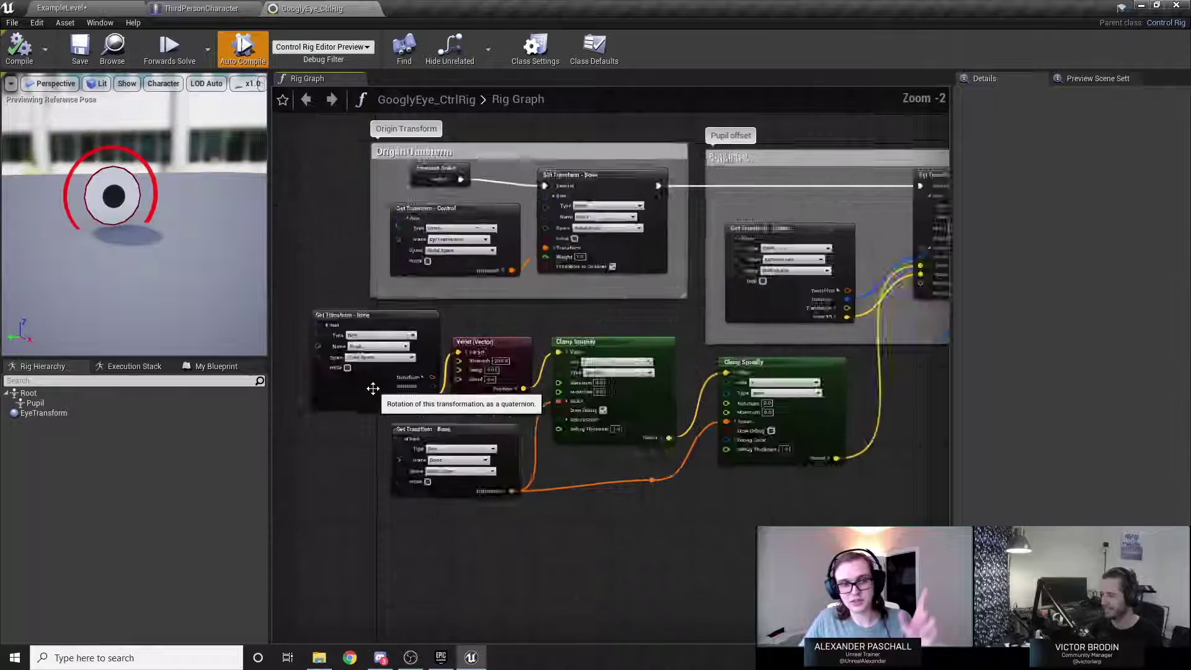
pyautogui.scroll(3, 473, 312)
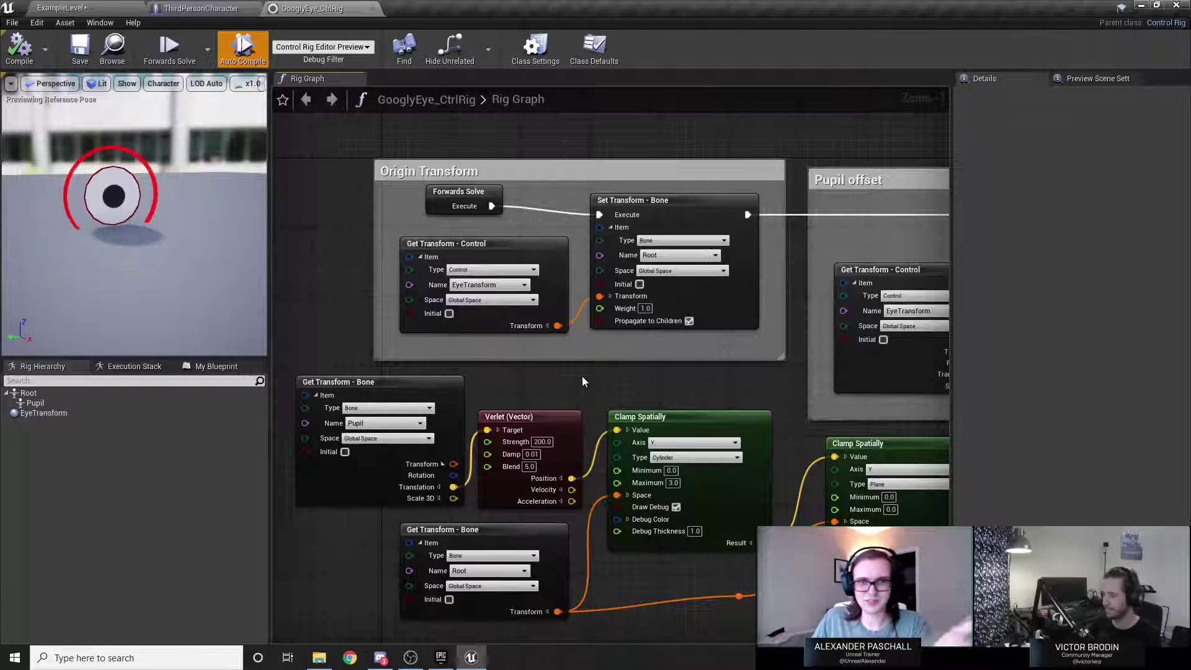
pyautogui.click(94, 8)
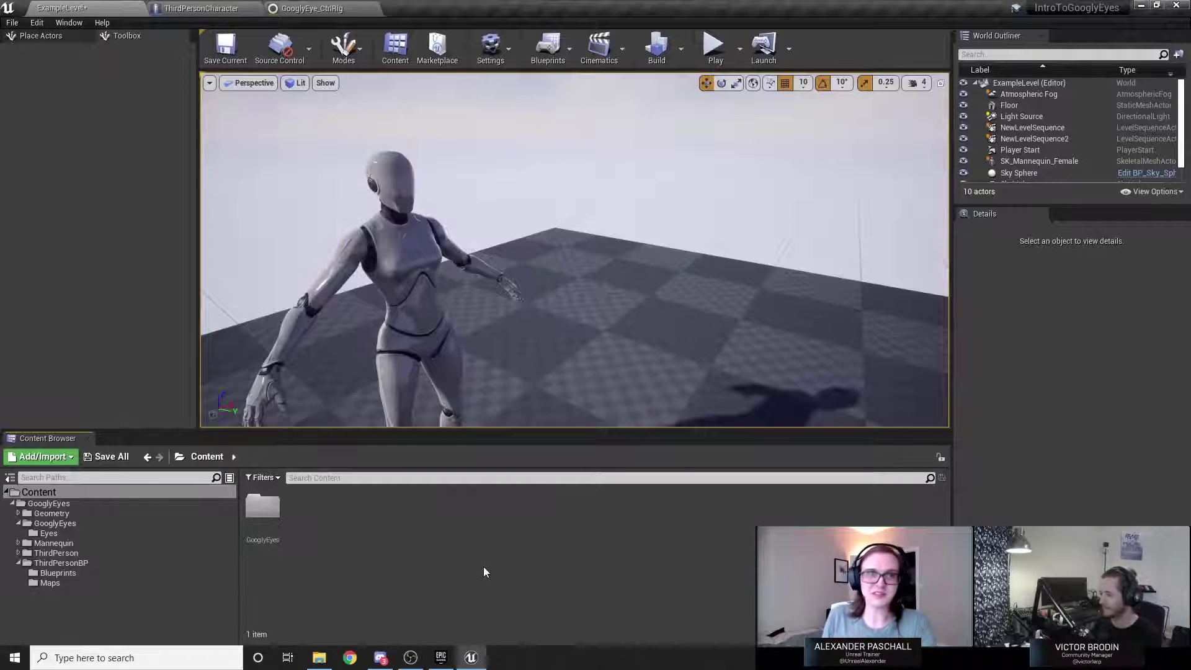
pyautogui.click(326, 8)
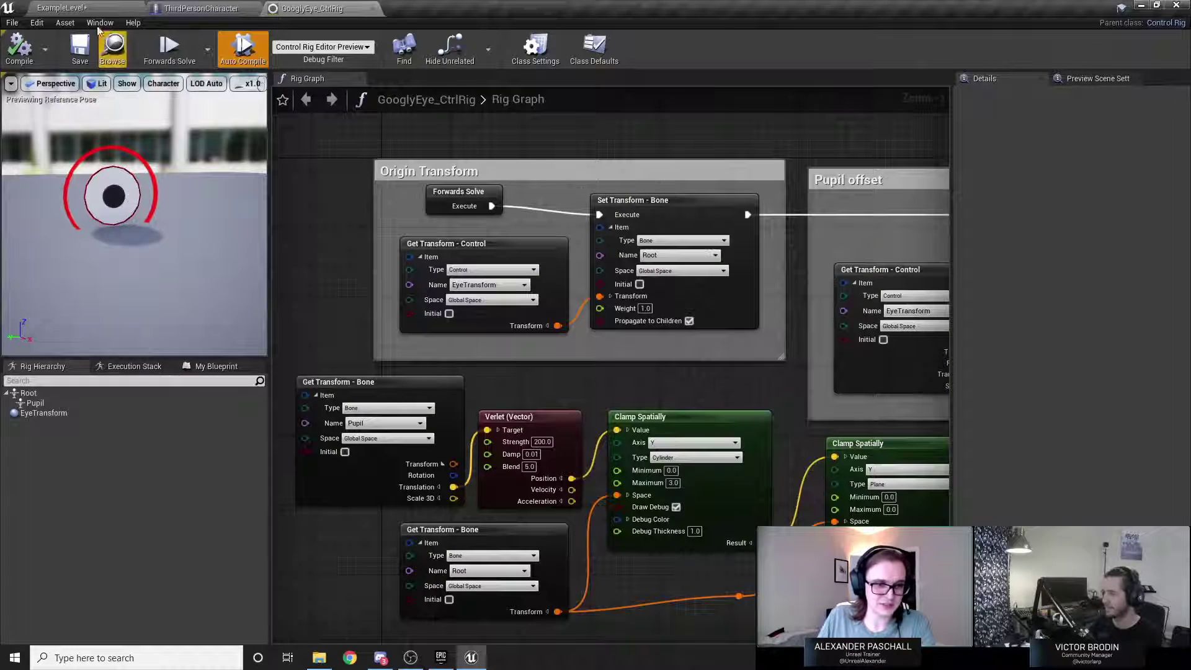
# From the ExampleLevel editor, open the GooglyEye skeletal mesh in the GooglyEyes > Eyes content folder and view it from an angle.
pyautogui.click(62, 8)
pyautogui.click(102, 525)
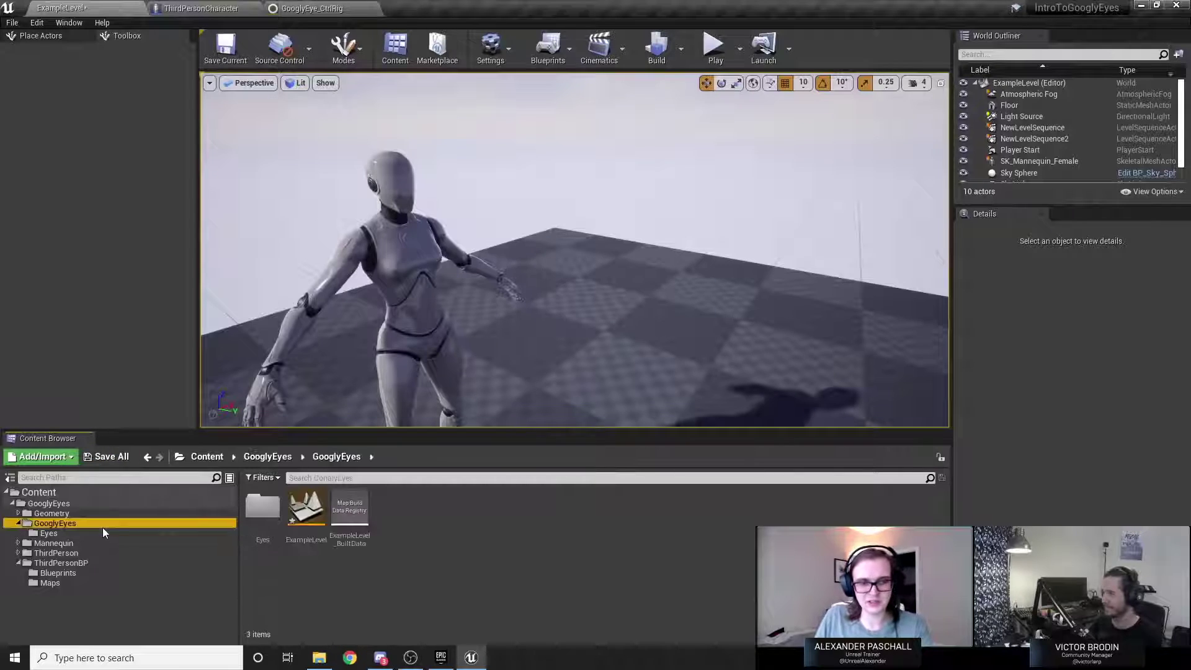
pyautogui.click(105, 534)
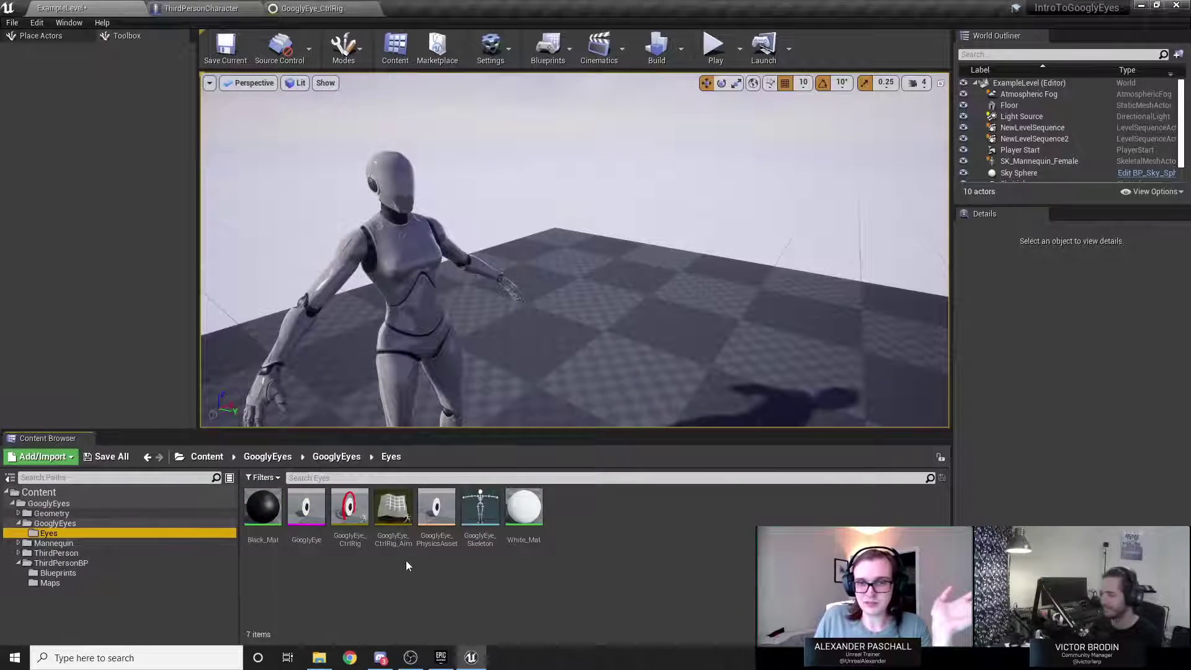
pyautogui.doubleClick(307, 518)
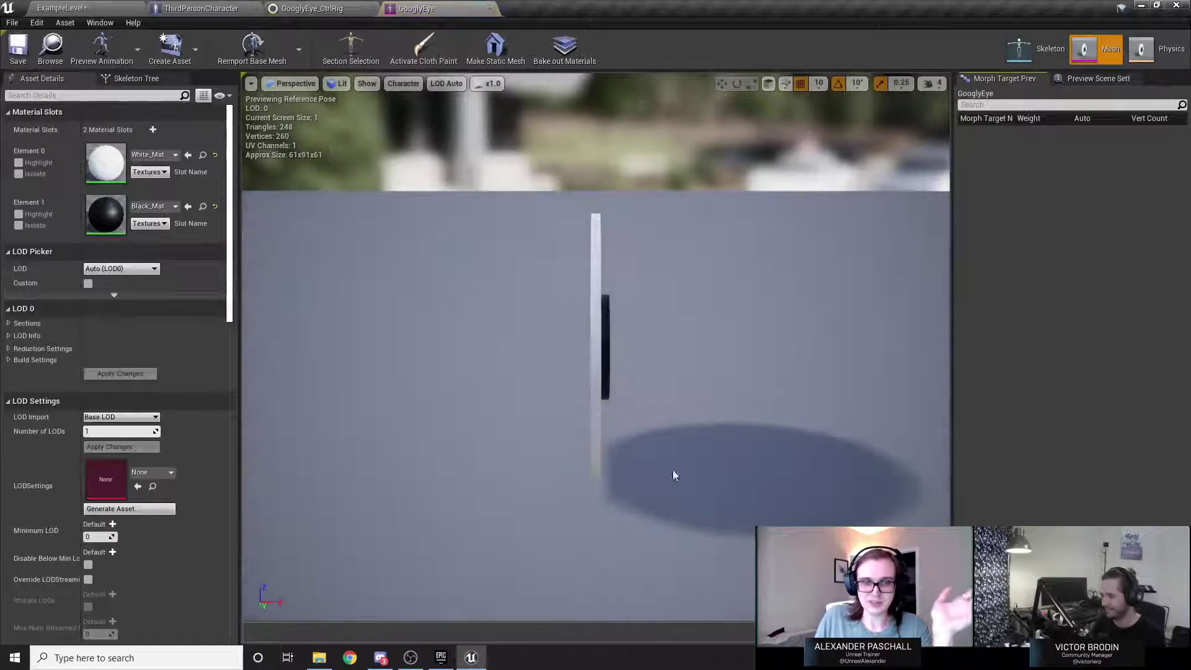
pyautogui.moveTo(673, 473); pyautogui.dragTo(546, 435)
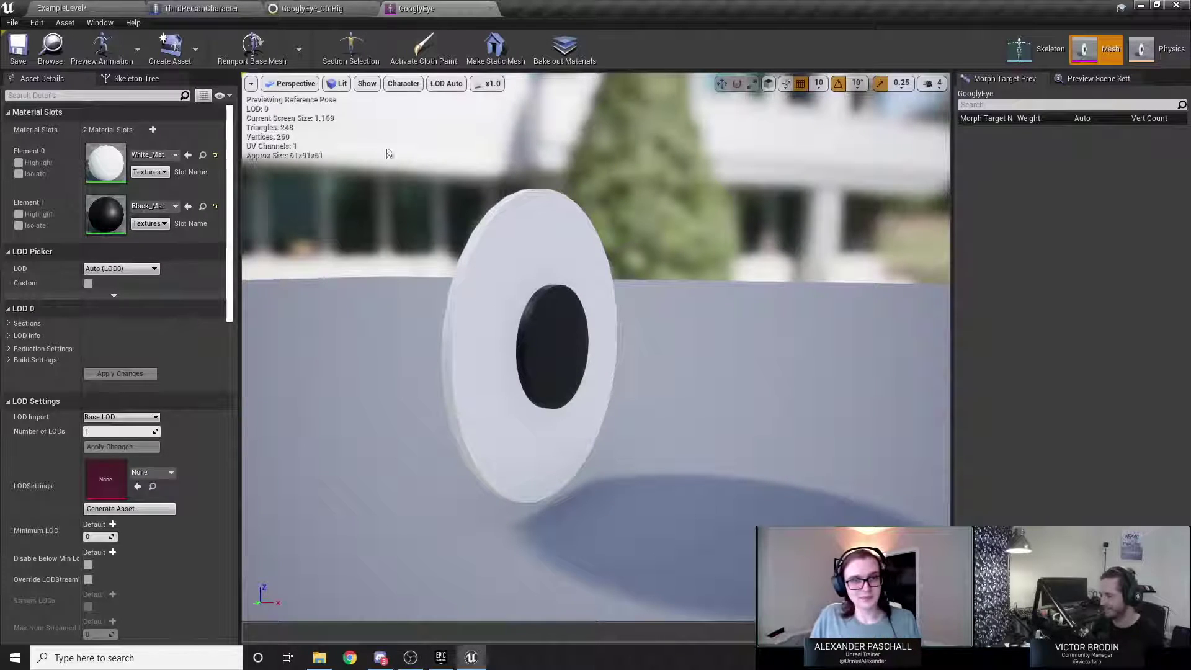
# Set the mesh preview's bone drawing to All Hierarchy, pin the All Hierarchy and Selected Only options to the viewport, and inspect the pupil bone.
pyautogui.click(407, 84)
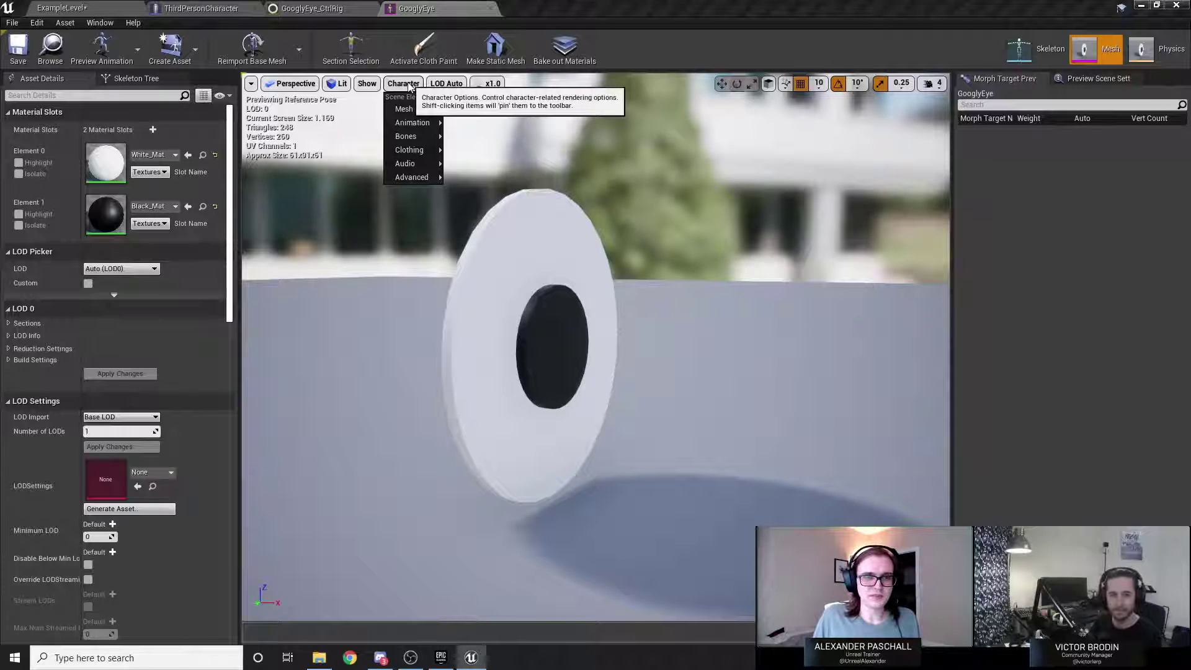
pyautogui.moveTo(404, 139)
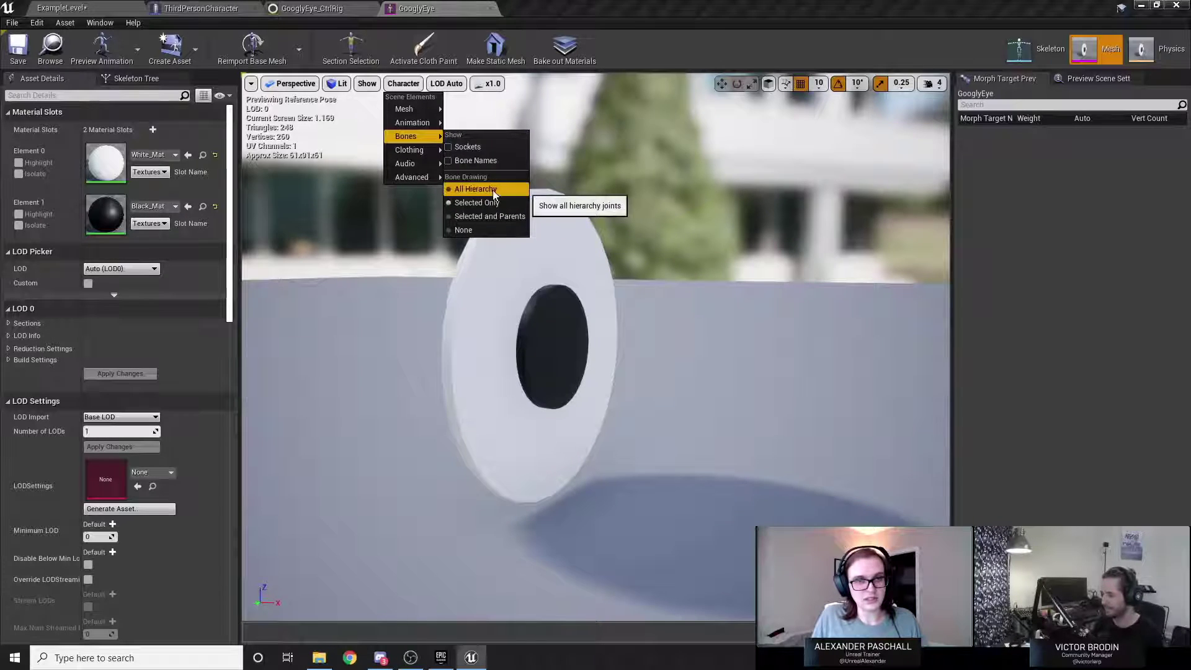
pyautogui.click(494, 191)
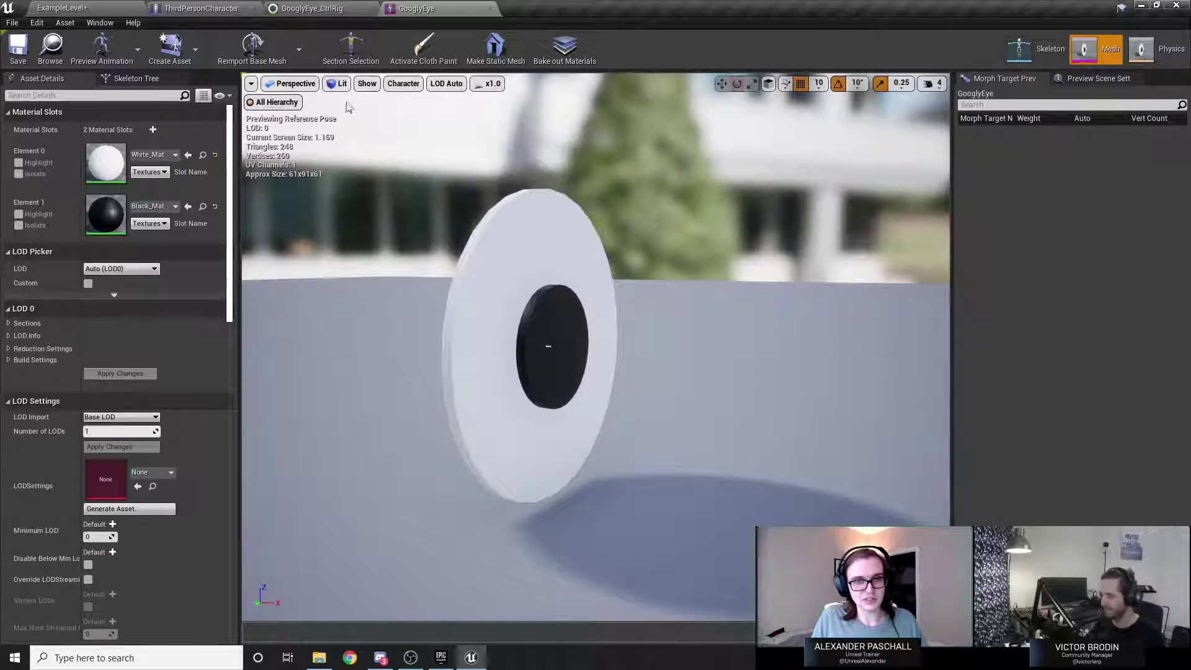
pyautogui.click(403, 83)
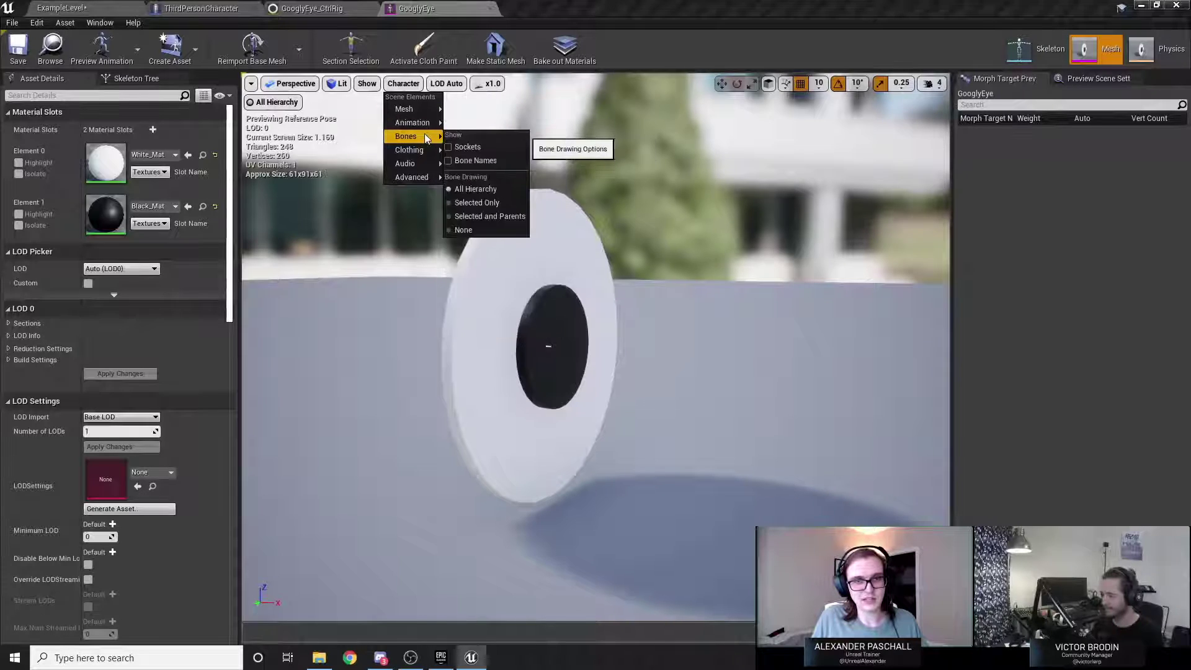
pyautogui.click(471, 203)
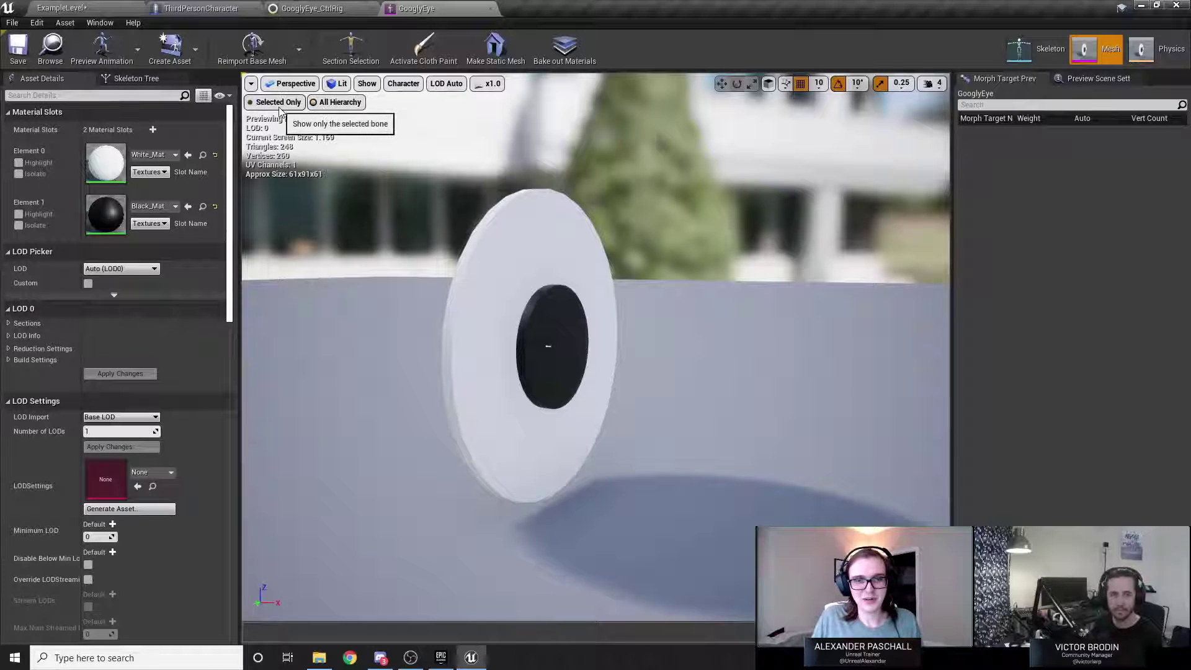
pyautogui.press('w')
pyautogui.moveTo(596, 258); pyautogui.dragTo(558, 245, button='right')
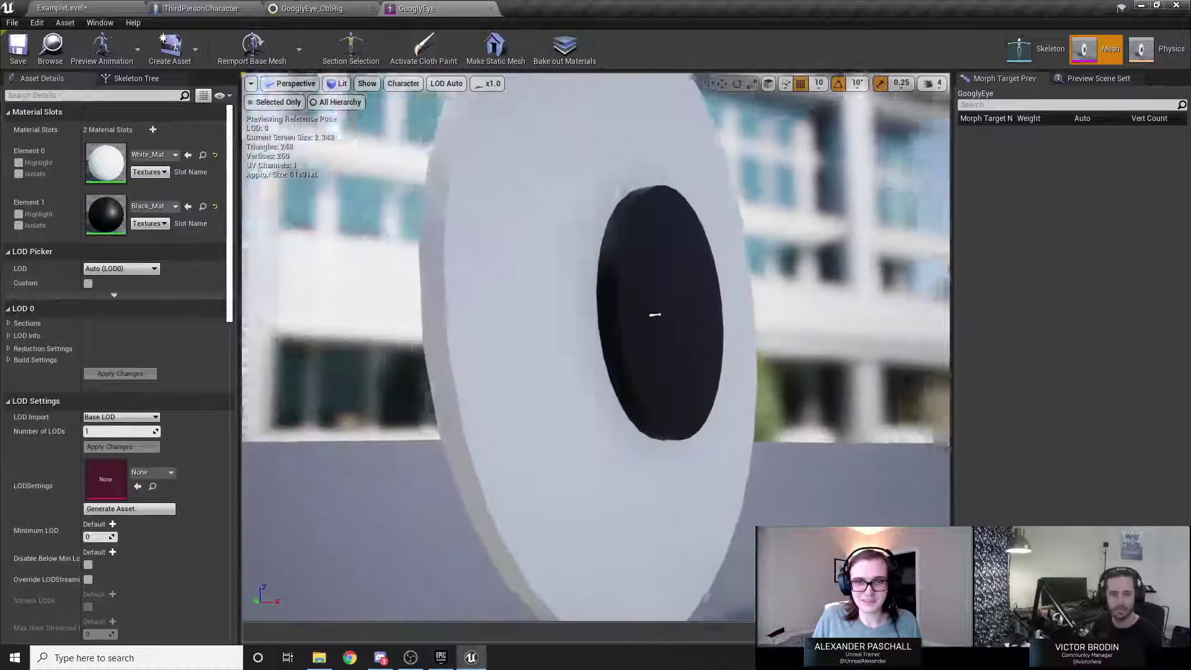
pyautogui.moveTo(594, 296); pyautogui.dragTo(708, 375, button='right')
pyautogui.press('s')
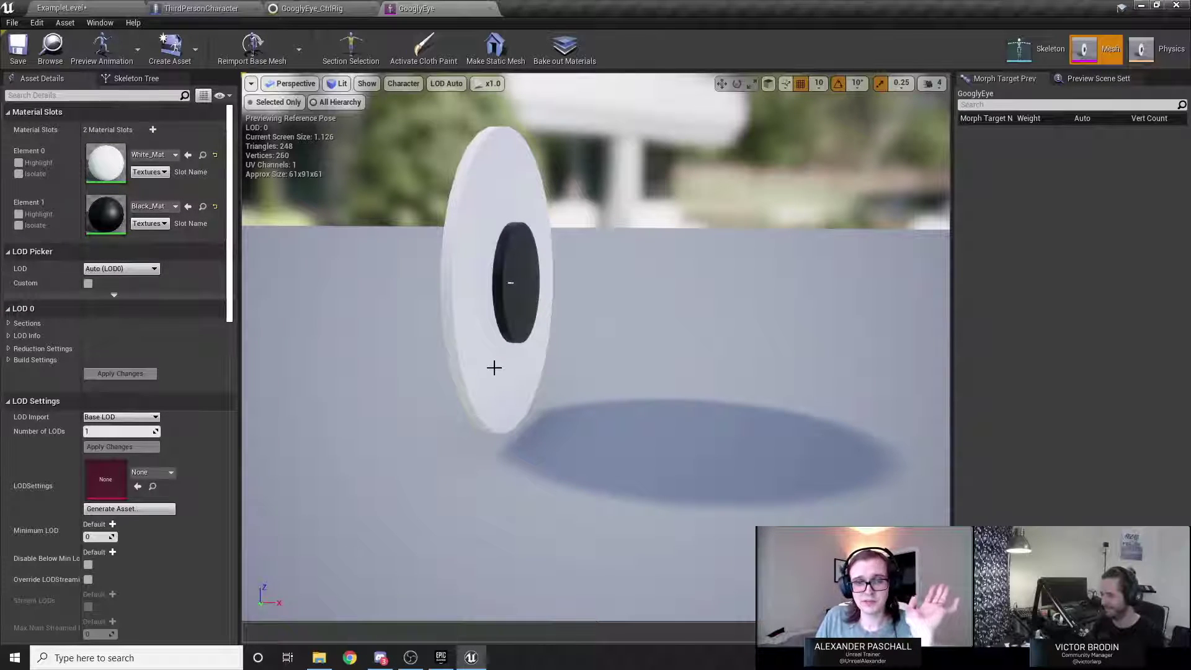
# Review the Pupil bone, the Pupil offset nodes and the Verlet (Vector) node in the GooglyEye_CtrlRig graph.
pyautogui.click(332, 10)
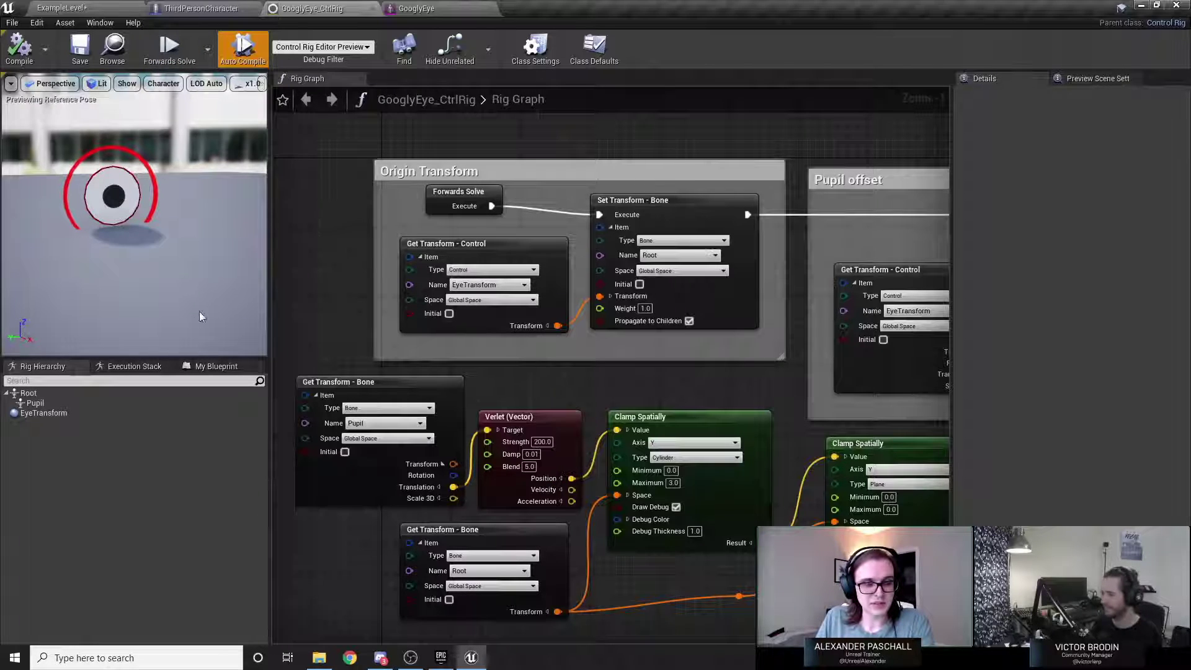
pyautogui.click(59, 393)
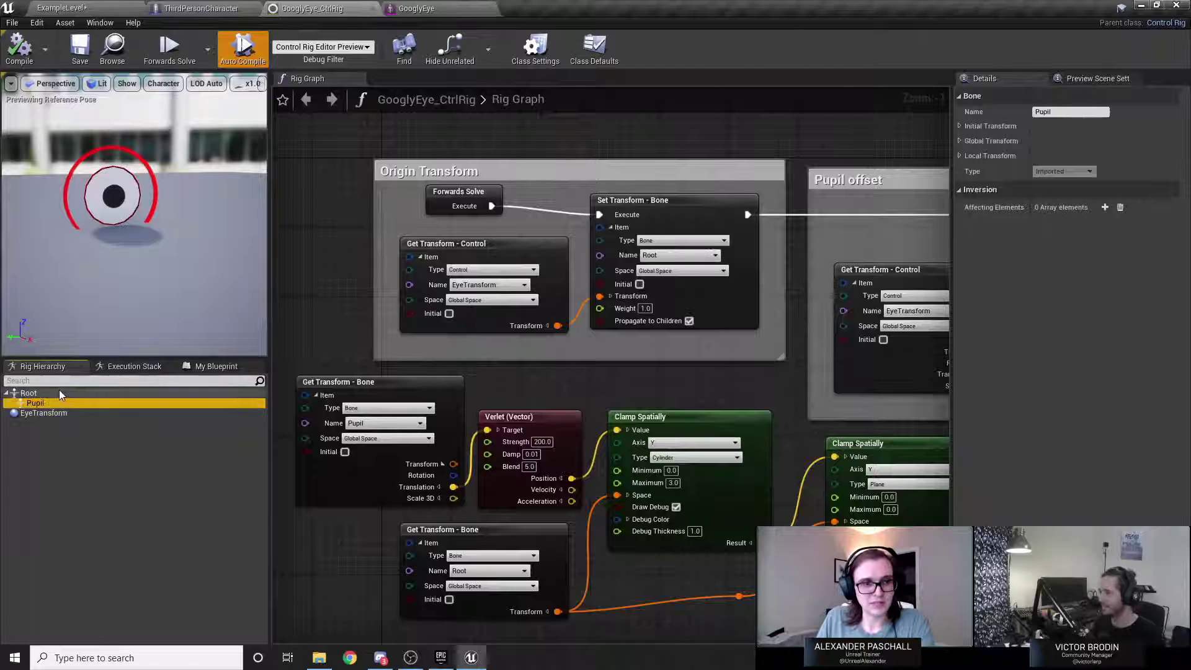
pyautogui.click(49, 402)
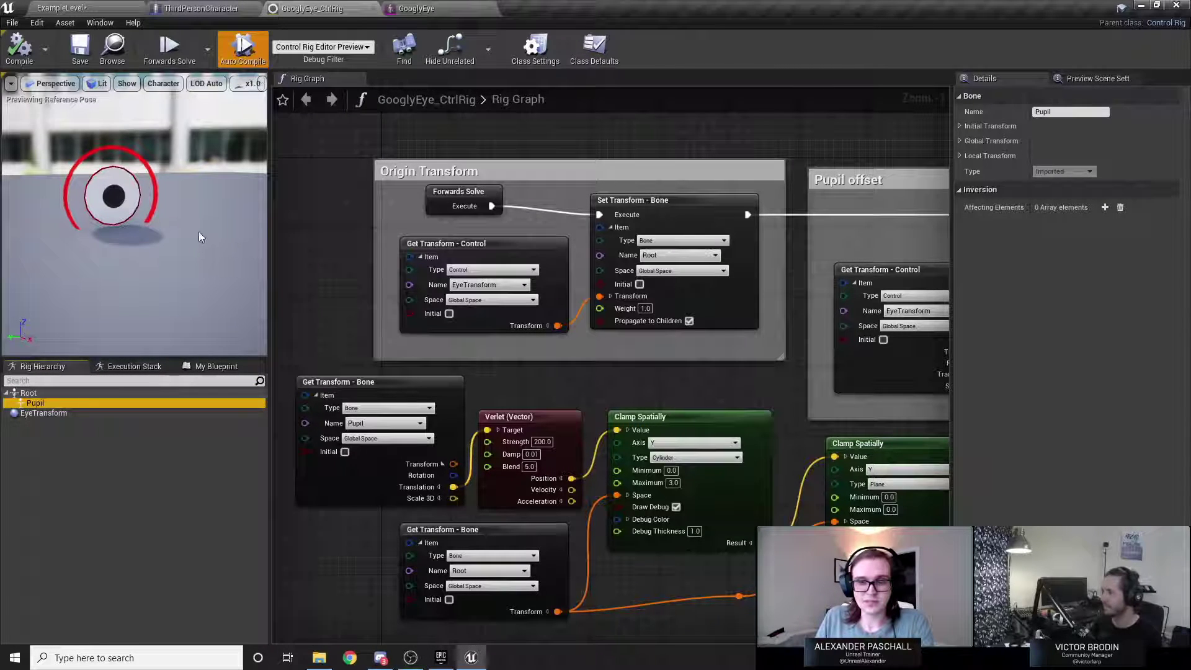
pyautogui.moveTo(711, 374); pyautogui.dragTo(416, 371, button='right')
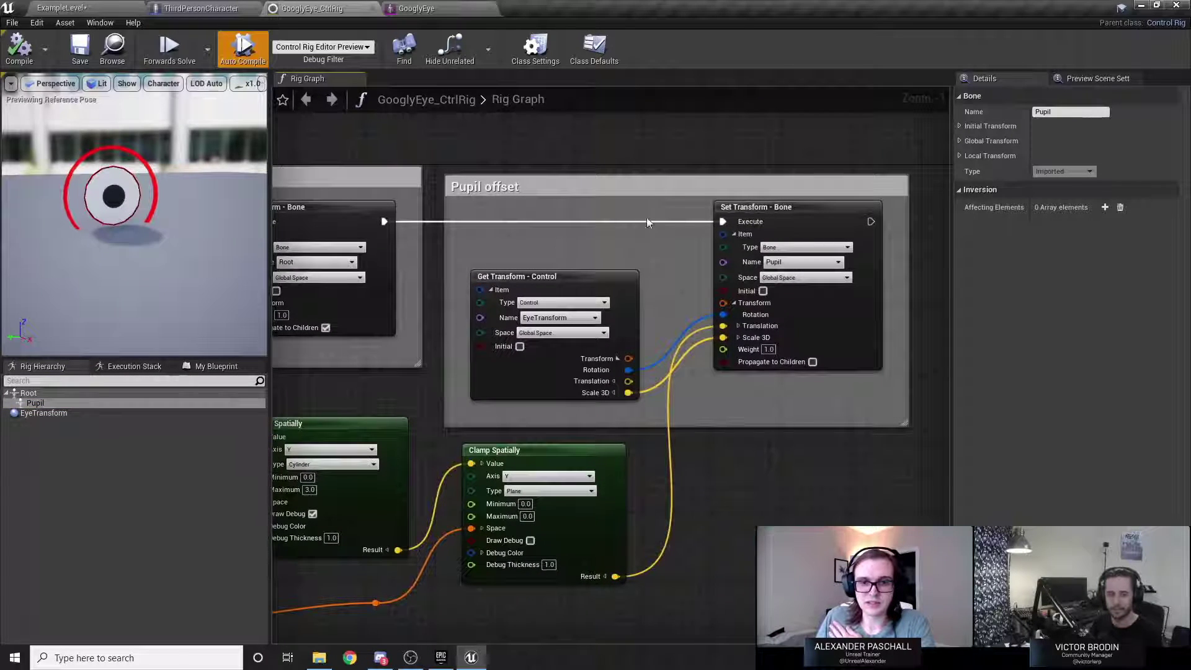
pyautogui.moveTo(686, 240); pyautogui.dragTo(1094, 222, button='right')
pyautogui.click(602, 405)
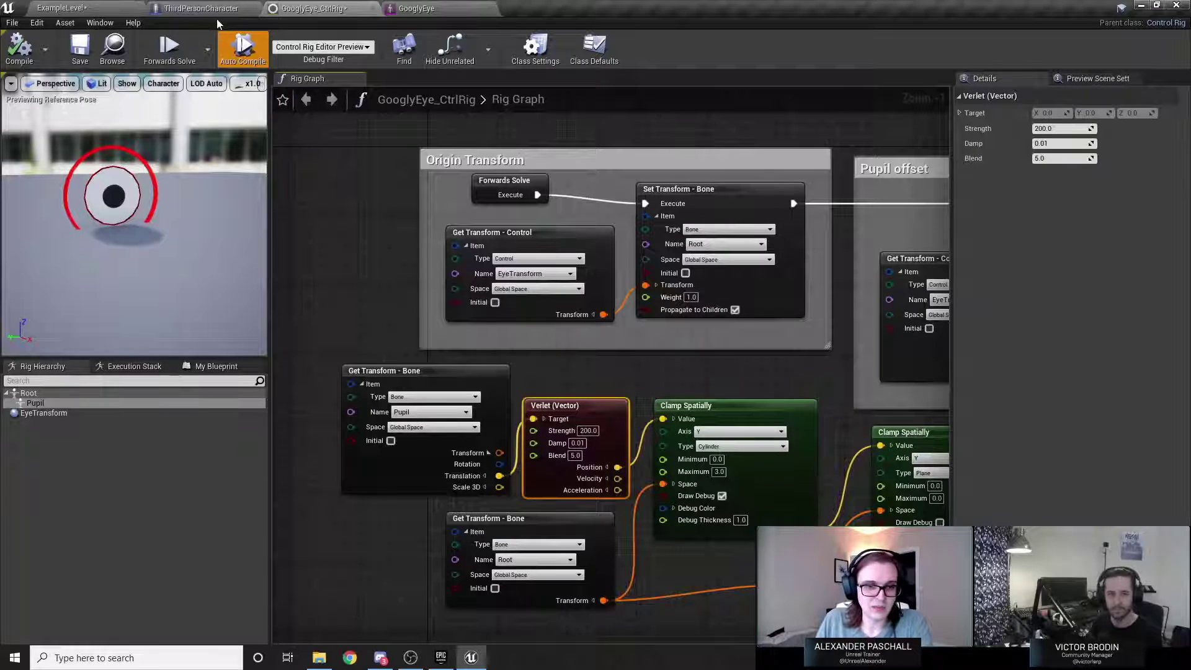
# Open the GooglyEye_CtrlRig_Aim control rig from the level's Eyes folder and enlarge its preview viewport in width and height.
pyautogui.click(62, 8)
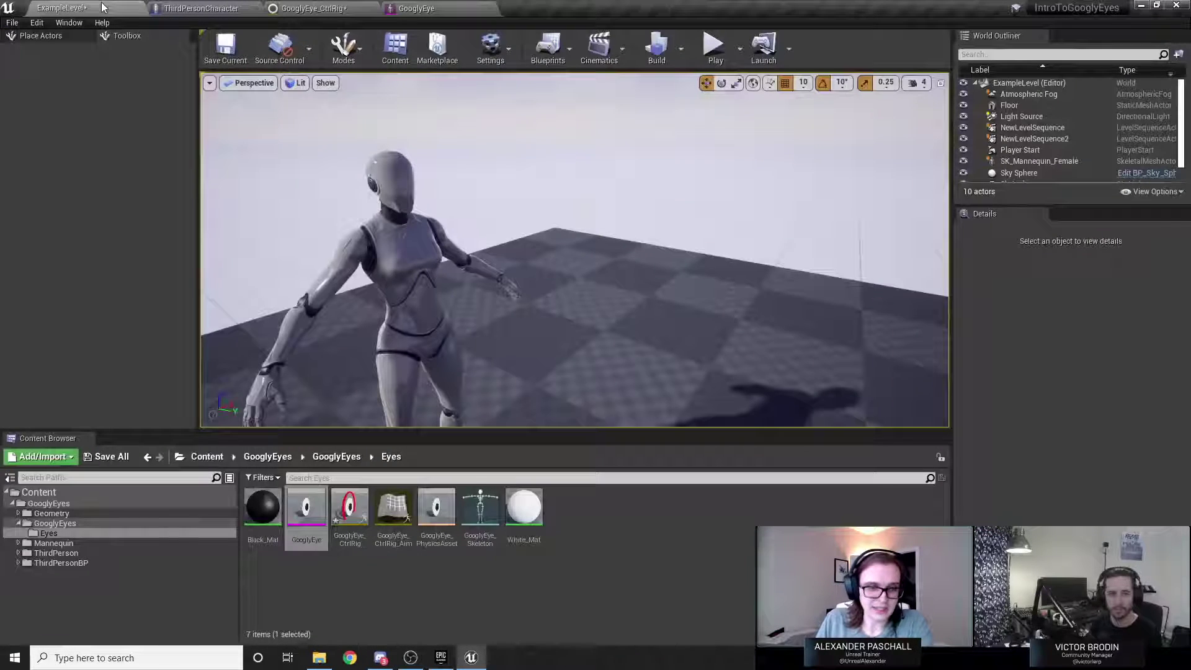
pyautogui.click(595, 536)
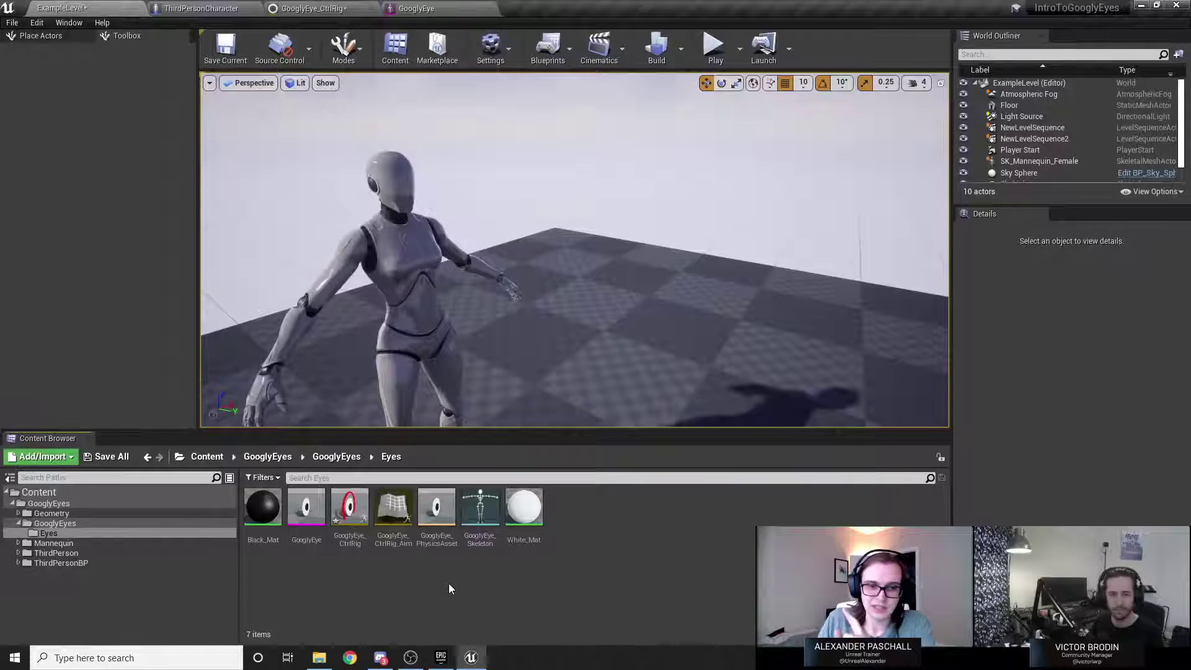
pyautogui.click(394, 515)
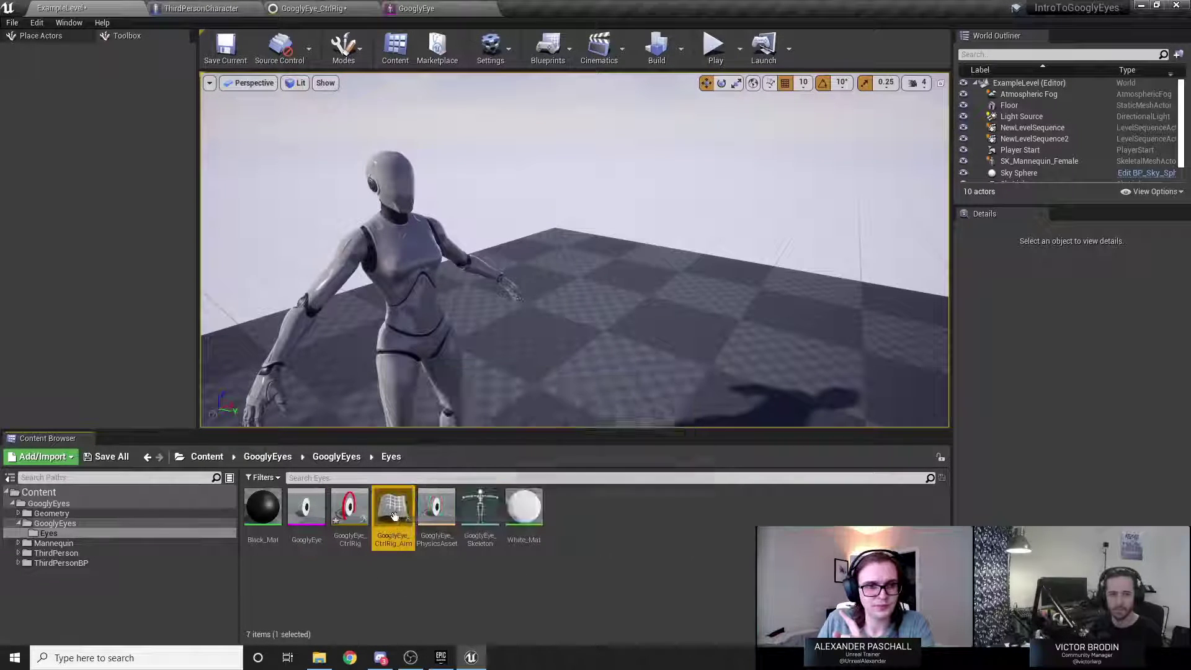
pyautogui.doubleClick(395, 517)
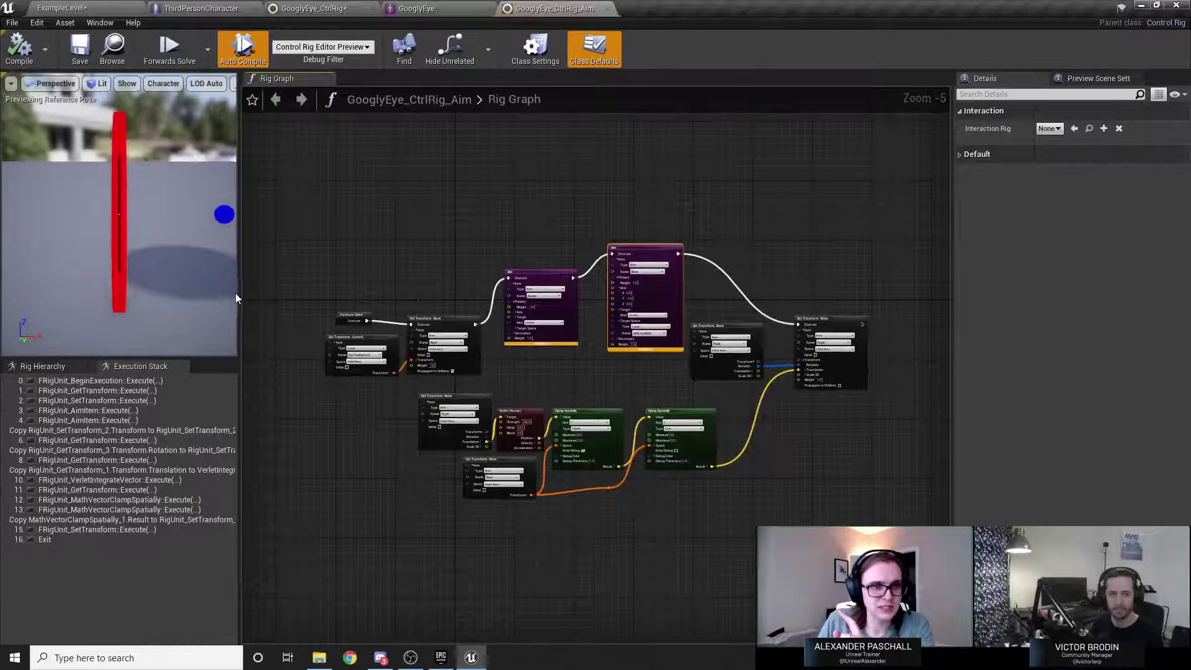
pyautogui.moveTo(235, 299); pyautogui.dragTo(510, 297)
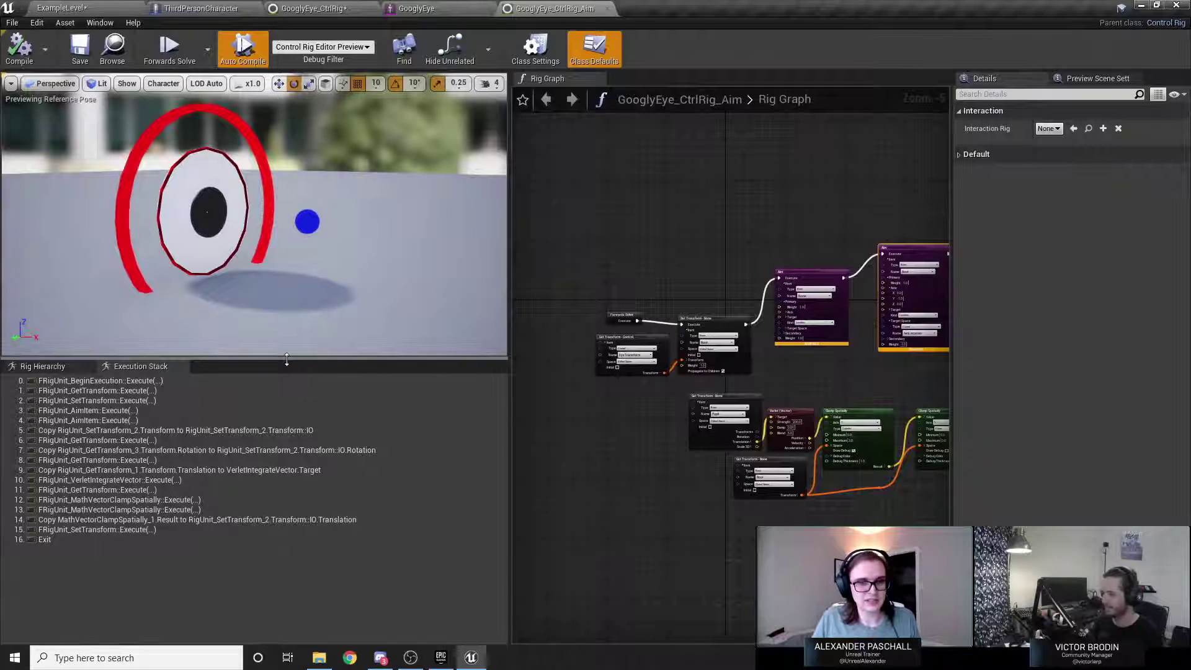
pyautogui.moveTo(287, 360); pyautogui.dragTo(289, 479)
# Select the blue AimLocation control in the preview and move it slightly to test the eye's aim.
pyautogui.click(304, 285)
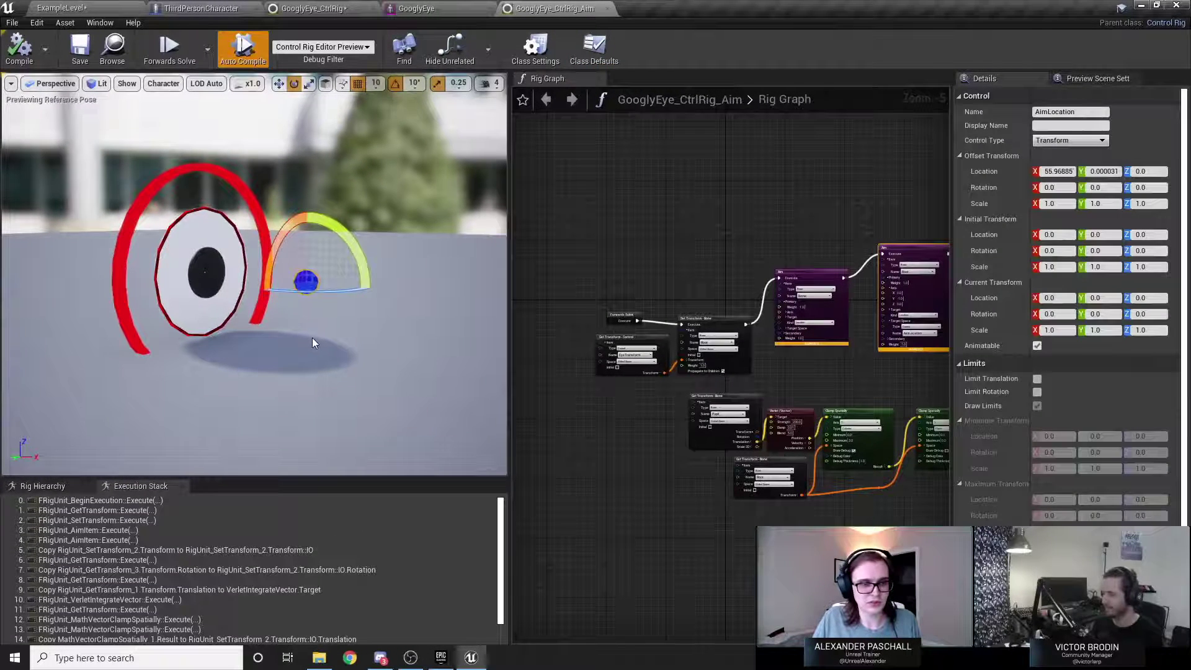
pyautogui.press('w')
pyautogui.moveTo(326, 338); pyautogui.dragTo(293, 338, button='right')
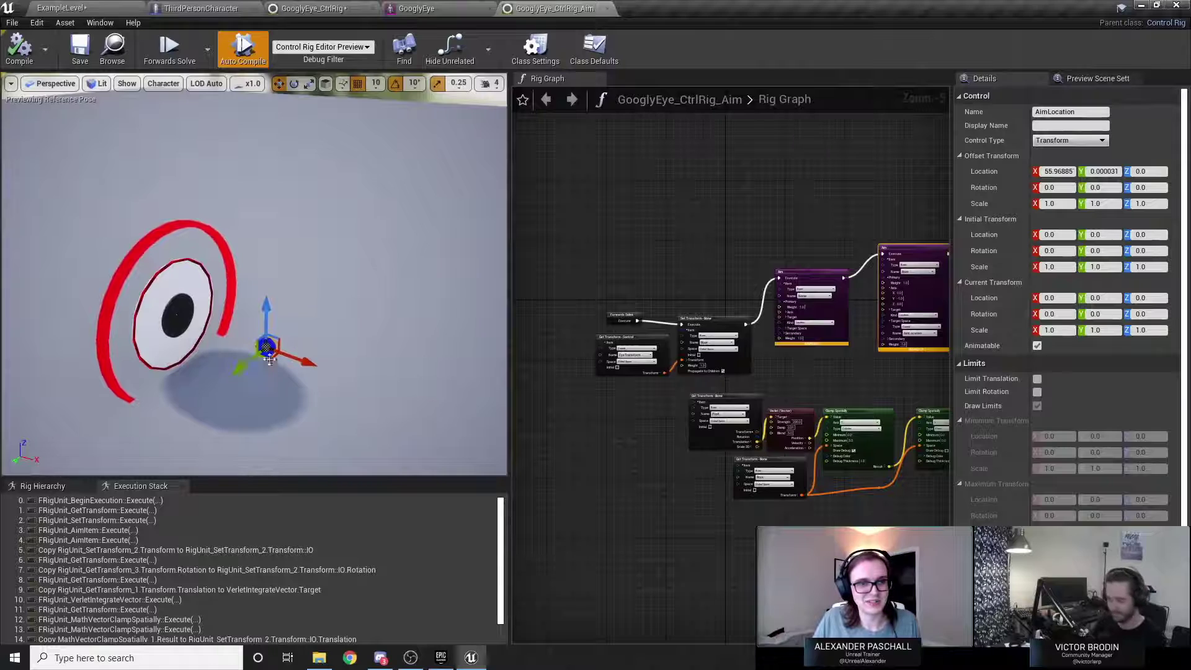
pyautogui.moveTo(269, 361)
pyautogui.mouseDown()
pyautogui.moveTo(205, 404)
pyautogui.moveTo(335, 340)
pyautogui.moveTo(306, 277)
pyautogui.moveTo(242, 369)
pyautogui.moveTo(258, 351)
pyautogui.moveTo(255, 371)
pyautogui.moveTo(273, 345)
pyautogui.mouseUp()
# Bring the two Aim nodes into close view in the rig graph and compile the control rig.
pyautogui.moveTo(683, 383); pyautogui.dragTo(499, 380, button='right')
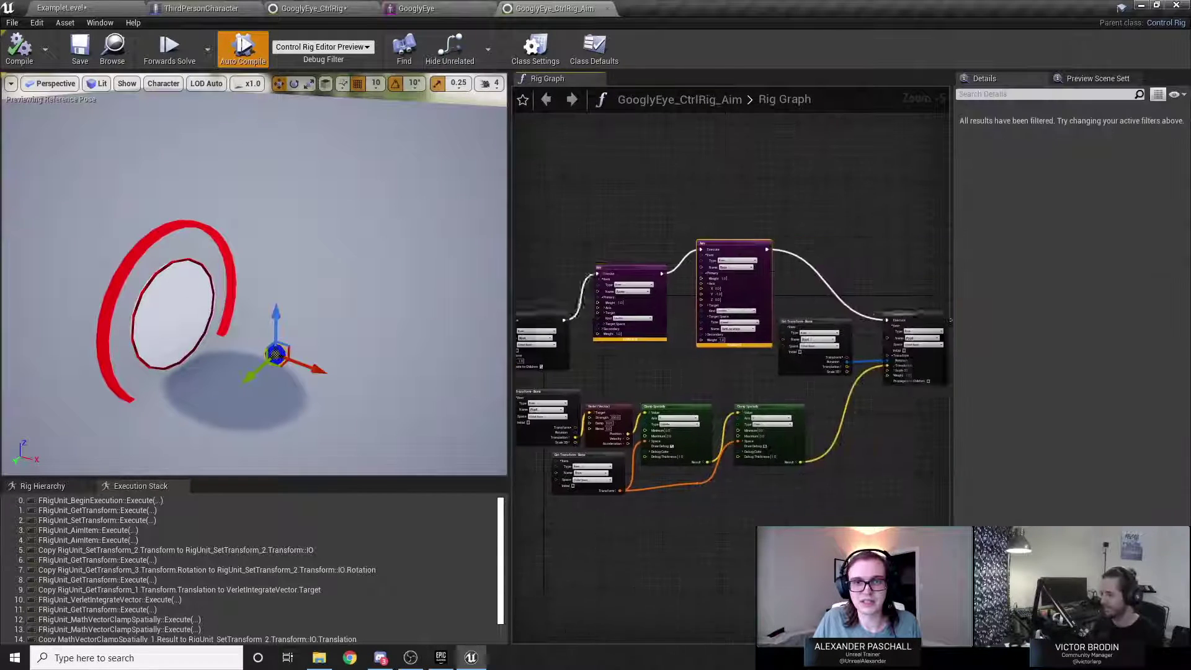
pyautogui.scroll(6, 674, 356)
pyautogui.moveTo(669, 349); pyautogui.dragTo(807, 400, button='right')
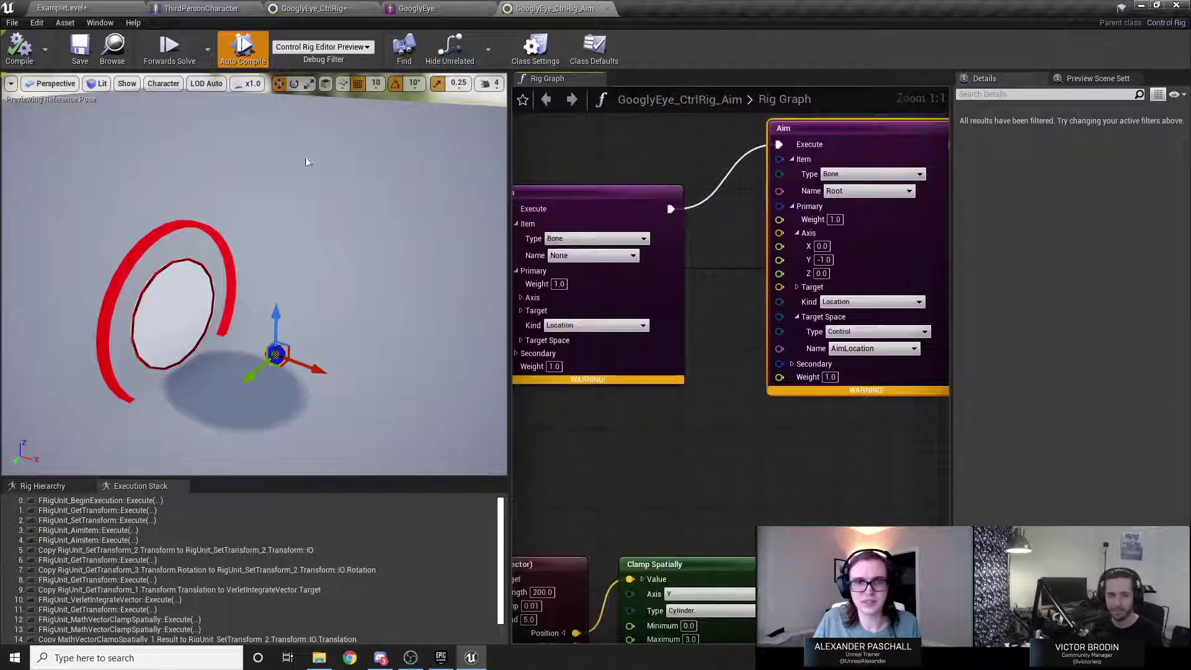
pyautogui.moveTo(743, 389); pyautogui.dragTo(913, 415, button='right')
pyautogui.click(23, 54)
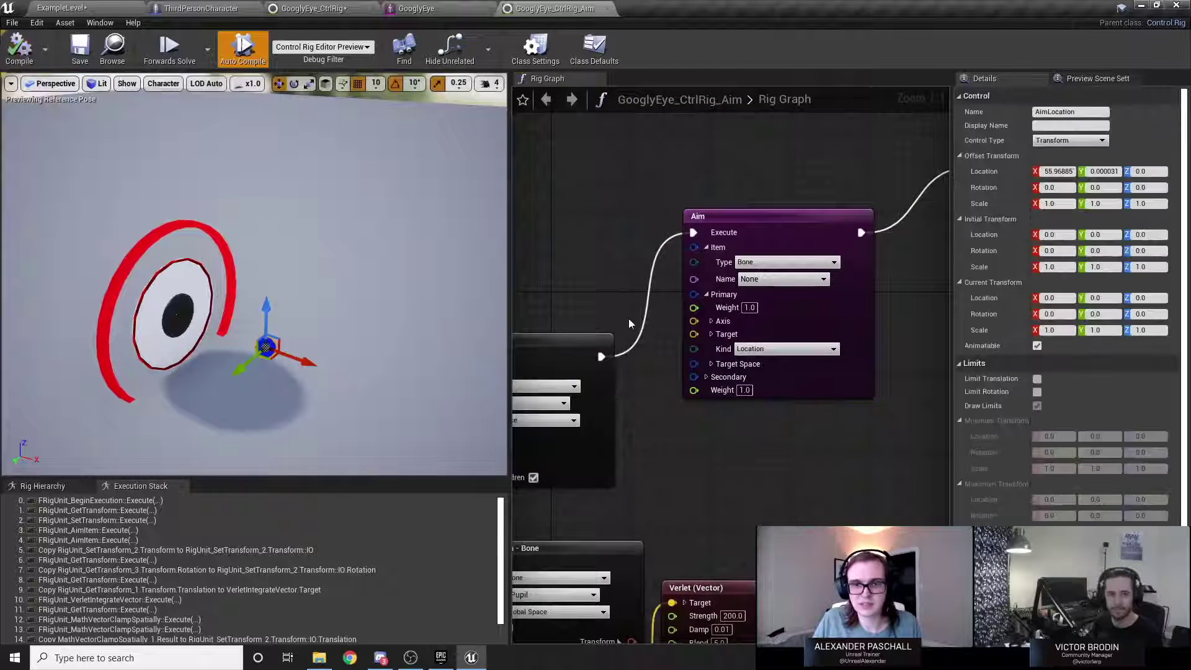
# Set the first Aim node's bone name to Pupil.
pyautogui.click(783, 278)
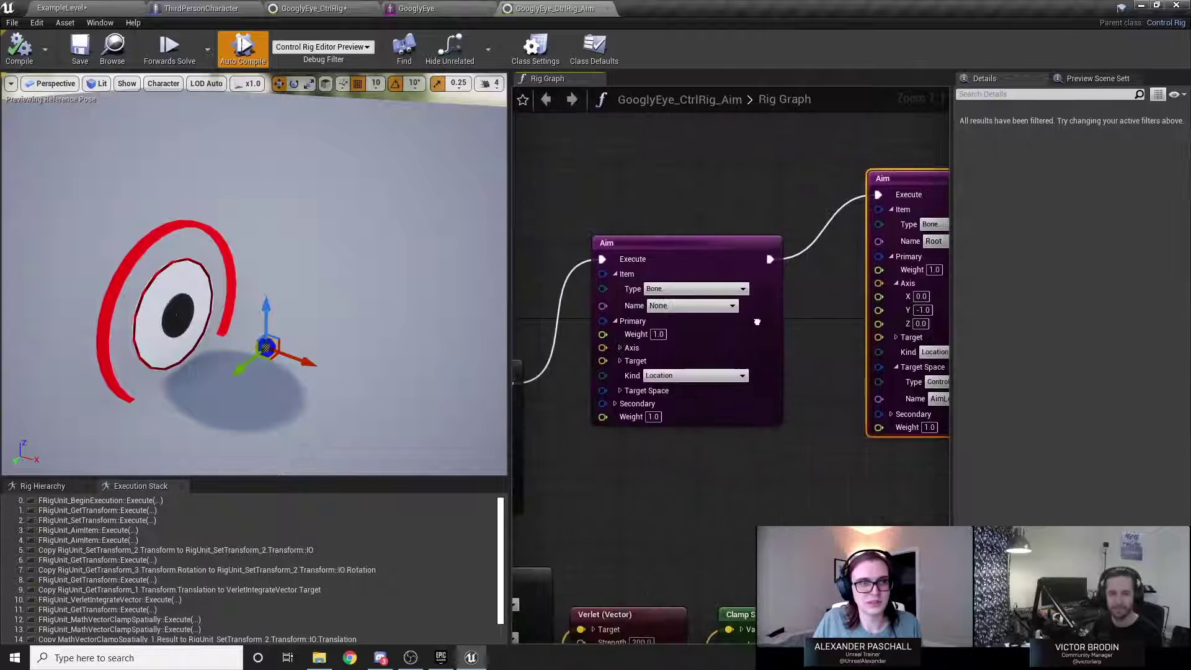
pyautogui.click(692, 306)
pyautogui.click(683, 337)
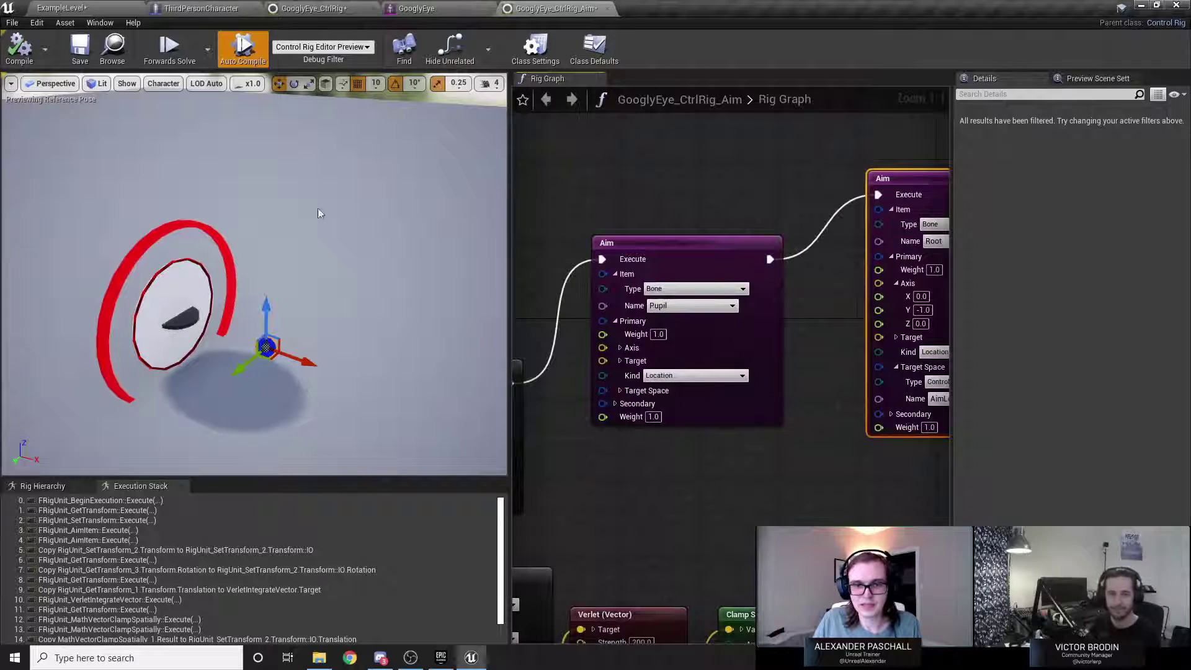
# Set the primary axis of the Pupil bone's Aim node to X 0 and Y 1.
pyautogui.click(620, 362)
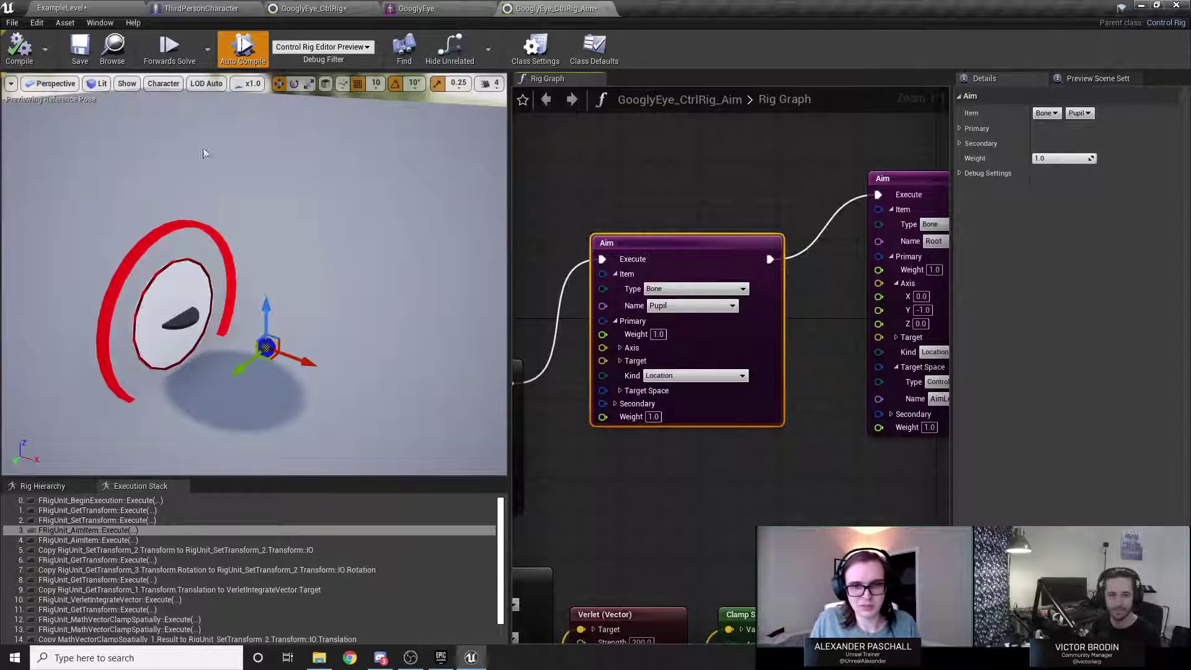
pyautogui.click(620, 361)
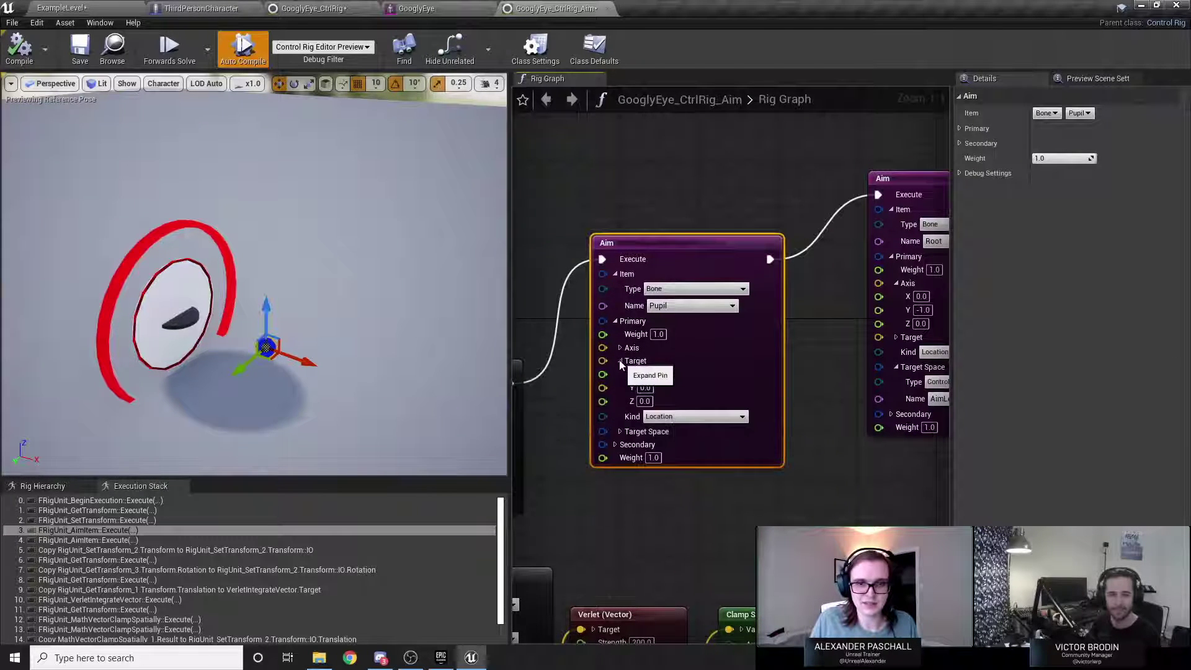
pyautogui.click(622, 361)
pyautogui.click(620, 348)
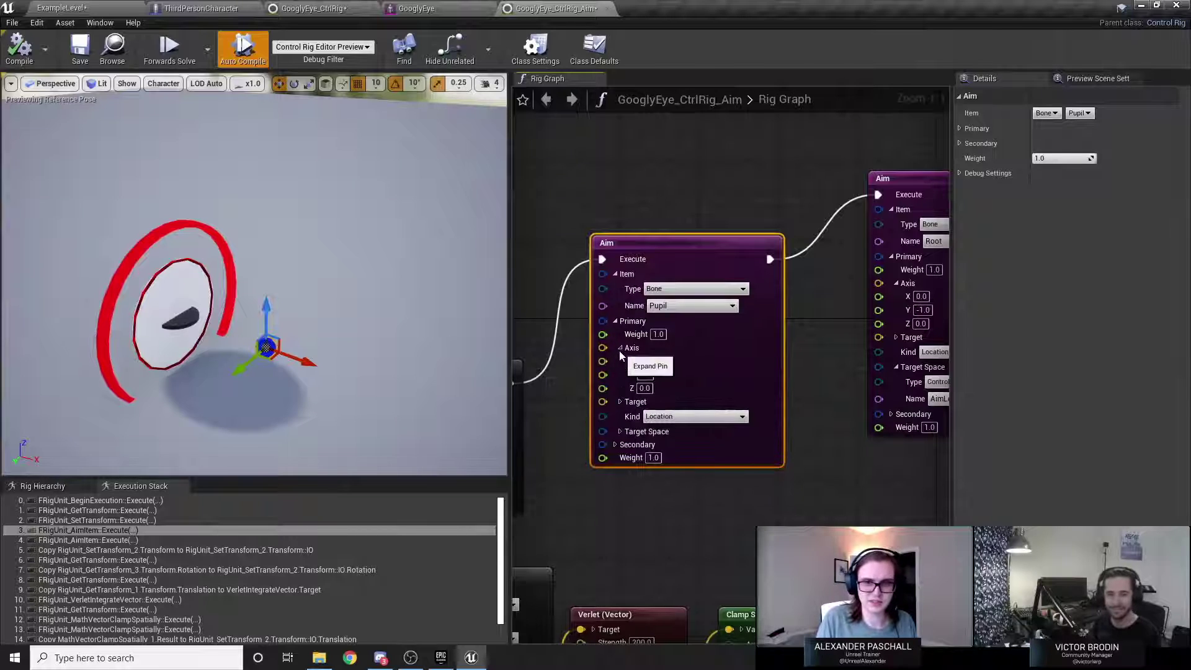
pyautogui.click(645, 361)
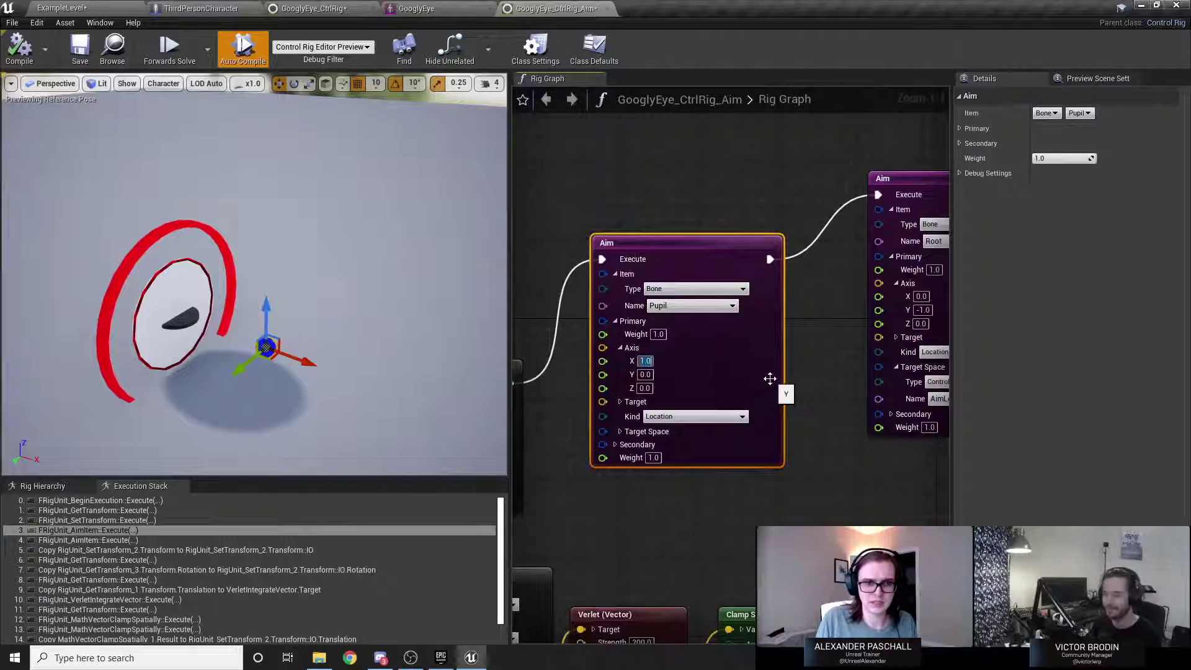
pyautogui.write('0')
pyautogui.press('Tab')
pyautogui.write('1')
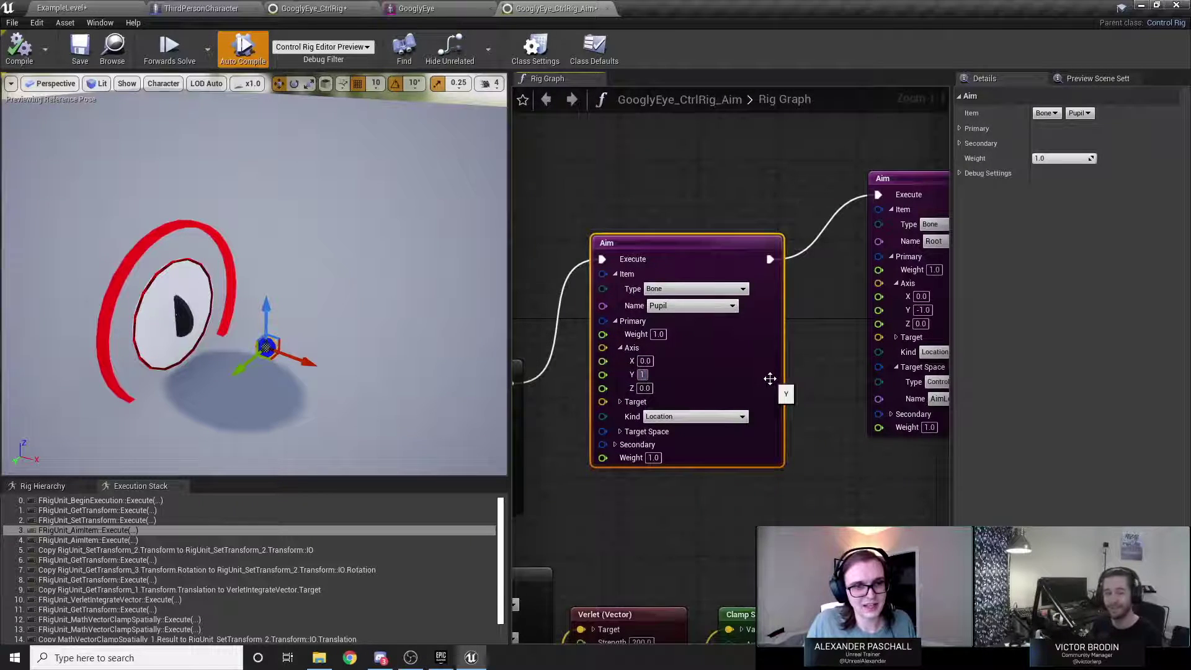
pyautogui.press('Return')
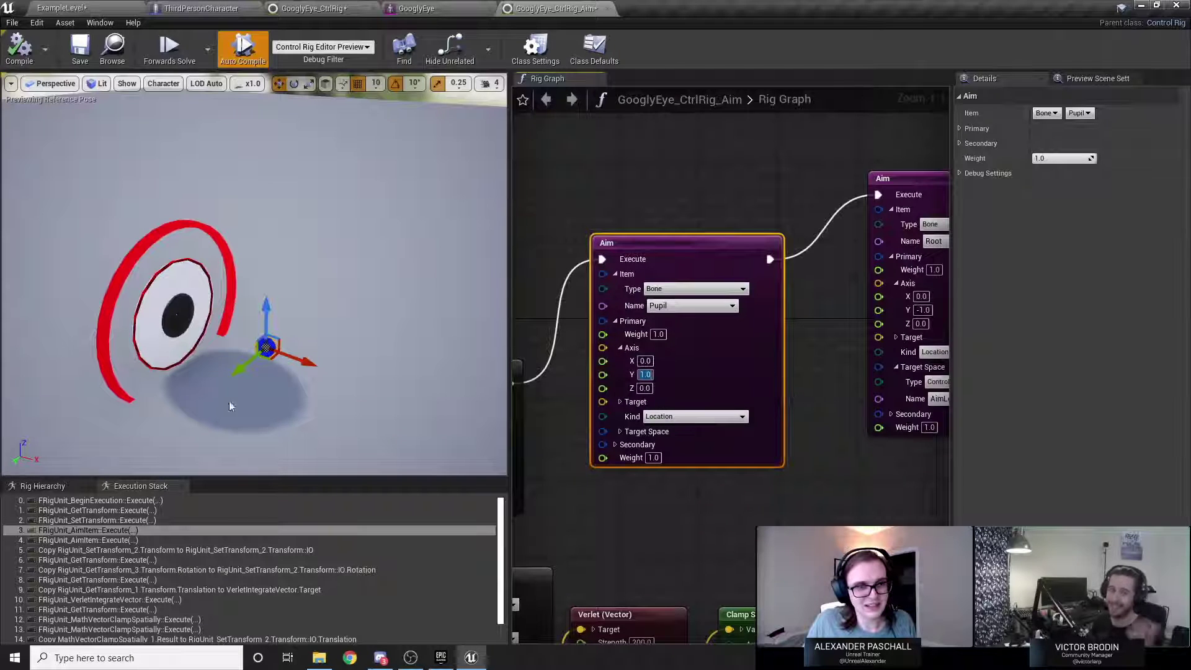
# Move the blue AimLocation control slightly in the preview to test how the pupil follows it.
pyautogui.moveTo(266, 367); pyautogui.dragTo(316, 375)
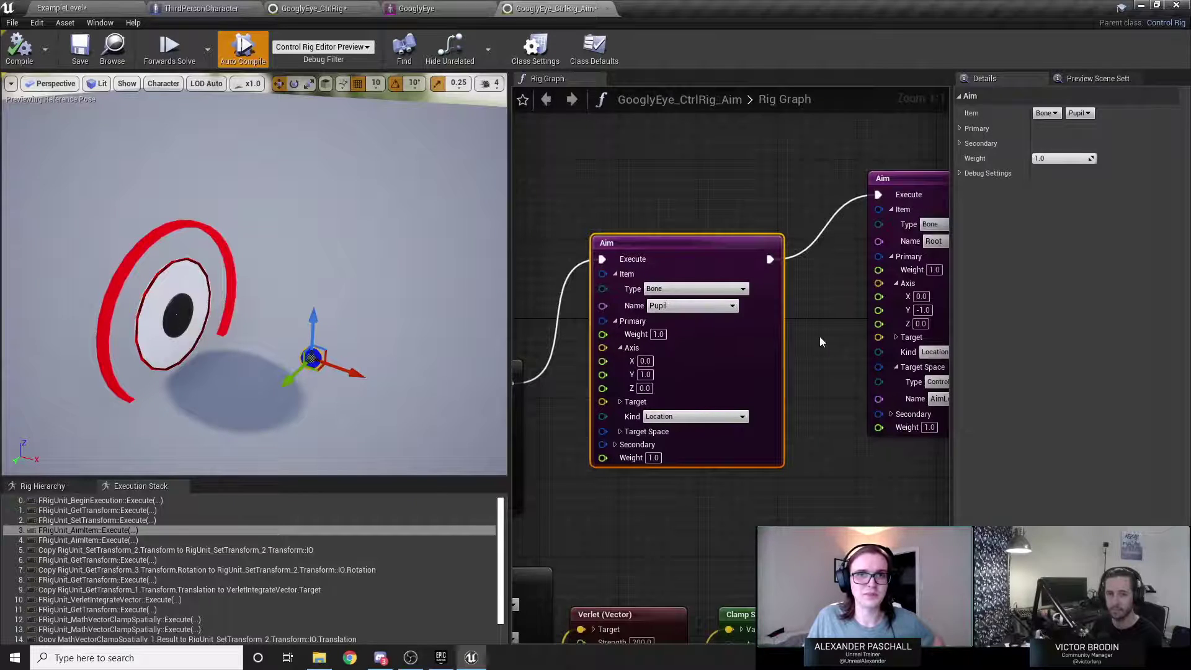
pyautogui.moveTo(820, 336); pyautogui.dragTo(705, 346, button='right')
pyautogui.moveTo(637, 365); pyautogui.dragTo(753, 364, button='right')
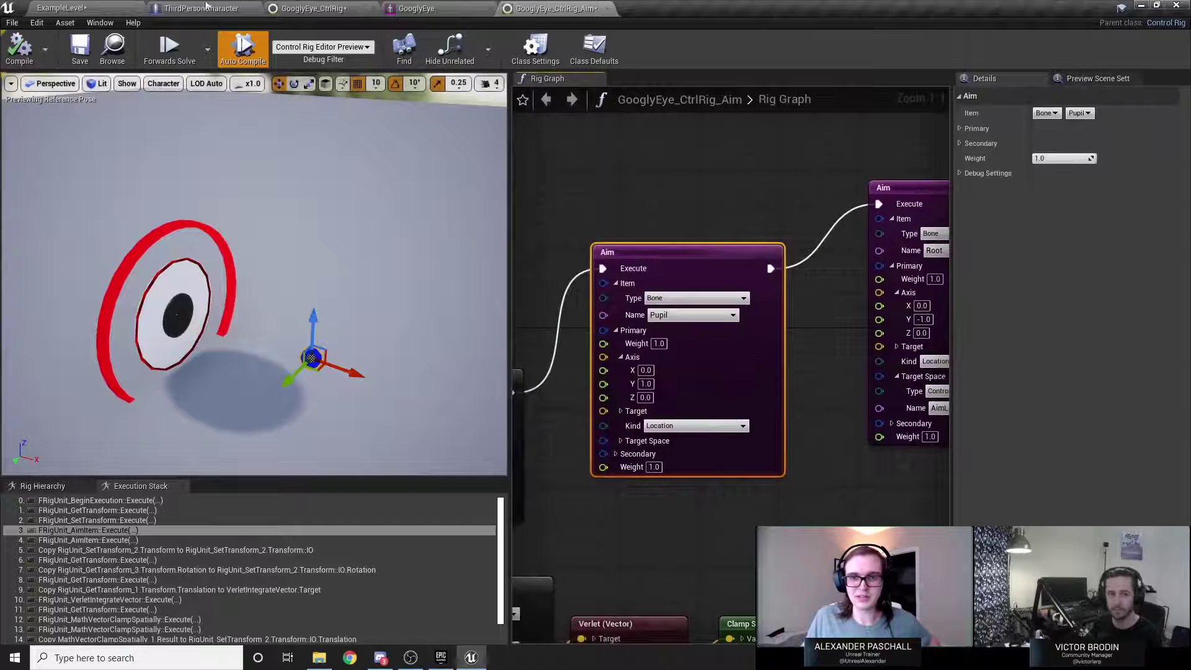
# Close the GooglyEye_CtrlRig_Aim rig and look over the transform and clamp nodes in the GooglyEye_CtrlRig graph.
pyautogui.middleClick(527, 8)
pyautogui.click(314, 10)
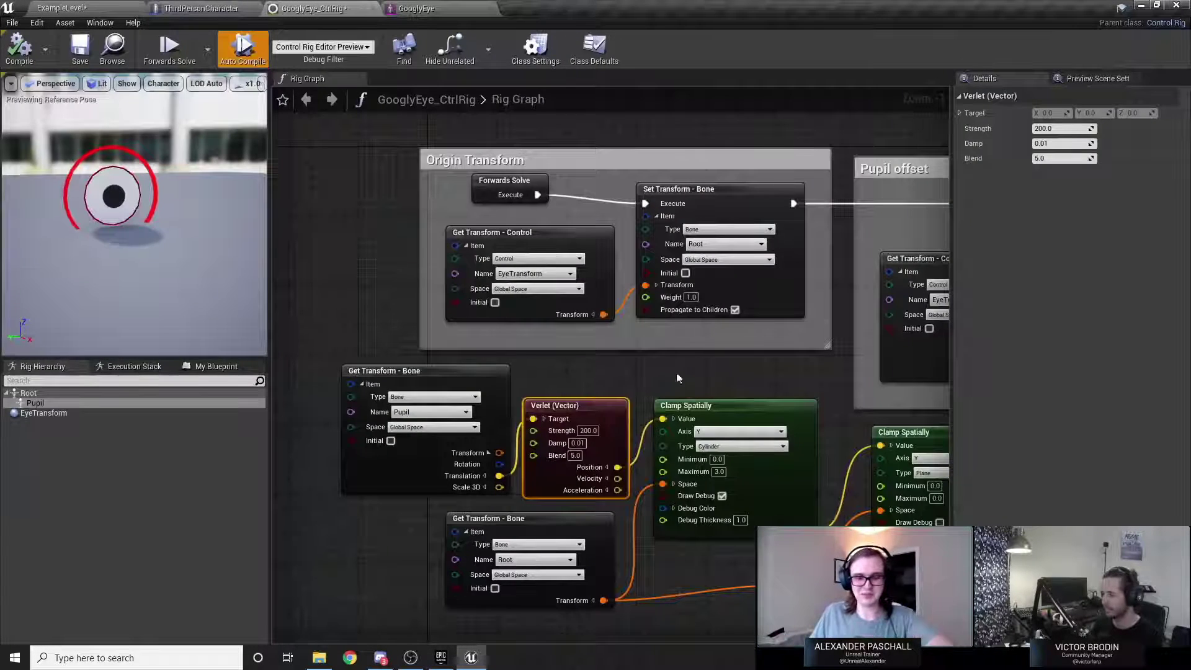
pyautogui.moveTo(676, 371); pyautogui.dragTo(430, 317, button='right')
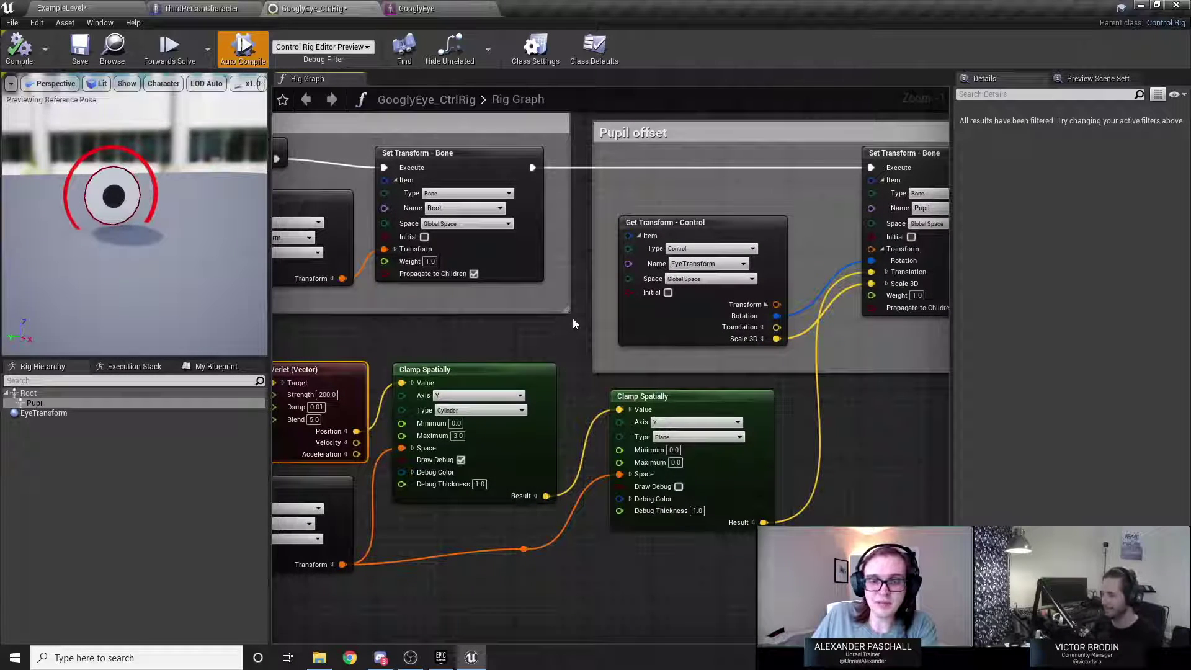
pyautogui.moveTo(579, 314); pyautogui.dragTo(534, 330, button='right')
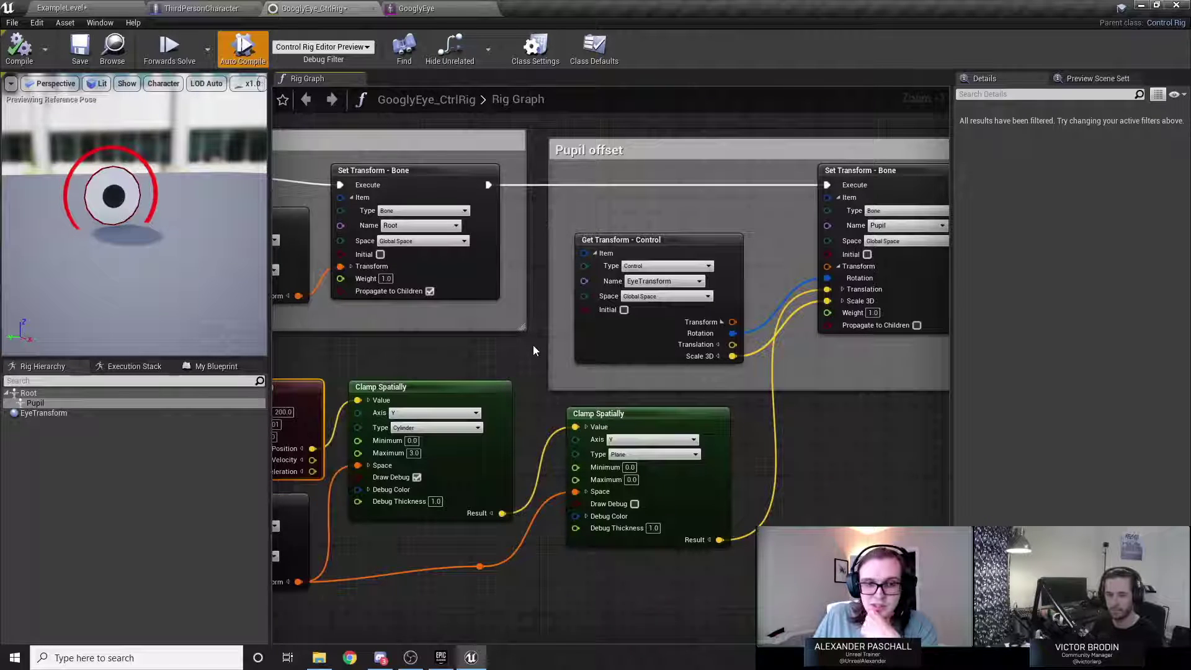
pyautogui.moveTo(488, 362); pyautogui.dragTo(708, 411, button='right')
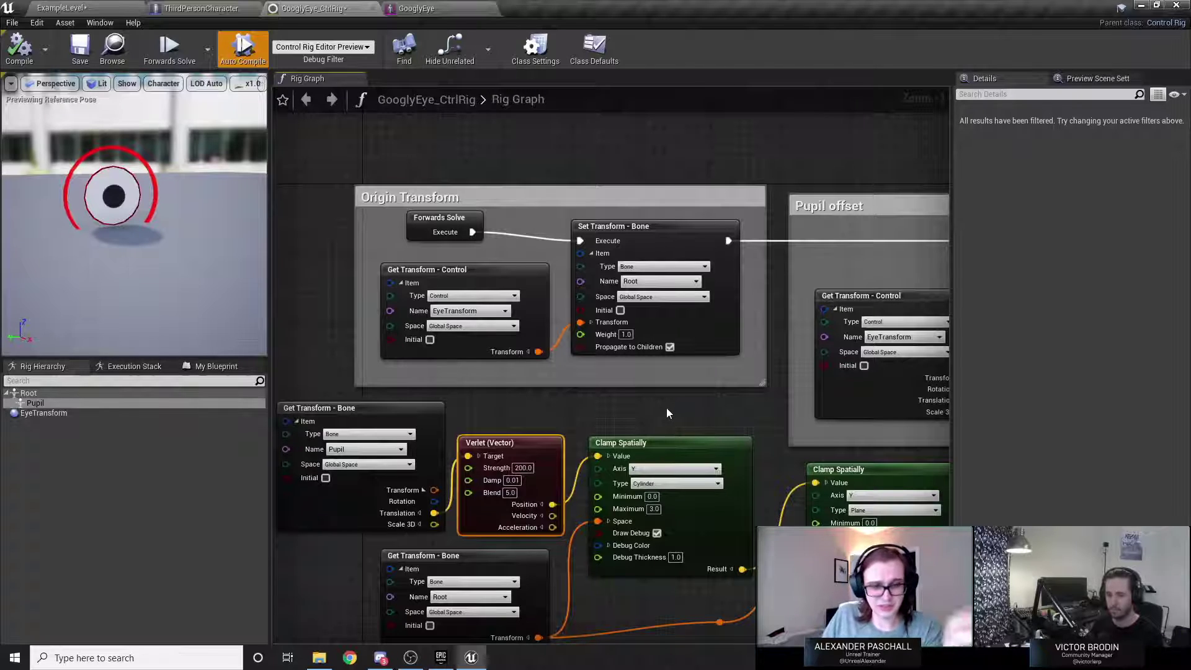
# From ExampleLevel, search the plugins for "control rig" to check whether the Control Rig plugin is enabled, and close the plugin browser.
pyautogui.click(62, 8)
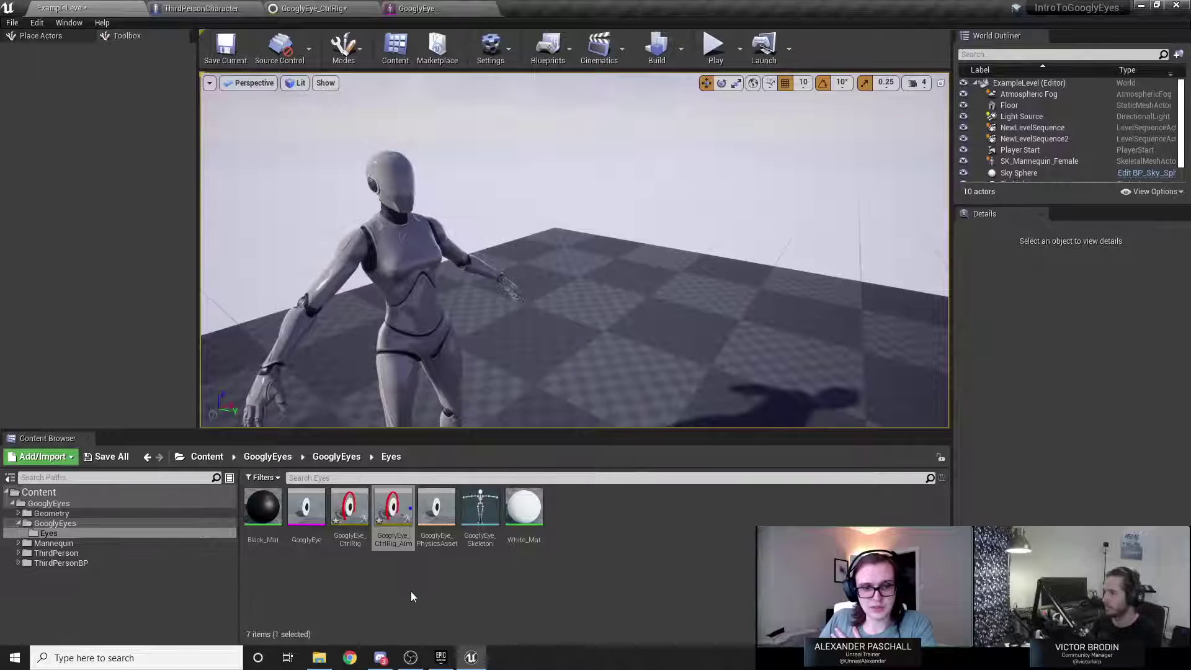
pyautogui.click(355, 578)
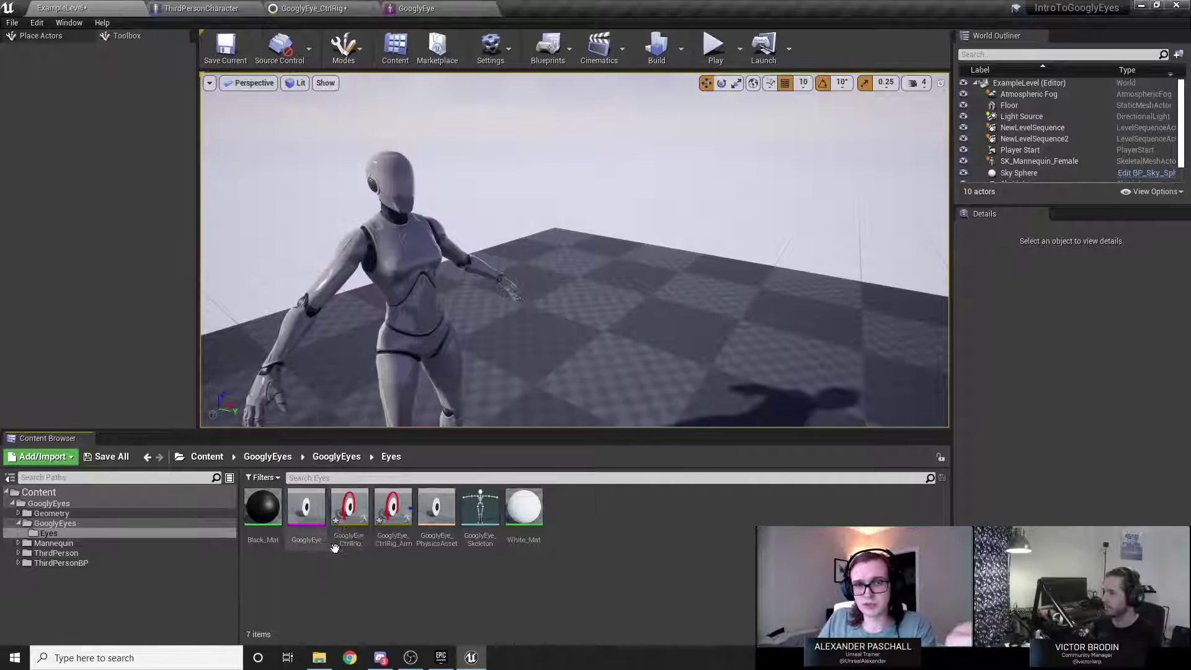
pyautogui.click(500, 57)
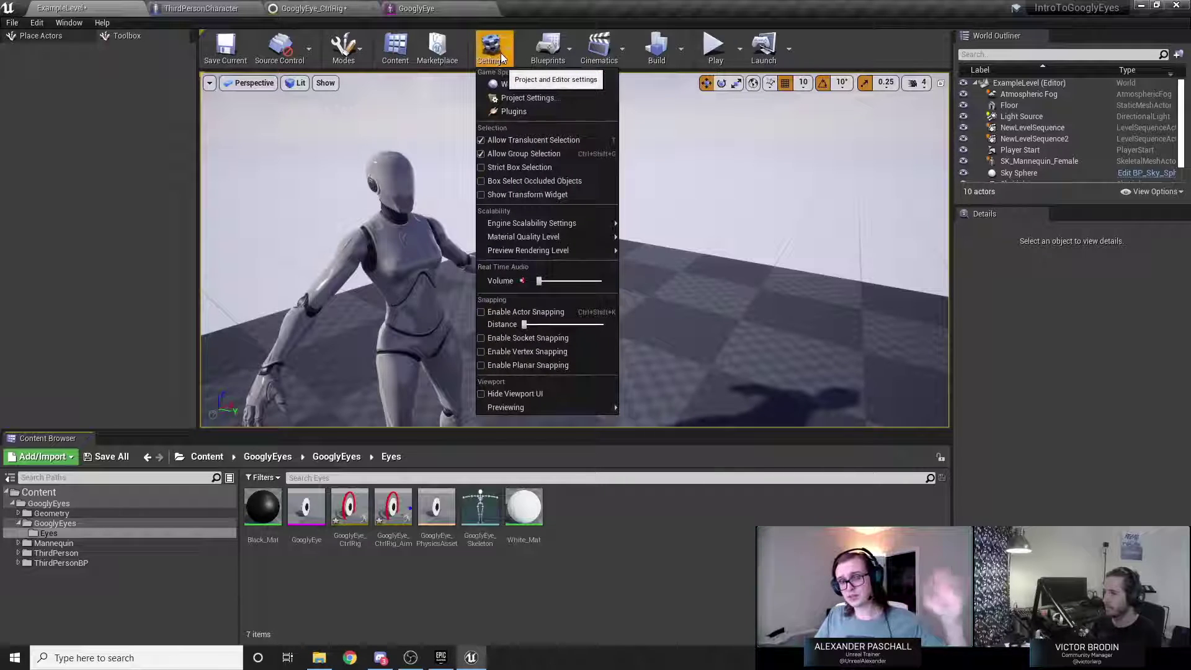
pyautogui.click(549, 113)
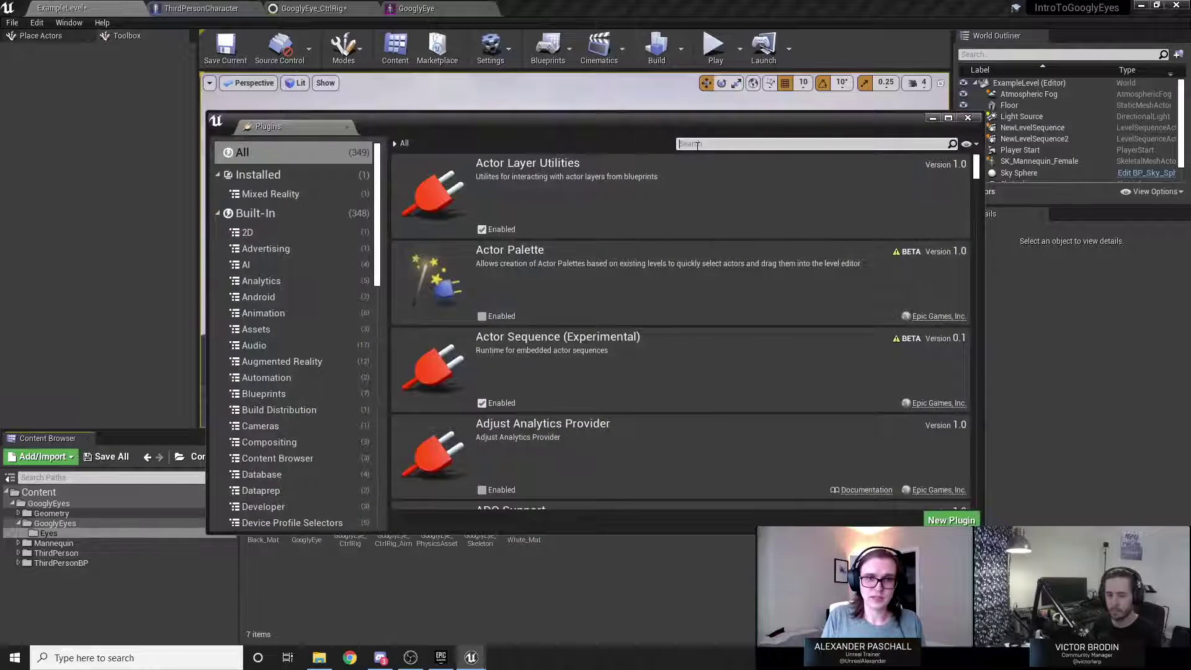
pyautogui.click(698, 144)
pyautogui.write('control')
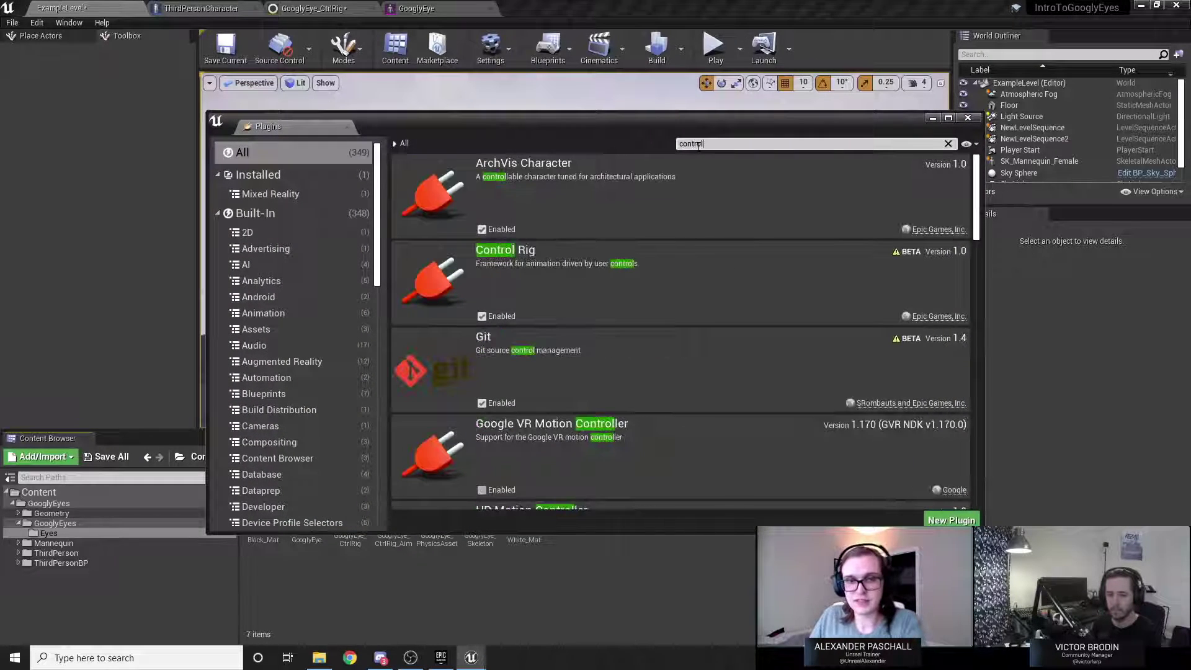
pyautogui.write(' rig')
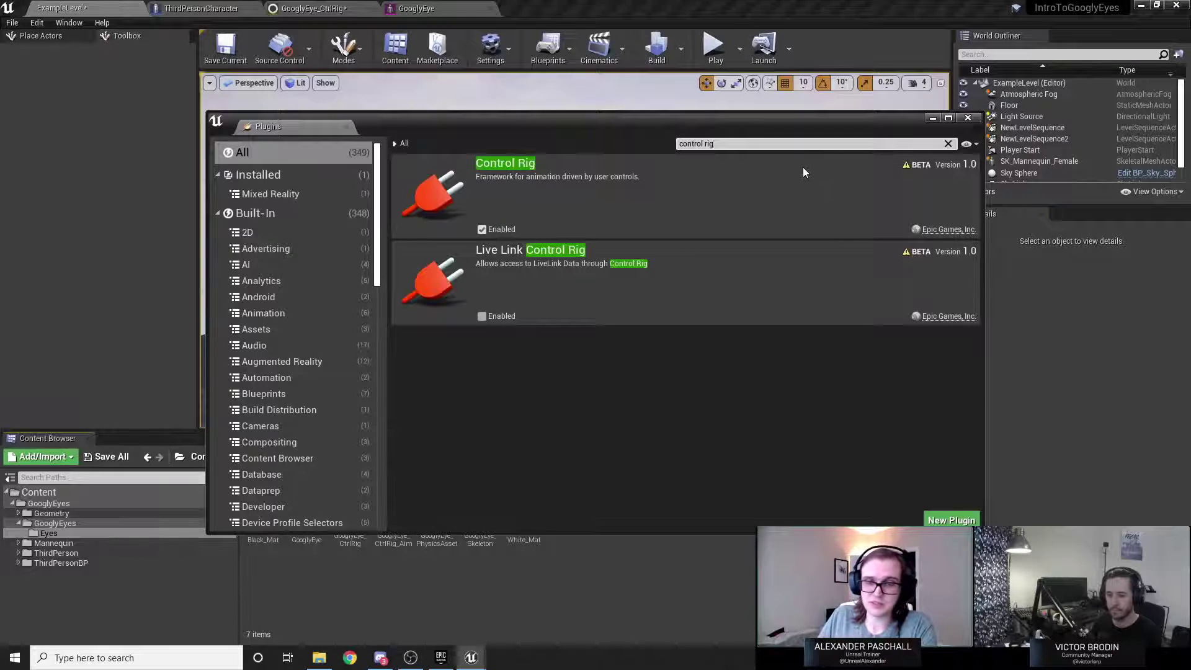
pyautogui.click(948, 144)
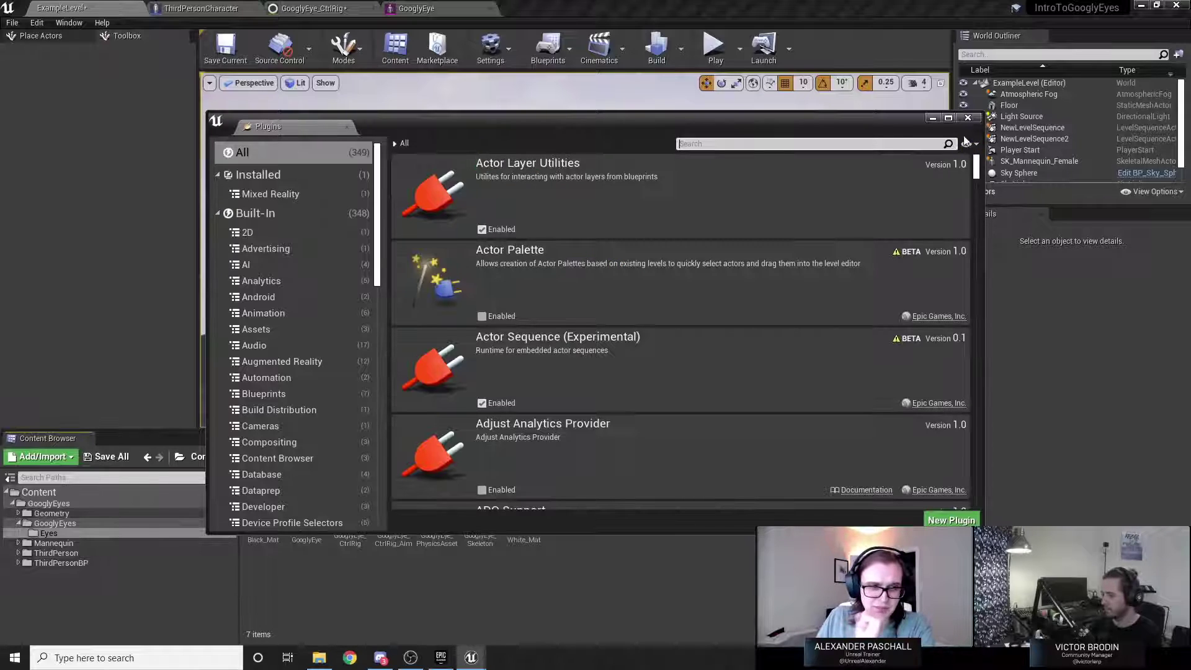
pyautogui.click(973, 120)
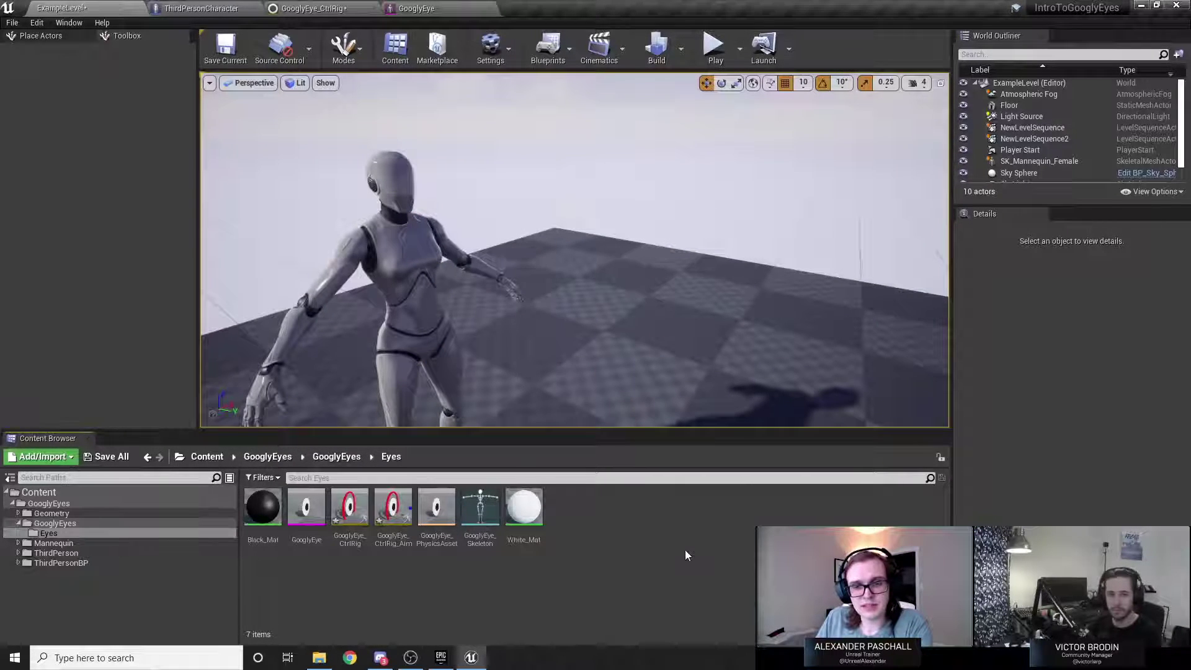
# Return to the GooglyEye_CtrlRig graph, examine the Origin Transform group, and select the red EyeTransform control in the preview.
pyautogui.click(322, 10)
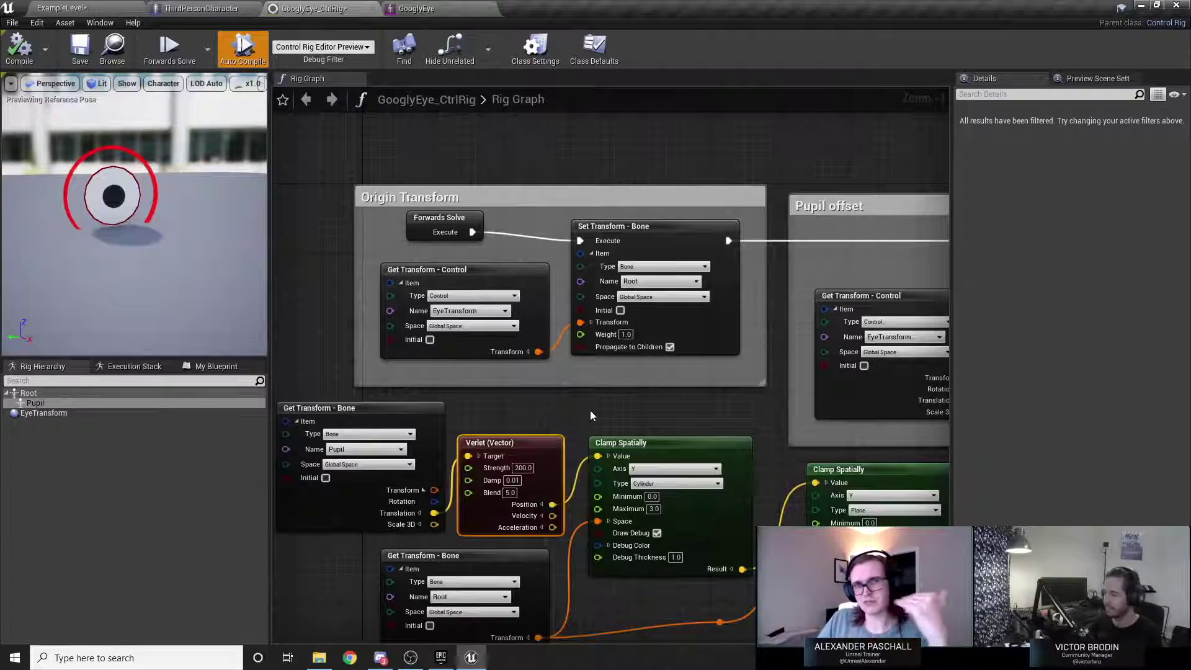
pyautogui.scroll(1, 593, 412)
pyautogui.moveTo(593, 417); pyautogui.dragTo(597, 472, button='right')
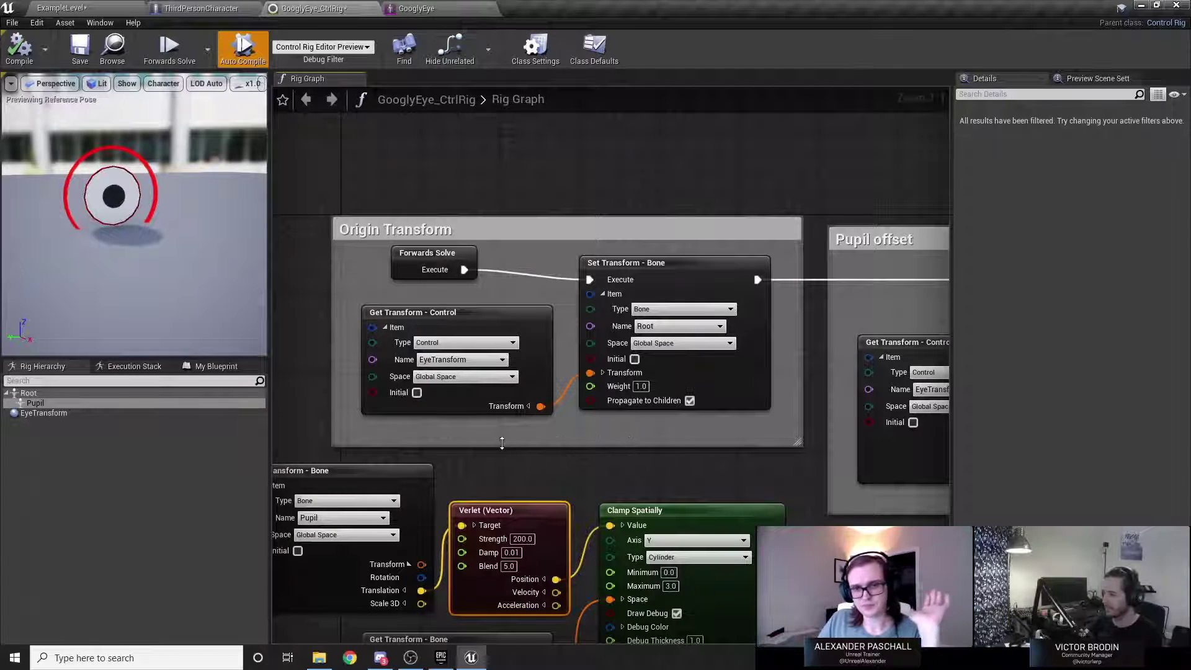
pyautogui.moveTo(662, 443); pyautogui.dragTo(658, 437)
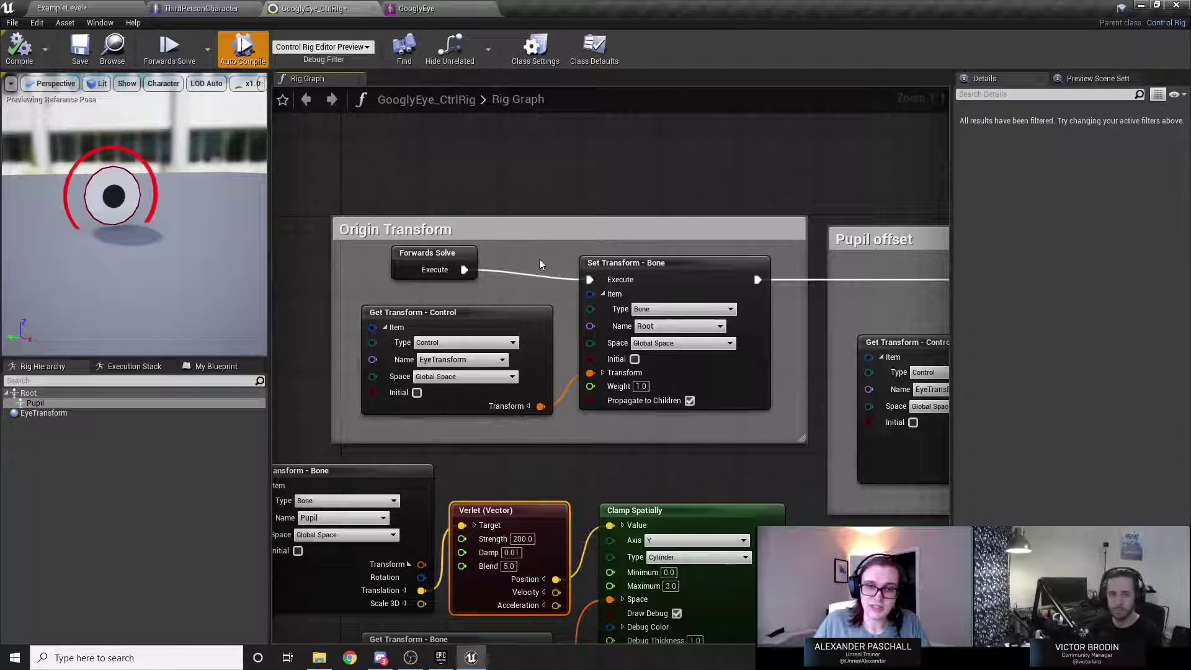
pyautogui.moveTo(515, 255); pyautogui.dragTo(693, 436)
pyautogui.click(659, 424)
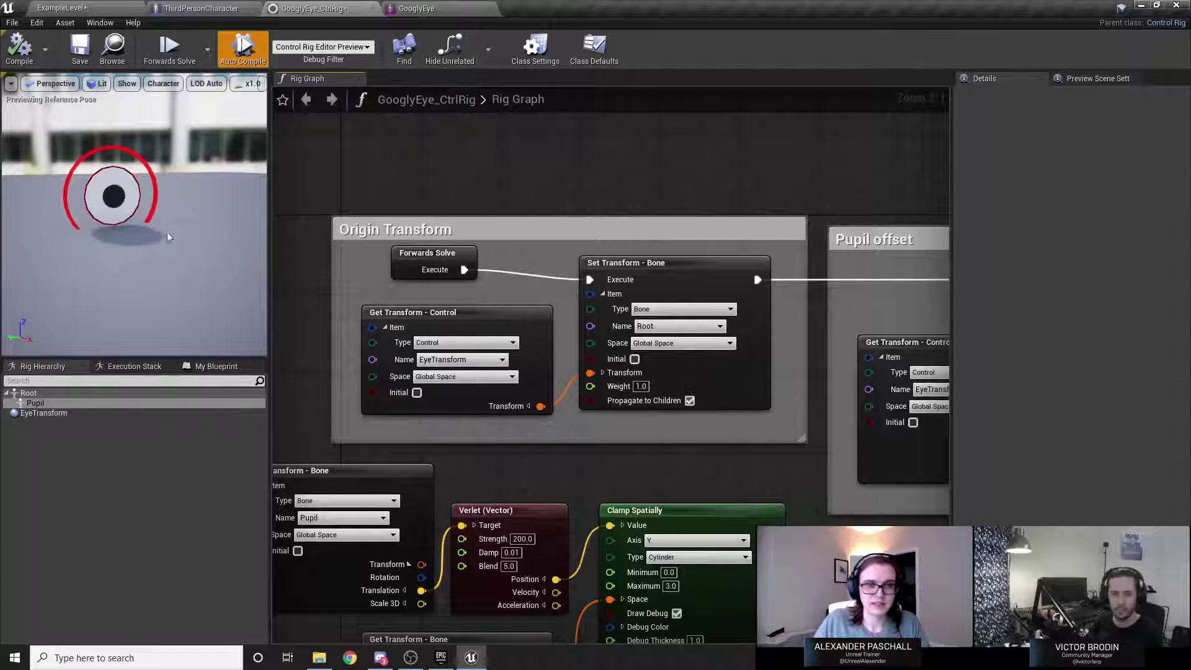
pyautogui.click(146, 162)
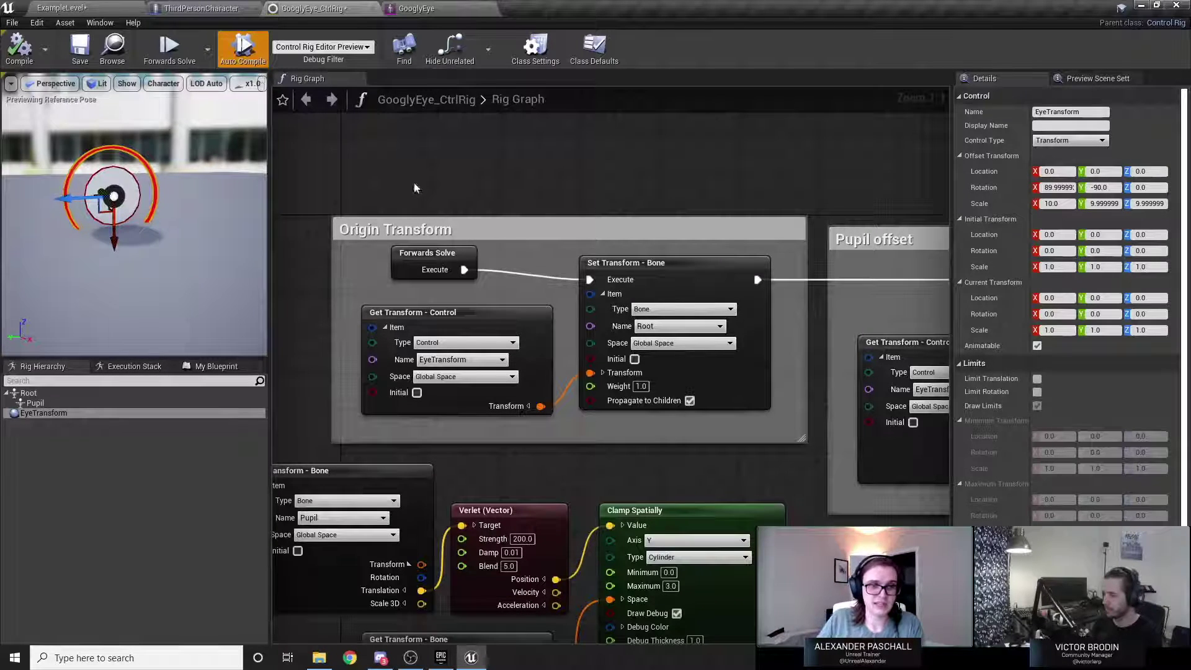
# In the Pupil offset group, shift the Get Transform - Control node slightly up and inspect the Pupil bone's Set Transform node.
pyautogui.moveTo(721, 172); pyautogui.dragTo(632, 160, button='right')
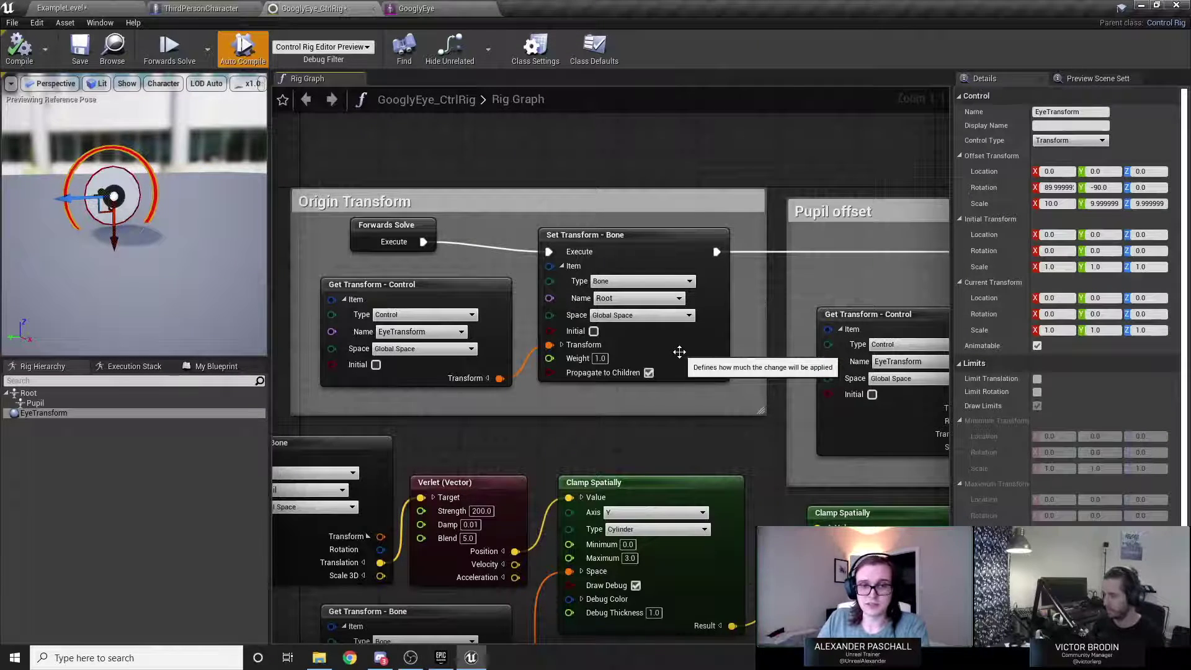
pyautogui.moveTo(851, 246); pyautogui.dragTo(508, 250, button='right')
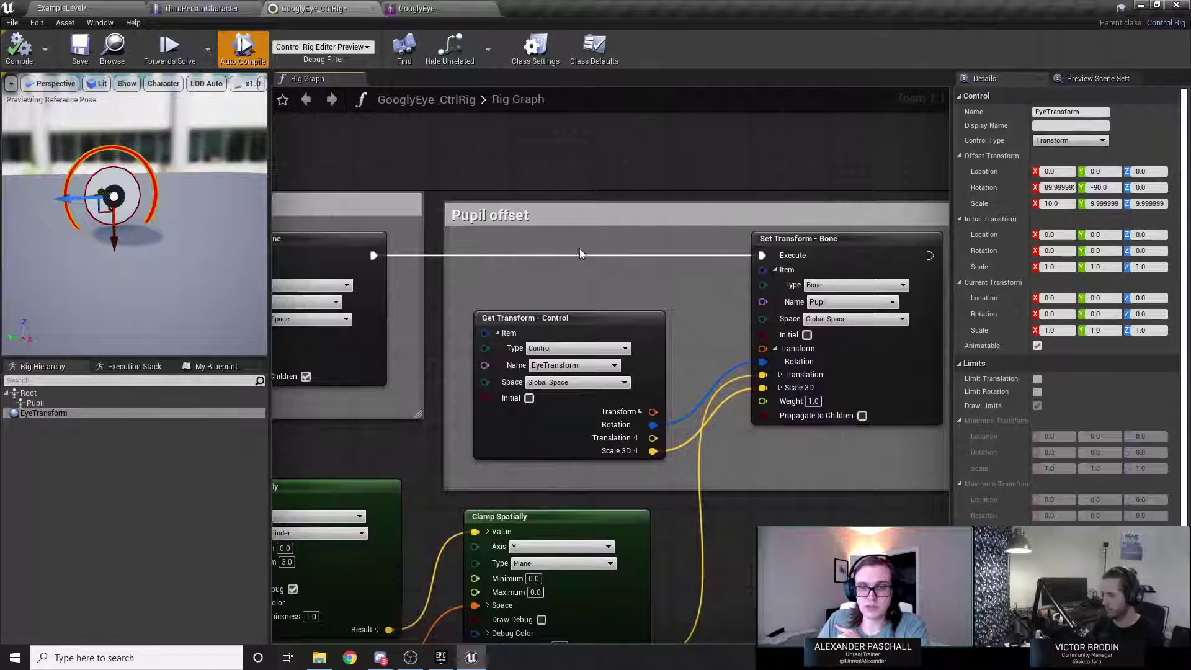
pyautogui.moveTo(579, 248); pyautogui.dragTo(523, 242, button='right')
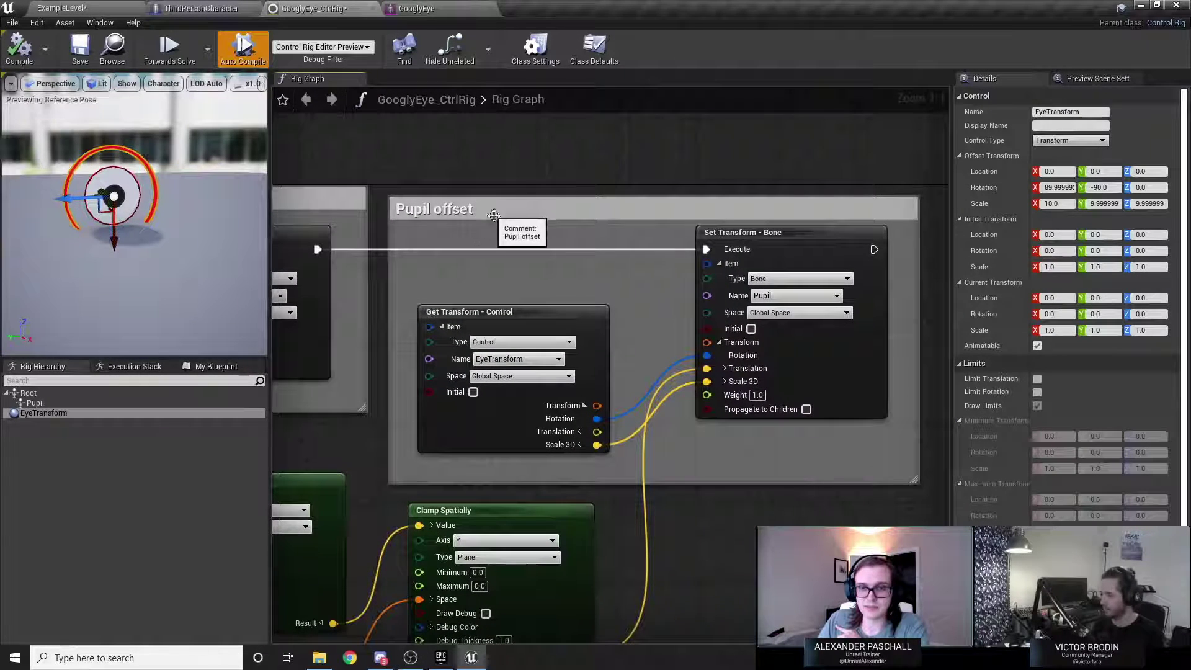
pyautogui.moveTo(591, 320); pyautogui.dragTo(601, 290)
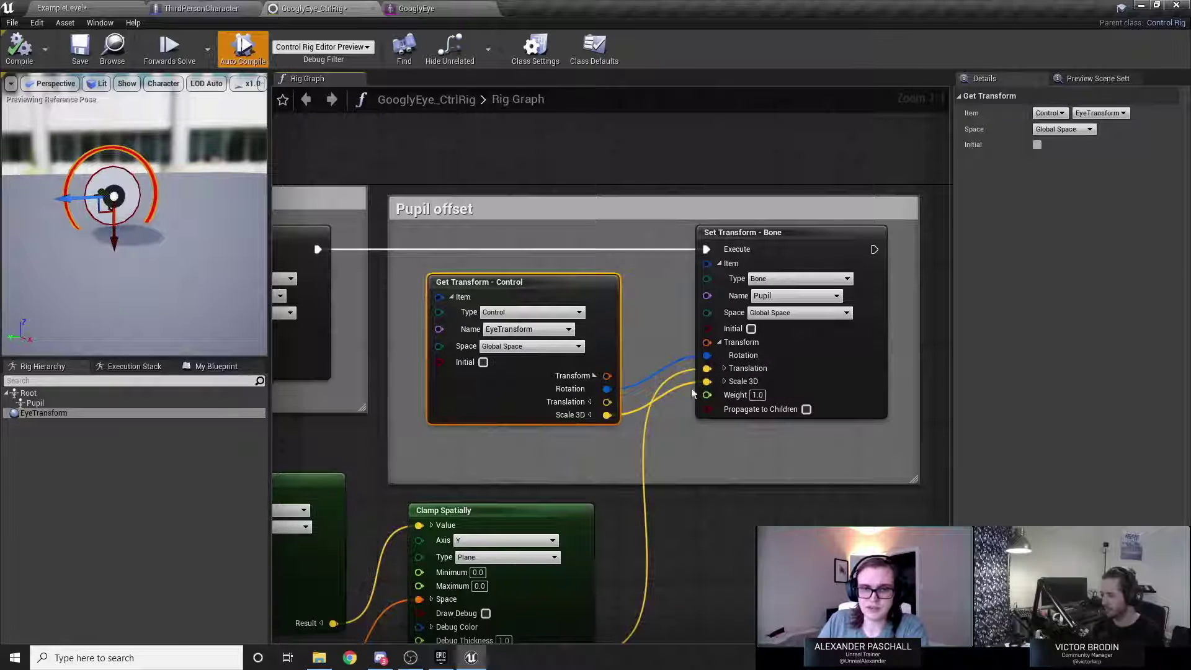
pyautogui.click(809, 355)
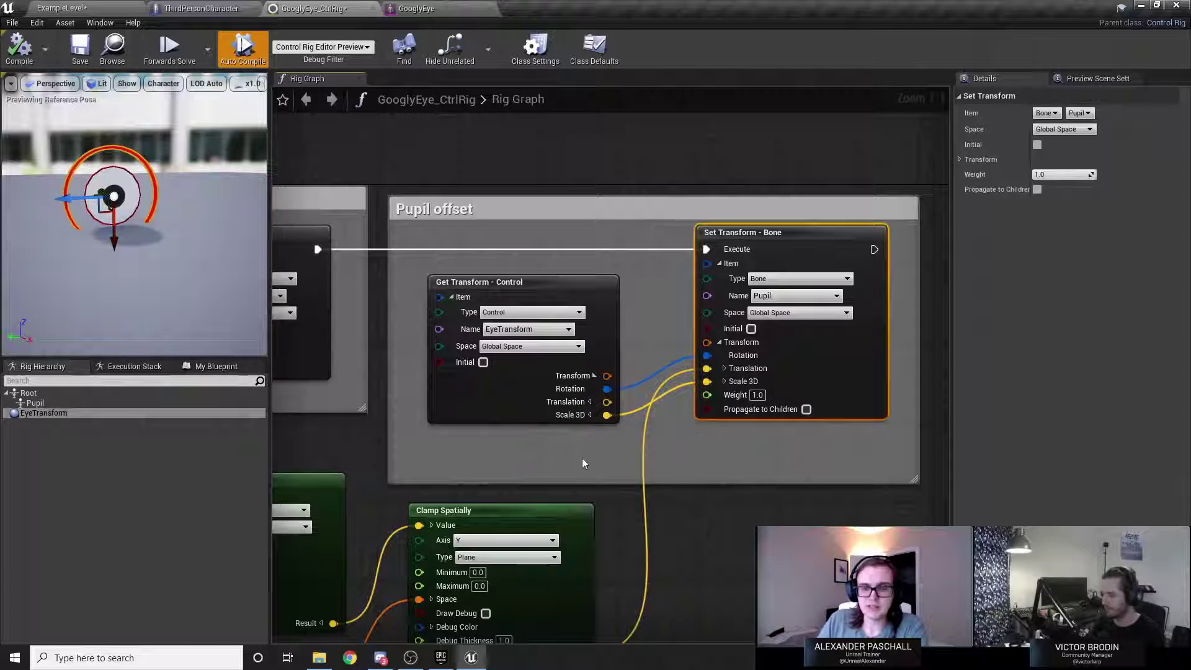
pyautogui.moveTo(583, 461); pyautogui.dragTo(803, 330)
pyautogui.click(612, 463)
# Widen the rig graph area and bring the Verlet and both Clamp Spatially nodes with their Get Transform inputs into view.
pyautogui.moveTo(611, 463); pyautogui.dragTo(931, 229, button='right')
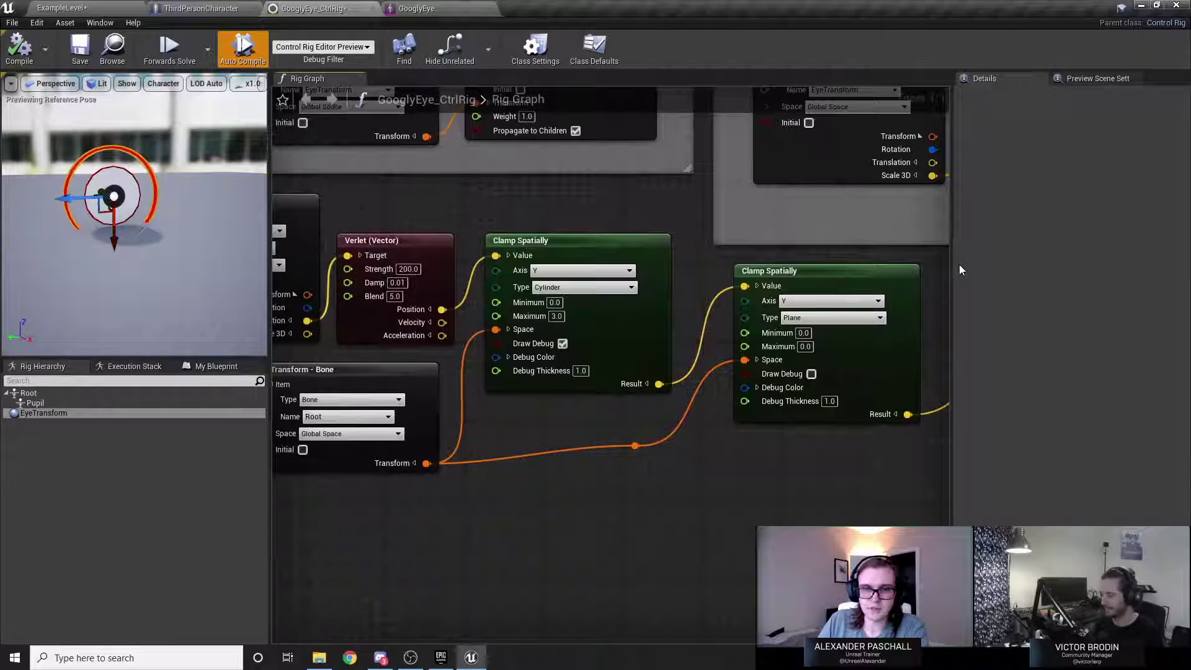
pyautogui.moveTo(951, 269); pyautogui.dragTo(1036, 262)
pyautogui.scroll(-1, 828, 258)
pyautogui.moveTo(721, 242); pyautogui.dragTo(847, 243, button='right')
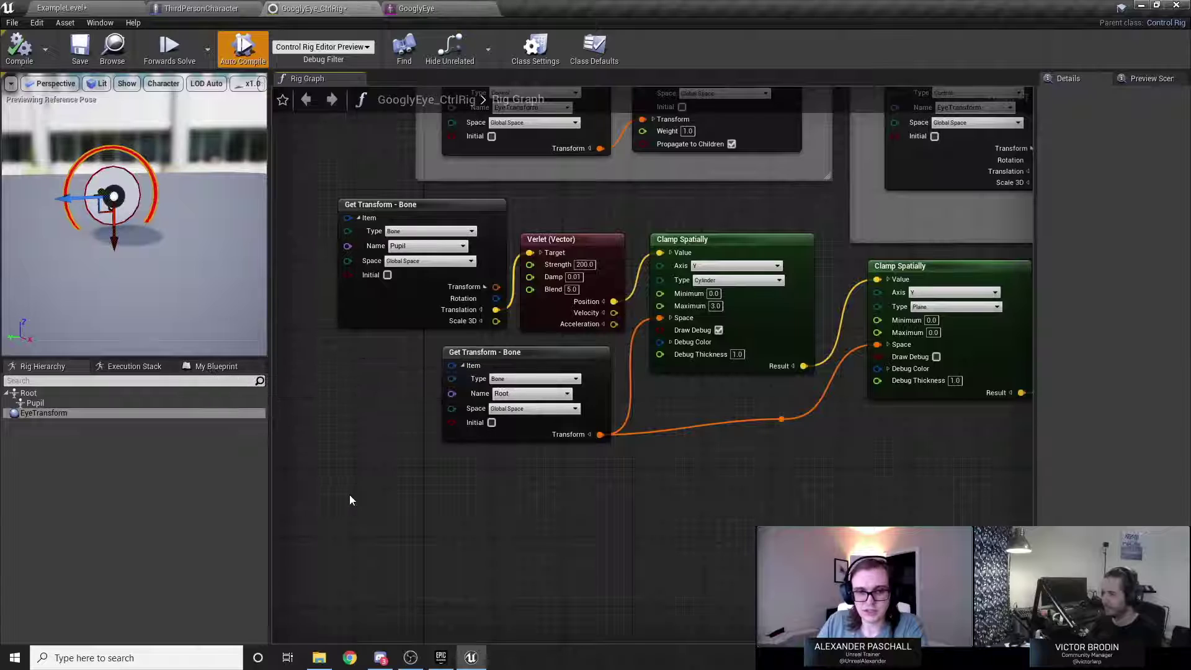
pyautogui.moveTo(349, 494); pyautogui.dragTo(837, 429)
pyautogui.moveTo(837, 429); pyautogui.dragTo(775, 443, button='right')
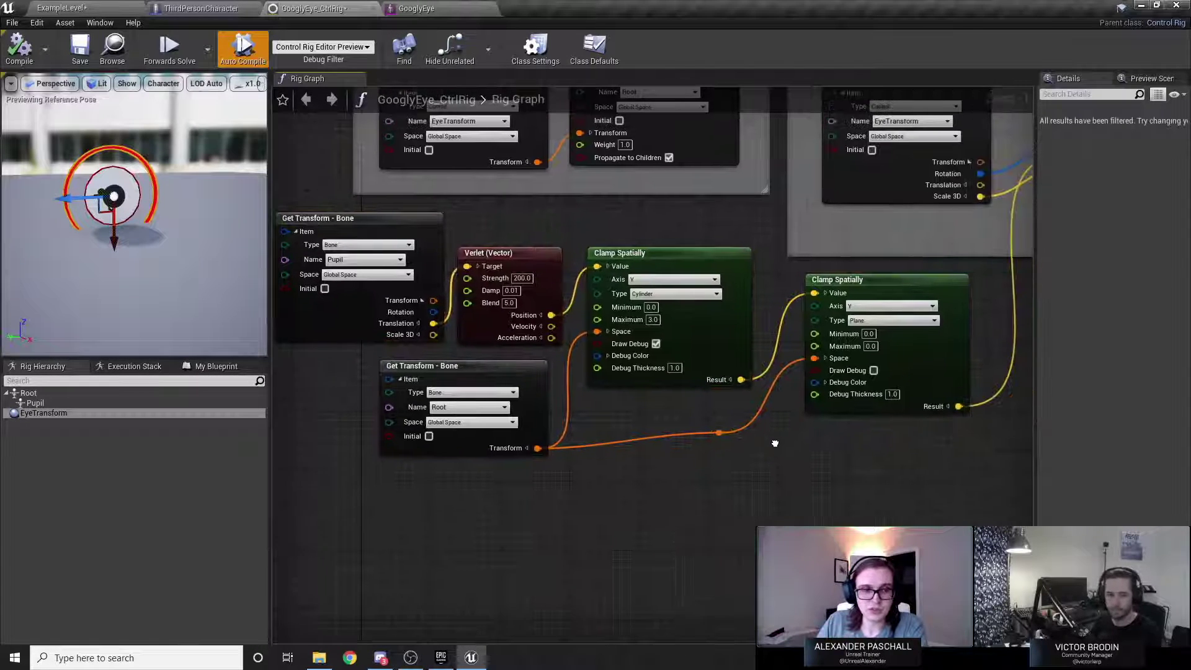
pyautogui.scroll(-1, 775, 443)
pyautogui.rightClick(772, 444)
pyautogui.click(616, 480)
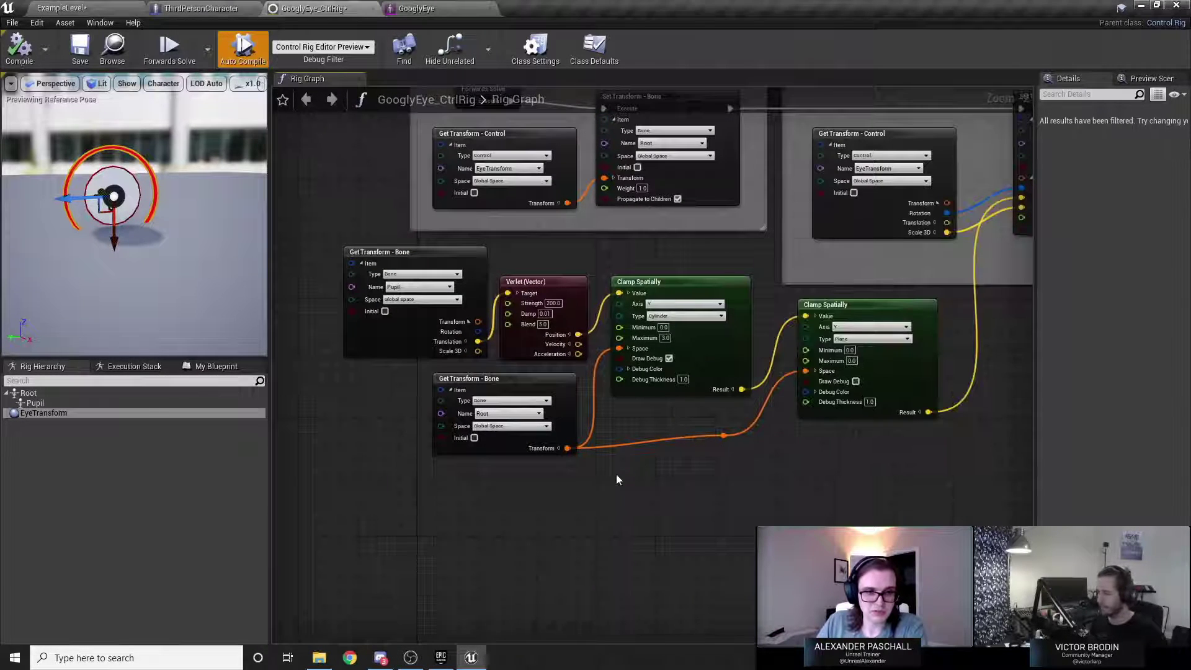
# Look over the rig's graph and variable lists, then check the context options for the selected Verlet, Clamp Spatially and Get Transform nodes.
pyautogui.click(216, 366)
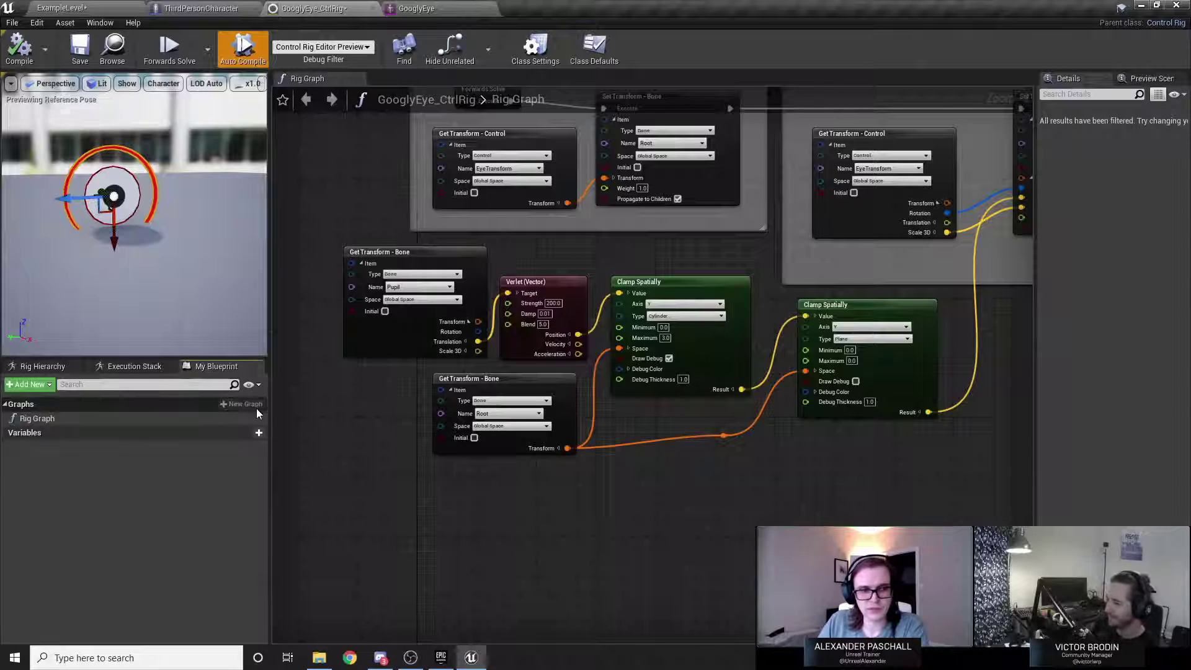
pyautogui.click(129, 418)
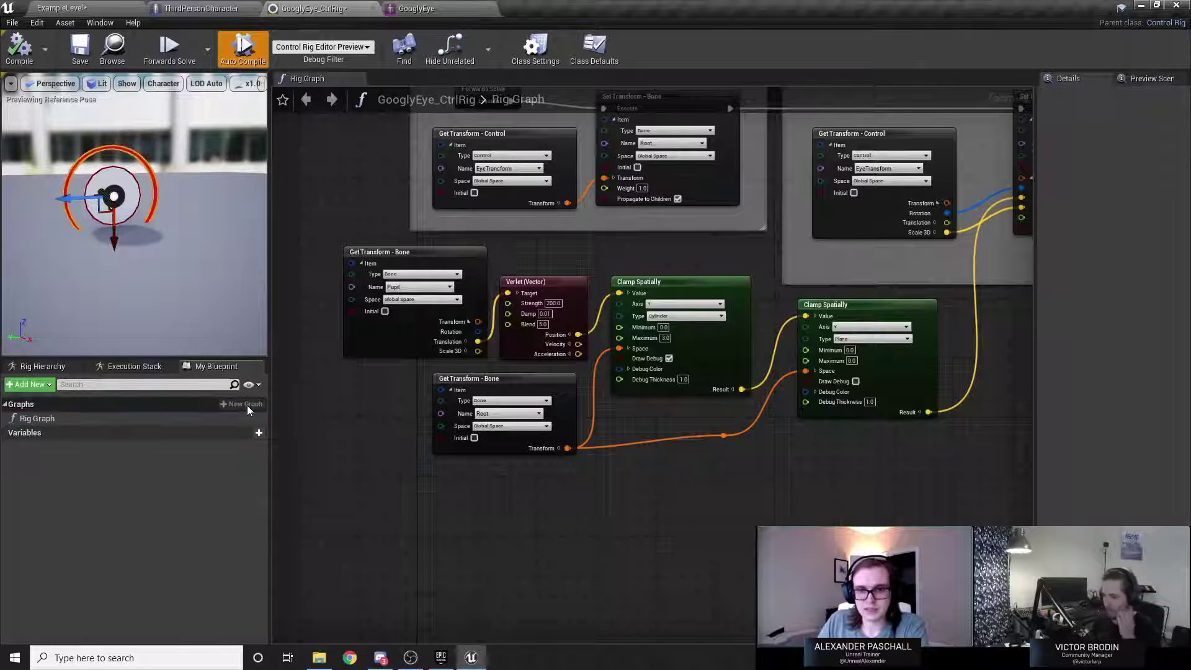
pyautogui.moveTo(314, 505)
pyautogui.mouseDown()
pyautogui.moveTo(752, 266)
pyautogui.moveTo(807, 273)
pyautogui.mouseUp()
pyautogui.rightClick(708, 362)
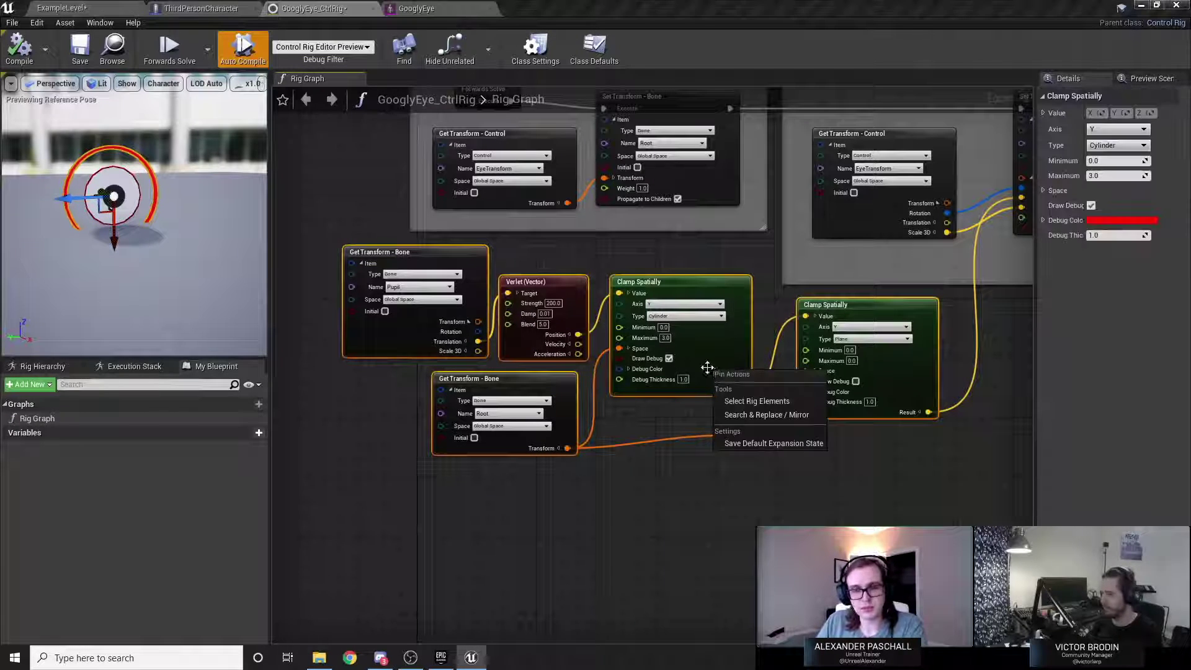
pyautogui.click(676, 478)
pyautogui.click(672, 474)
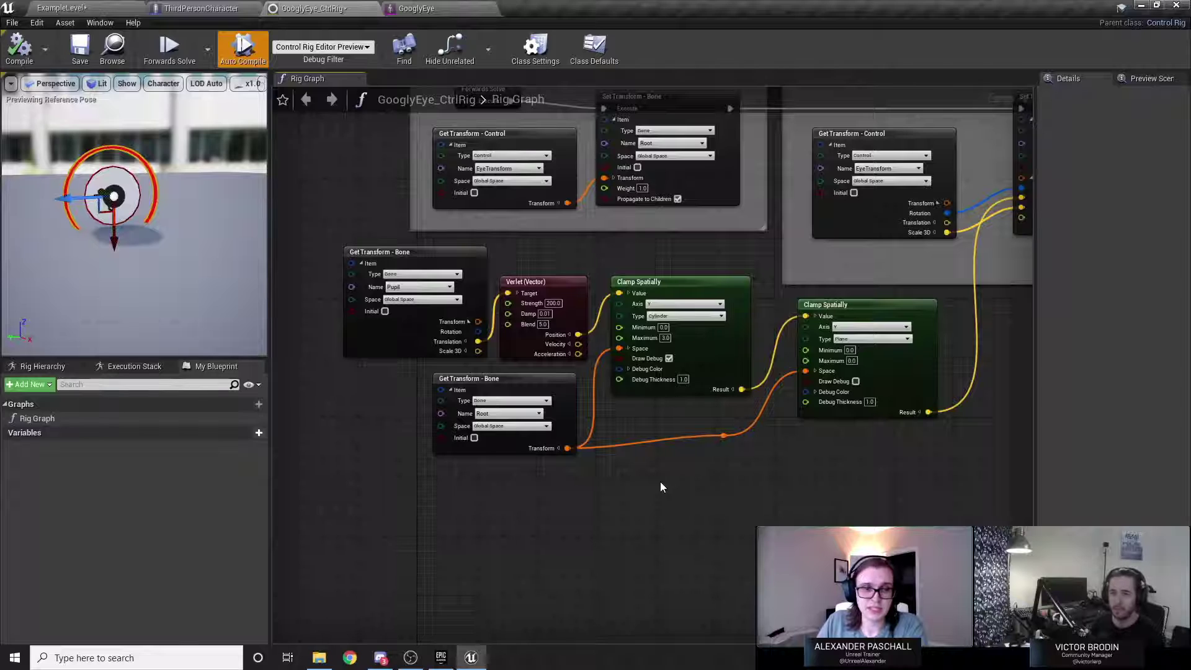
# Show the rig hierarchy again, select the Verlet (Vector) node to inspect its settings, and widen the rig graph area.
pyautogui.scroll(2, 685, 441)
pyautogui.moveTo(643, 415); pyautogui.dragTo(645, 448, button='right')
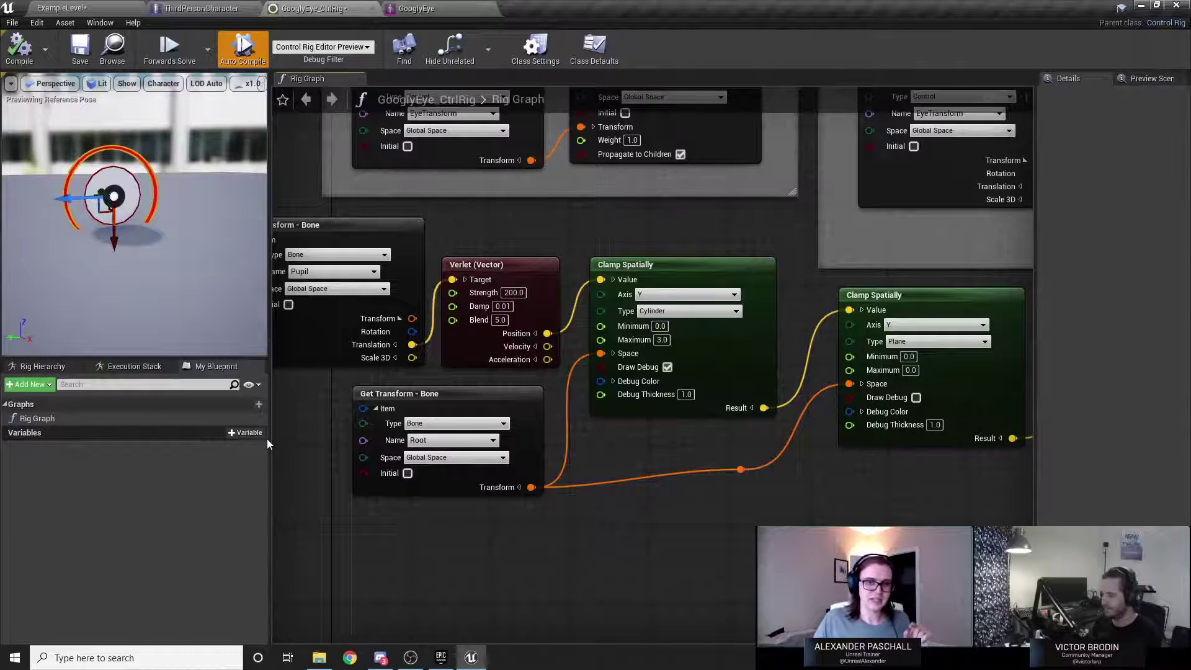
pyautogui.moveTo(341, 459); pyautogui.dragTo(389, 490, button='right')
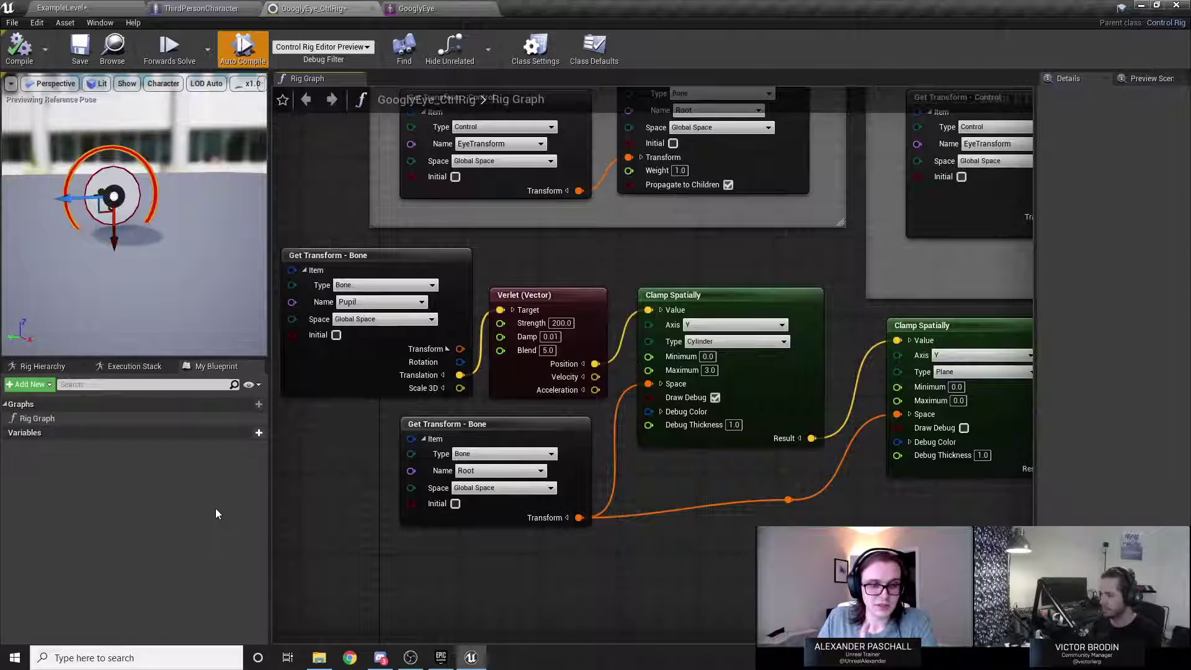
pyautogui.click(44, 364)
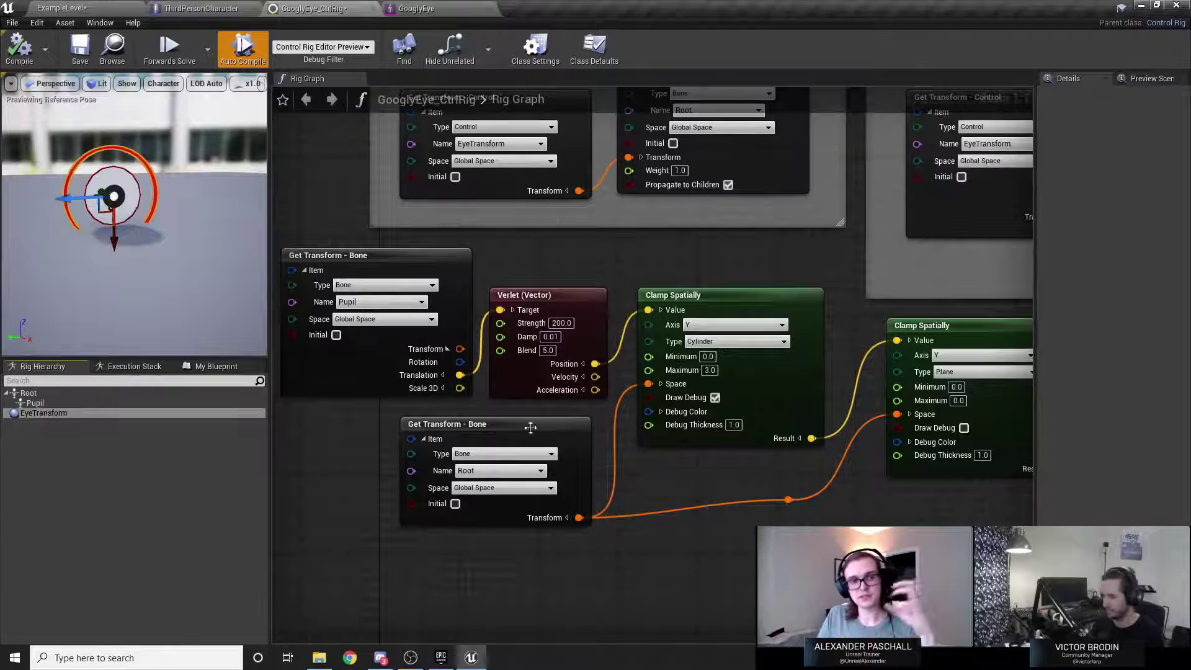
pyautogui.click(524, 381)
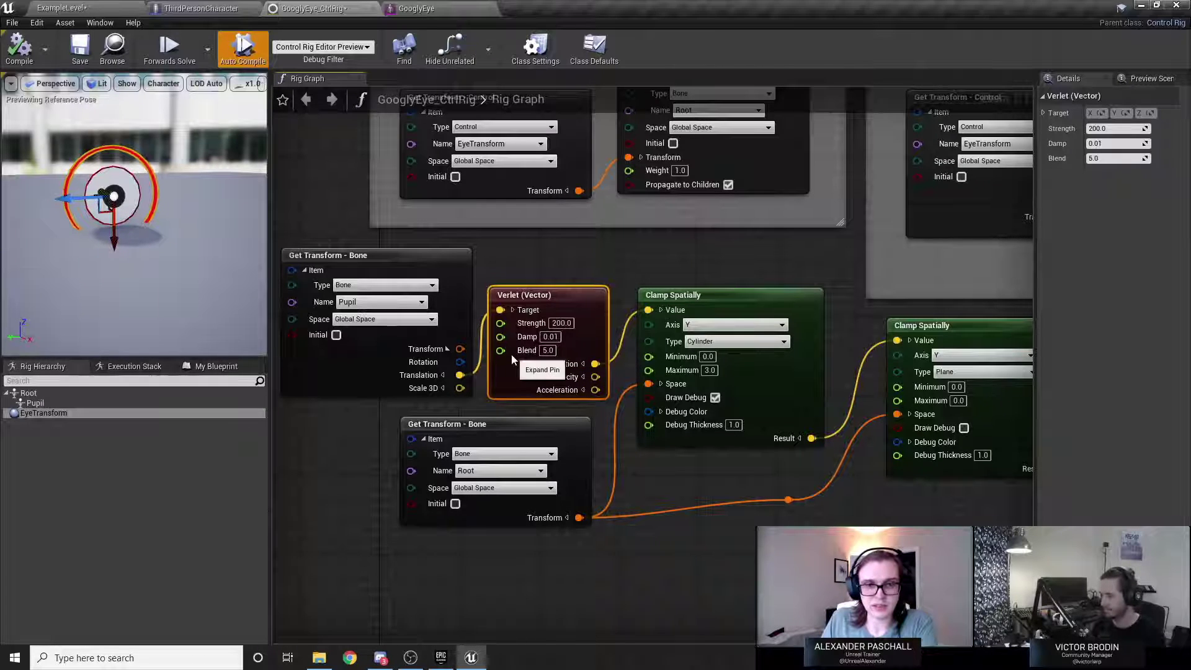
pyautogui.moveTo(704, 481); pyautogui.dragTo(687, 435, button='right')
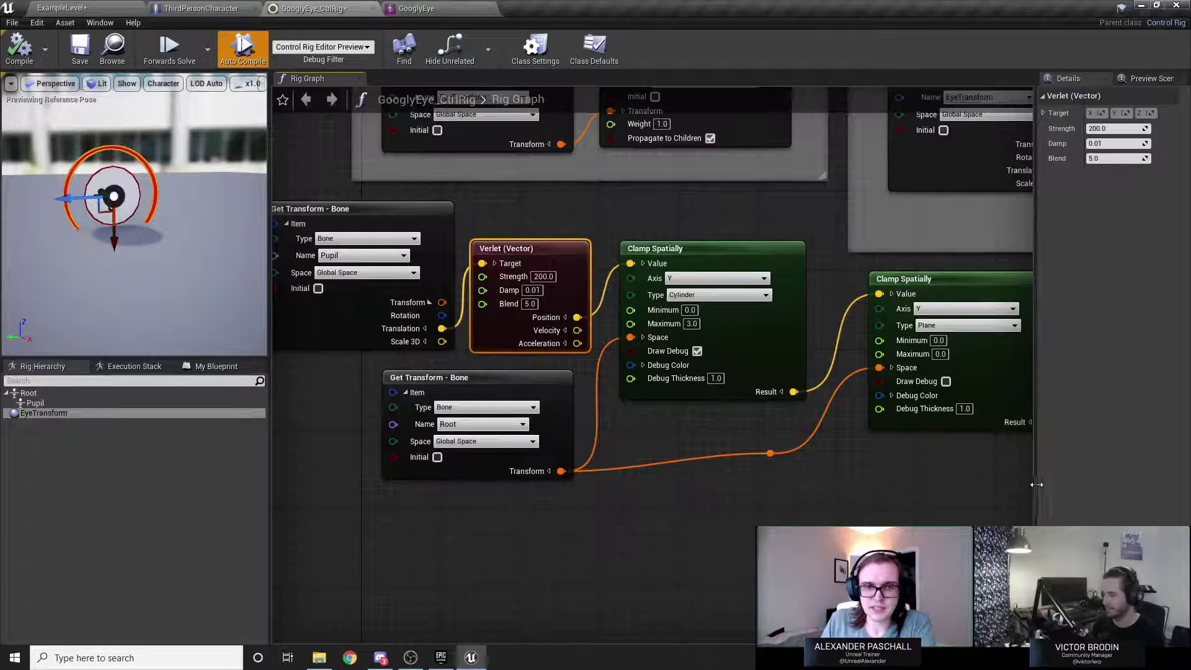
pyautogui.moveTo(1036, 490); pyautogui.dragTo(1072, 490)
pyautogui.moveTo(805, 456); pyautogui.dragTo(800, 478, button='right')
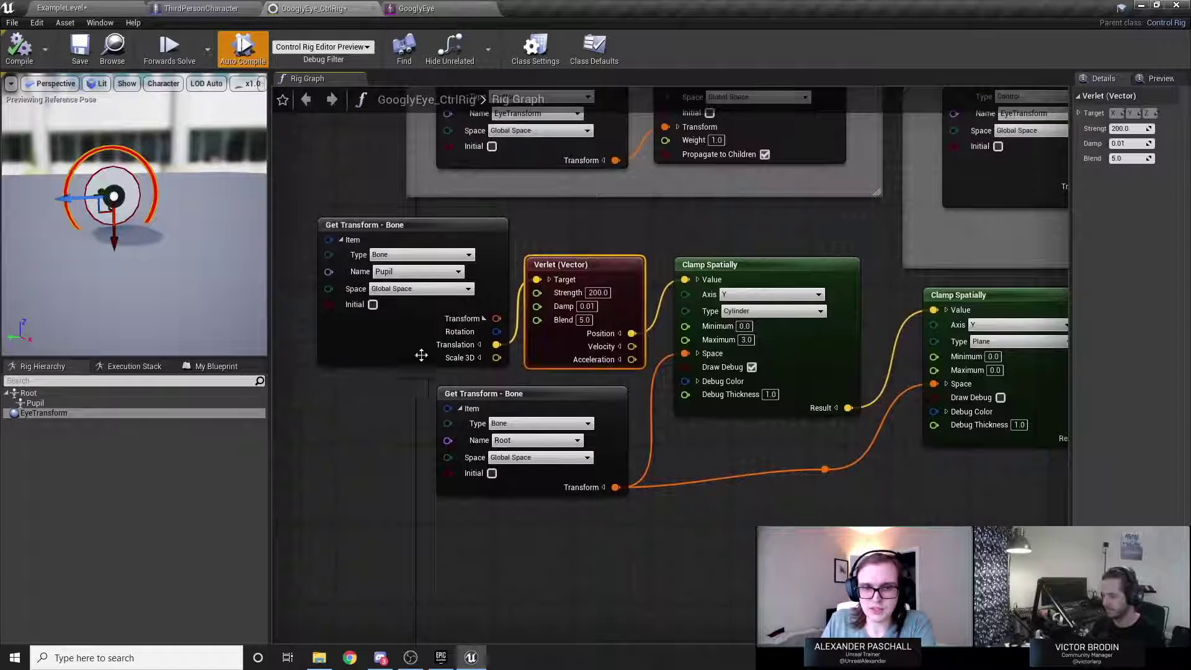
# Inspect the Pupil bone's Get Transform node and how its translation feeds the Verlet (Vector) node.
pyautogui.click(397, 348)
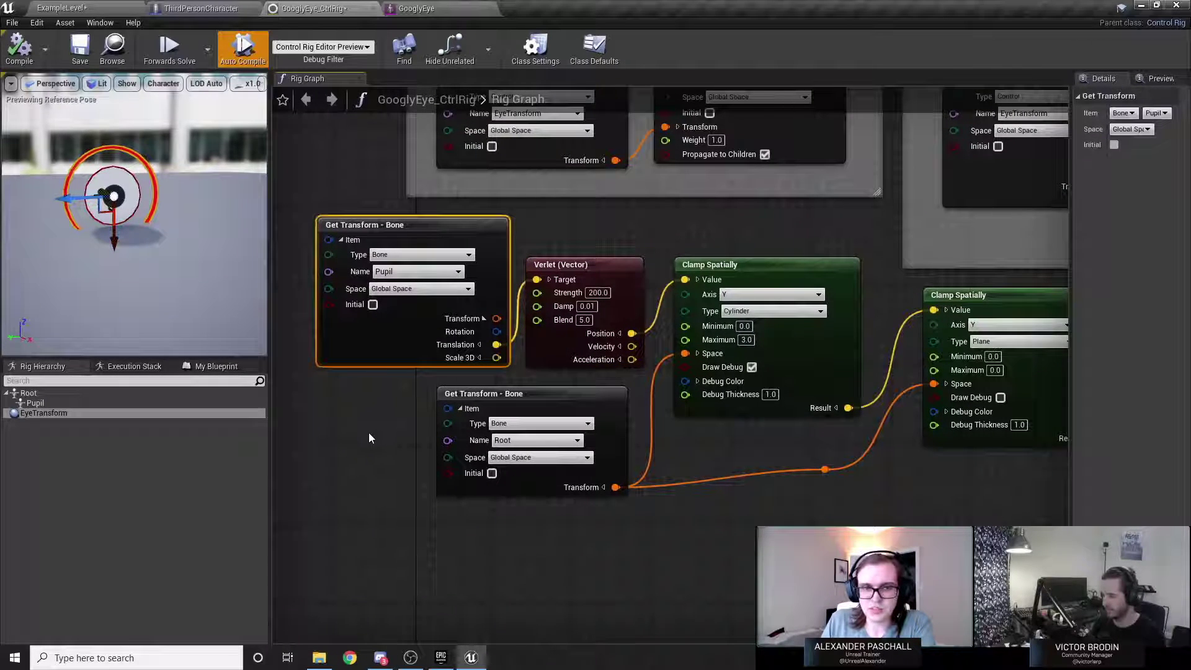
pyautogui.click(548, 393)
pyautogui.click(430, 345)
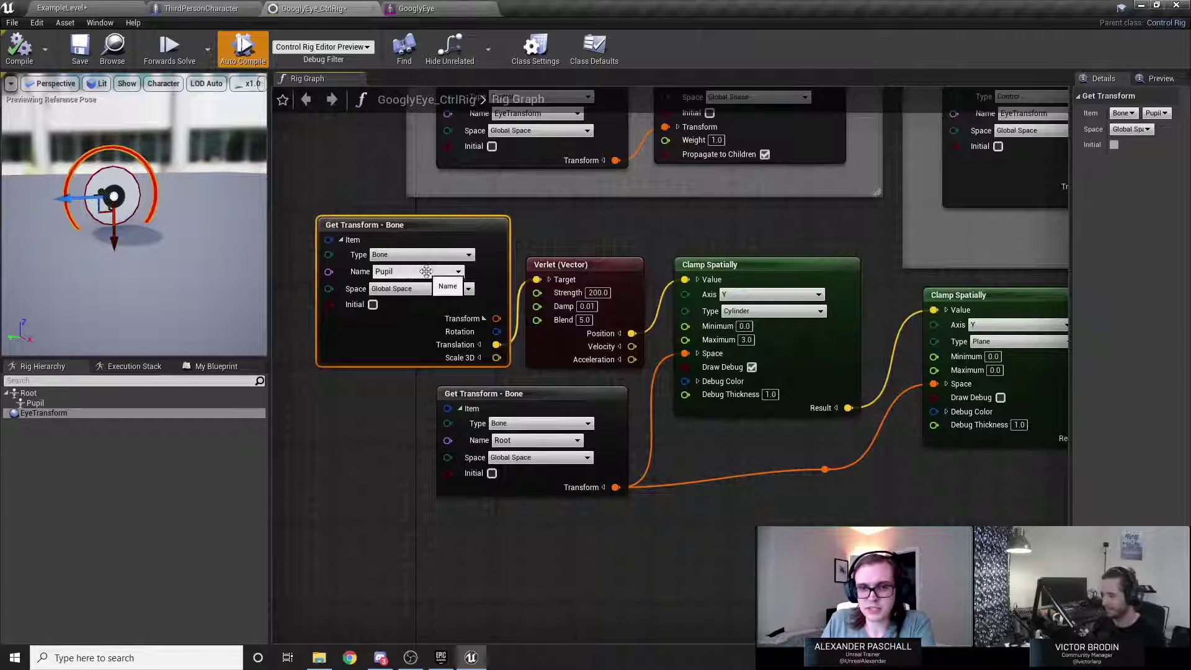
pyautogui.click(559, 340)
pyautogui.moveTo(608, 365); pyautogui.dragTo(509, 460, button='right')
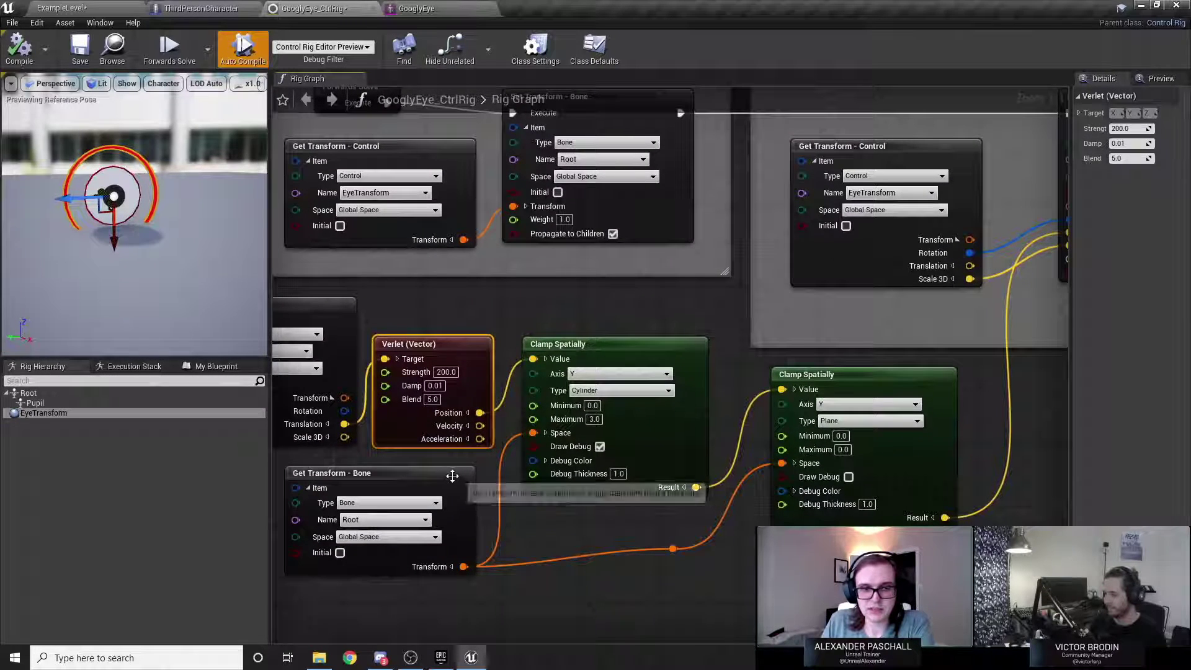
# Inspect the Root bone's Get Transform node and select both Clamp Spatially nodes it feeds.
pyautogui.click(519, 524)
pyautogui.click(452, 483)
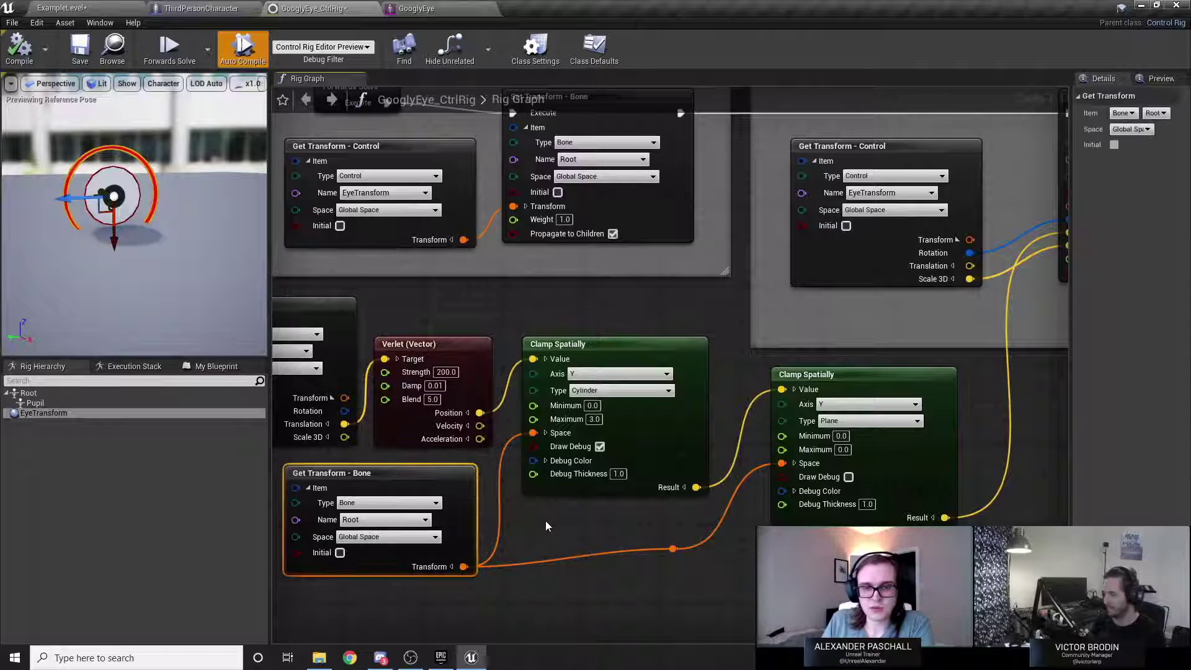
pyautogui.moveTo(545, 520); pyautogui.dragTo(498, 509, button='right')
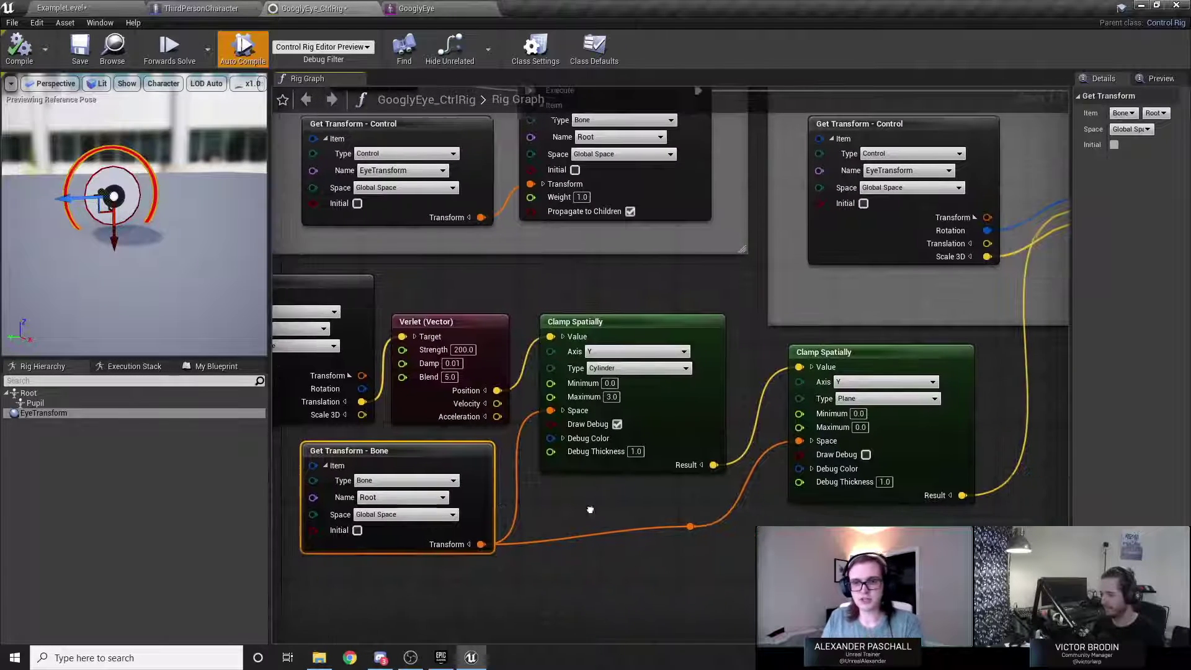
pyautogui.click(588, 515)
pyautogui.moveTo(649, 515); pyautogui.dragTo(794, 465)
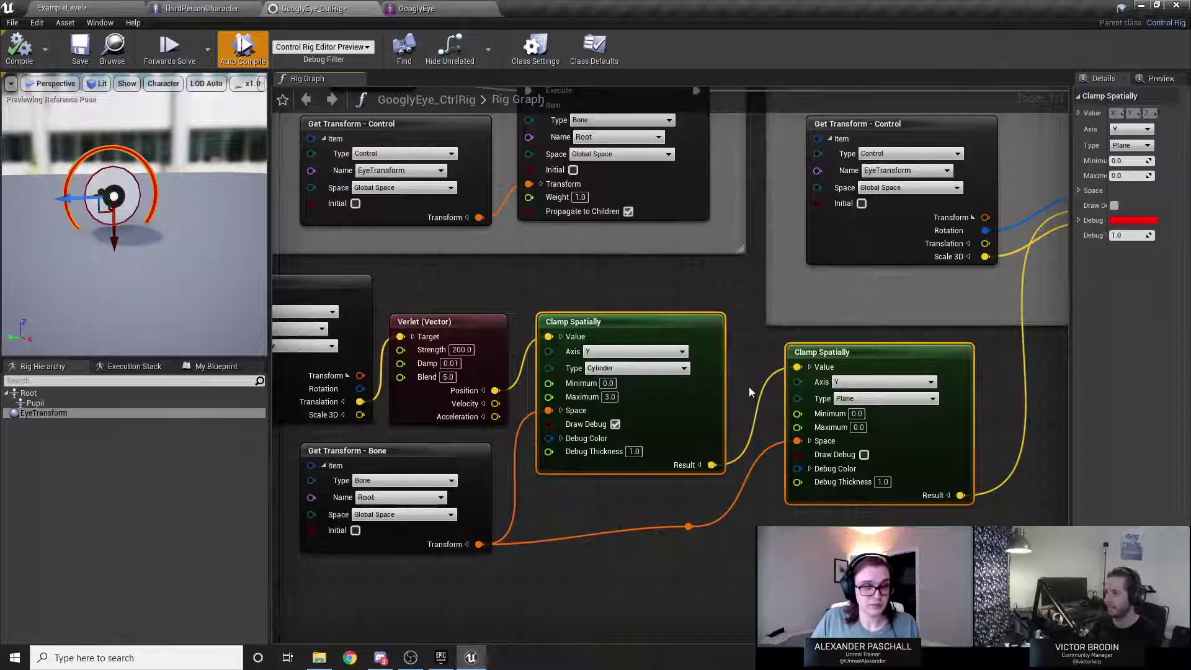
# Turn off Draw Debug on the Cylinder Clamp Spatially node and raise the EyeTransform control in the preview.
pyautogui.moveTo(175, 263)
pyautogui.mouseDown()
pyautogui.moveTo(159, 239)
pyautogui.moveTo(197, 262)
pyautogui.mouseUp()
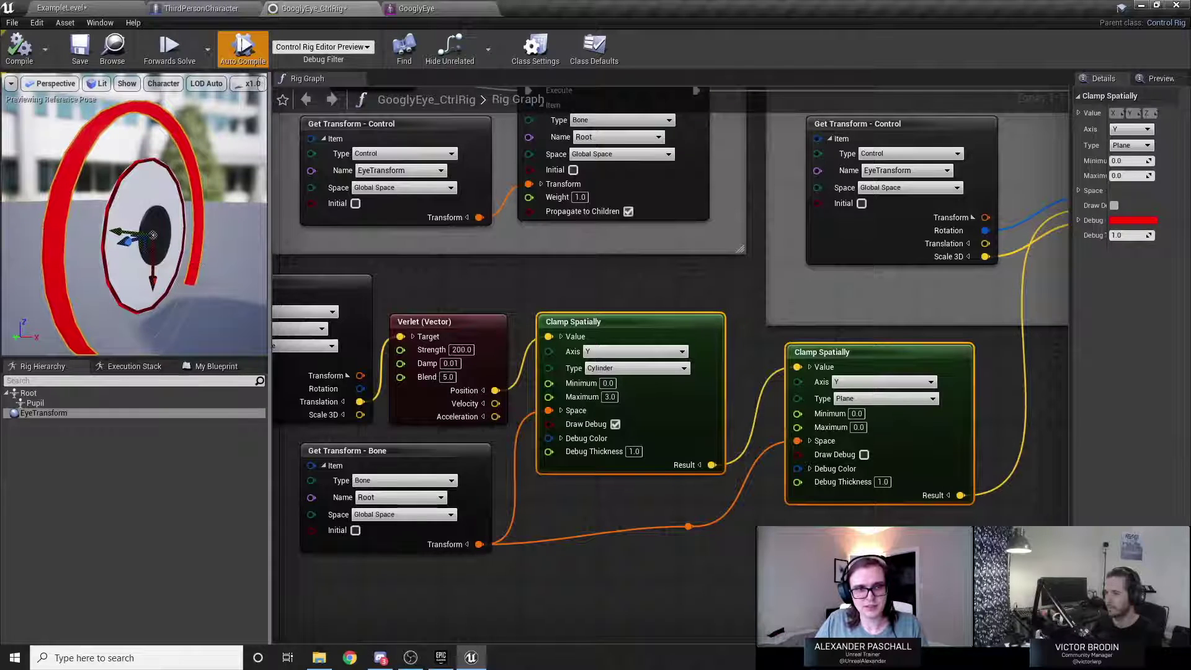
pyautogui.click(181, 163)
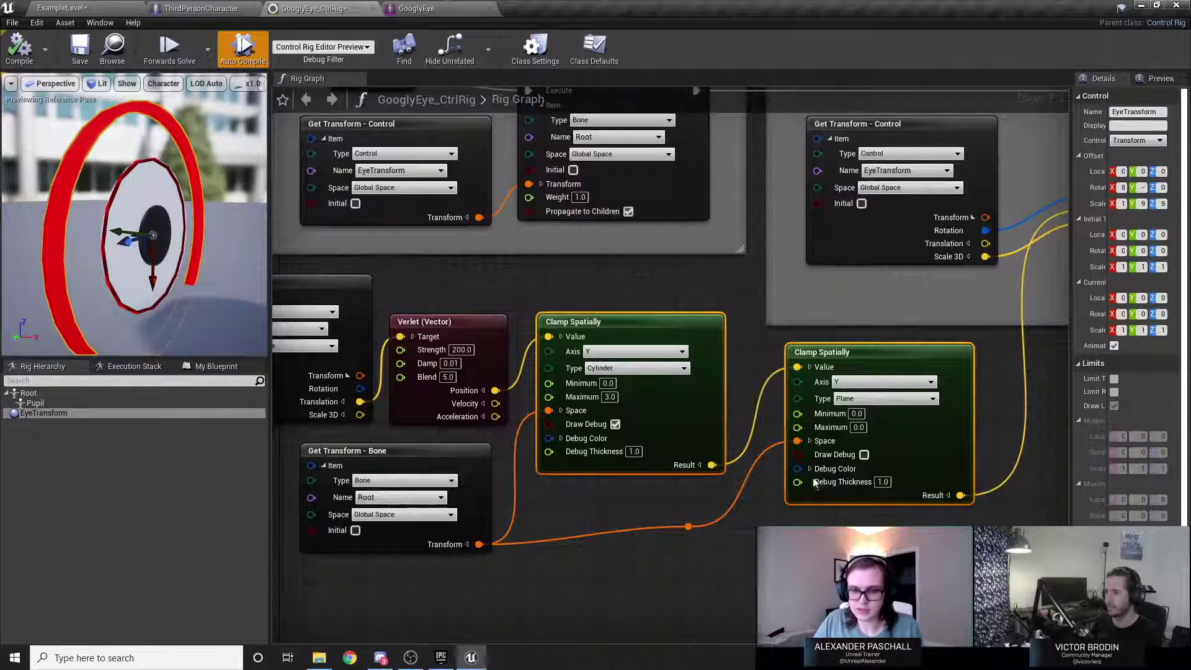
pyautogui.click(882, 482)
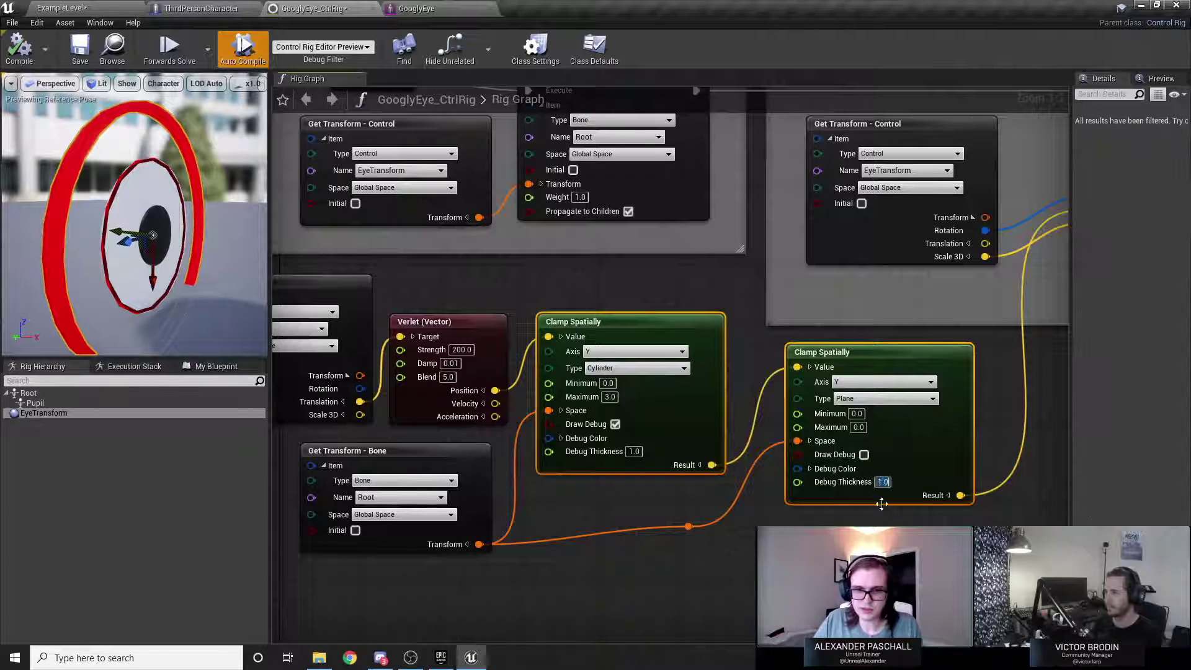
pyautogui.click(864, 455)
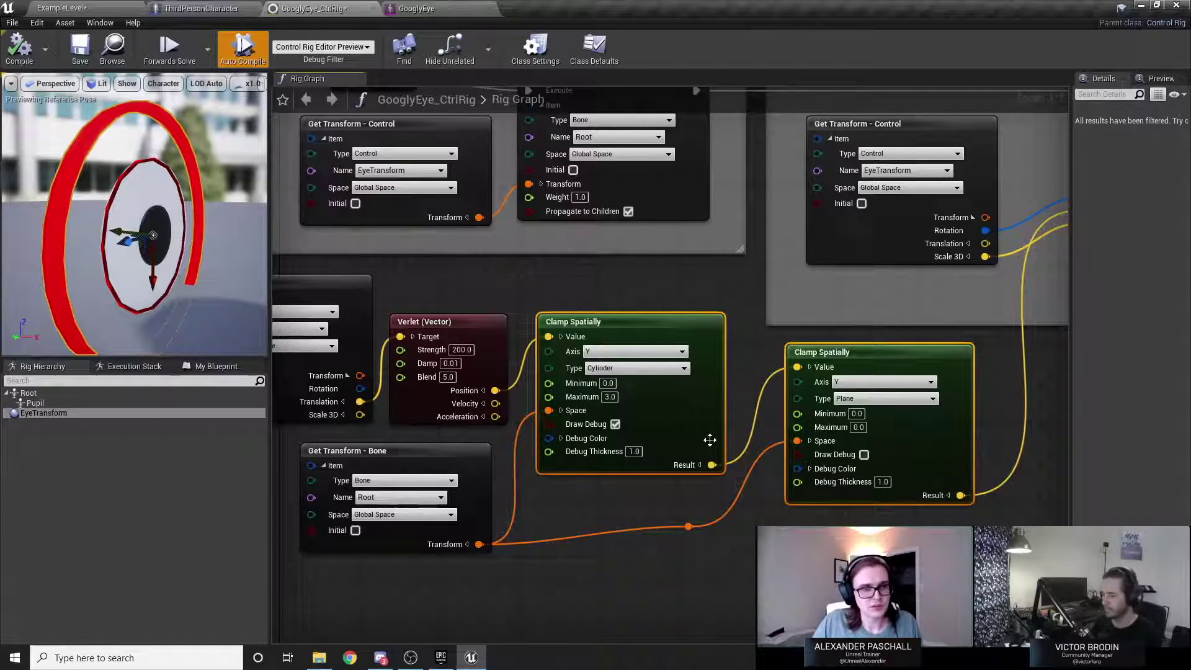
pyautogui.click(614, 425)
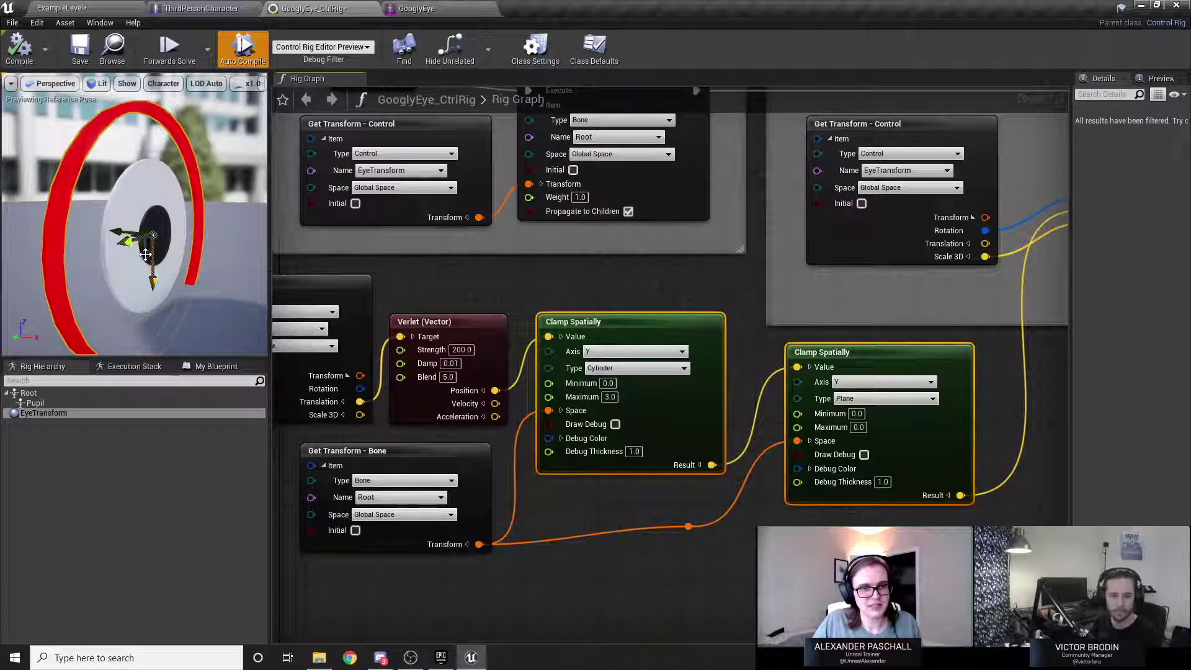
pyautogui.moveTo(149, 258); pyautogui.dragTo(124, 211)
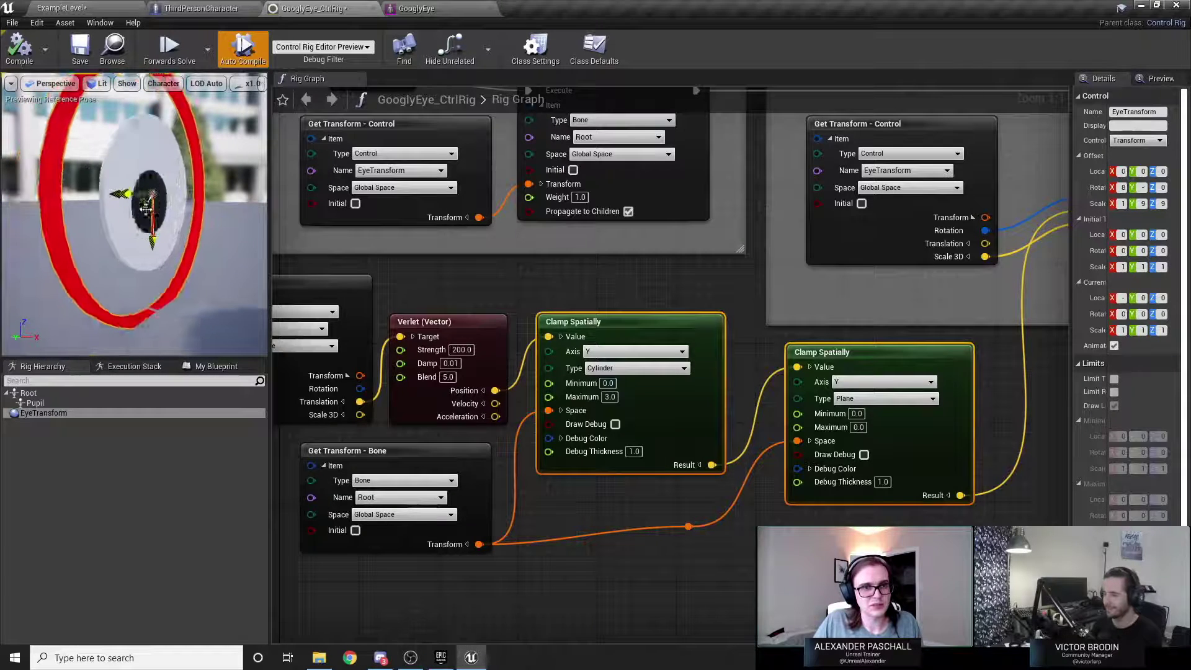
# Pin the All Hierarchy and Selected Only bone drawing options to the preview toolbar, draw only selected bones, and widen the preview.
pyautogui.click(166, 106)
pyautogui.click(163, 84)
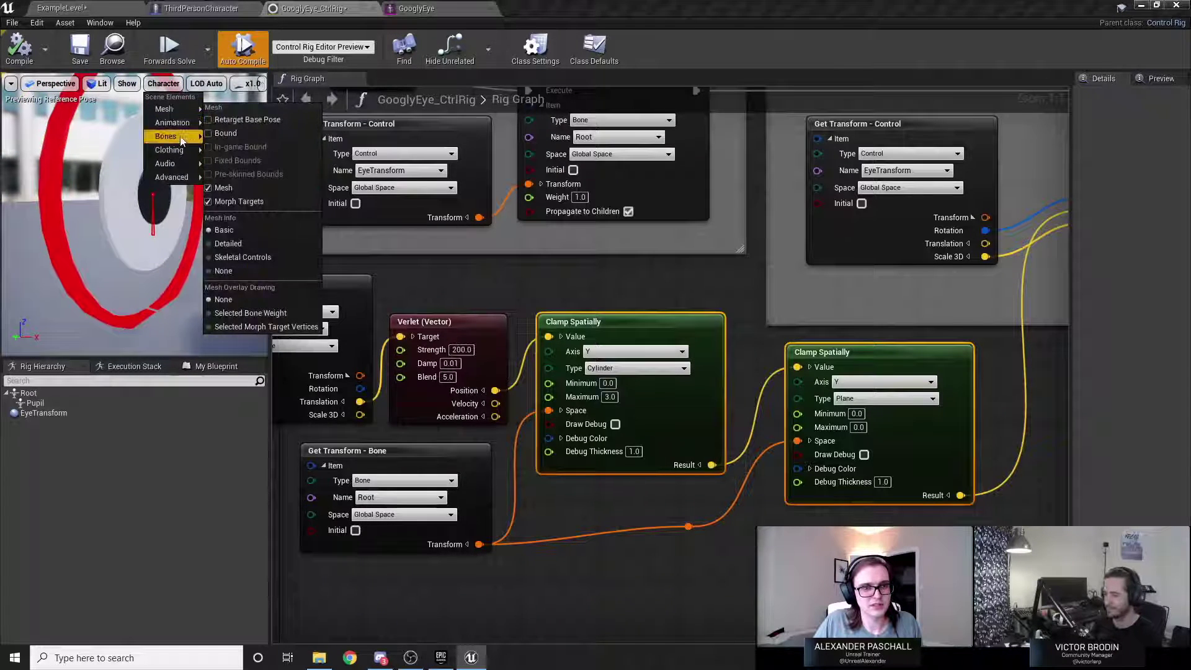
pyautogui.moveTo(180, 163)
pyautogui.click(233, 192)
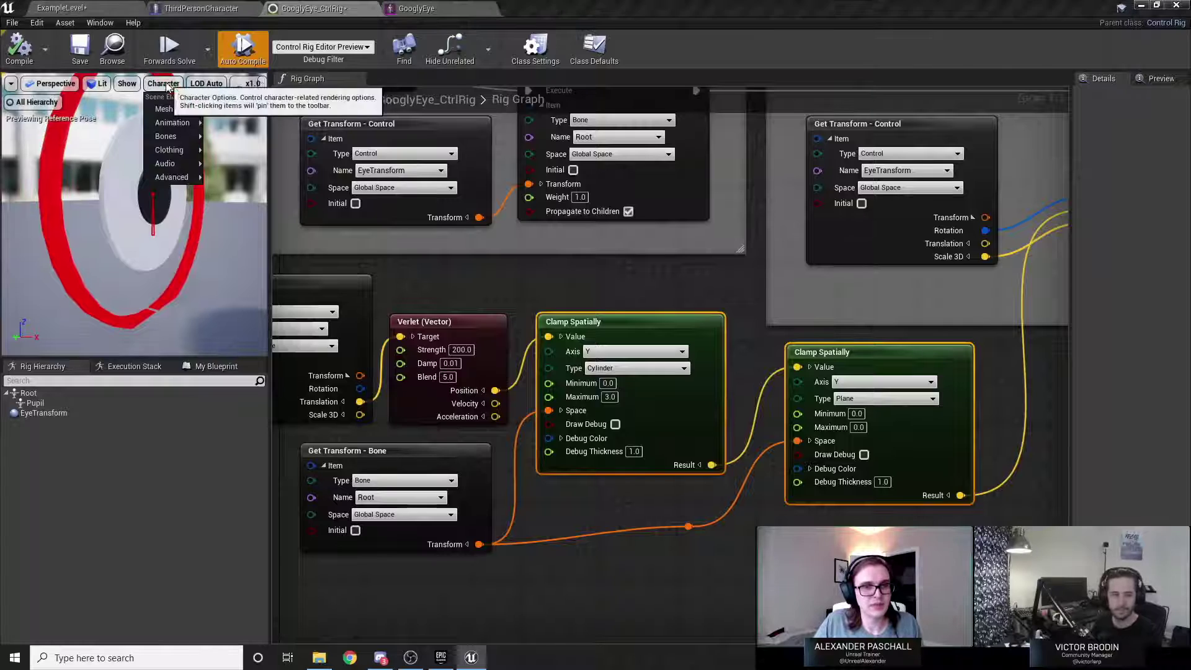
pyautogui.click(163, 83)
pyautogui.moveTo(188, 138)
pyautogui.click(237, 202)
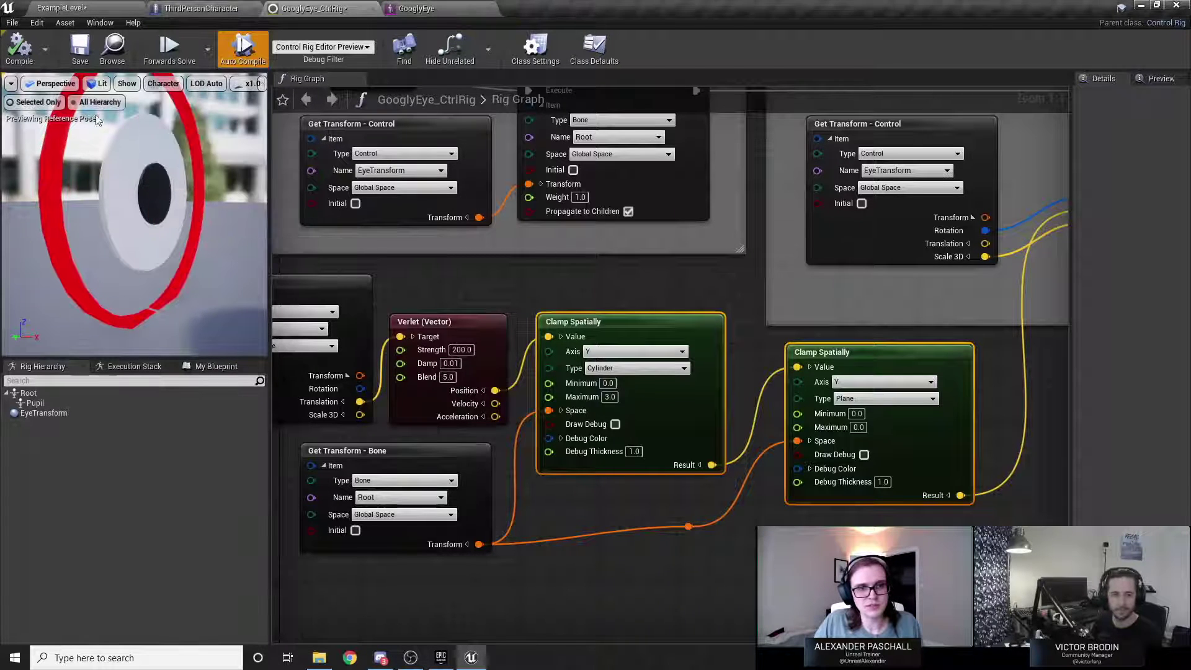
pyautogui.moveTo(271, 222); pyautogui.dragTo(321, 222)
# Trace the pupil chain from the bone Get Transform nodes through both clamps to the Pupil offset group.
pyautogui.moveTo(253, 236); pyautogui.dragTo(254, 236, button='right')
pyautogui.moveTo(432, 278); pyautogui.dragTo(528, 275, button='right')
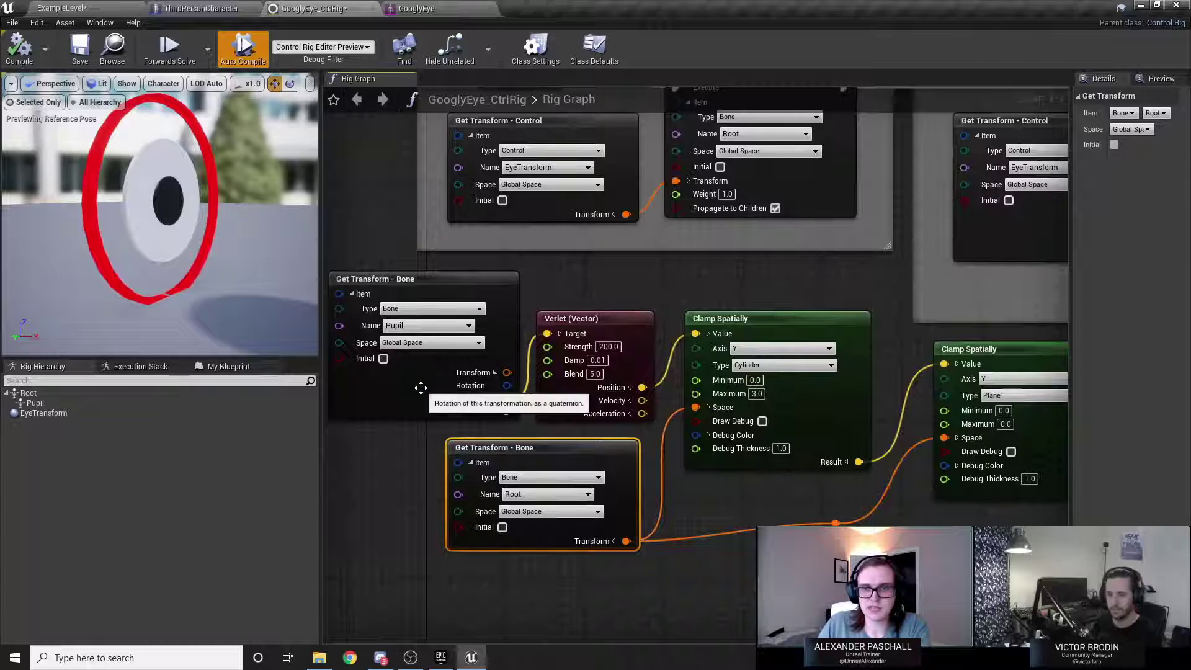
pyautogui.moveTo(627, 267); pyautogui.dragTo(275, 359, button='right')
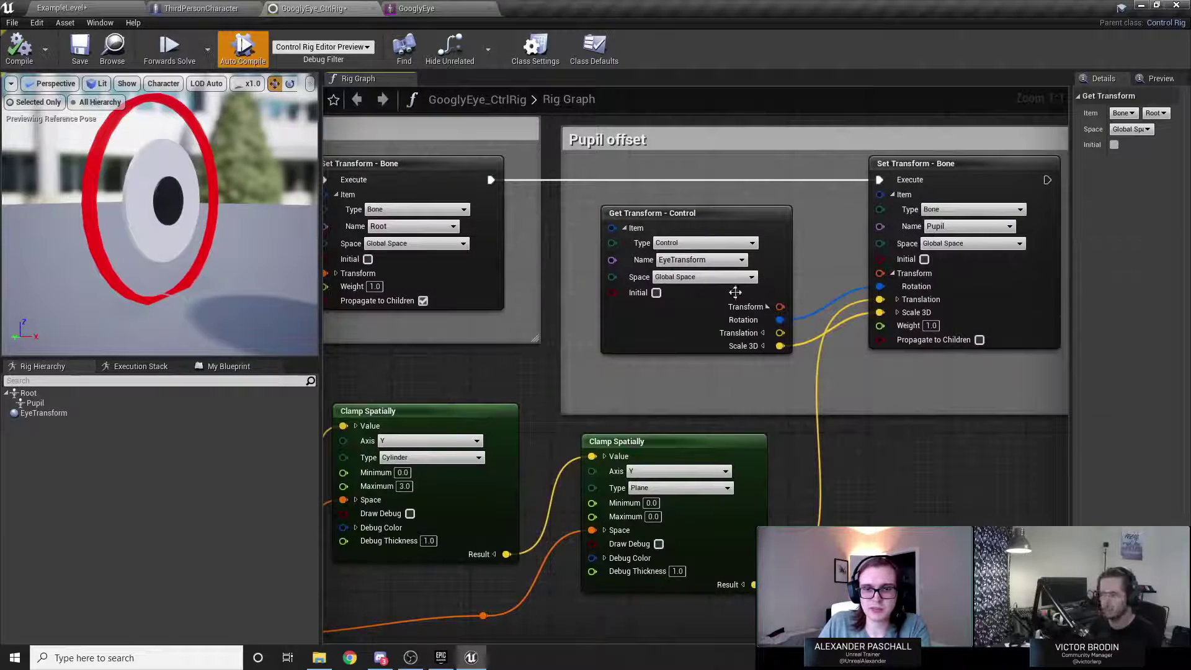
pyautogui.moveTo(671, 369); pyautogui.dragTo(1150, 280, button='right')
# Set the Verlet (Vector) node's Blend to 10 and compile the rig.
pyautogui.click(772, 334)
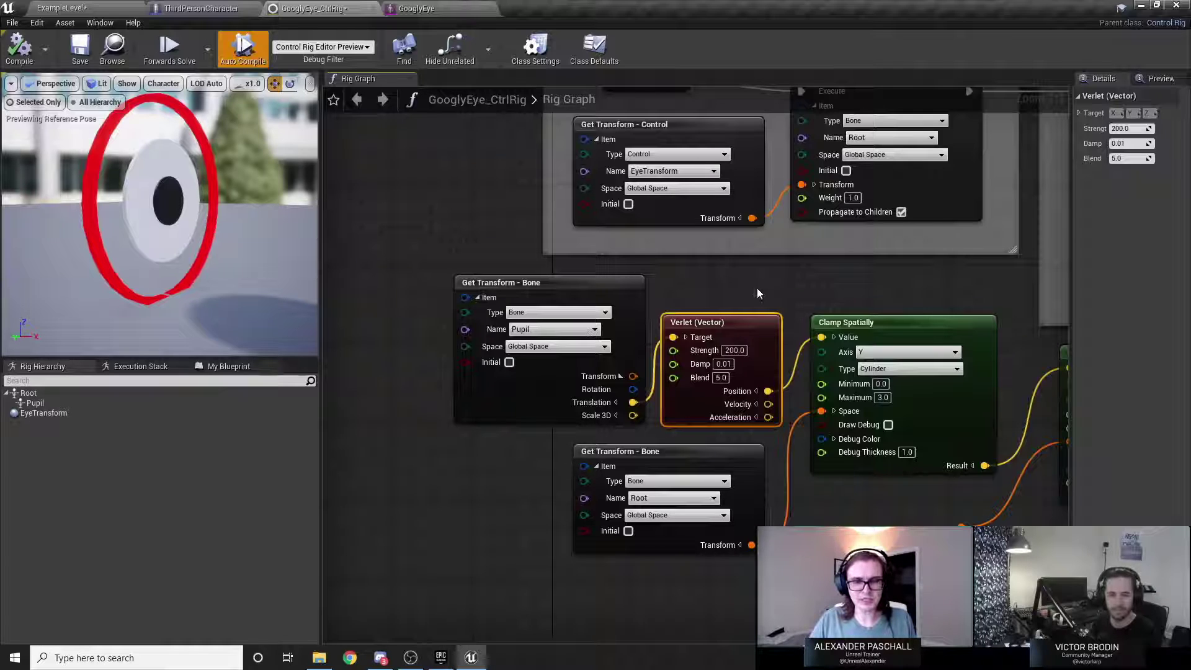
pyautogui.moveTo(776, 295); pyautogui.dragTo(658, 286, button='right')
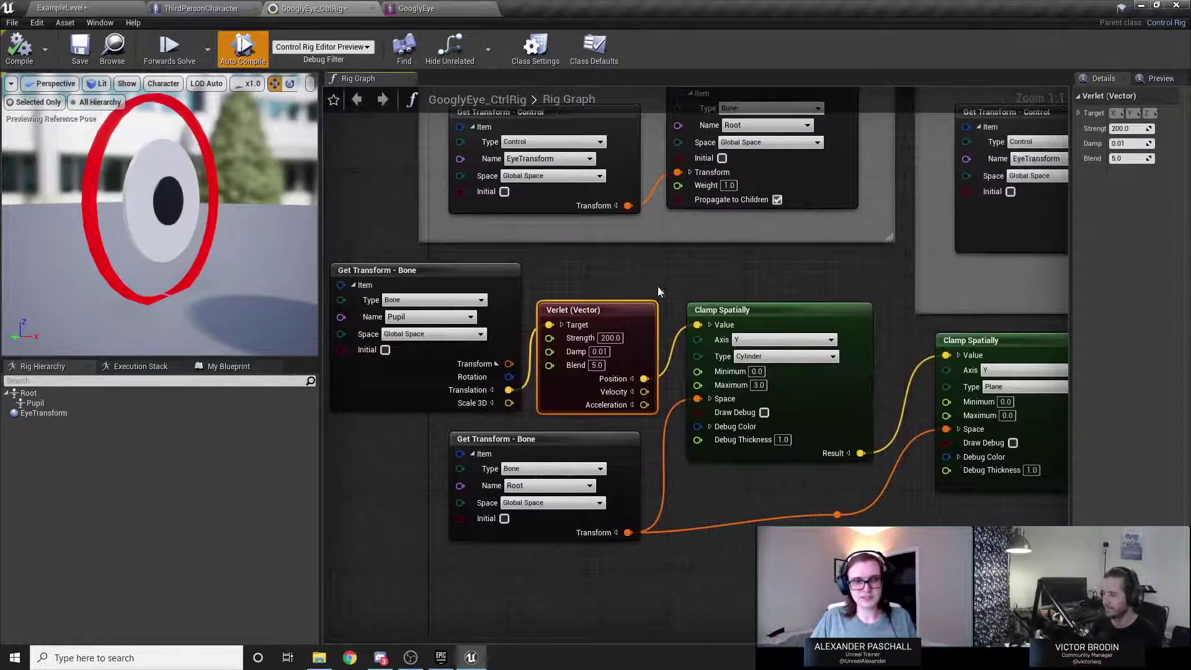
pyautogui.scroll(5, 662, 288)
pyautogui.moveTo(617, 336); pyautogui.dragTo(667, 308, button='right')
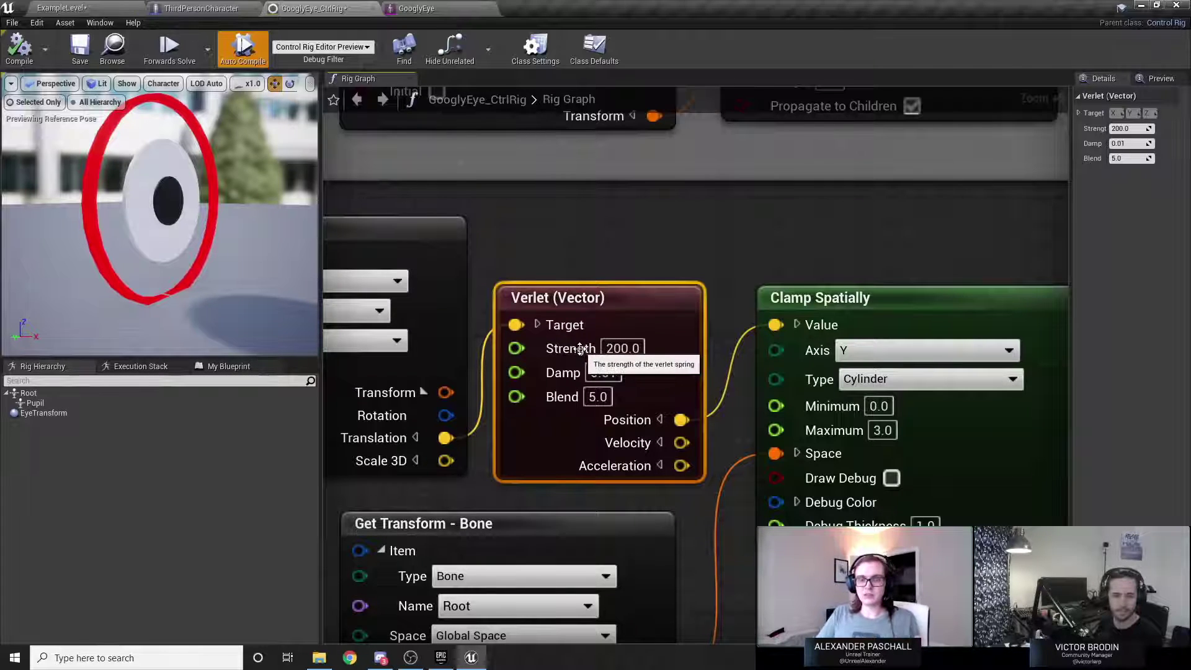
pyautogui.click(600, 396)
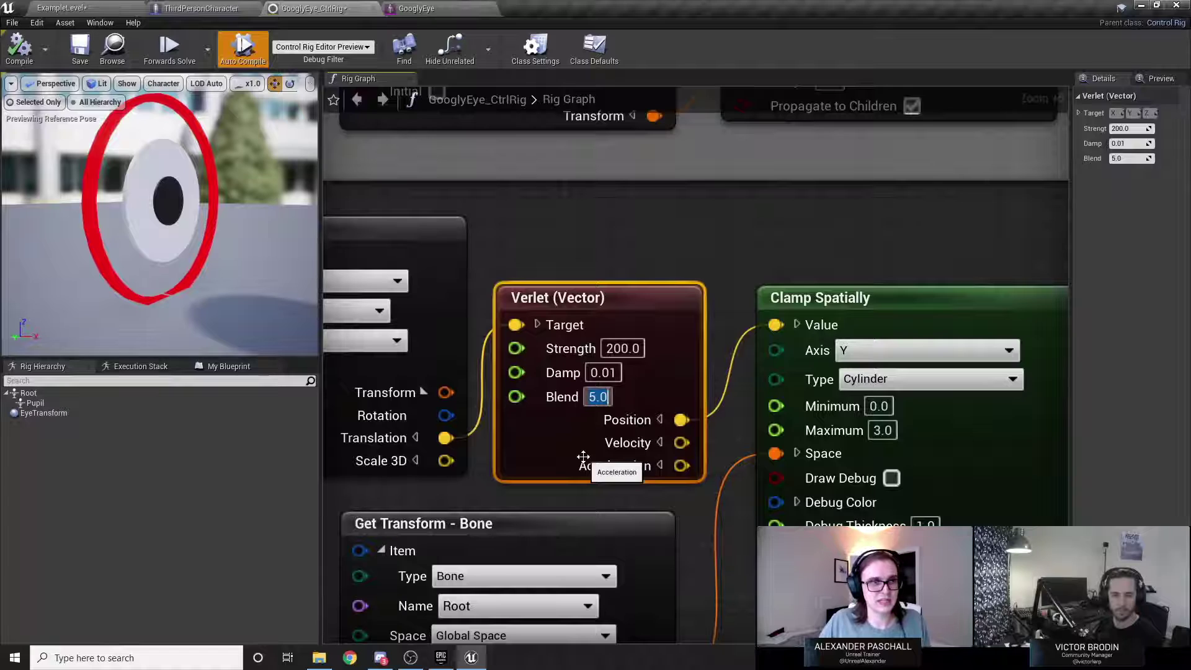
pyautogui.write('10')
pyautogui.press('Return')
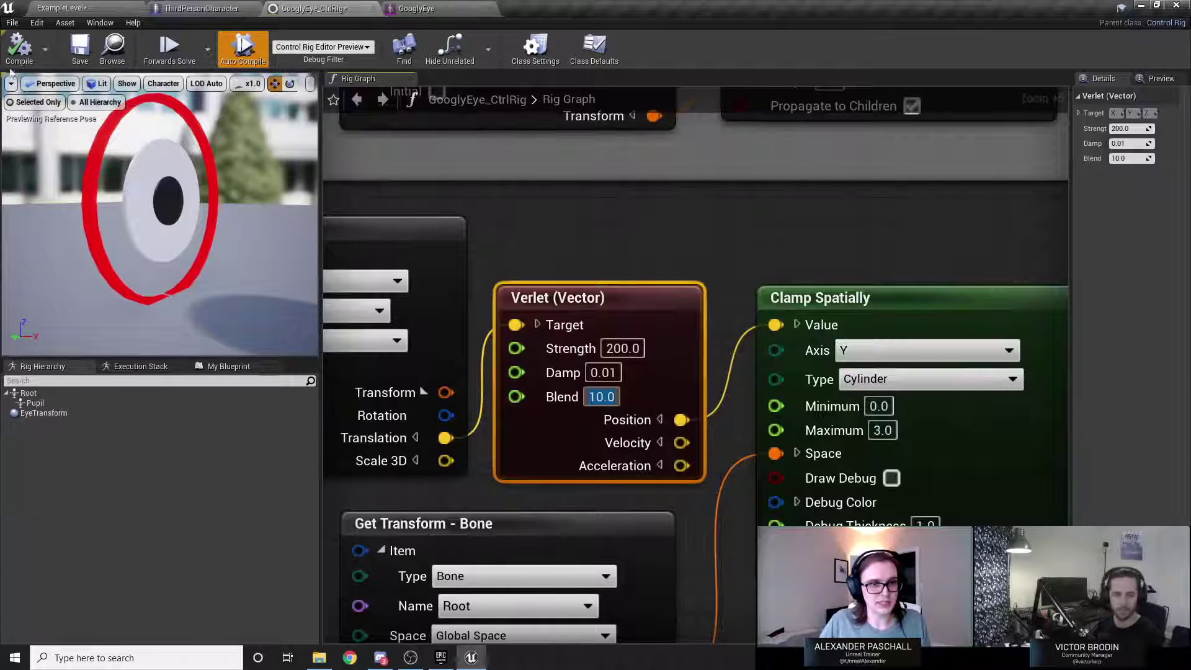
pyautogui.click(20, 50)
# Test the EyeTransform control in the preview, set the Verlet (Vector) node's Blend to 1.0, and move the control again.
pyautogui.click(96, 242)
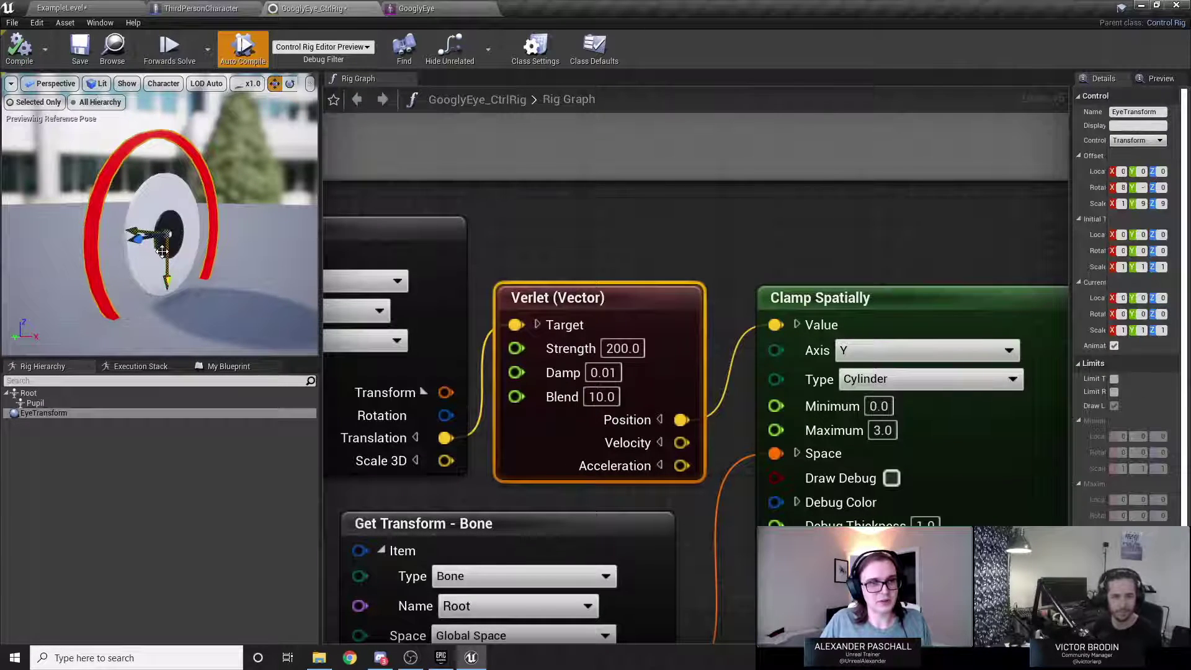
pyautogui.moveTo(163, 251)
pyautogui.mouseDown()
pyautogui.moveTo(124, 239)
pyautogui.moveTo(133, 202)
pyautogui.moveTo(109, 211)
pyautogui.moveTo(147, 211)
pyautogui.moveTo(110, 214)
pyautogui.moveTo(133, 214)
pyautogui.moveTo(159, 248)
pyautogui.moveTo(82, 248)
pyautogui.moveTo(171, 240)
pyautogui.mouseUp()
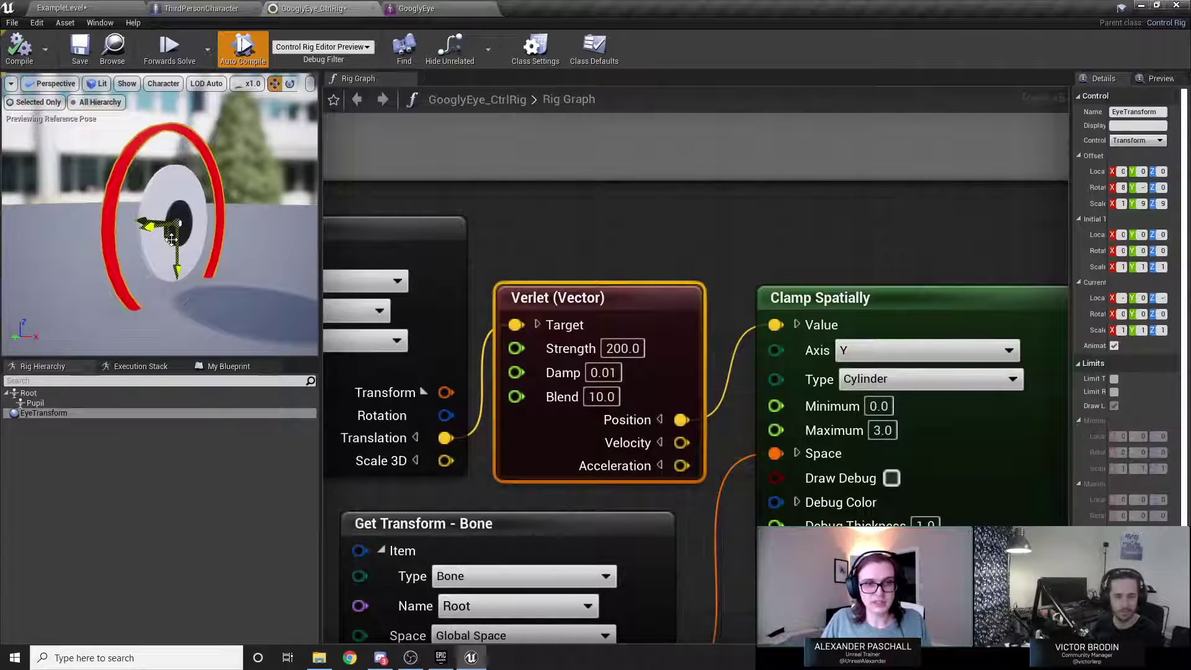
pyautogui.click(602, 396)
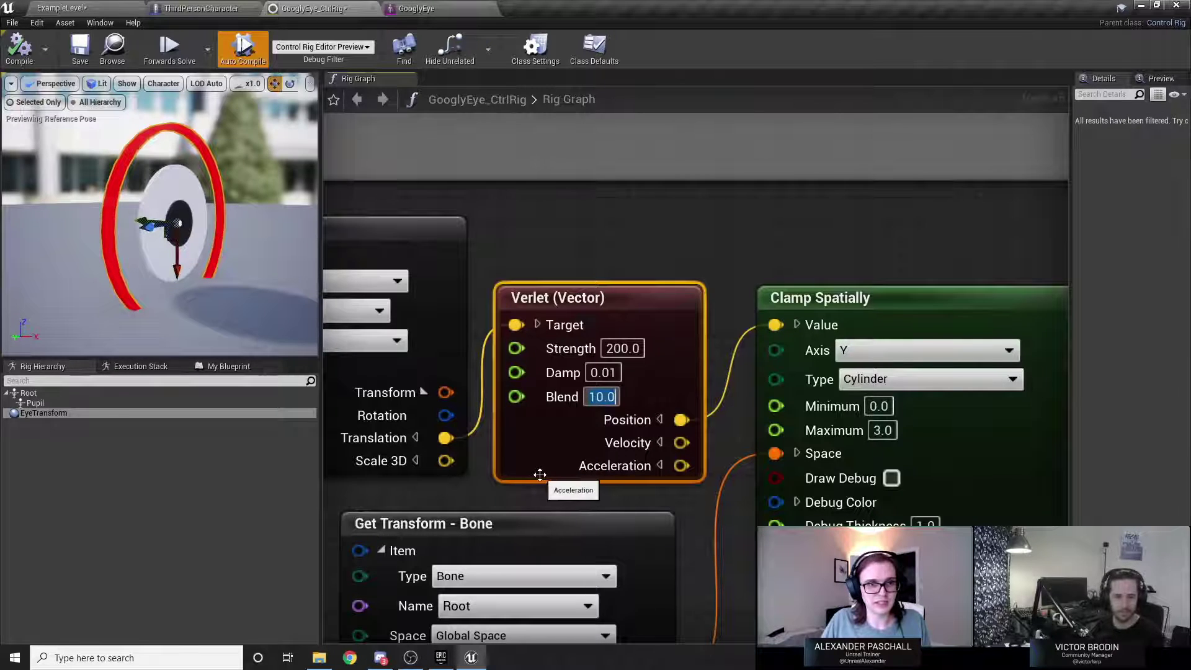
pyautogui.write('1.0')
pyautogui.press('Return')
pyautogui.click(123, 276)
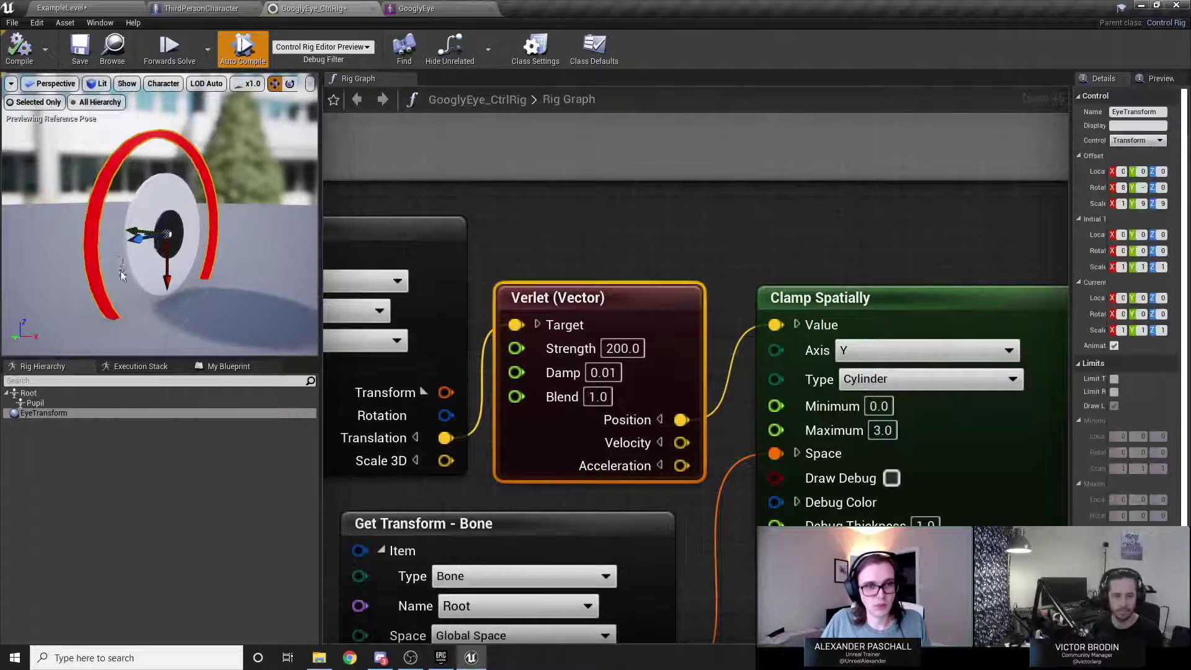
pyautogui.moveTo(160, 253)
pyautogui.mouseDown()
pyautogui.moveTo(125, 193)
pyautogui.moveTo(126, 206)
pyautogui.moveTo(138, 212)
pyautogui.moveTo(153, 186)
pyautogui.moveTo(138, 162)
pyautogui.moveTo(107, 199)
pyautogui.moveTo(128, 192)
pyautogui.moveTo(145, 200)
pyautogui.moveTo(136, 208)
pyautogui.moveTo(145, 194)
pyautogui.moveTo(128, 221)
pyautogui.moveTo(155, 215)
pyautogui.moveTo(159, 240)
pyautogui.moveTo(181, 218)
pyautogui.moveTo(154, 209)
pyautogui.moveTo(164, 250)
pyautogui.moveTo(150, 255)
pyautogui.mouseUp()
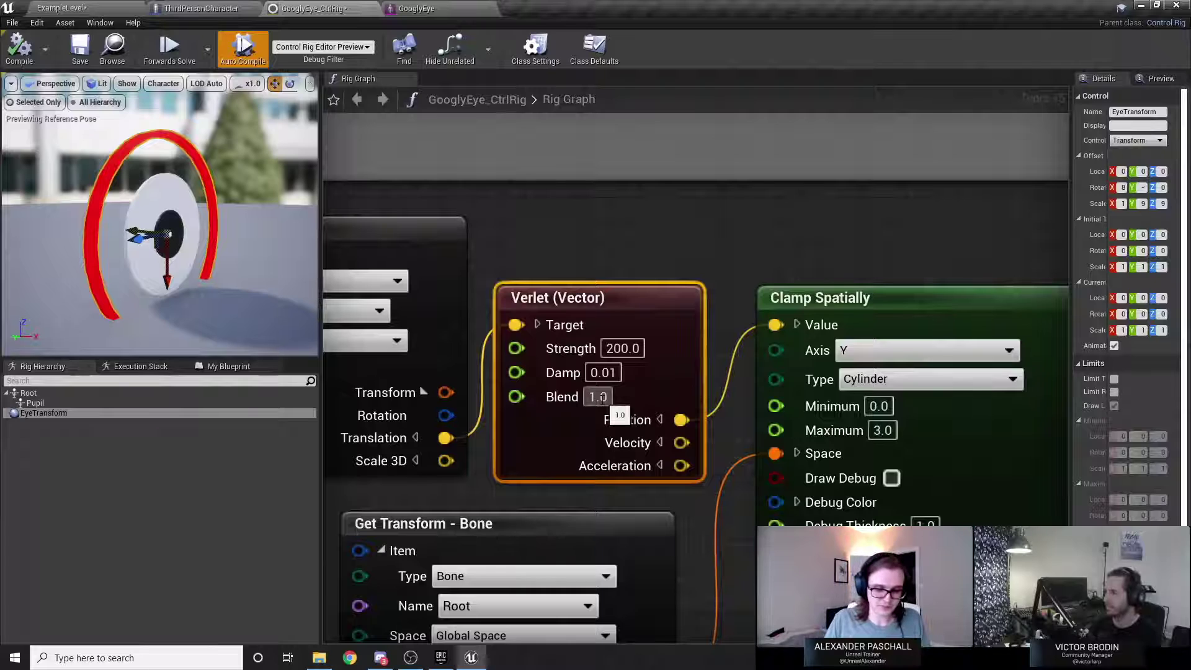
# Set the Verlet (Vector) node's Blend to 100 and move the EyeTransform control to test the pupil's motion.
pyautogui.click(600, 397)
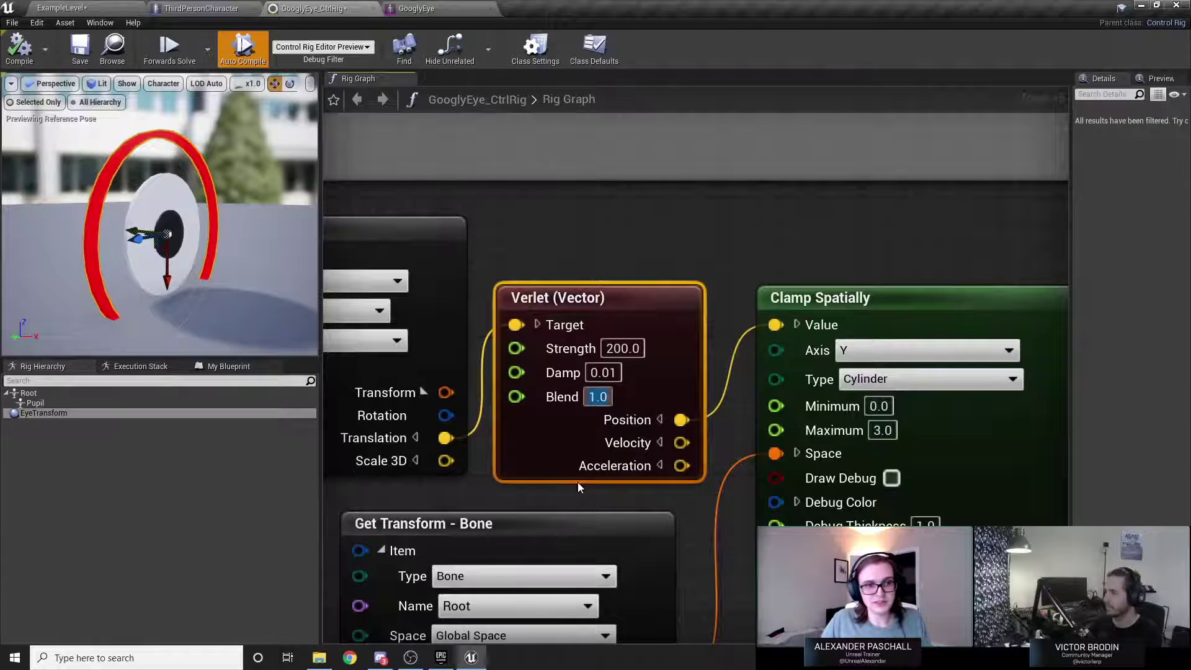
pyautogui.write('100')
pyautogui.press('Return')
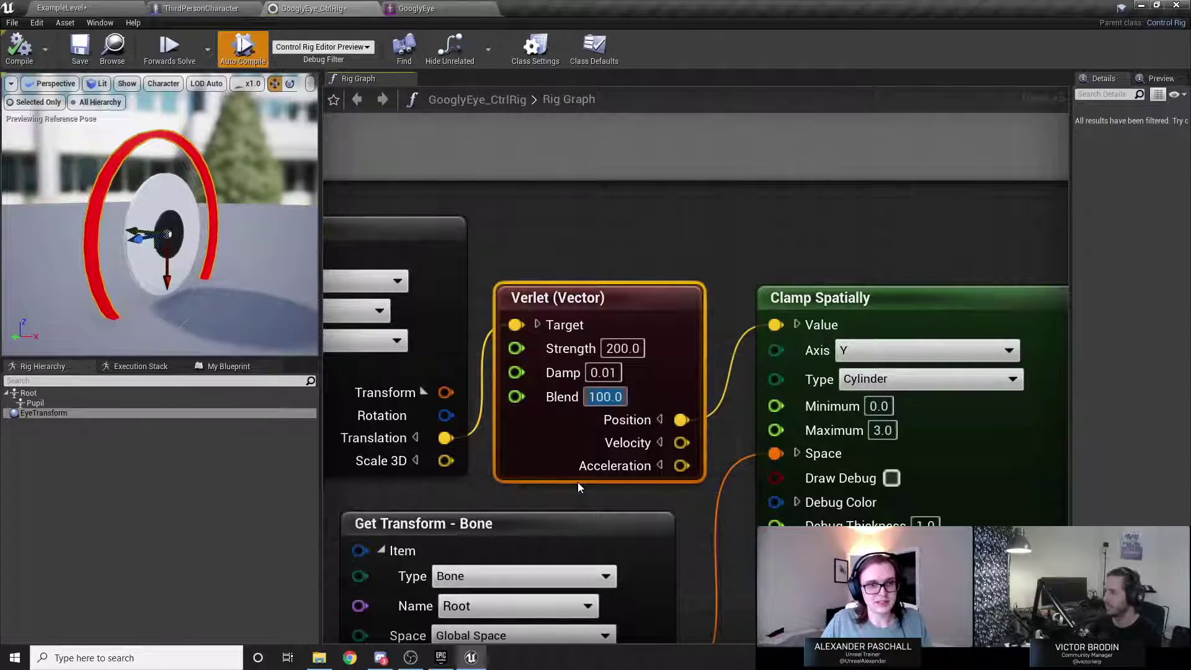
pyautogui.click(93, 217)
pyautogui.moveTo(157, 251); pyautogui.dragTo(135, 205)
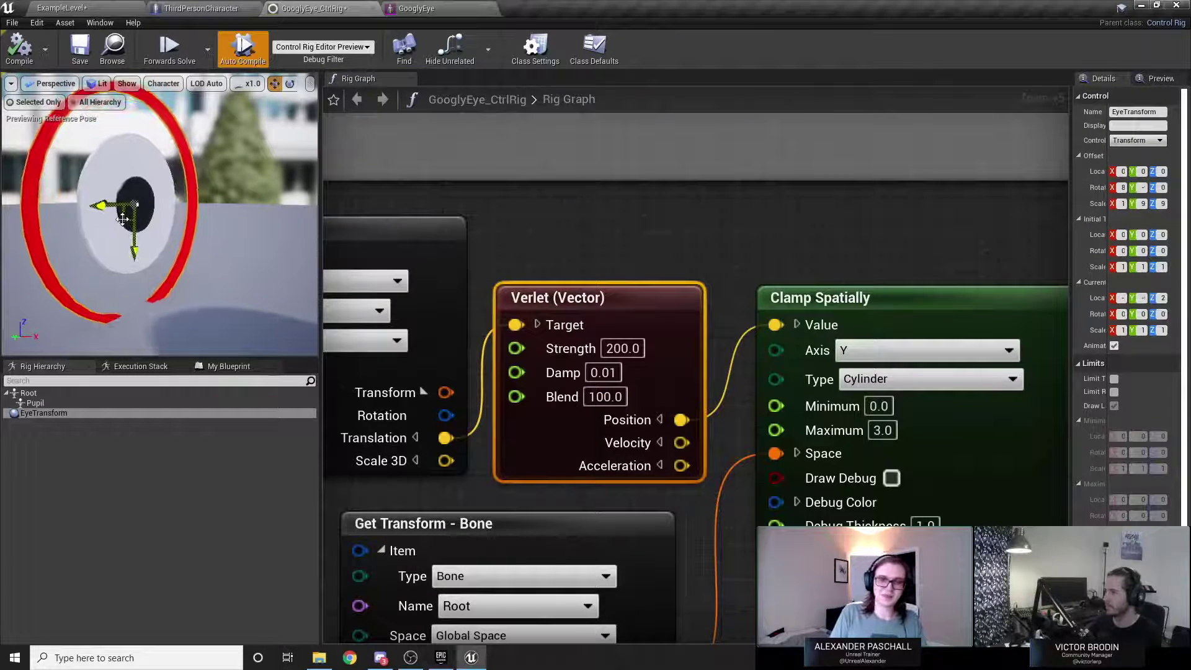
# Return the Verlet (Vector) node's Blend to 1.0, compile the rig, and check the pupil by moving EyeTransform.
pyautogui.click(600, 397)
pyautogui.write('1')
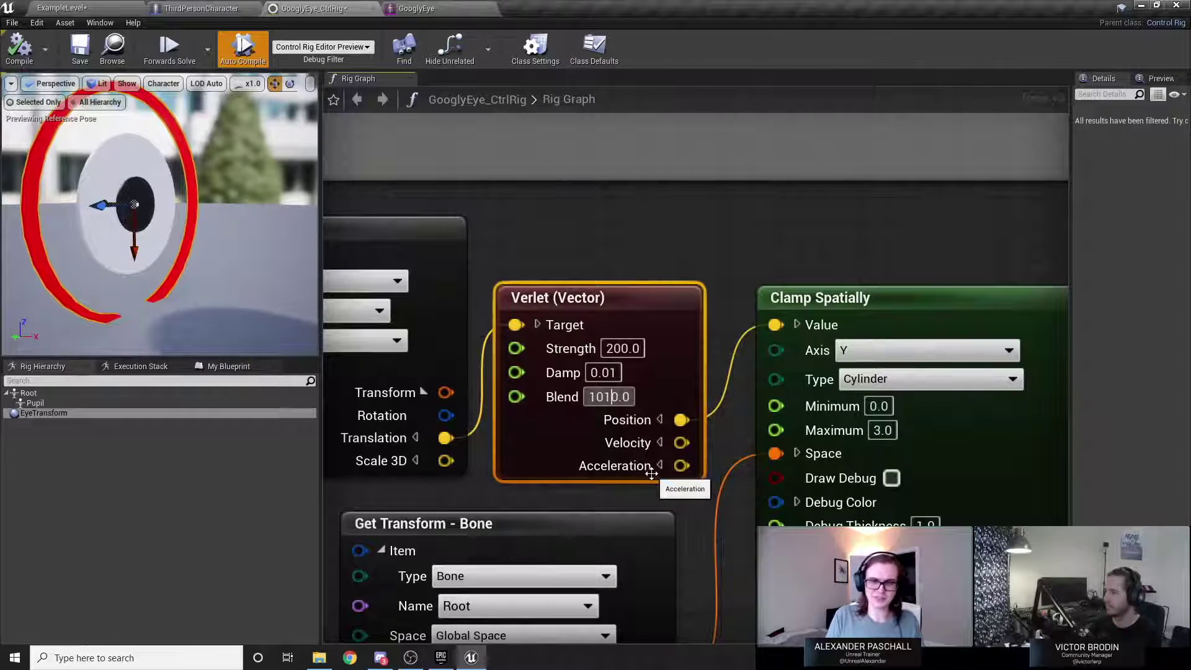
pyautogui.press('BackSpace')
pyautogui.press('BackSpace')
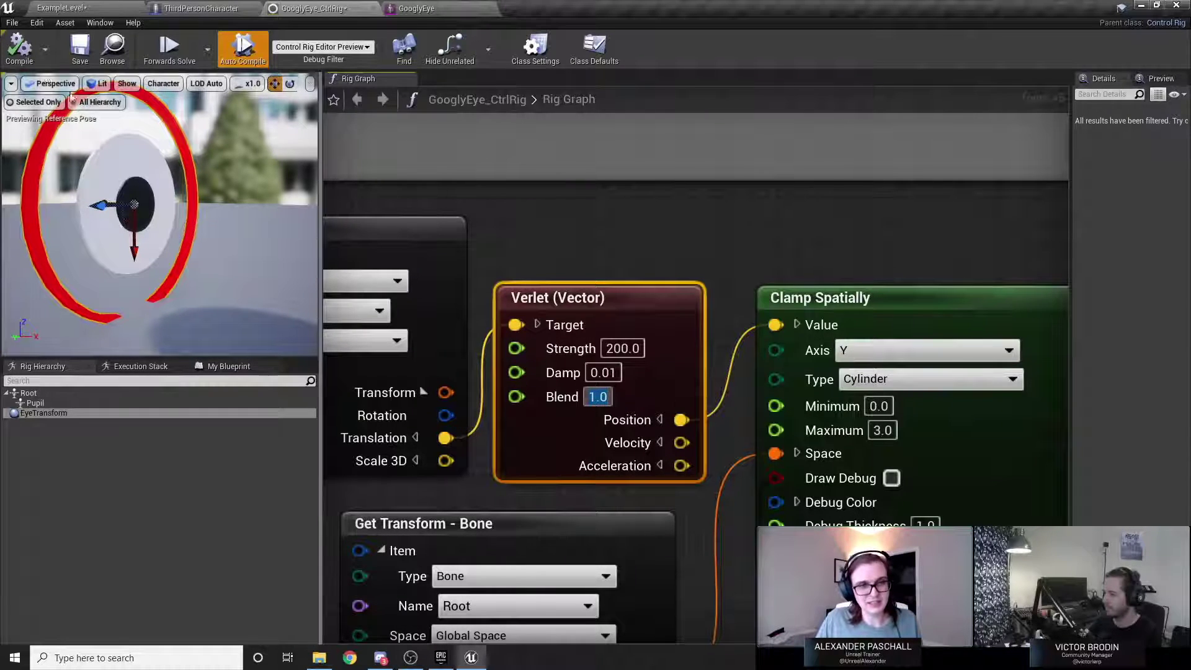
pyautogui.click(18, 55)
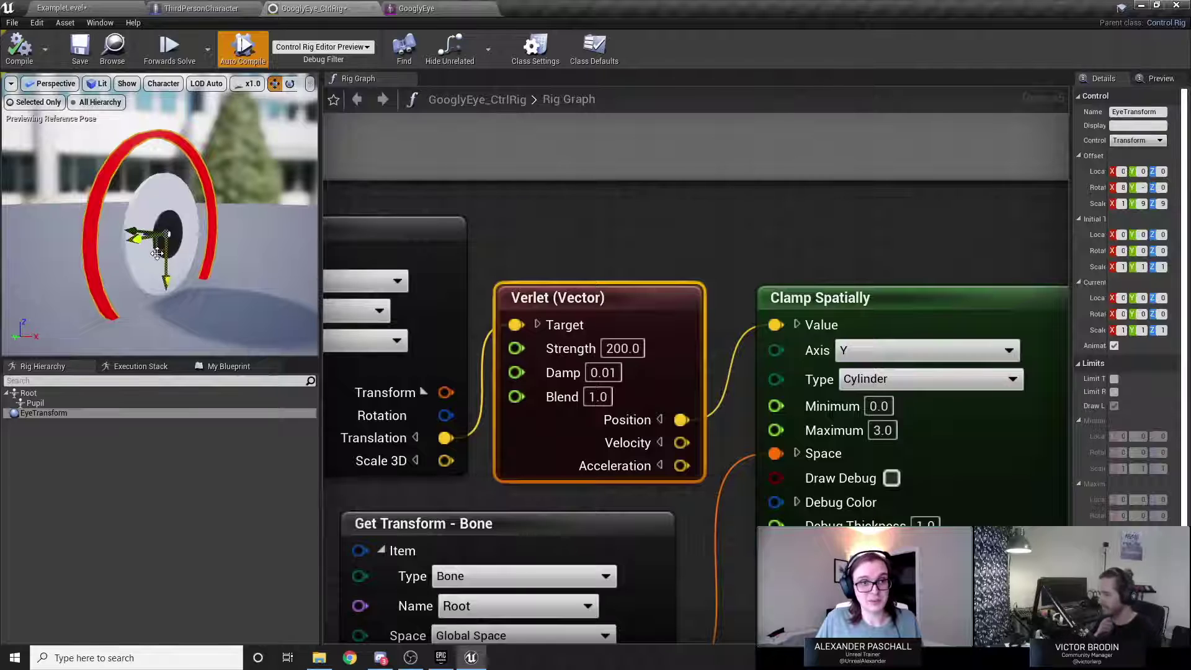
pyautogui.moveTo(157, 251)
pyautogui.mouseDown()
pyautogui.moveTo(110, 249)
pyautogui.moveTo(149, 243)
pyautogui.moveTo(151, 230)
pyautogui.mouseUp()
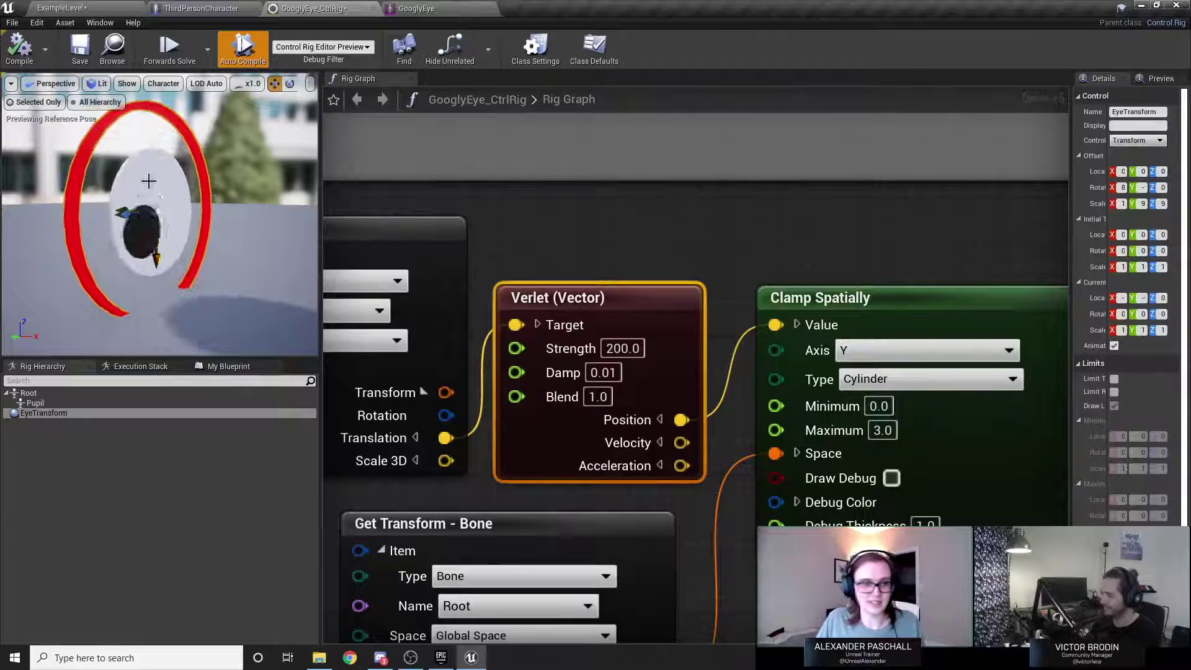
# Place the ThirdPersonCharacter blueprint from ThirdPersonBP/Blueprints on the floor of ExampleLevel, behind the female mannequin.
pyautogui.click(87, 10)
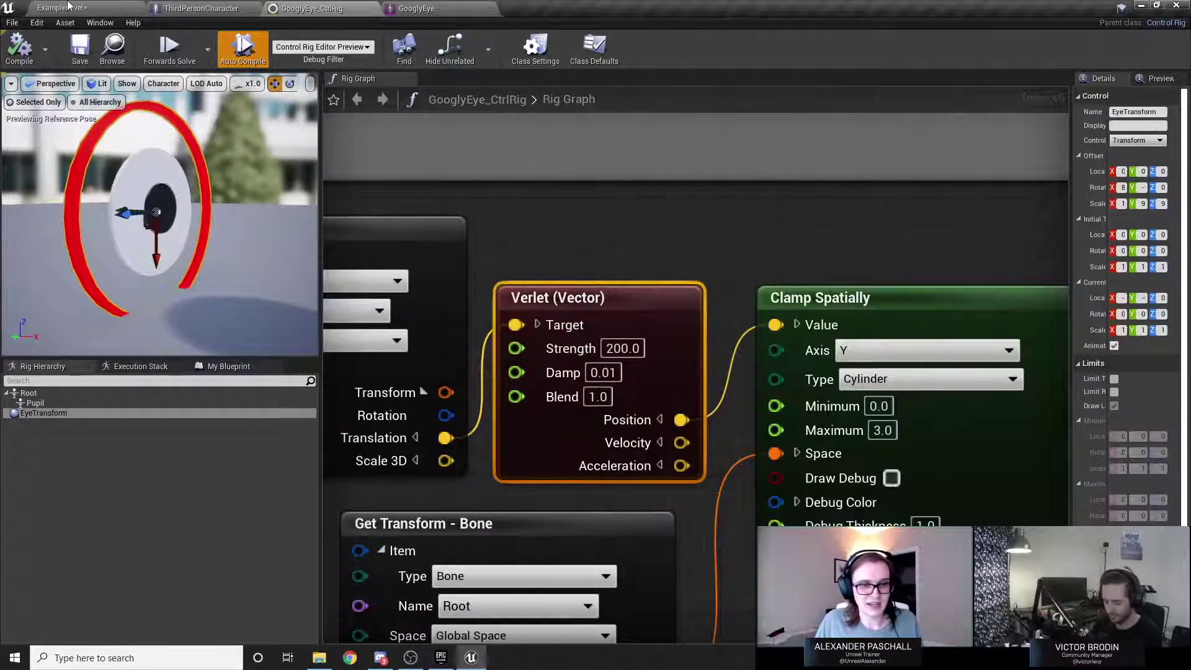
pyautogui.click(114, 564)
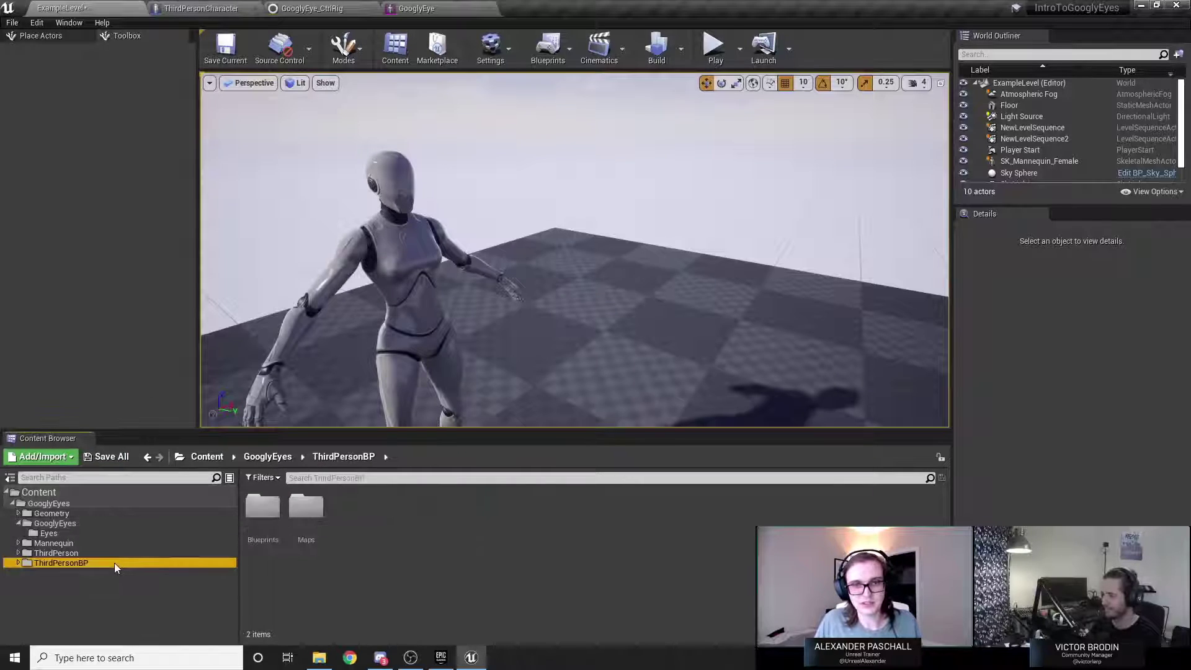
pyautogui.click(252, 522)
pyautogui.doubleClick(252, 522)
pyautogui.moveTo(263, 512); pyautogui.dragTo(544, 296)
# Rotate the placed ThirdPersonCharacter 90° about its vertical axis.
pyautogui.press('e')
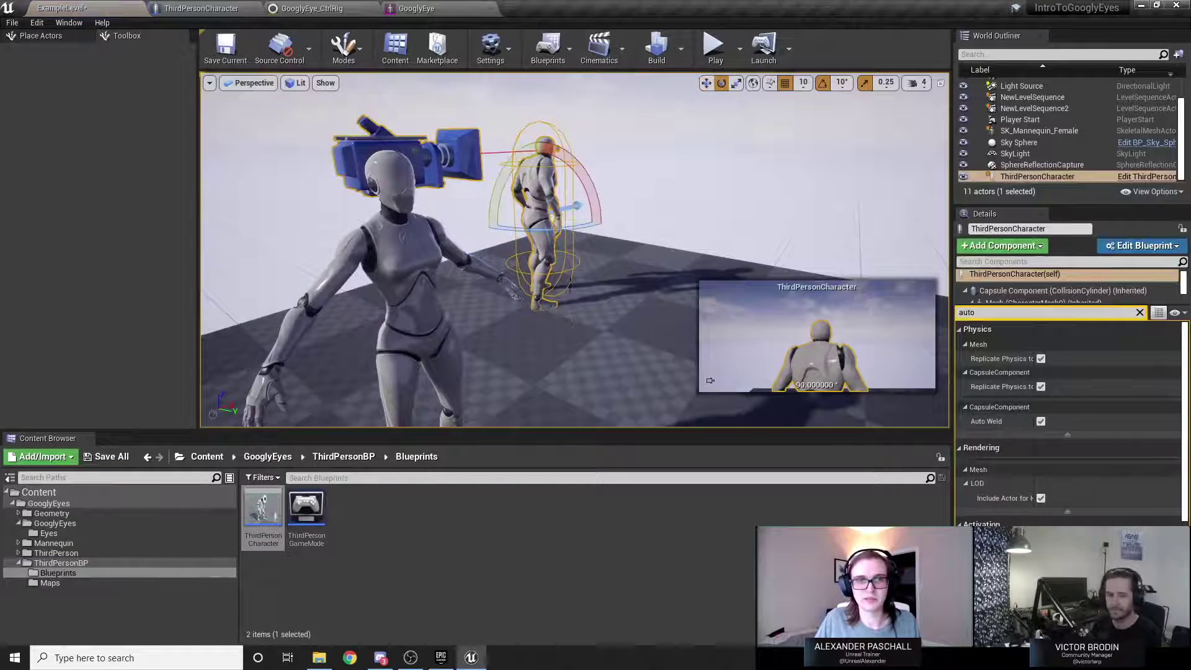
pyautogui.moveTo(561, 239); pyautogui.dragTo(621, 219)
pyautogui.press('w')
pyautogui.moveTo(611, 261)
pyautogui.mouseDown(button='right')
pyautogui.moveTo(478, 223)
pyautogui.moveTo(613, 266)
pyautogui.mouseUp(button='right')
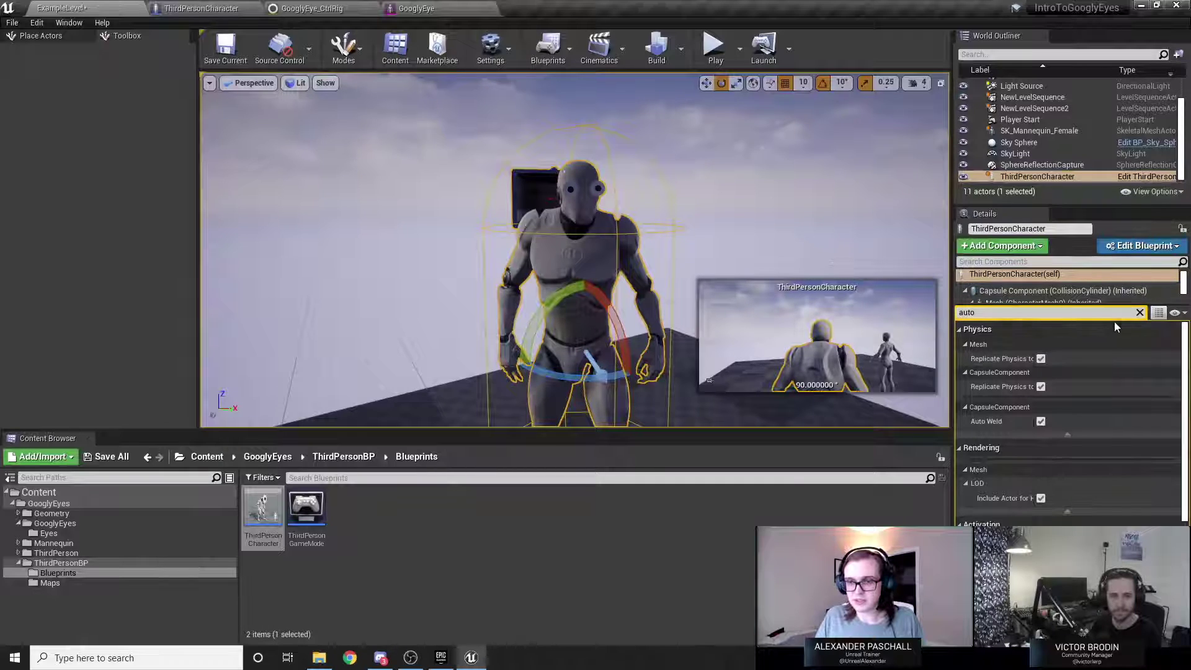
# Set the ThirdPersonCharacter's Auto Possess Player to Player 0 and play the level to test the googly eyes.
pyautogui.scroll(-5, 1156, 429)
pyautogui.click(1066, 496)
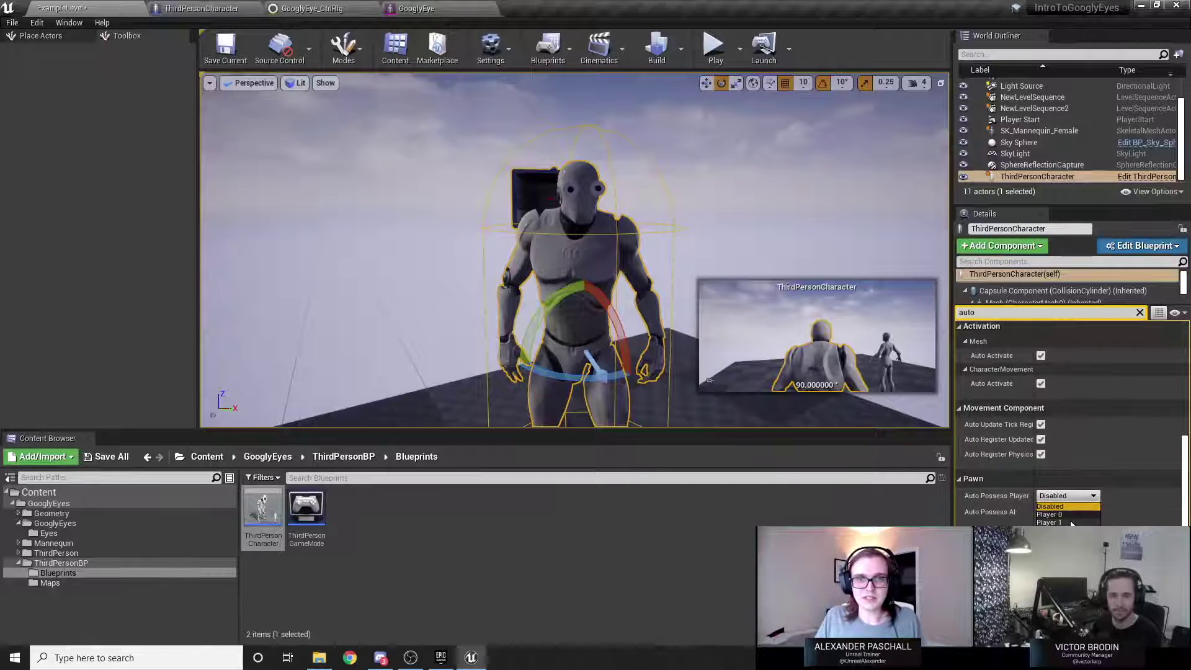
pyautogui.click(1062, 515)
pyautogui.click(713, 48)
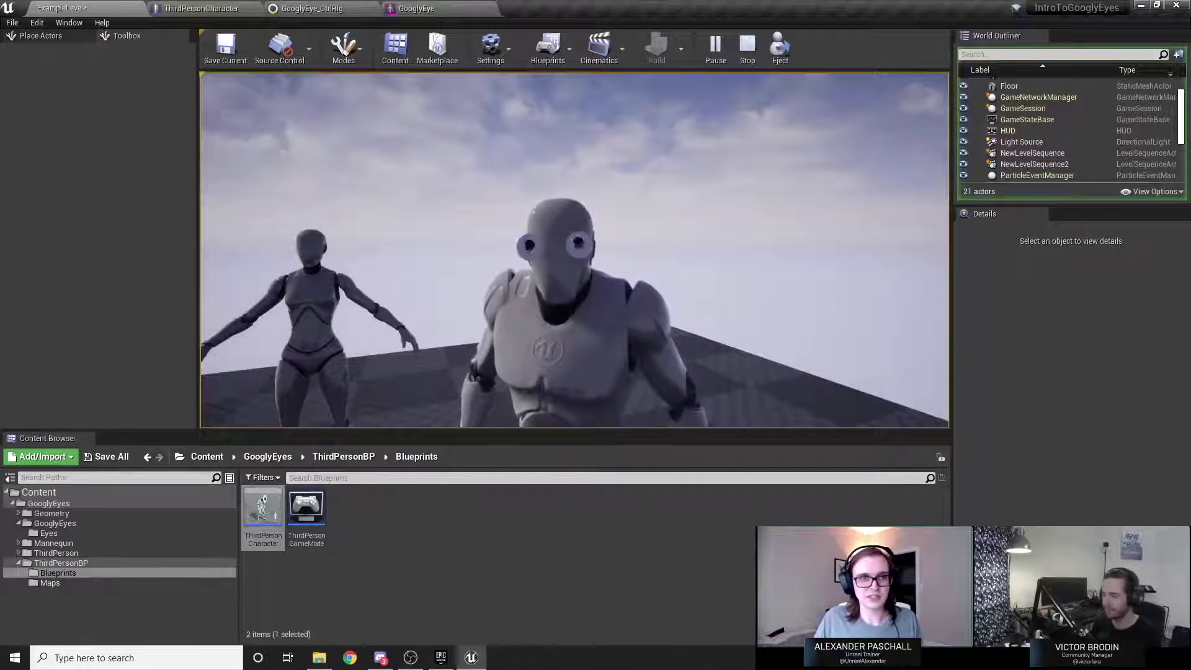
pyautogui.press('Escape')
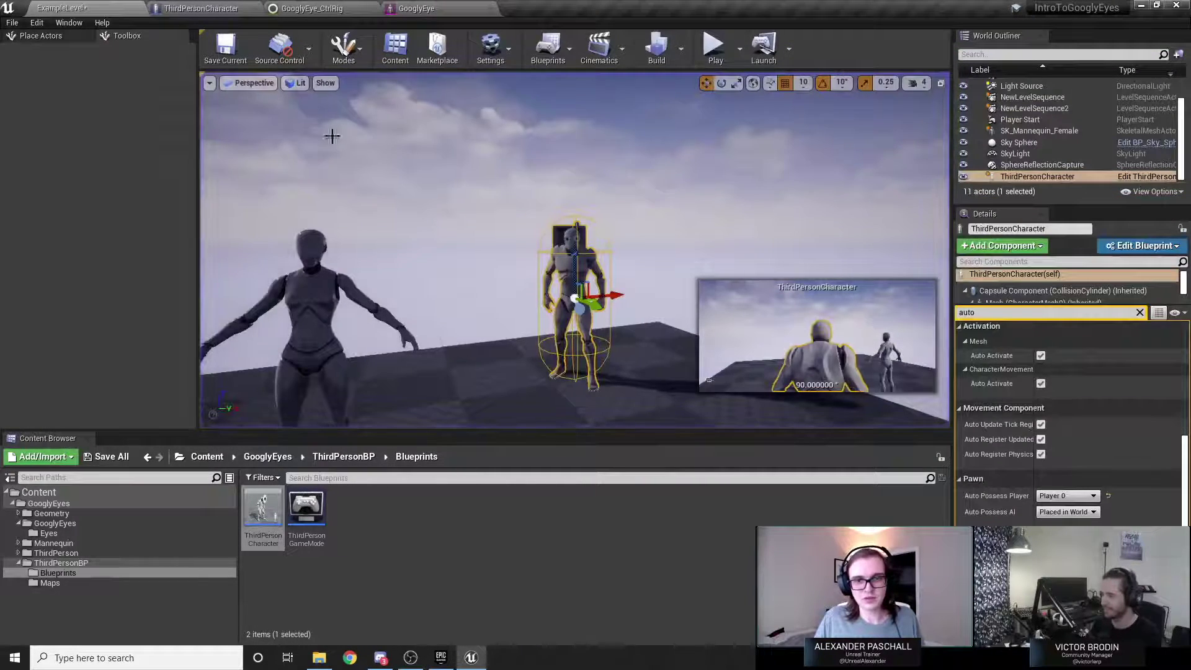
# Set the Verlet (Vector) node's Blend in GooglyEye_CtrlRig to 10.0 and play ExampleLevel to test the eyes.
pyautogui.click(212, 7)
pyautogui.click(309, 8)
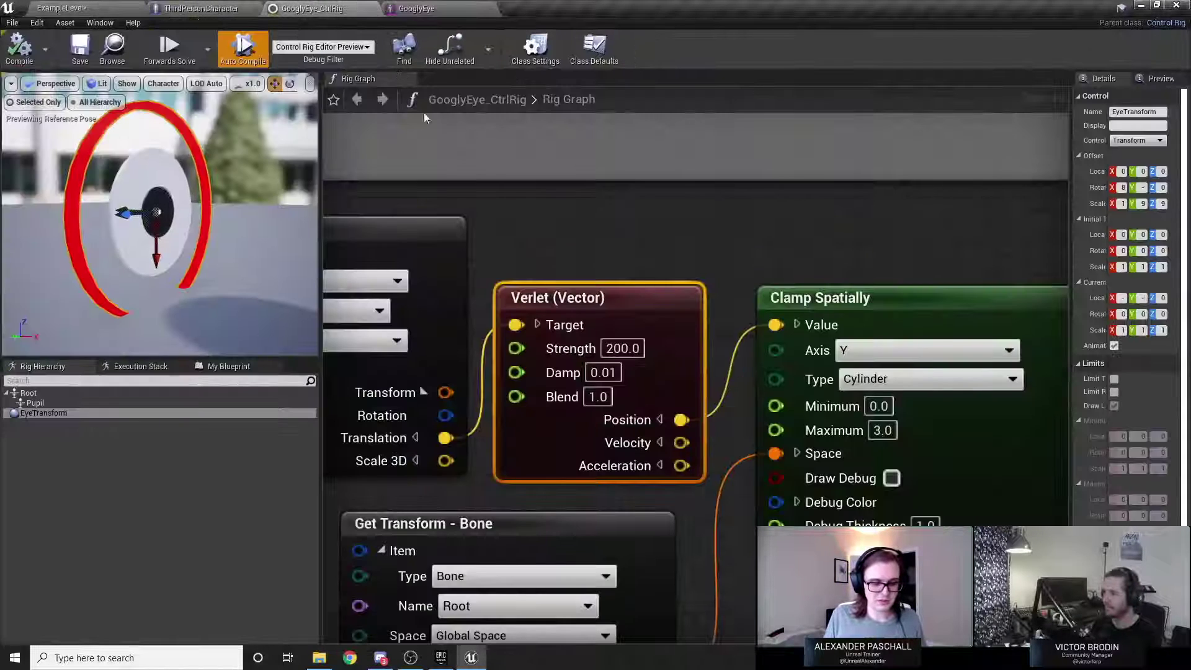
pyautogui.click(598, 397)
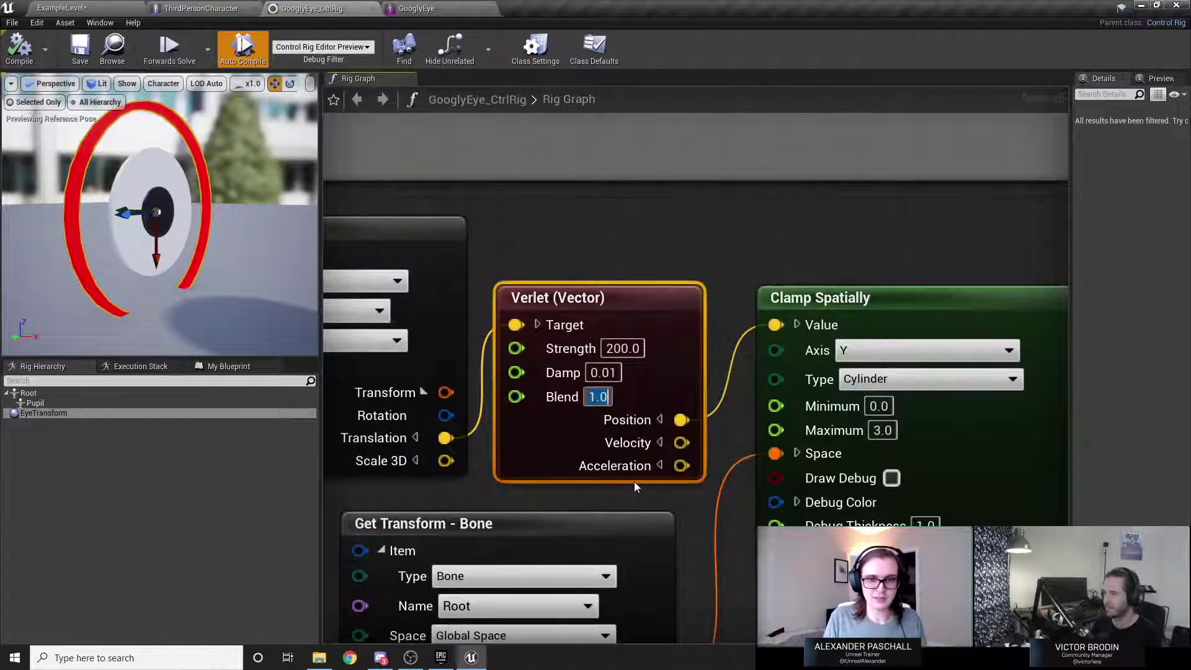
pyautogui.write('10.0')
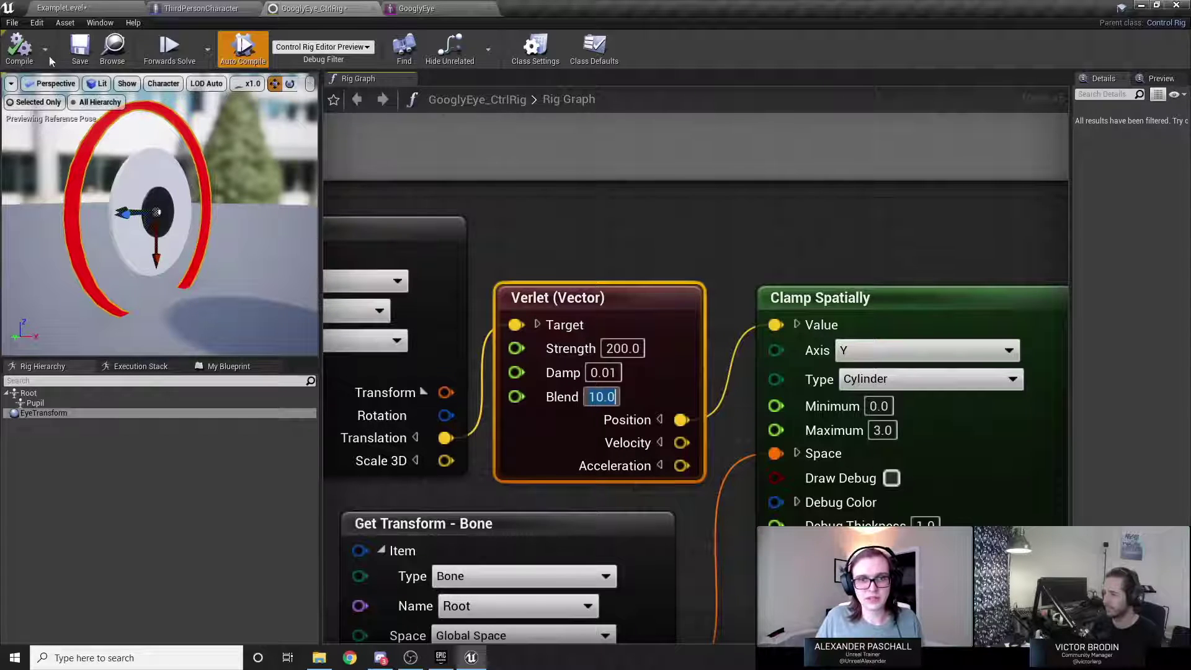
pyautogui.press('Return')
pyautogui.click(62, 8)
pyautogui.click(717, 48)
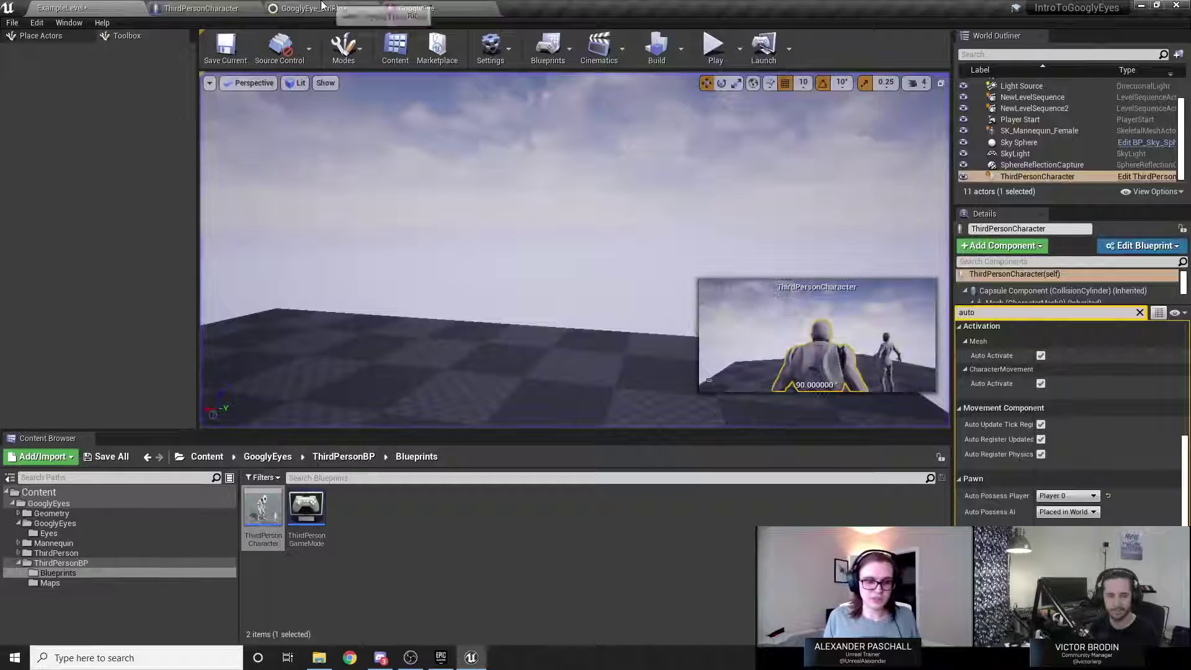
# Set the Verlet (Vector) node's Blend to 5.0 and its Damp to 0.5 in GooglyEye_CtrlRig.
pyautogui.click(341, 9)
pyautogui.click(602, 396)
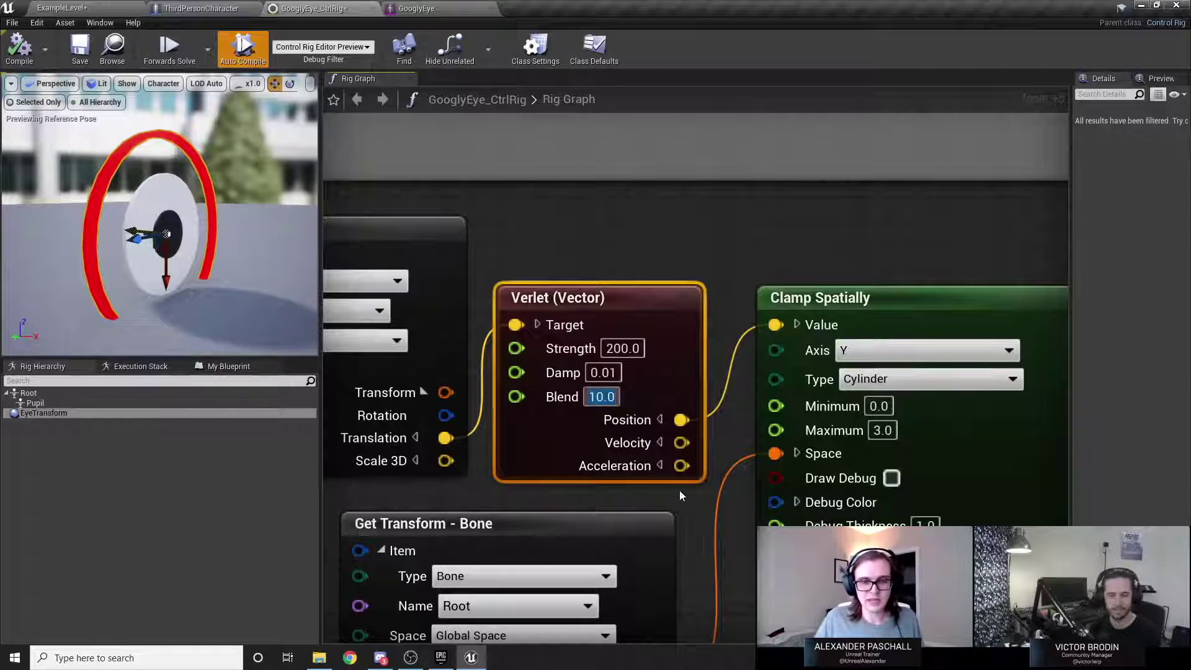
pyautogui.write('5.0')
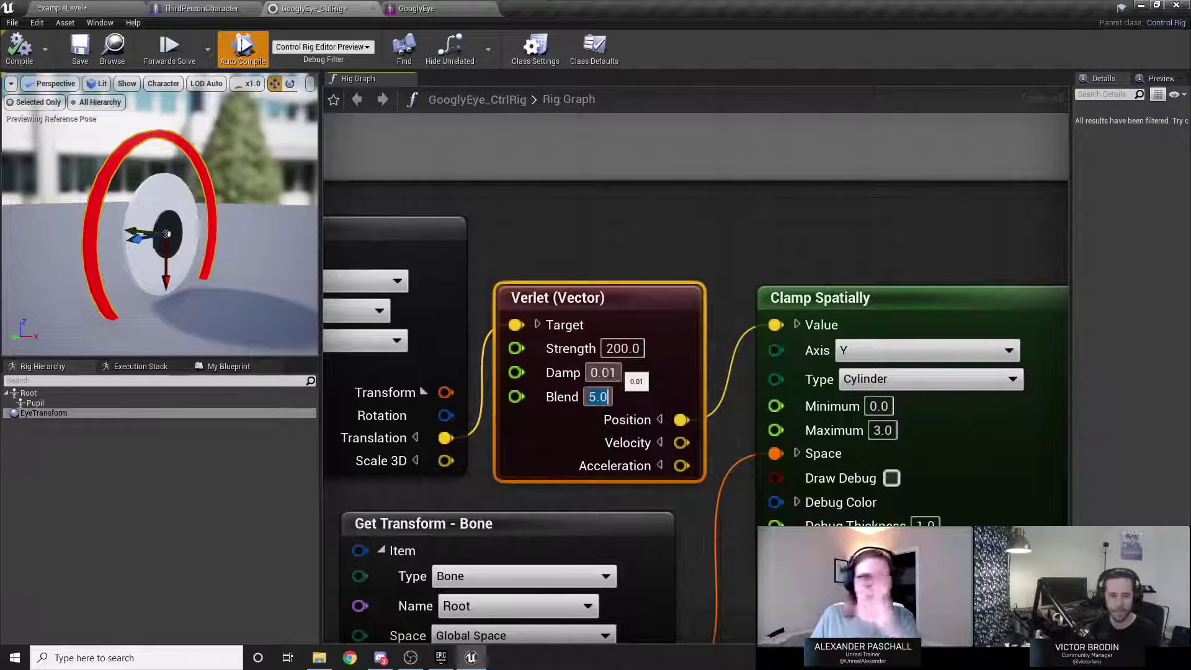
pyautogui.press('Return')
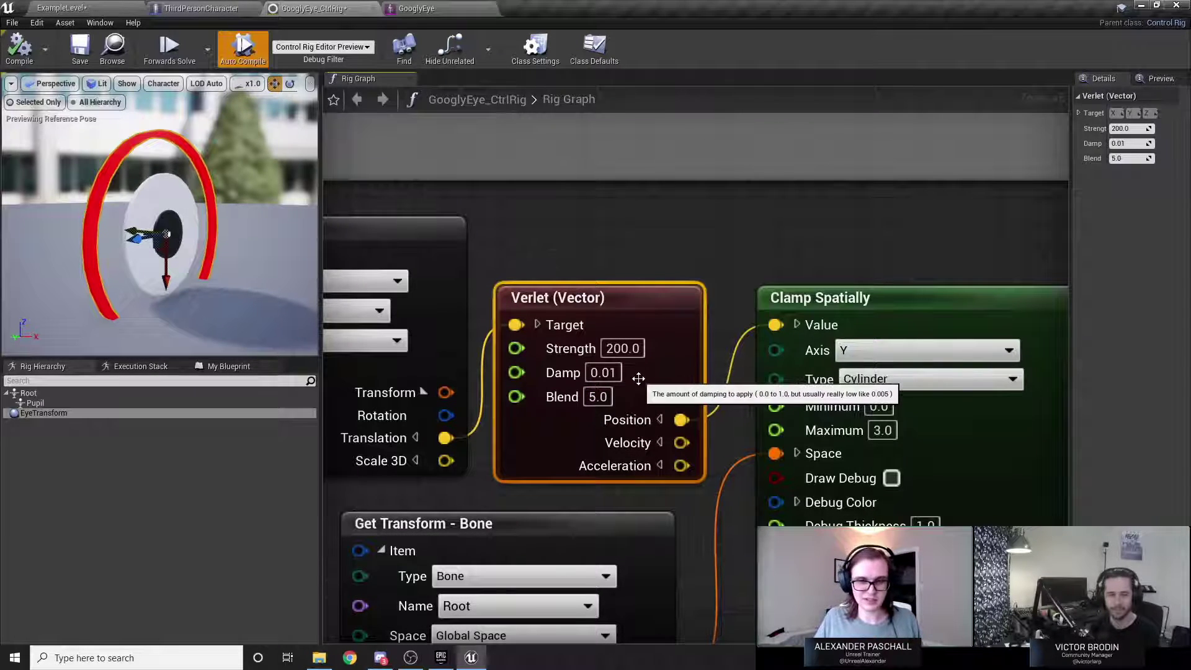
pyautogui.click(613, 373)
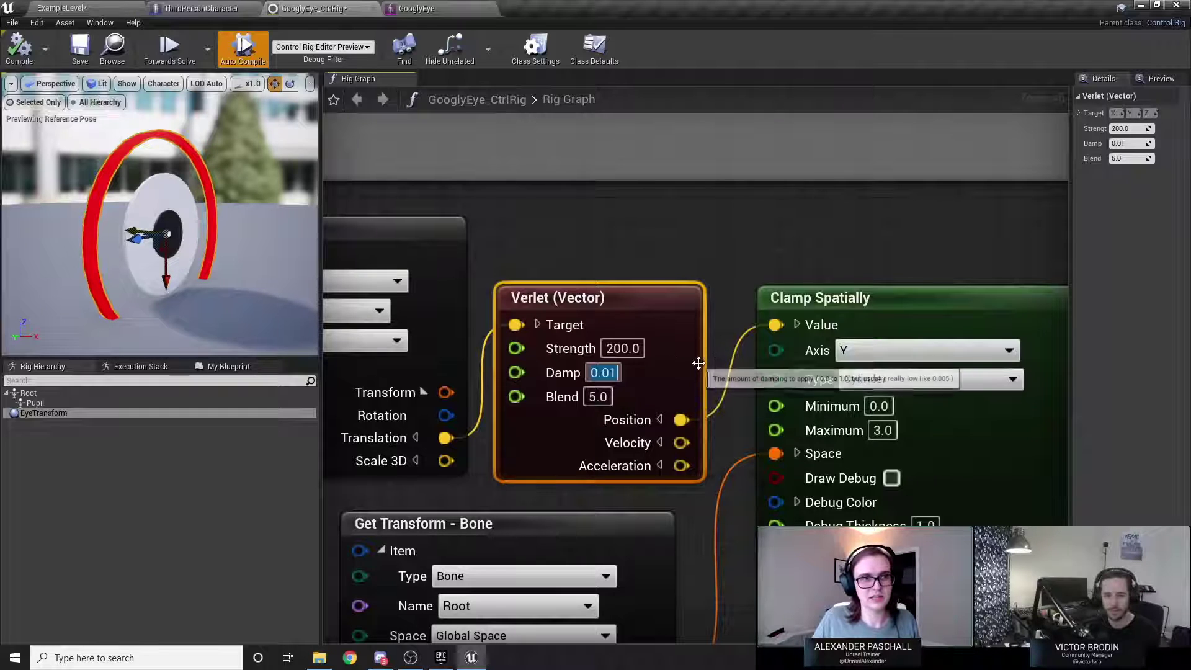
pyautogui.write('0.5')
pyautogui.press('Return')
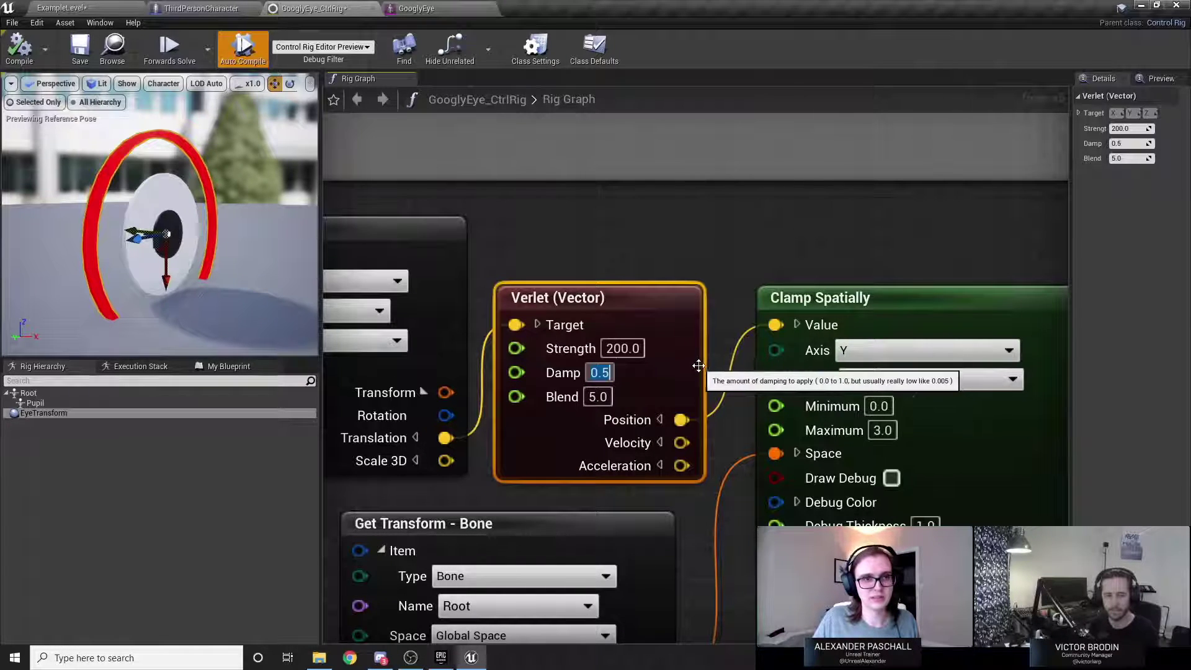
# Try the EyeTransform control with the new damping and enlarge the rig preview in both width and height.
pyautogui.click(83, 7)
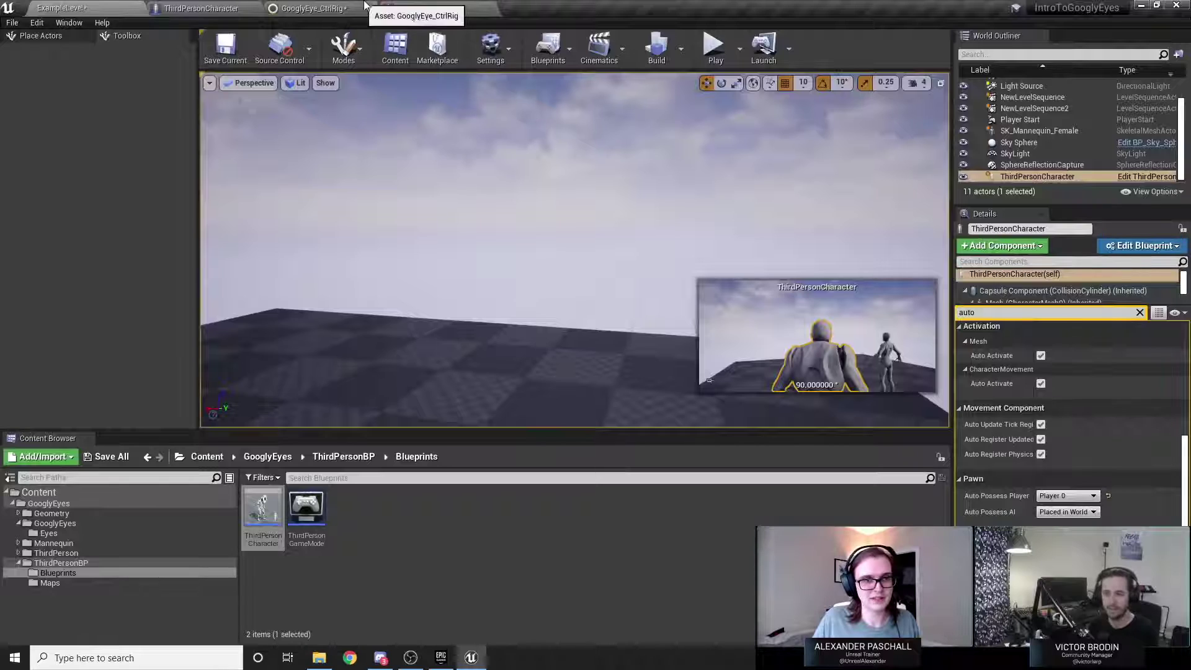
pyautogui.click(307, 8)
pyautogui.moveTo(152, 256); pyautogui.dragTo(78, 247)
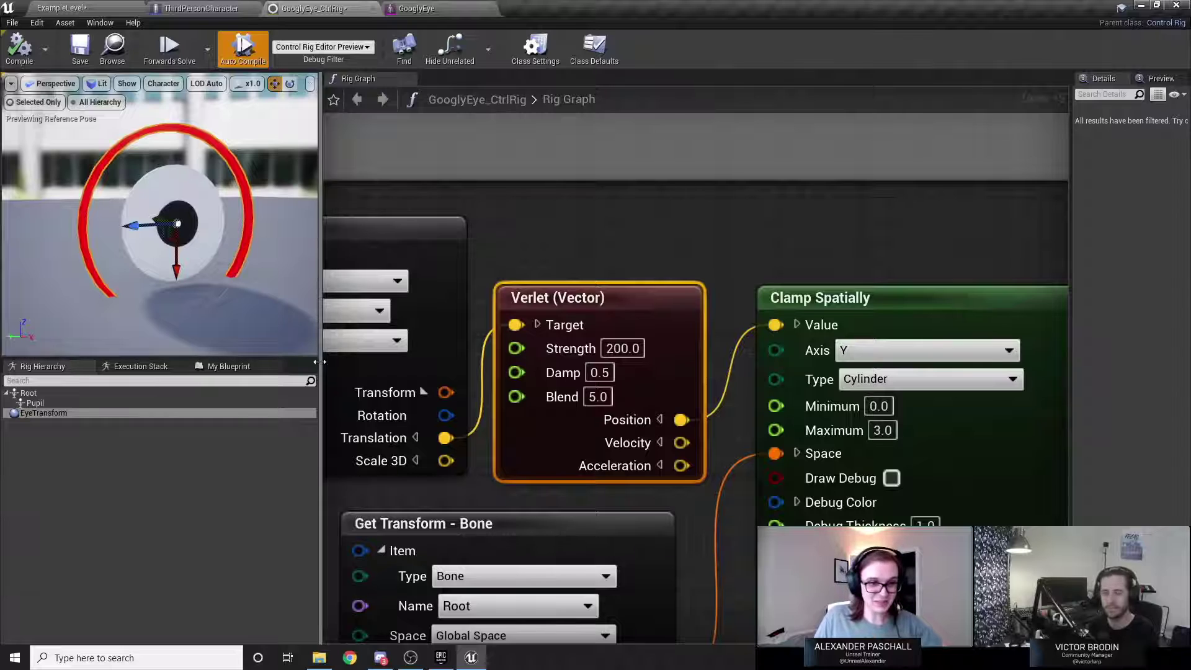
pyautogui.moveTo(319, 352); pyautogui.dragTo(387, 450)
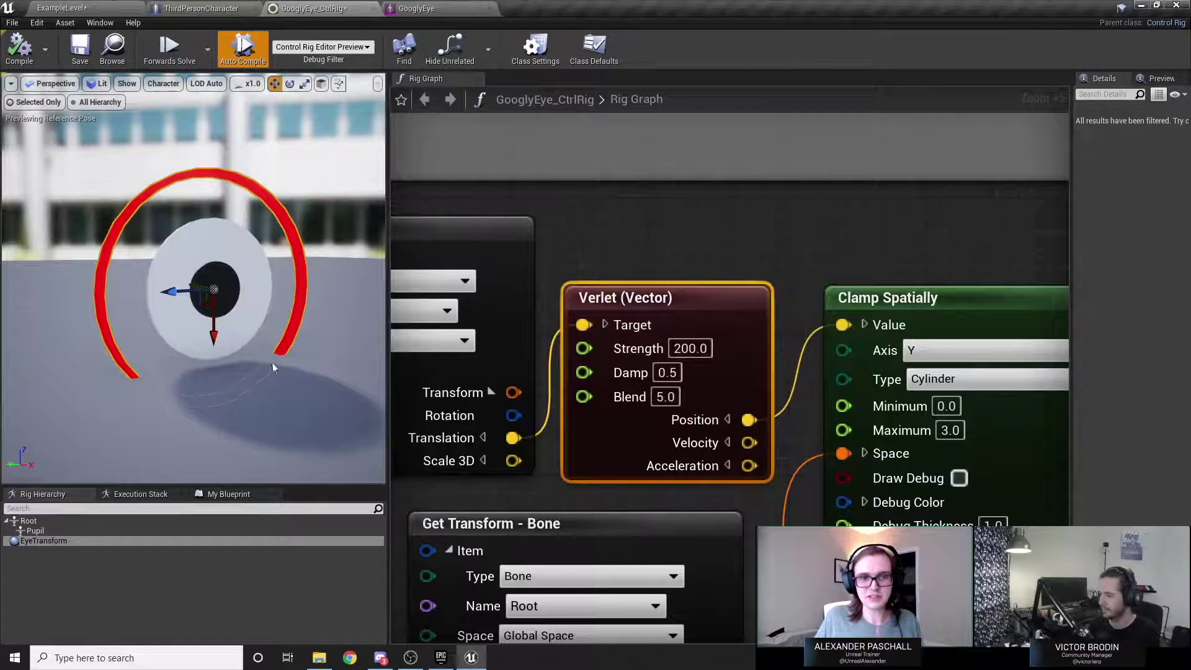
pyautogui.moveTo(291, 323); pyautogui.dragTo(281, 279, button='right')
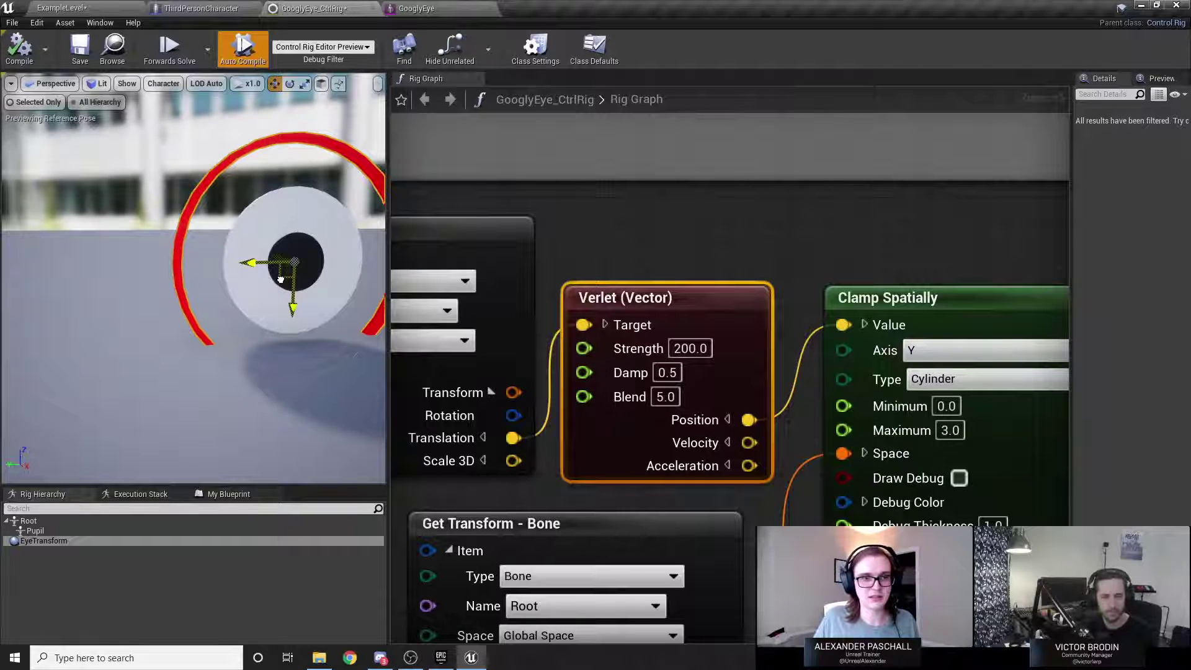
# Move the EyeTransform control around the enlarged preview to examine the damped pupil motion, and compile the rig.
pyautogui.moveTo(281, 280); pyautogui.dragTo(243, 287)
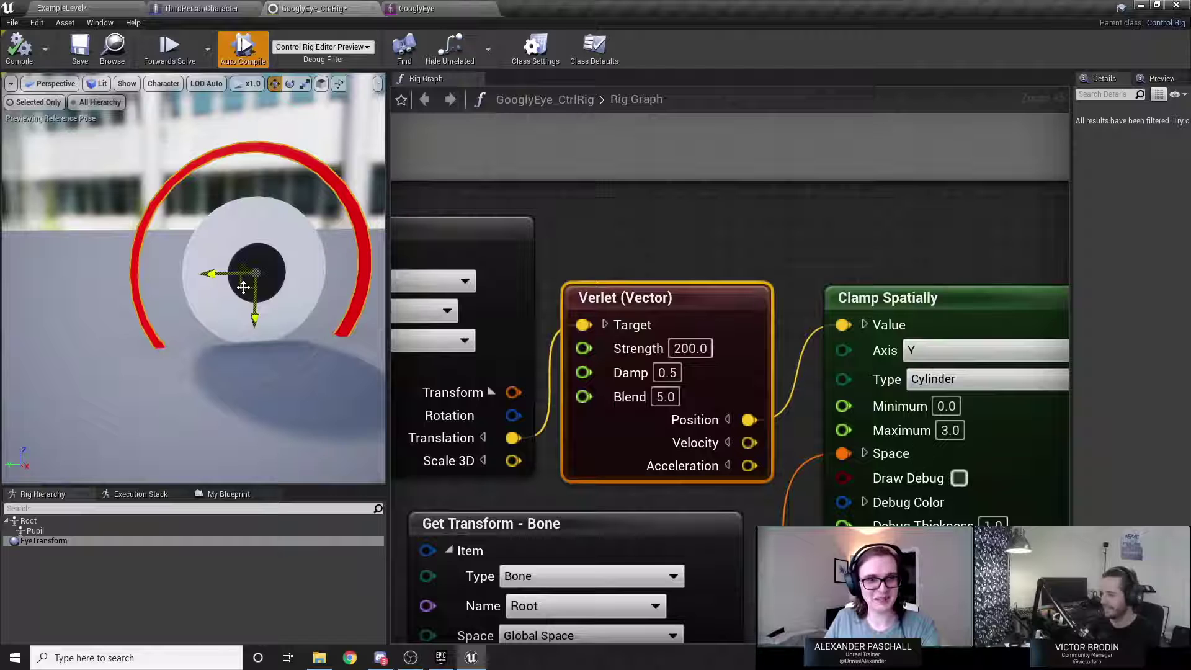
pyautogui.moveTo(243, 287); pyautogui.dragTo(184, 209)
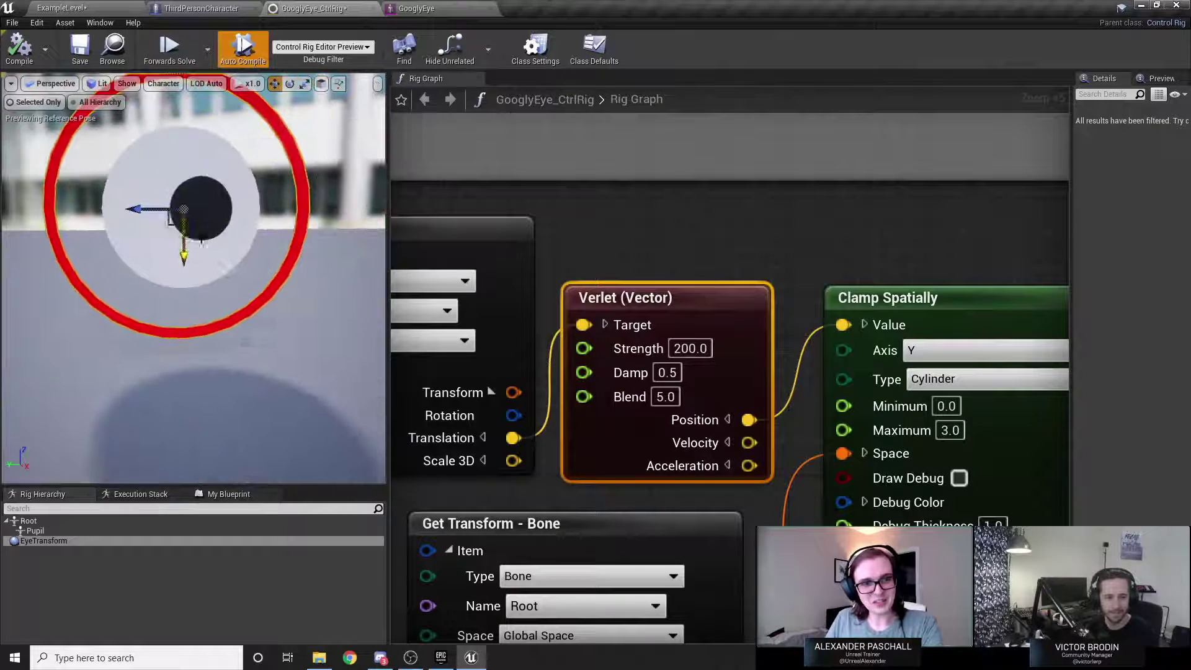
pyautogui.click(35, 65)
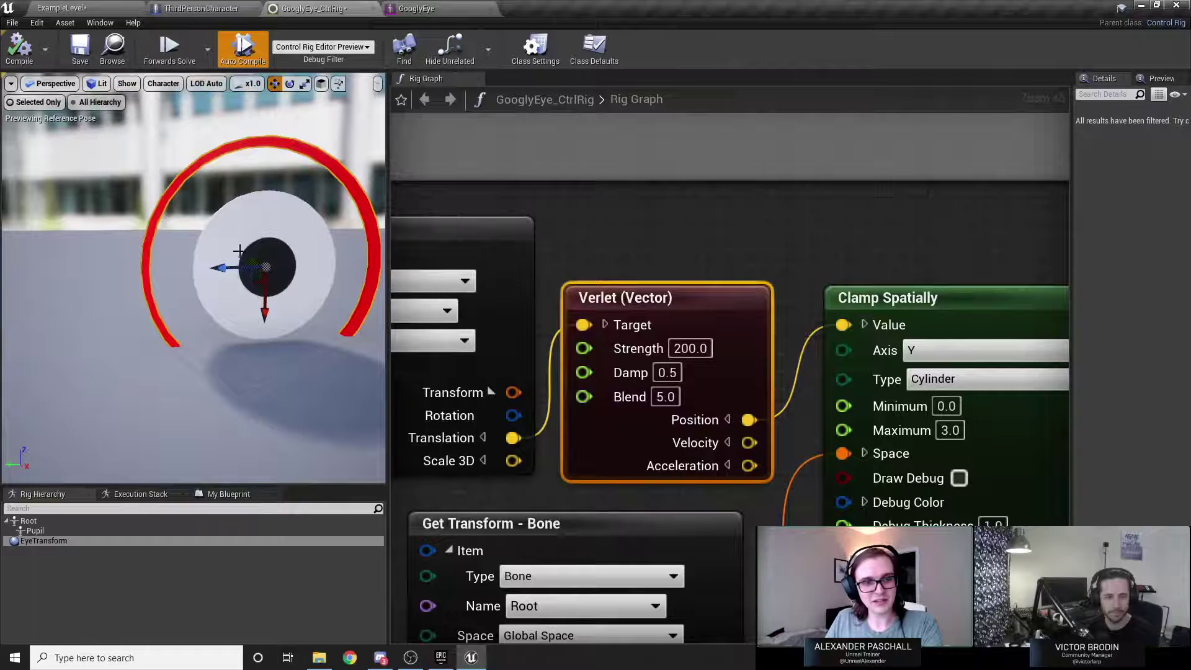
# Compile the rig, set the Verlet (Vector) node's Damp to 0.01 and try the EyeTransform control in the preview.
pyautogui.moveTo(260, 266); pyautogui.dragTo(304, 273)
pyautogui.click(19, 49)
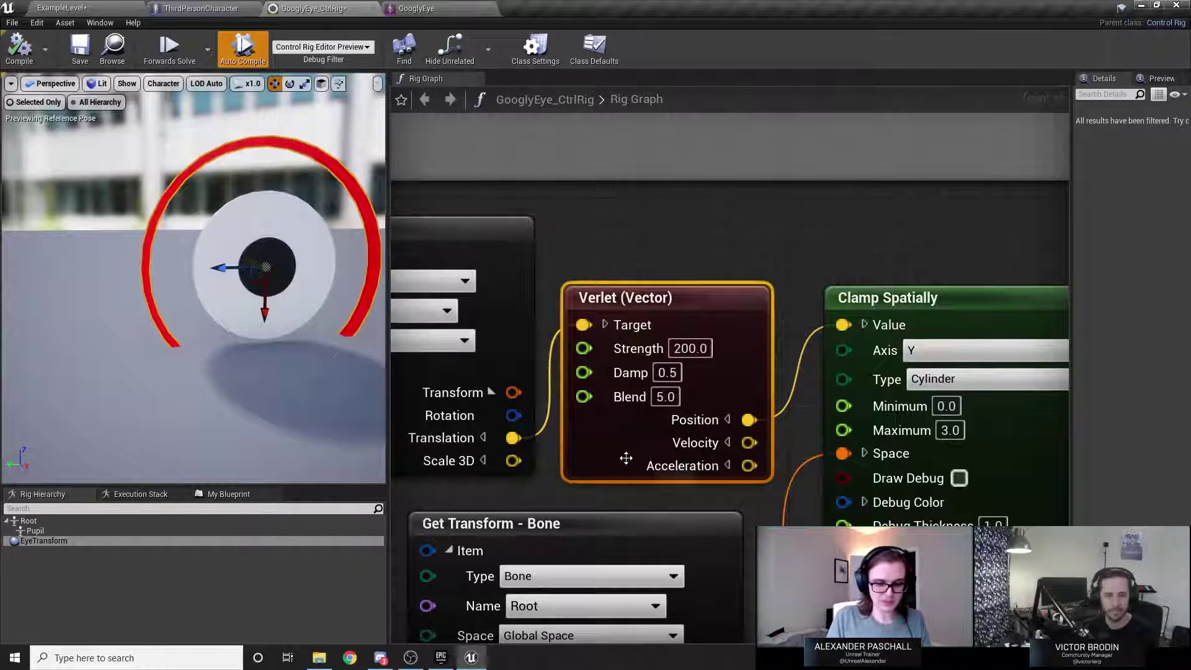
pyautogui.click(676, 374)
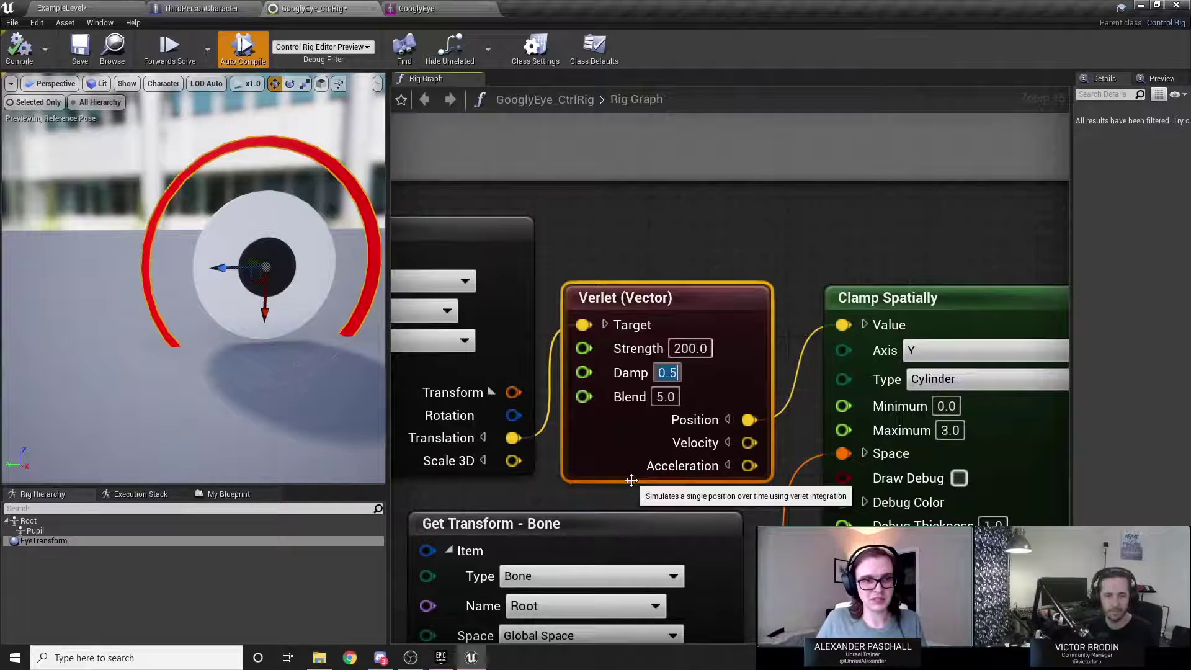
pyautogui.write('0.01')
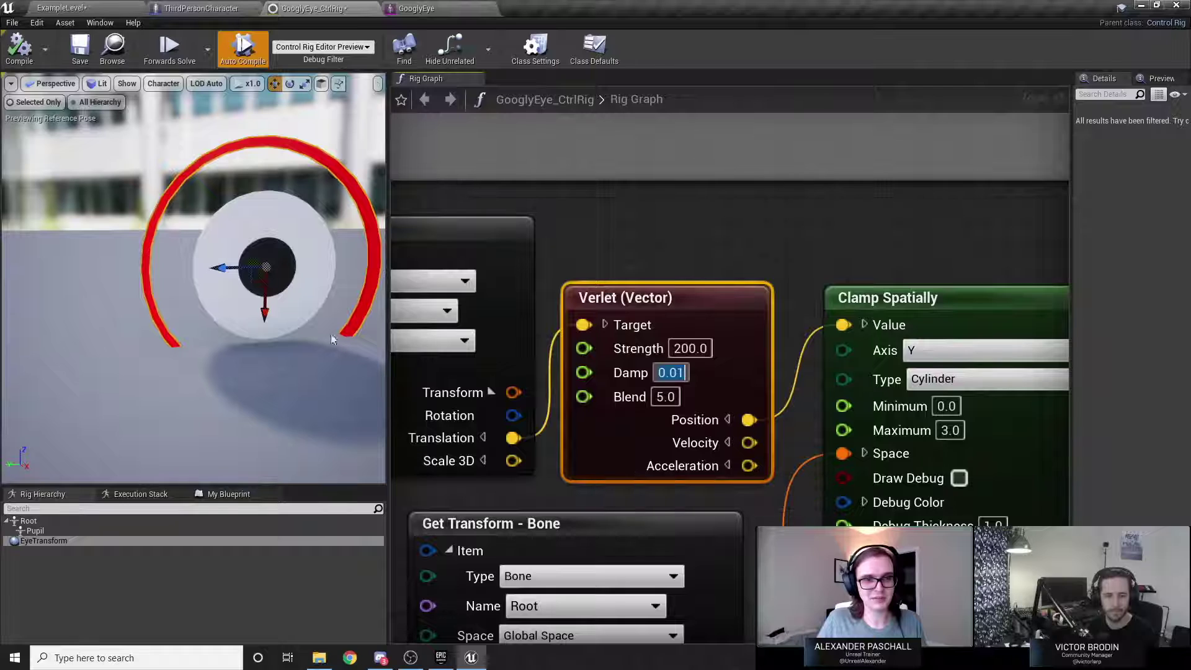
pyautogui.moveTo(260, 278)
pyautogui.mouseDown()
pyautogui.moveTo(152, 278)
pyautogui.moveTo(97, 293)
pyautogui.moveTo(180, 257)
pyautogui.moveTo(307, 276)
pyautogui.moveTo(214, 278)
pyautogui.moveTo(198, 261)
pyautogui.moveTo(121, 276)
pyautogui.moveTo(276, 260)
pyautogui.mouseUp()
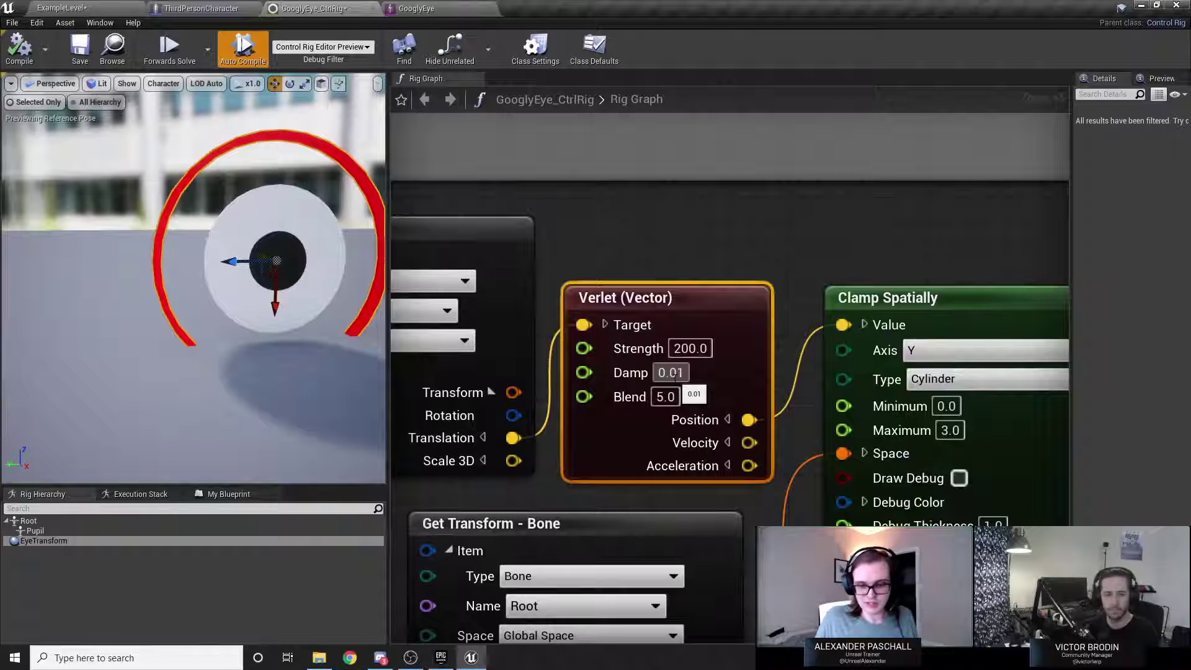
# Try a Damp of 0.1 on the Verlet (Vector) node with the EyeTransform control, restore 0.01 and compile the rig.
pyautogui.click(672, 373)
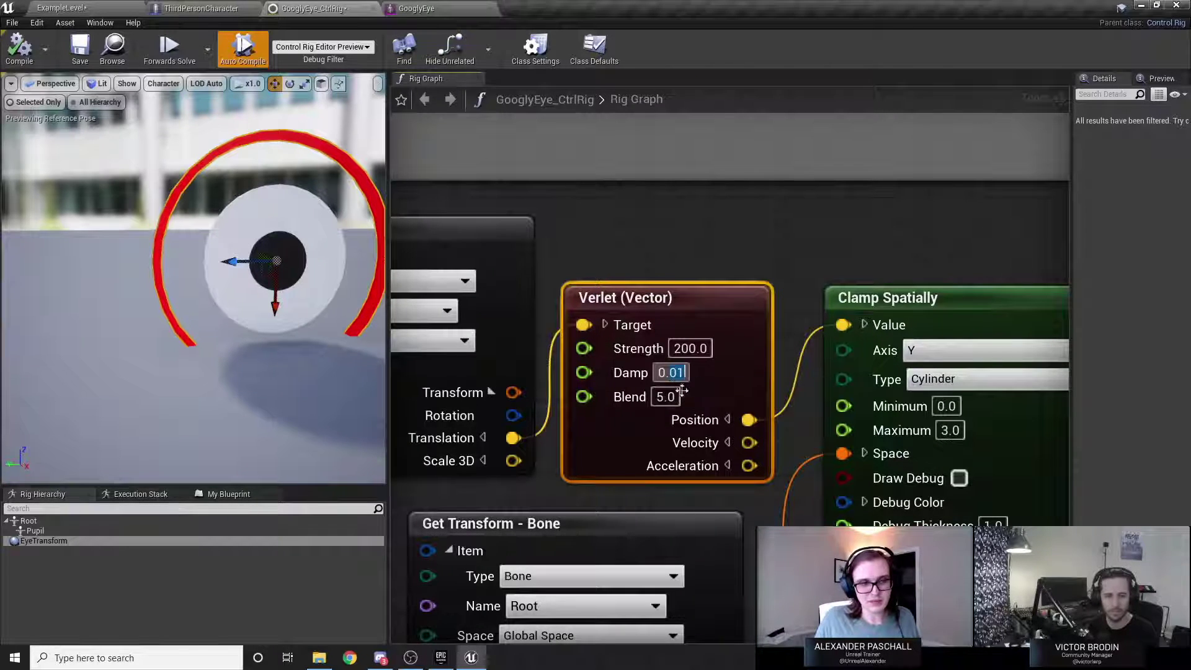
pyautogui.write('0.1')
pyautogui.press('Return')
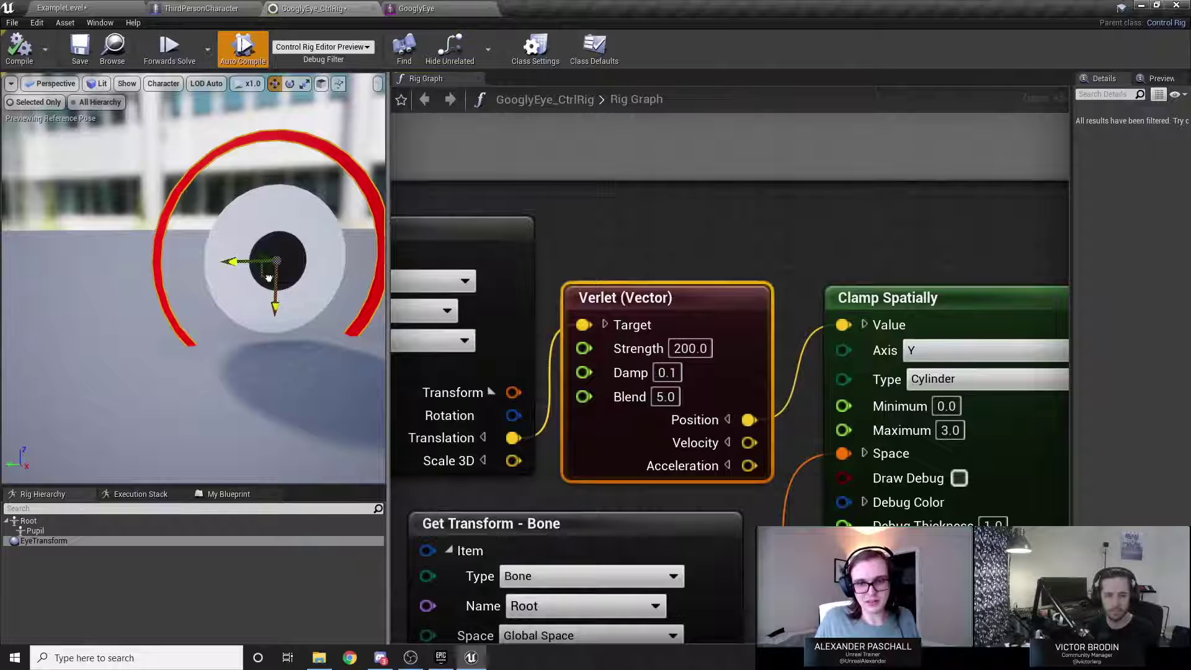
pyautogui.moveTo(269, 278); pyautogui.dragTo(183, 267)
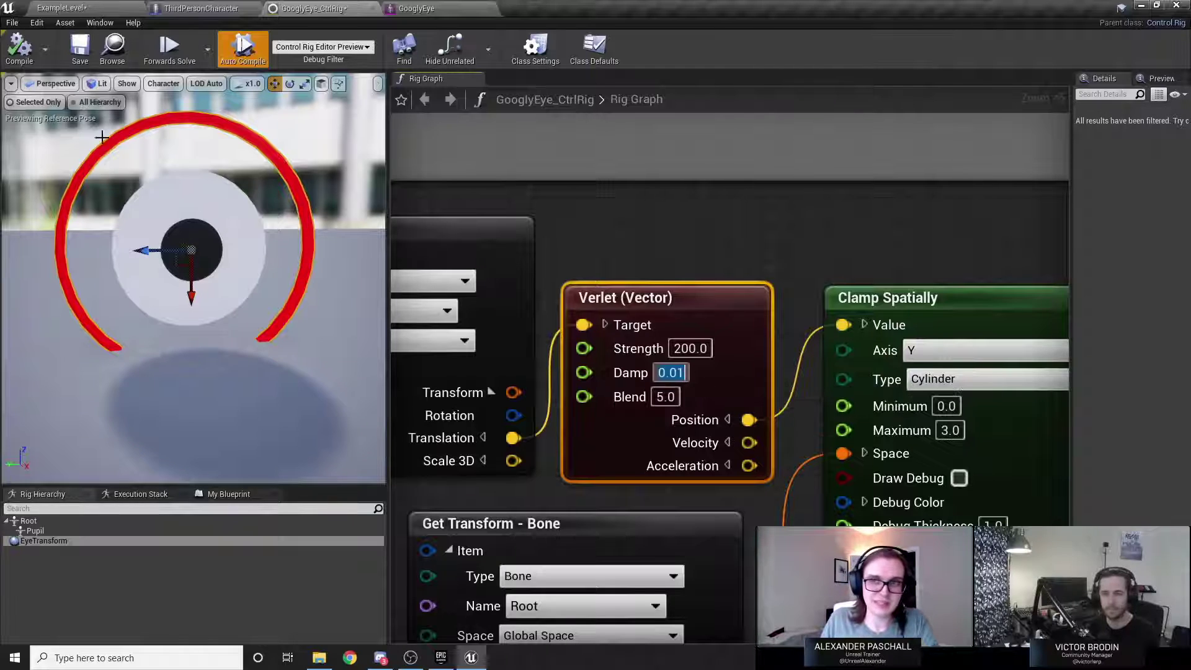
pyautogui.click(20, 56)
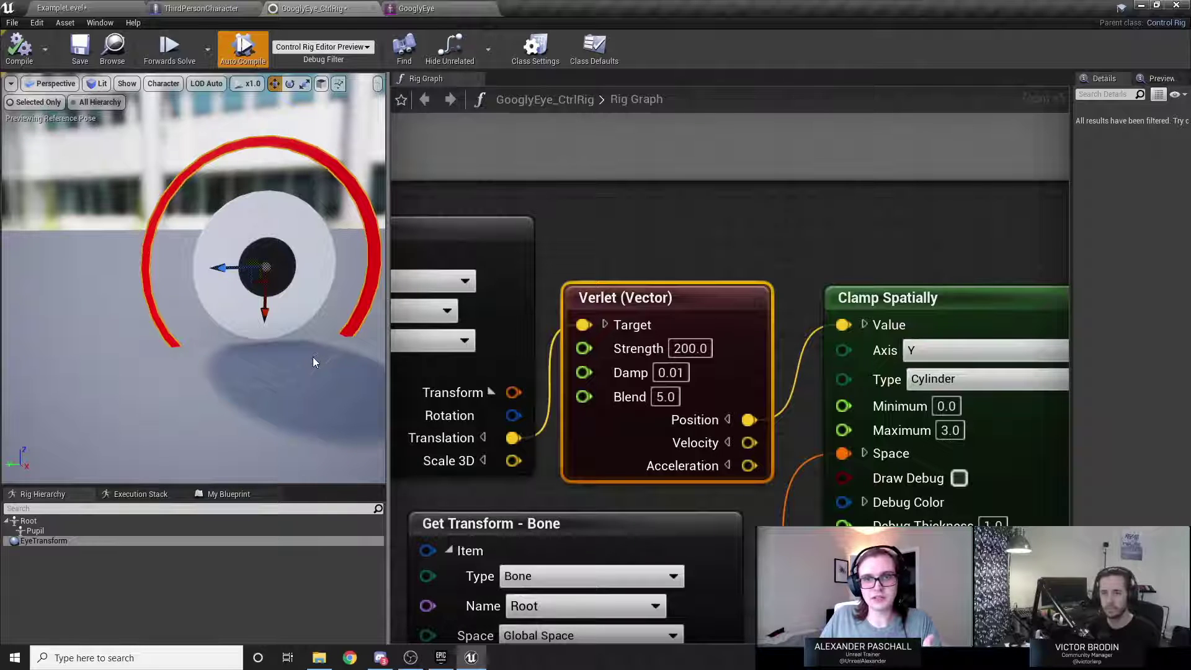
# Play ExampleLevel to examine the character's eyes with the Damp of 0.01, stop playing and return to GooglyEye_CtrlRig.
pyautogui.click(62, 8)
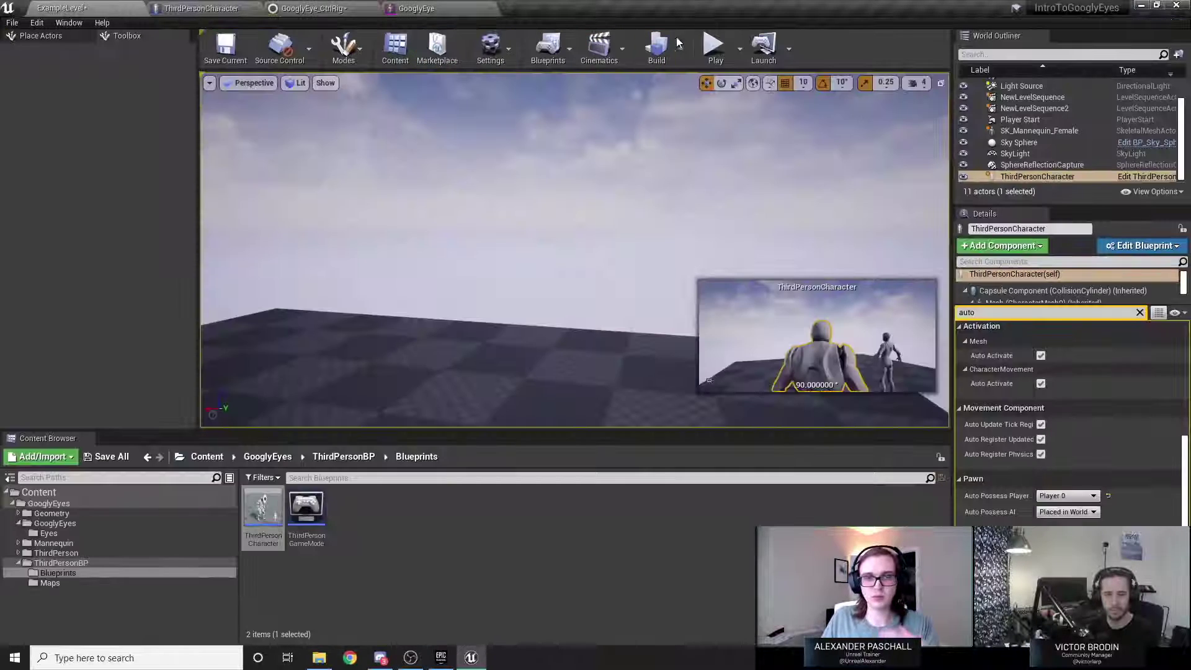
pyautogui.click(714, 46)
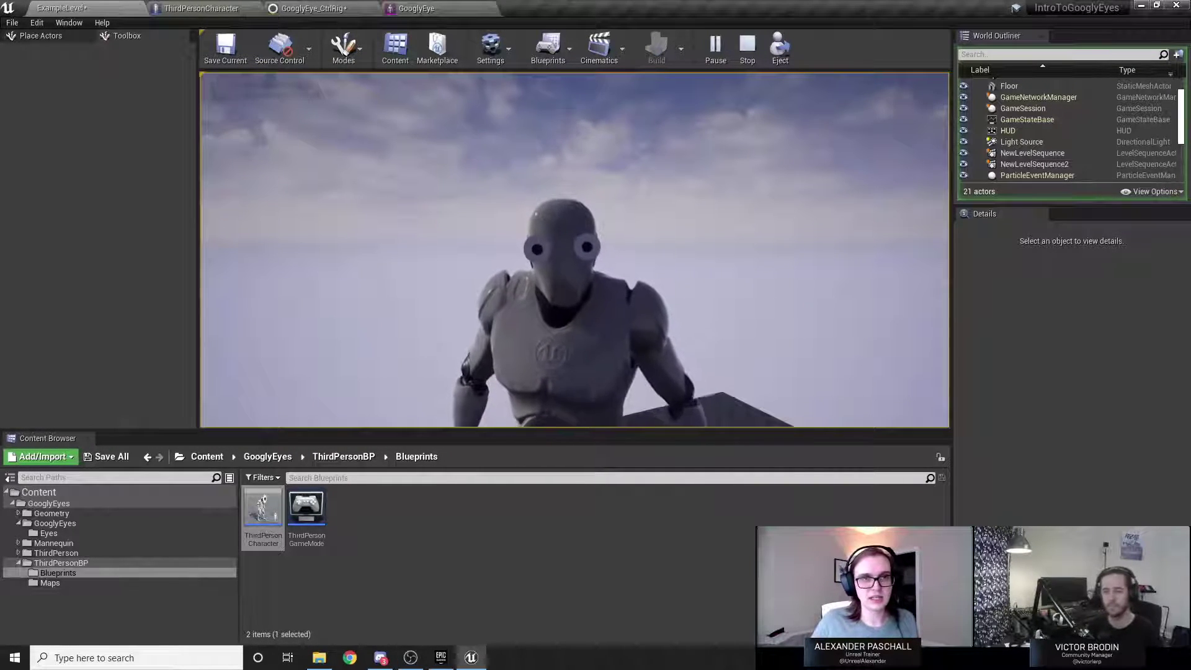
pyautogui.press('Escape')
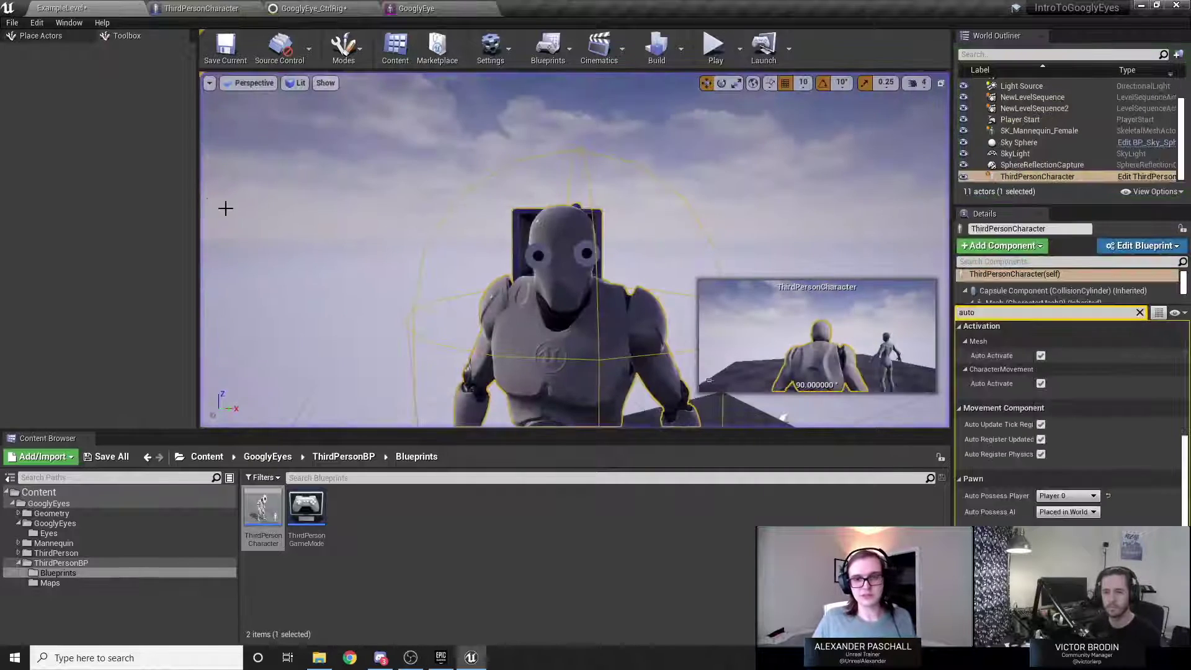
pyautogui.click(313, 8)
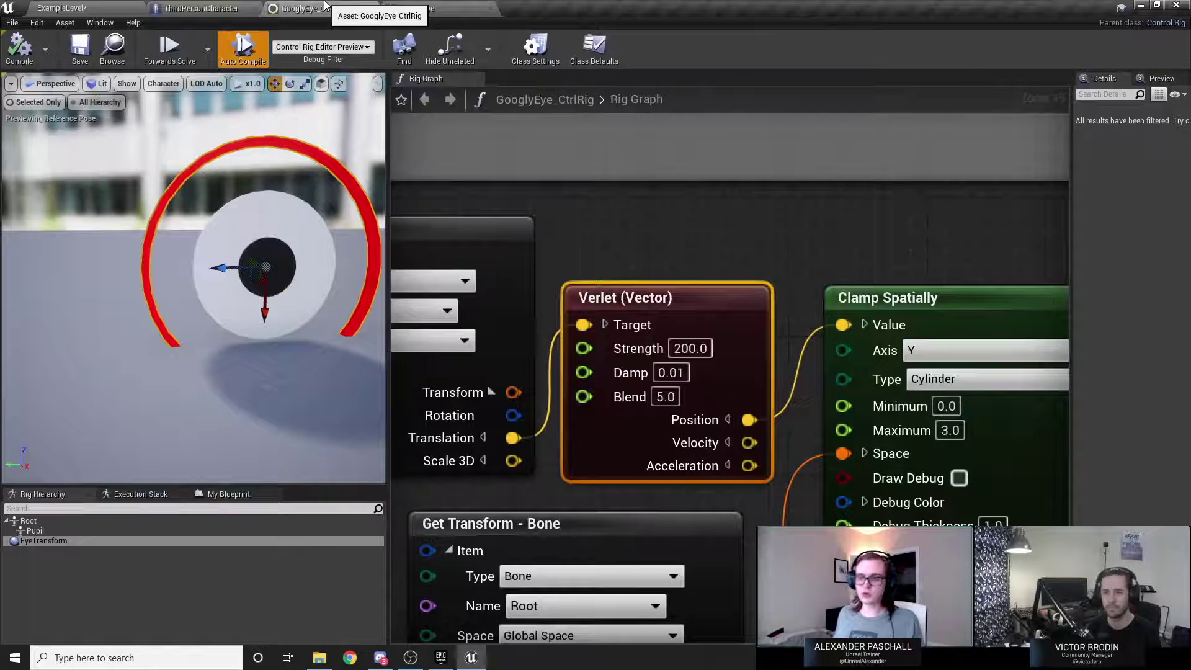
# Examine the Verlet (Vector) node and its connections, and move the EyeTransform control around to watch the pupil's motion.
pyautogui.click(624, 227)
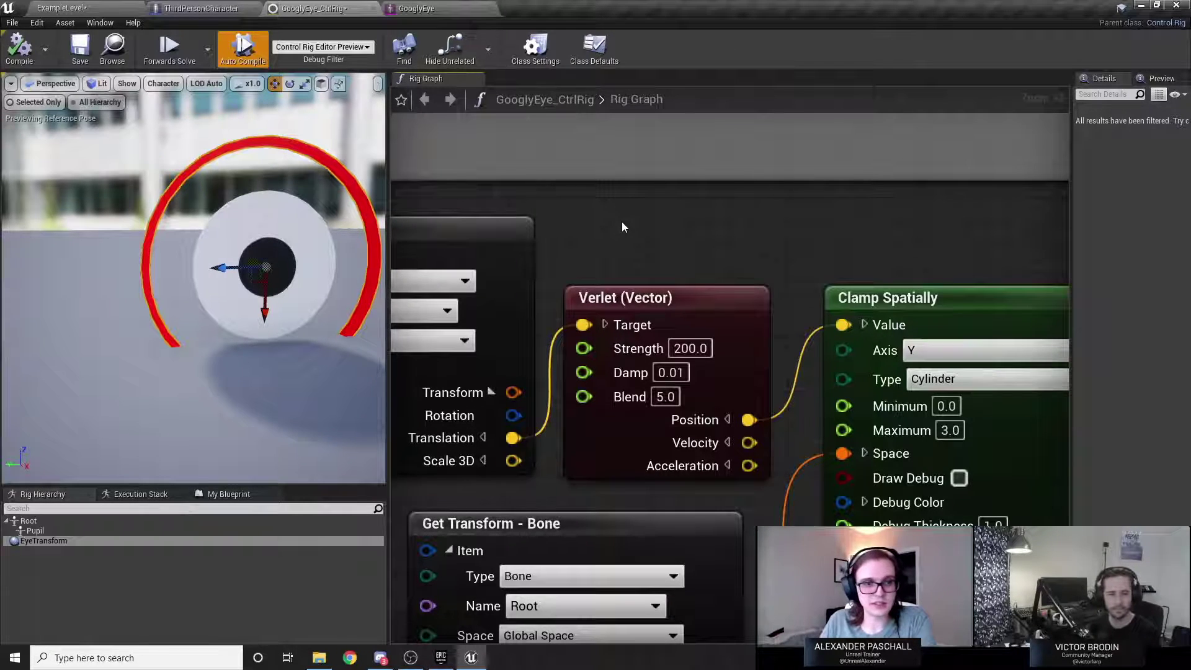
pyautogui.scroll(-1, 669, 299)
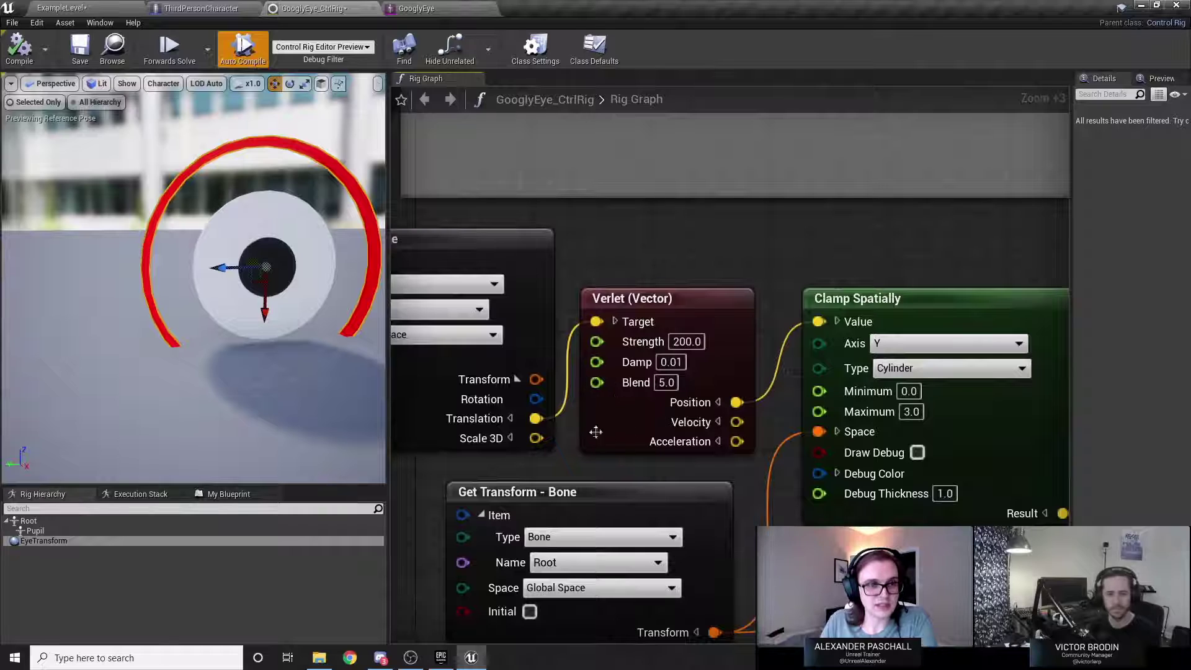
pyautogui.click(80, 8)
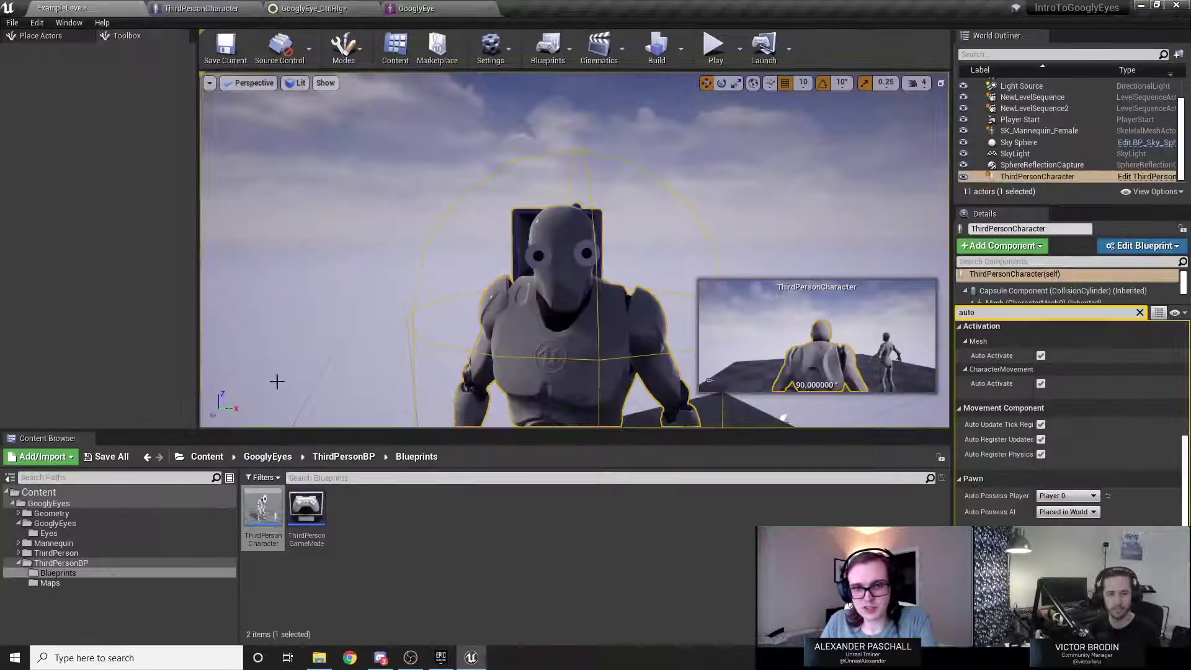
pyautogui.click(310, 8)
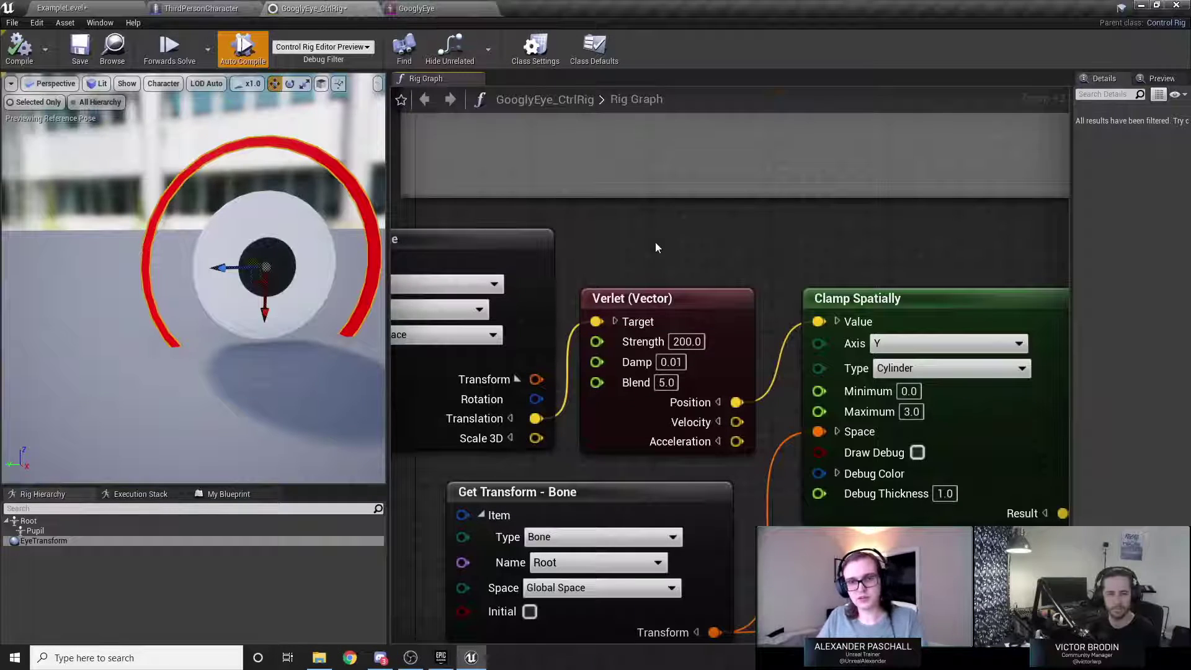
pyautogui.scroll(-2, 657, 245)
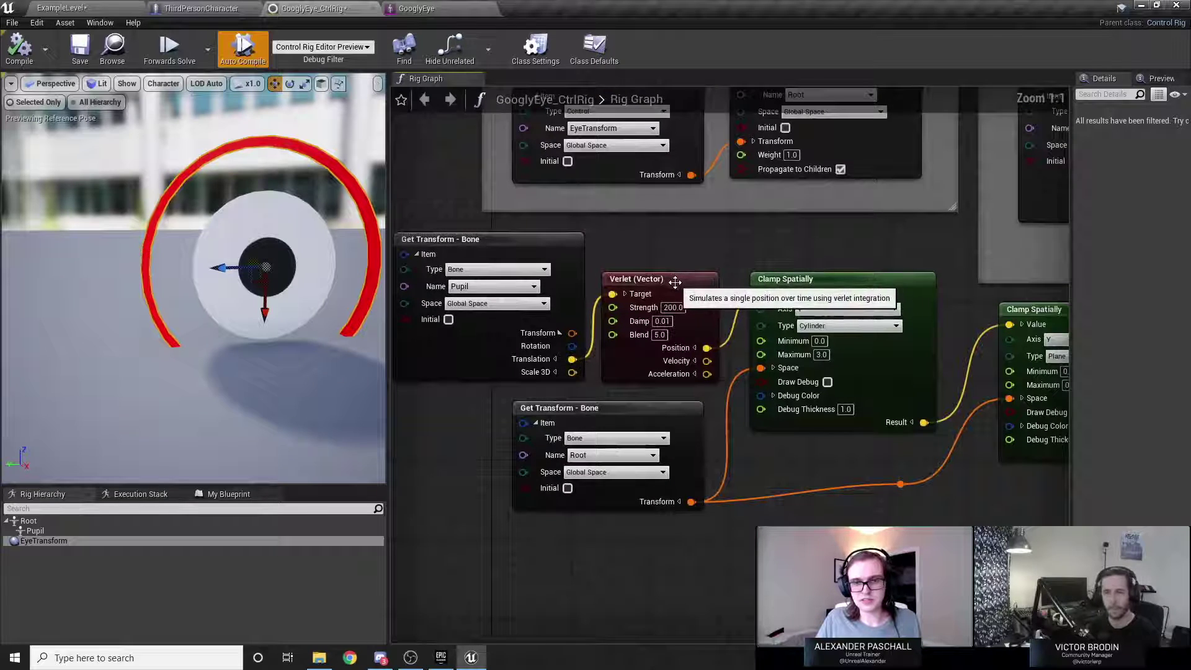
pyautogui.scroll(2, 645, 361)
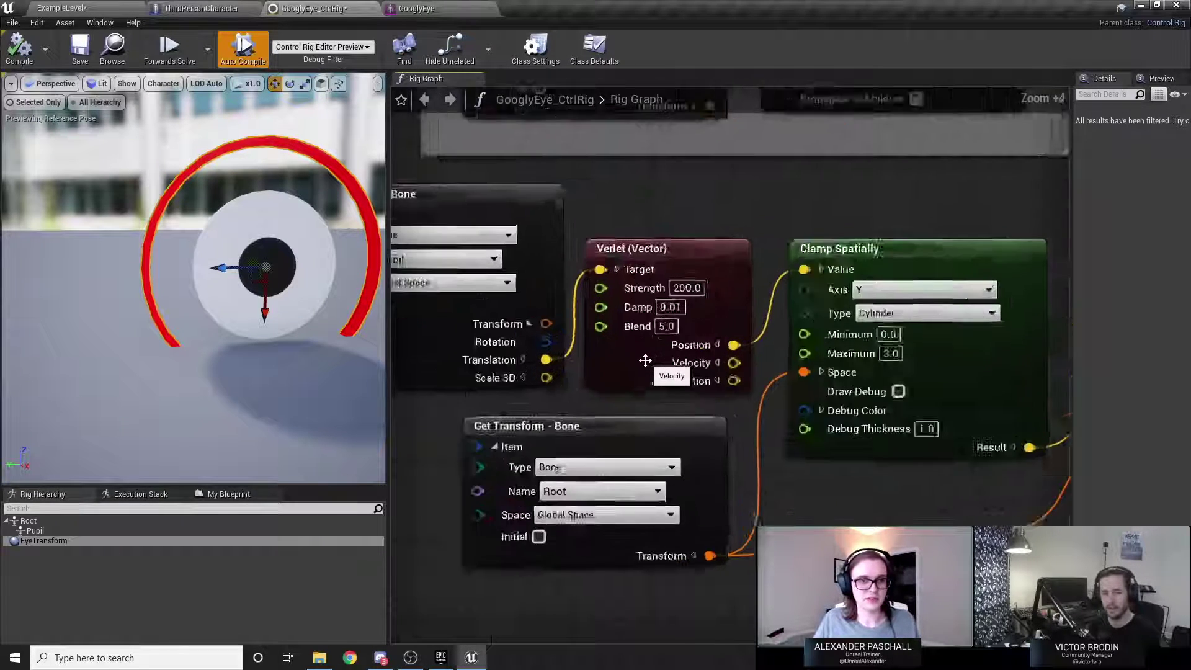
pyautogui.scroll(2, 636, 372)
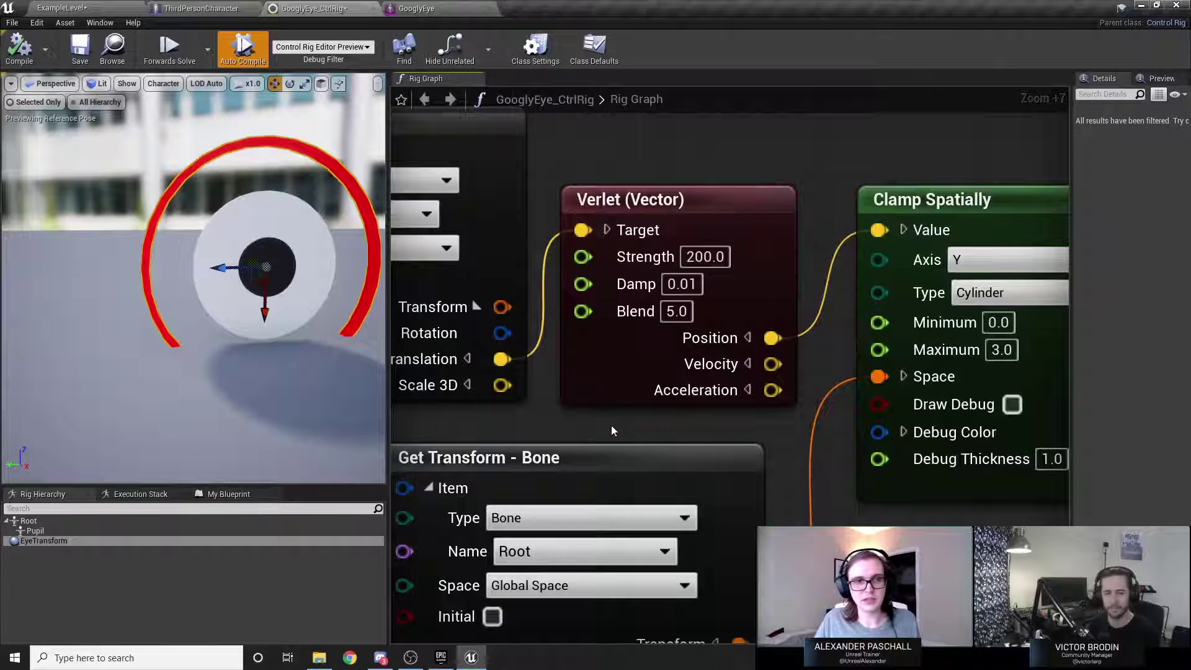
pyautogui.scroll(3, 211, 292)
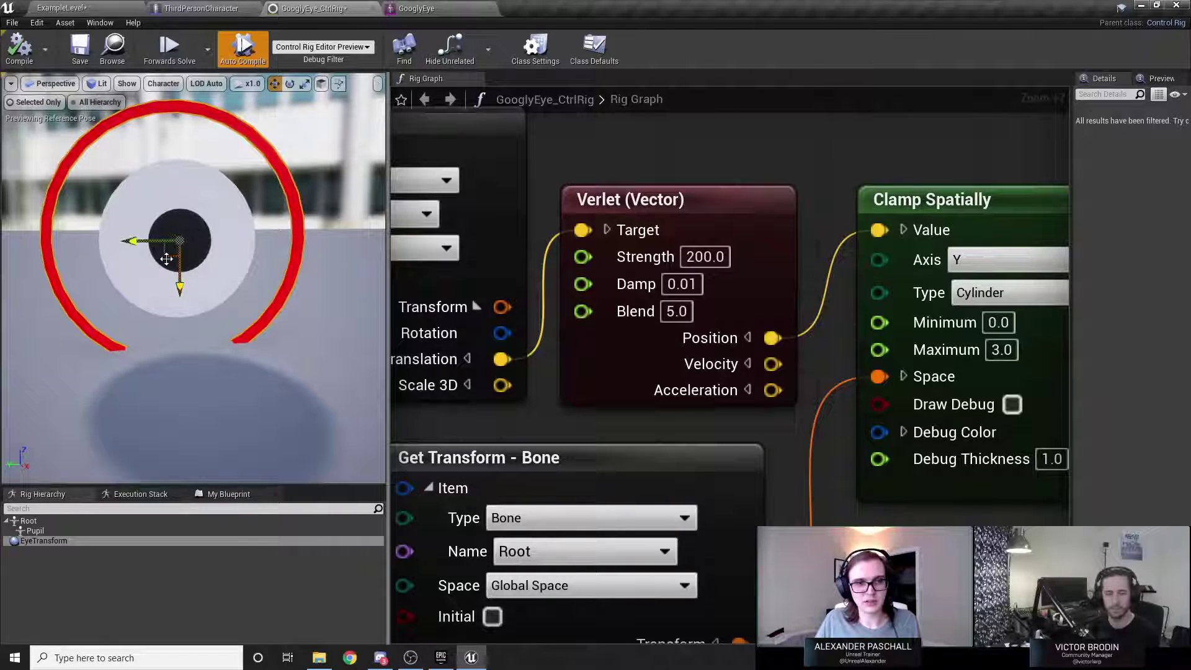
pyautogui.moveTo(169, 255); pyautogui.dragTo(273, 239)
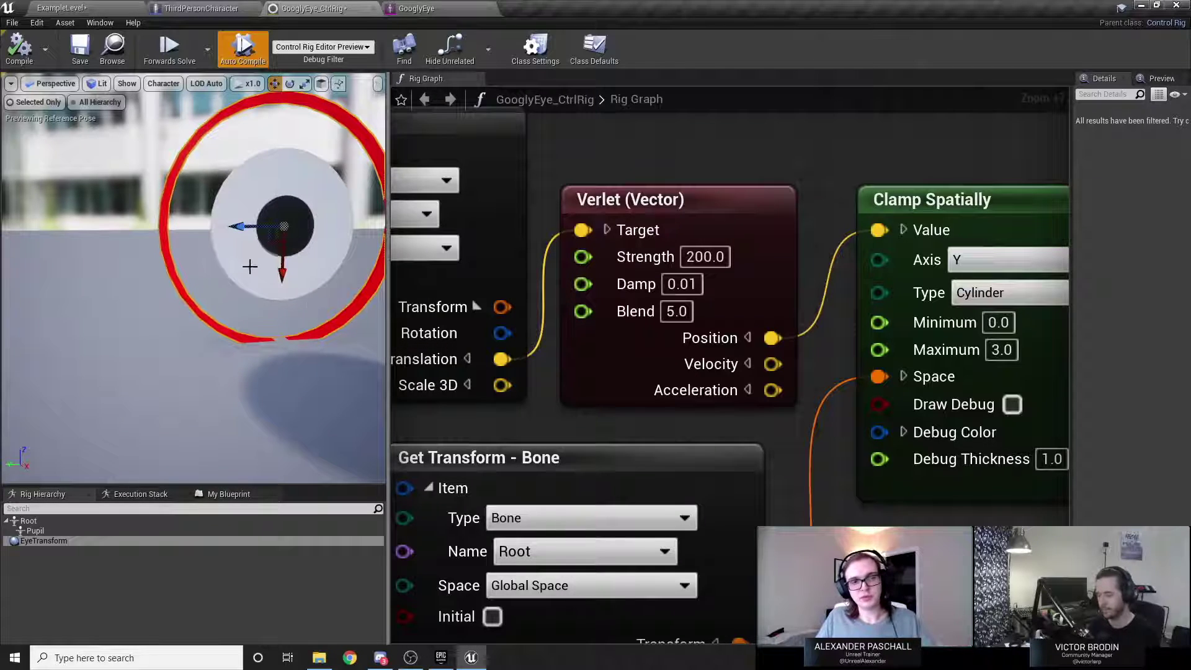
pyautogui.moveTo(268, 243); pyautogui.dragTo(224, 241)
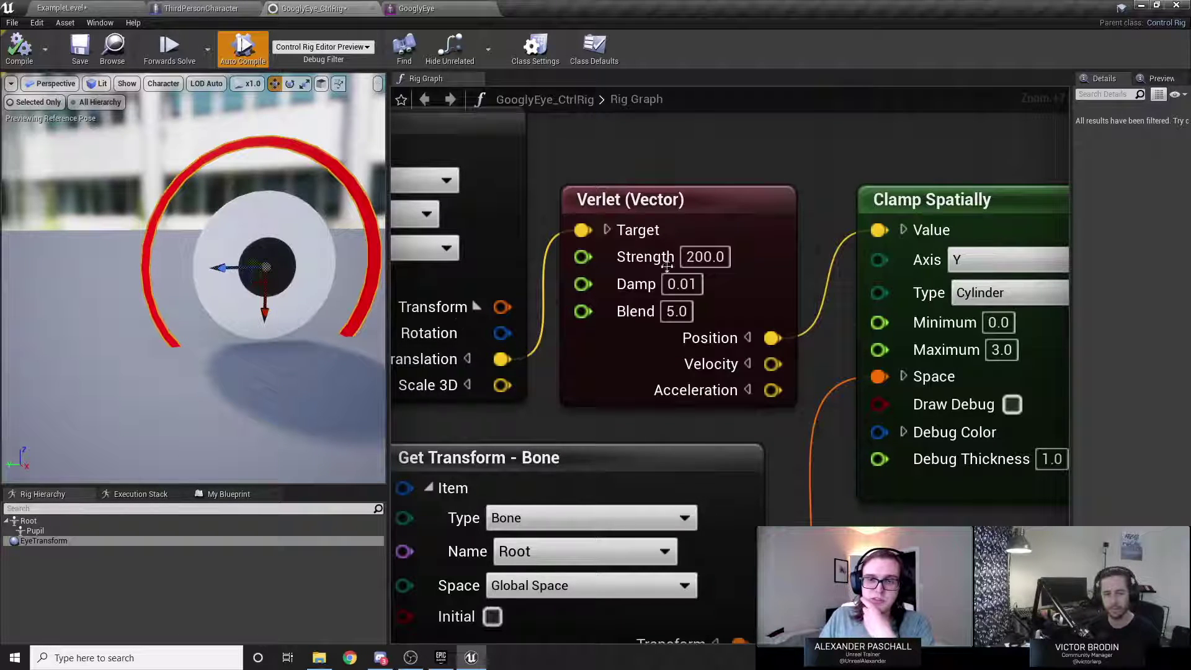
# Try a Strength of 100.0 on the Verlet (Vector) node and move the EyeTransform control to test it.
pyautogui.click(705, 256)
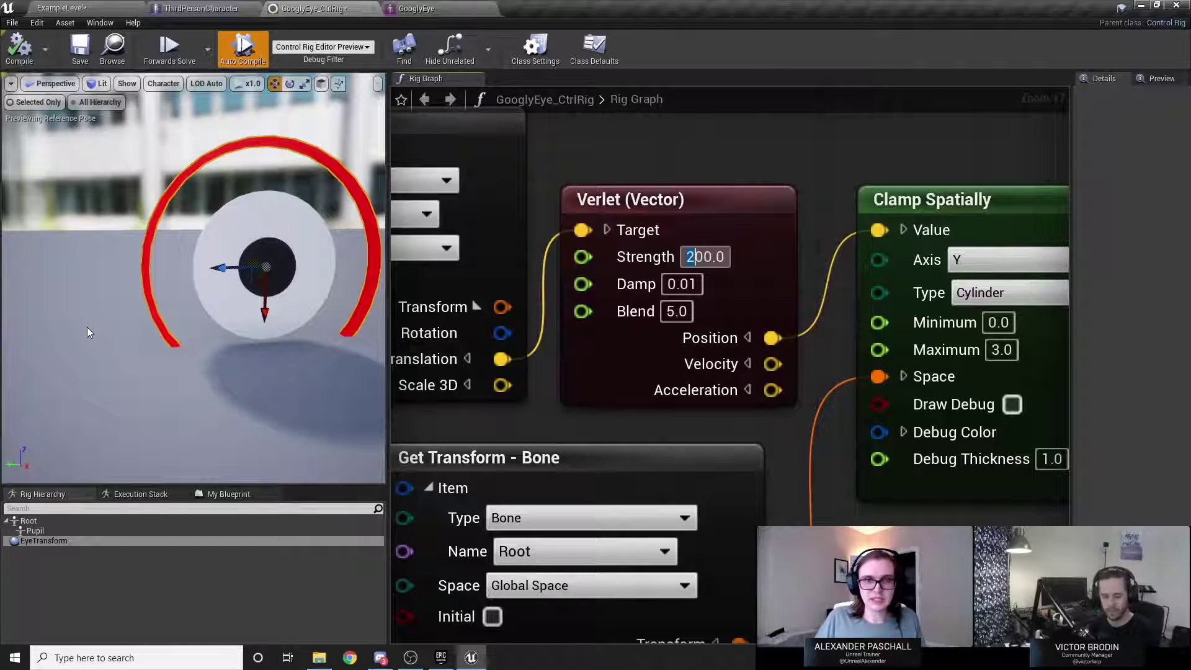
pyautogui.write('1')
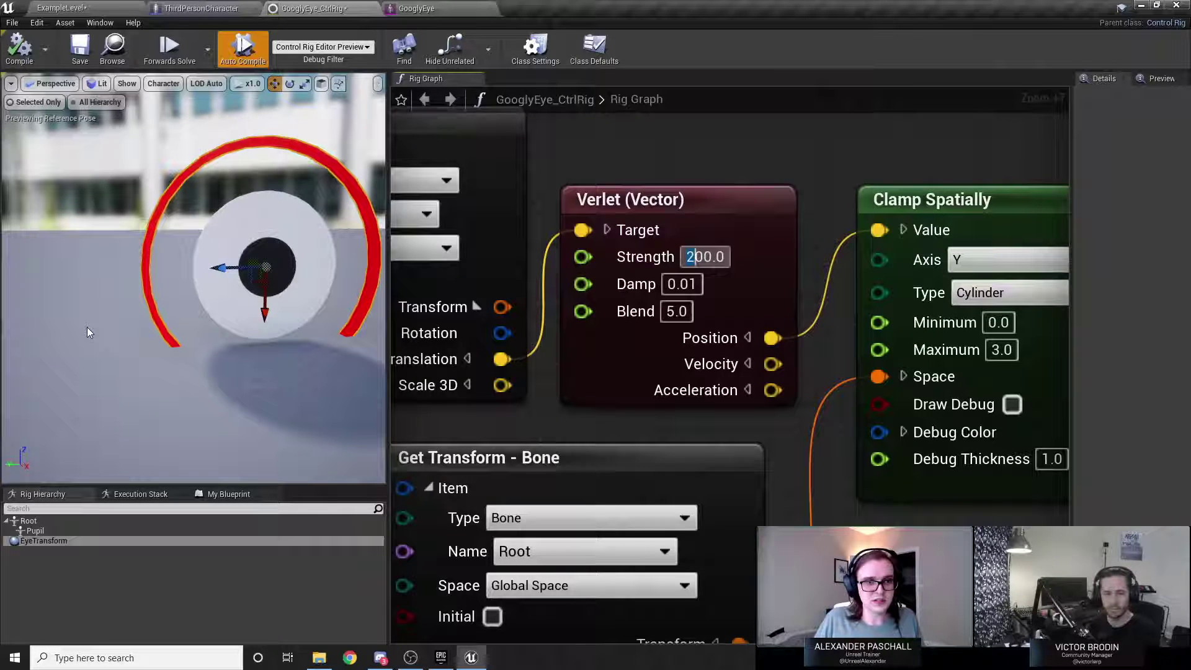
pyautogui.click(147, 213)
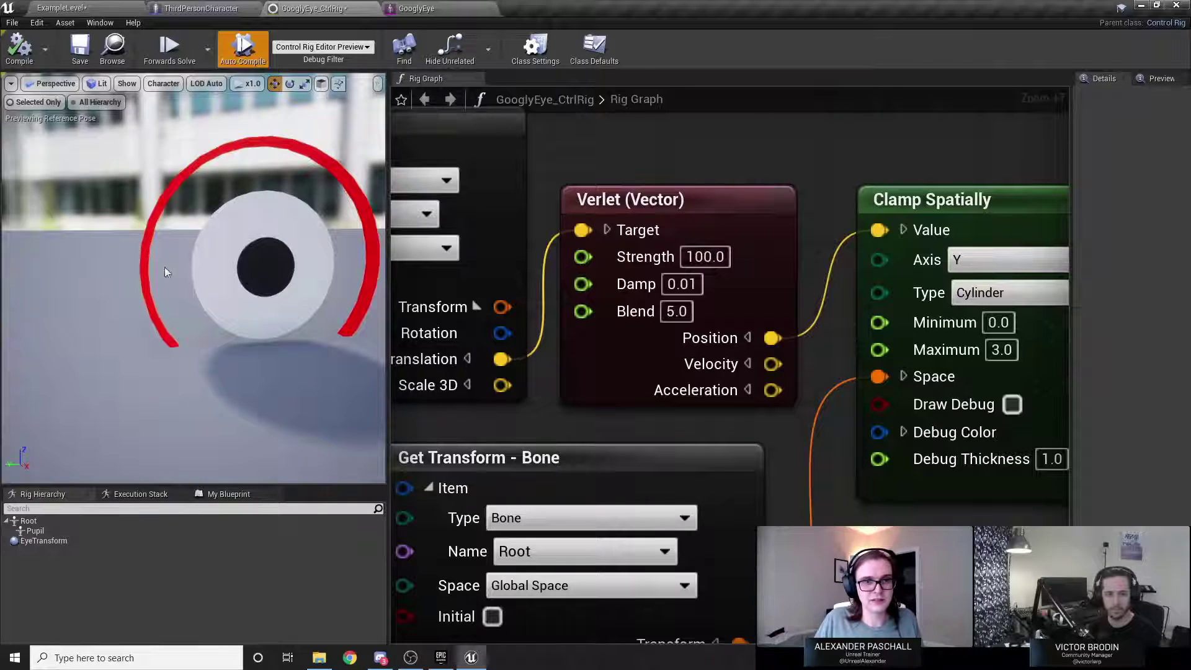
pyautogui.click(234, 284)
pyautogui.moveTo(253, 276); pyautogui.dragTo(202, 246)
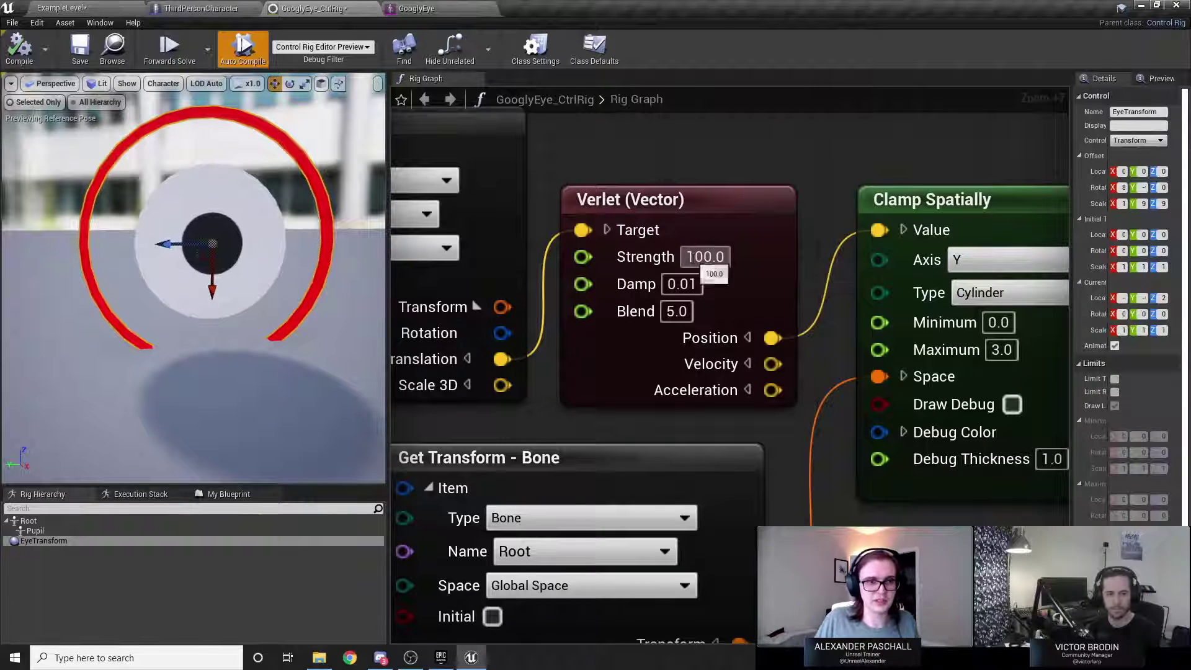
# Set the Verlet (Vector) node's Strength to 10.0 and Blend to 1.0, testing the pupil with the EyeTransform control.
pyautogui.press('Delete')
pyautogui.press('Return')
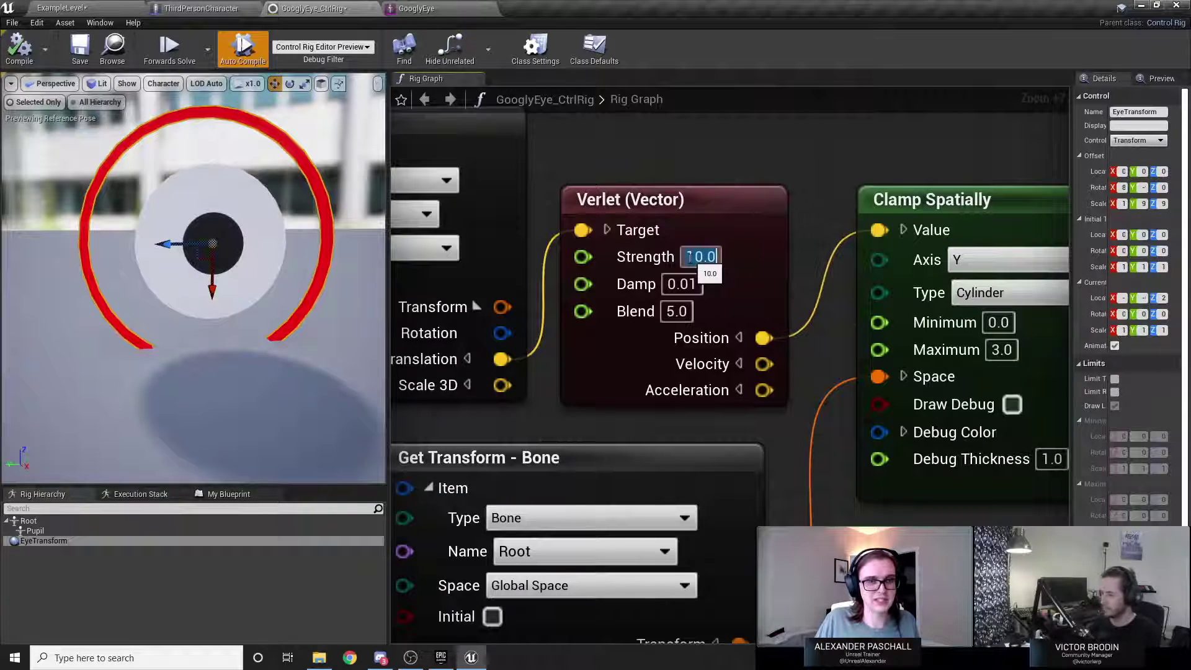
pyautogui.moveTo(197, 256); pyautogui.dragTo(225, 217)
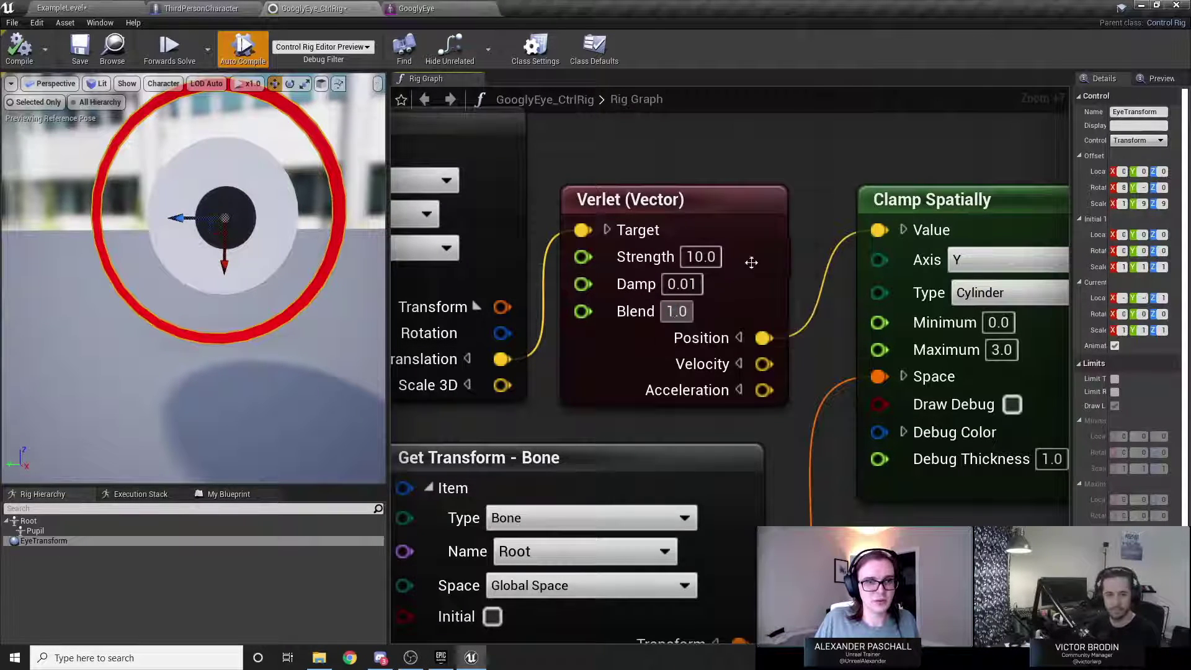
pyautogui.press('Return')
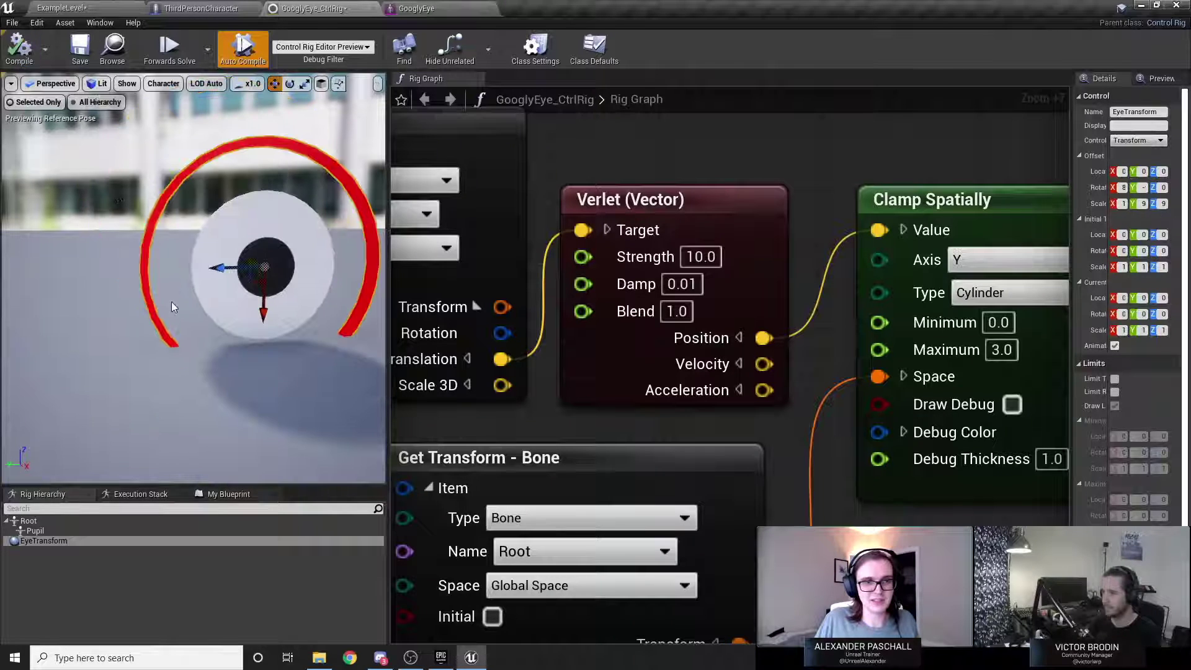
pyautogui.moveTo(236, 284); pyautogui.dragTo(202, 228)
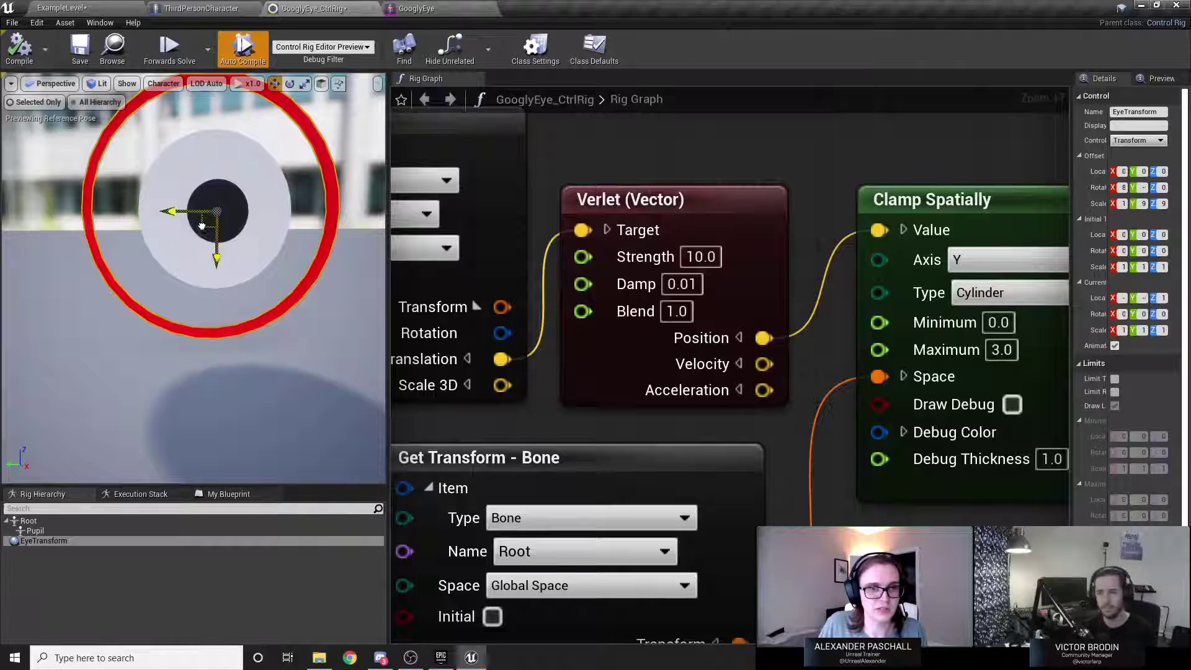
pyautogui.moveTo(202, 225); pyautogui.dragTo(199, 268)
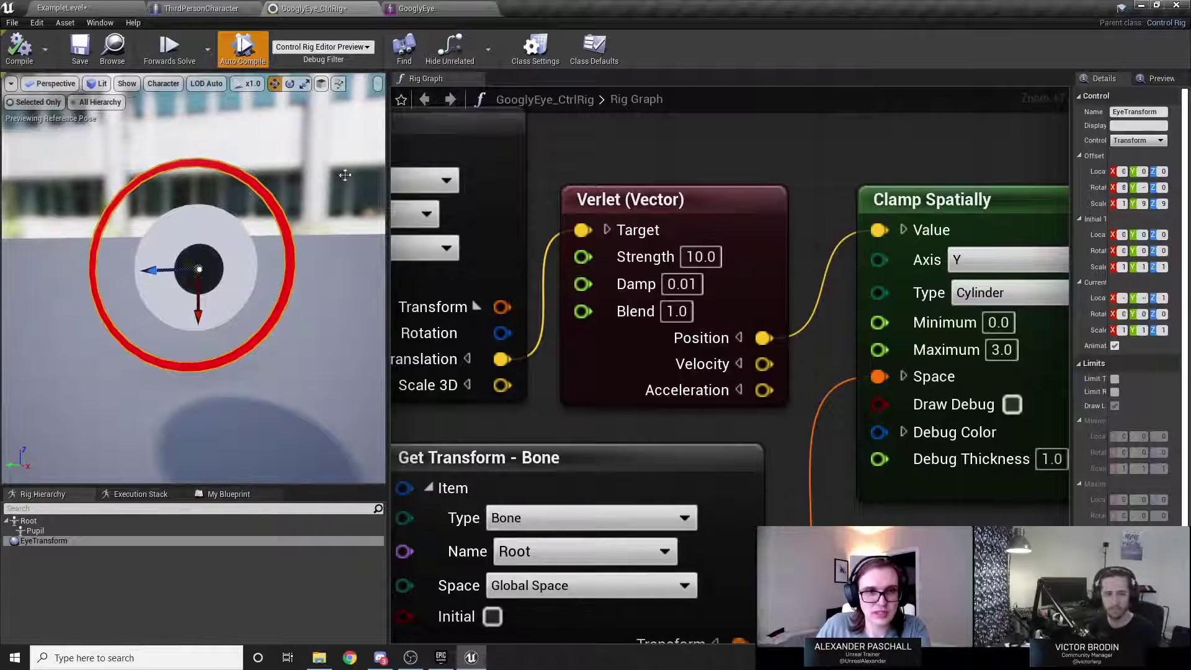
# Open ThirdPersonCharacter's Event Graph and add a reference to the inherited Mesh component in the empty area above the Gamepad input group.
pyautogui.click(200, 8)
pyautogui.moveTo(410, 222); pyautogui.dragTo(575, 330, button='right')
pyautogui.scroll(2, 456, 288)
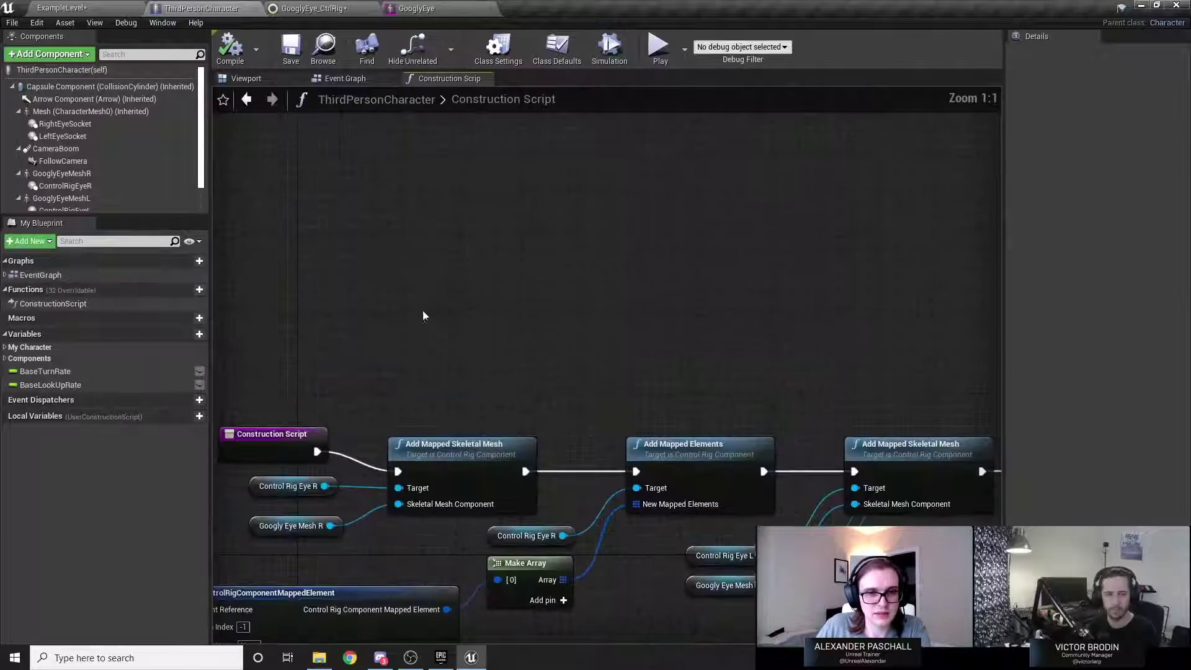
pyautogui.moveTo(422, 311); pyautogui.dragTo(662, 282, button='right')
pyautogui.click(345, 81)
pyautogui.moveTo(388, 163); pyautogui.dragTo(891, 591, button='right')
pyautogui.scroll(2, 622, 371)
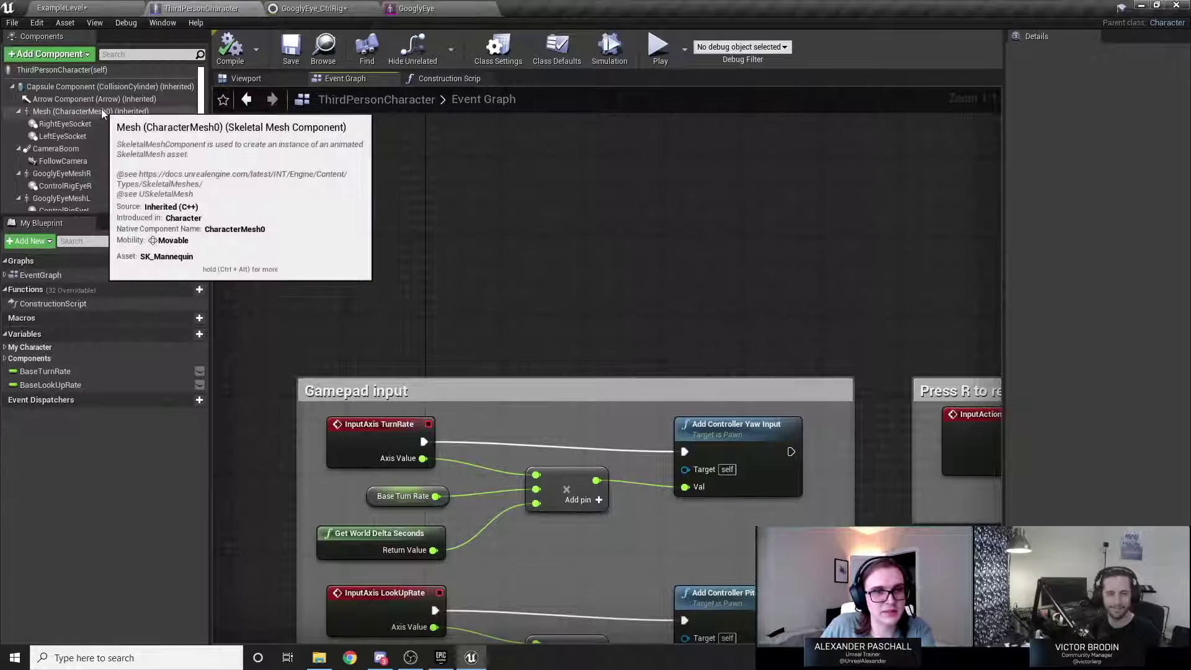
pyautogui.moveTo(91, 112); pyautogui.dragTo(287, 181)
pyautogui.moveTo(319, 241); pyautogui.dragTo(371, 338, button='right')
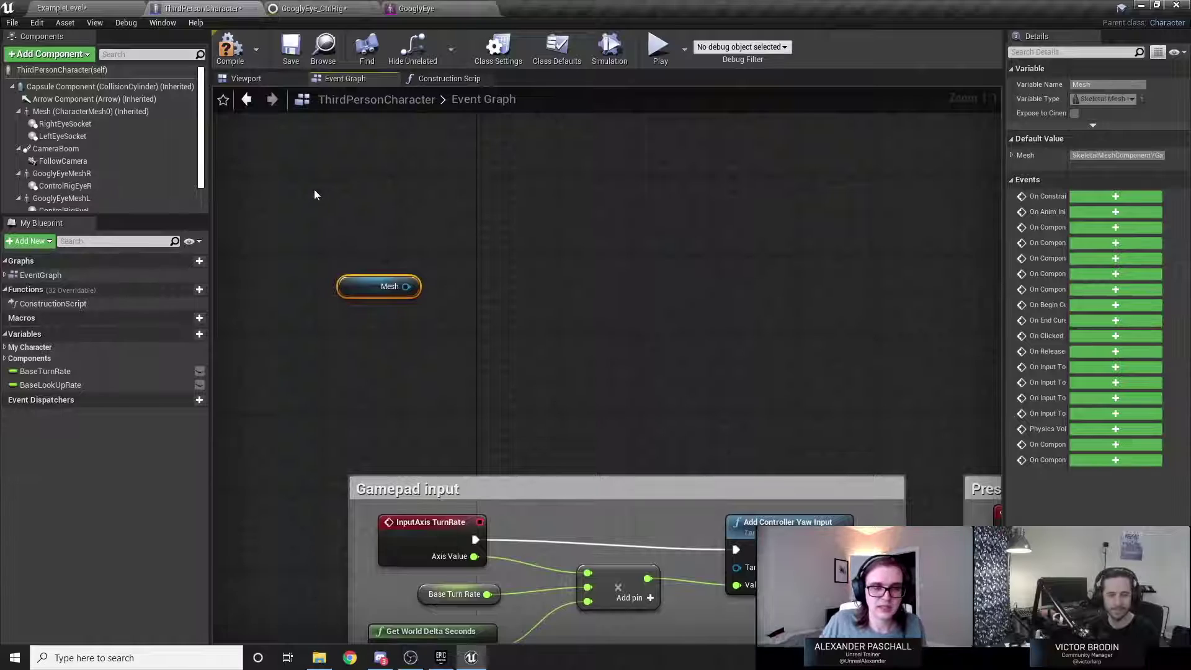
# Add an Event BeginPlay node above the Mesh reference in the Event Graph.
pyautogui.rightClick(315, 190)
pyautogui.write('begin')
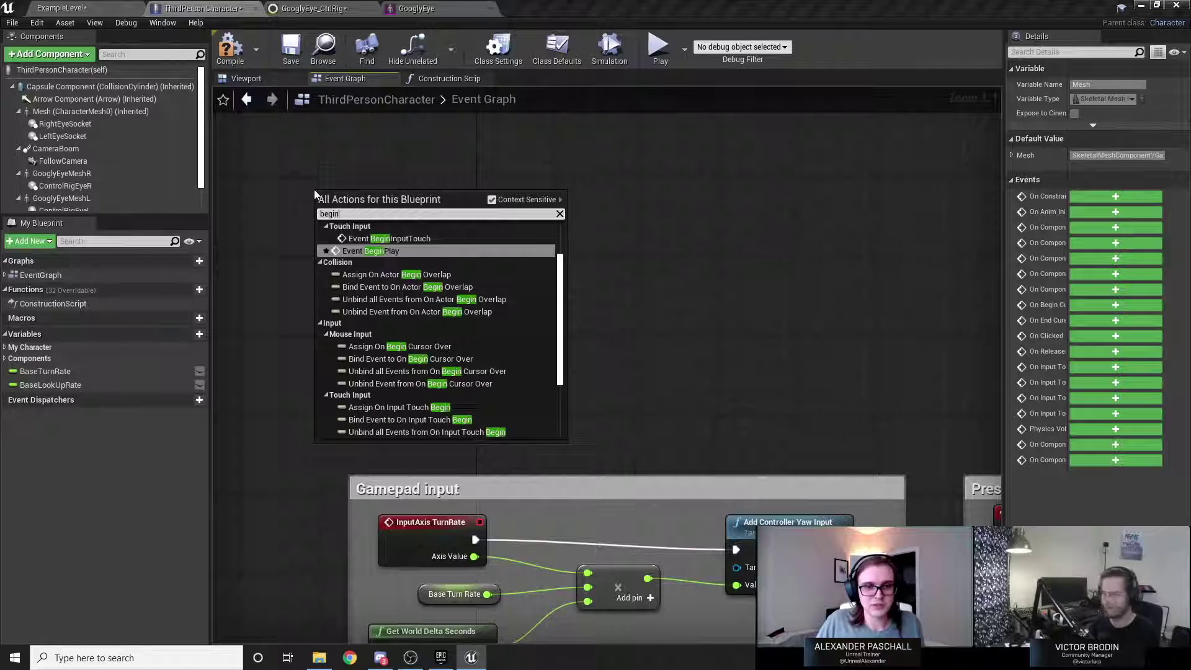
pyautogui.press('Return')
pyautogui.scroll(5, 403, 225)
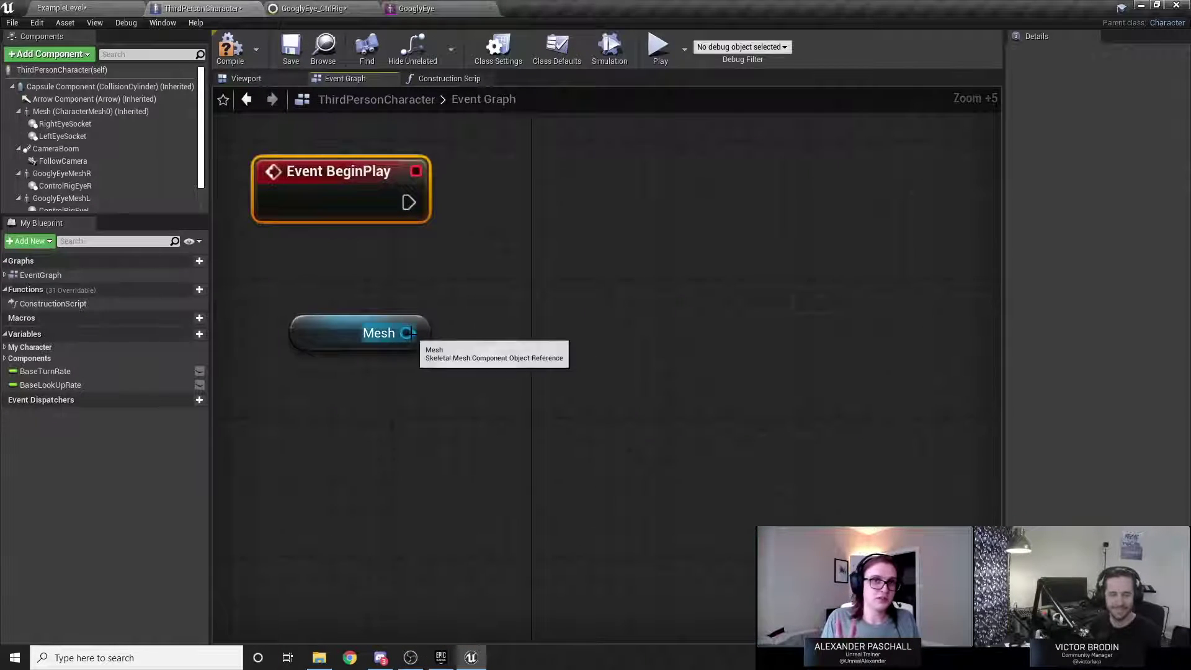
# Create a Set All Bodies Below Simulate Physics node from the Mesh reference and place it beside Event BeginPlay.
pyautogui.moveTo(408, 333); pyautogui.dragTo(575, 266)
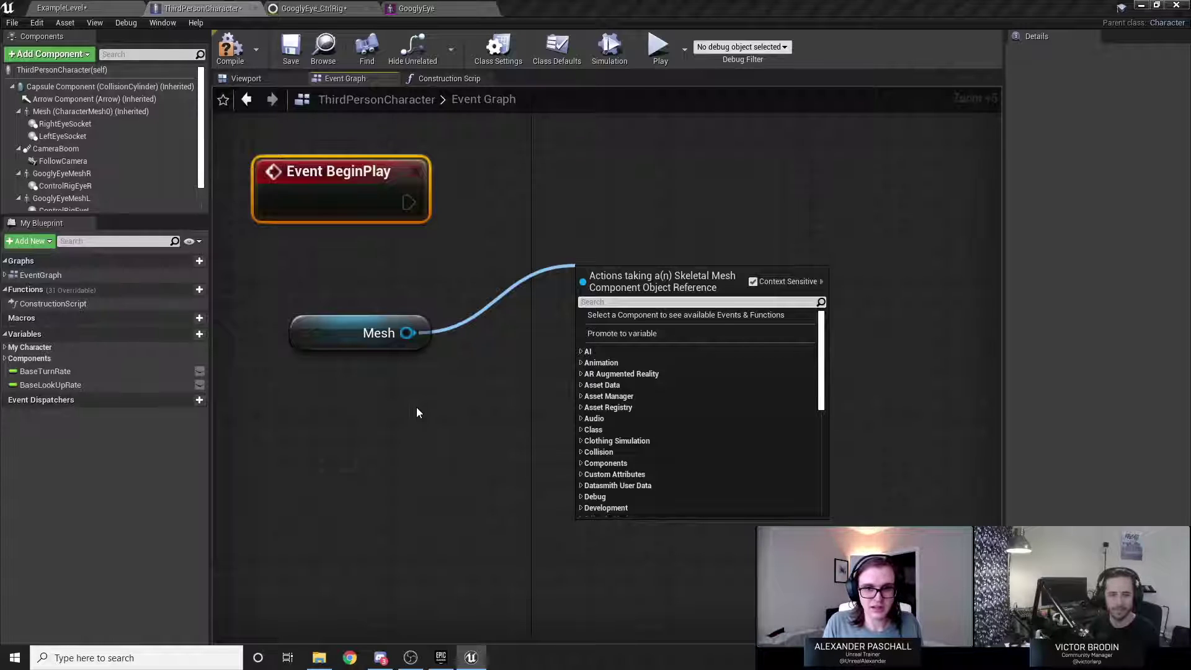
pyautogui.write('s')
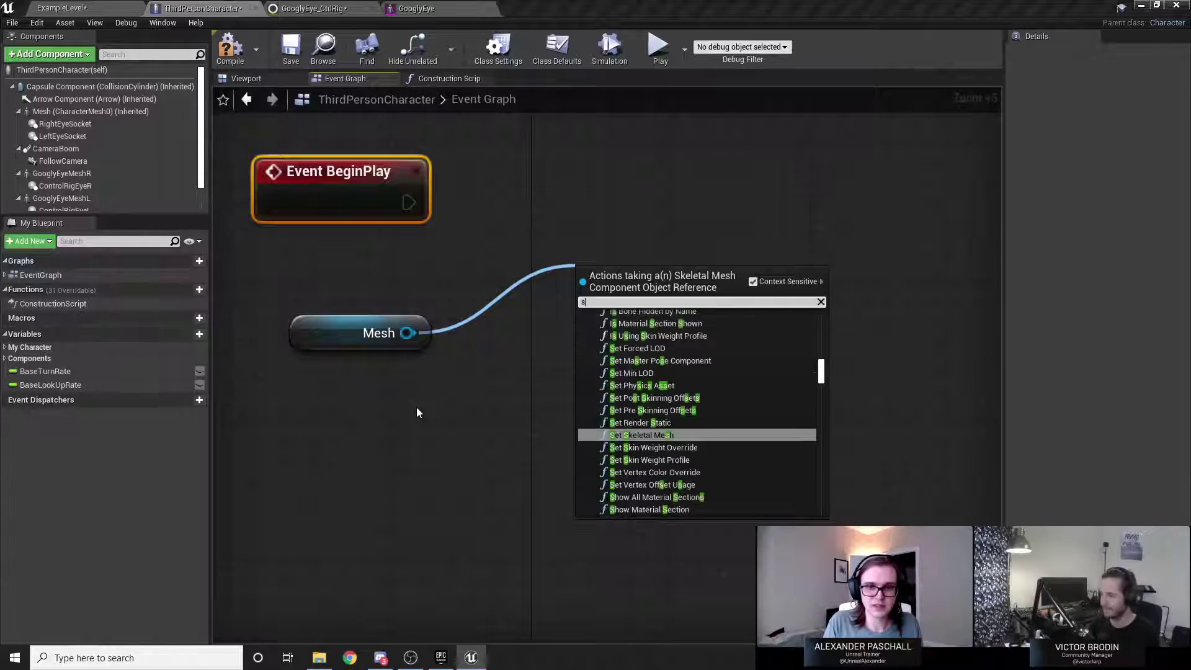
pyautogui.write('et all b')
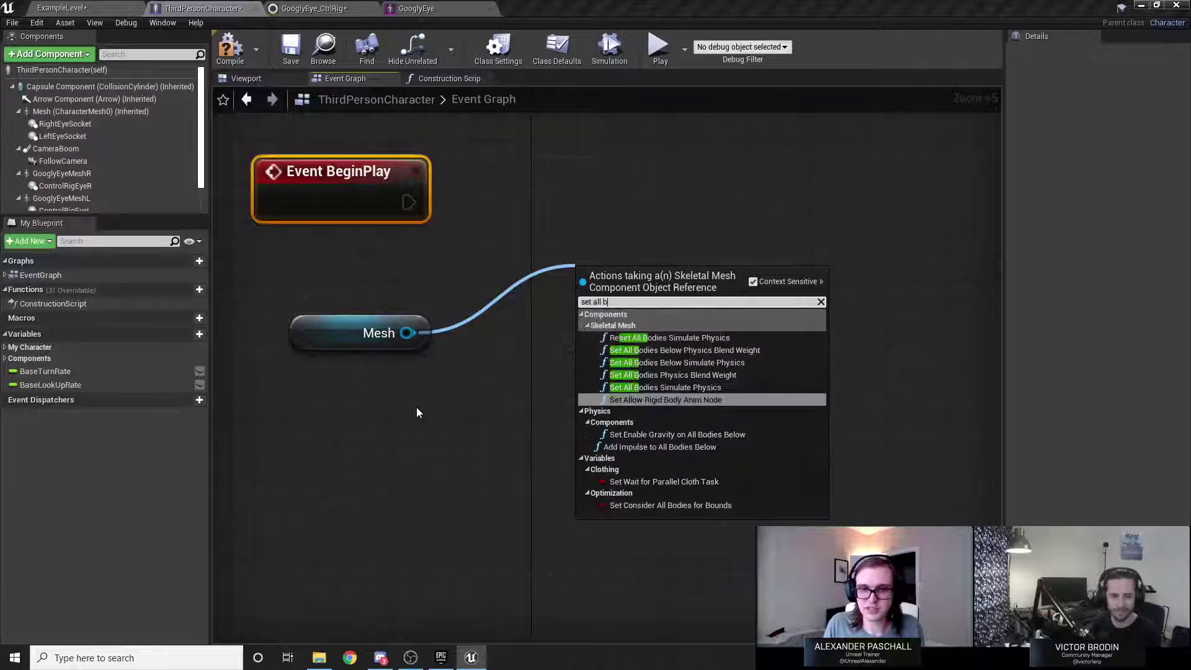
pyautogui.write('odies be')
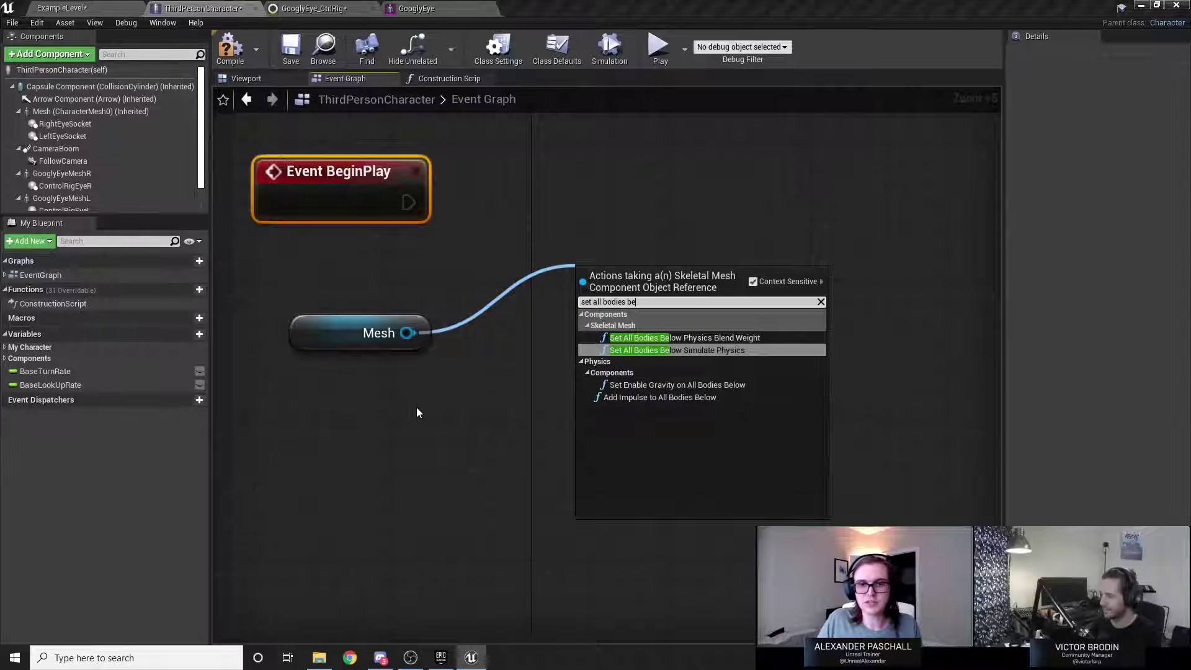
pyautogui.press('Return')
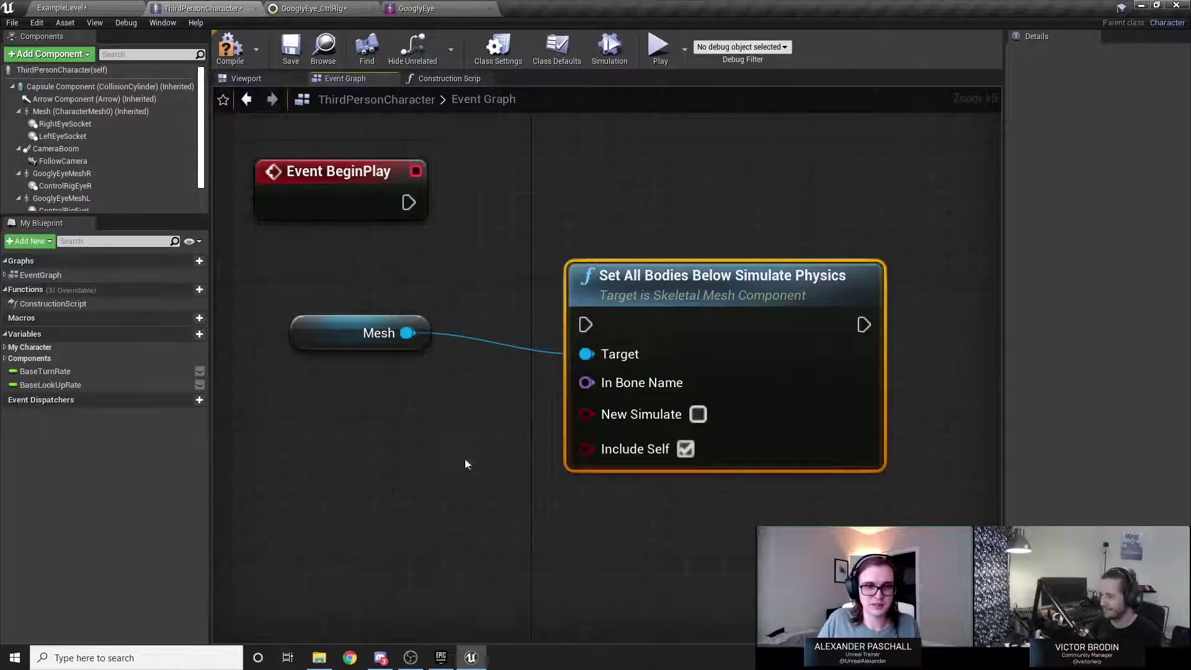
pyautogui.moveTo(775, 348); pyautogui.dragTo(680, 253)
pyautogui.moveTo(714, 320); pyautogui.dragTo(577, 352, button='right')
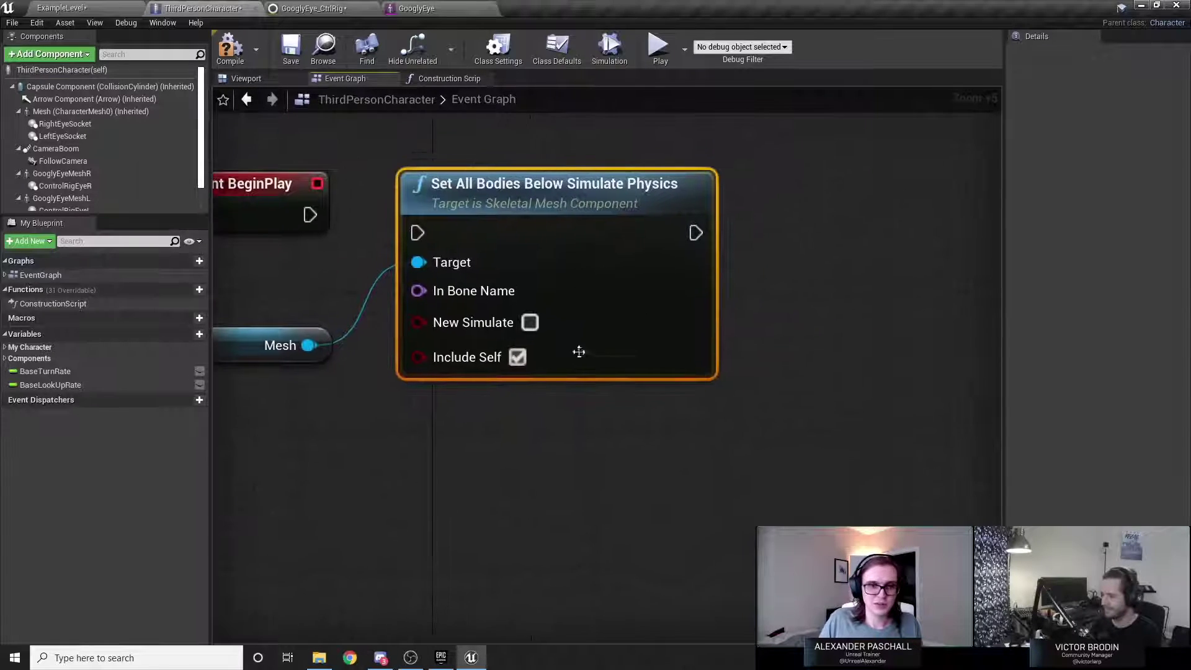
# Create a Set All Bodies Below Physics Blend Weight node from the Mesh reference and place it after the Simulate Physics node.
pyautogui.scroll(-1, 438, 411)
pyautogui.moveTo(316, 347); pyautogui.dragTo(393, 511)
pyautogui.write('set')
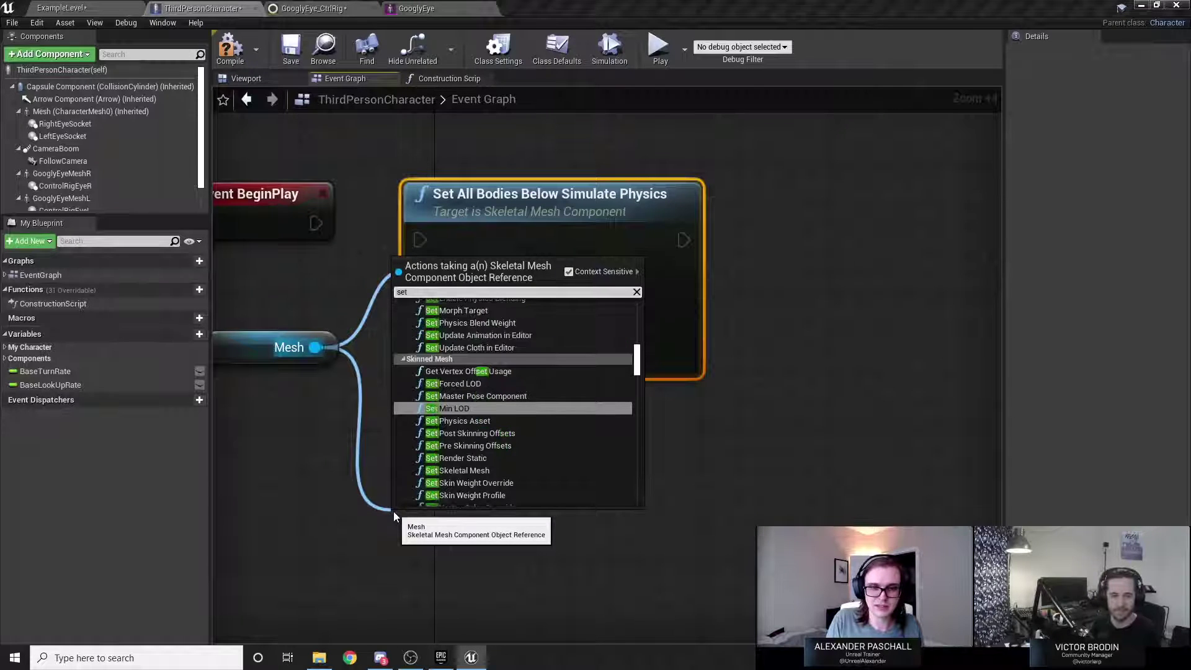
pyautogui.write(' all bode')
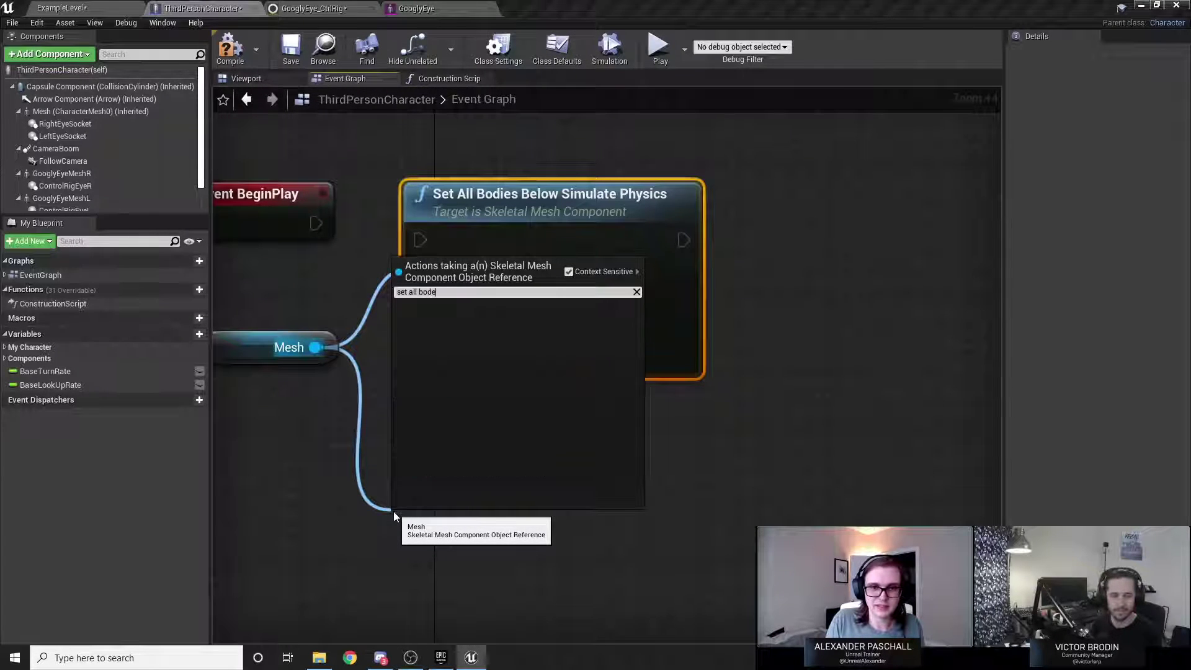
pyautogui.press('BackSpace')
pyautogui.write('ies')
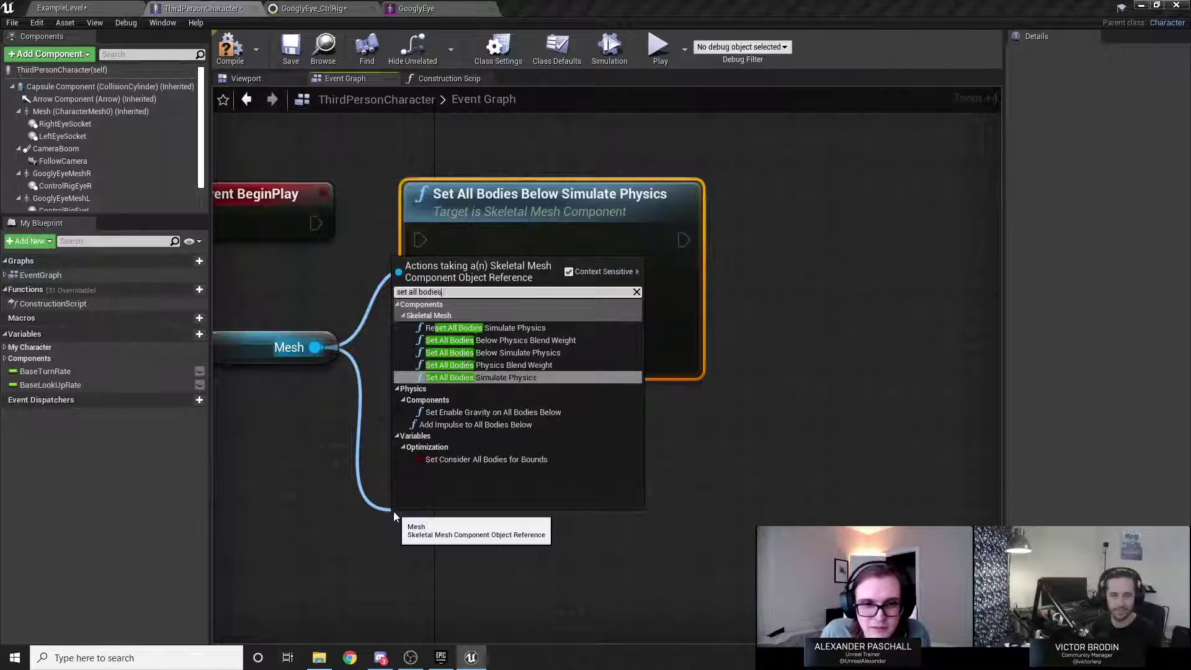
pyautogui.write(' ble')
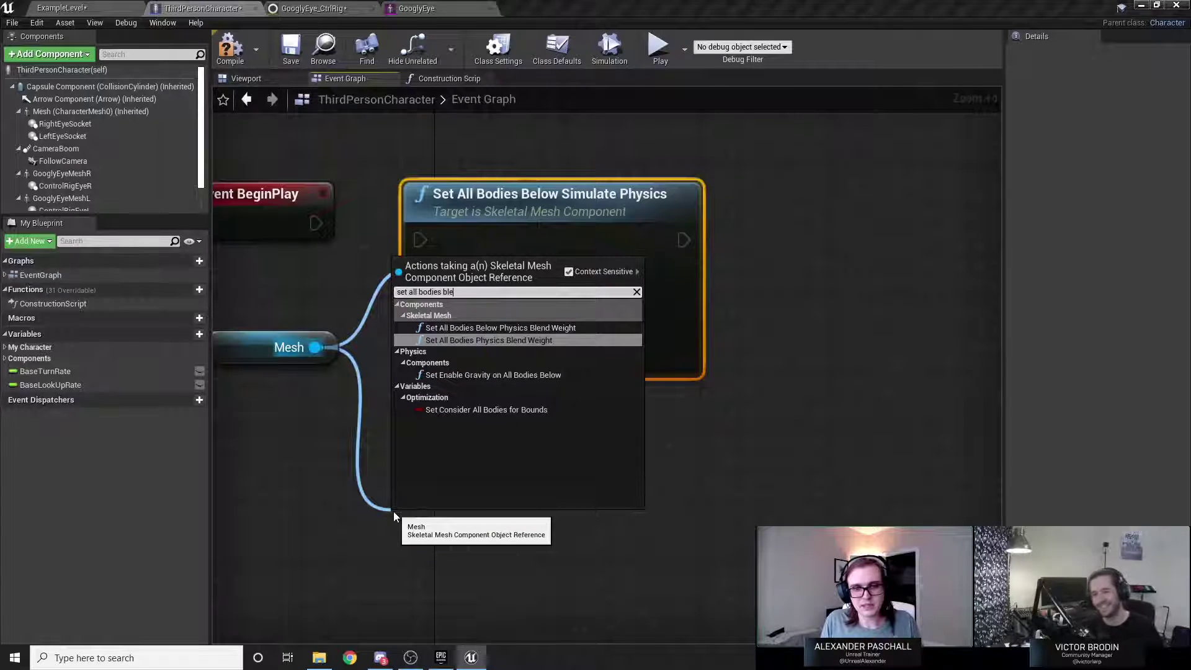
pyautogui.press('Up')
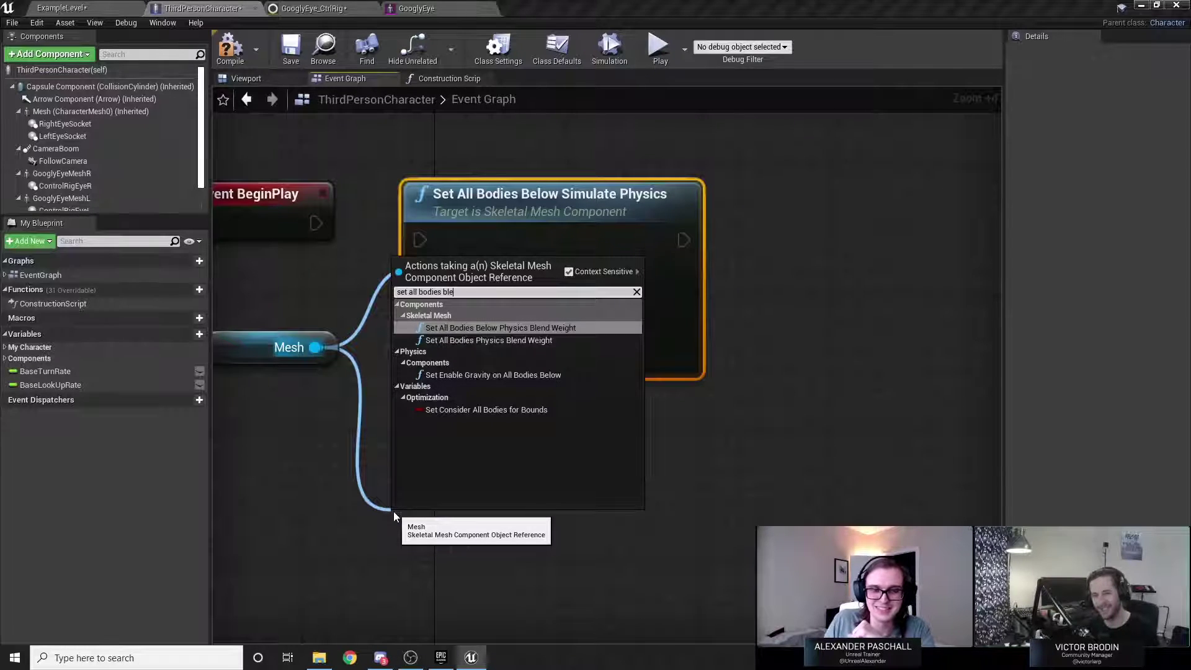
pyautogui.press('Return')
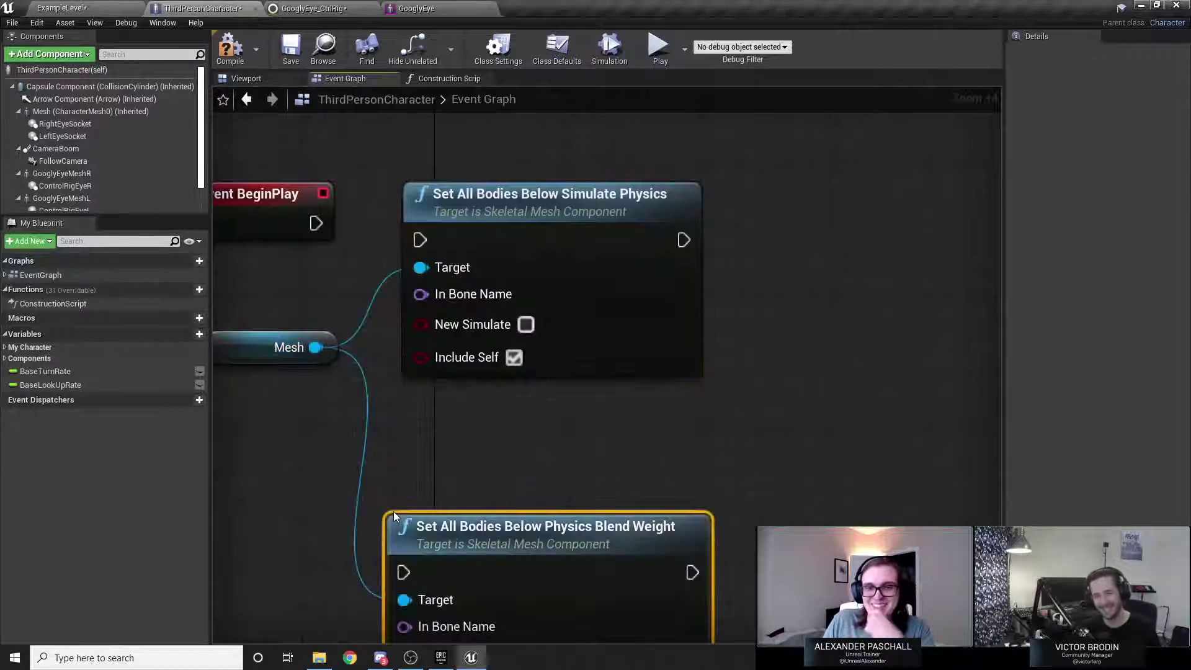
pyautogui.moveTo(489, 522); pyautogui.dragTo(822, 193)
pyautogui.scroll(-2, 564, 403)
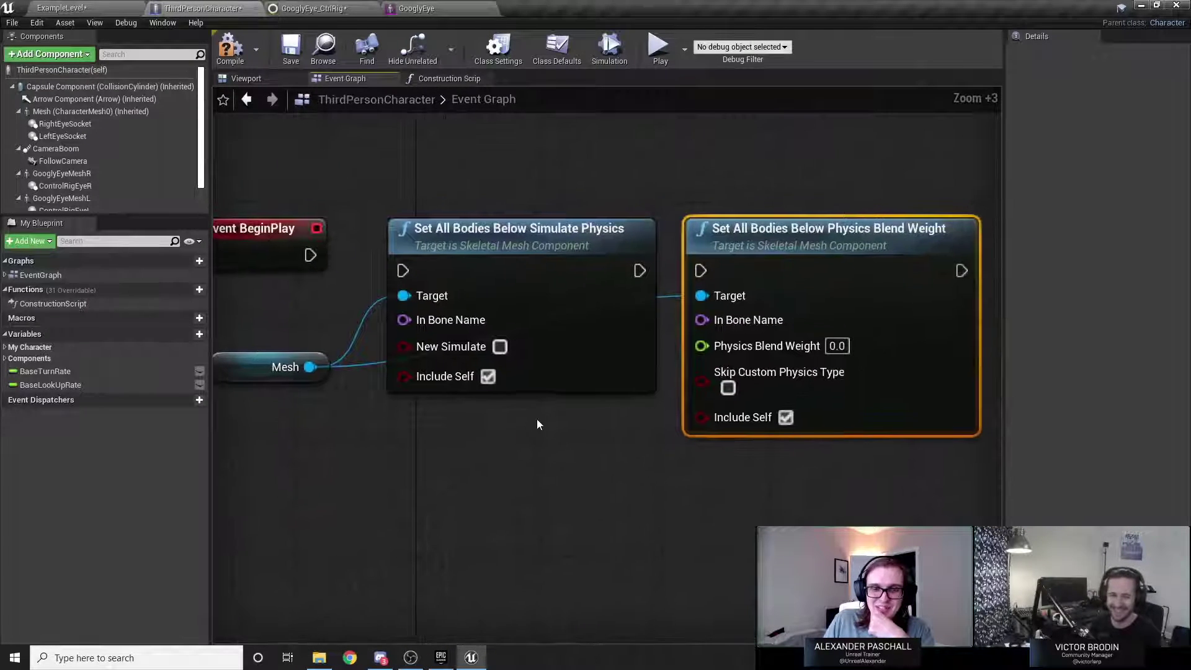
# Wire Event BeginPlay's execution through Simulate Physics into Physics Blend Weight, and line the event node up with them.
pyautogui.moveTo(327, 270); pyautogui.dragTo(415, 284)
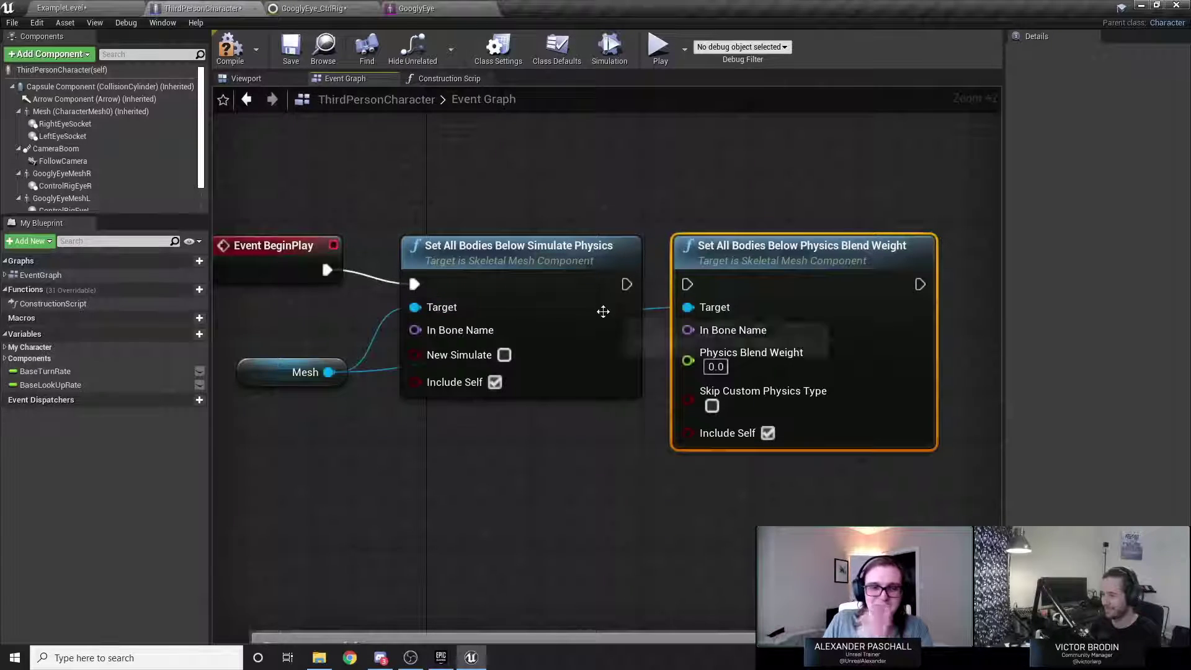
pyautogui.moveTo(627, 284); pyautogui.dragTo(687, 283)
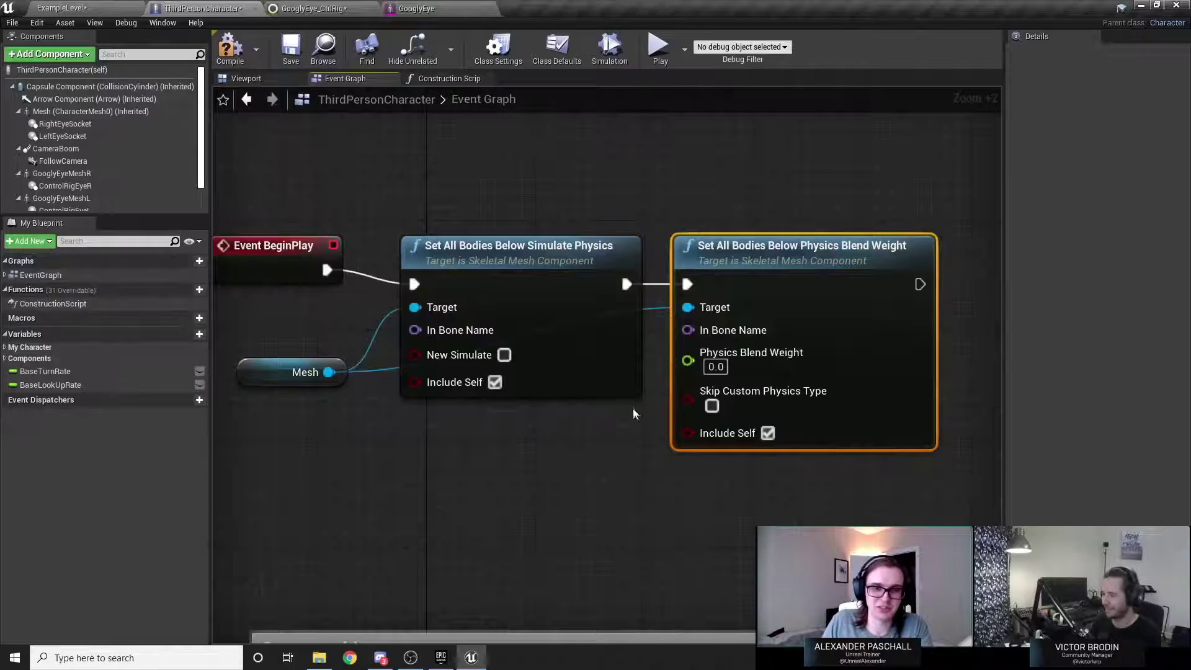
pyautogui.moveTo(287, 268); pyautogui.dragTo(301, 282)
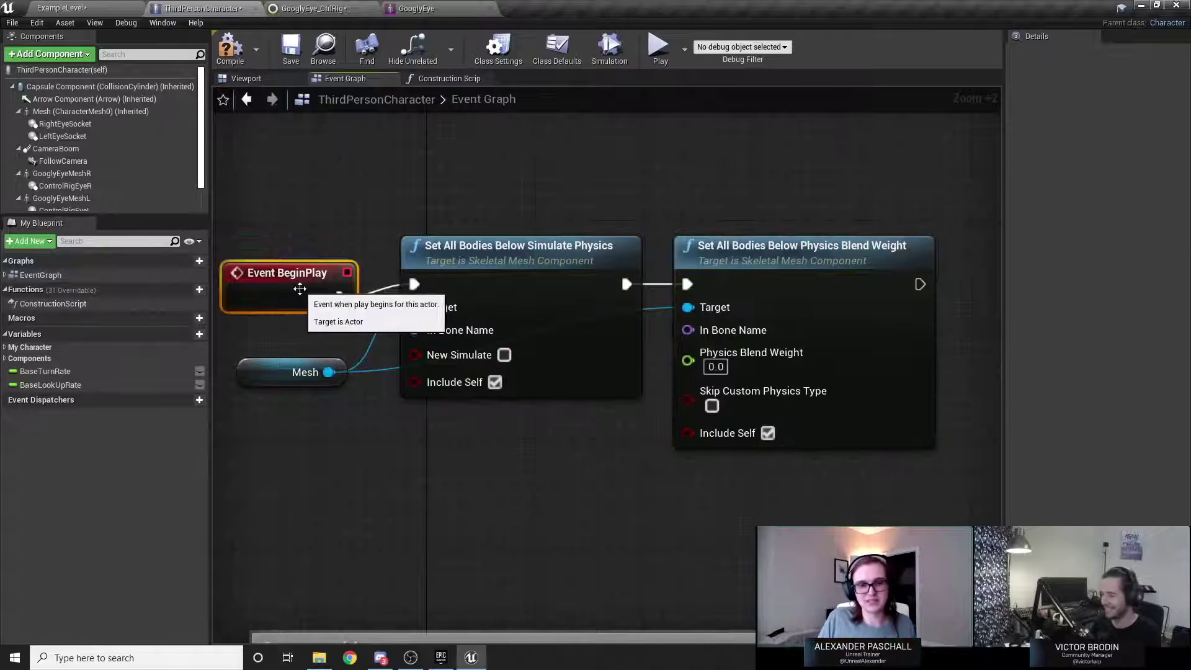
pyautogui.moveTo(442, 189); pyautogui.dragTo(797, 485)
pyautogui.click(558, 457)
# Add a Make Literal Name node with the value spine_01 and connect it to In Bone Name on both physics nodes.
pyautogui.moveTo(412, 330); pyautogui.dragTo(398, 389)
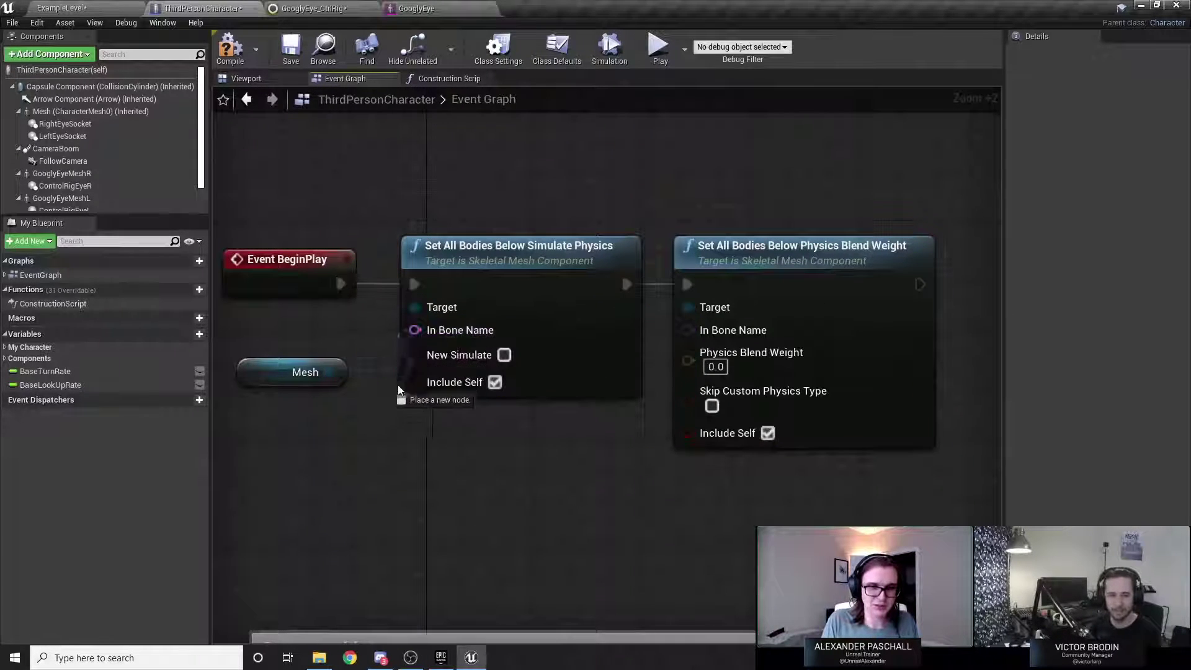
pyautogui.moveTo(334, 454); pyautogui.dragTo(335, 455)
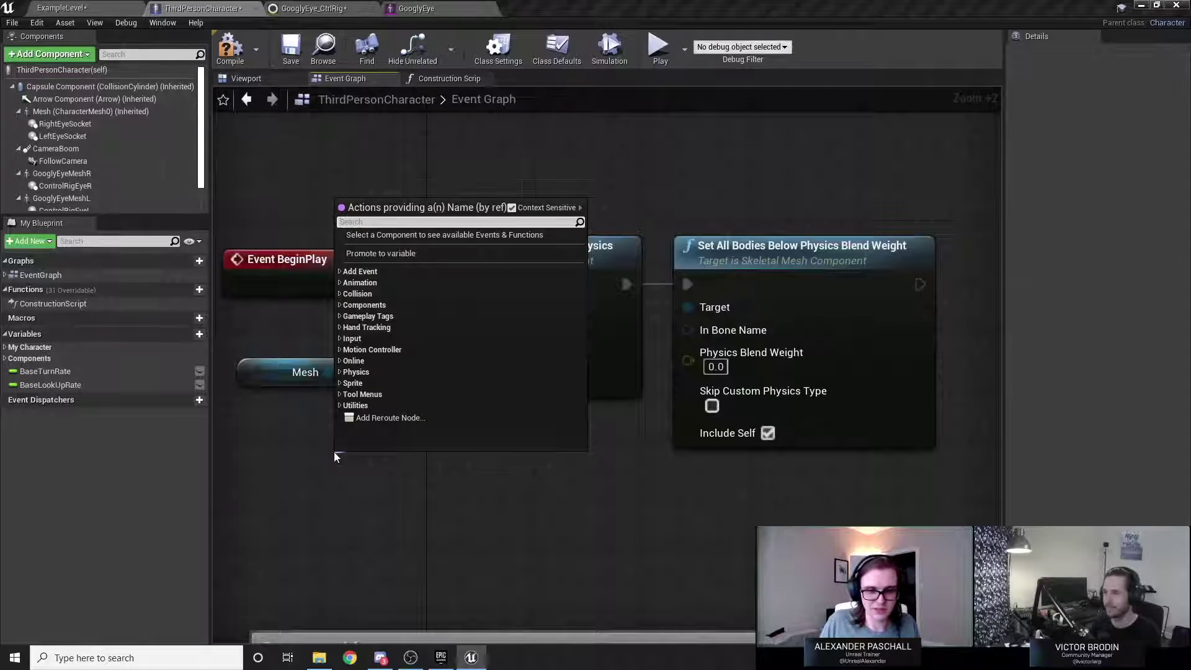
pyautogui.write('make literal name')
pyautogui.press('Return')
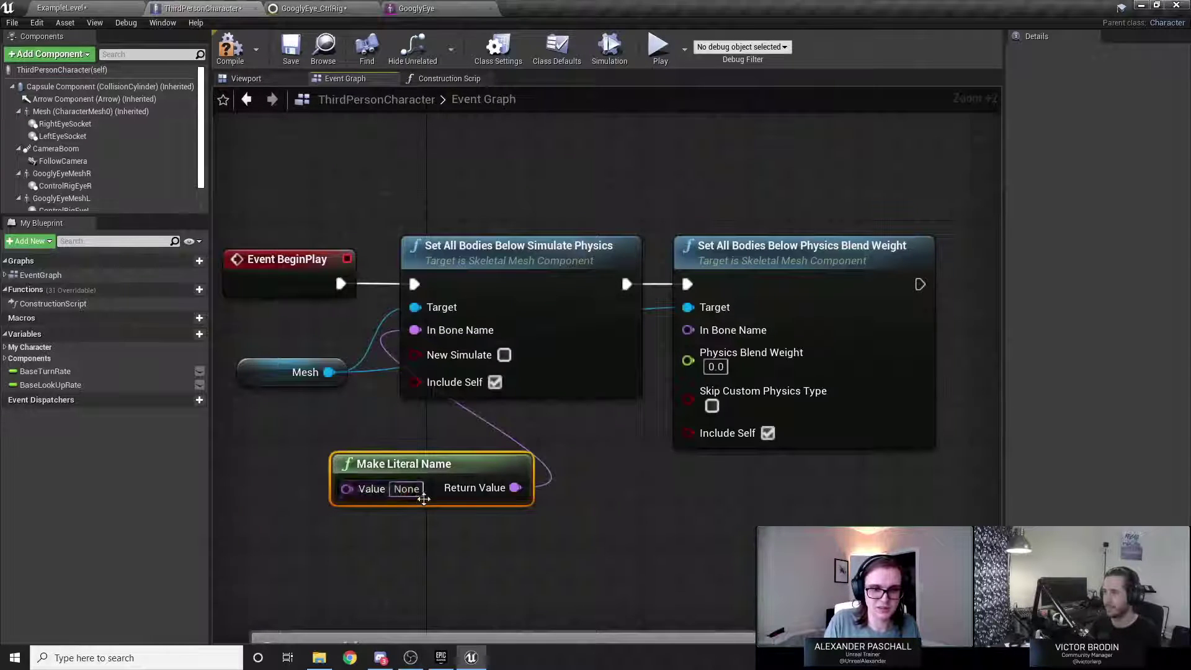
pyautogui.write('spine')
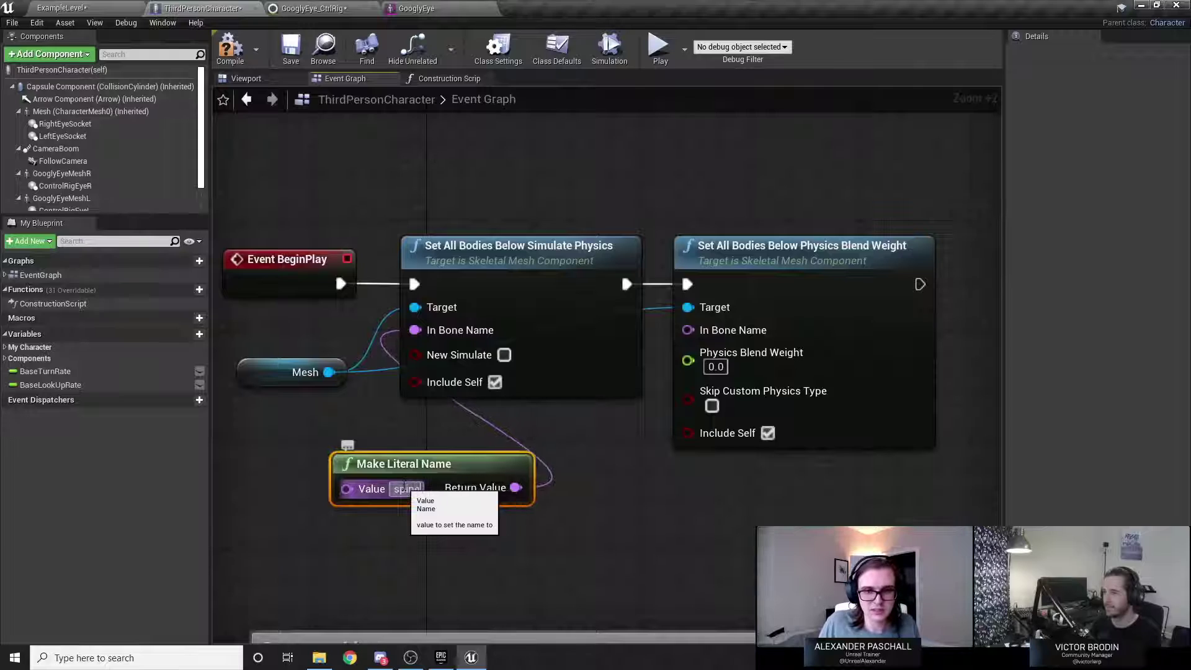
pyautogui.write('_01')
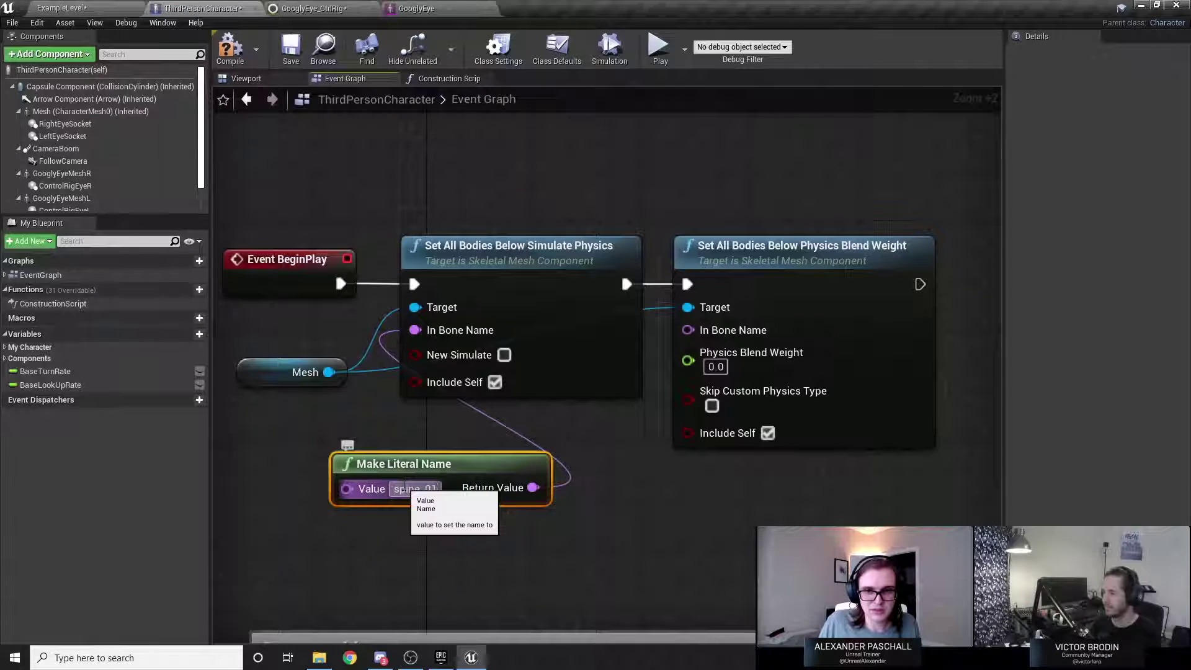
pyautogui.moveTo(472, 464); pyautogui.dragTo(687, 330)
# Enable New Simulate, set Physics Blend Weight to 0.2, and tuck the Make Literal Name node under the Mesh reference.
pyautogui.click(504, 355)
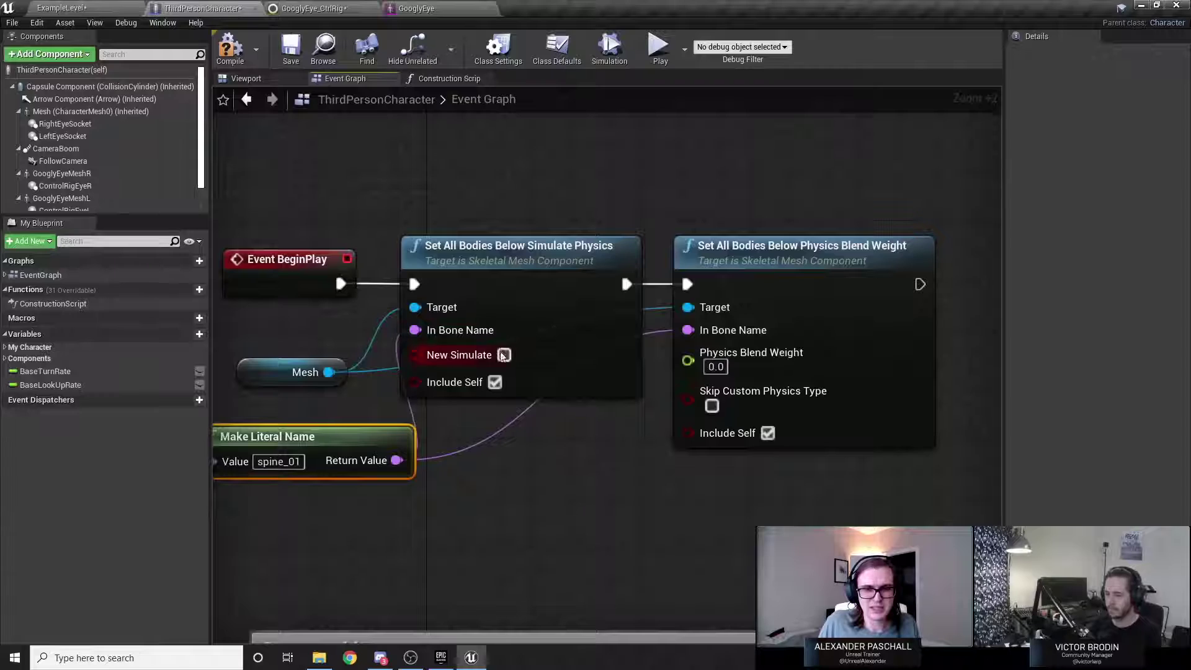
pyautogui.click(715, 367)
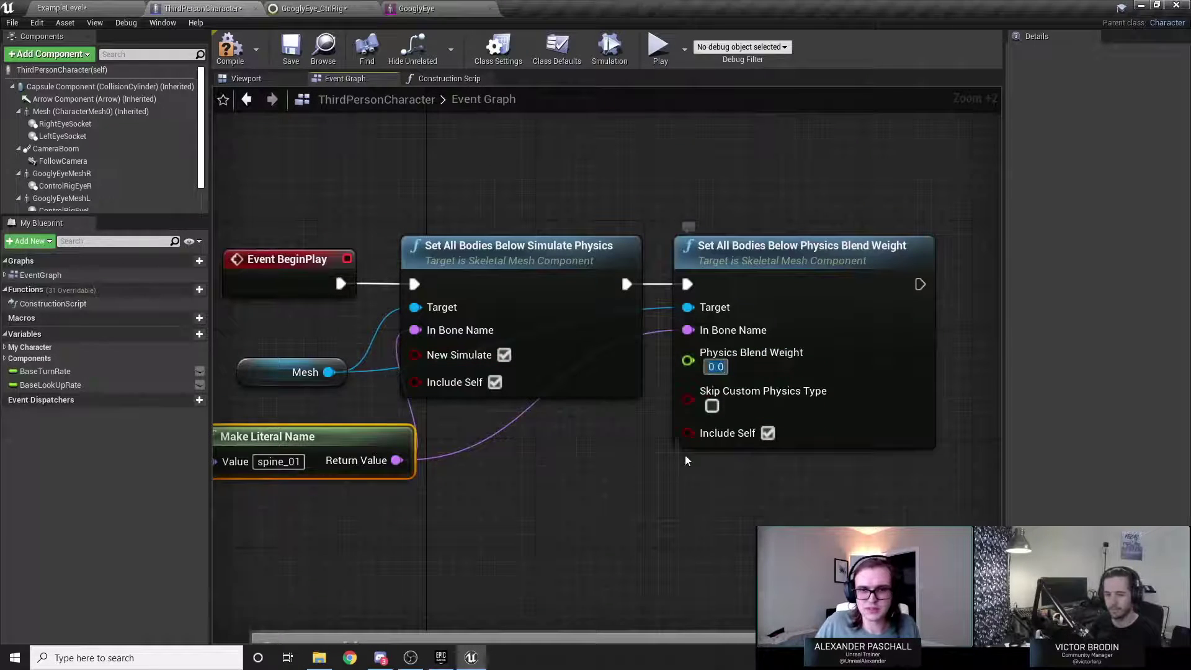
pyautogui.write('0.2')
pyautogui.press('Return')
pyautogui.click(634, 460)
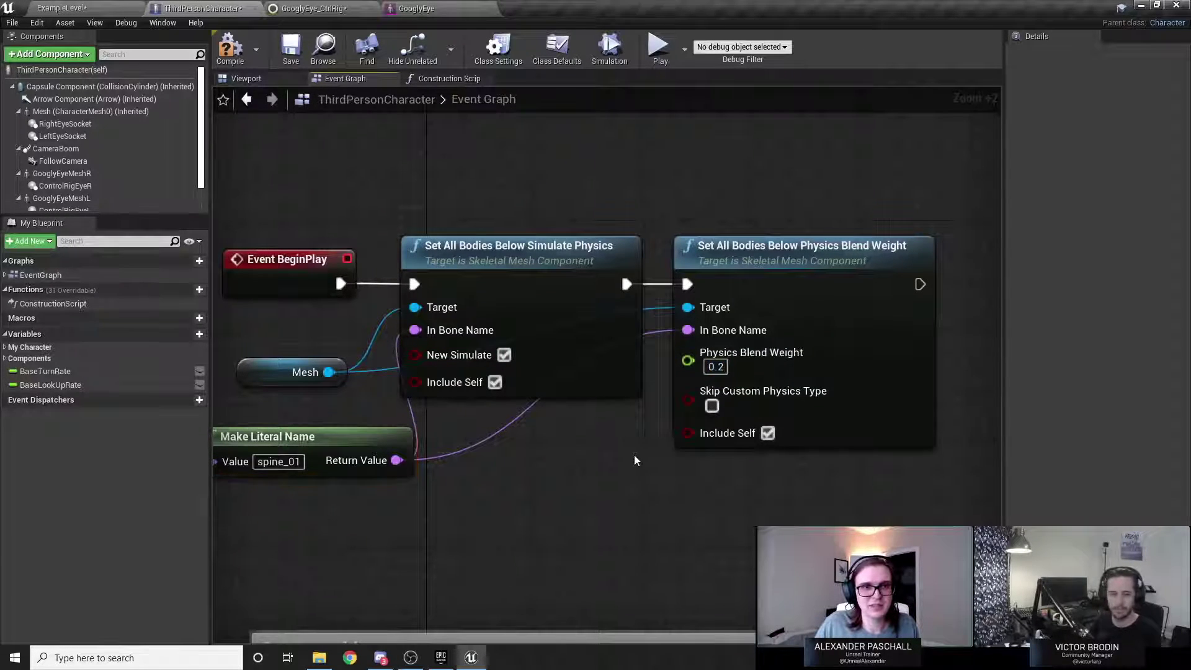
pyautogui.moveTo(393, 433); pyautogui.dragTo(337, 408)
pyautogui.scroll(-1, 459, 428)
pyautogui.moveTo(459, 429); pyautogui.dragTo(525, 459, button='right')
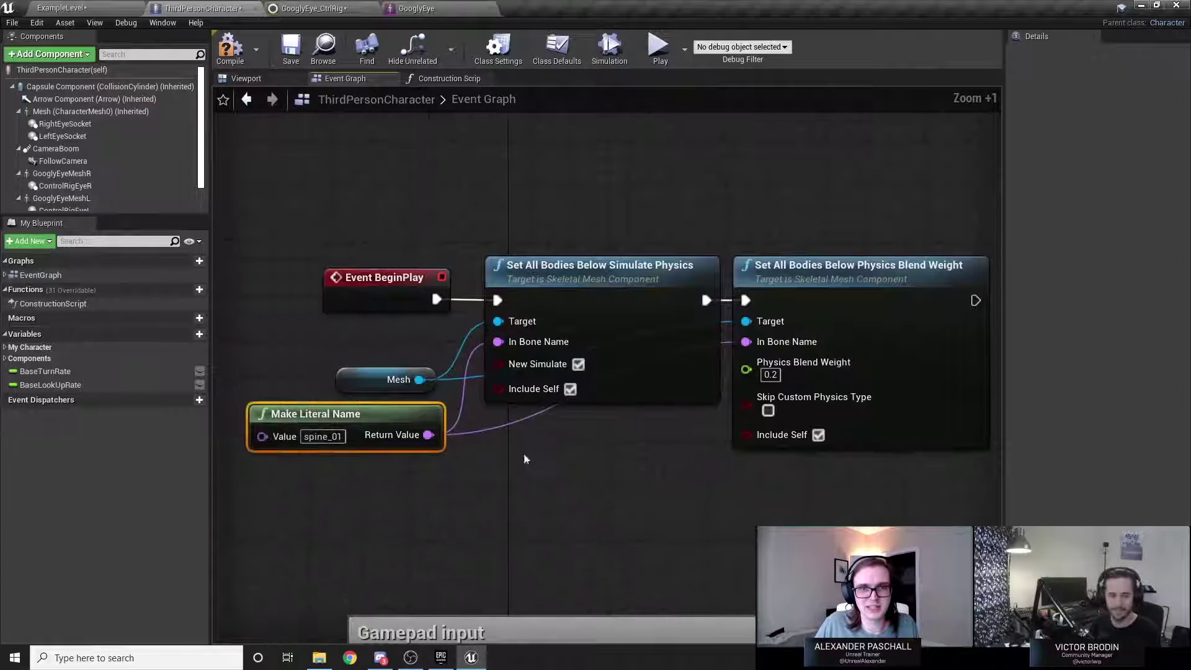
# Compile the blueprint and play ExampleLevel briefly to test the character's physics and googly eyes.
pyautogui.click(245, 60)
pyautogui.click(86, 6)
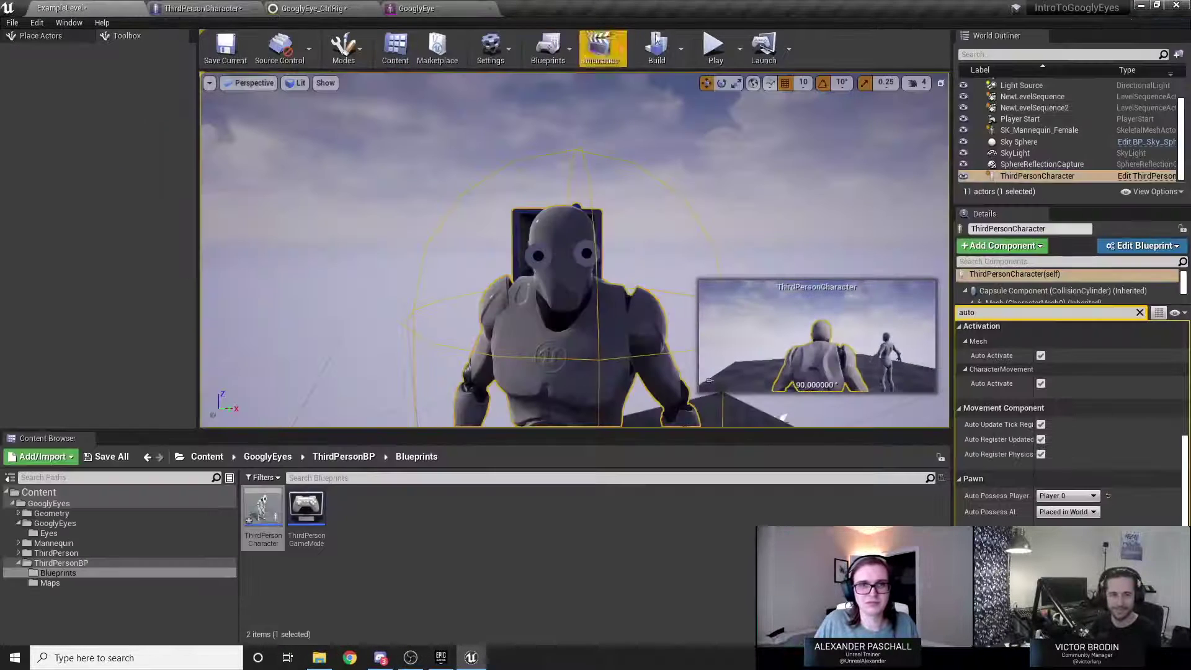
pyautogui.click(720, 43)
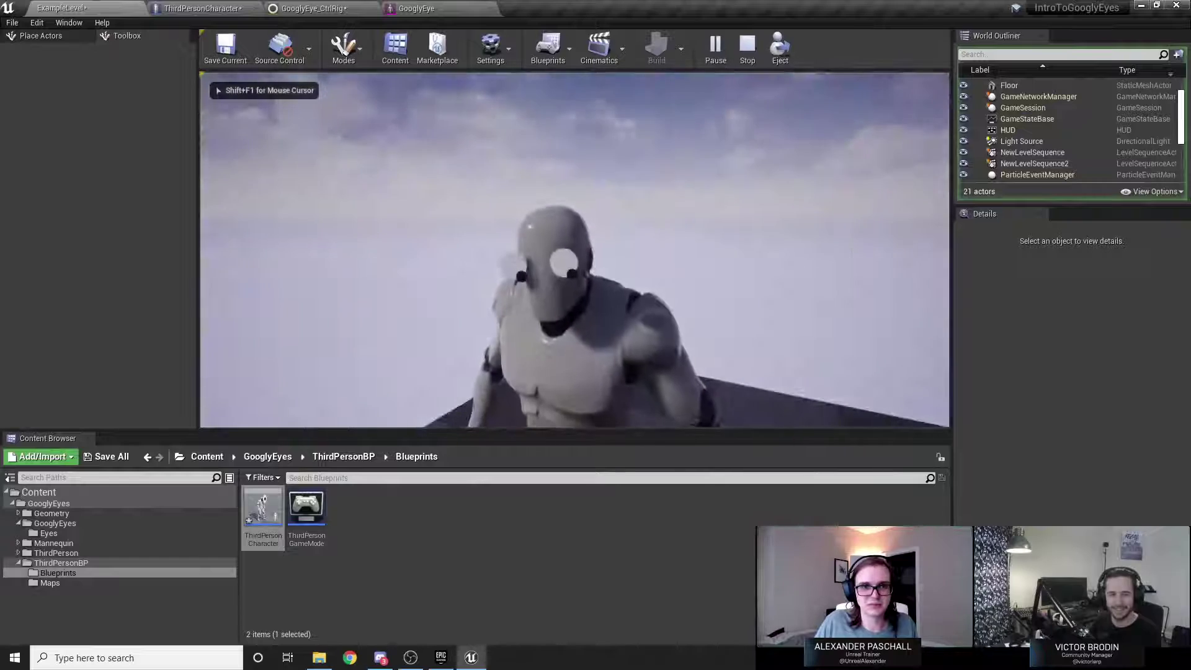
pyautogui.press('Escape')
# Open the SK_Mannequin mesh used by ThirdPersonCharacter's Mesh component and locate the spine_01 bone in its skeleton hierarchy.
pyautogui.click(366, 8)
pyautogui.click(416, 8)
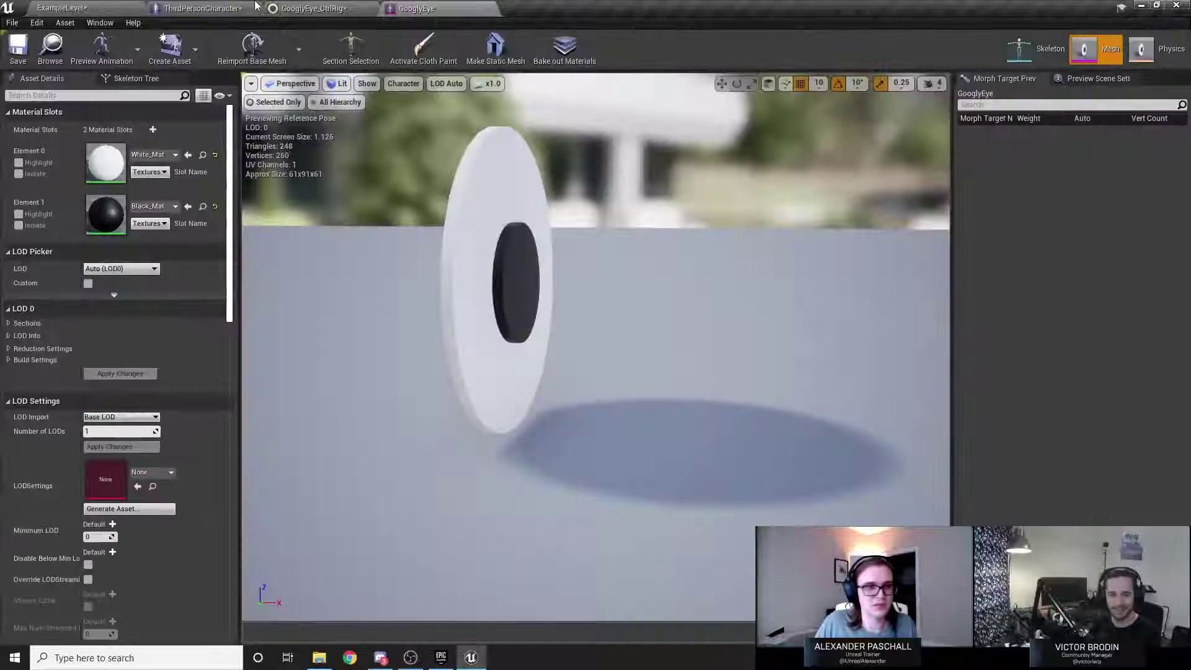
pyautogui.click(199, 8)
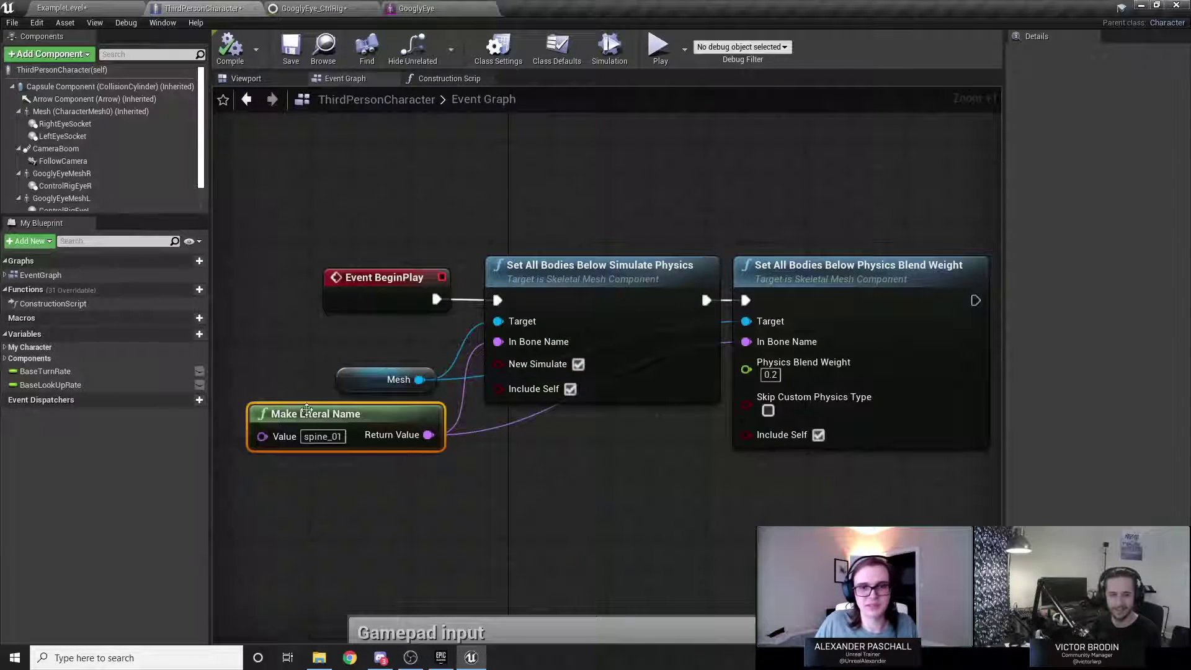
pyautogui.click(339, 9)
pyautogui.click(200, 8)
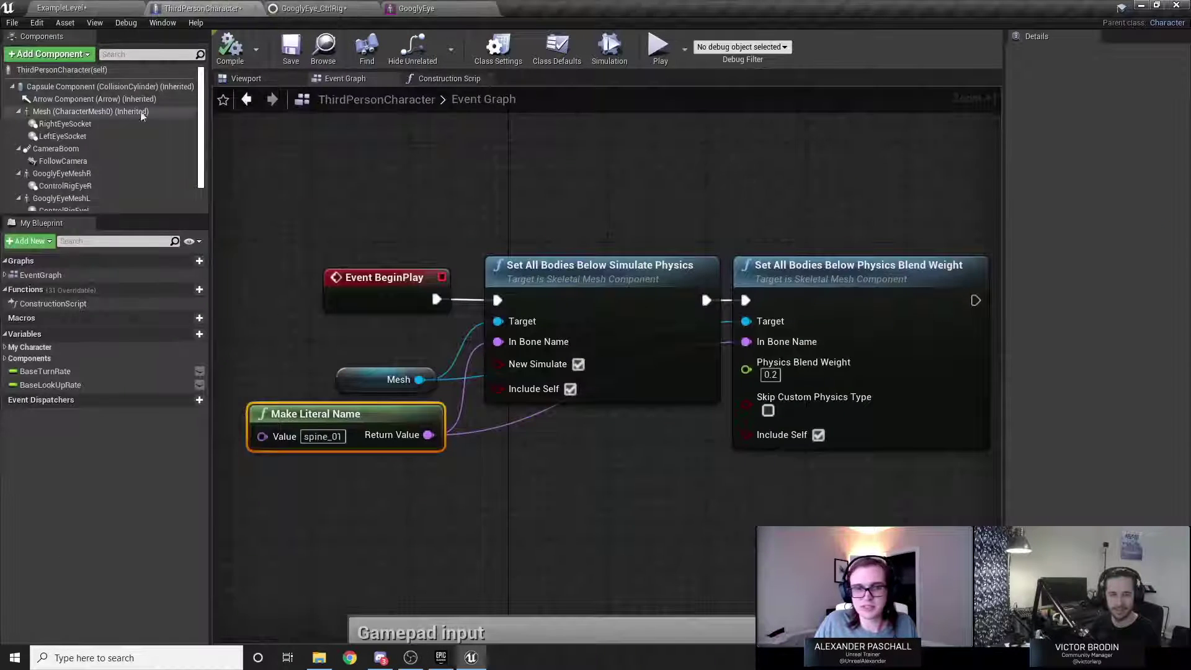
pyautogui.click(74, 112)
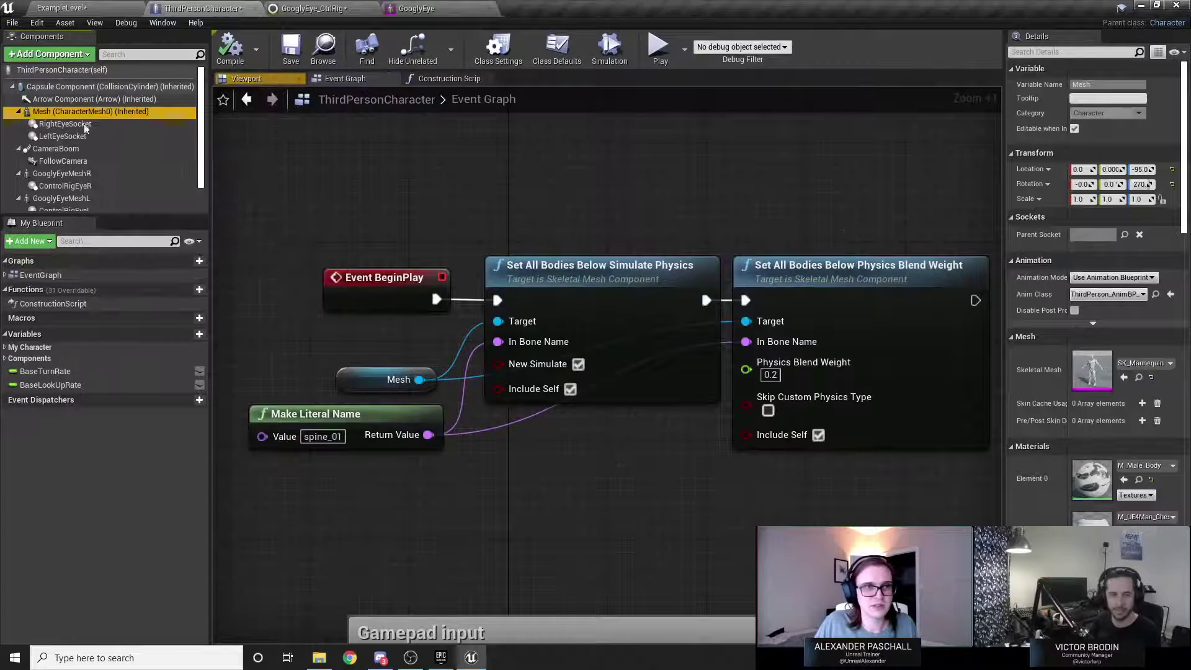
pyautogui.doubleClick(1092, 369)
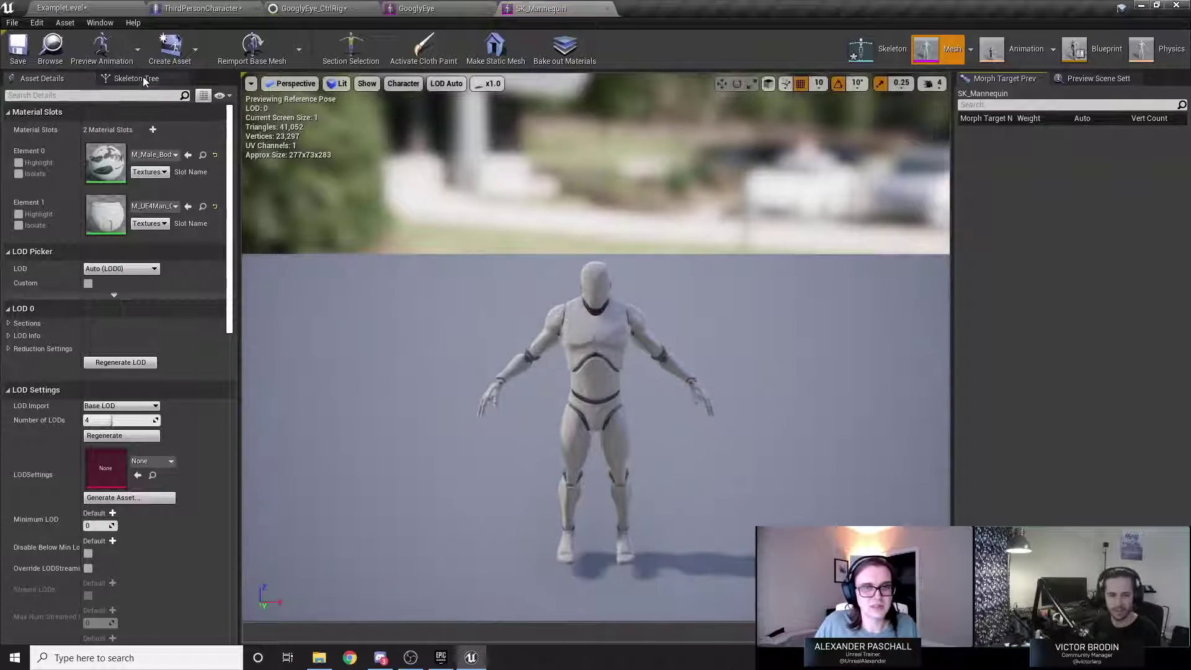
pyautogui.click(142, 78)
pyautogui.click(75, 133)
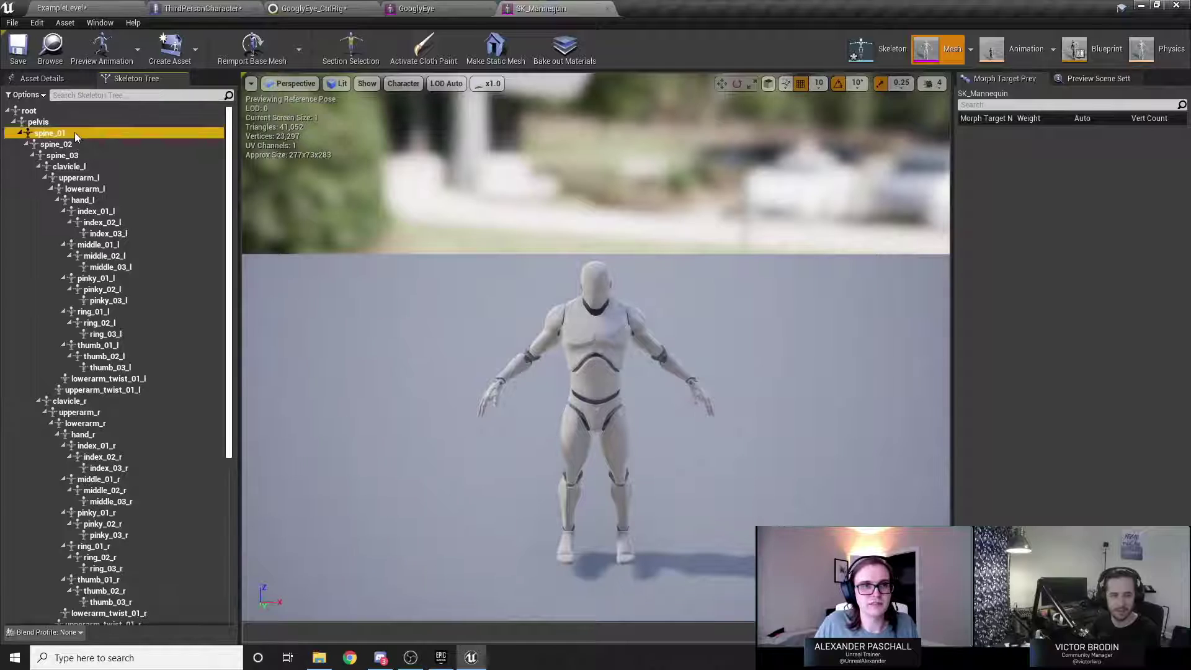
# Close the SK_Mannequin editor, return to ThirdPersonCharacter's event graph and set Physics Blend Weight to 0.5.
pyautogui.click(606, 8)
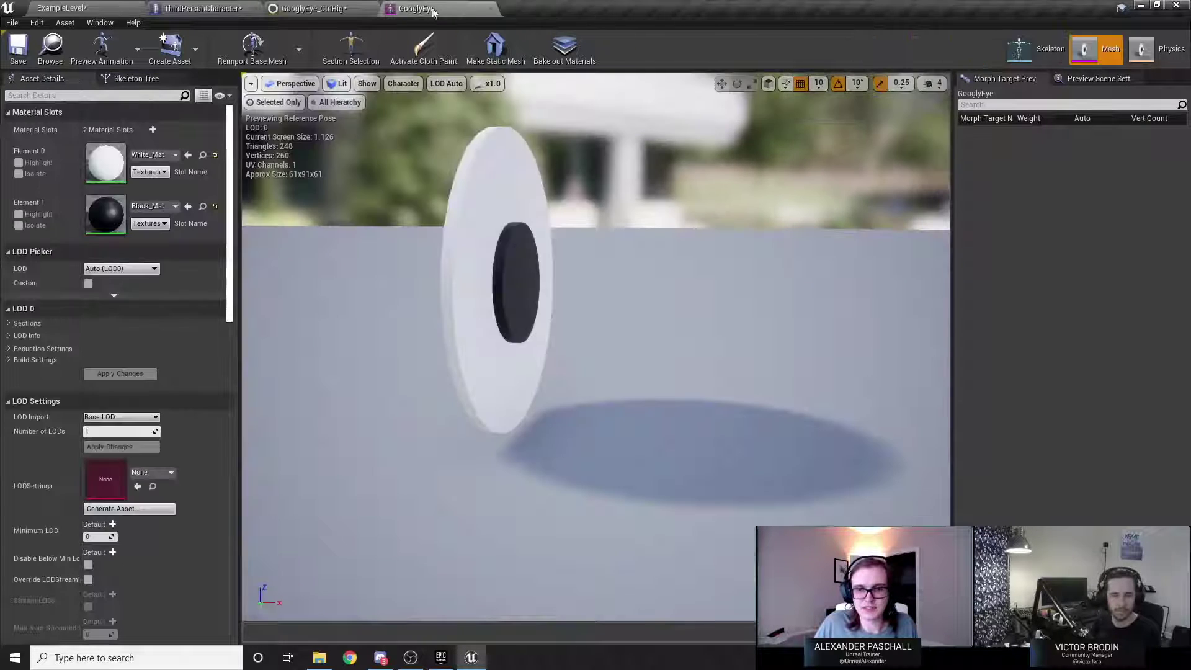
pyautogui.click(202, 8)
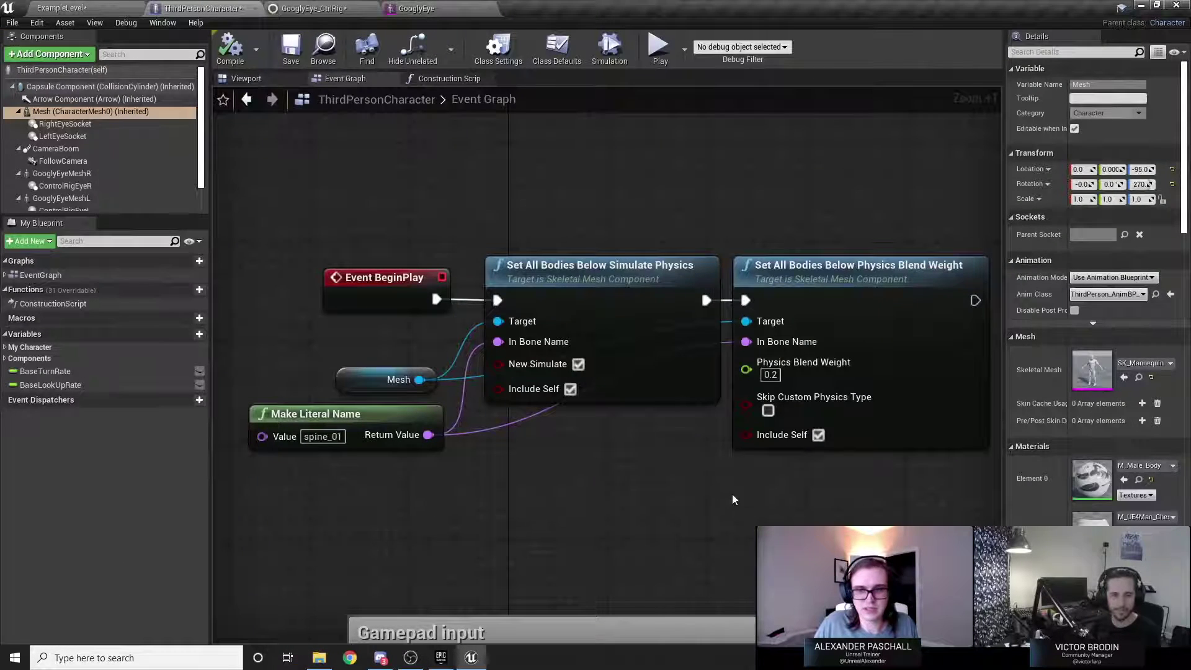
pyautogui.scroll(-1, 734, 500)
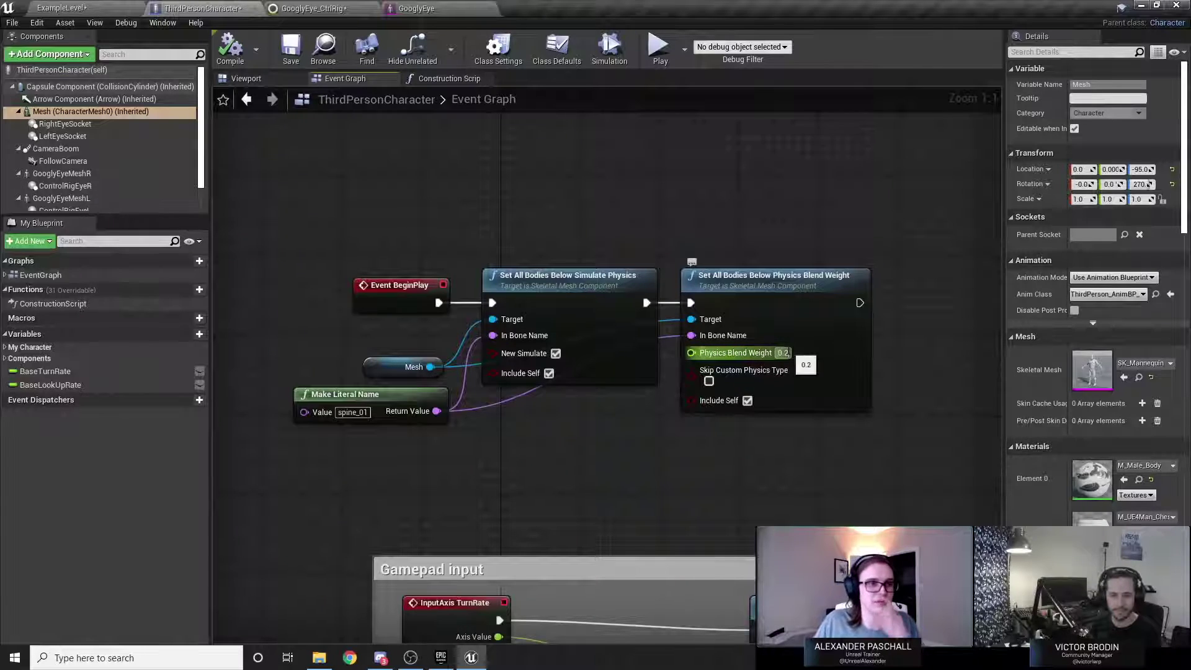
pyautogui.press('BackSpace')
pyautogui.write('5')
pyautogui.press('Return')
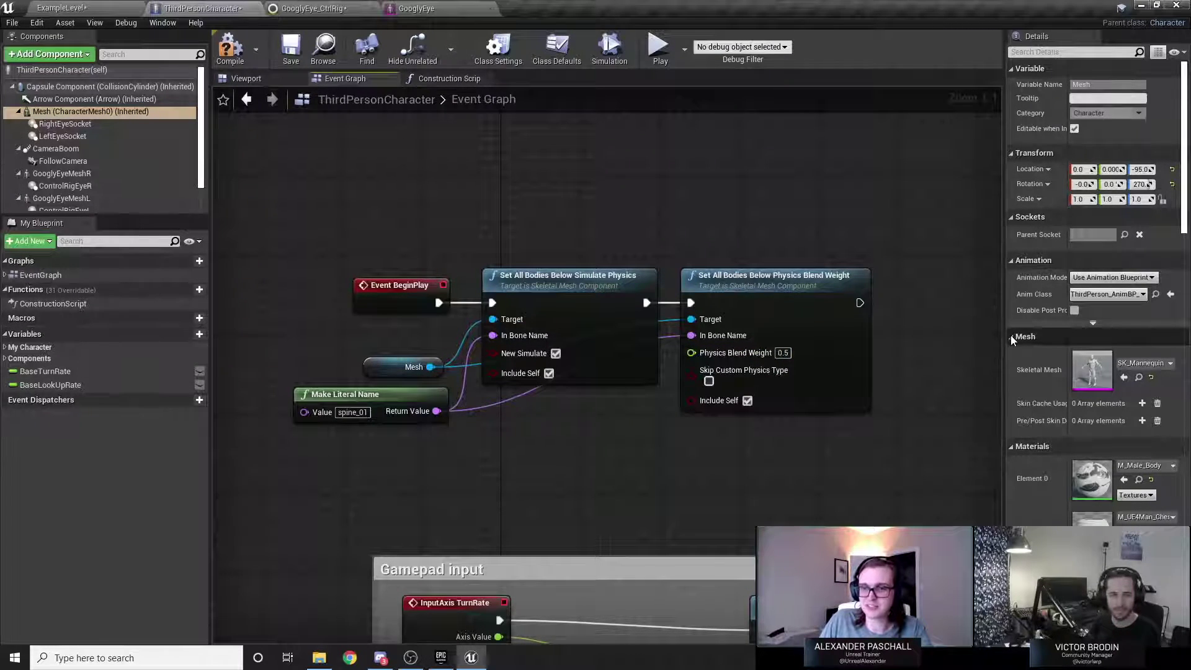
# Set the Mesh component's Collision Presets to Ragdoll, then compile and save the ThirdPersonCharacter blueprint.
pyautogui.scroll(-3, 1054, 352)
pyautogui.scroll(-8, 1062, 356)
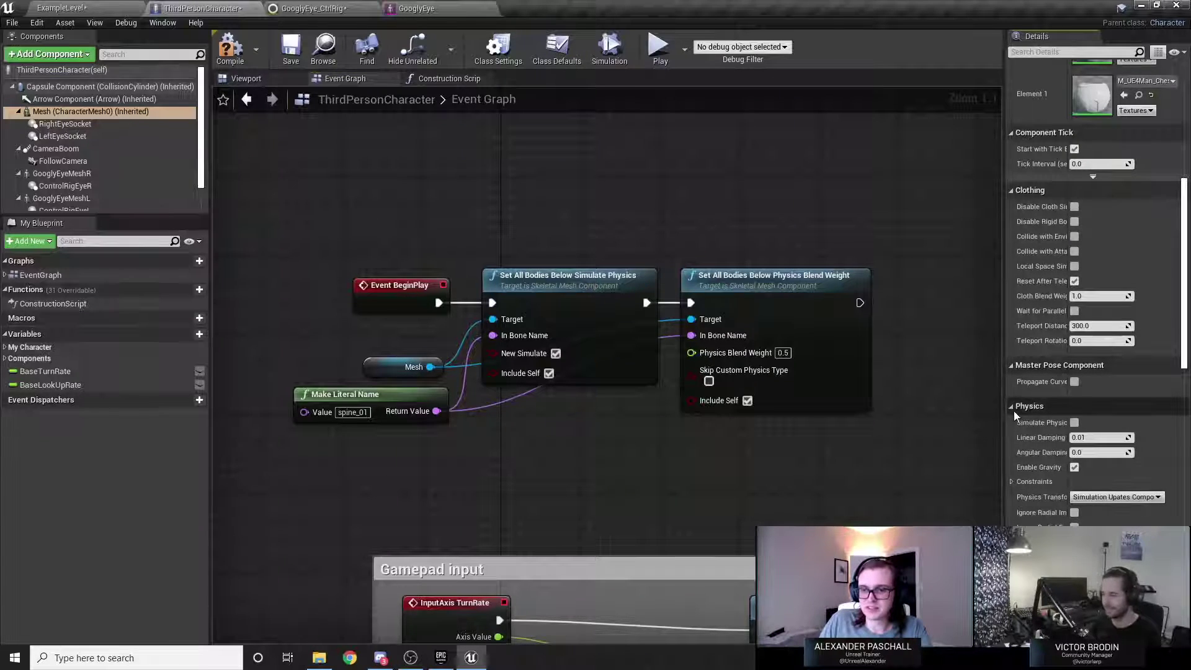
pyautogui.moveTo(1003, 406); pyautogui.dragTo(889, 415)
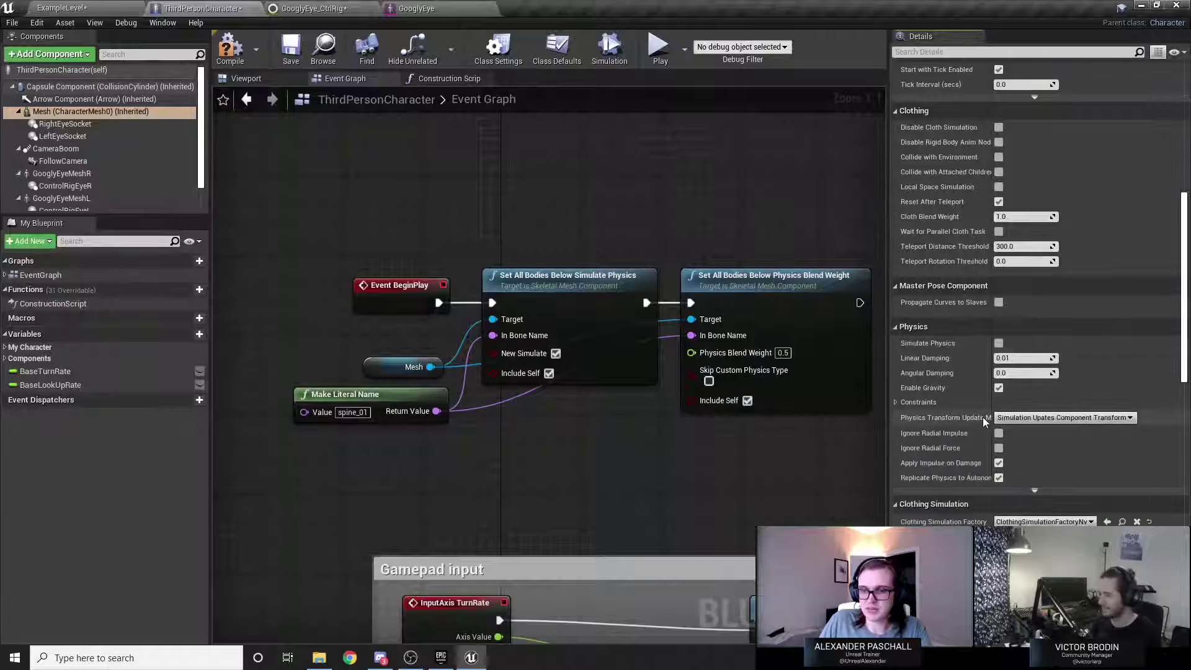
pyautogui.scroll(-5, 983, 417)
pyautogui.click(1002, 521)
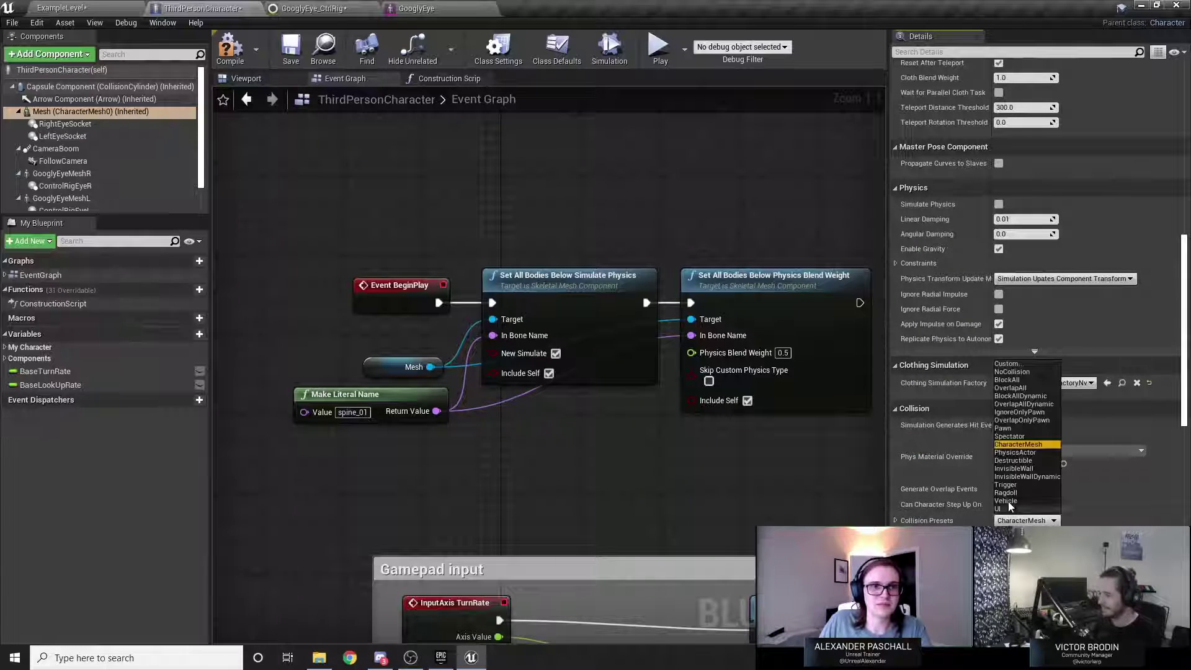
pyautogui.click(1006, 492)
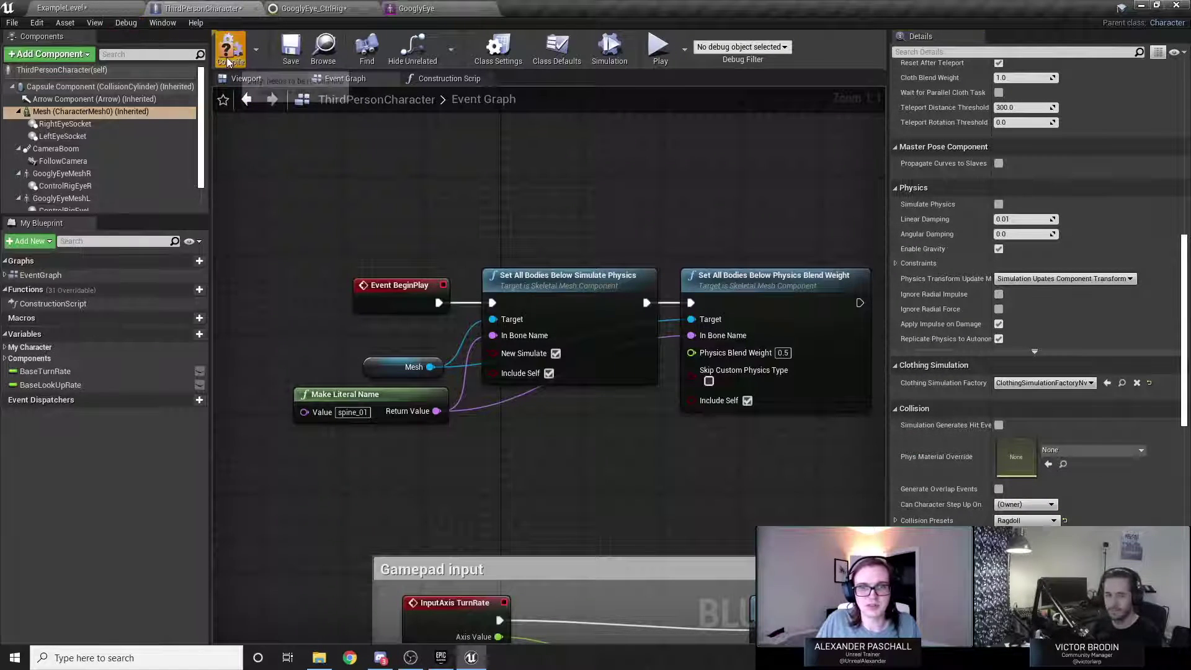
pyautogui.click(293, 48)
# Play ExampleLevel briefly to test the character's upper-body physics, then stop the session.
pyautogui.click(107, 6)
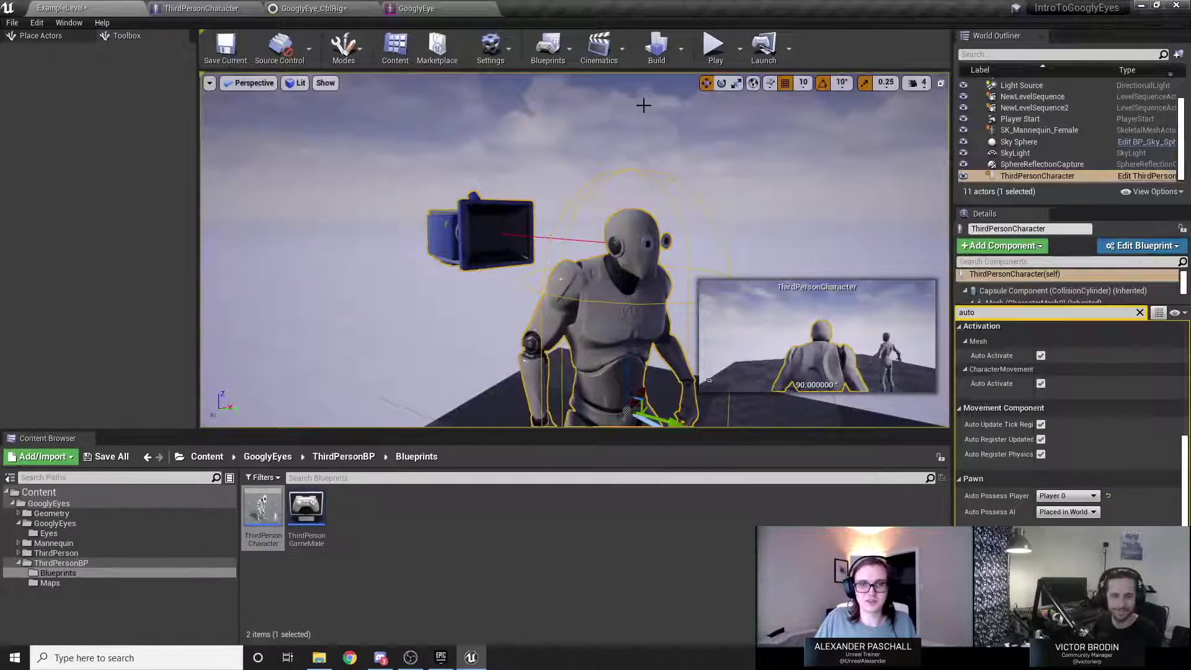
pyautogui.click(707, 48)
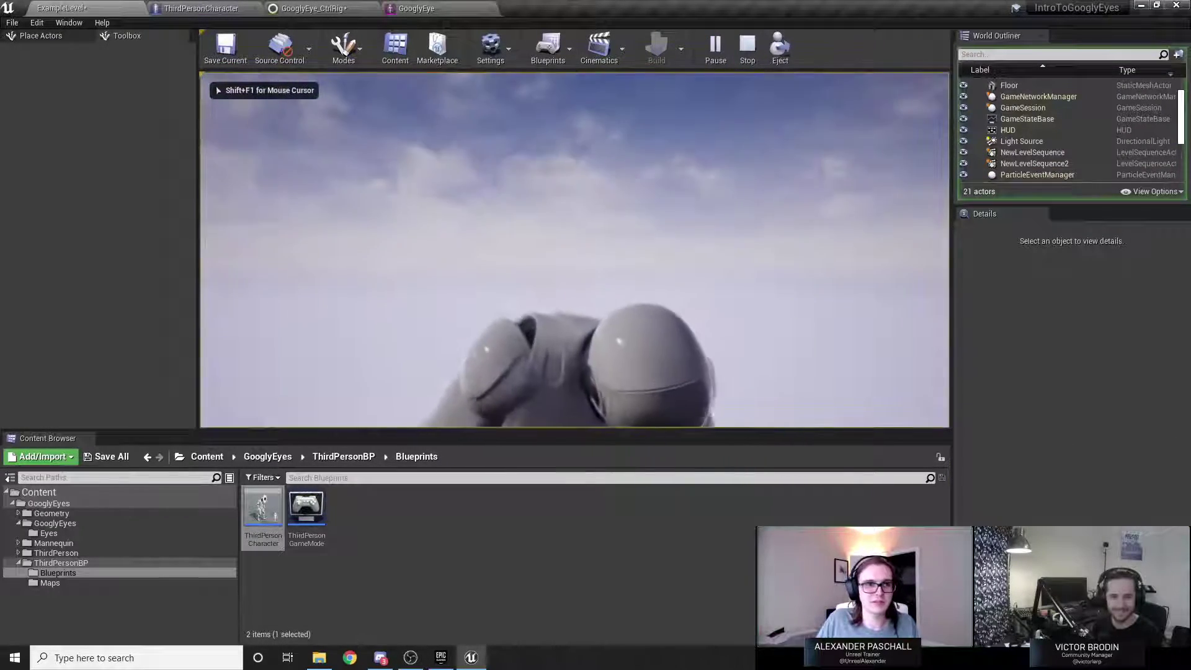
pyautogui.press('Escape')
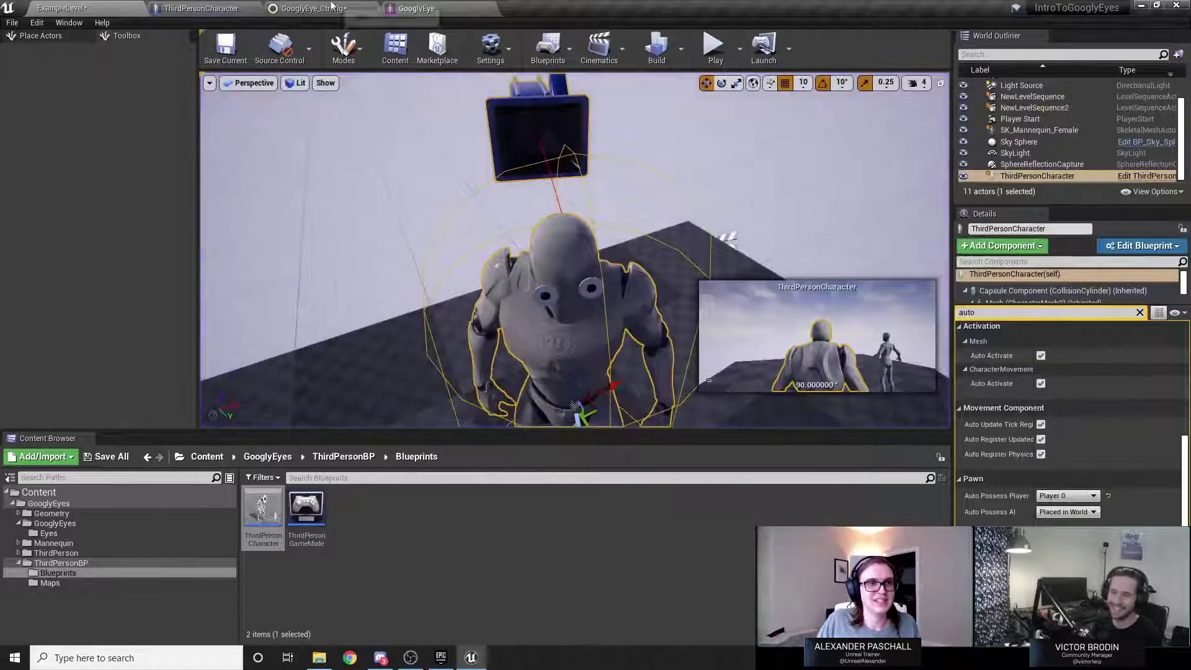
# Set the Target Arm Length of ThirdPersonCharacter's CameraBoom component to 200.
pyautogui.click(202, 8)
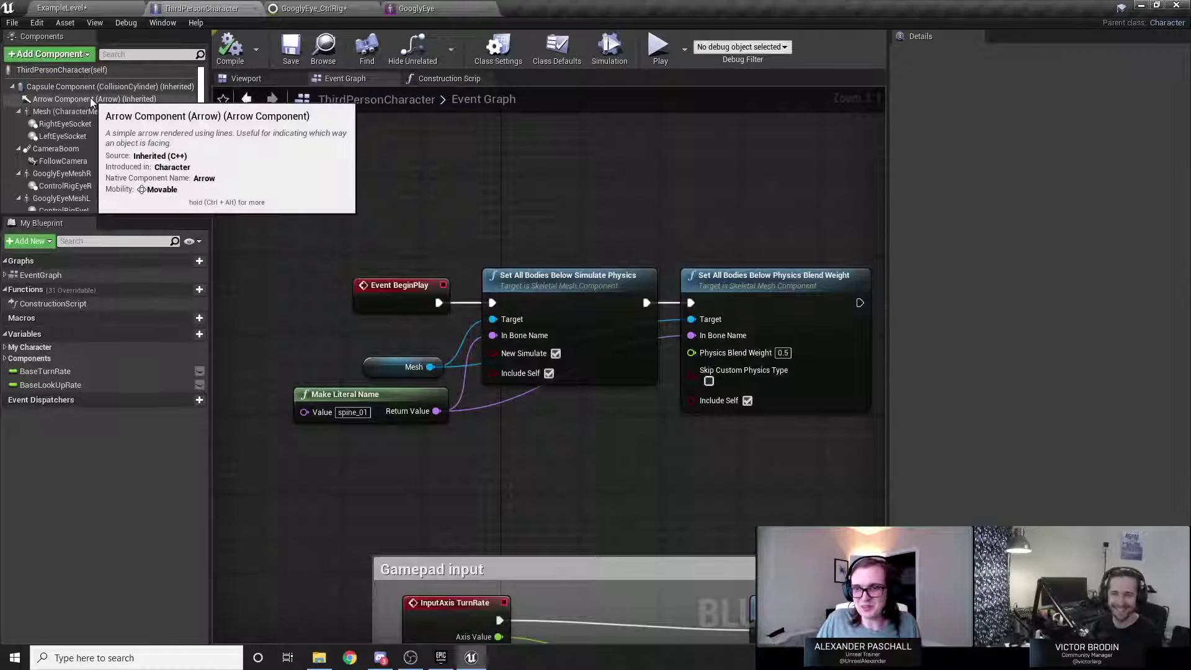
pyautogui.click(104, 148)
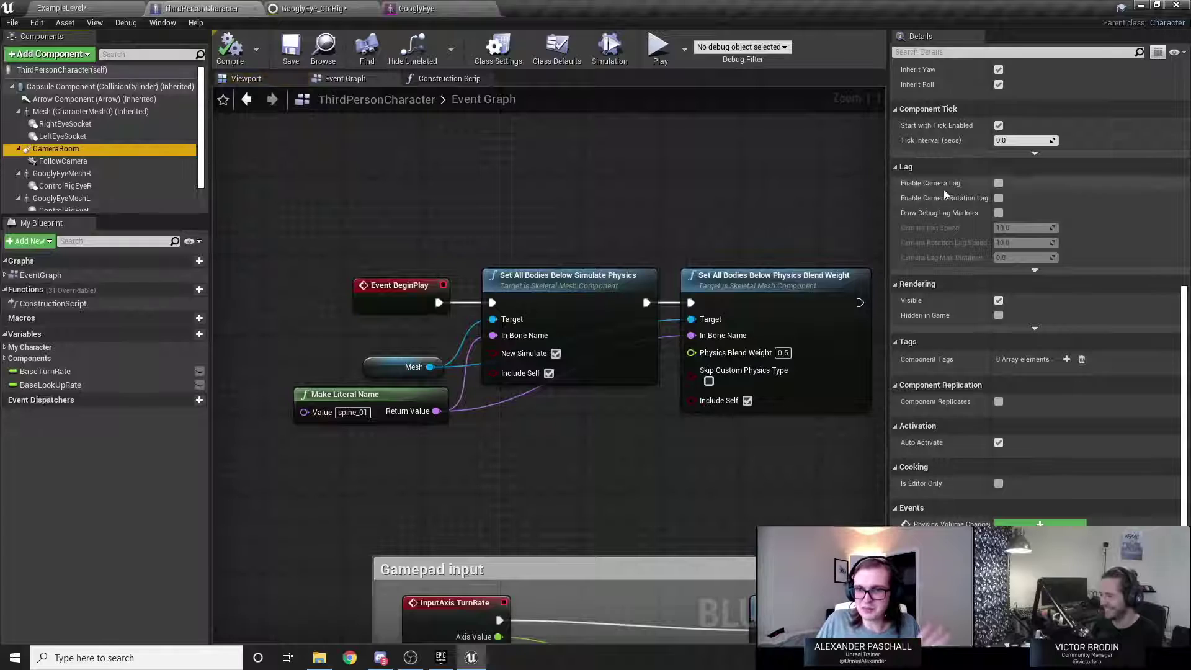
pyautogui.scroll(5, 971, 346)
pyautogui.scroll(4, 971, 346)
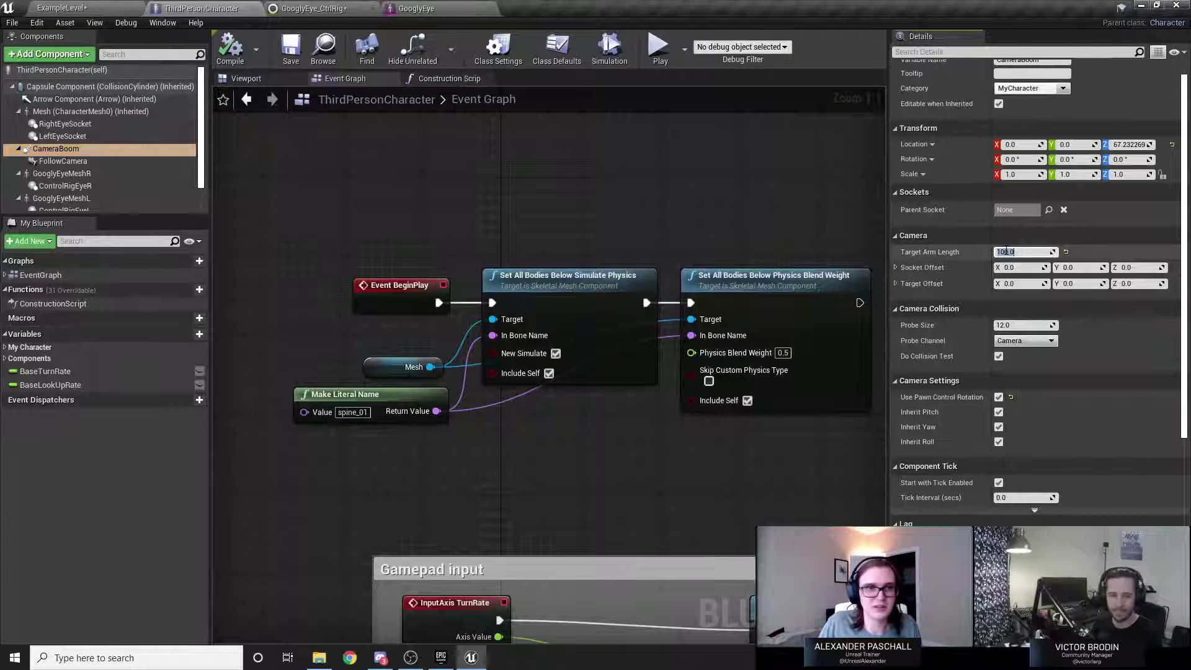
pyautogui.write('200')
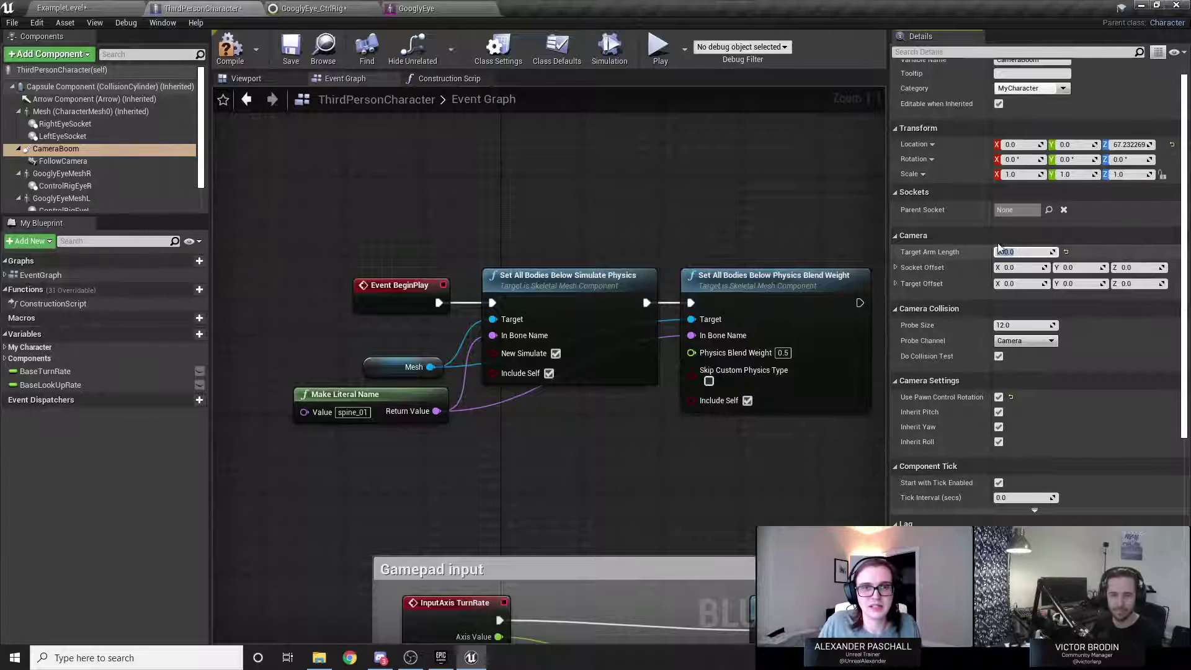
pyautogui.press('Return')
# Play ExampleLevel again to check the character's physics with the longer camera distance, then stop.
pyautogui.click(115, 8)
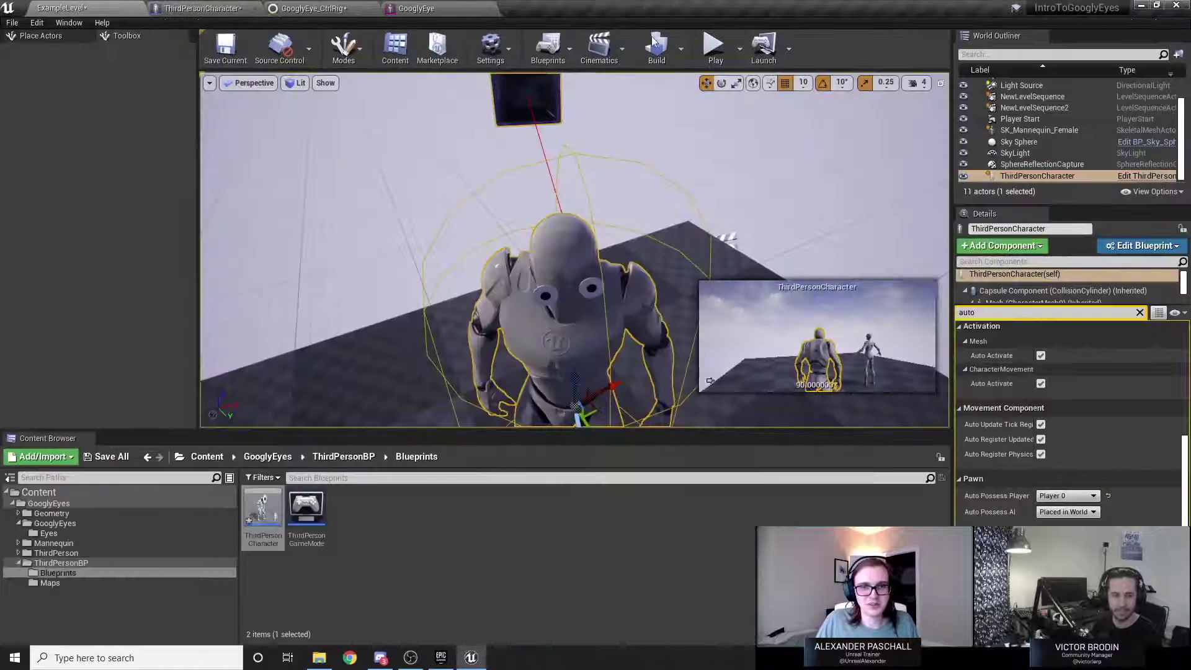
pyautogui.click(715, 73)
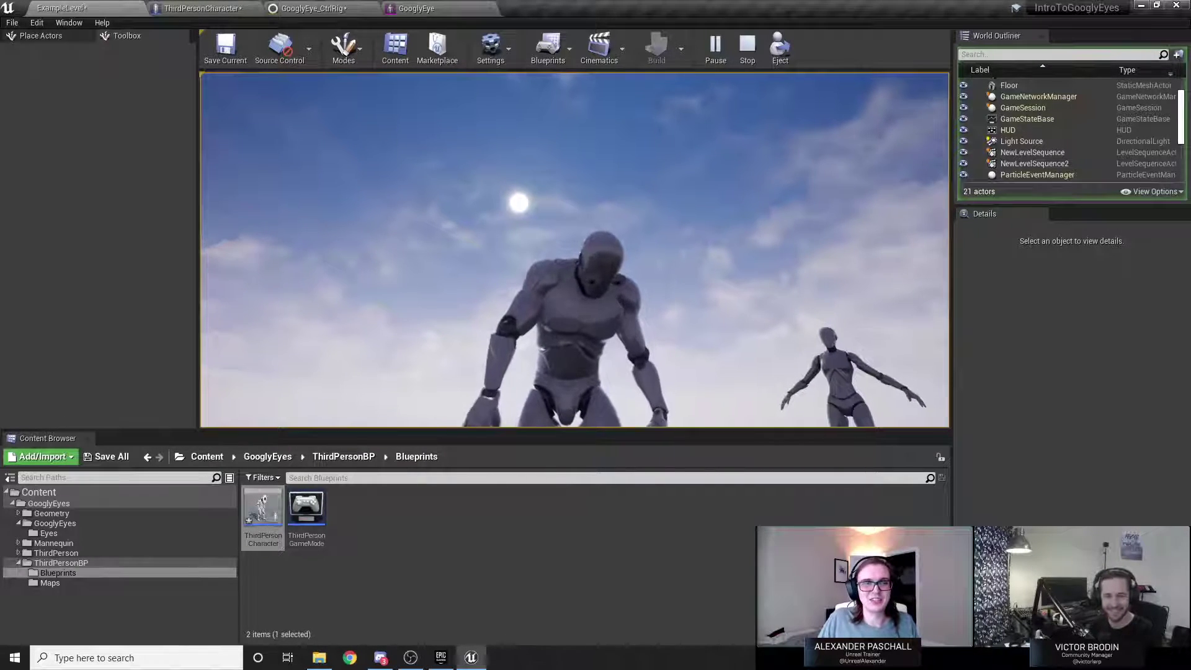
pyautogui.press('Escape')
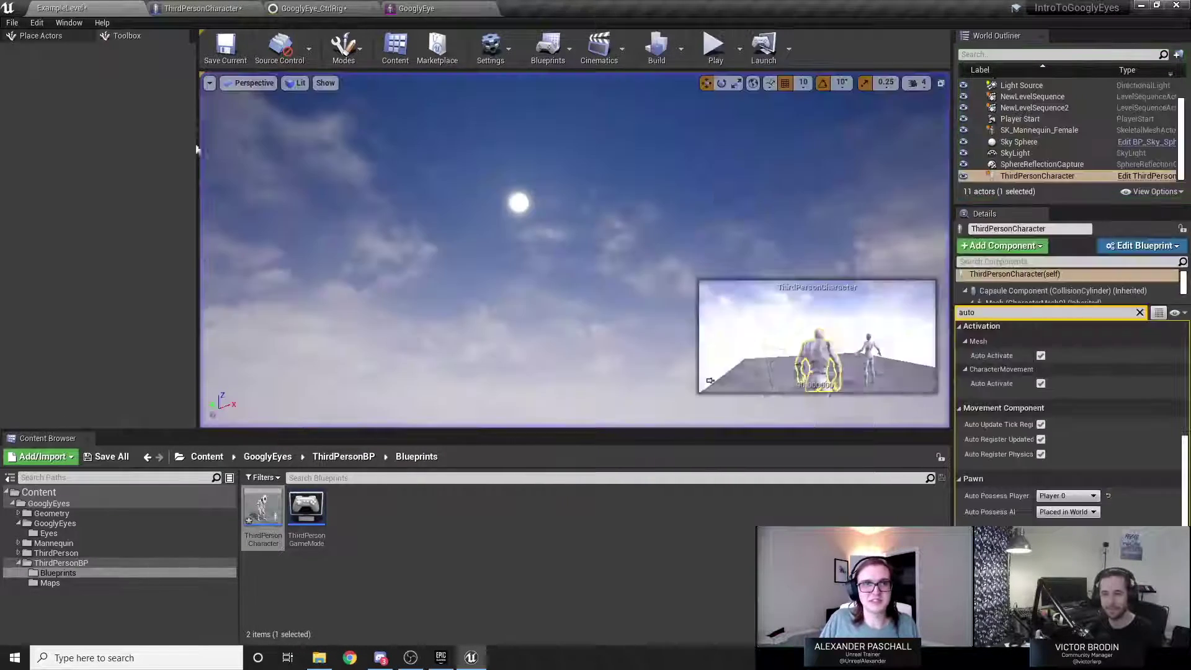
# Set Physics Blend Weight to 0.1 on the Set All Bodies Below Physics Blend Weight node and play-test the character.
pyautogui.click(216, 9)
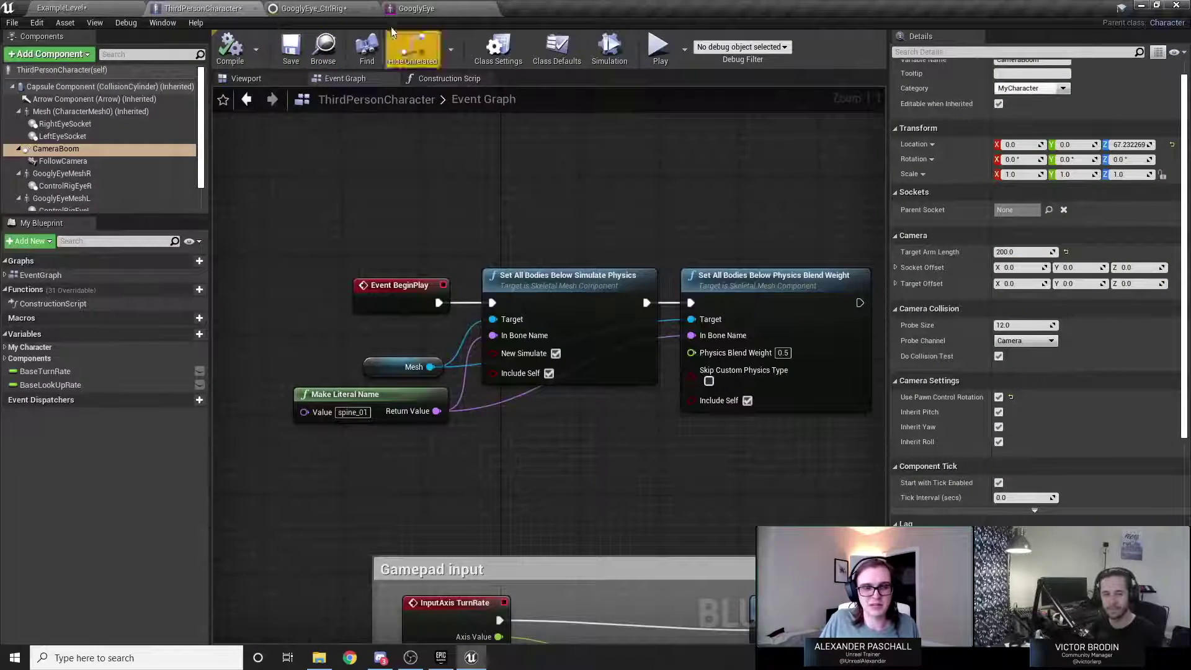
pyautogui.click(408, 7)
pyautogui.click(310, 8)
pyautogui.click(202, 8)
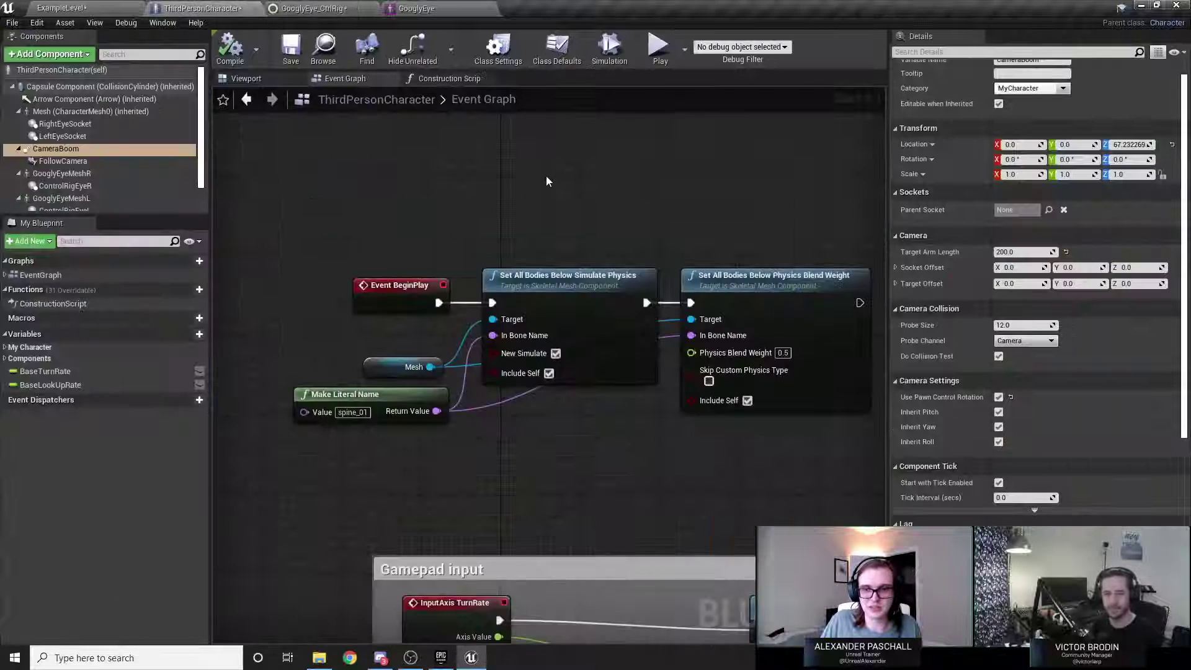
pyautogui.scroll(1, 450, 400)
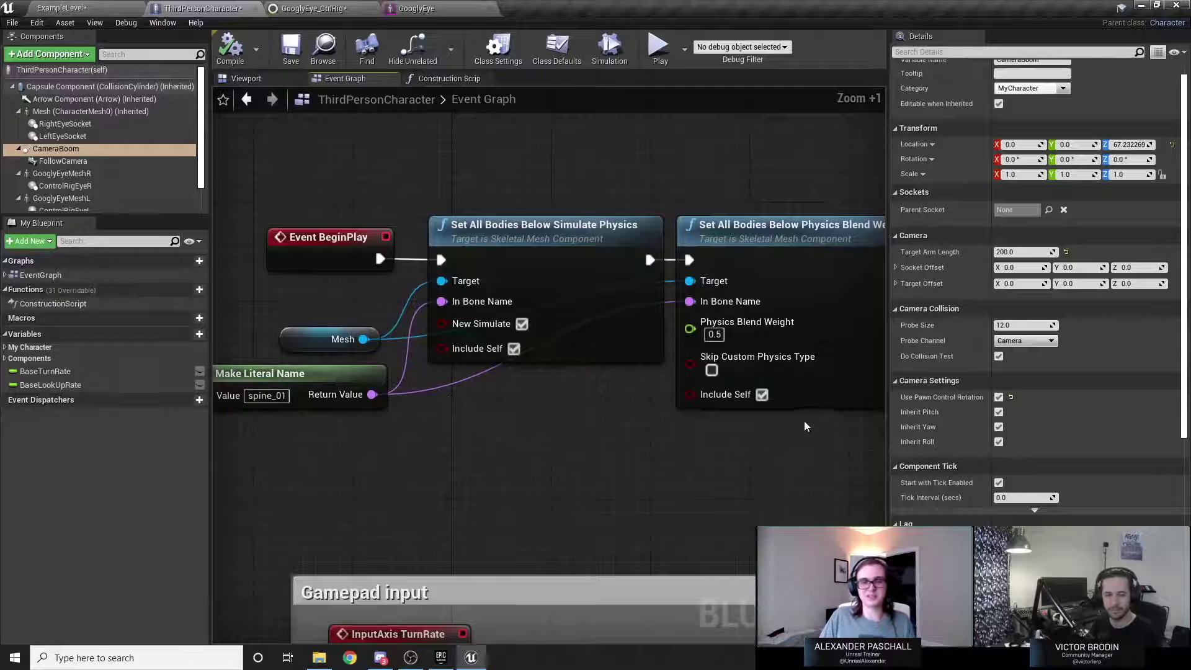
pyautogui.moveTo(888, 430); pyautogui.dragTo(988, 431)
pyautogui.moveTo(758, 455); pyautogui.dragTo(787, 441, button='right')
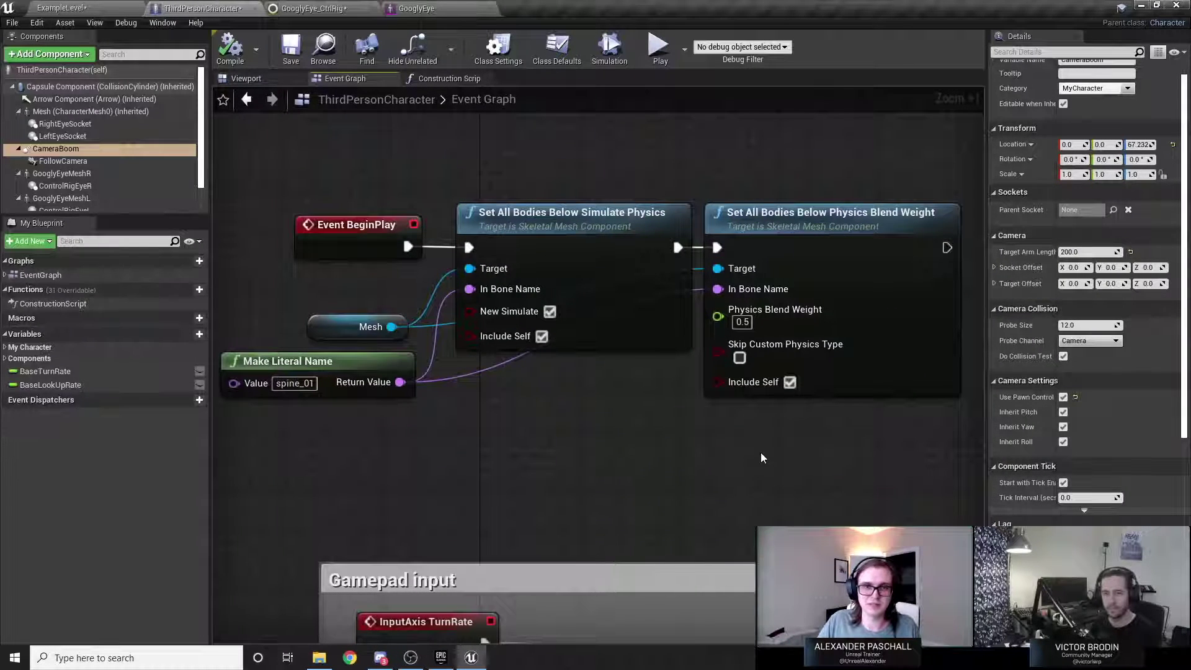
pyautogui.doubleClick(745, 322)
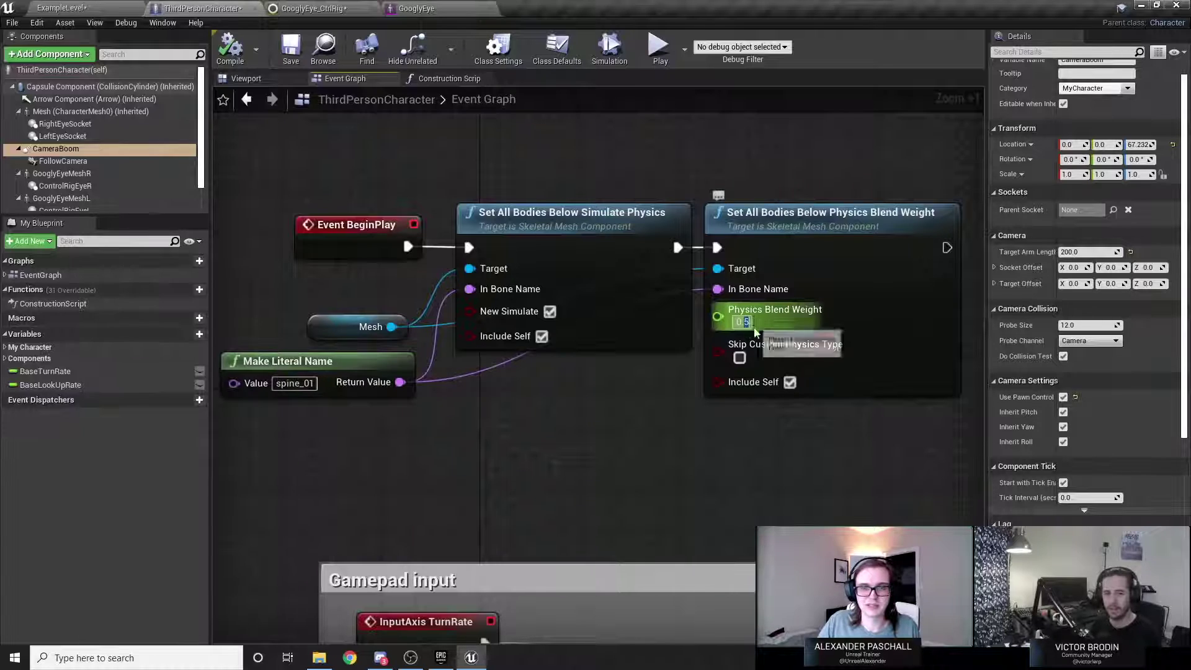
pyautogui.write('1')
pyautogui.press('Return')
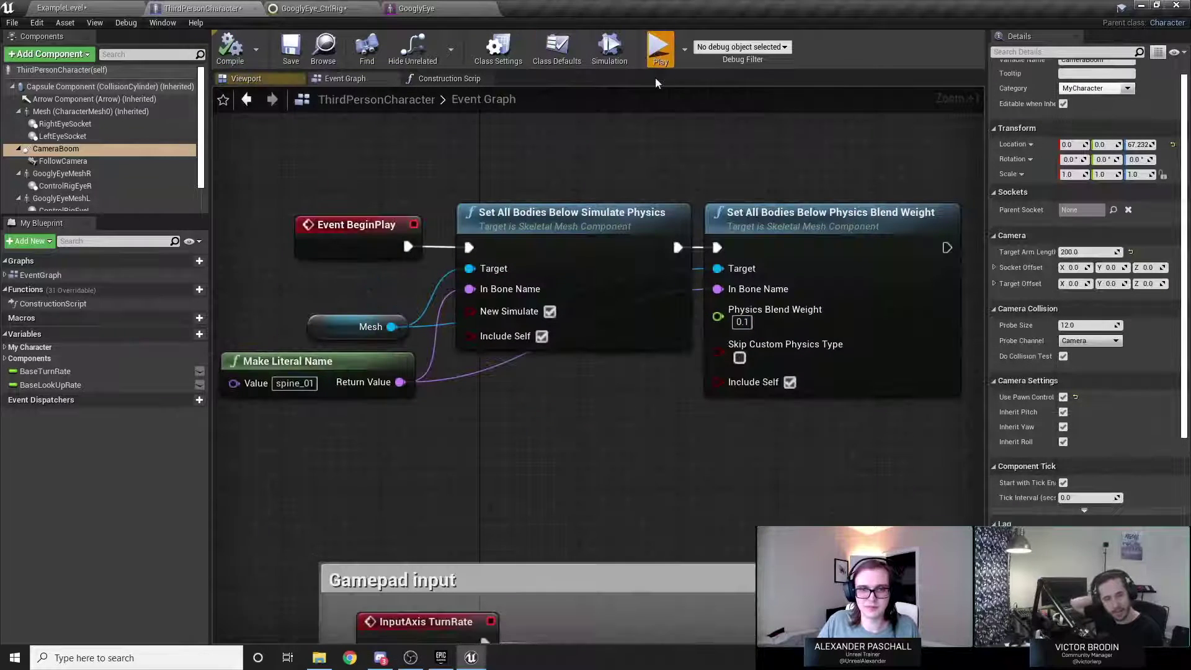
pyautogui.click(659, 52)
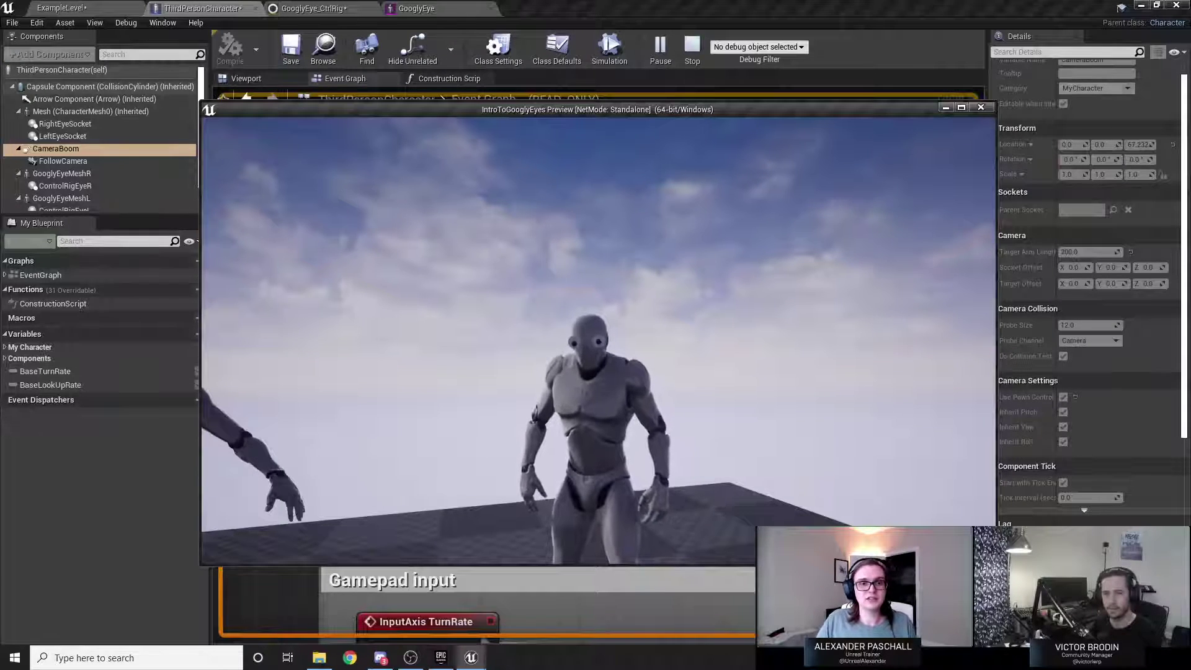
pyautogui.press('Escape')
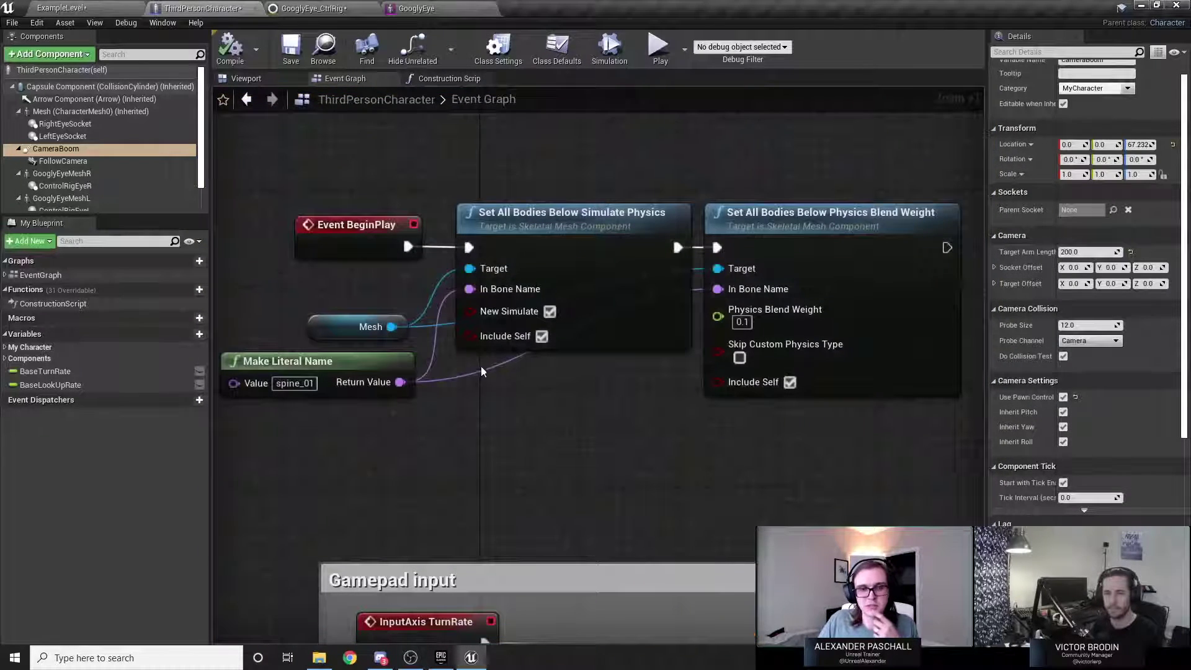
pyautogui.moveTo(382, 428); pyautogui.dragTo(812, 274)
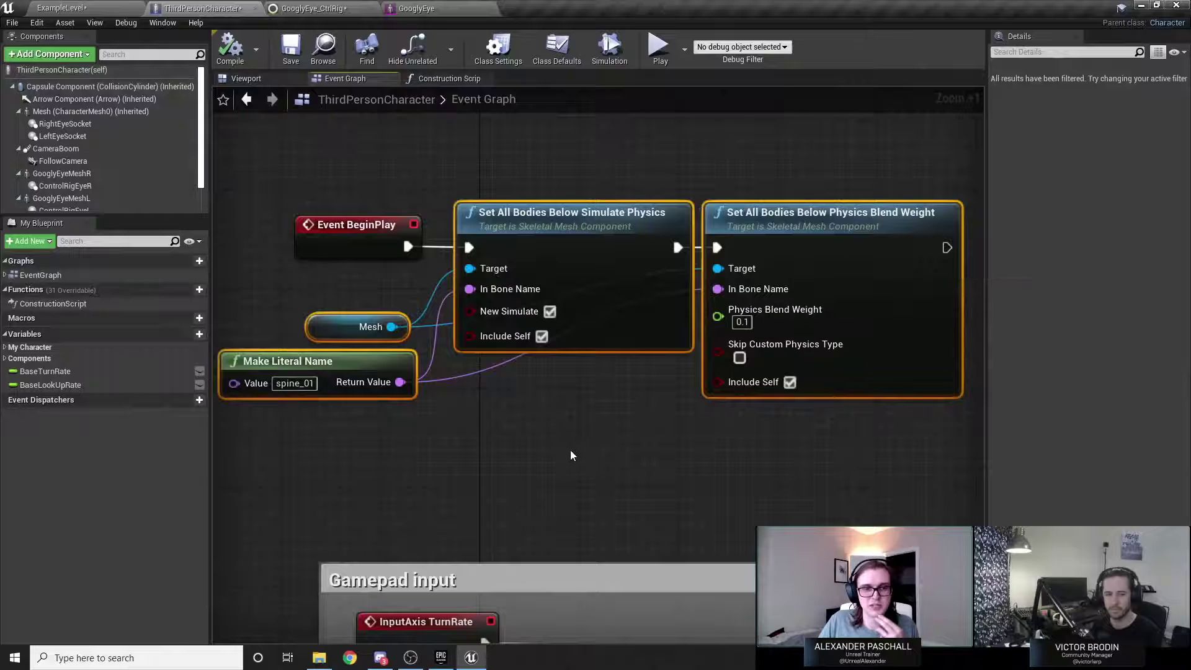
pyautogui.click(338, 324)
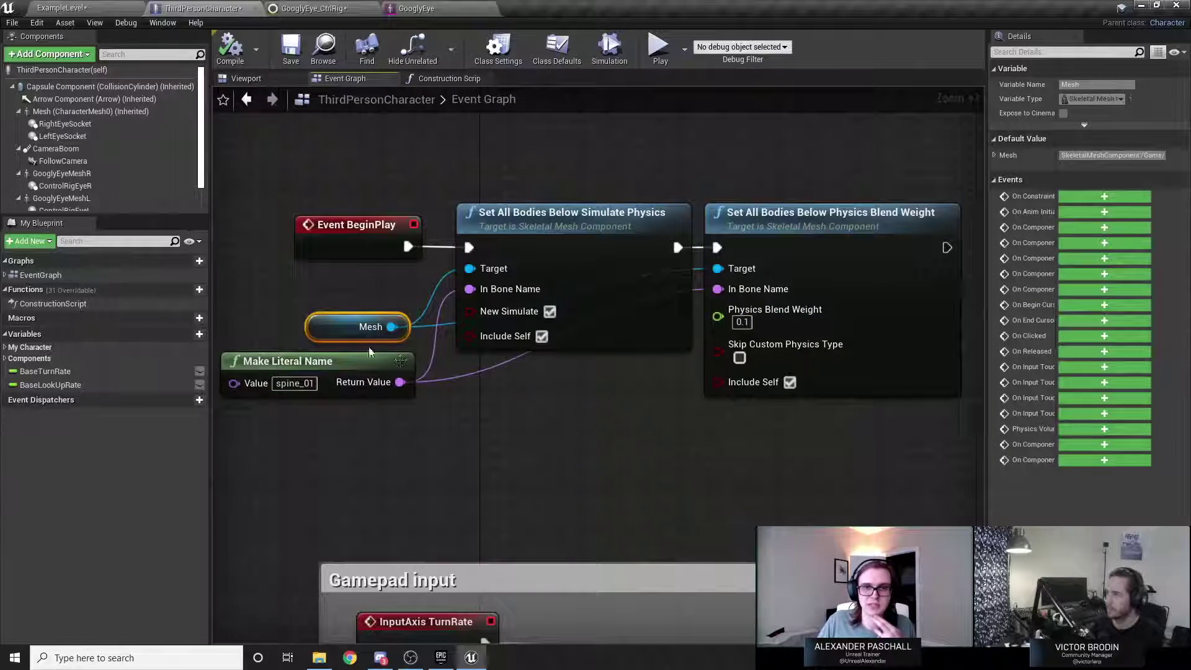
pyautogui.moveTo(339, 311); pyautogui.dragTo(738, 363)
pyautogui.click(612, 415)
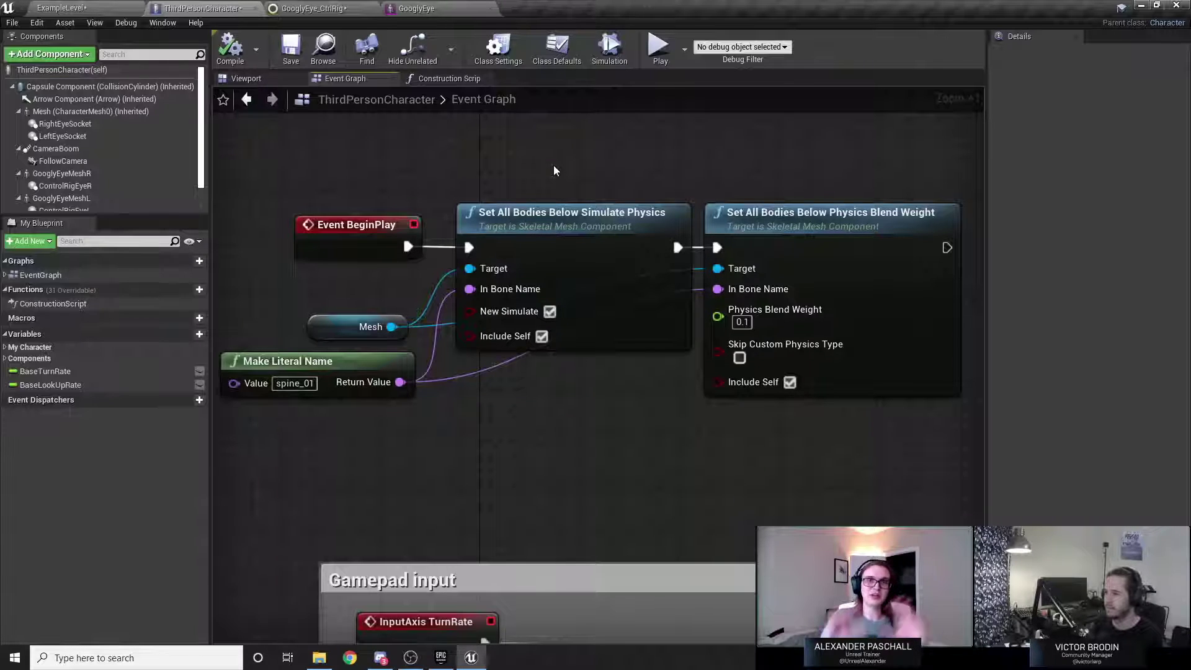
pyautogui.moveTo(382, 430); pyautogui.dragTo(1027, 305)
pyautogui.click(582, 435)
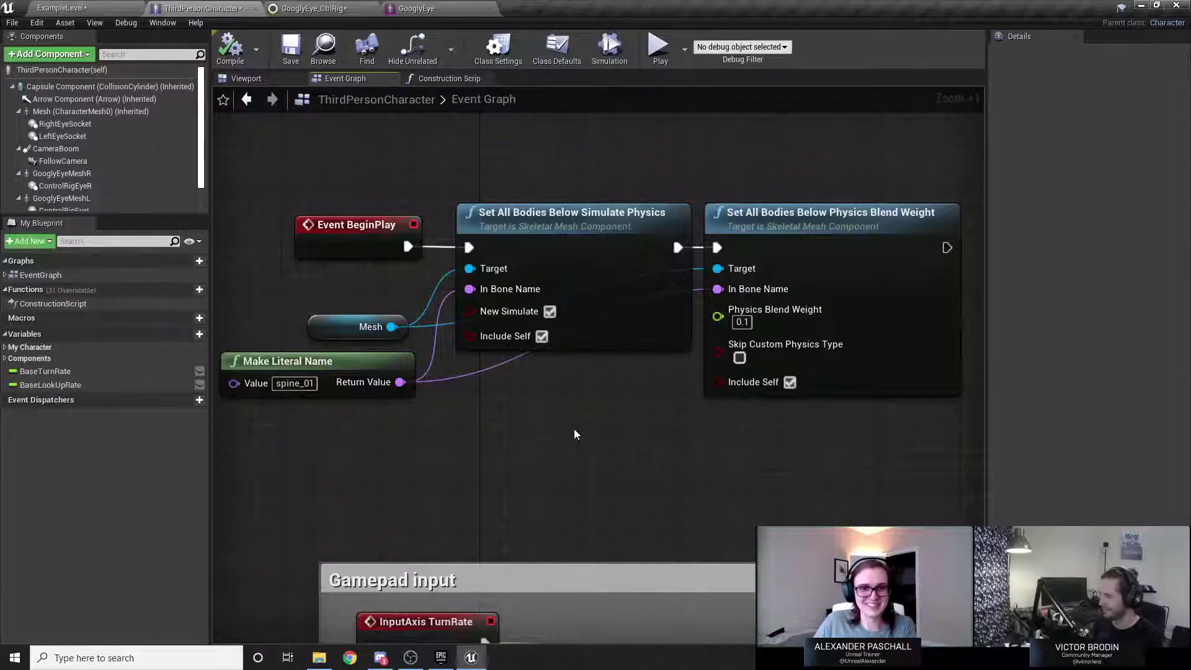
pyautogui.moveTo(393, 451); pyautogui.dragTo(786, 296)
# Open the GooglyEye_CtrlRig graph and select the Verlet (Vector) node to examine its Strength, Damp and Blend inputs.
pyautogui.click(306, 8)
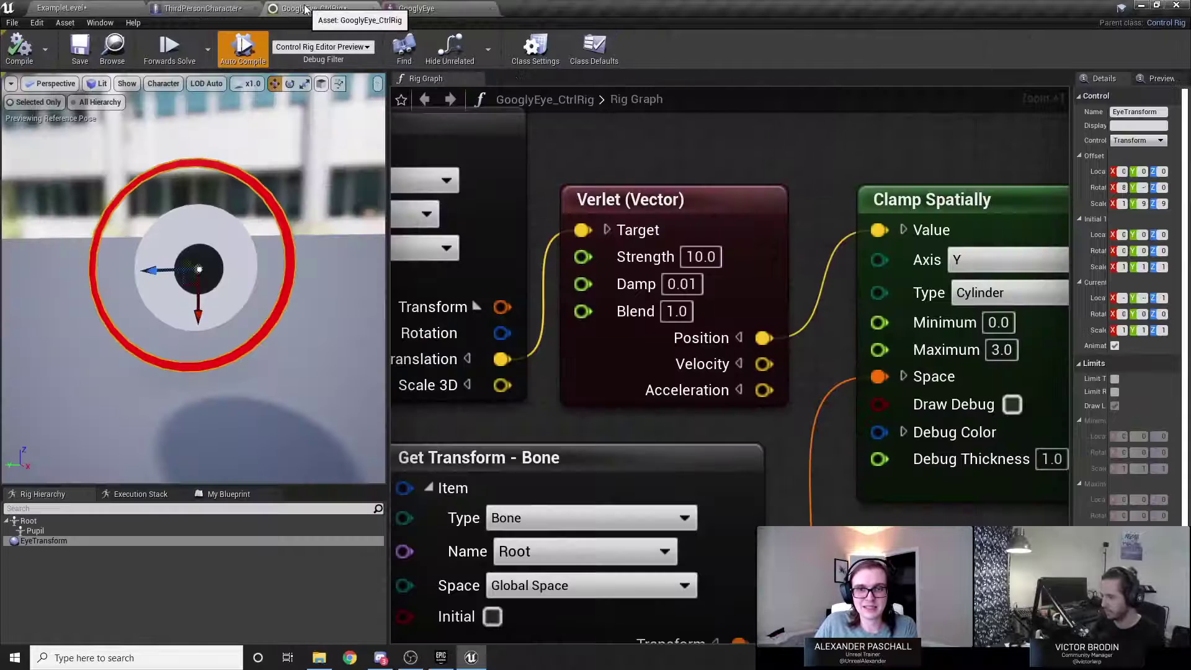
pyautogui.scroll(-1, 690, 160)
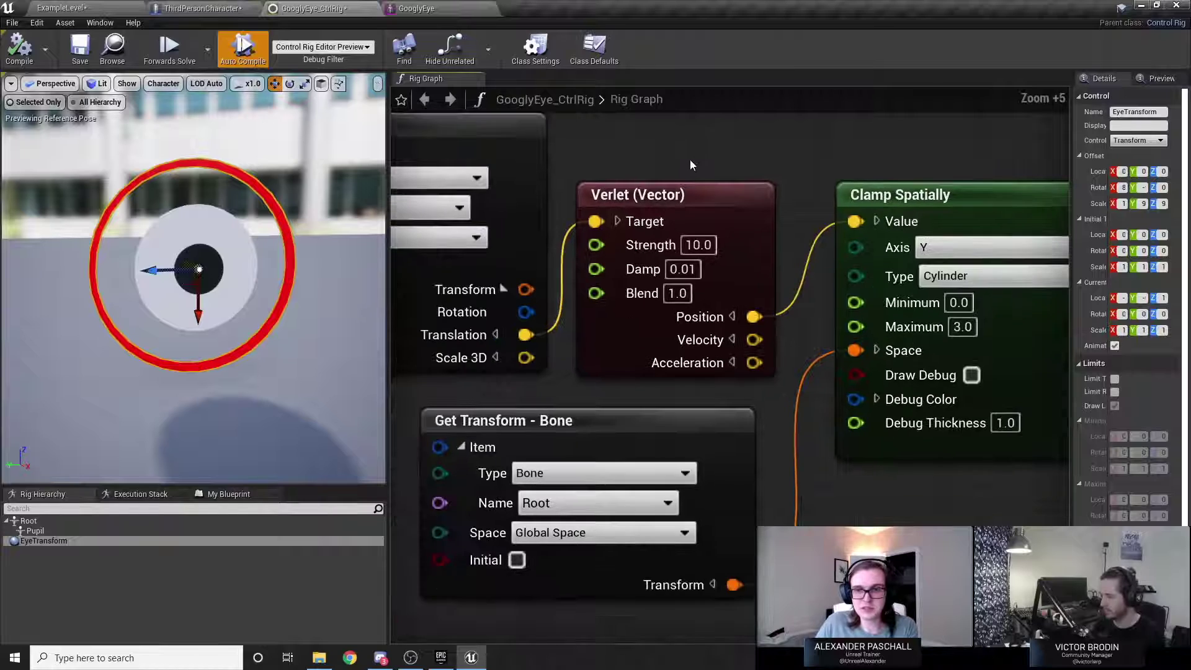
pyautogui.moveTo(682, 172); pyautogui.dragTo(859, 256, button='right')
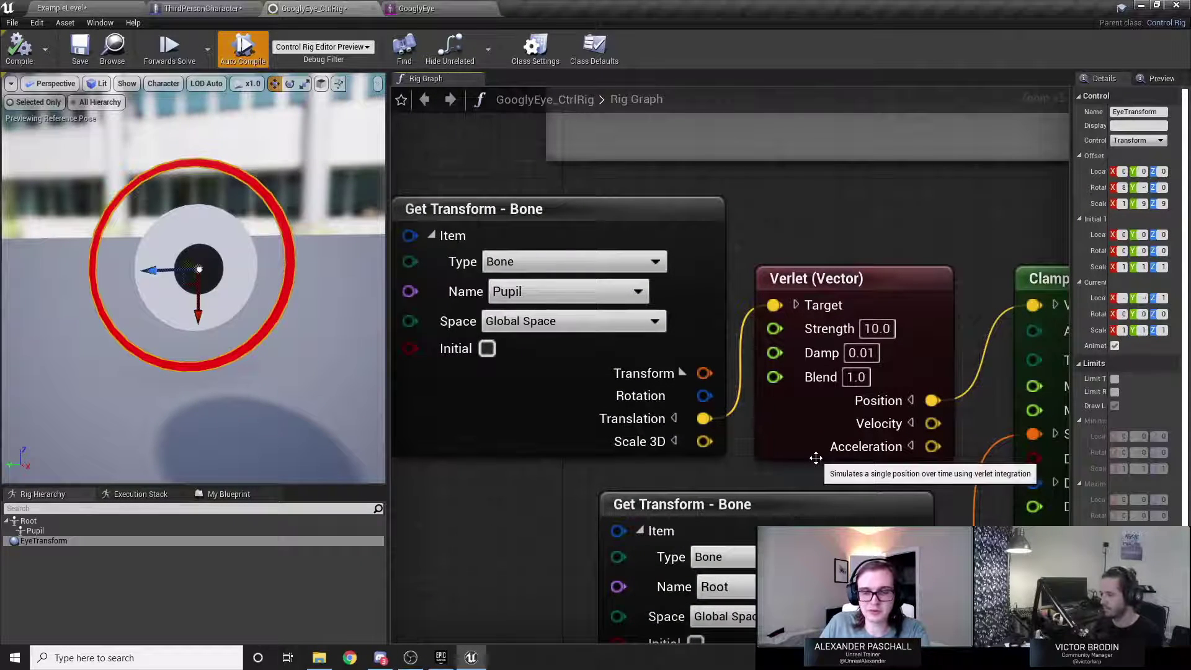
pyautogui.moveTo(790, 440); pyautogui.dragTo(748, 467, button='right')
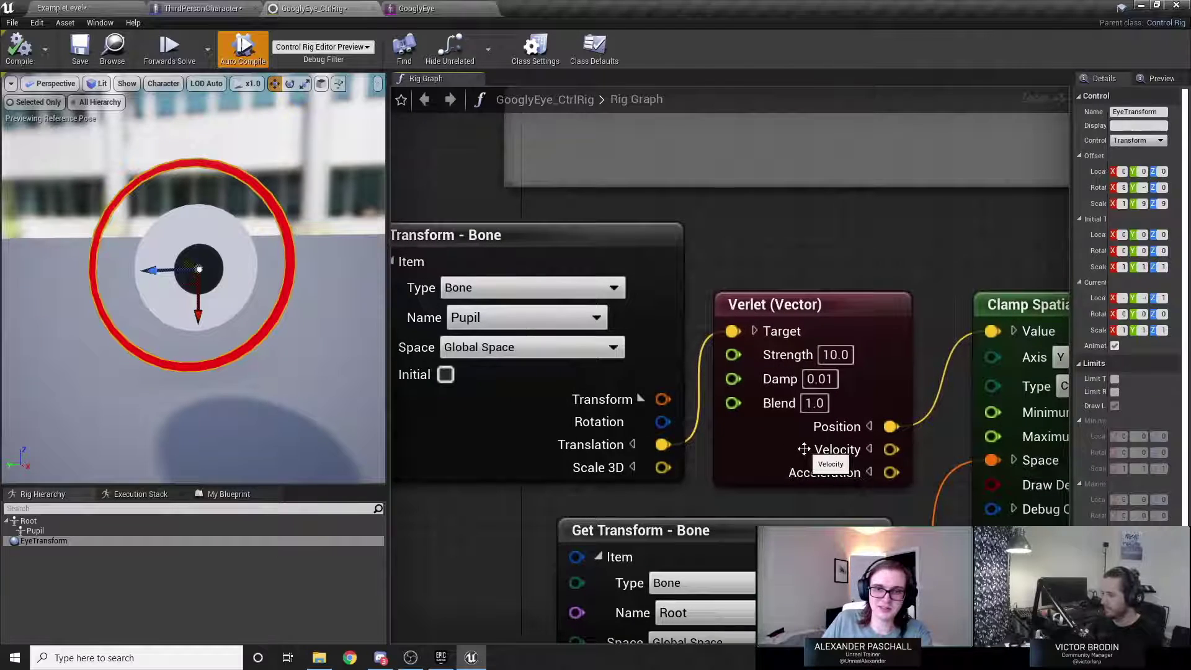
pyautogui.click(766, 466)
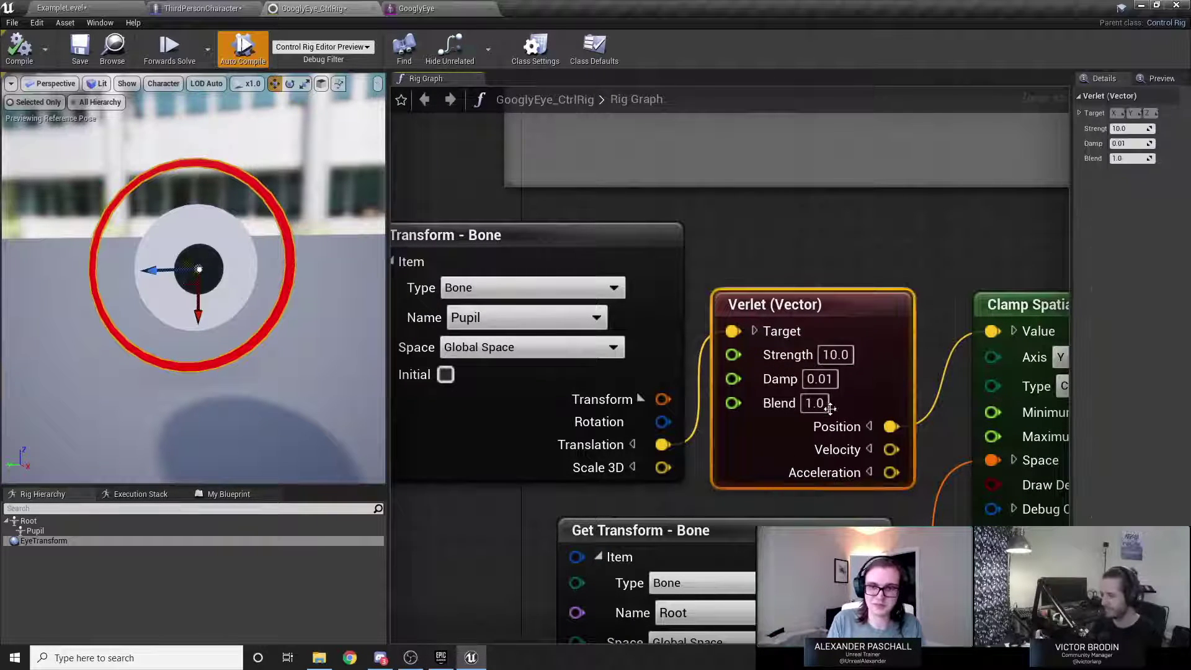
# Set the Verlet (Vector) node's Blend to 10 and Strength to 200, and save GooglyEye_CtrlRig.
pyautogui.click(830, 406)
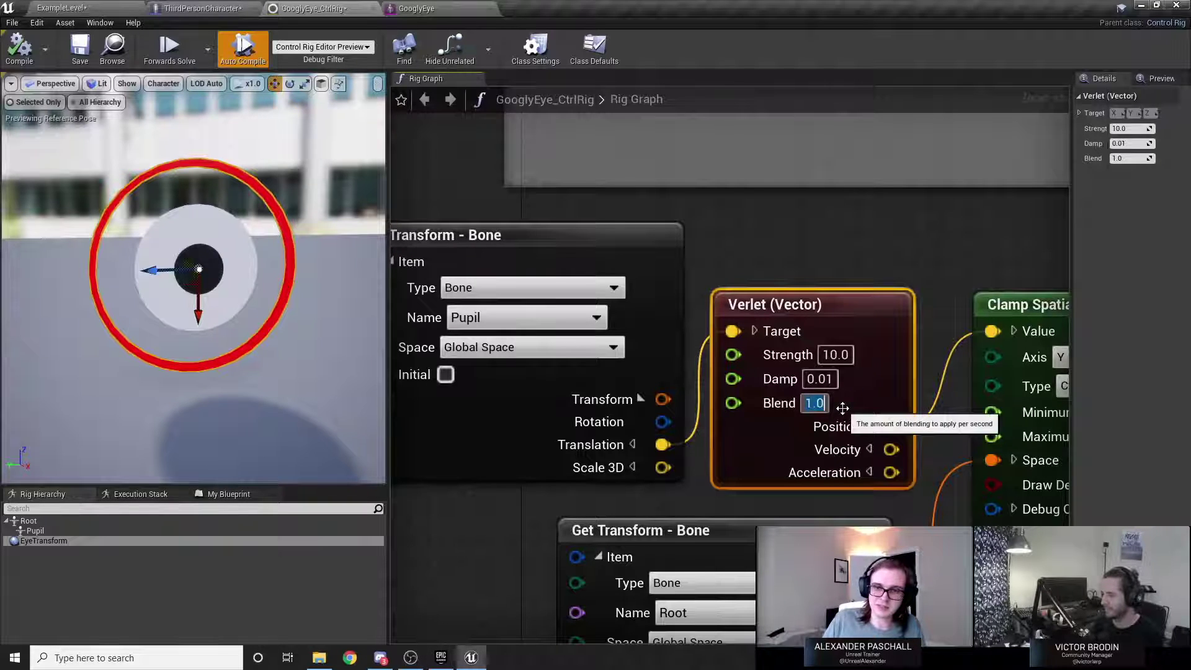
pyautogui.write('10')
pyautogui.press('Return')
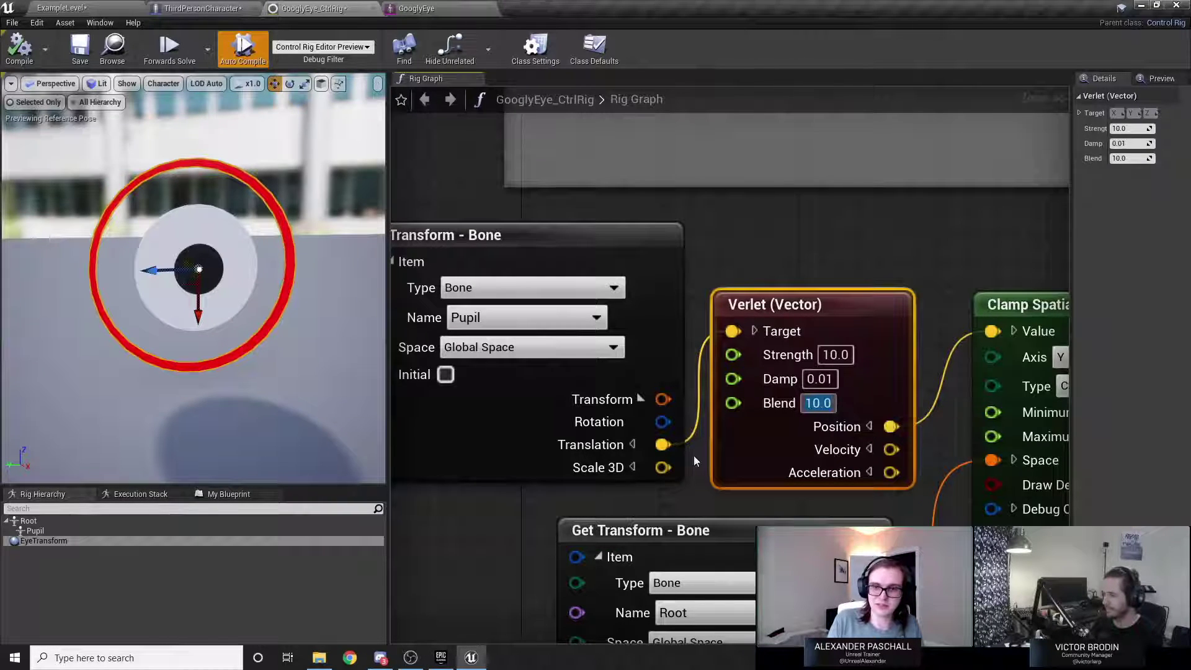
pyautogui.click(833, 355)
pyautogui.doubleClick(828, 353)
pyautogui.write('20')
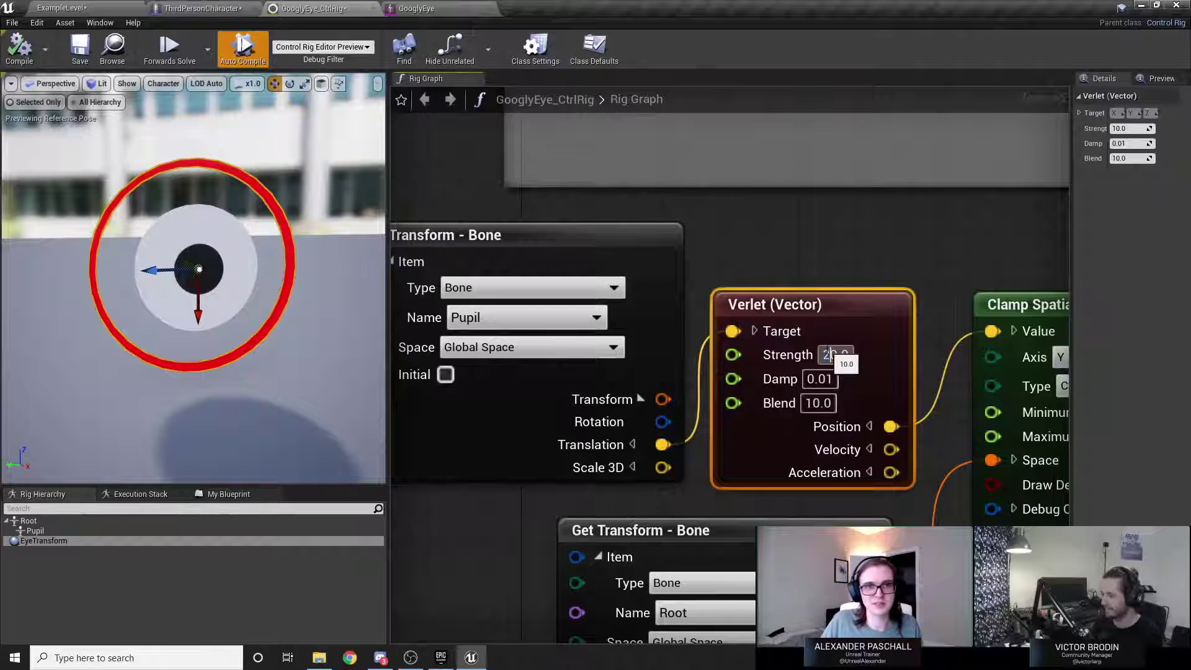
pyautogui.write('0')
pyautogui.press('Return')
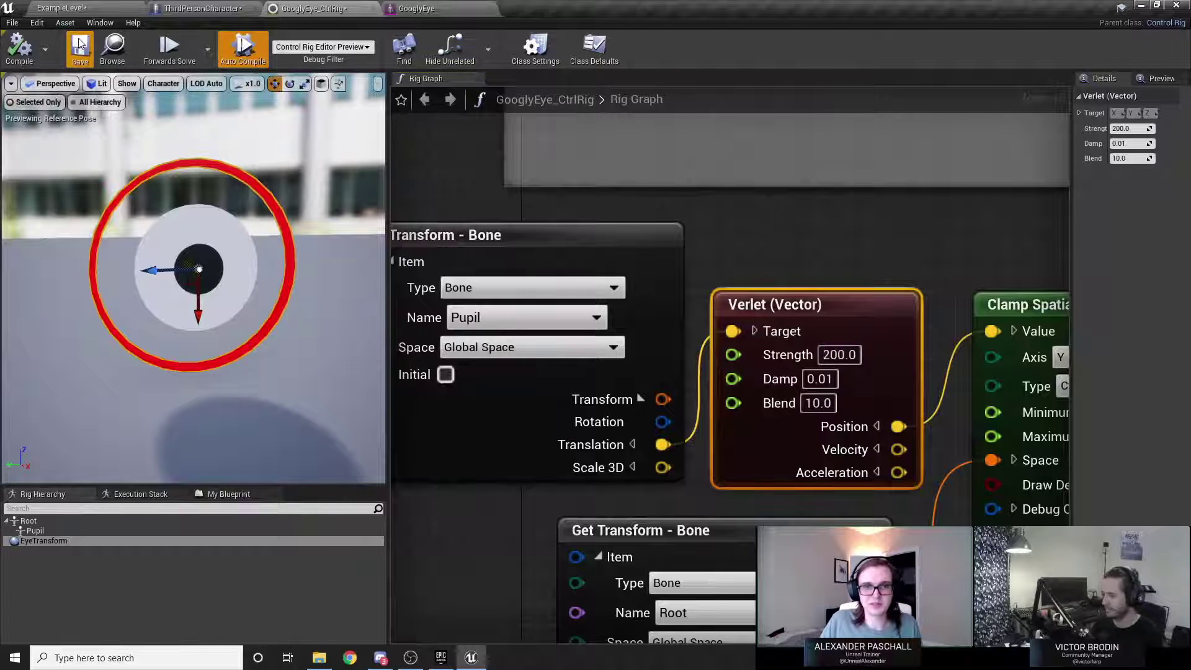
pyautogui.click(80, 44)
# Play ExampleLevel briefly to test the eyes with the new Verlet values, and stop.
pyautogui.click(85, 7)
pyautogui.click(704, 49)
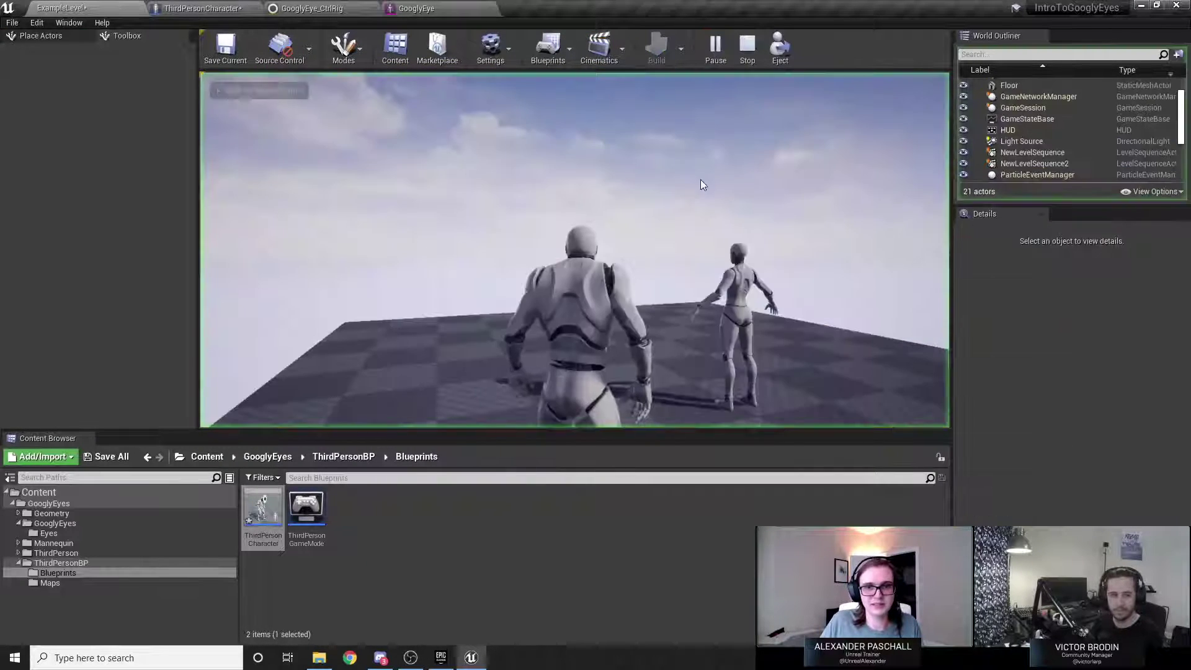
pyautogui.press('Escape')
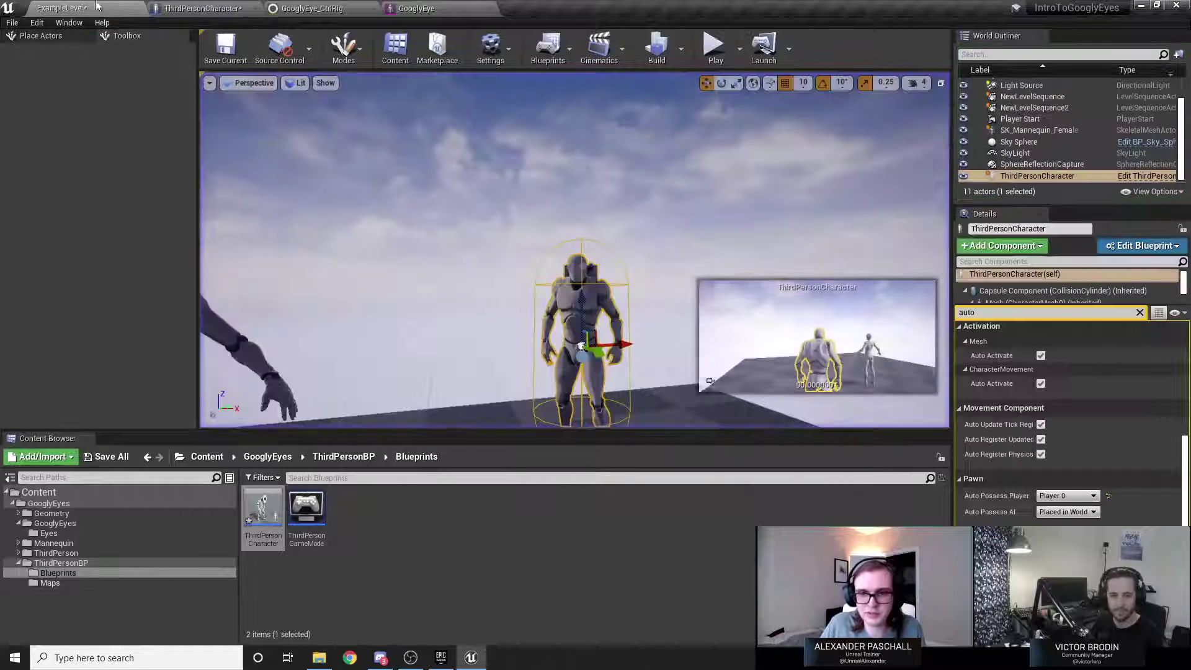
# Set Physics Blend Weight to 0.4 on ThirdPersonCharacter's Set All Bodies Below Physics Blend Weight node, and compile and save the blueprint.
pyautogui.click(200, 8)
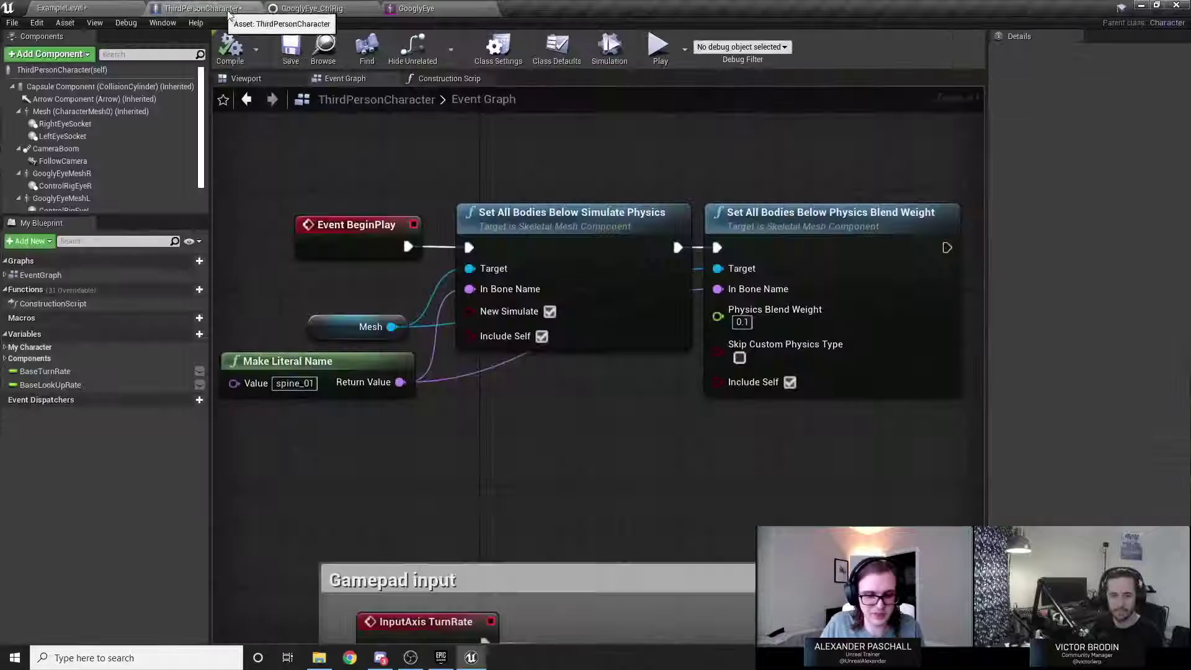
pyautogui.click(747, 323)
pyautogui.write('0.4')
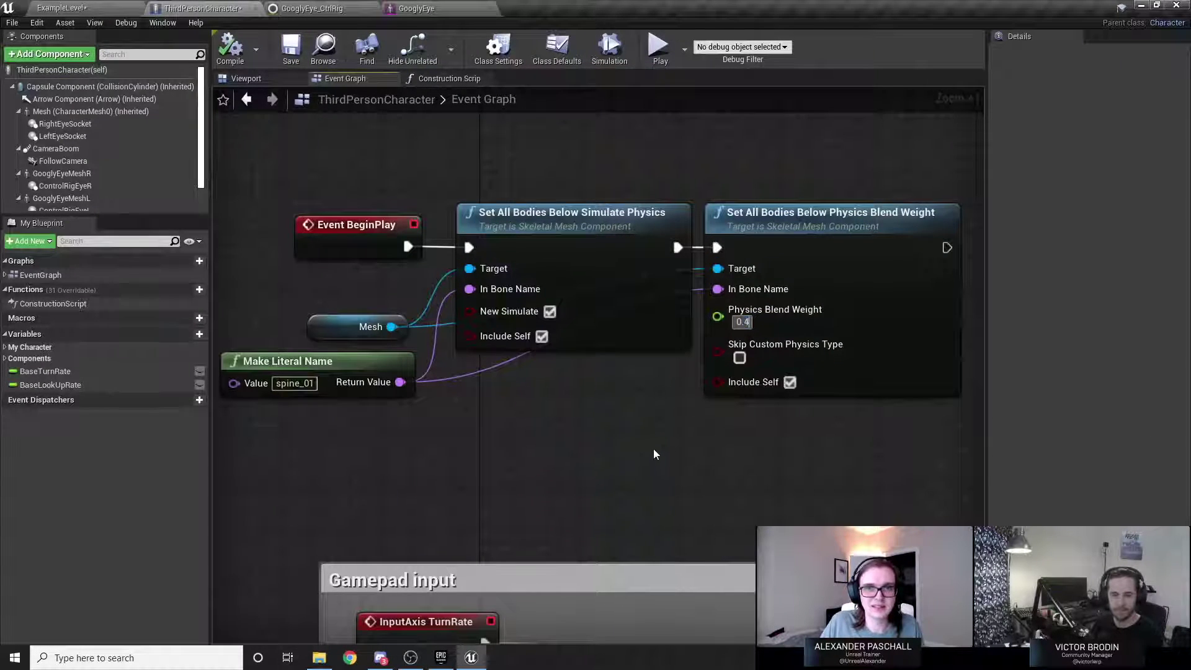
pyautogui.click(230, 48)
pyautogui.click(290, 48)
# Play-test ExampleLevel to observe the character's body physics and googly eyes with the stronger blend weight, and stop.
pyautogui.click(124, 8)
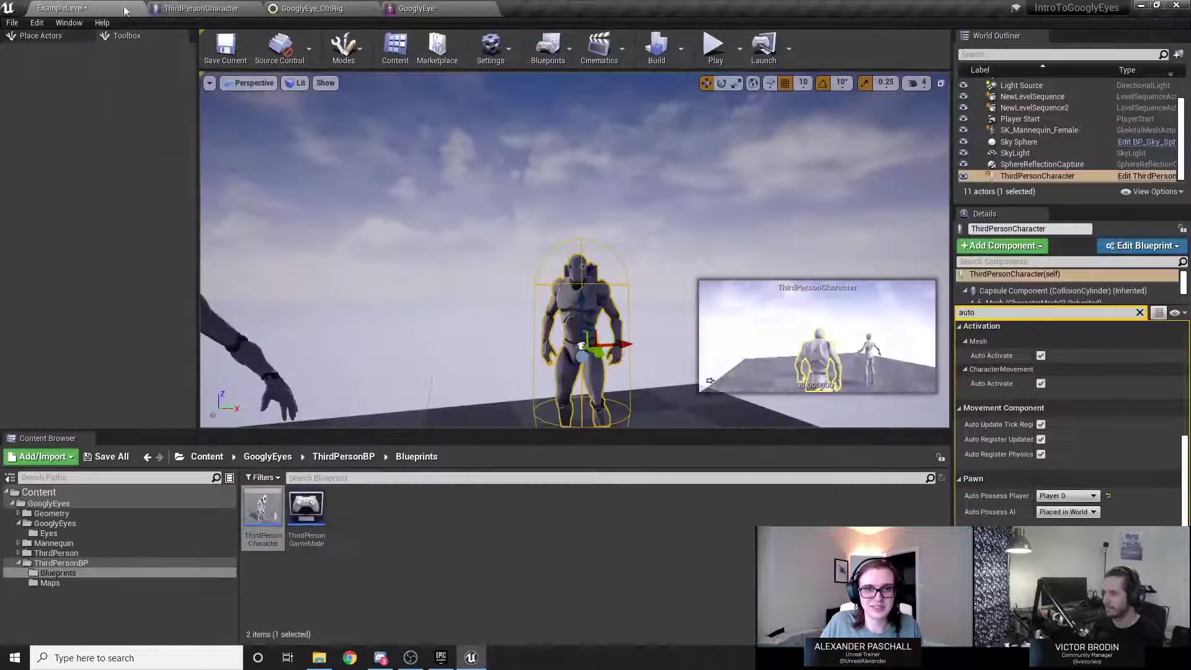
pyautogui.click(714, 46)
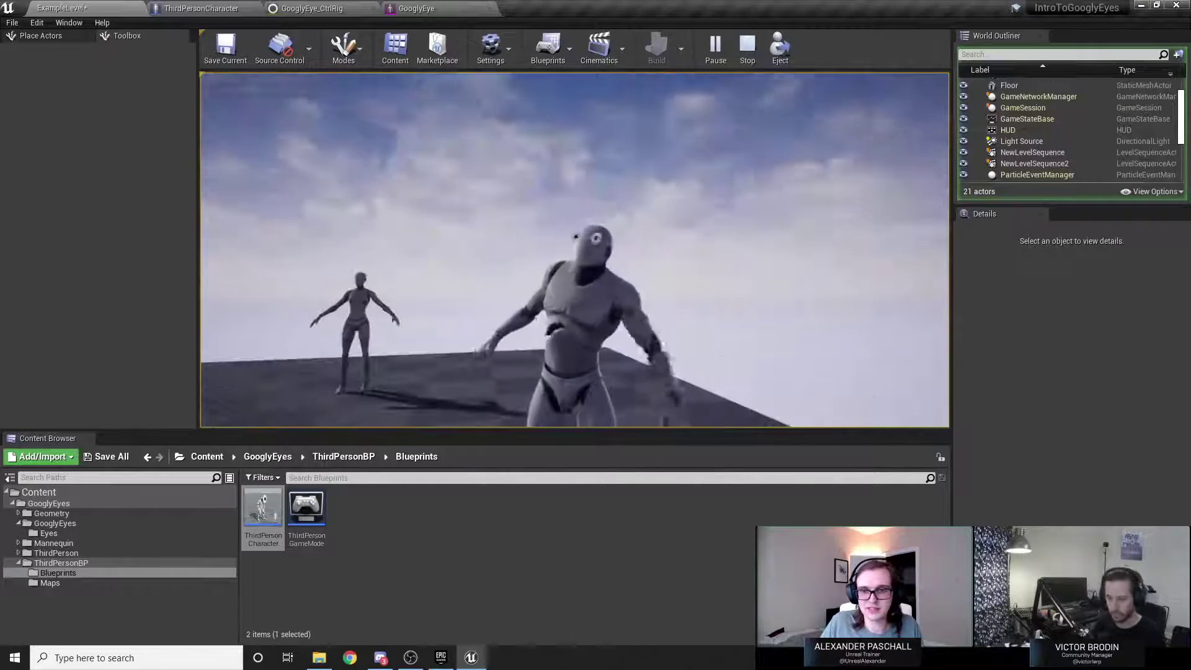
pyautogui.hotkey('shift', 'F1')
pyautogui.press('Escape')
# Set Blend to 5 on the Verlet (Vector) node in GooglyEye_CtrlRig.
pyautogui.click(312, 8)
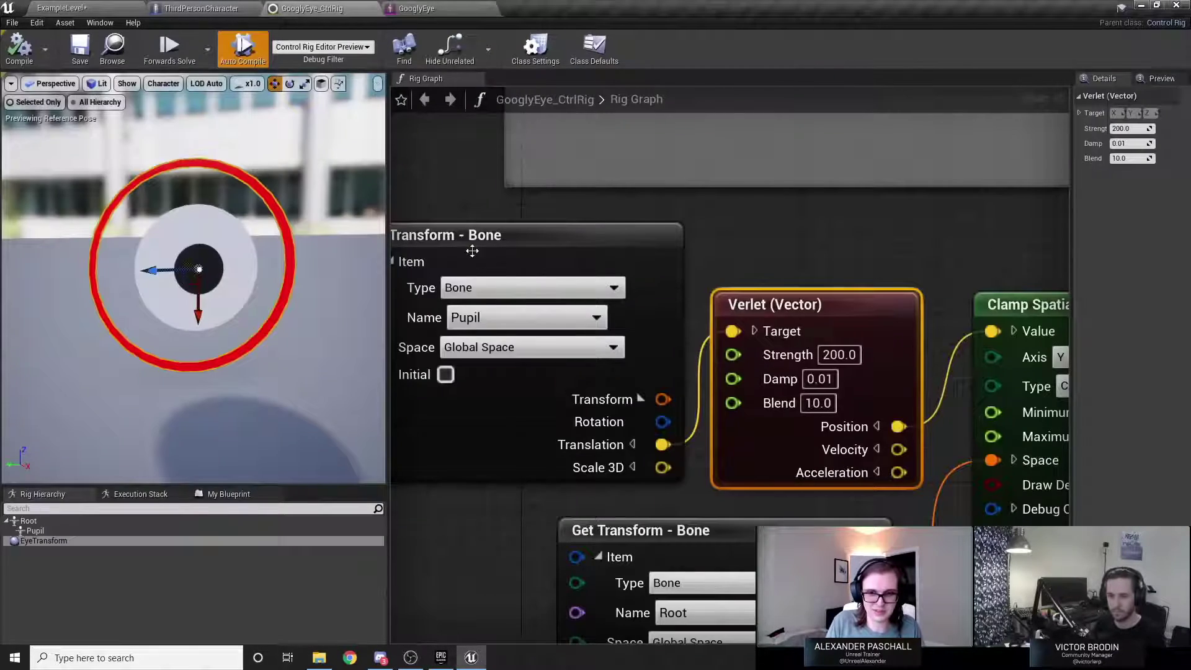
pyautogui.click(816, 403)
pyautogui.write('0')
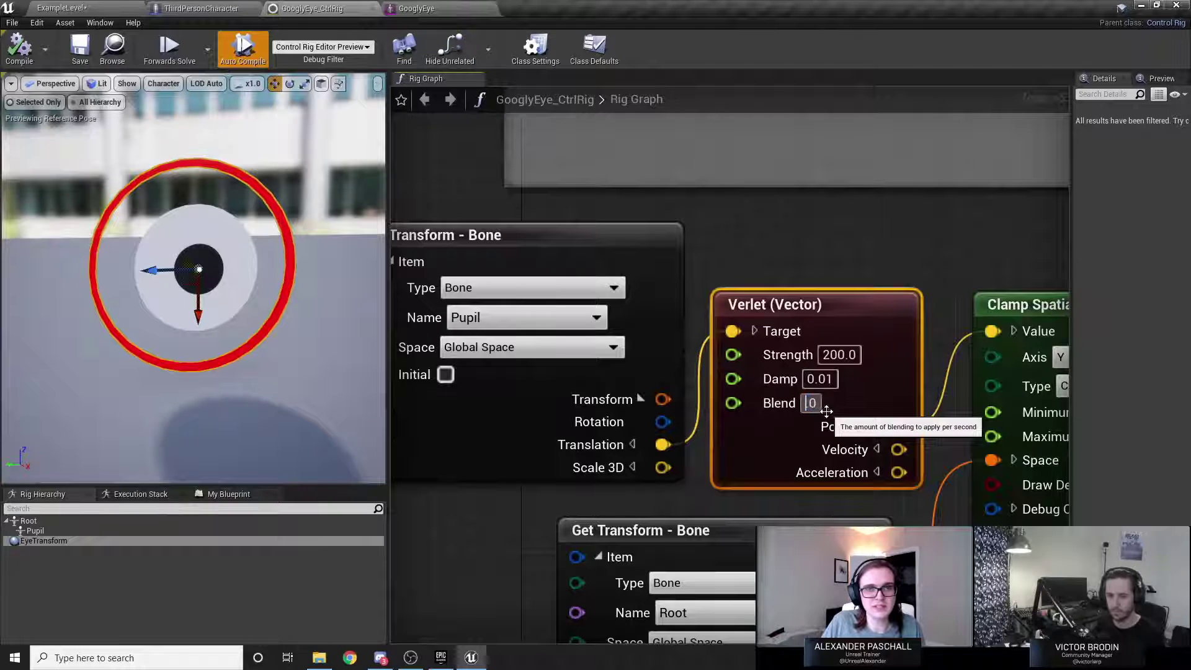
pyautogui.write('5.')
pyautogui.press('Return')
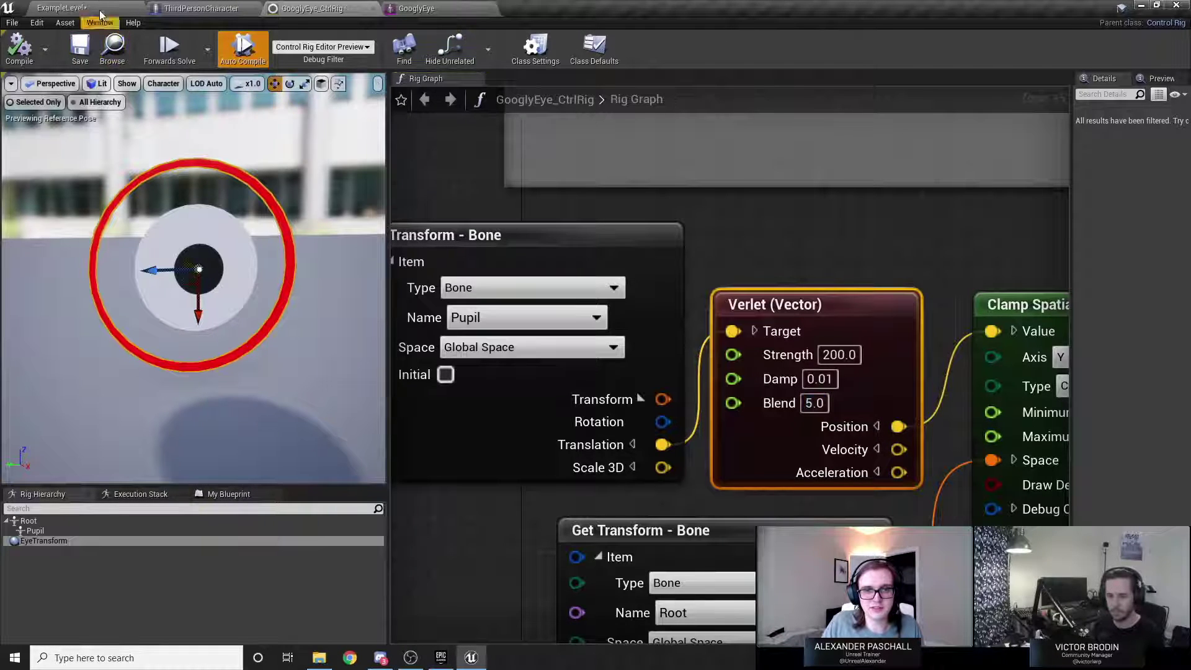
# Play ExampleLevel to check the pupils' wobble with the reduced Blend, stop, and view the placed character.
pyautogui.click(98, 10)
pyautogui.click(714, 46)
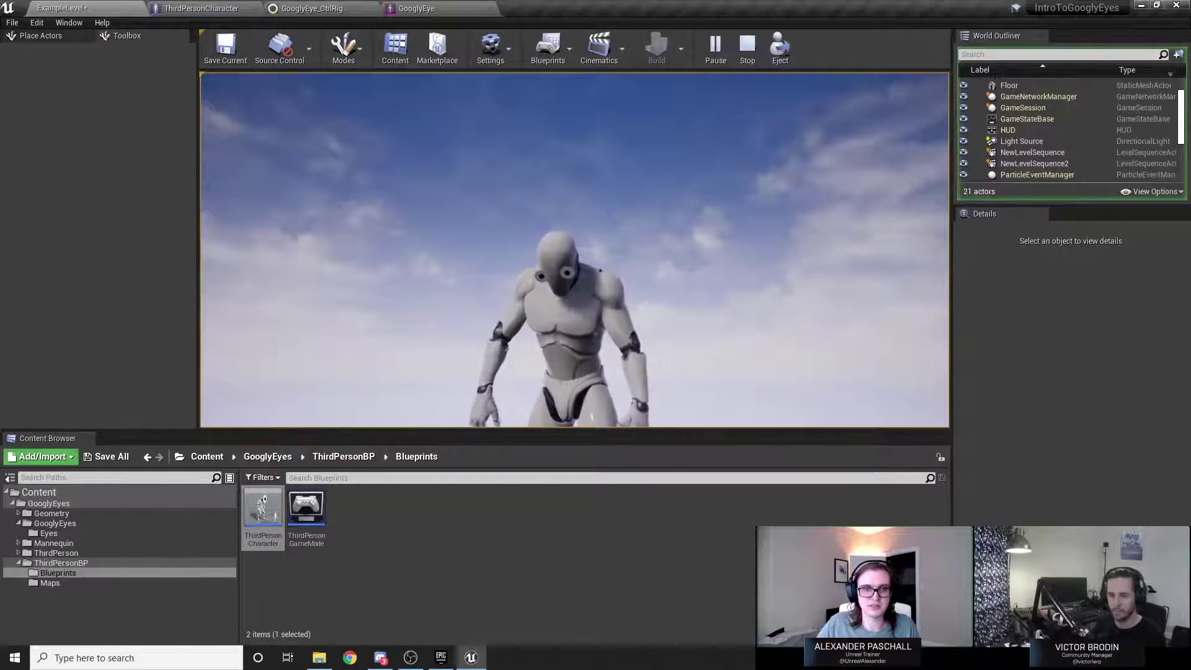
pyautogui.press('Escape')
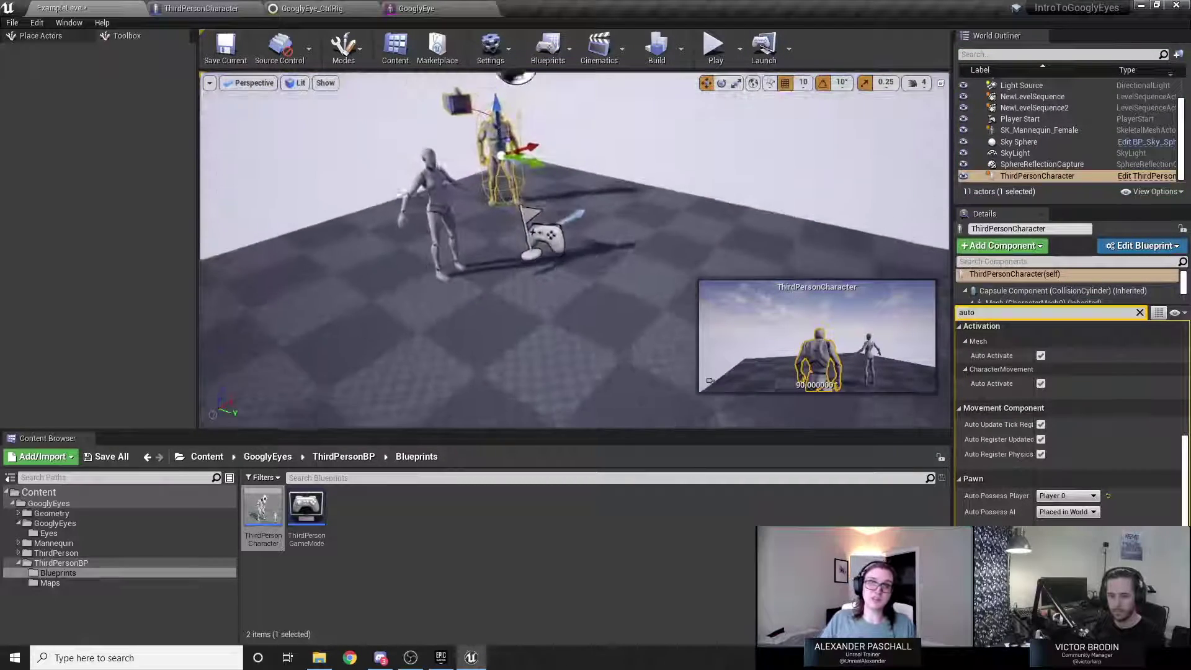
pyautogui.moveTo(545, 202); pyautogui.dragTo(450, 193, button='right')
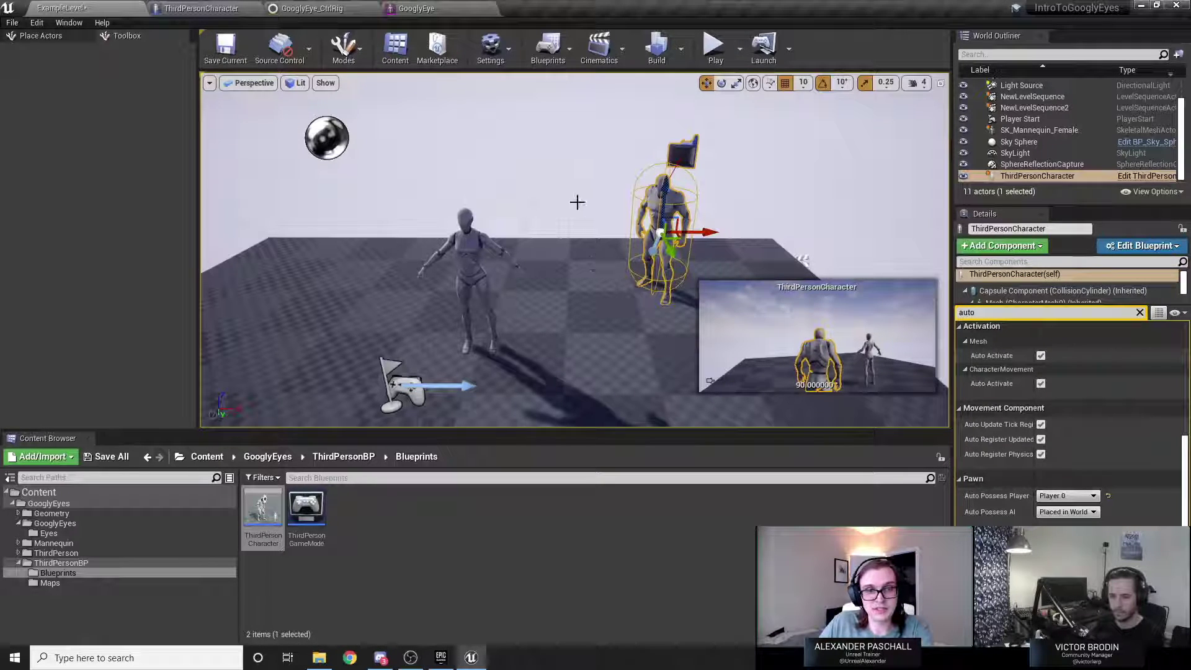
# Review the Verlet and Clamp Spatially chain in GooglyEye_CtrlRig alongside the GooglyEye skeletal mesh.
pyautogui.click(329, 8)
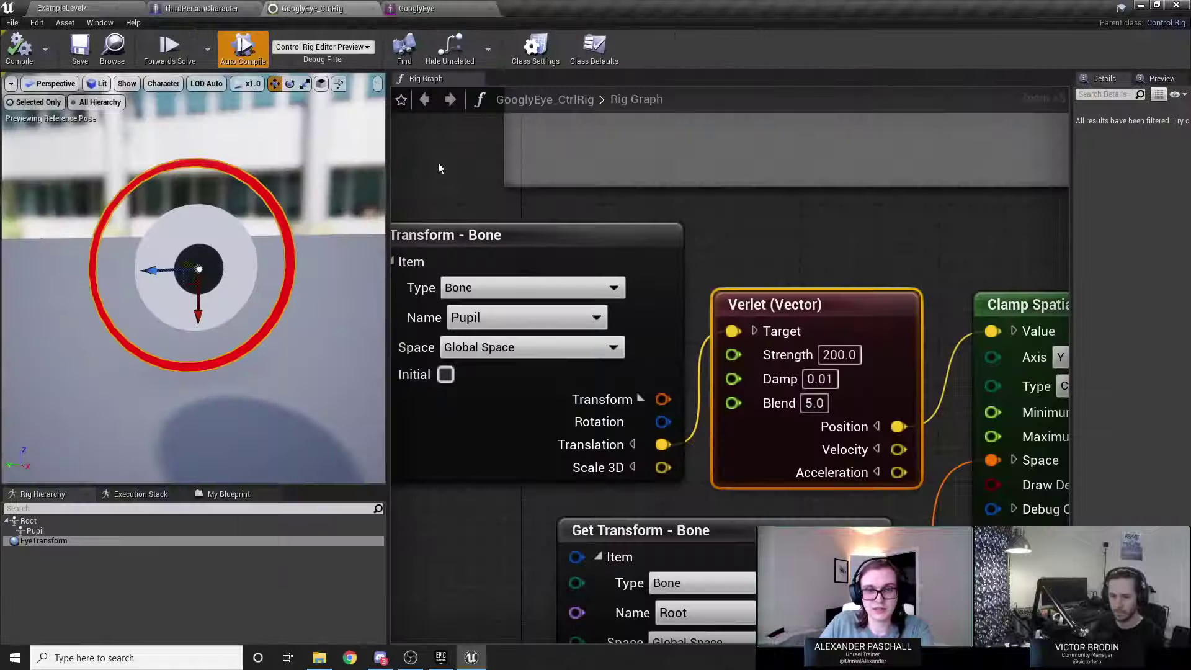
pyautogui.scroll(-4, 473, 183)
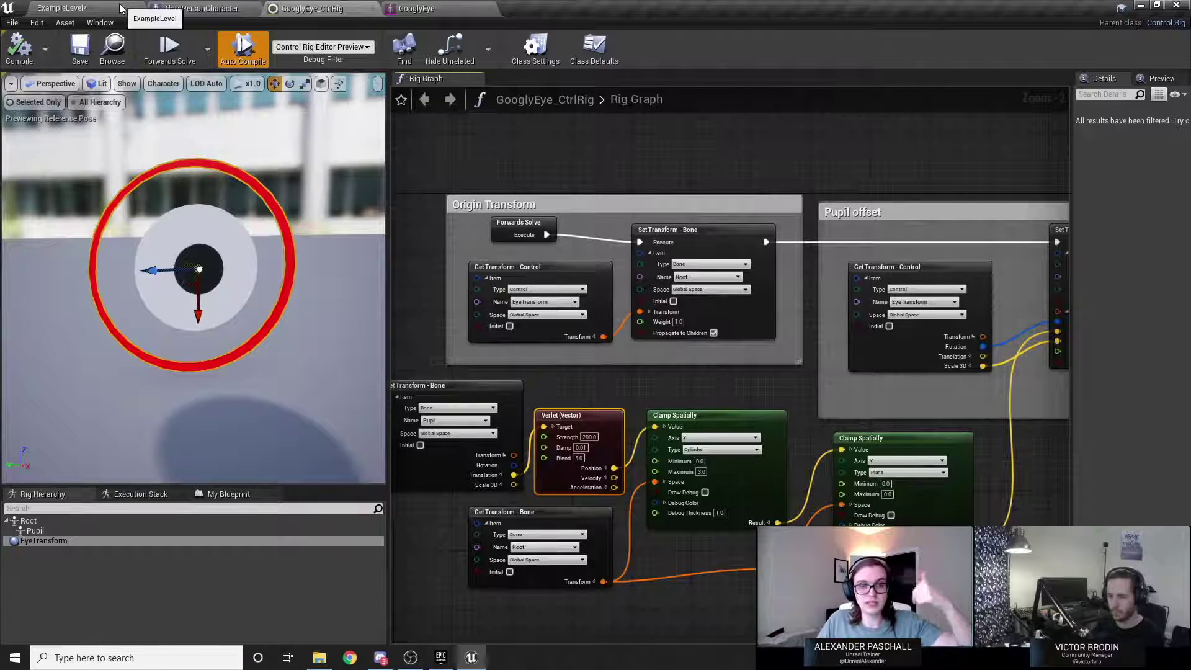
pyautogui.click(116, 9)
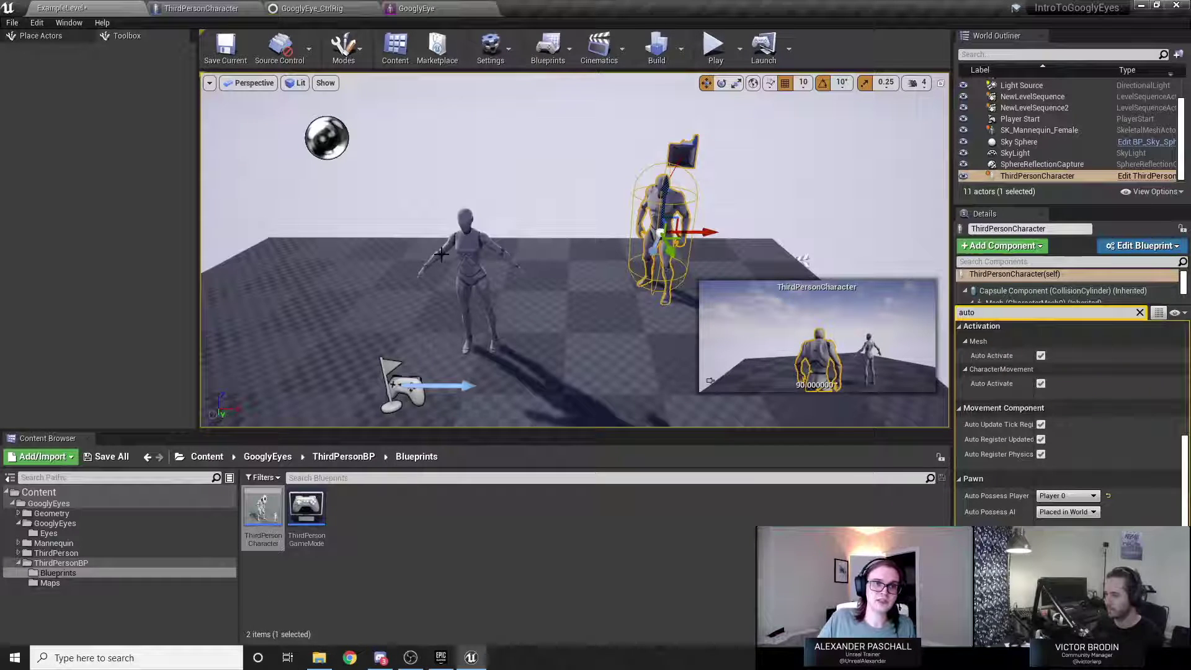
pyautogui.click(460, 6)
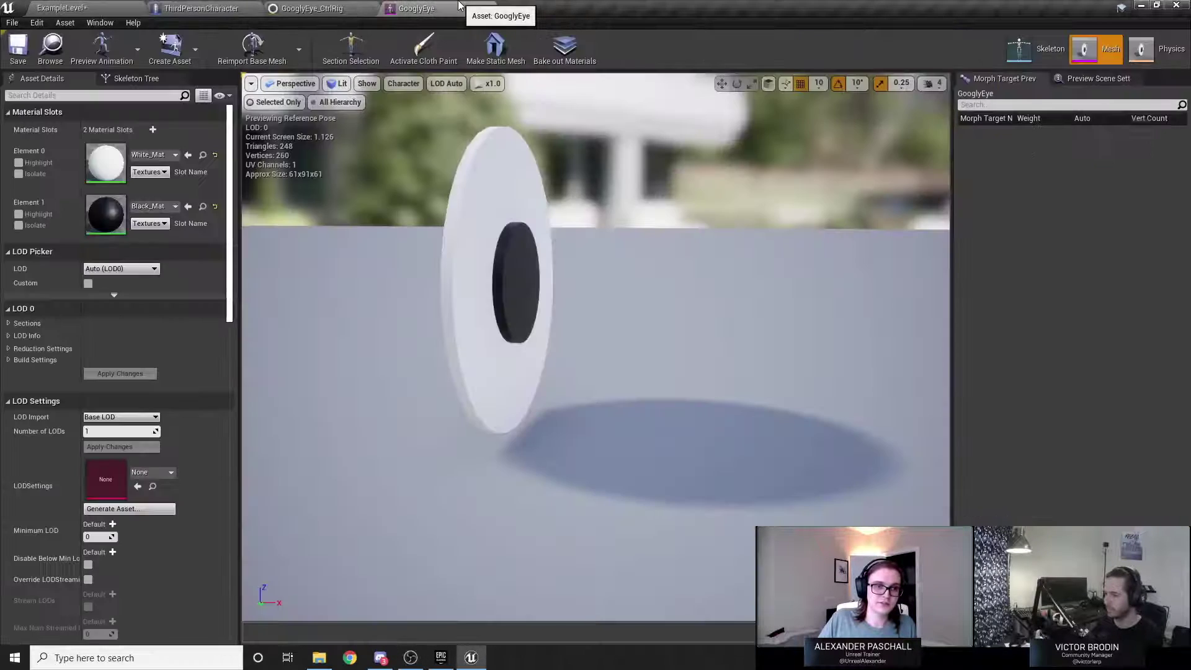
pyautogui.click(312, 8)
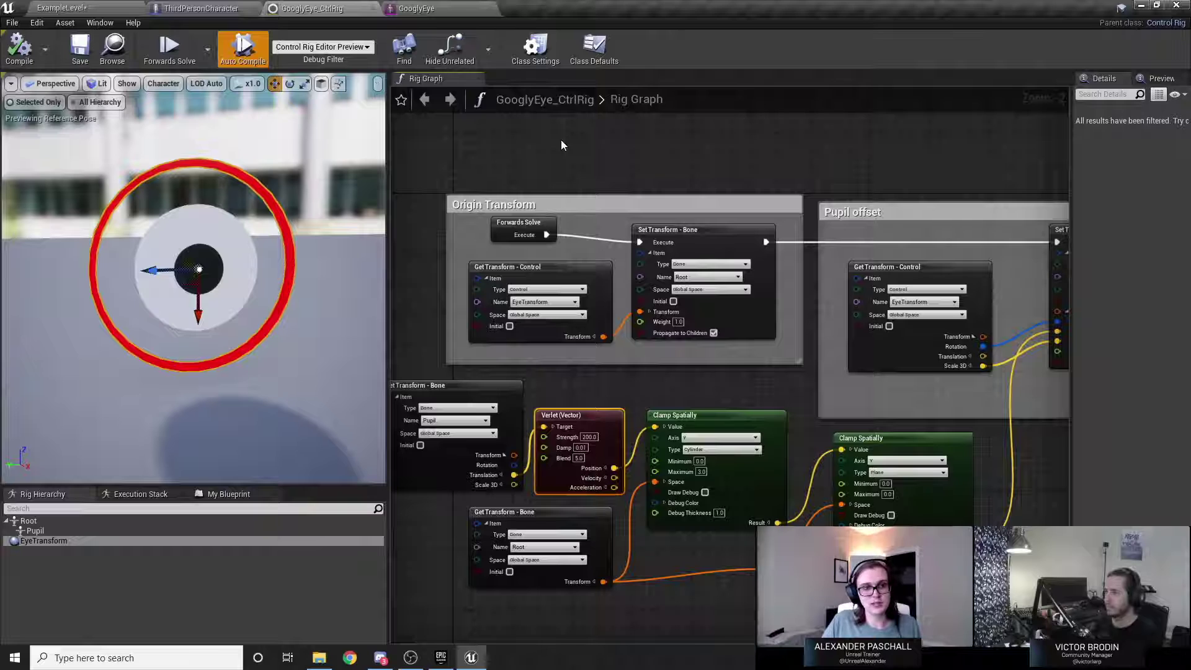
# Examine the Add Mapped Skeletal Mesh and Add Mapped Elements nodes in ThirdPersonCharacter's Construction Script.
pyautogui.click(199, 8)
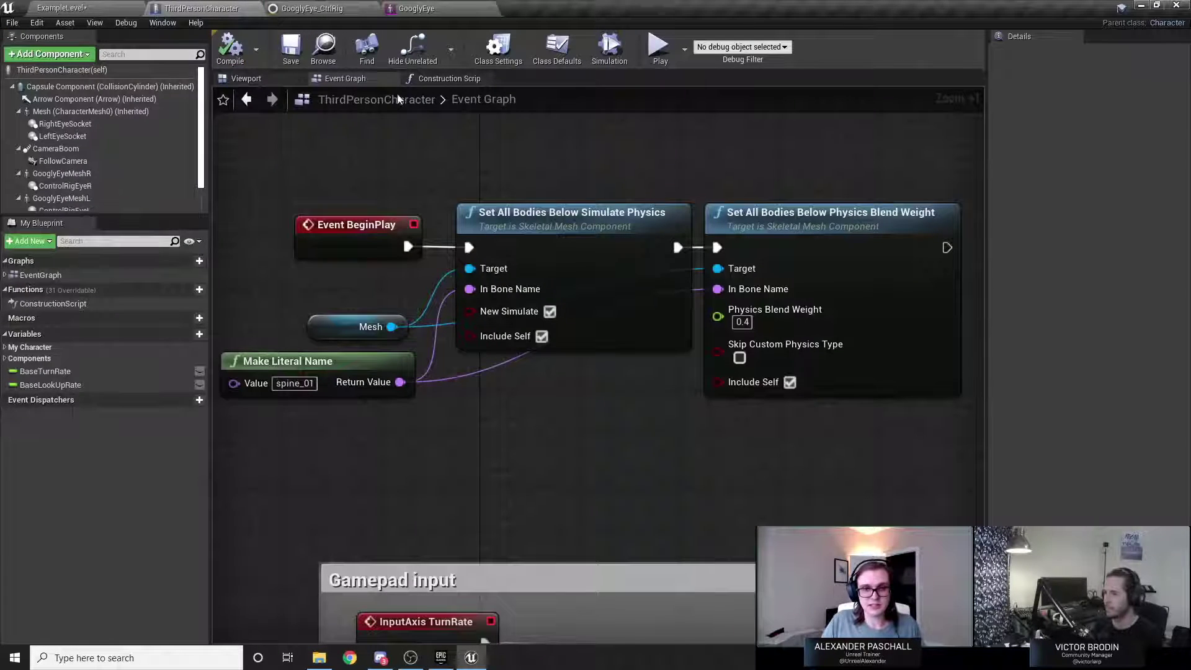
pyautogui.click(437, 78)
pyautogui.moveTo(647, 298); pyautogui.dragTo(437, 260, button='right')
pyautogui.scroll(-3, 661, 203)
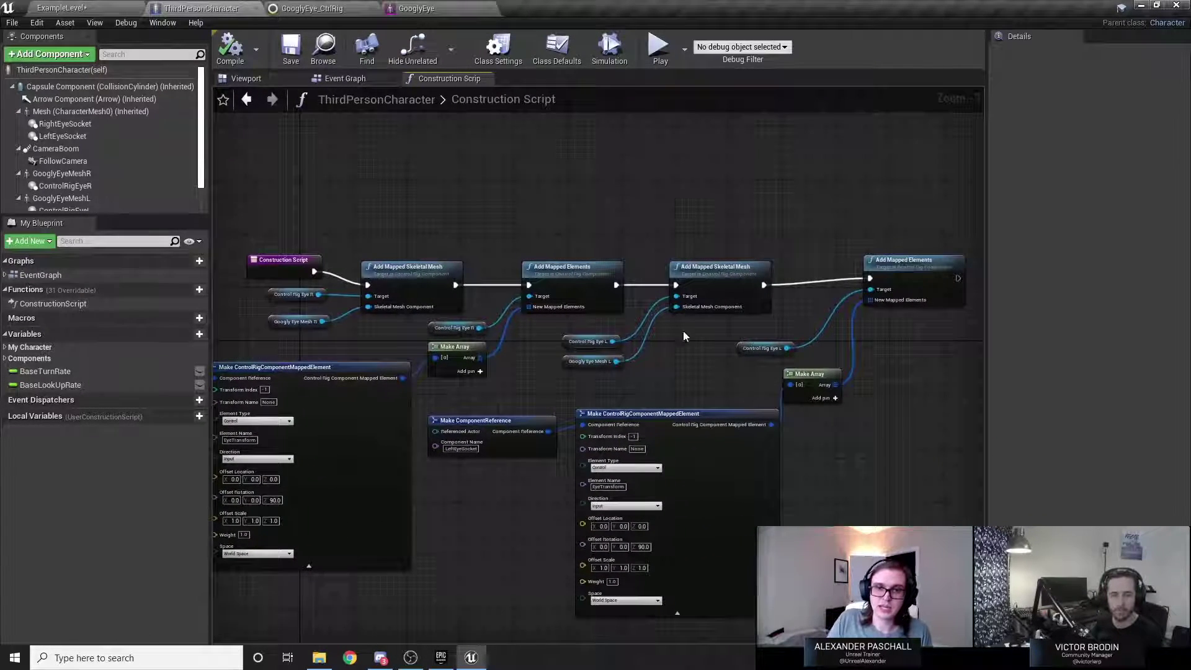
pyautogui.scroll(3, 689, 375)
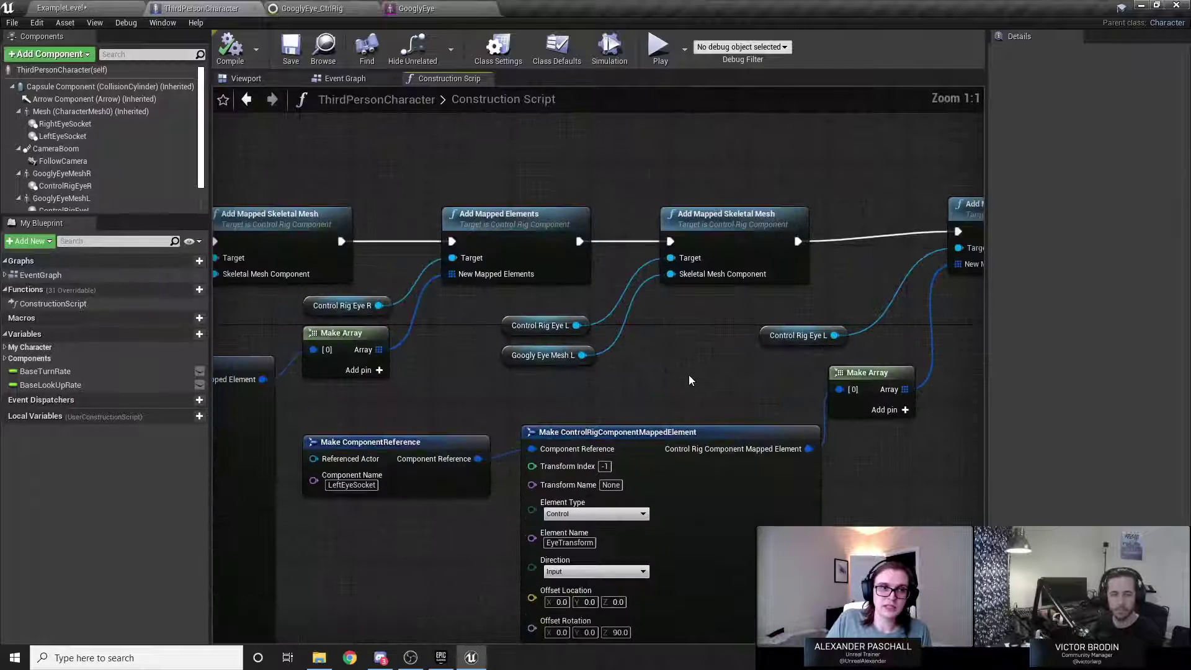
# Inspect ThirdPersonCharacter's component hierarchy, selecting RightEyeSocket and LeftEyeSocket to see their placement on the head.
pyautogui.click(260, 79)
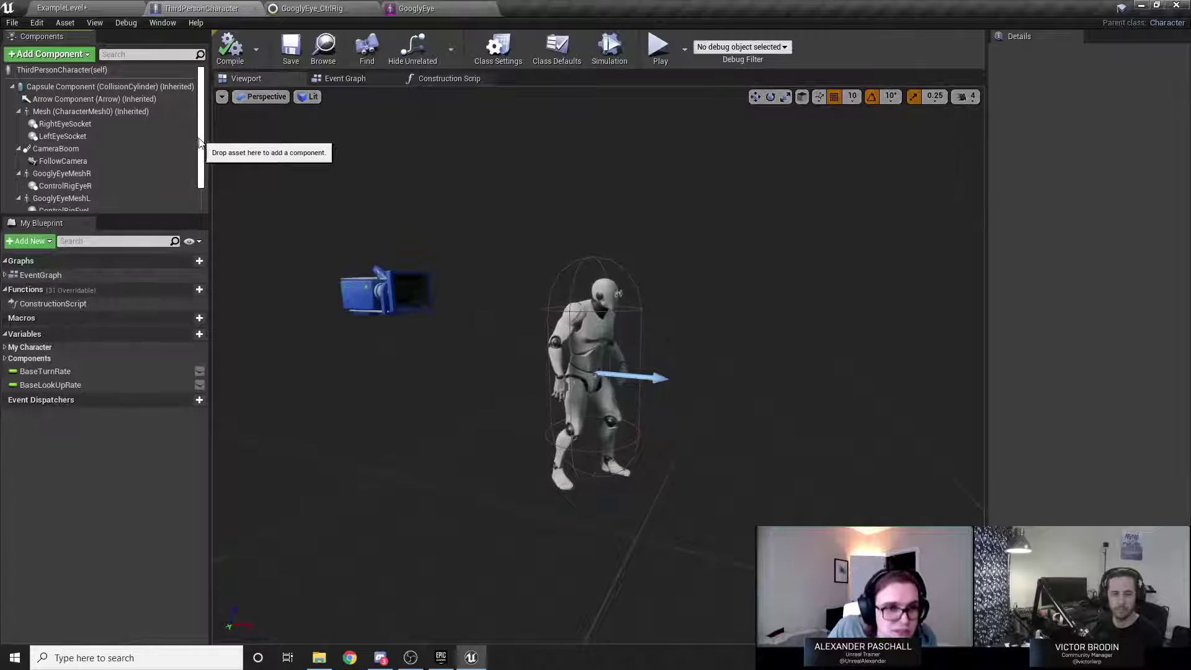
pyautogui.scroll(-1, 198, 148)
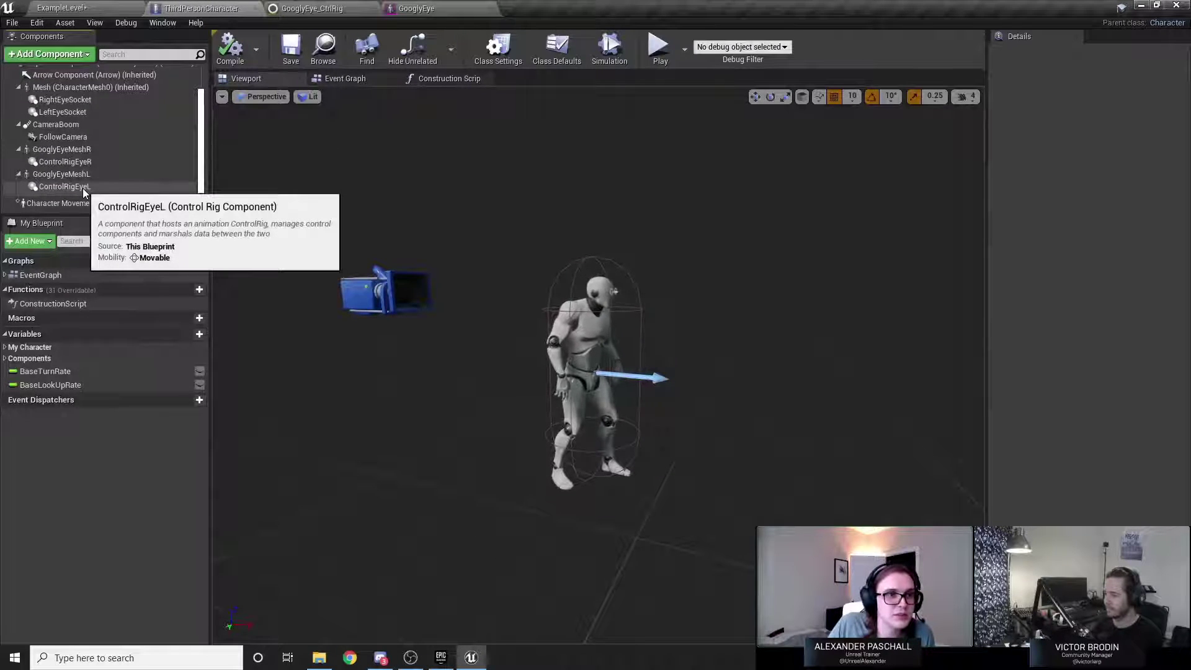
pyautogui.scroll(2, 74, 168)
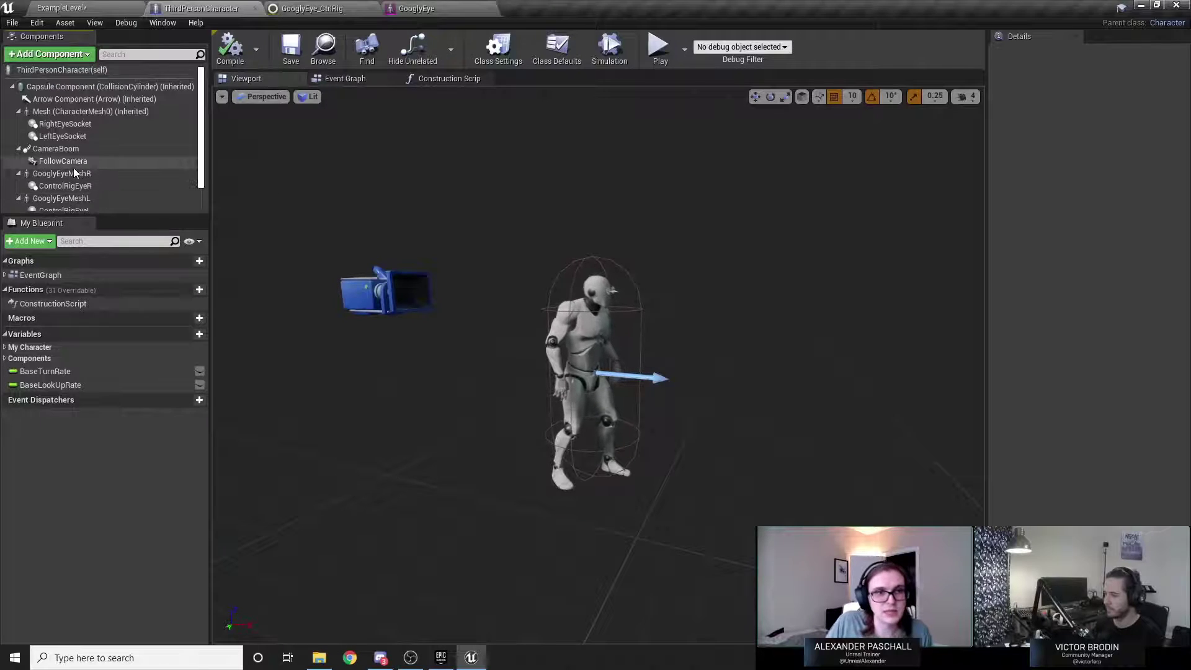
pyautogui.click(77, 123)
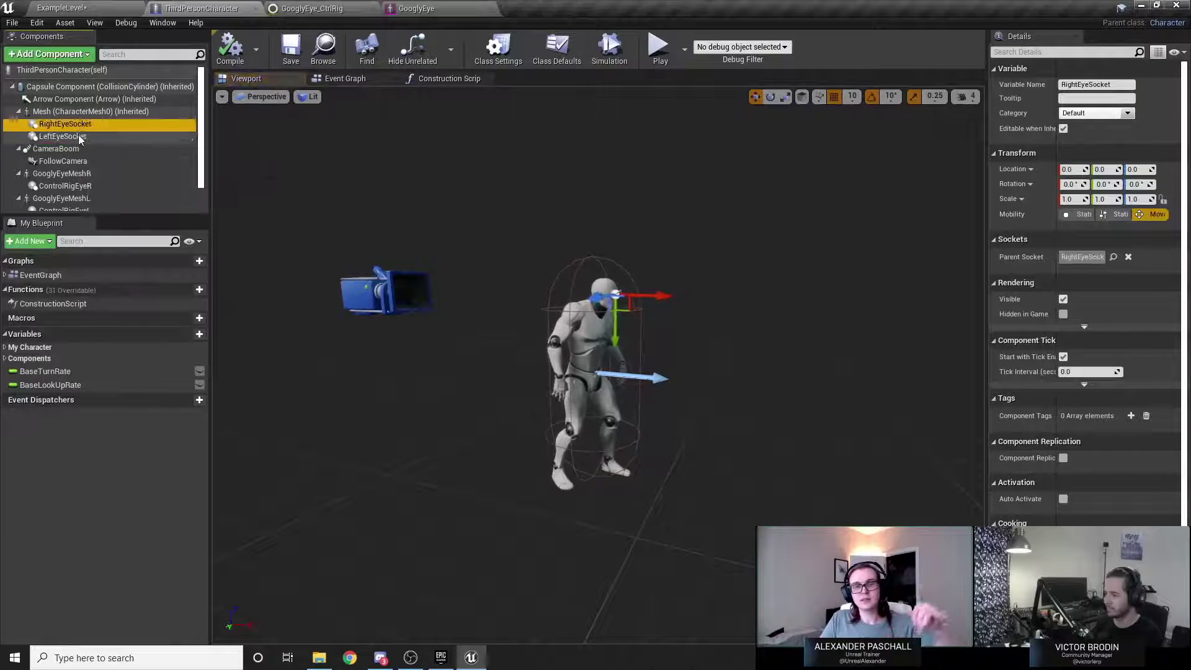
pyautogui.click(78, 135)
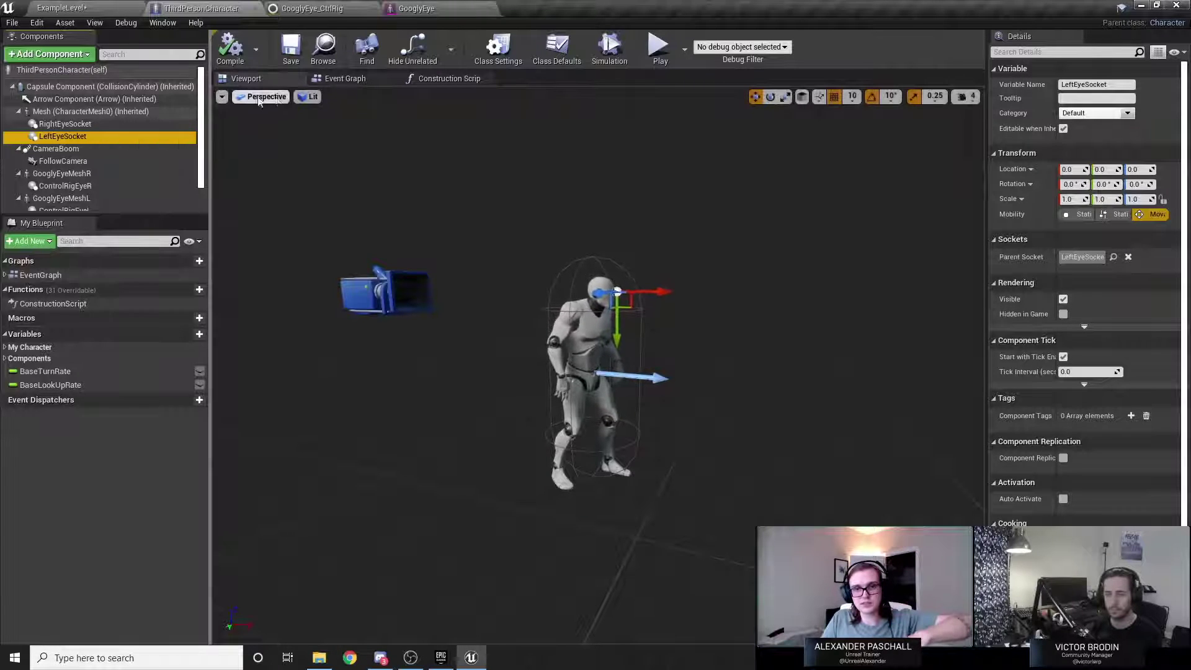
# Revisit the Construction Script to examine how LeftEyeSocket is mapped to the EyeTransform control.
pyautogui.click(345, 78)
pyautogui.click(413, 76)
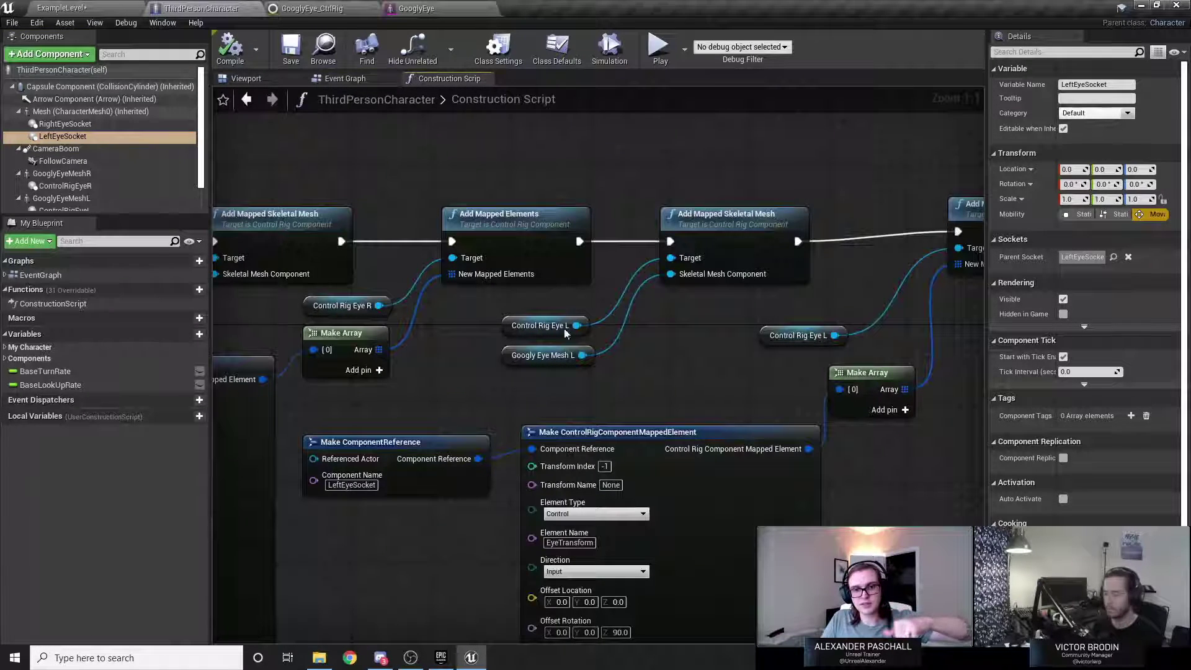
pyautogui.moveTo(564, 329); pyautogui.dragTo(607, 326, button='right')
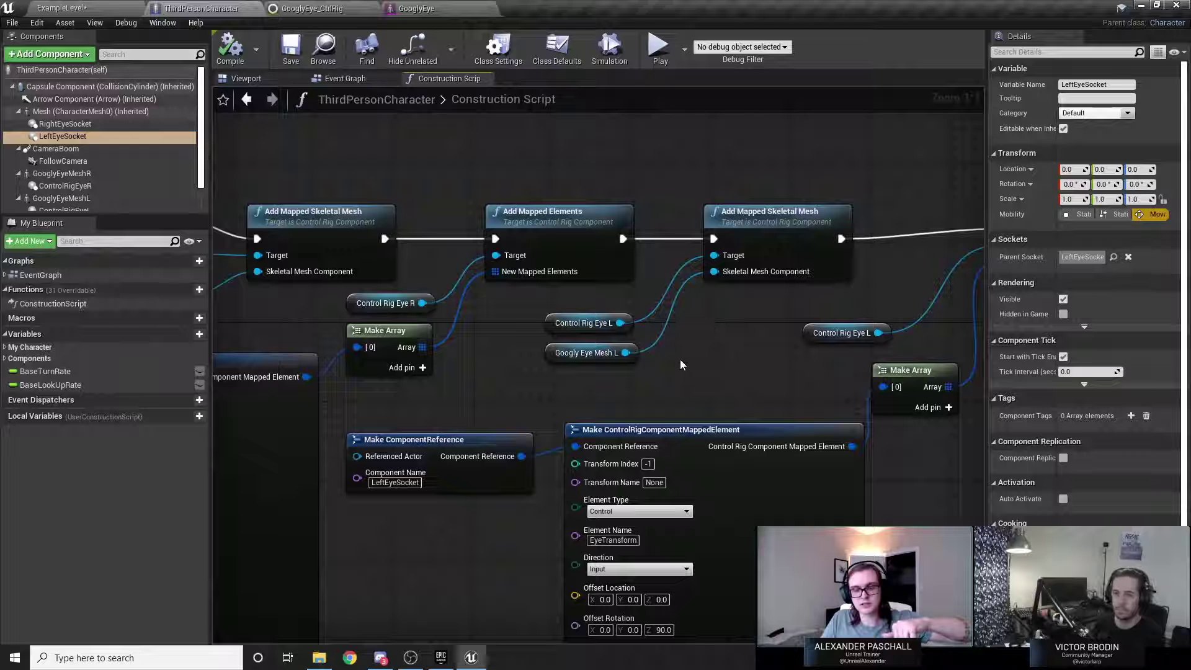
pyautogui.scroll(-2, 552, 394)
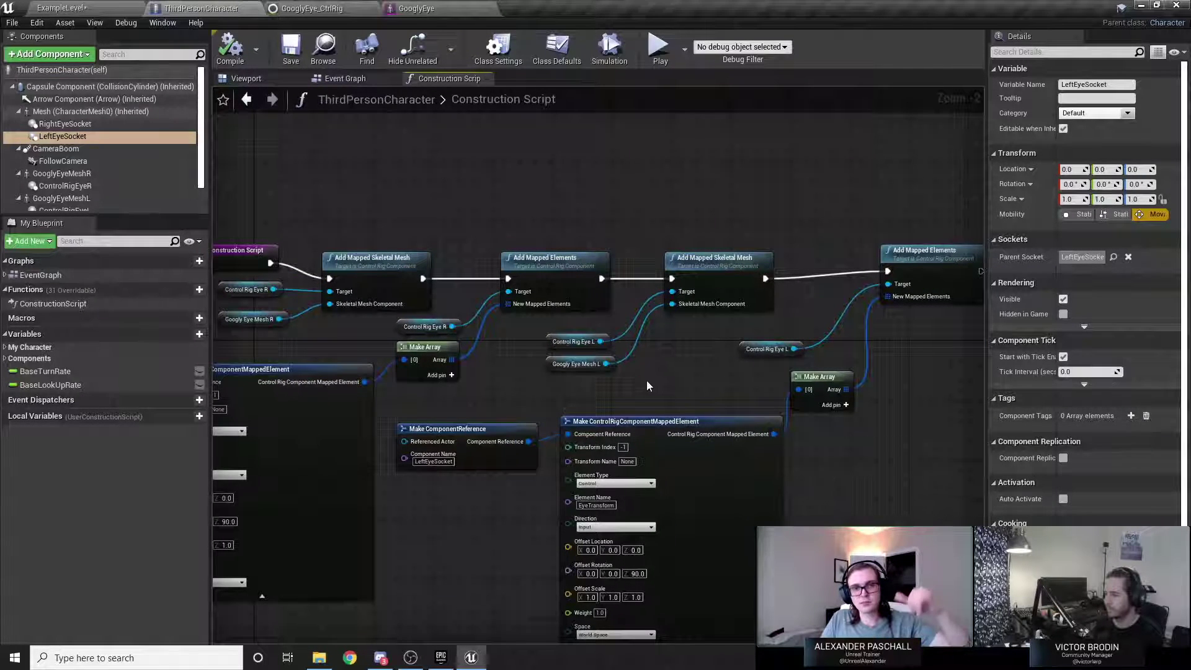
# Recheck ThirdPersonCharacter's Event Graph and viewport, and return to the GooglyEye_CtrlRig graph.
pyautogui.click(346, 78)
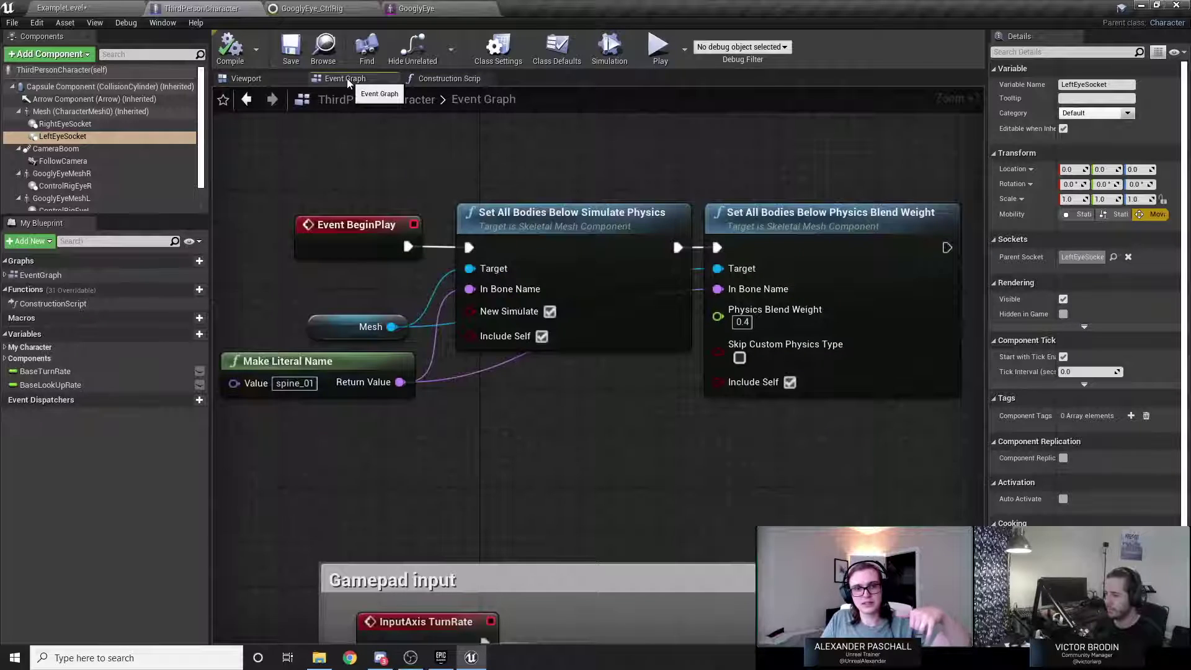
pyautogui.click(264, 81)
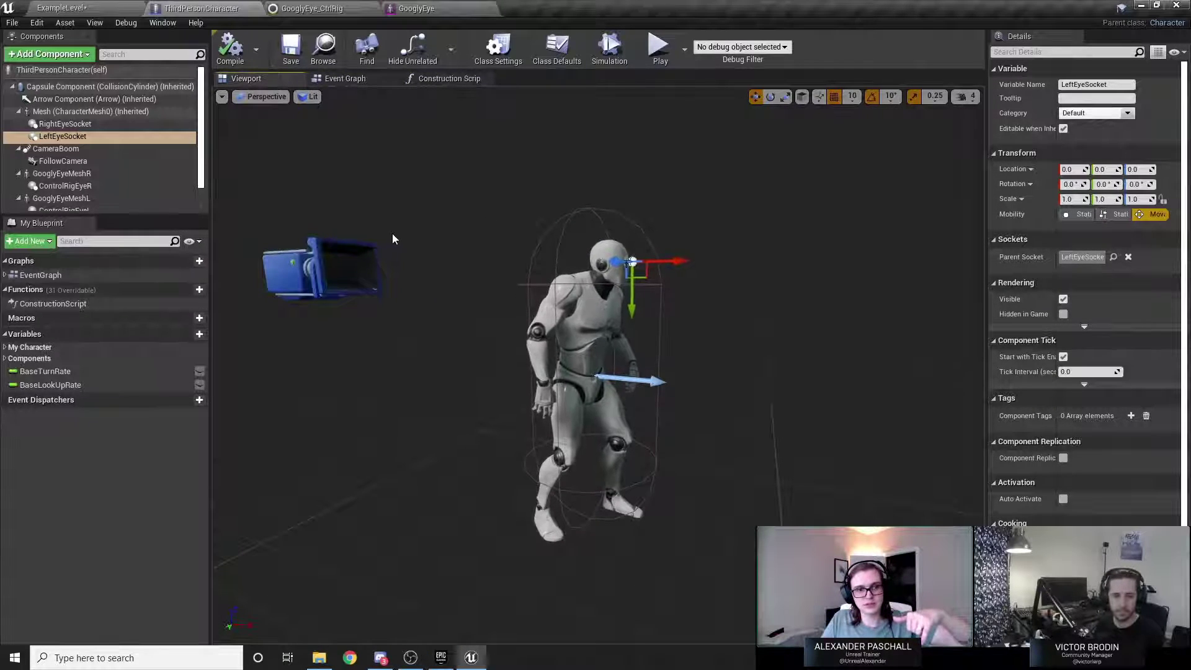
pyautogui.click(444, 9)
pyautogui.click(311, 8)
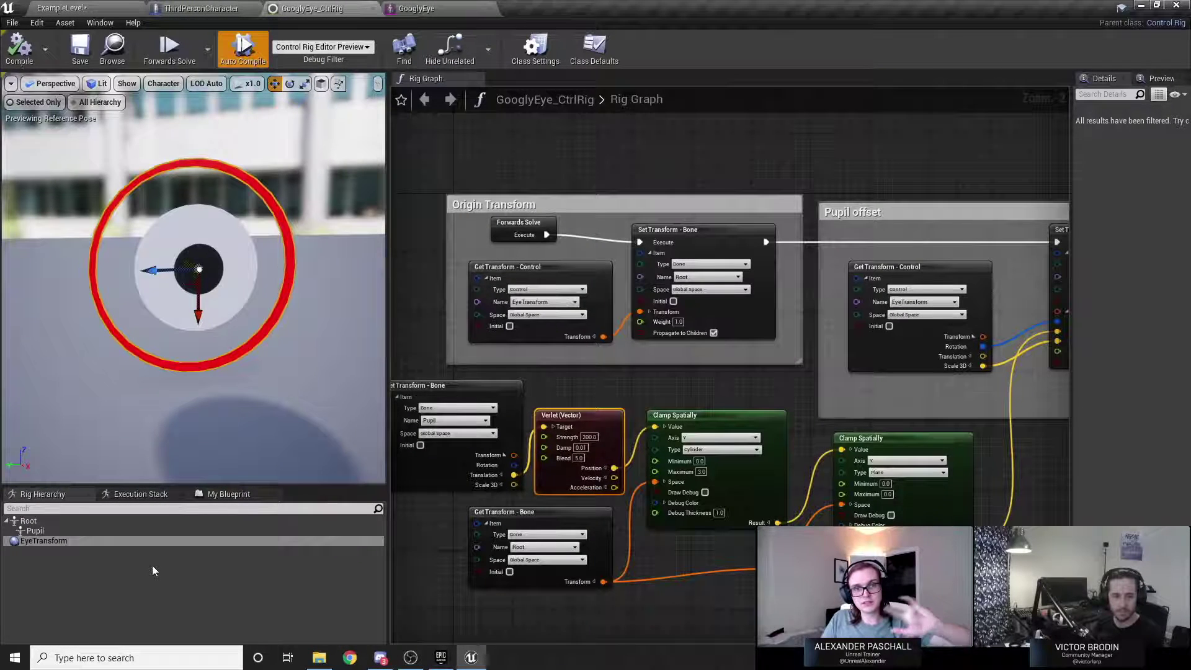
# Inspect the skeletal mesh of SK_Mannequin_Female in ExampleLevel, checking its skeleton tree for eye sockets under the head bone.
pyautogui.click(60, 8)
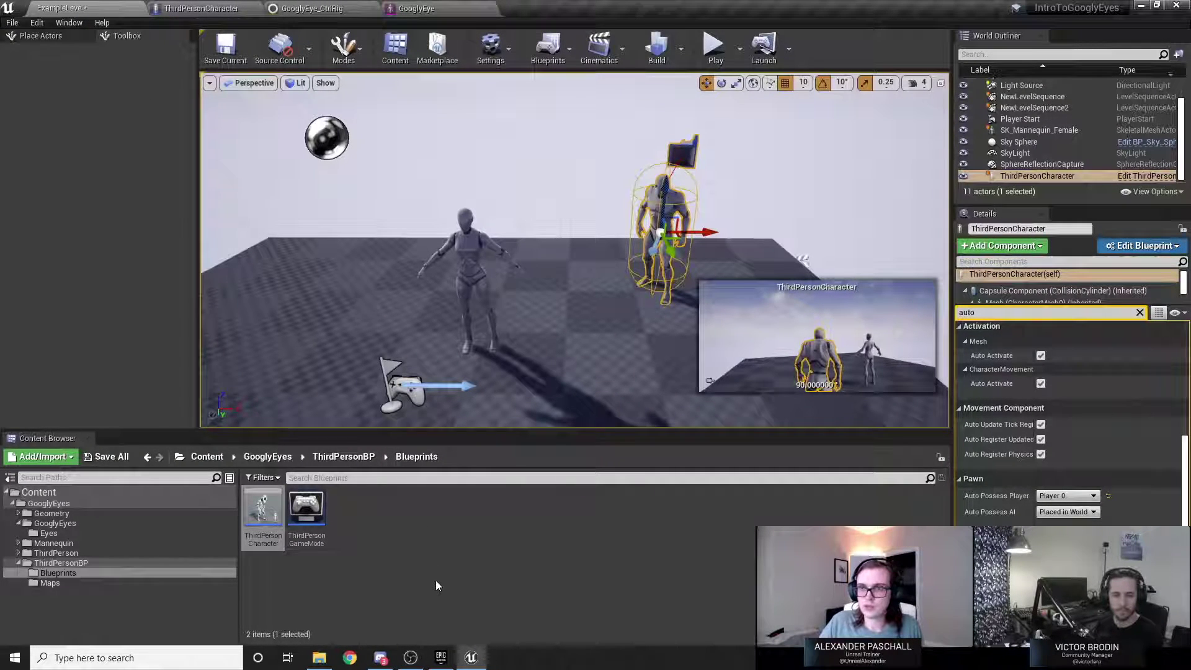
pyautogui.click(478, 268)
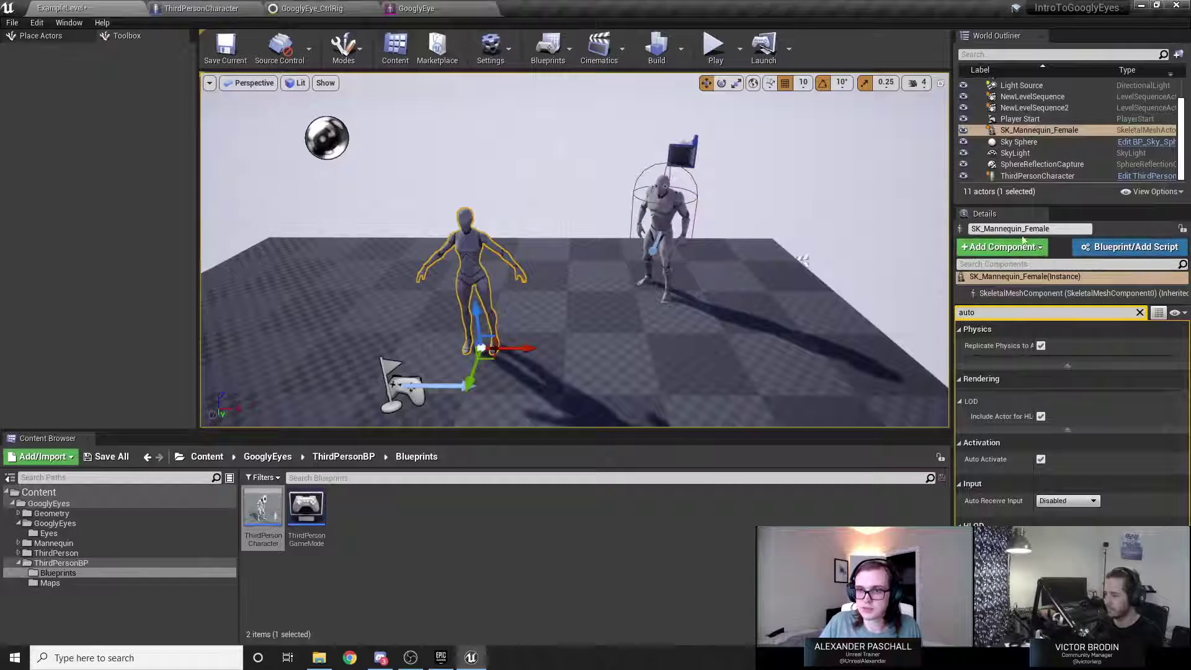
pyautogui.click(1054, 292)
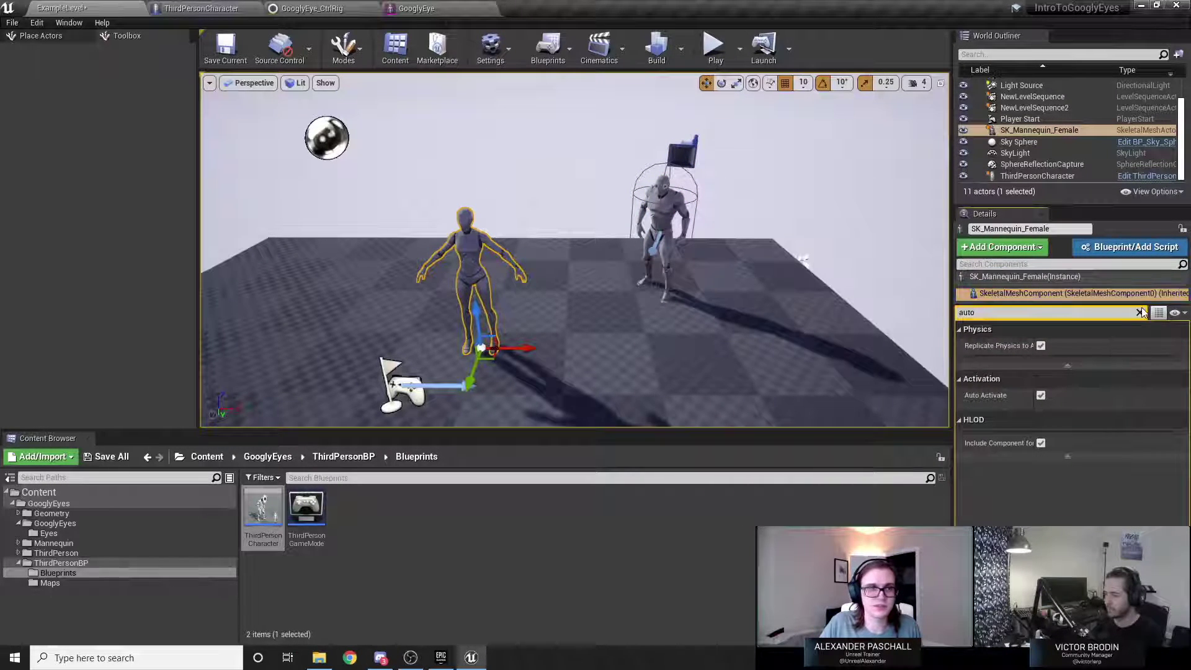
pyautogui.doubleClick(1059, 502)
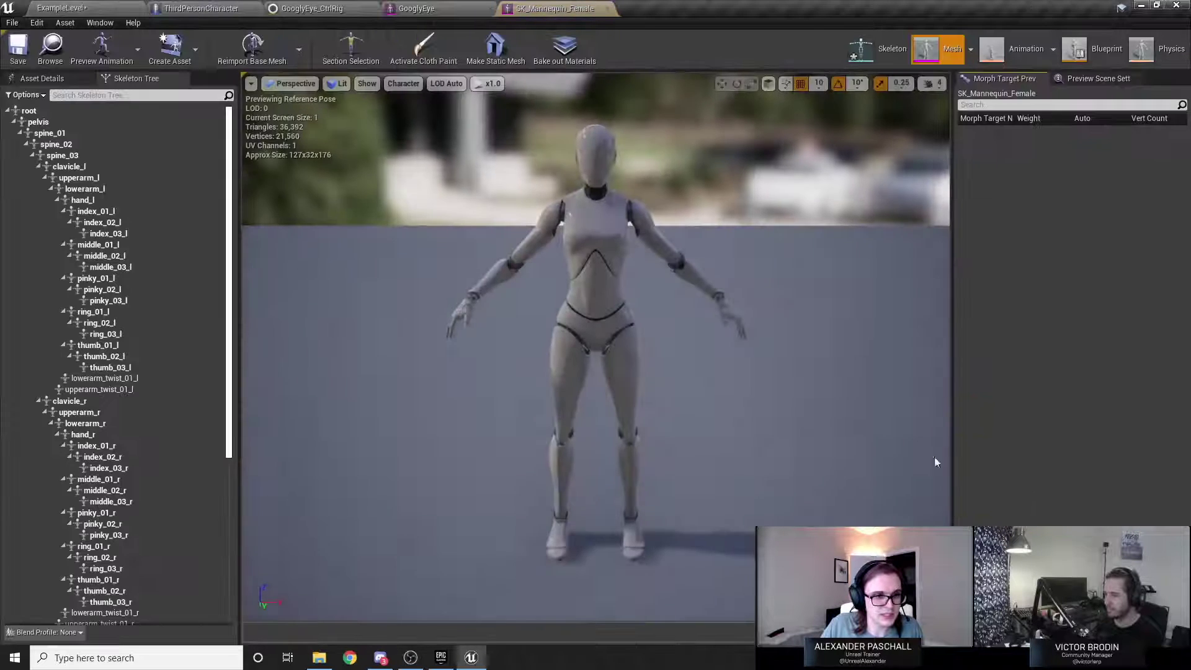
pyautogui.scroll(-8, 165, 311)
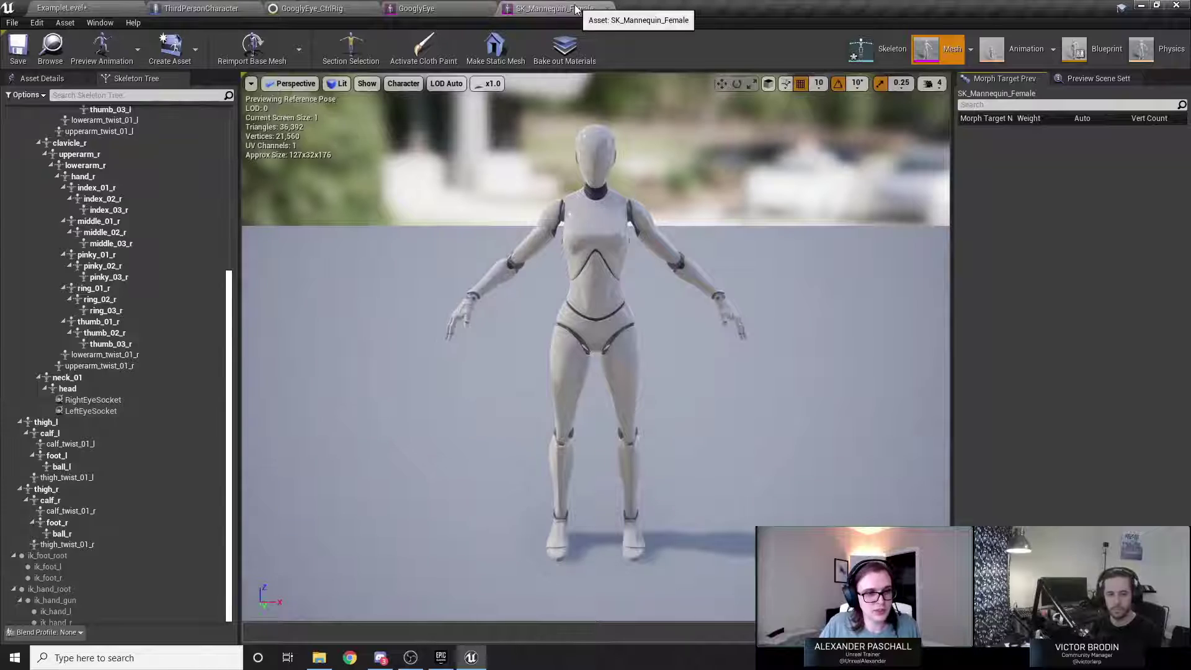
pyautogui.click(606, 8)
pyautogui.click(62, 8)
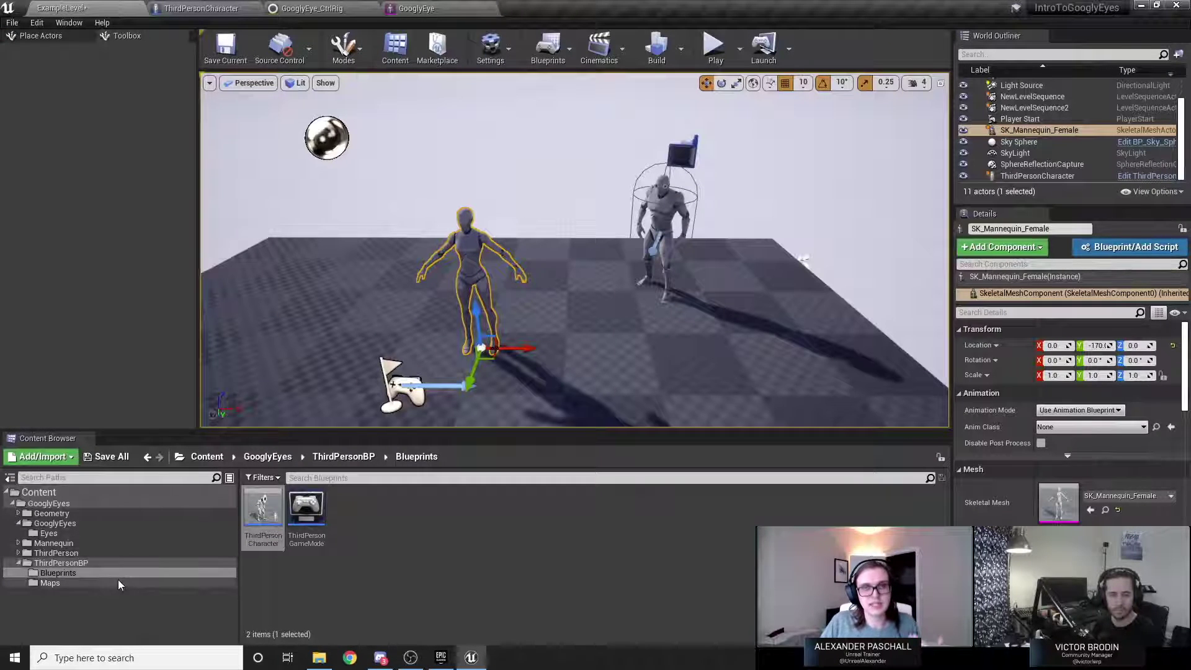
# Open the Eyes content folder and start adding a new level sequence to ExampleLevel.
pyautogui.click(105, 533)
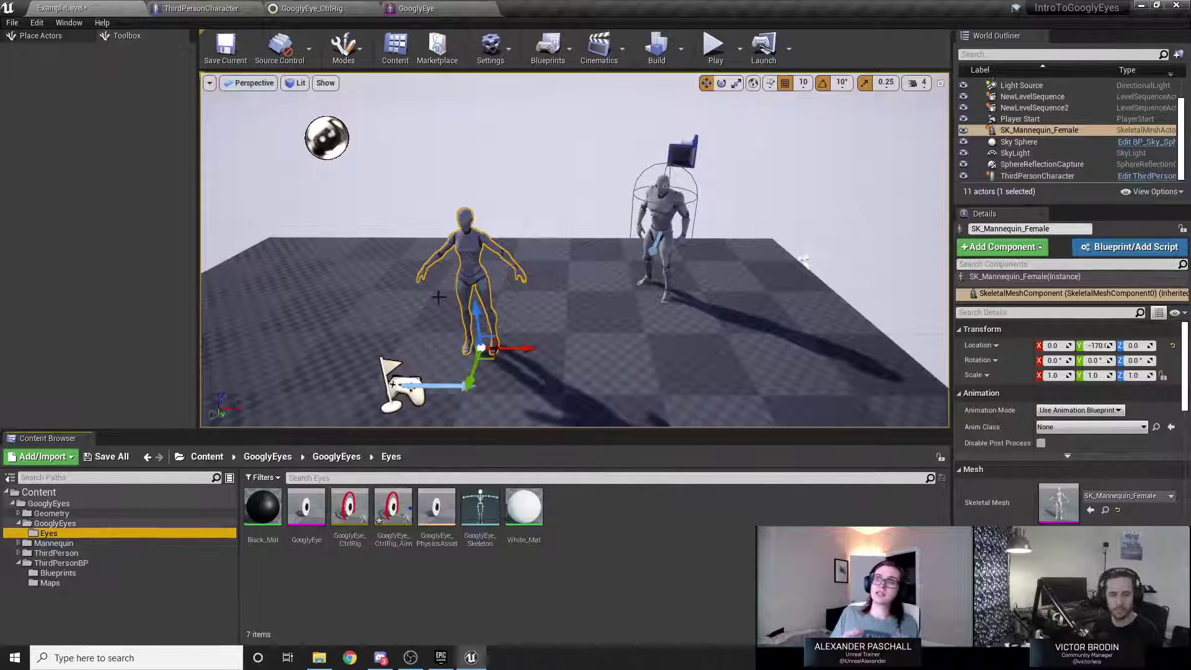
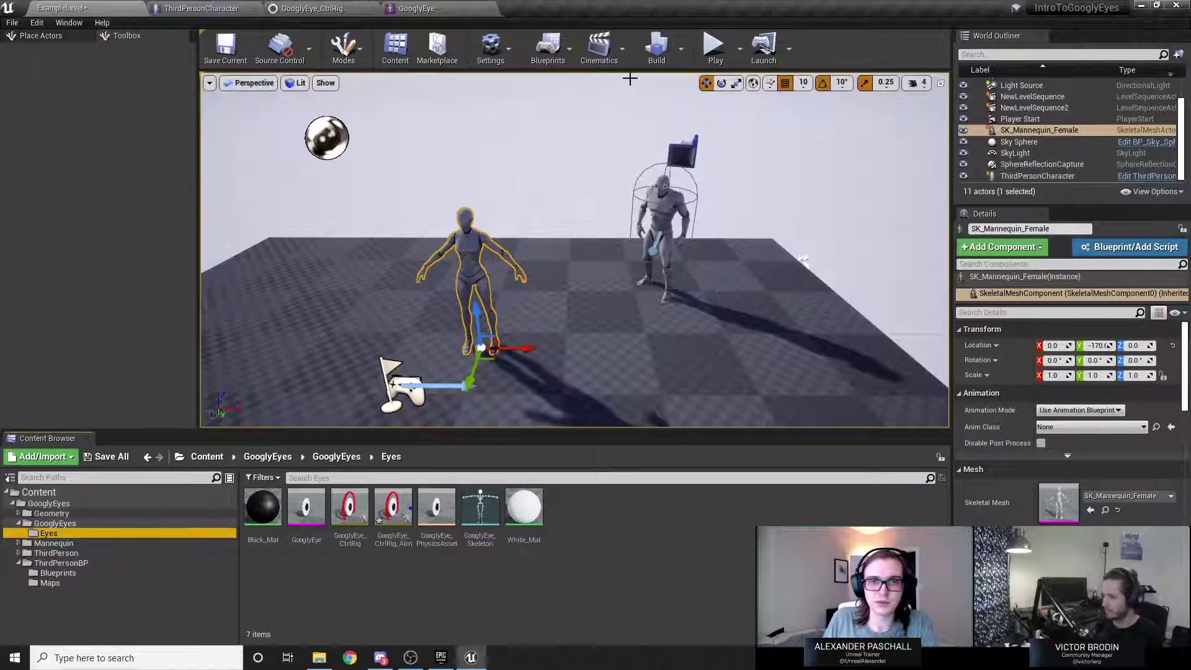
pyautogui.click(594, 55)
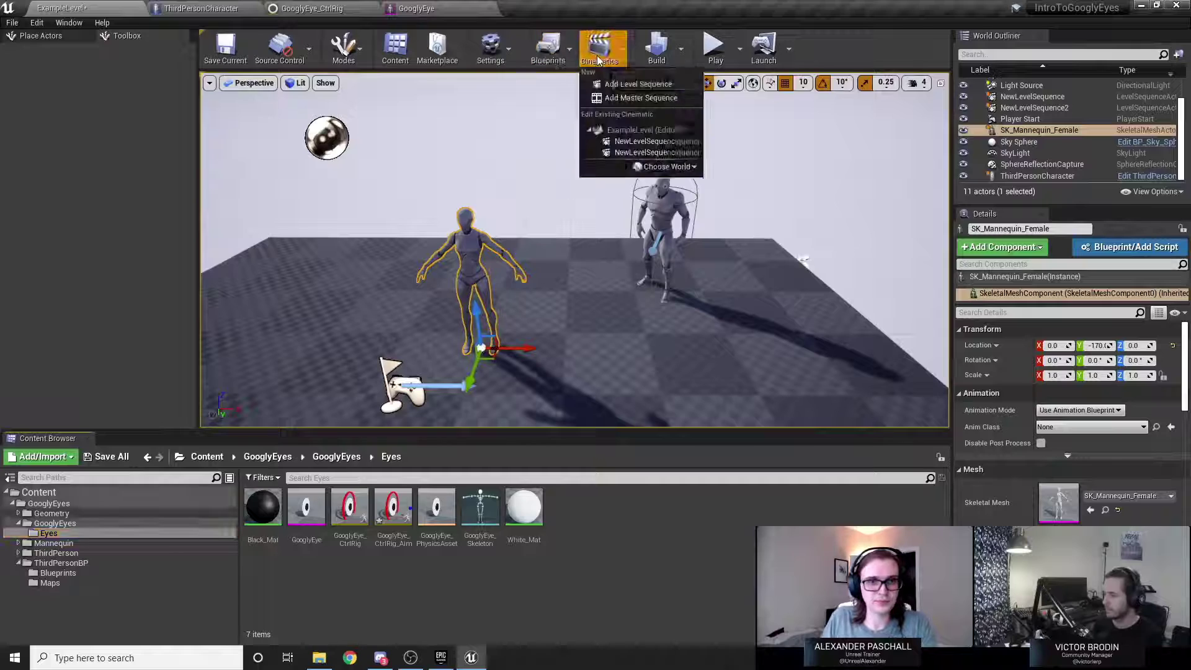
pyautogui.click(649, 86)
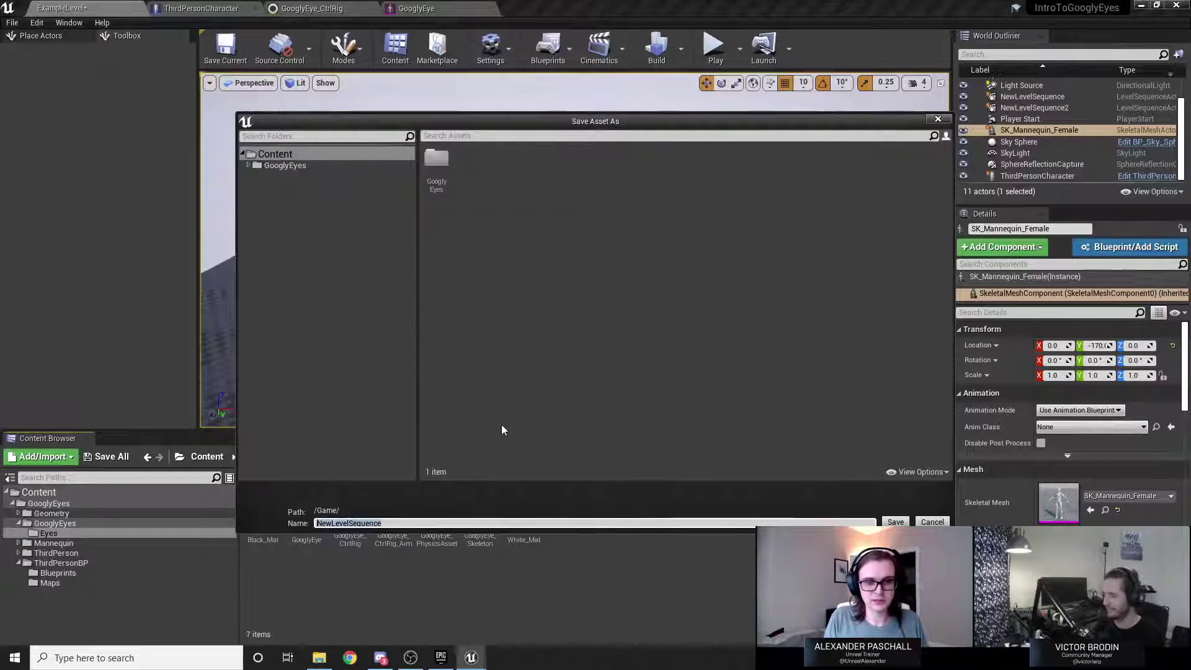
# Save the new level sequence as ExampleLevel and add the SK_Mannequin_Female actor to it.
pyautogui.write('ExampleLevel')
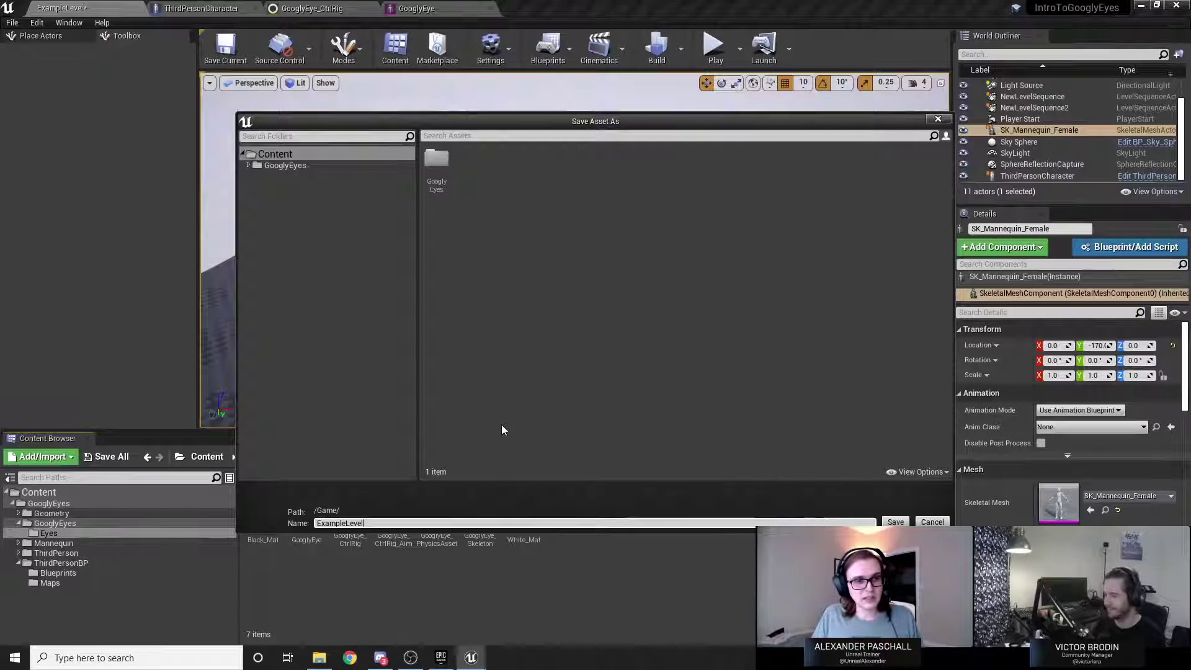
pyautogui.press('Return')
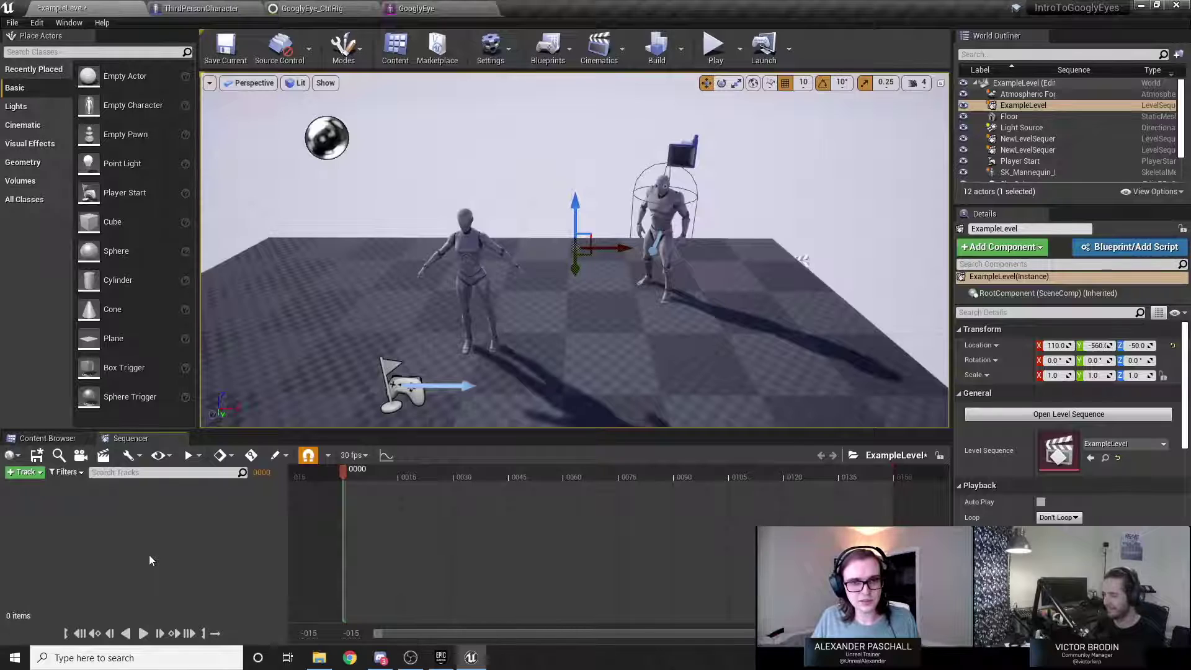
pyautogui.click(49, 438)
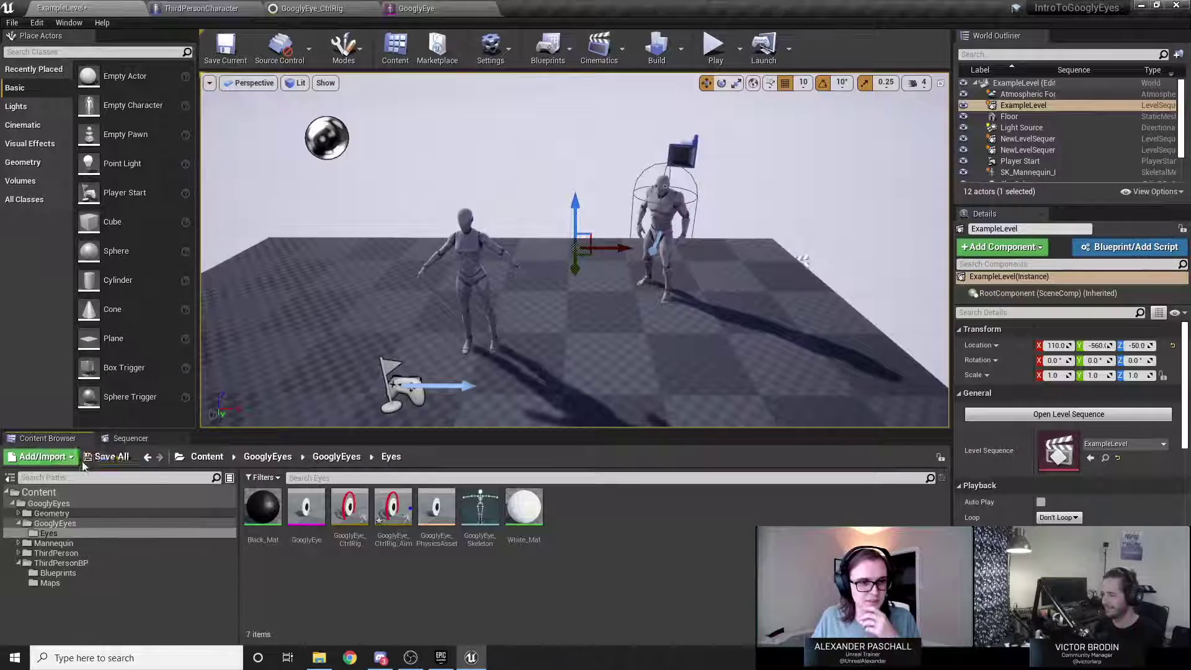
pyautogui.click(450, 248)
pyautogui.click(148, 439)
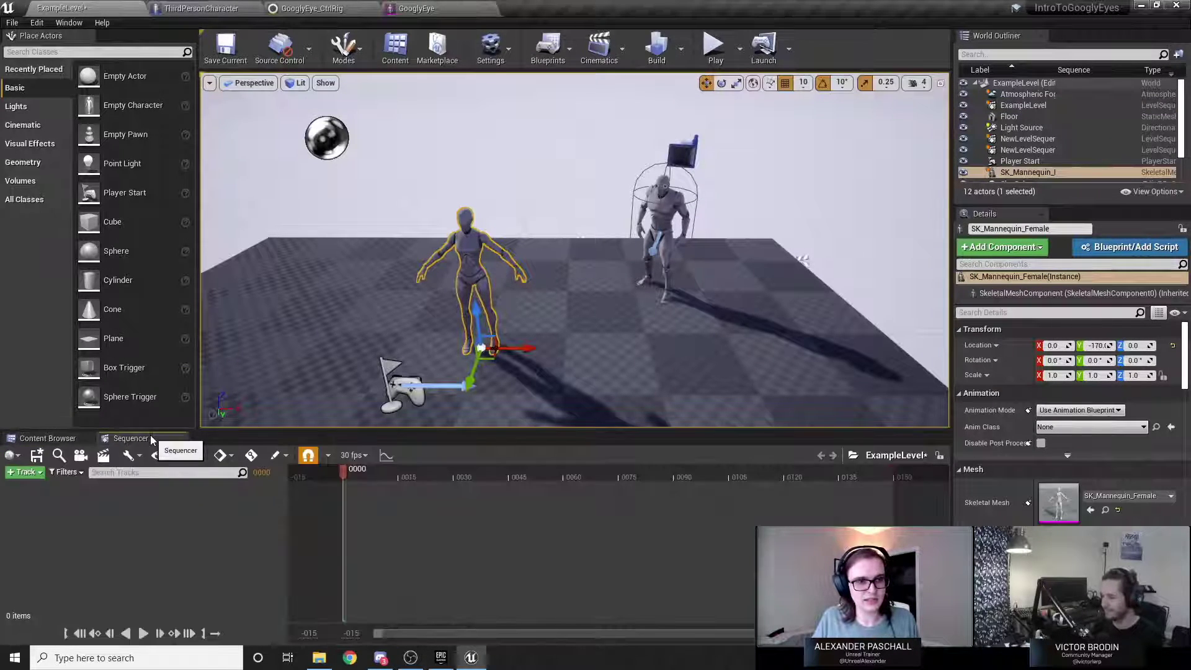
pyautogui.click(36, 474)
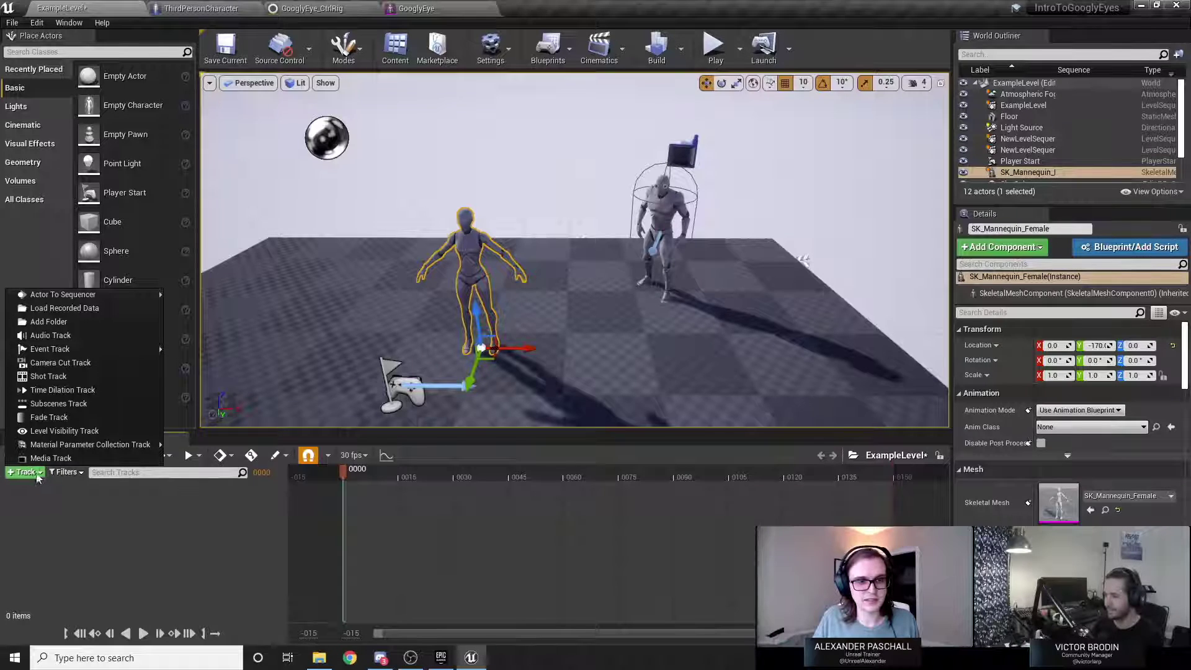
pyautogui.moveTo(93, 294)
pyautogui.click(254, 296)
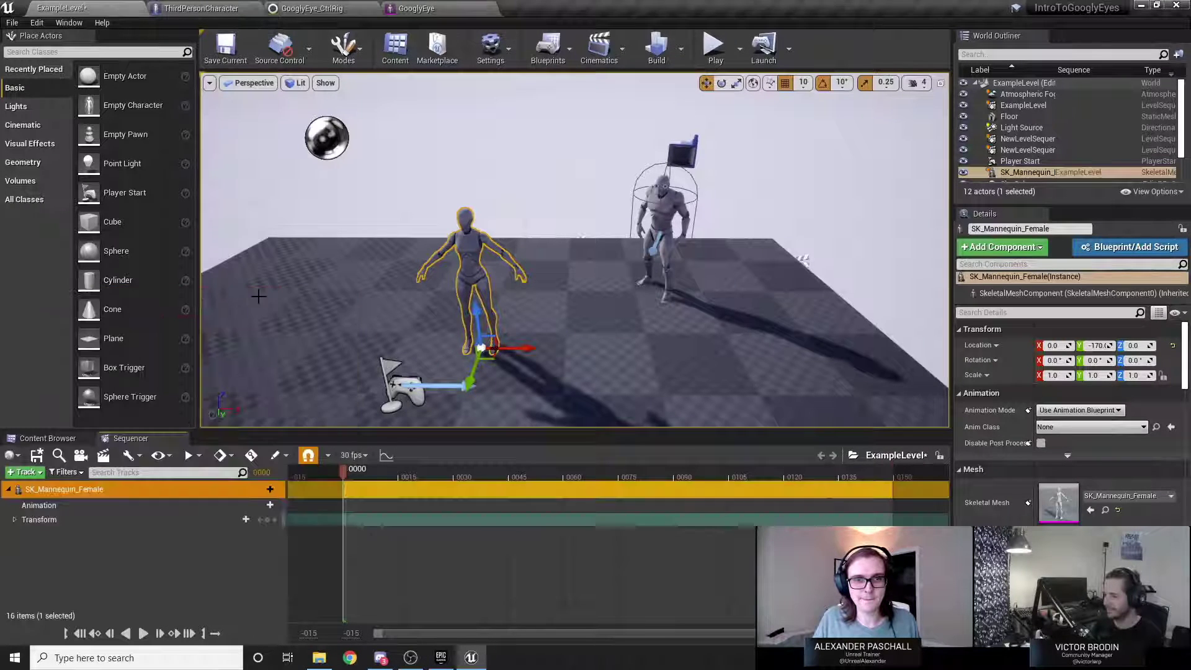
# Place the GooglyEye_CtrlRig asset in the level at the female mannequin's head, at about Y -160 and Z 160.
pyautogui.moveTo(259, 297); pyautogui.dragTo(267, 264)
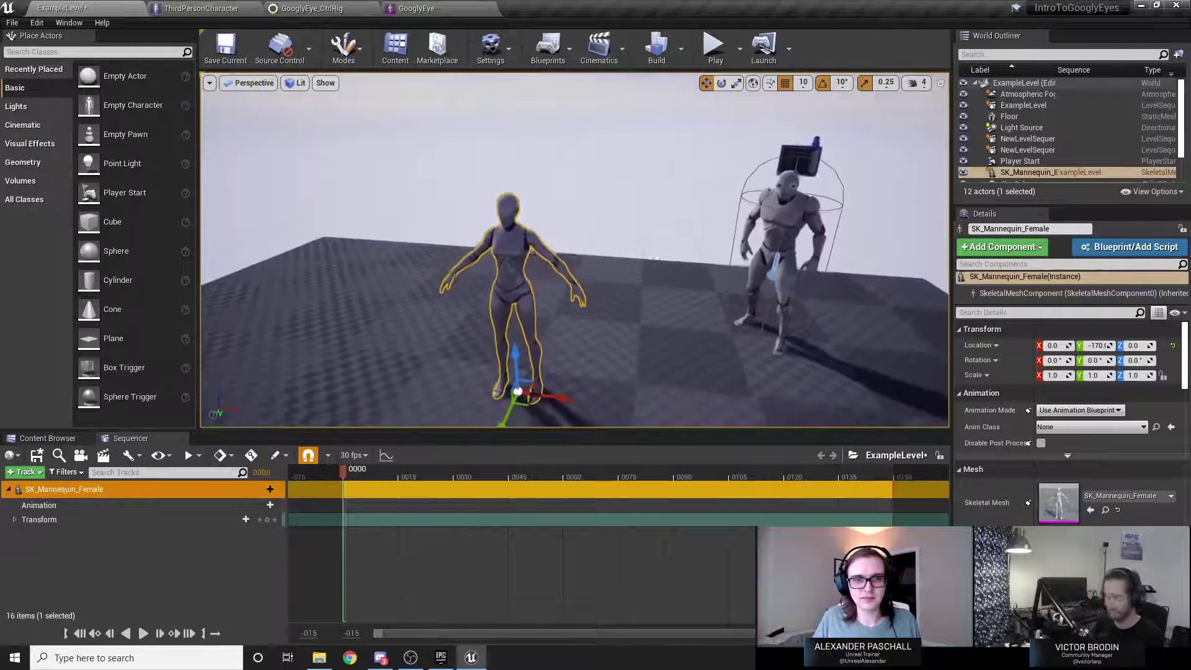
pyautogui.moveTo(267, 264); pyautogui.dragTo(332, 263, button='right')
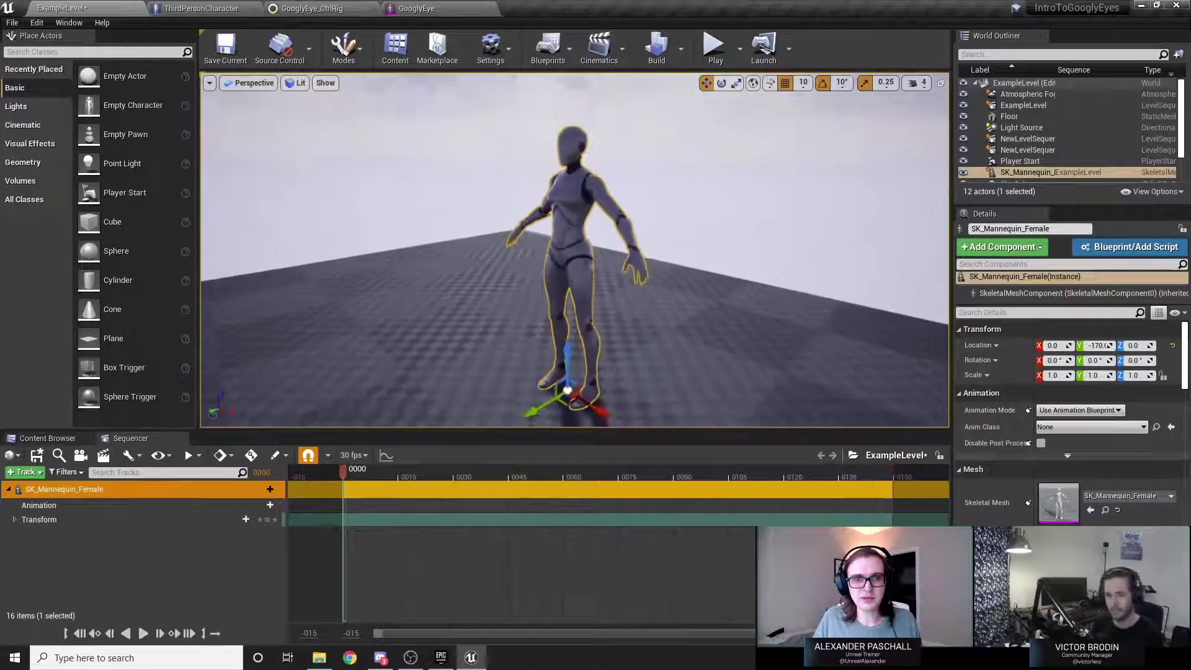
pyautogui.moveTo(523, 199)
pyautogui.mouseDown(button='right')
pyautogui.moveTo(552, 193)
pyautogui.moveTo(523, 200)
pyautogui.mouseUp(button='right')
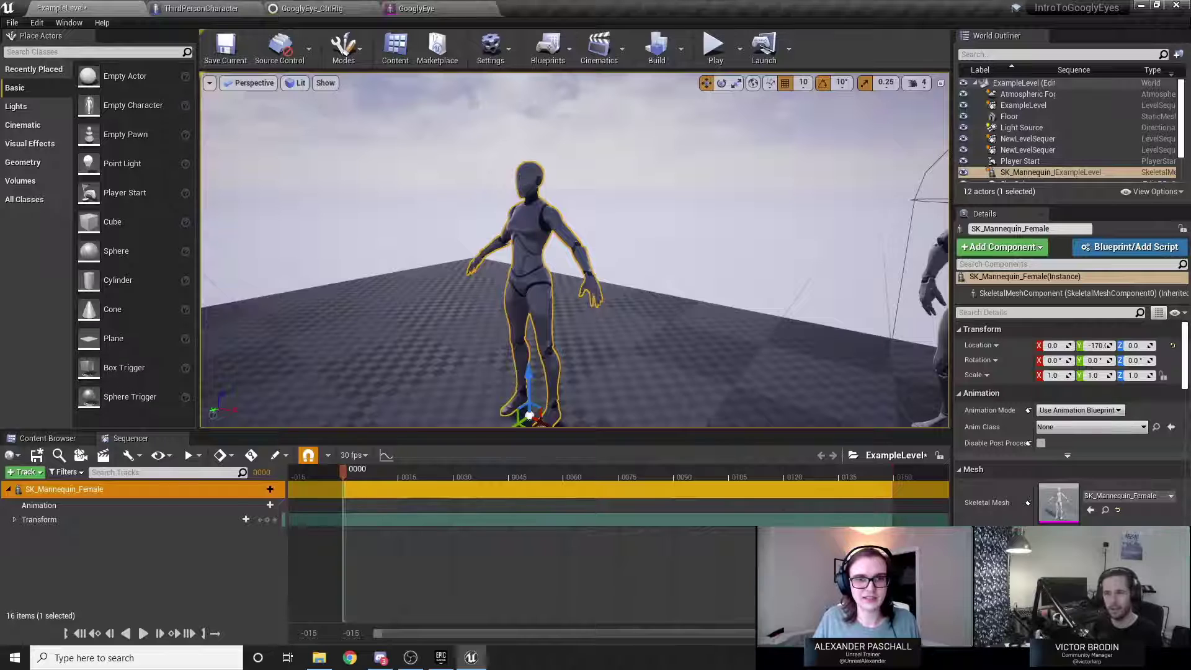
pyautogui.click(48, 438)
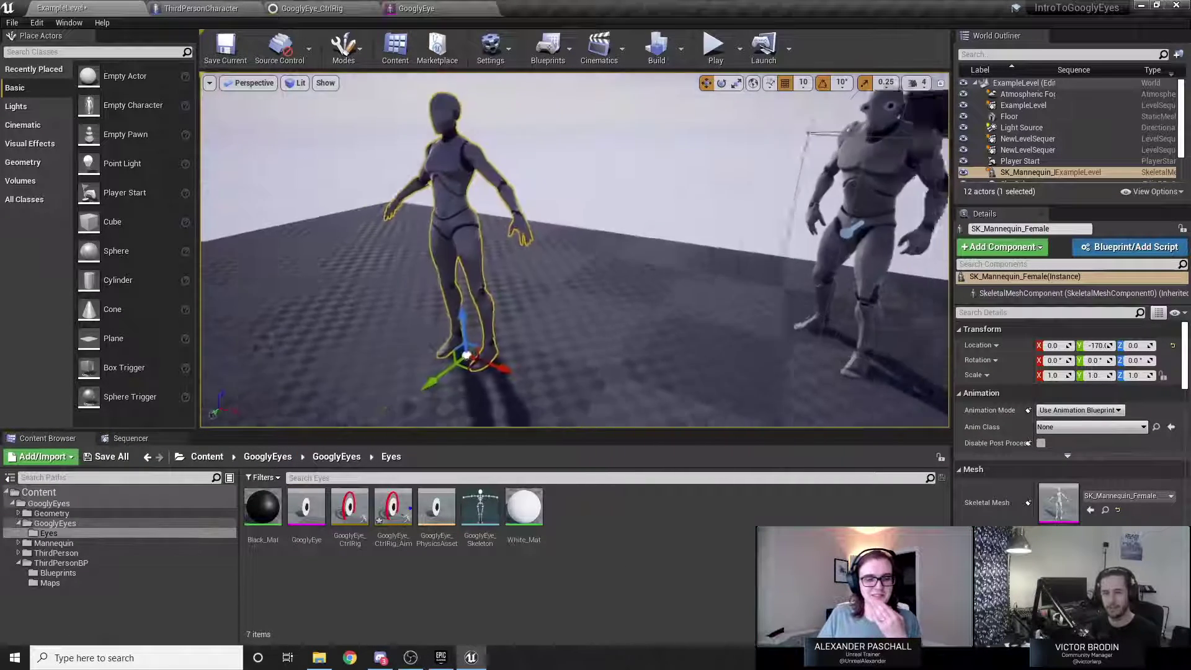
pyautogui.press('f')
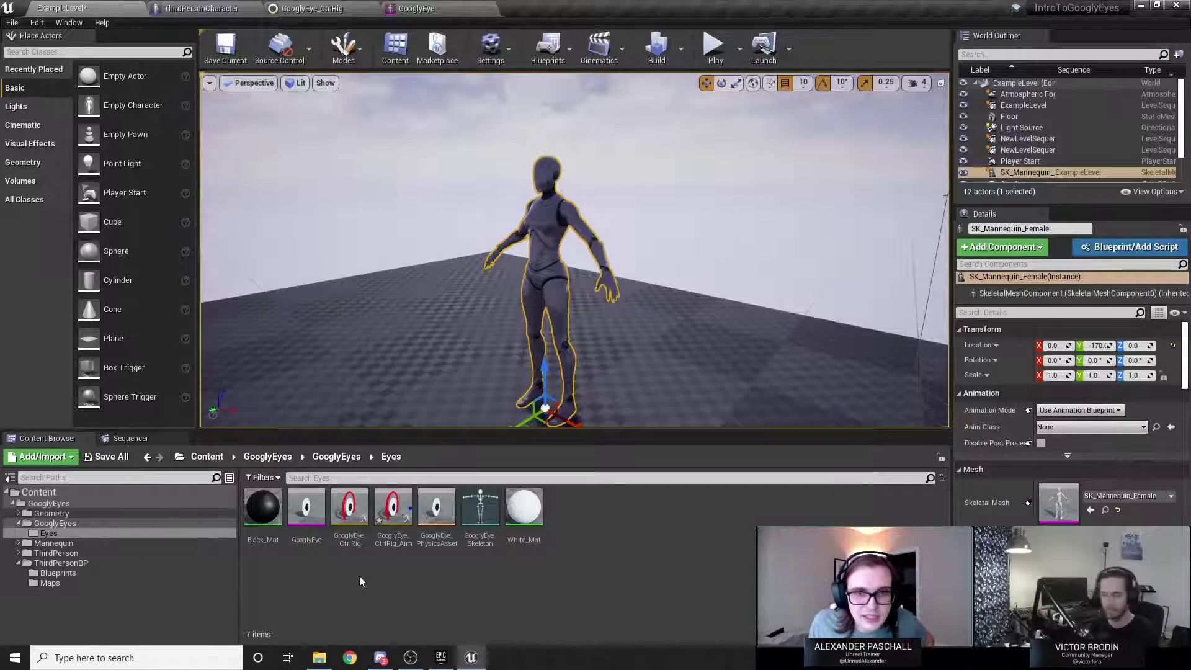
pyautogui.click(348, 508)
pyautogui.moveTo(348, 508); pyautogui.dragTo(545, 406)
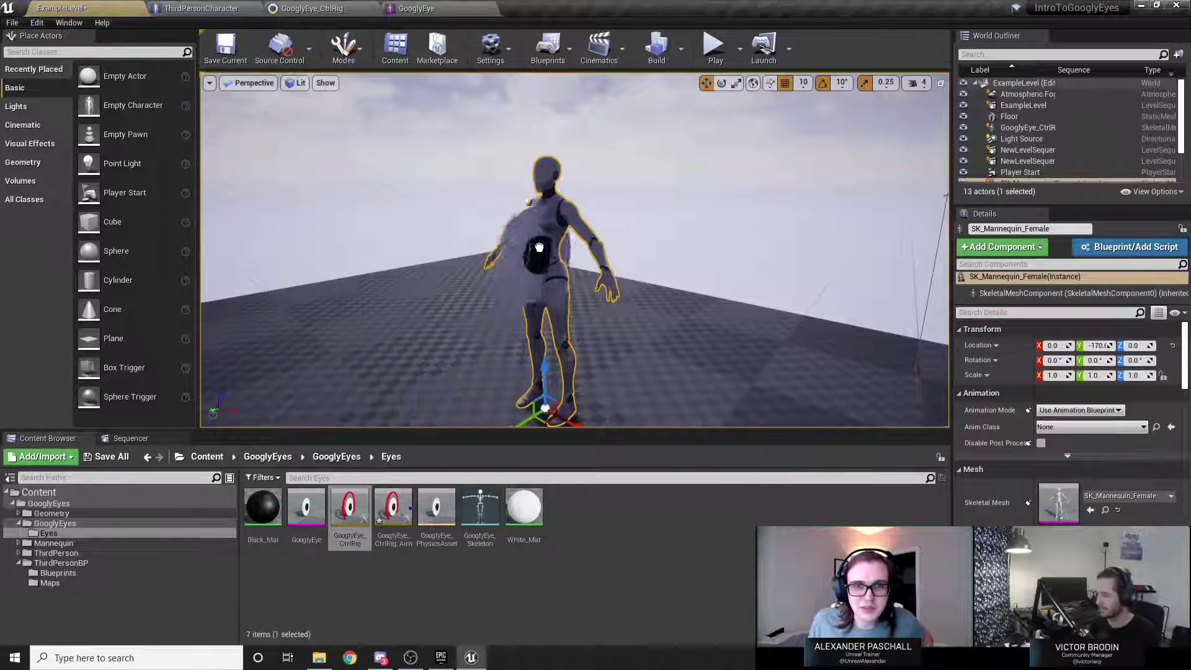
pyautogui.moveTo(482, 222); pyautogui.dragTo(531, 168)
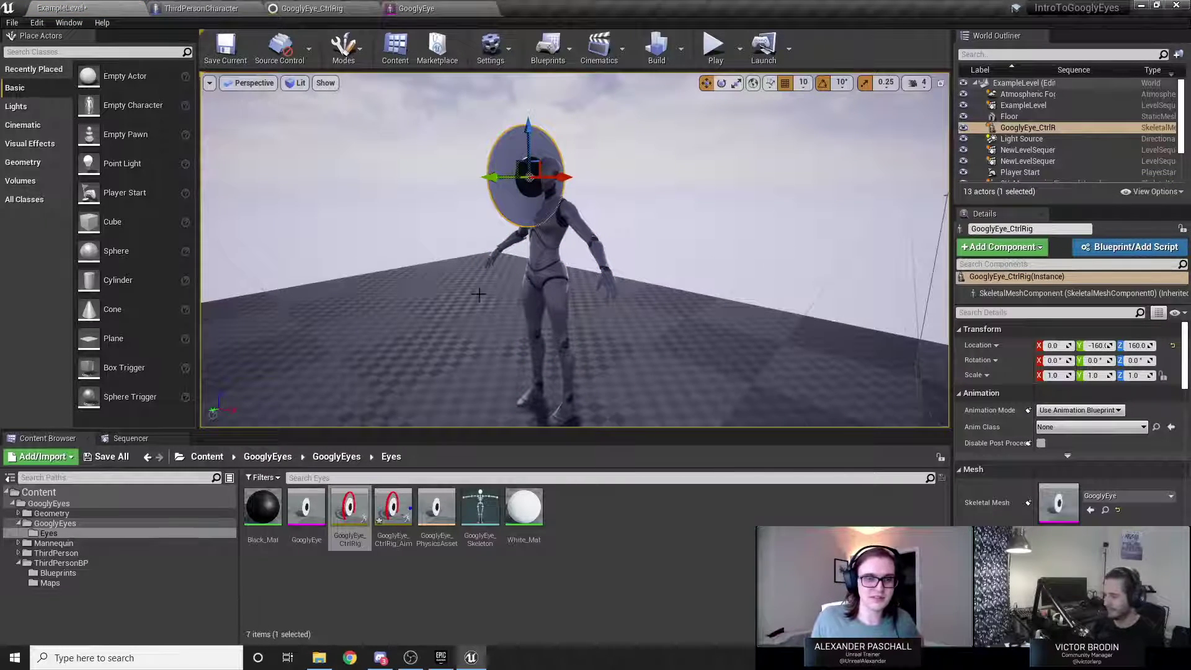
# Add the GooglyEye_CtrlRig actor to the ExampleLevel sequence.
pyautogui.click(141, 441)
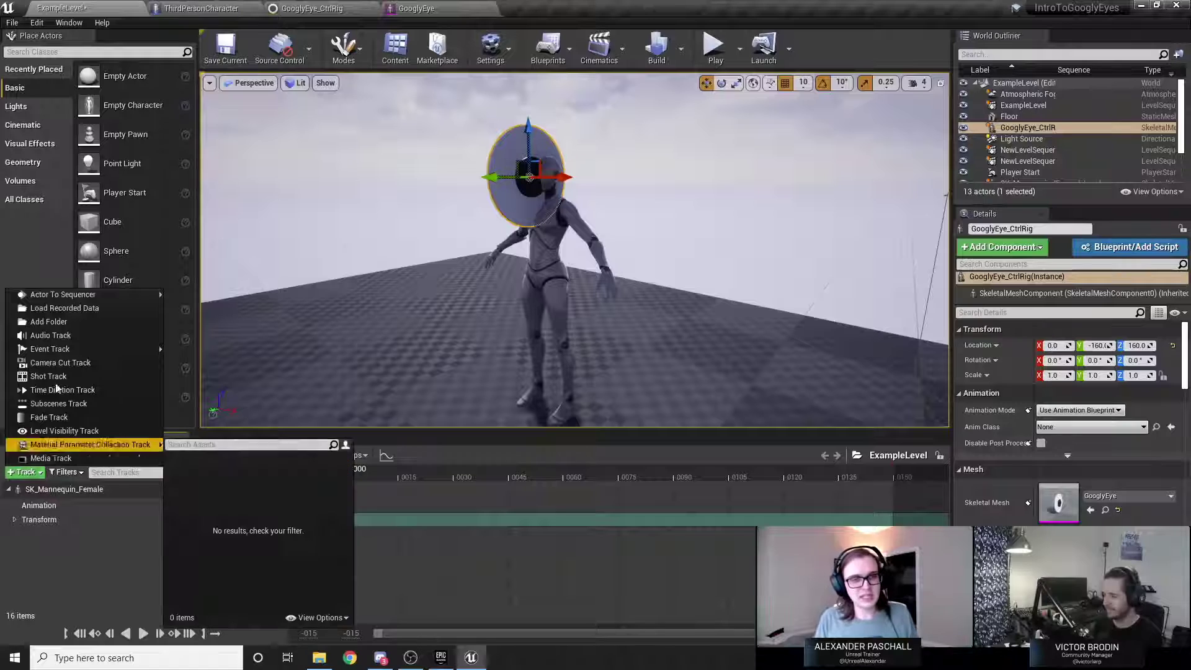
pyautogui.moveTo(88, 297)
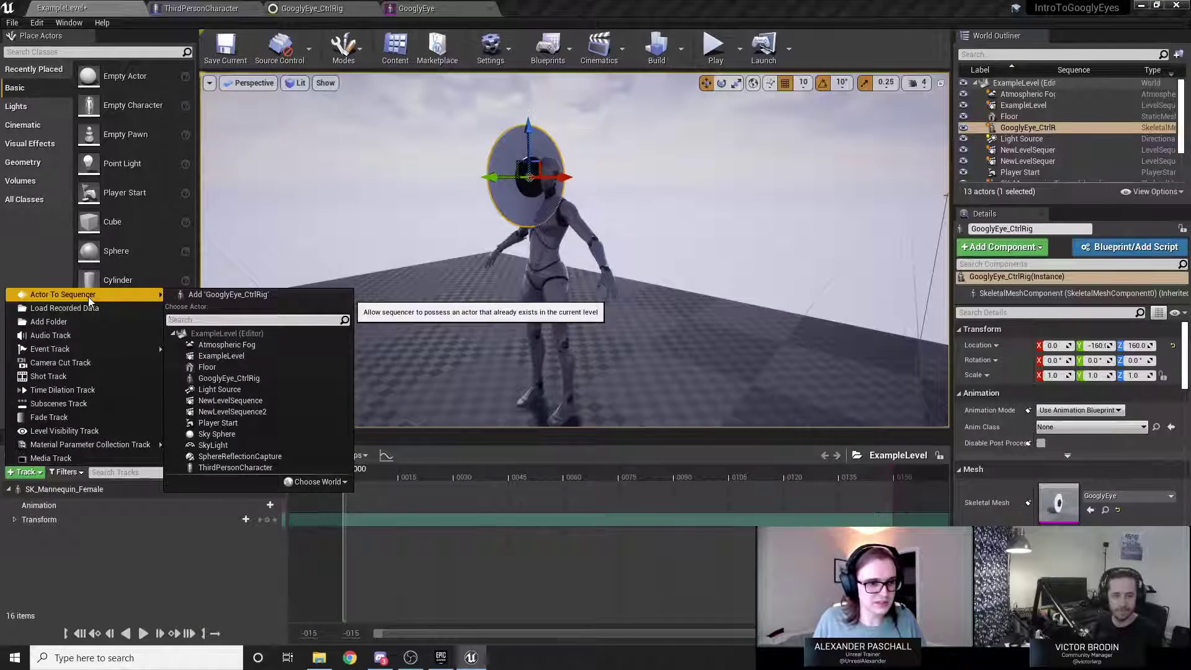
pyautogui.click(208, 295)
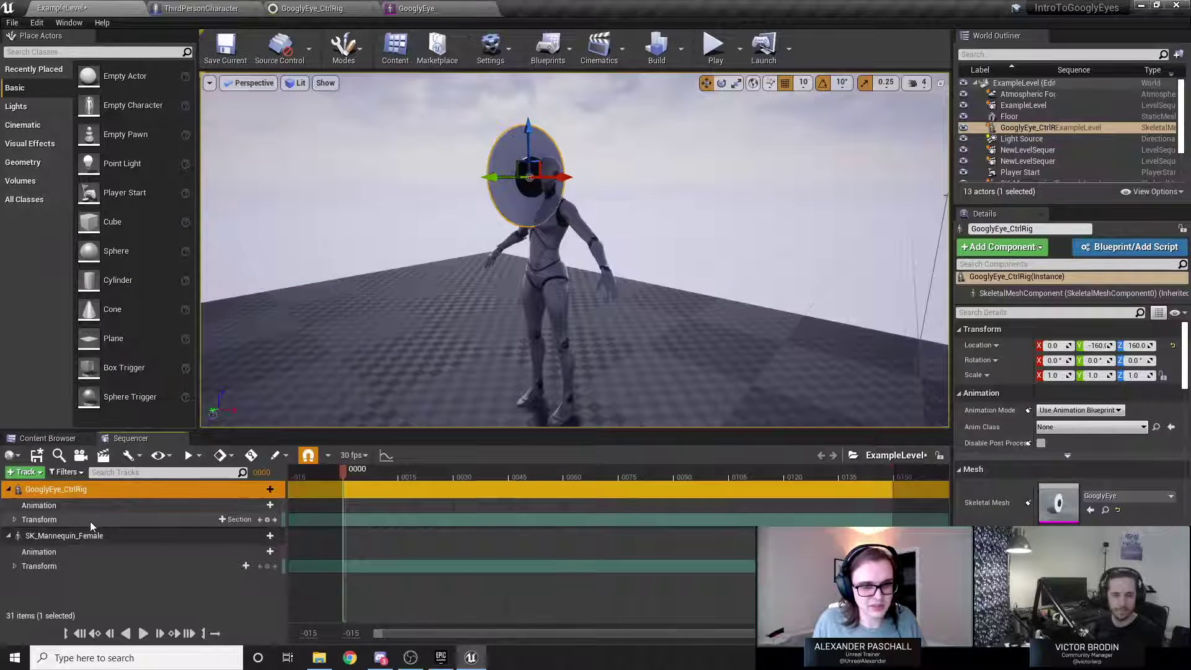
# Close the Sequencer and reopen the ExampleLevel sequence from the Content folder.
pyautogui.click(53, 439)
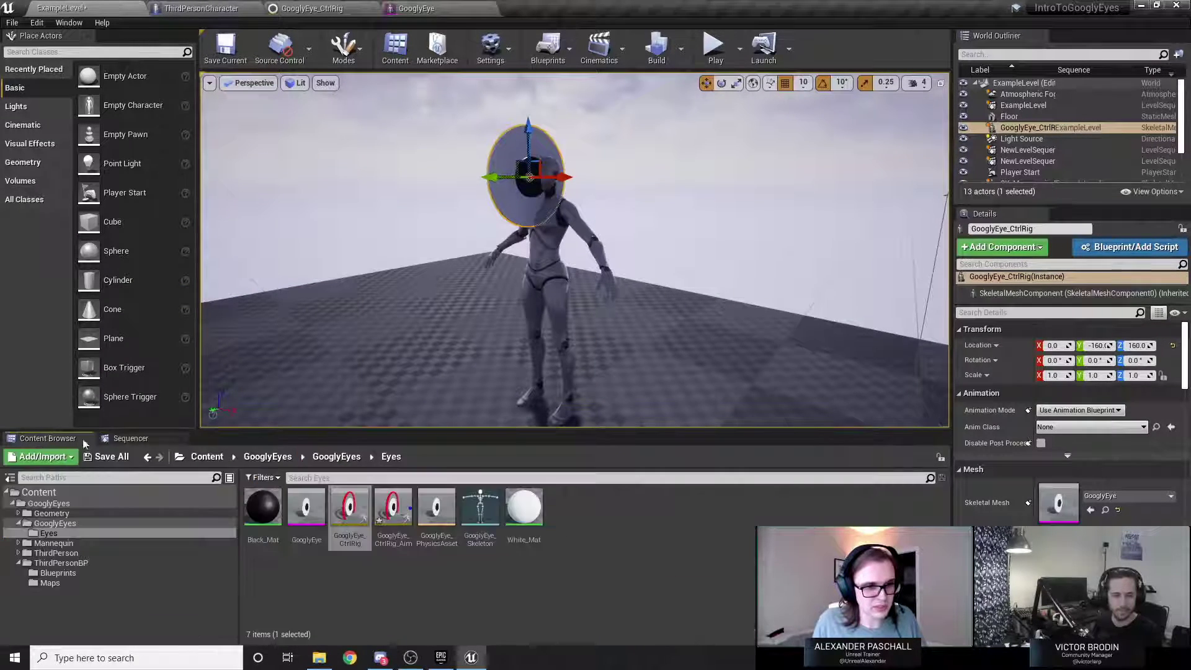
pyautogui.click(131, 439)
pyautogui.click(38, 552)
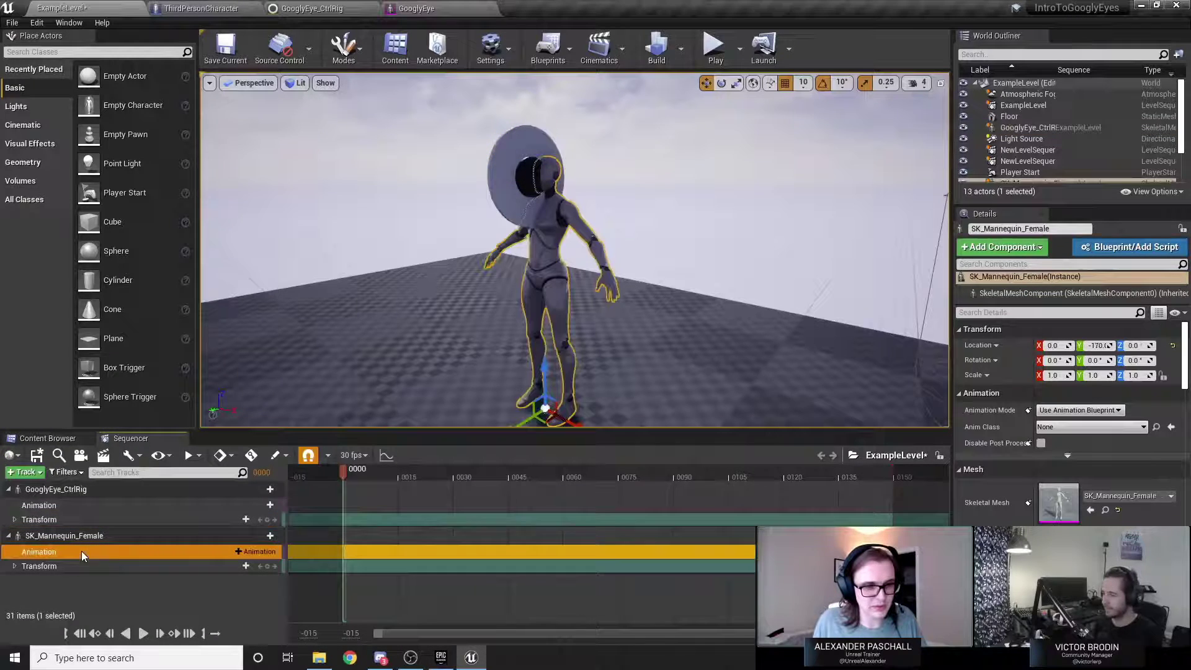
pyautogui.click(178, 439)
pyautogui.click(38, 492)
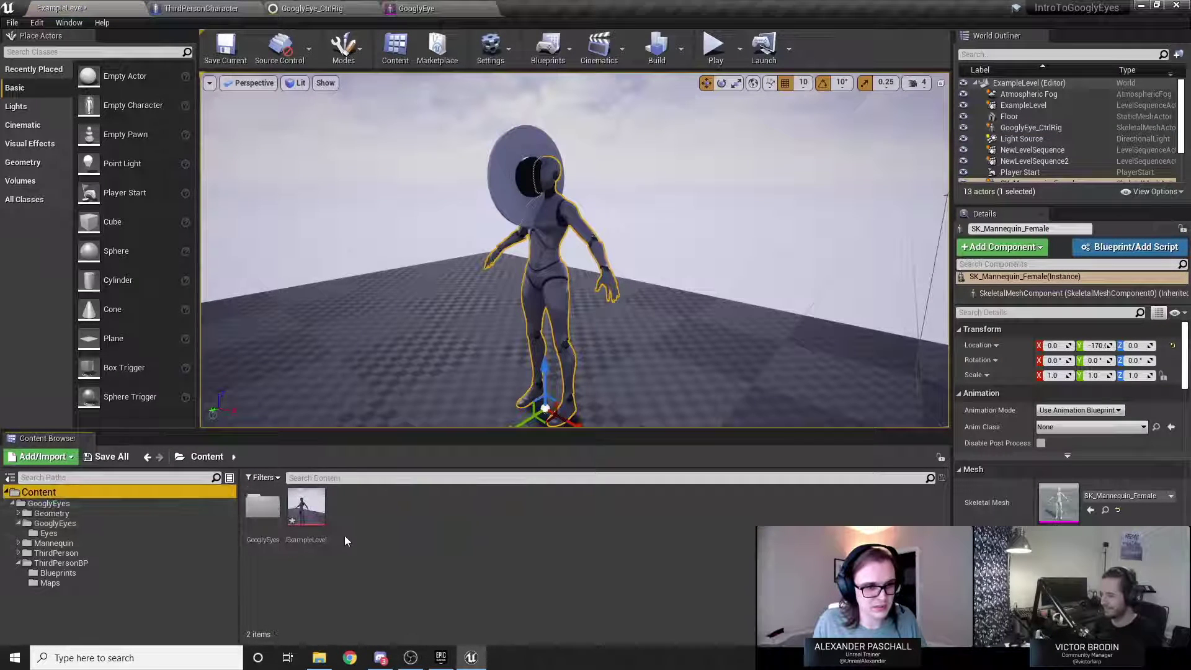
pyautogui.doubleClick(305, 512)
pyautogui.click(15, 566)
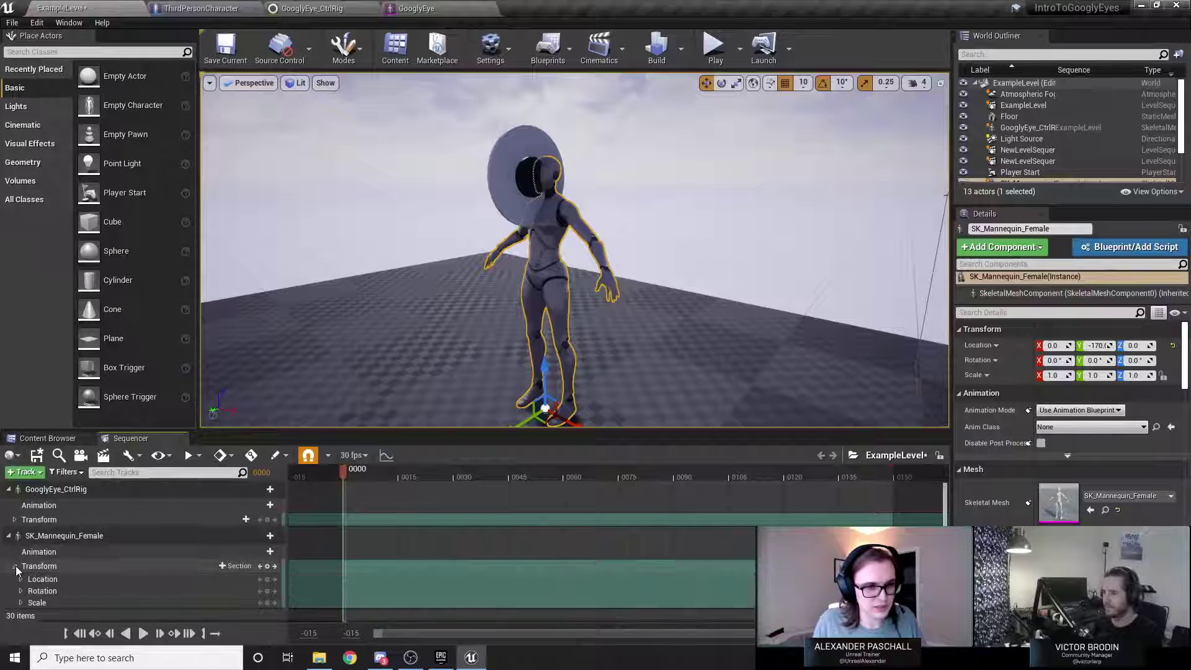
pyautogui.click(15, 567)
pyautogui.click(40, 506)
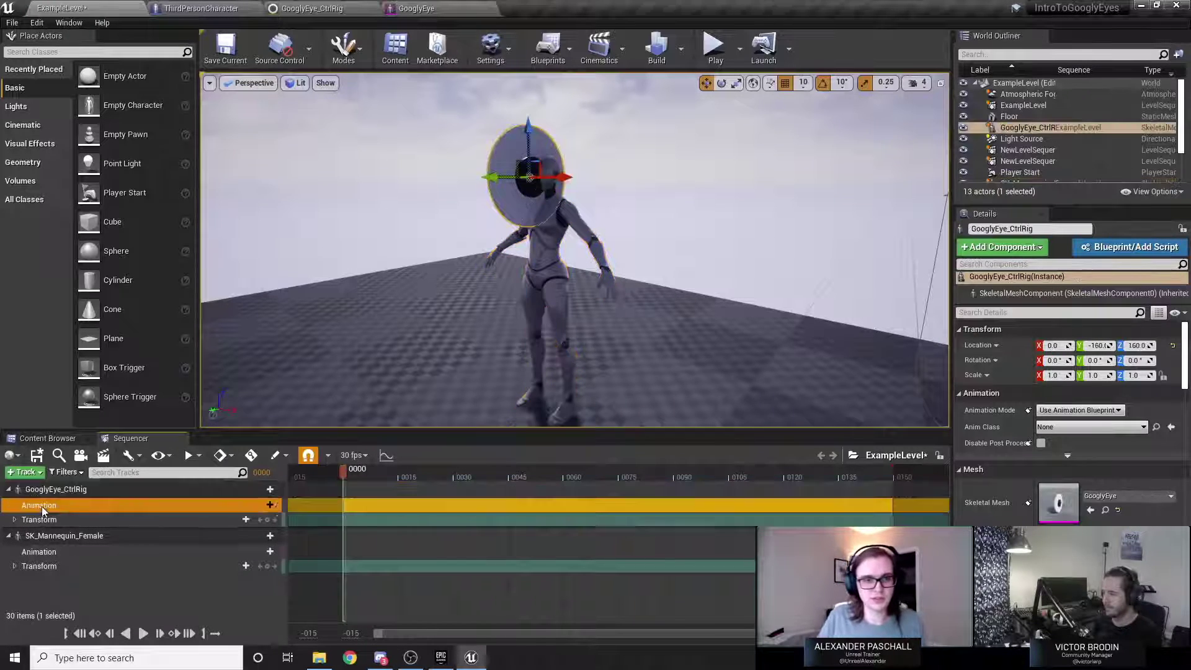
# Add an asset-based Control Rig track using GooglyEye_CtrlRig to the googly eye actor in the sequence.
pyautogui.click(155, 489)
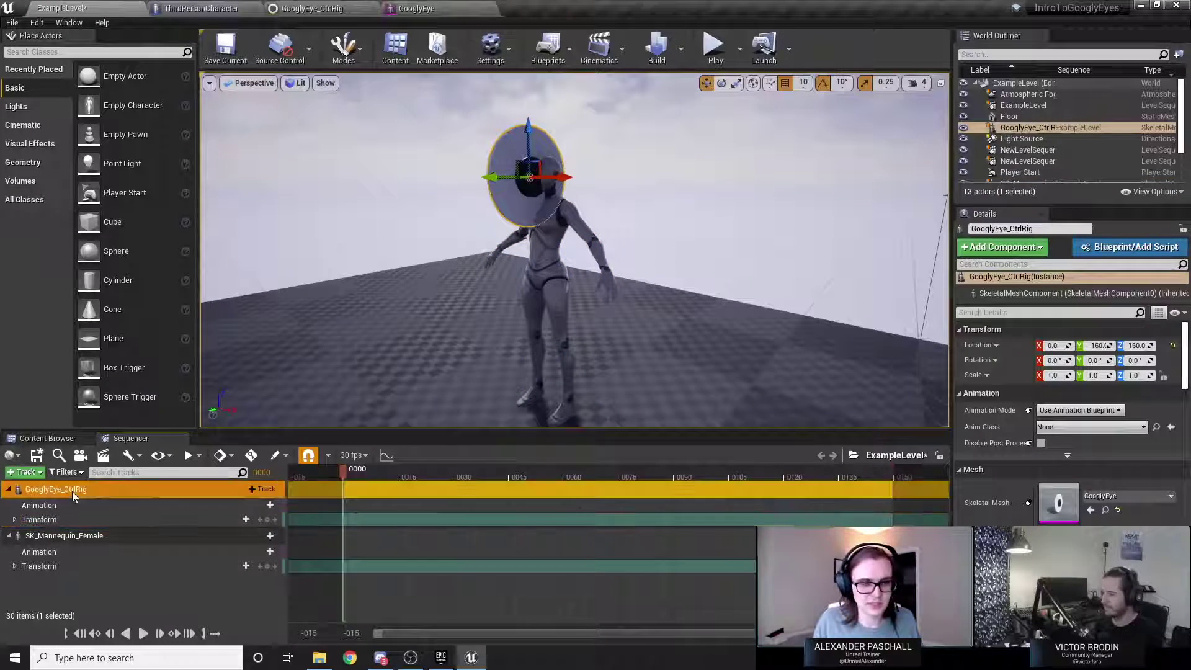
pyautogui.click(265, 490)
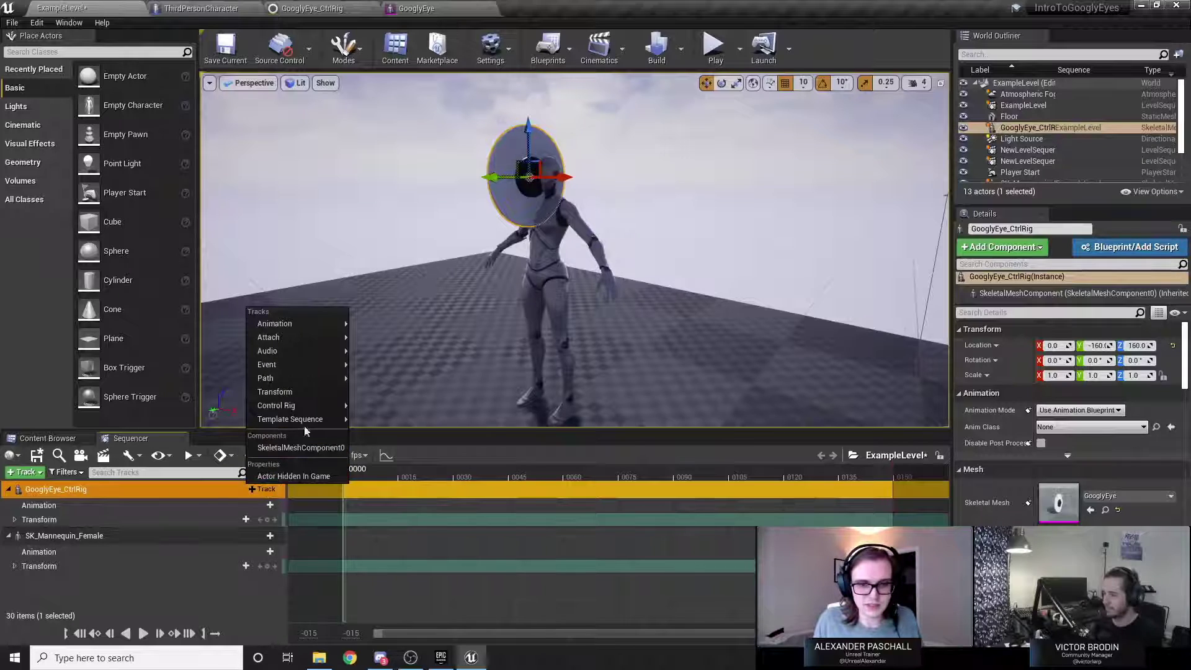
pyautogui.moveTo(298, 405)
pyautogui.moveTo(433, 448)
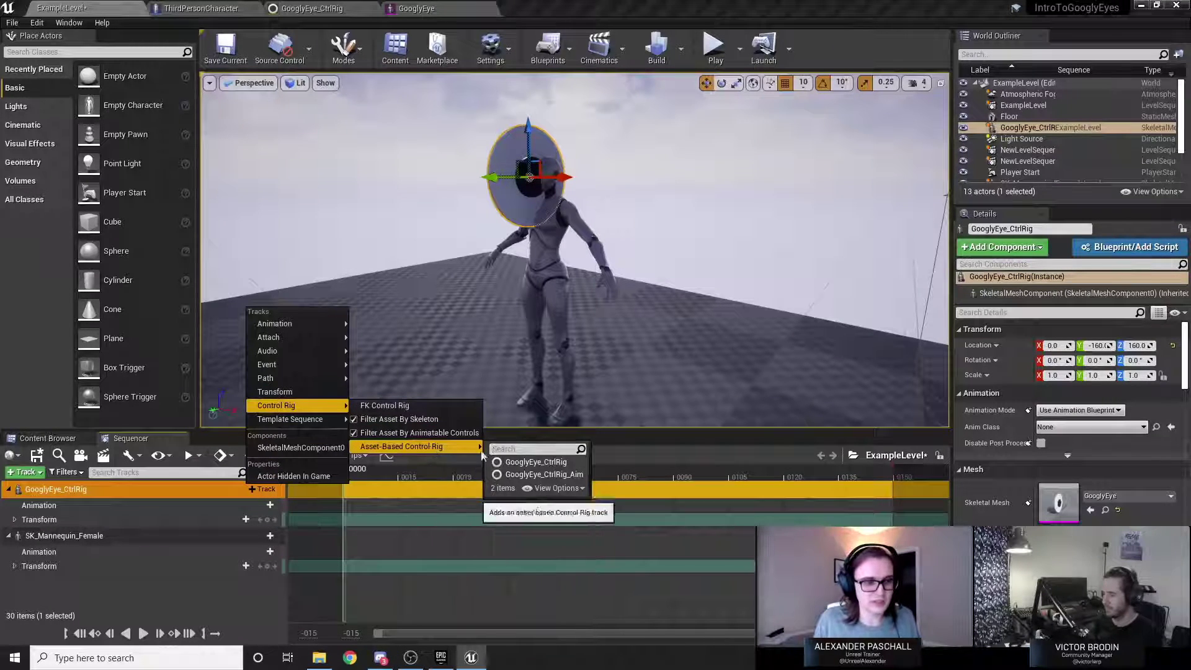
pyautogui.click(571, 462)
pyautogui.click(571, 463)
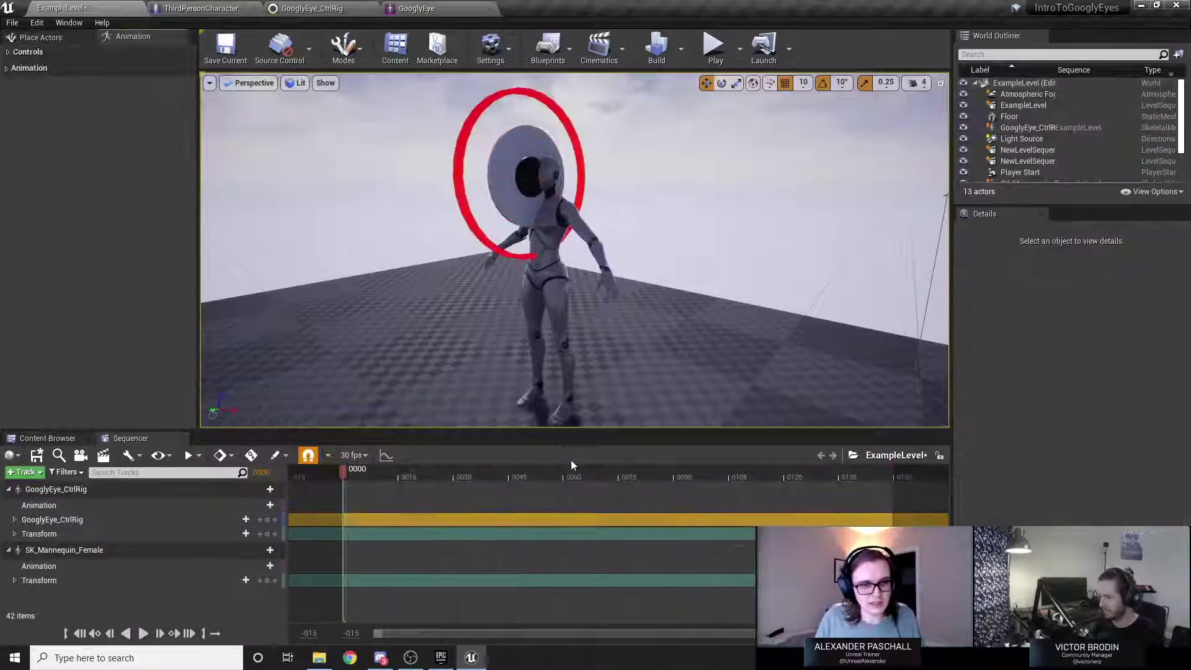
# Add an Attach track to the googly eye, binding it to SK_Mannequin_Female at RightEyeSocket.
pyautogui.click(124, 550)
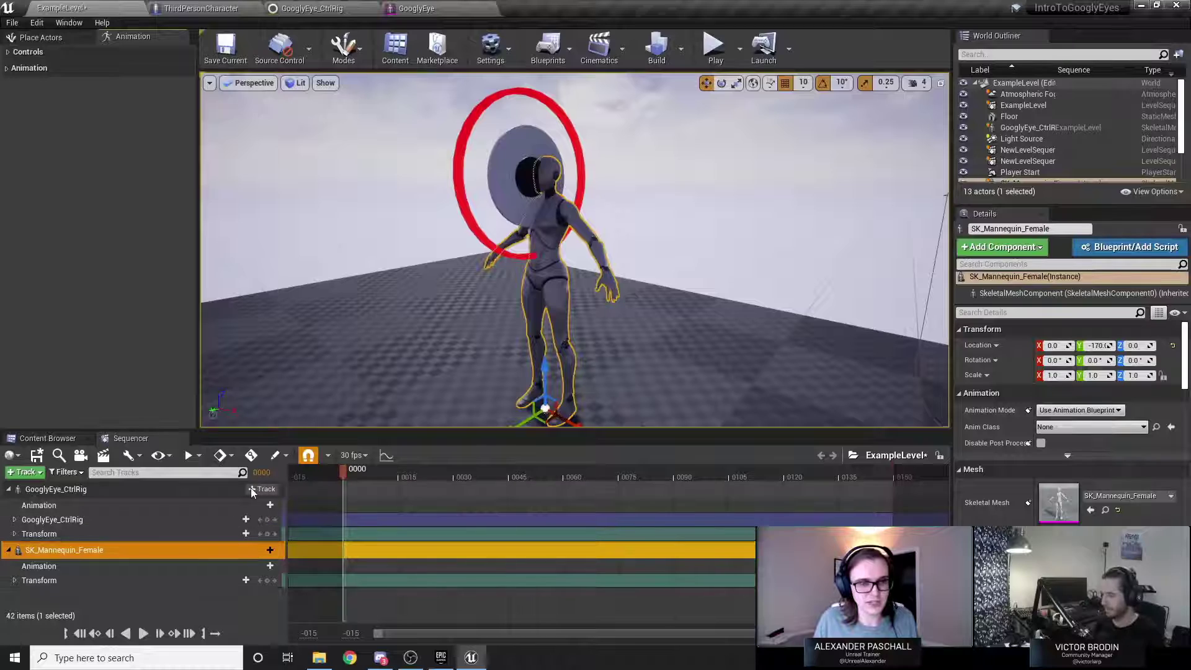
pyautogui.click(201, 489)
pyautogui.click(266, 489)
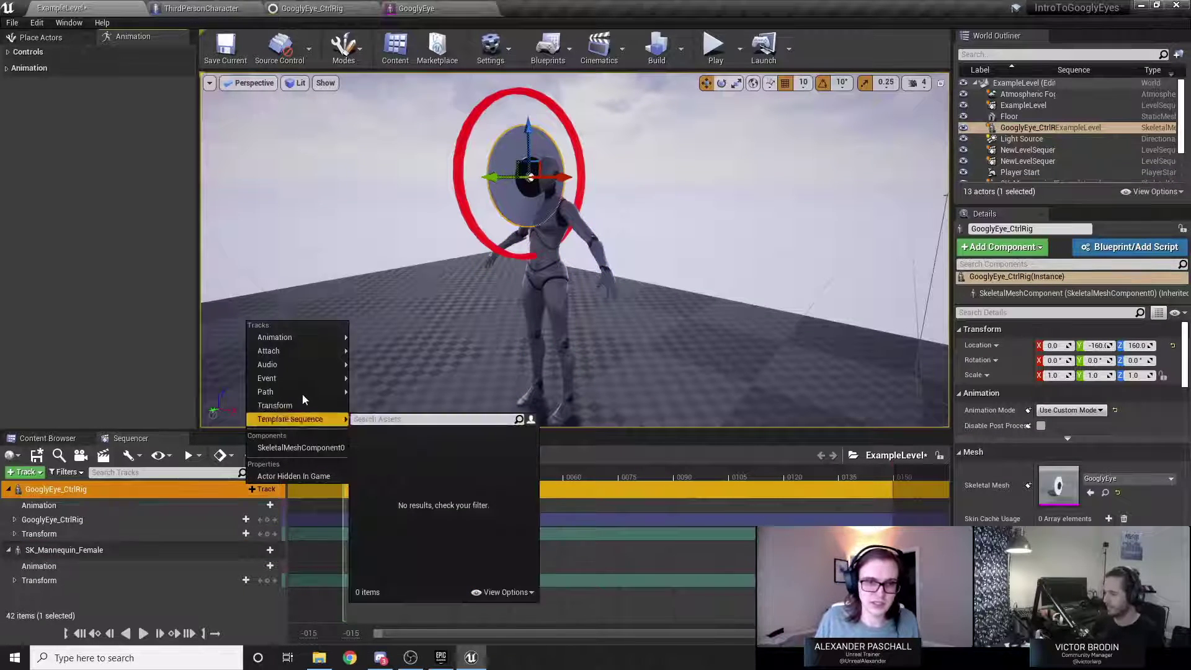
pyautogui.moveTo(306, 358)
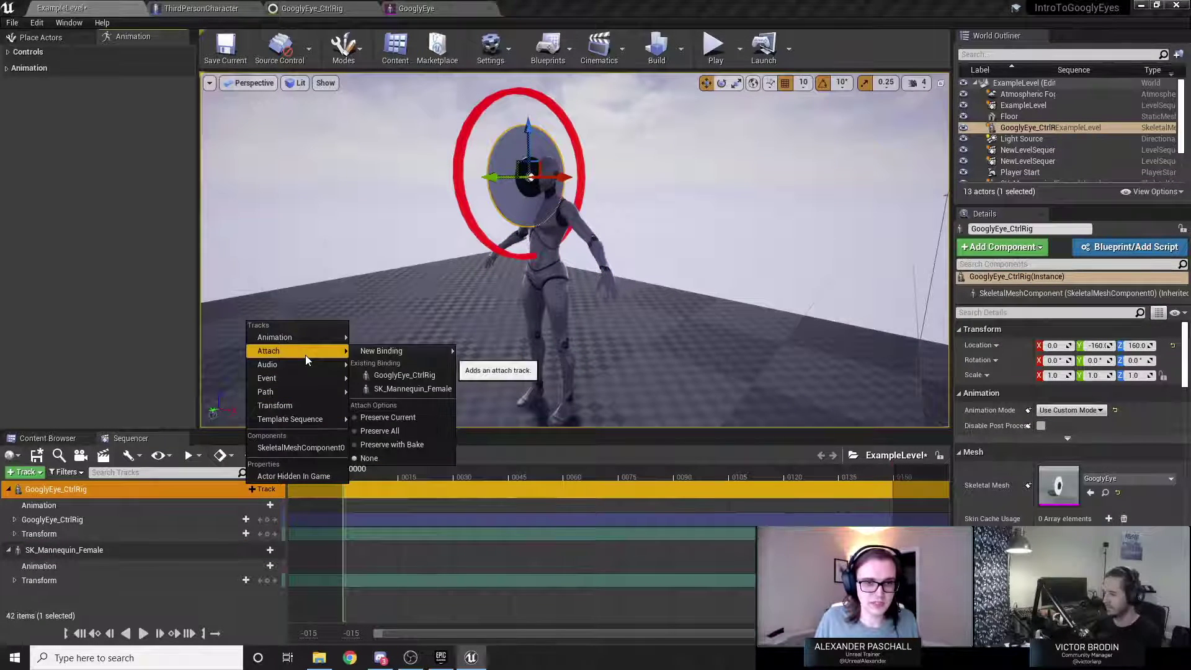
pyautogui.click(407, 390)
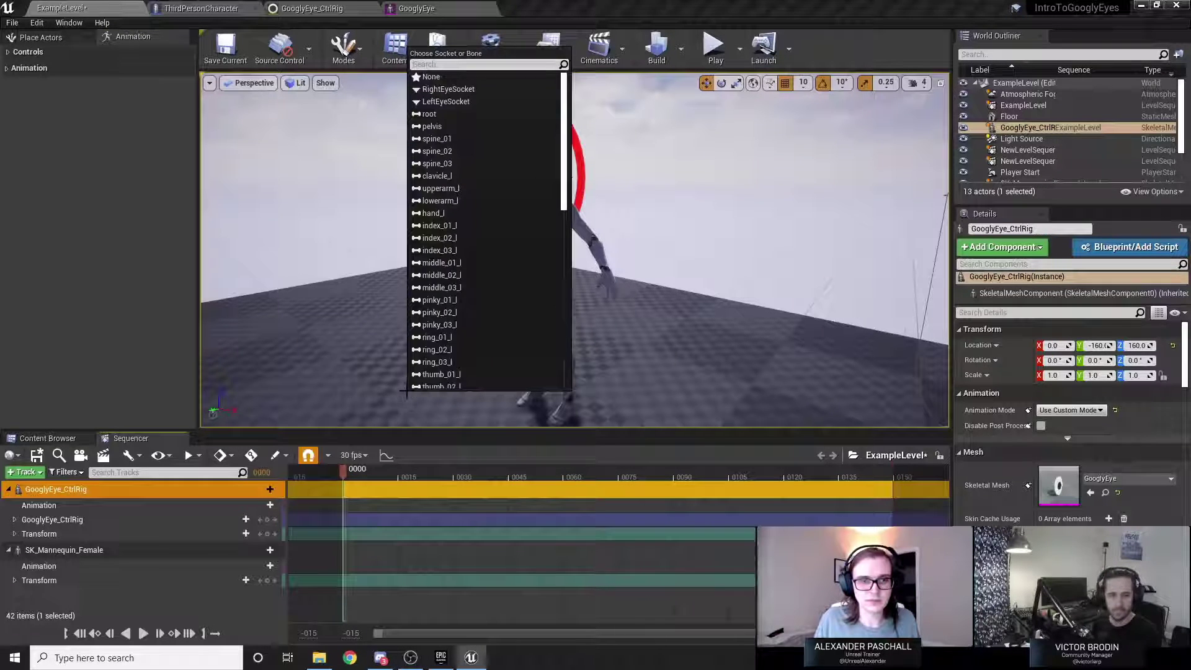
pyautogui.click(446, 91)
# Set the attached googly eye's Y and Z location to 0 to snap it onto the mannequin's eye socket.
pyautogui.press('f')
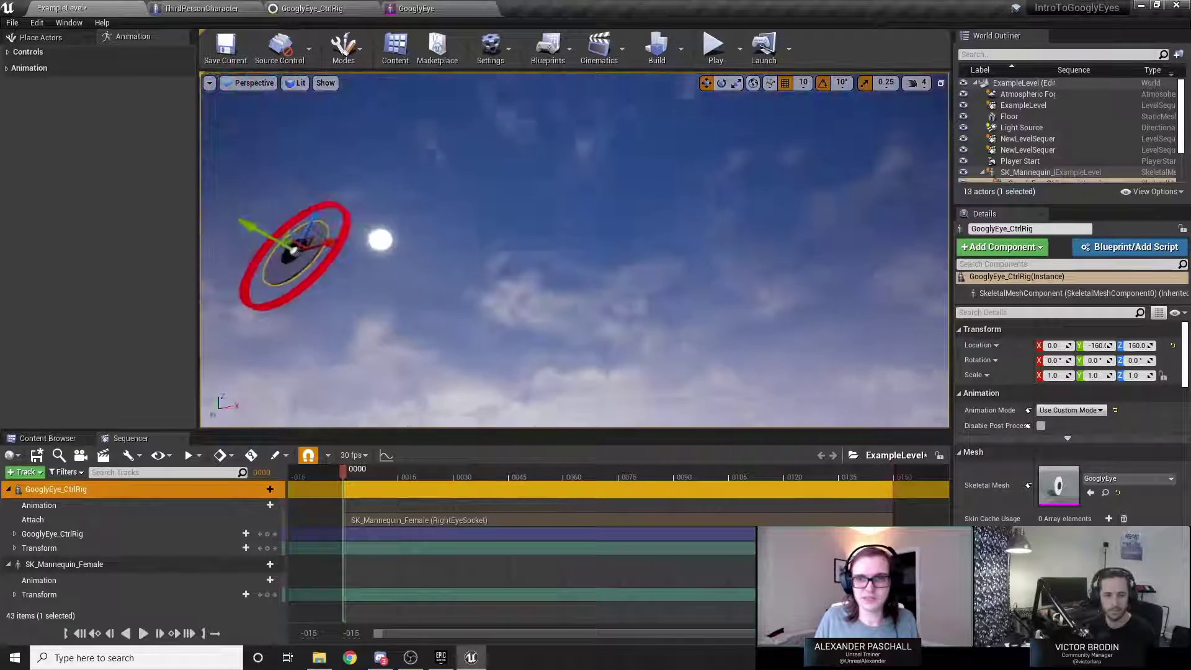
pyautogui.press('f')
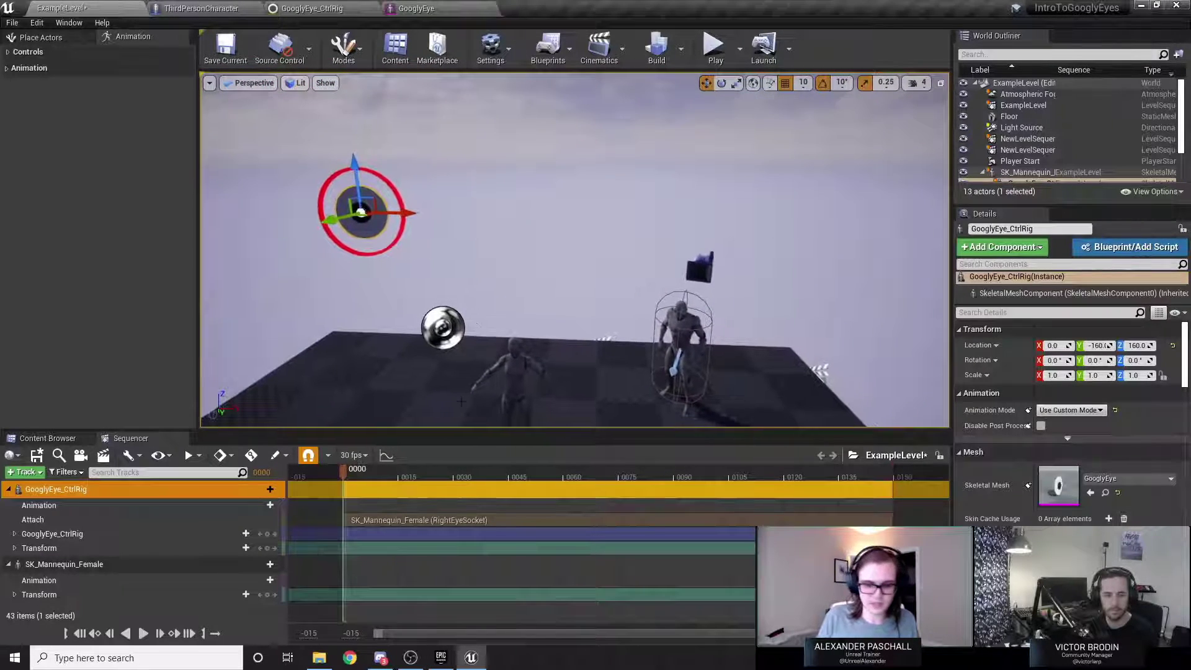
pyautogui.click(1101, 346)
pyautogui.write('0')
pyautogui.press('Tab')
pyautogui.write('0')
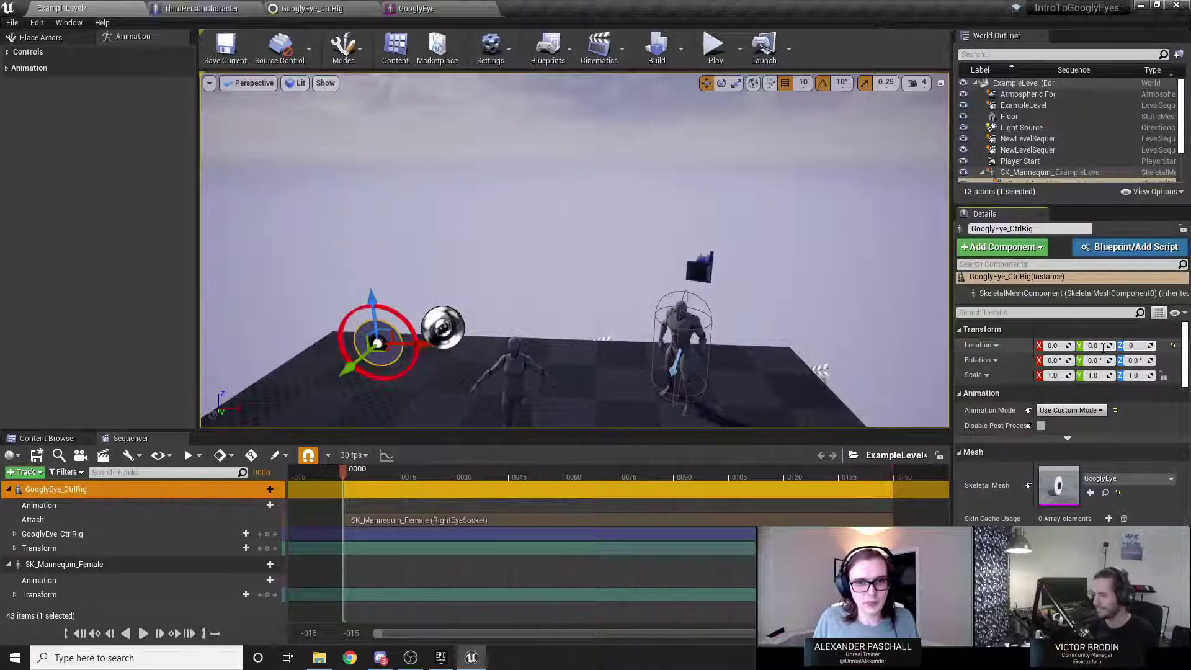
pyautogui.press('Return')
pyautogui.moveTo(904, 375); pyautogui.dragTo(754, 384, button='right')
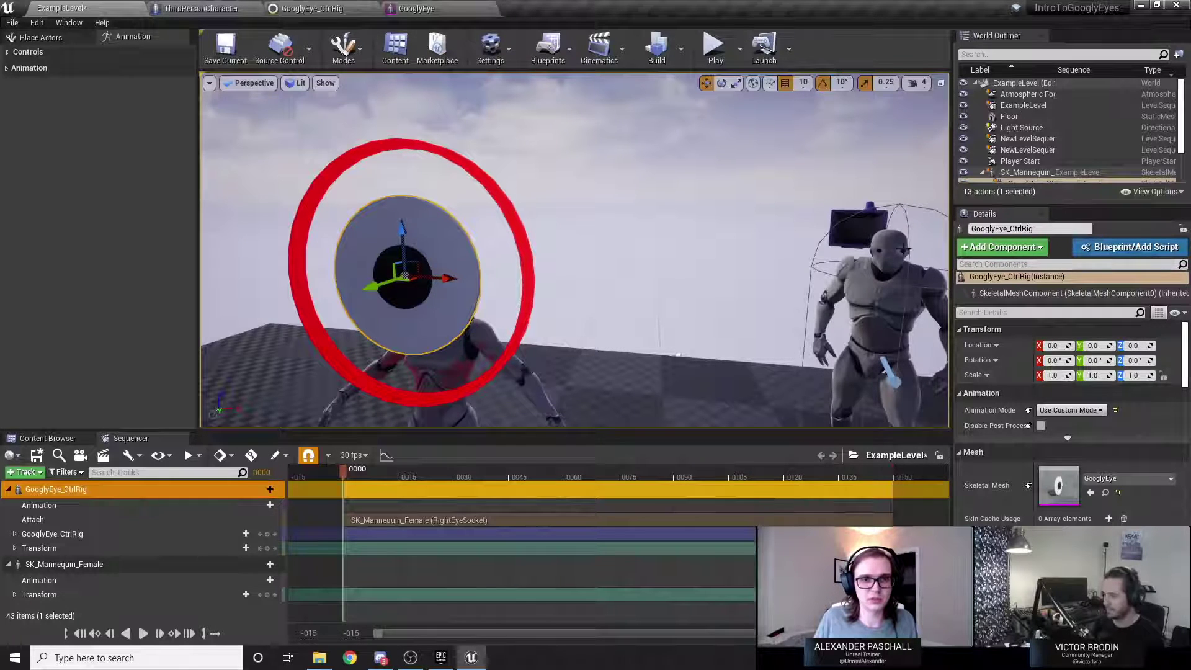
# Review the ThirdPersonCharacter blueprint's Event Graph and Construction Script, and return to ExampleLevel.
pyautogui.click(202, 8)
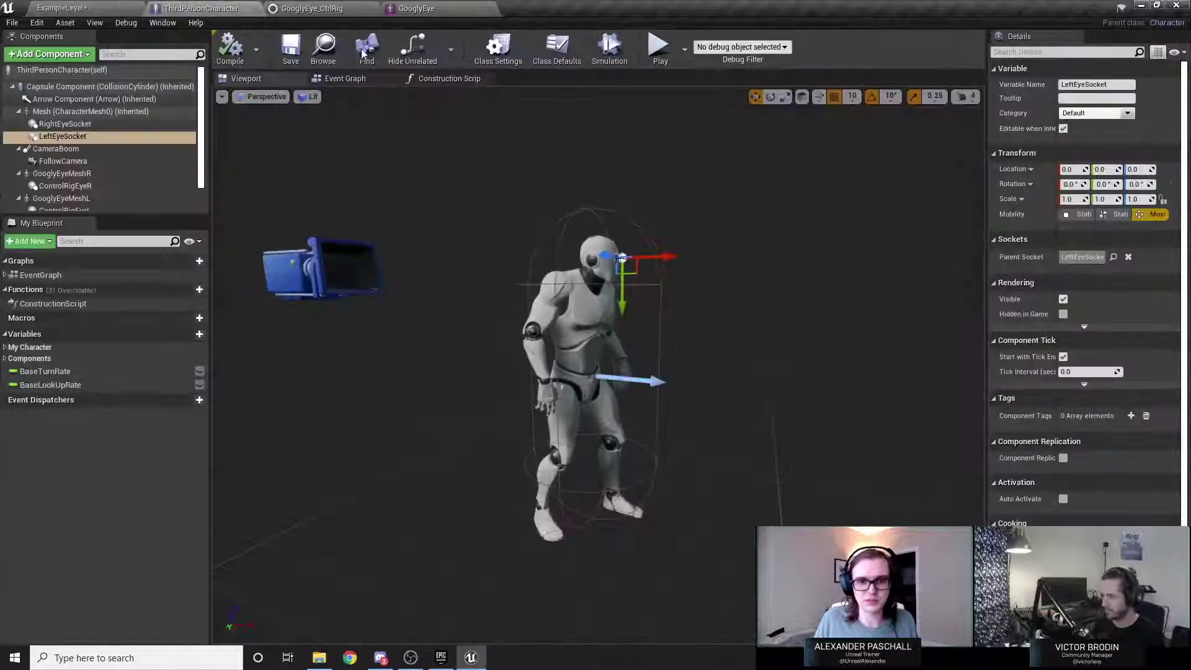
pyautogui.click(366, 79)
pyautogui.rightClick(679, 382)
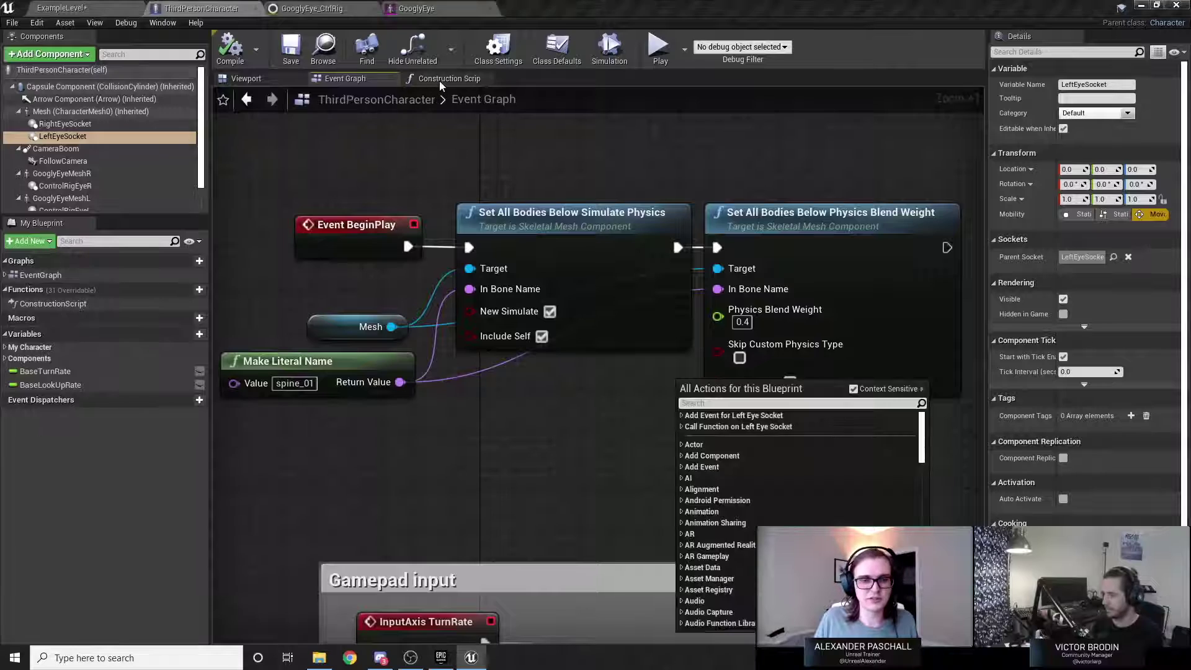
pyautogui.click(439, 79)
pyautogui.moveTo(502, 552); pyautogui.dragTo(576, 439, button='right')
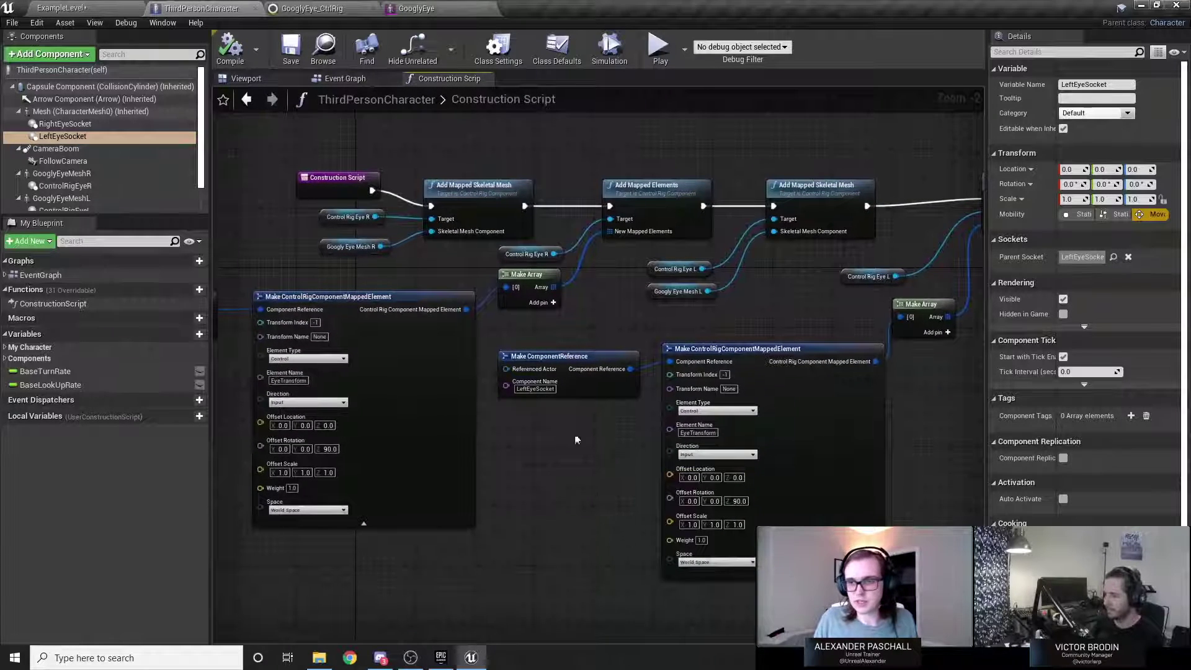
pyautogui.click(48, 8)
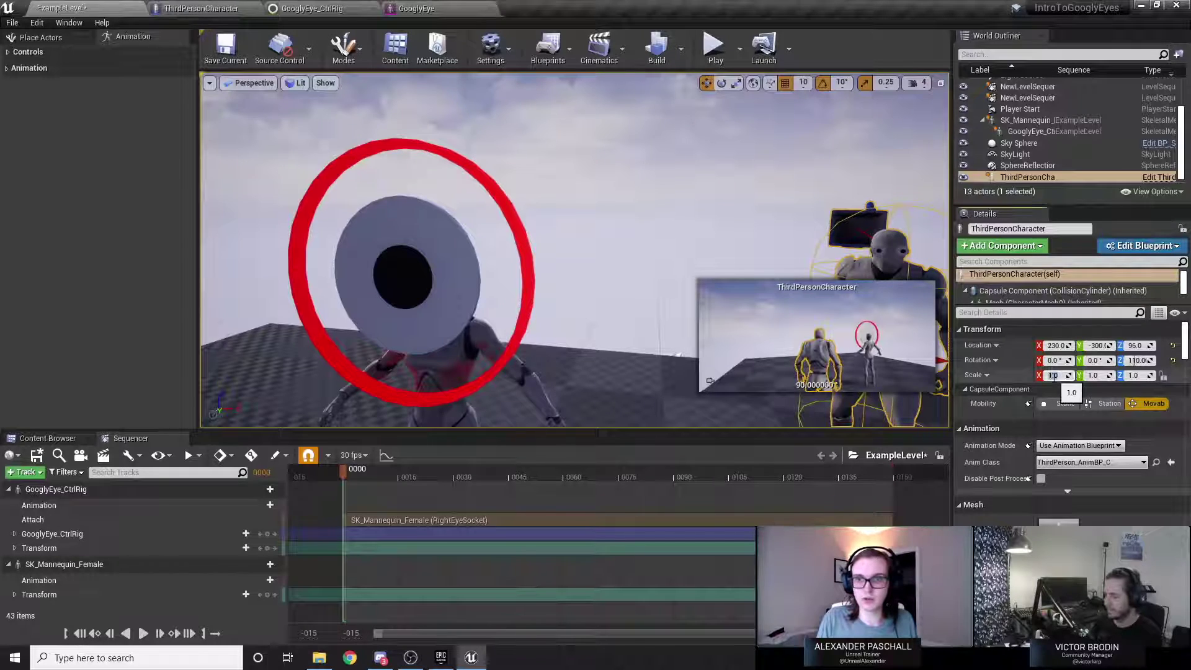
pyautogui.press('Tab')
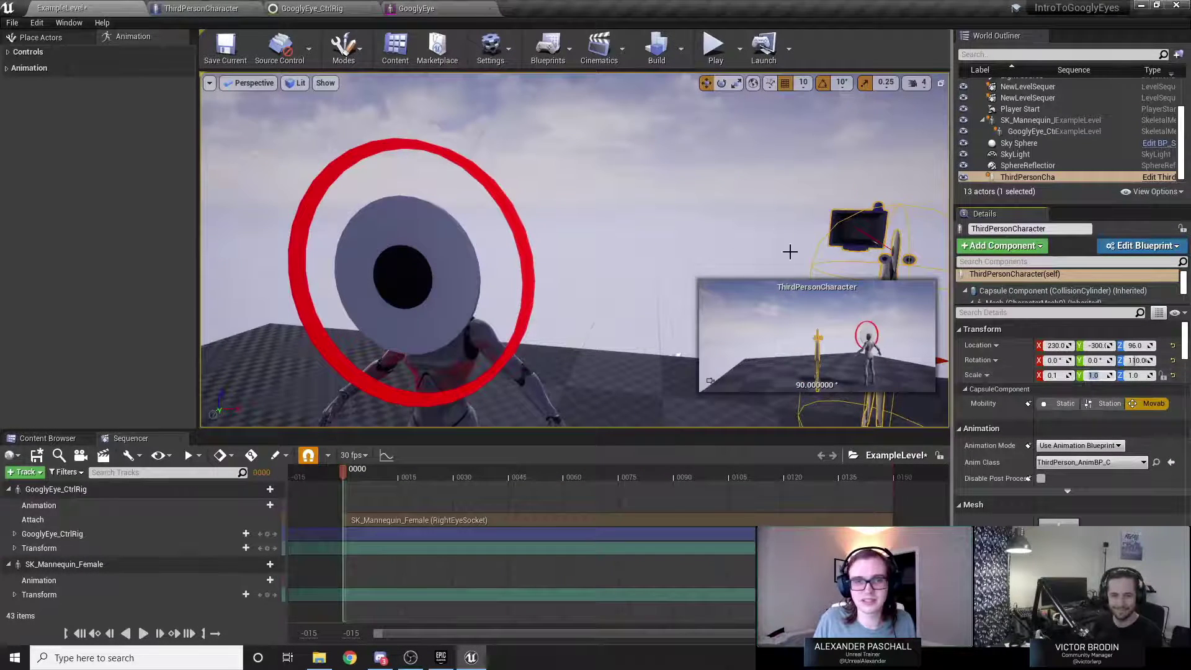
pyautogui.click(748, 221)
pyautogui.hotkey('ctrl', 'z')
pyautogui.hotkey('ctrl', 'z')
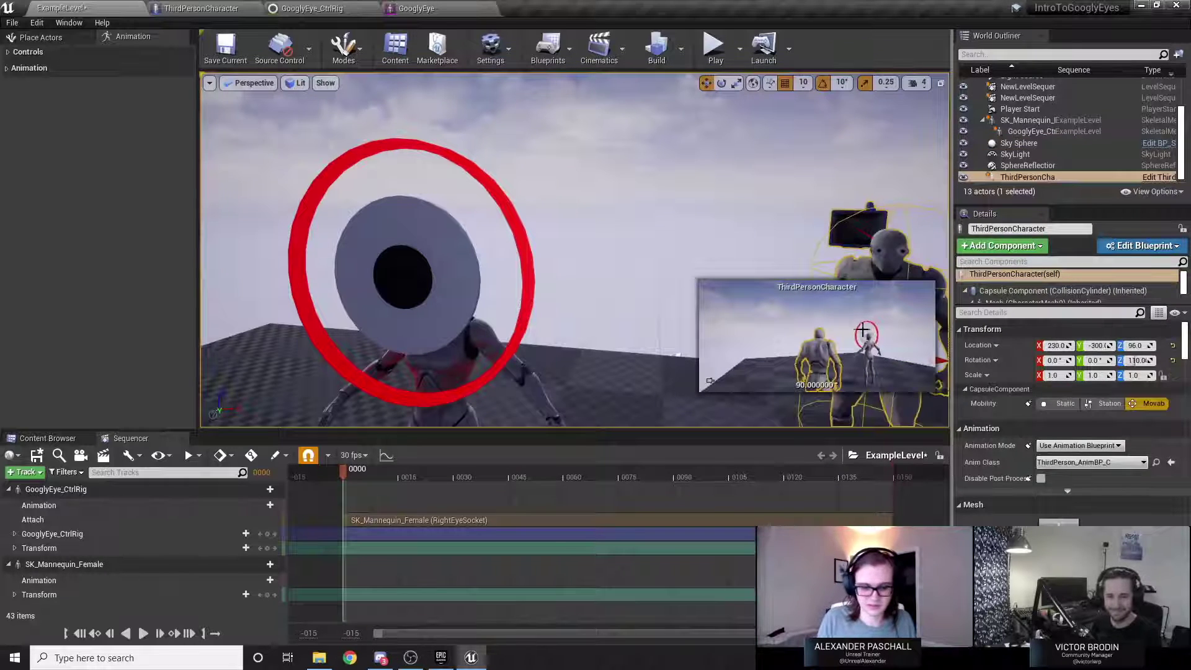
# Scale the GooglyEye_CtrlRig actor to 0.3 on X, Y and Z.
pyautogui.click(429, 275)
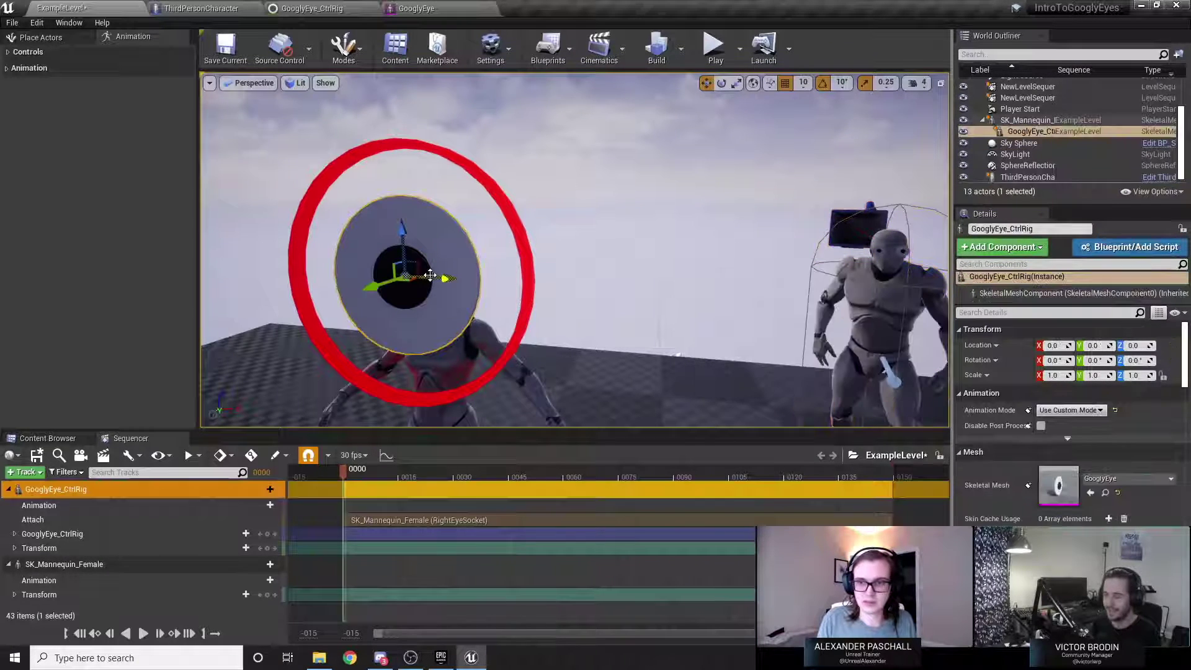
pyautogui.click(1053, 376)
pyautogui.write('0.3')
pyautogui.press('Tab')
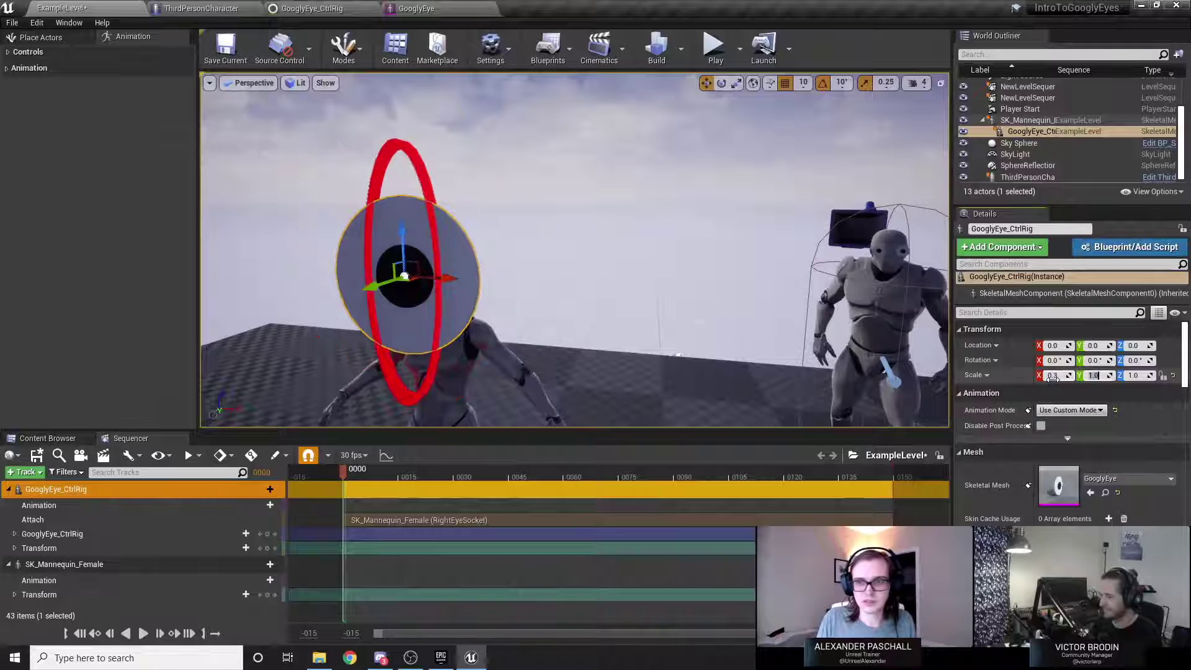
pyautogui.write('0.3')
pyautogui.press('Tab')
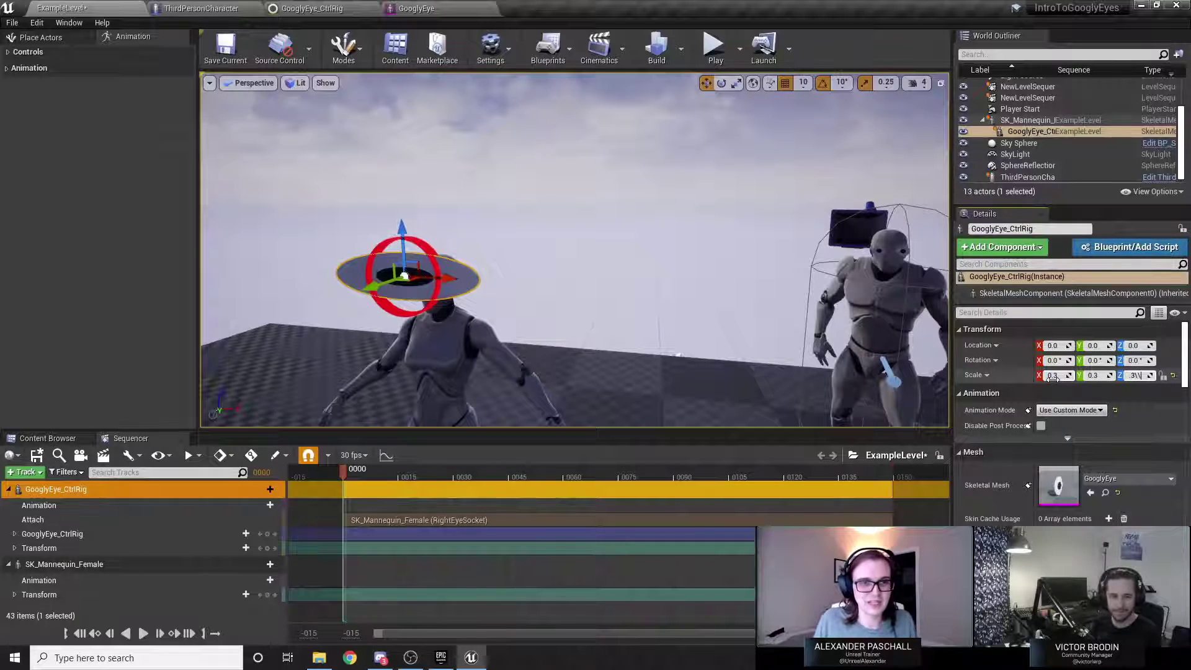
pyautogui.press('Return')
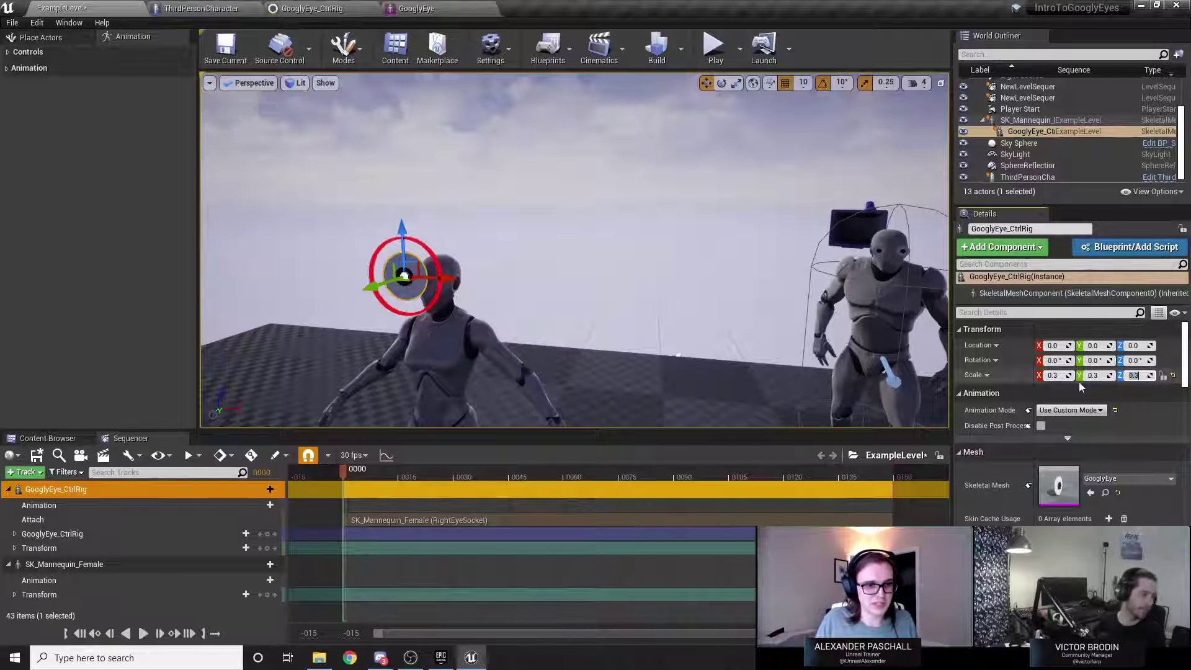
# Extend the googly eye's Attach section slightly beyond both ends of the playback range and preview the sequence.
pyautogui.press('w')
pyautogui.moveTo(659, 317); pyautogui.dragTo(628, 312, button='right')
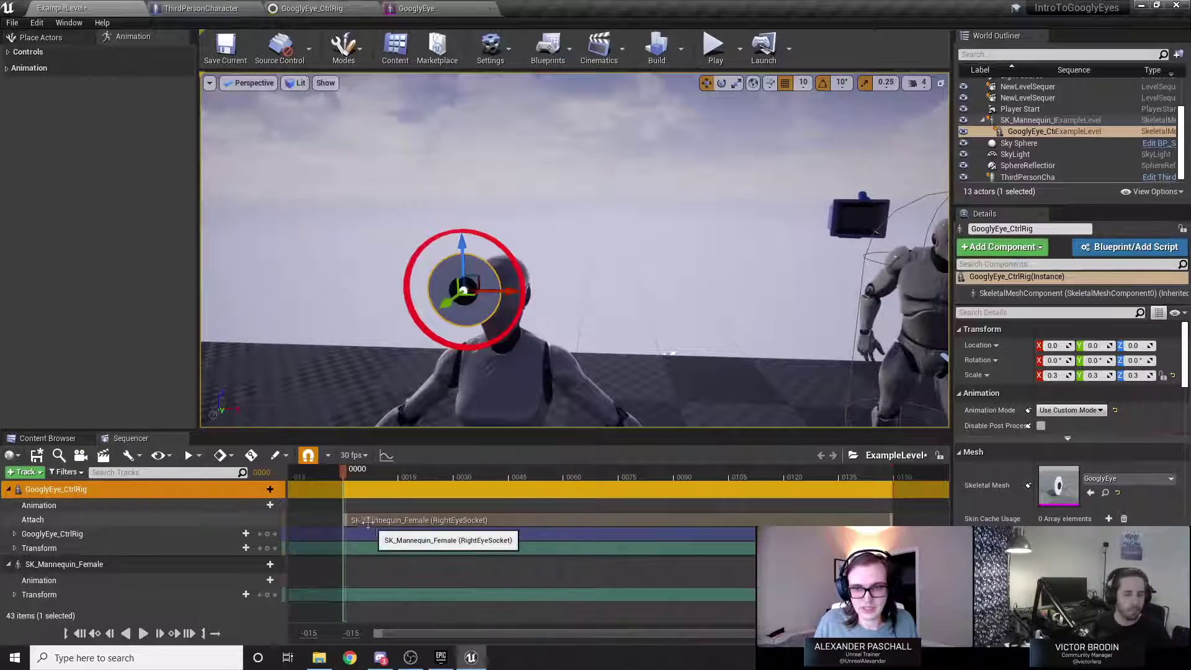
pyautogui.moveTo(368, 521); pyautogui.dragTo(353, 521)
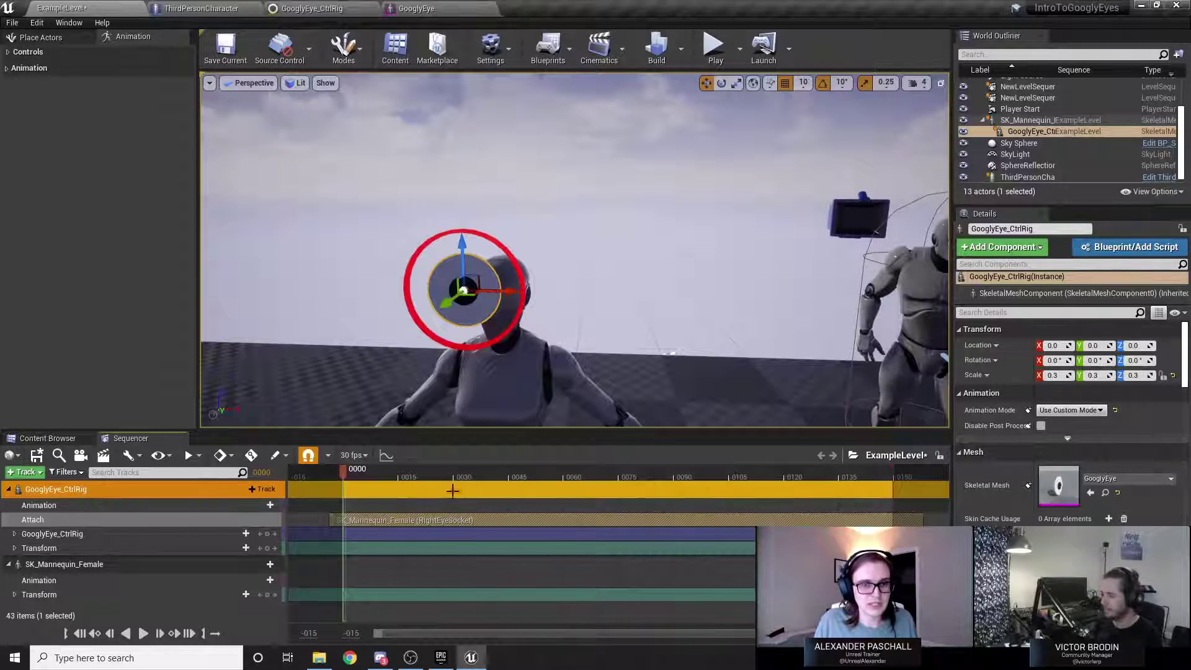
pyautogui.press('space')
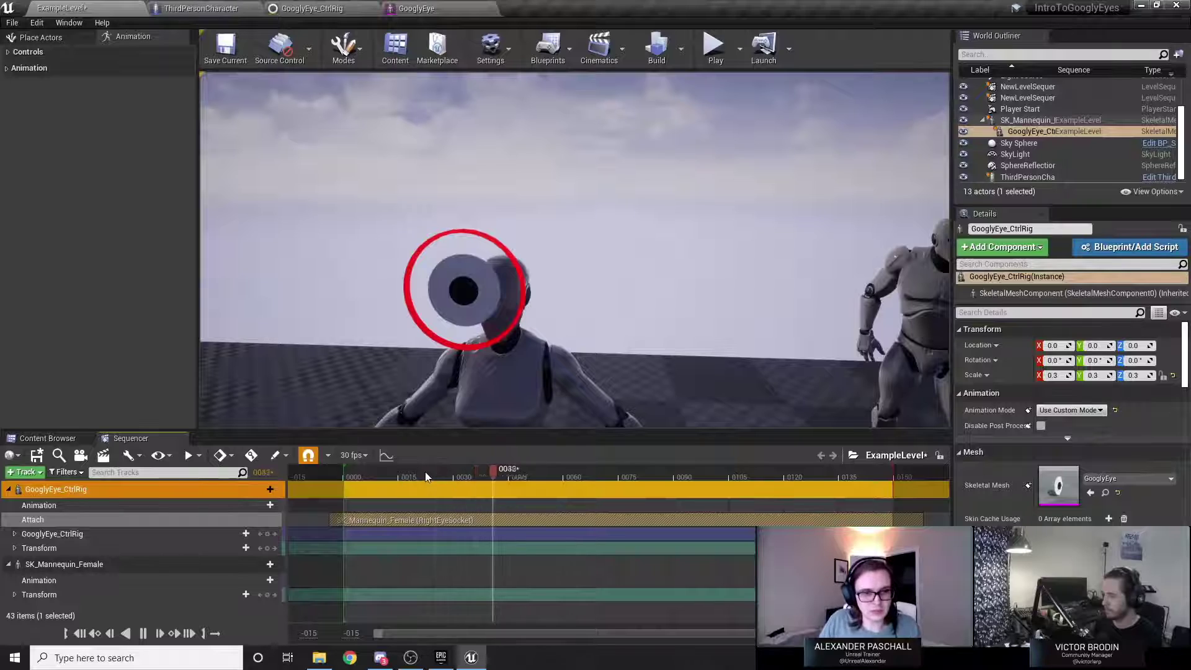
pyautogui.press('space')
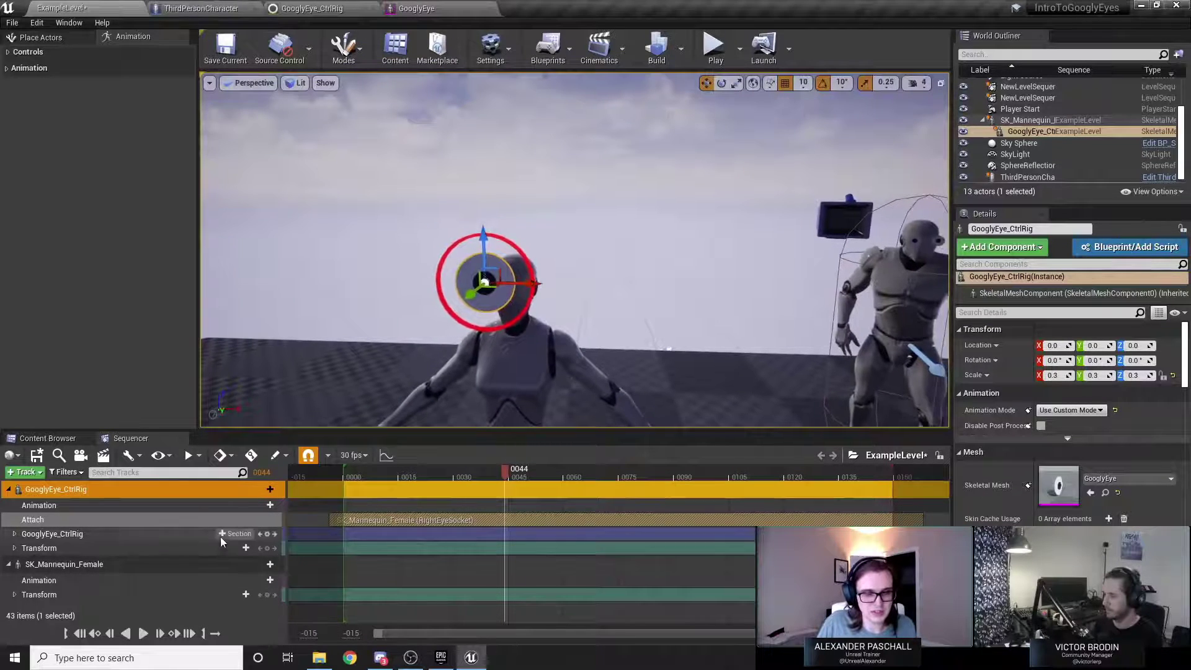
# Add the ThirdPersonIdle animation to SK_Mannequin_Female, starting at frame 0 and extending to near the sequence's end.
pyautogui.click(264, 581)
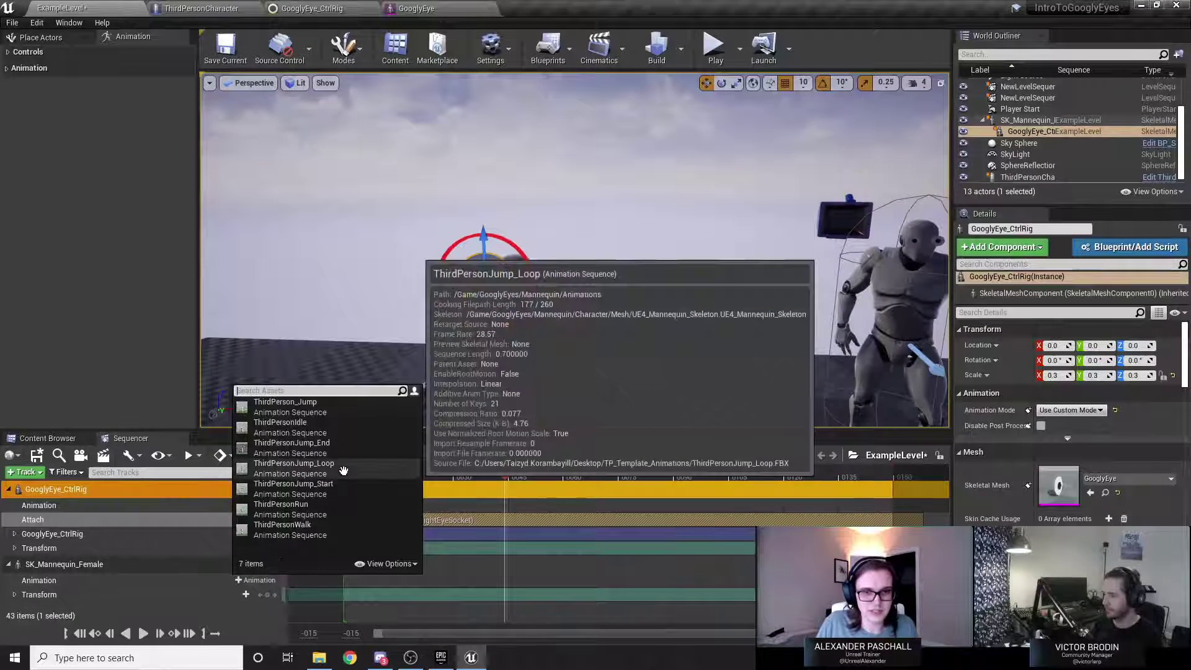
pyautogui.click(323, 426)
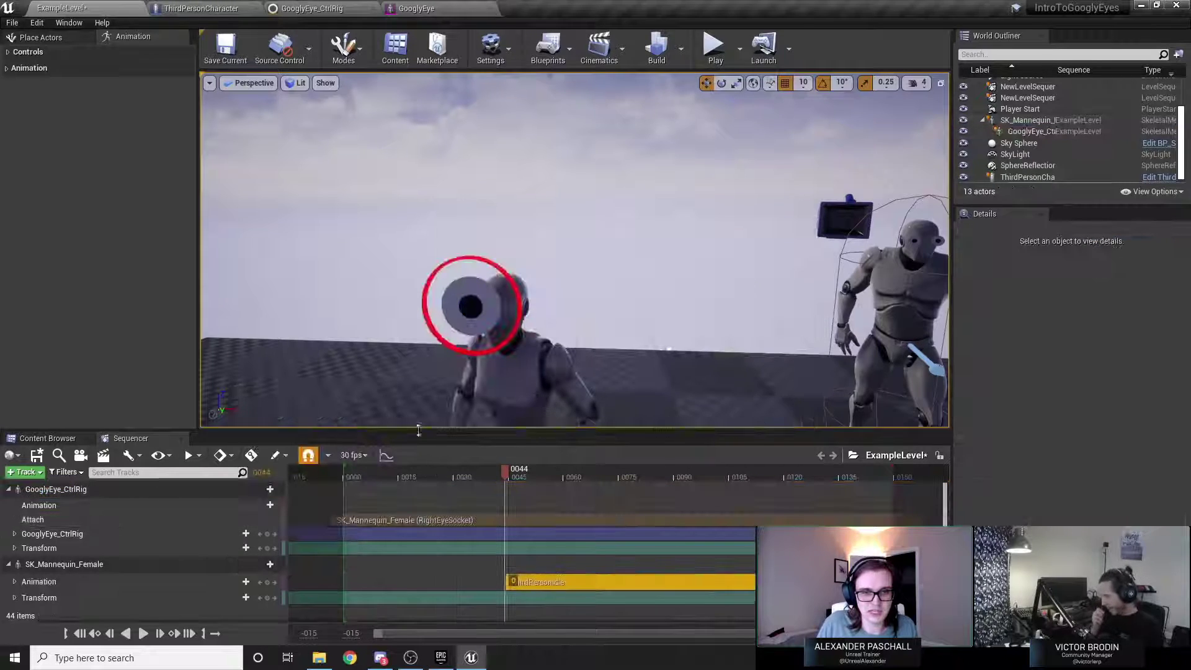
pyautogui.moveTo(515, 476); pyautogui.dragTo(407, 475)
pyautogui.moveTo(580, 583); pyautogui.dragTo(419, 583)
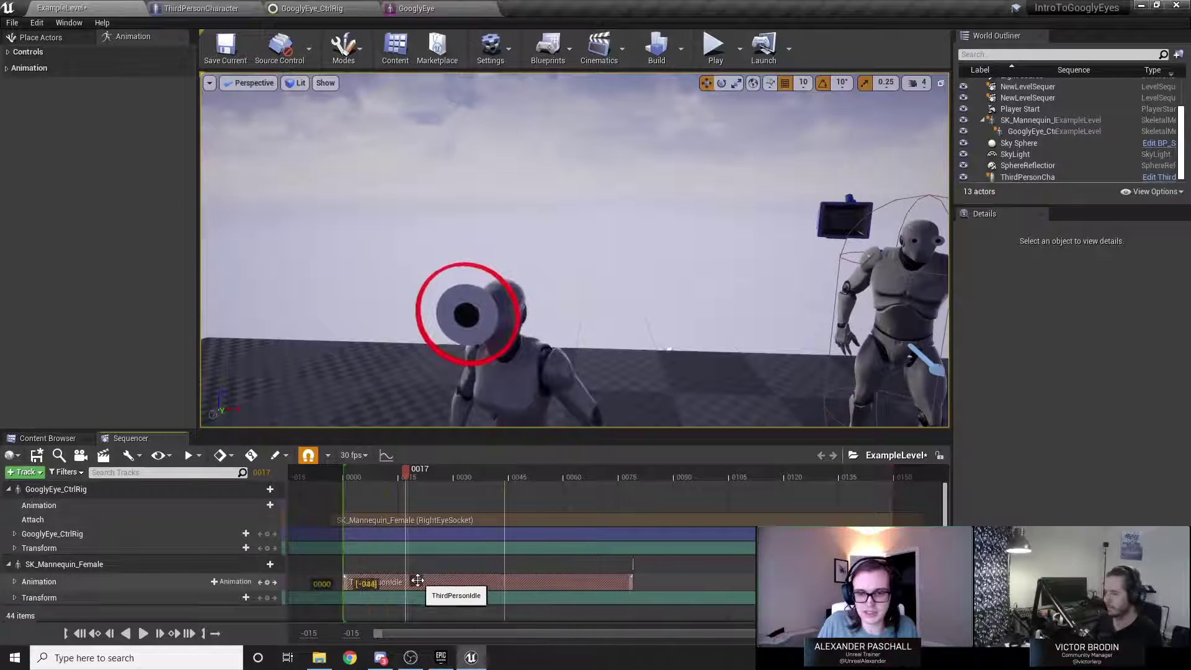
pyautogui.moveTo(630, 583); pyautogui.dragTo(872, 583)
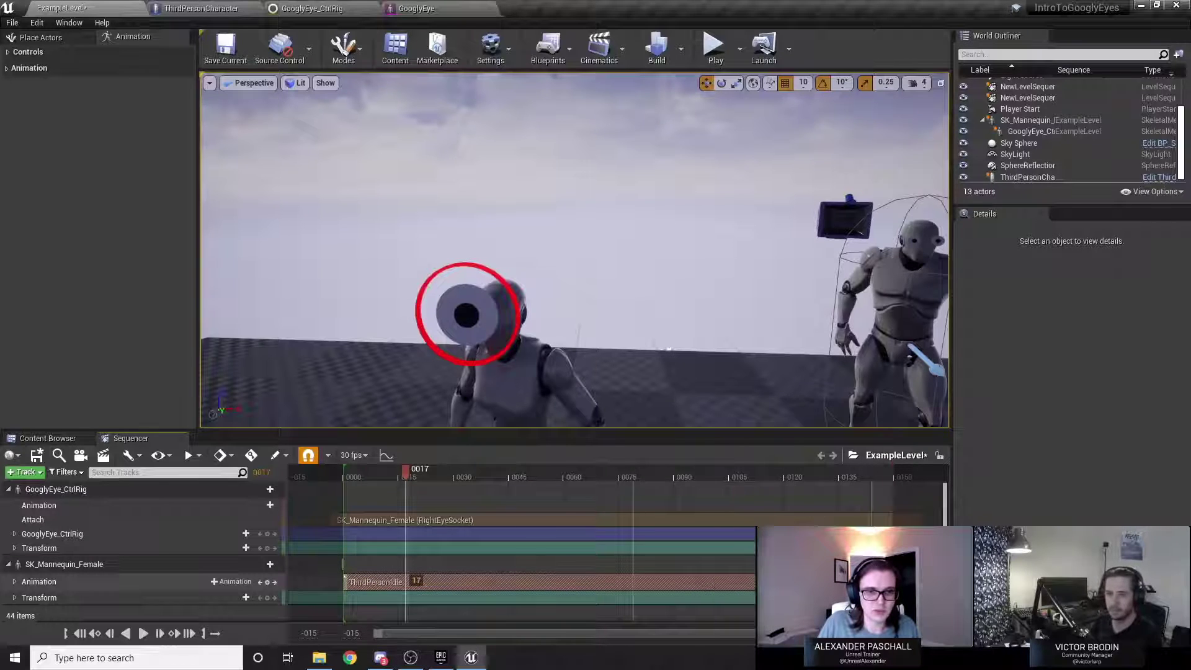
# Play the sequence from its start to check how the googly eye follows the mannequin's idle animation.
pyautogui.moveTo(407, 476); pyautogui.dragTo(352, 479)
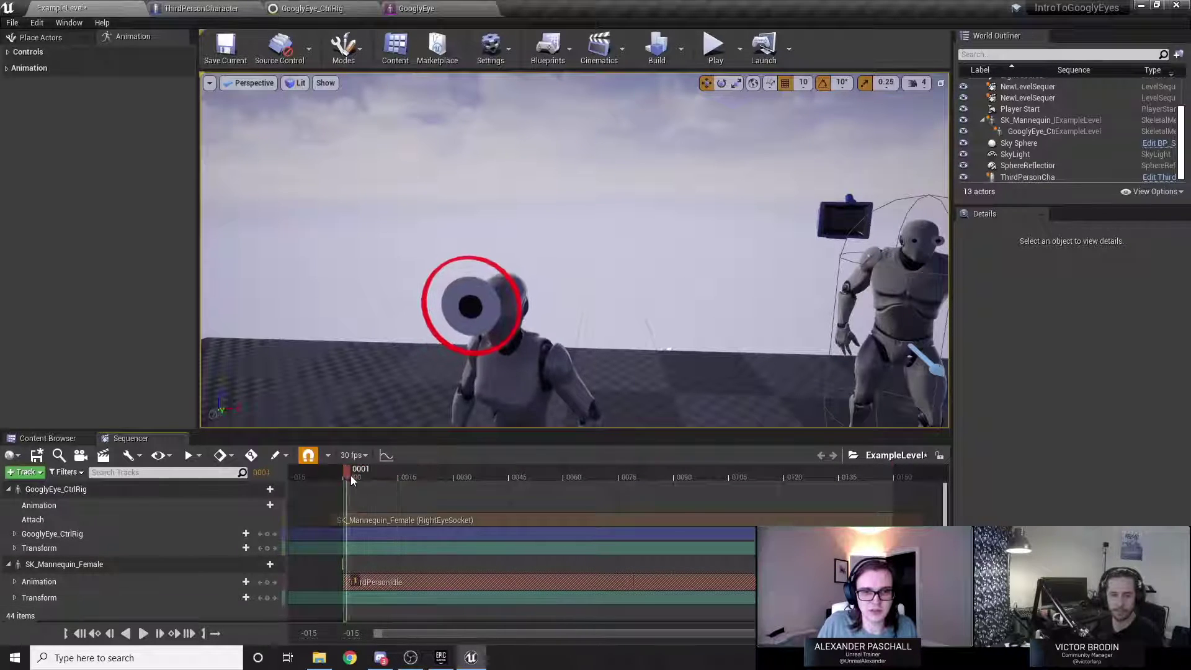
pyautogui.press('space')
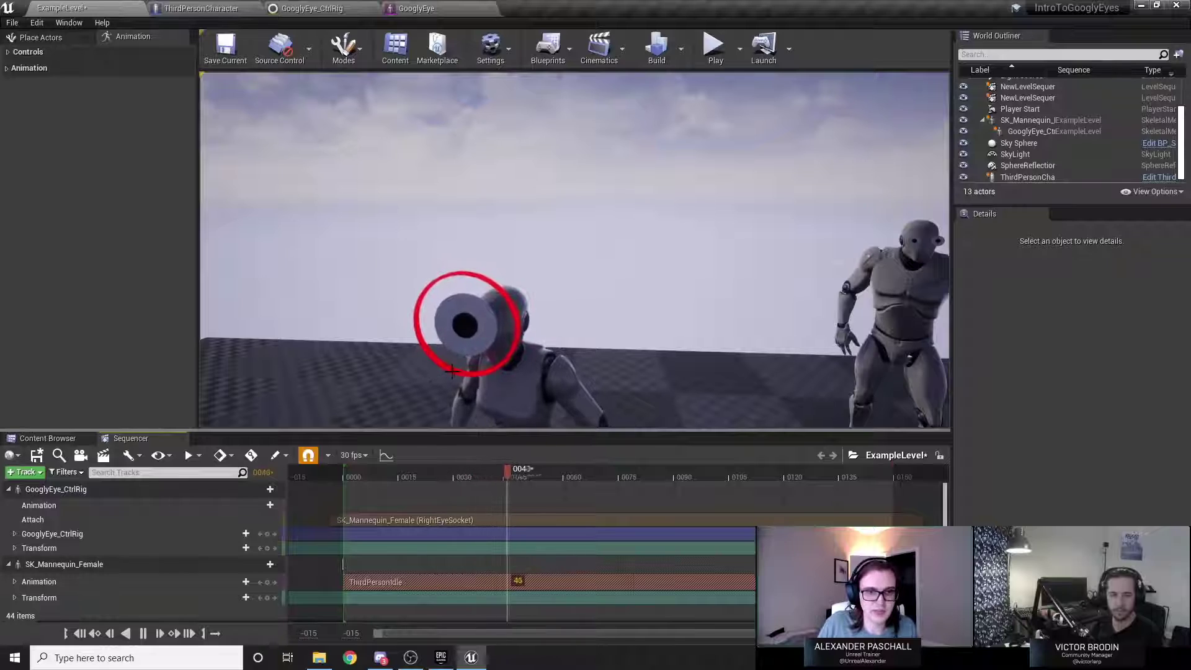
pyautogui.moveTo(597, 474); pyautogui.dragTo(368, 477)
# Select the googly eye's EyeTransform control and keyframe it at frame 0.
pyautogui.click(439, 341)
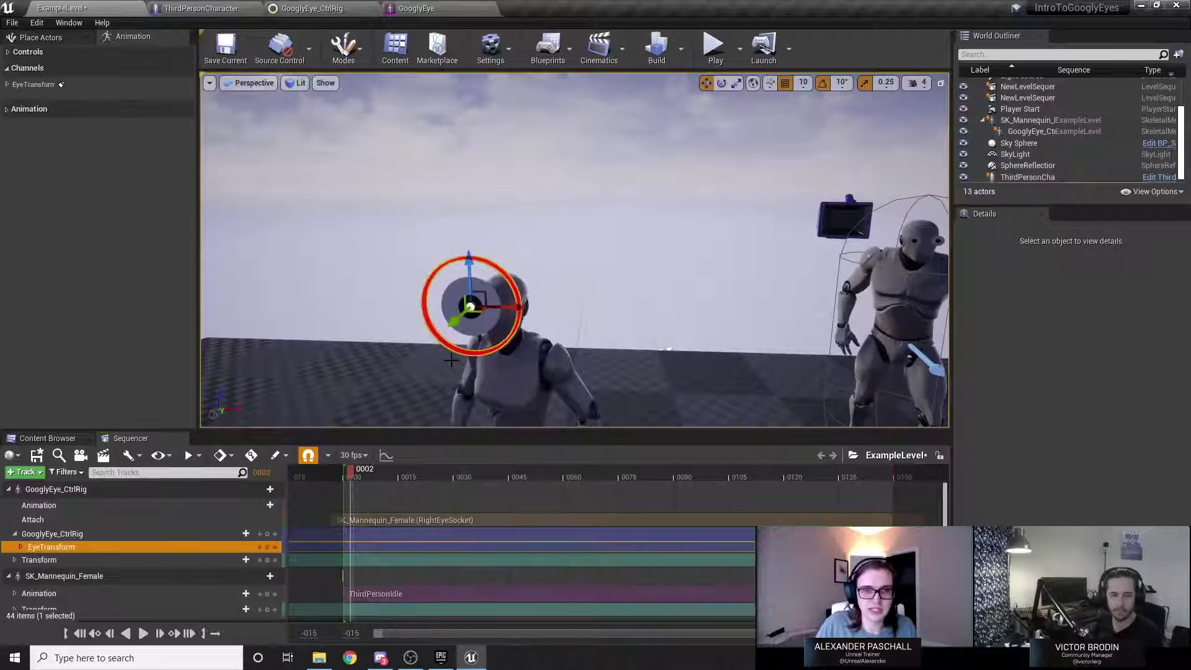
pyautogui.moveTo(466, 267)
pyautogui.mouseDown(button='right')
pyautogui.moveTo(459, 282)
pyautogui.moveTo(472, 254)
pyautogui.mouseUp(button='right')
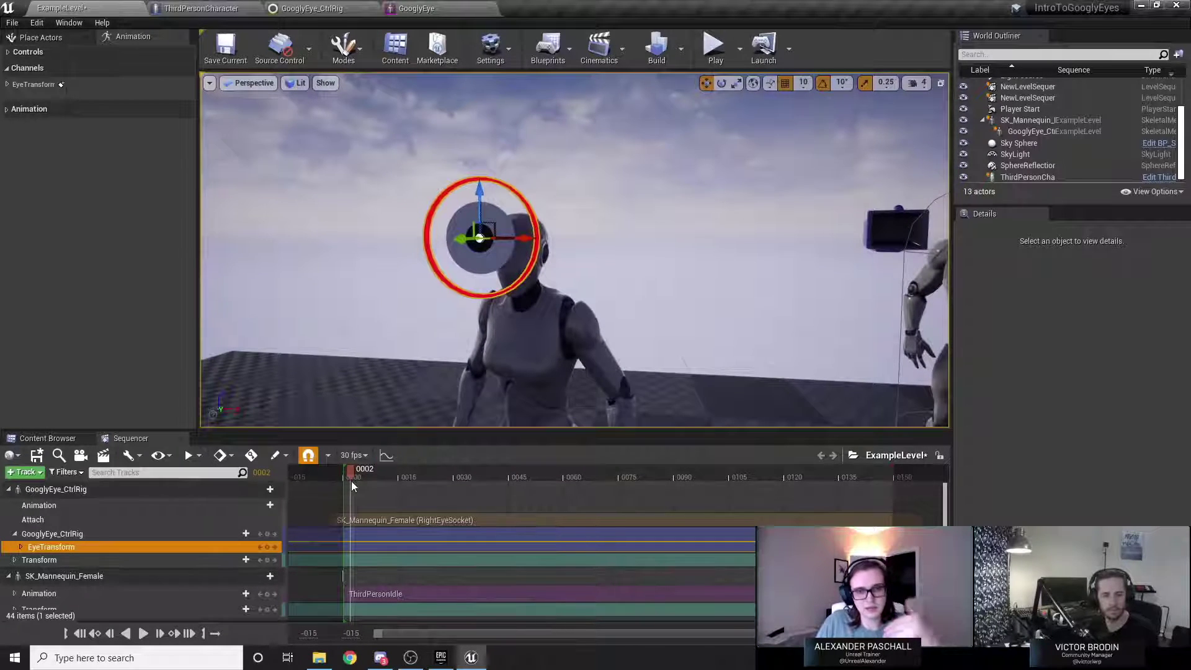
pyautogui.moveTo(344, 475); pyautogui.dragTo(468, 471)
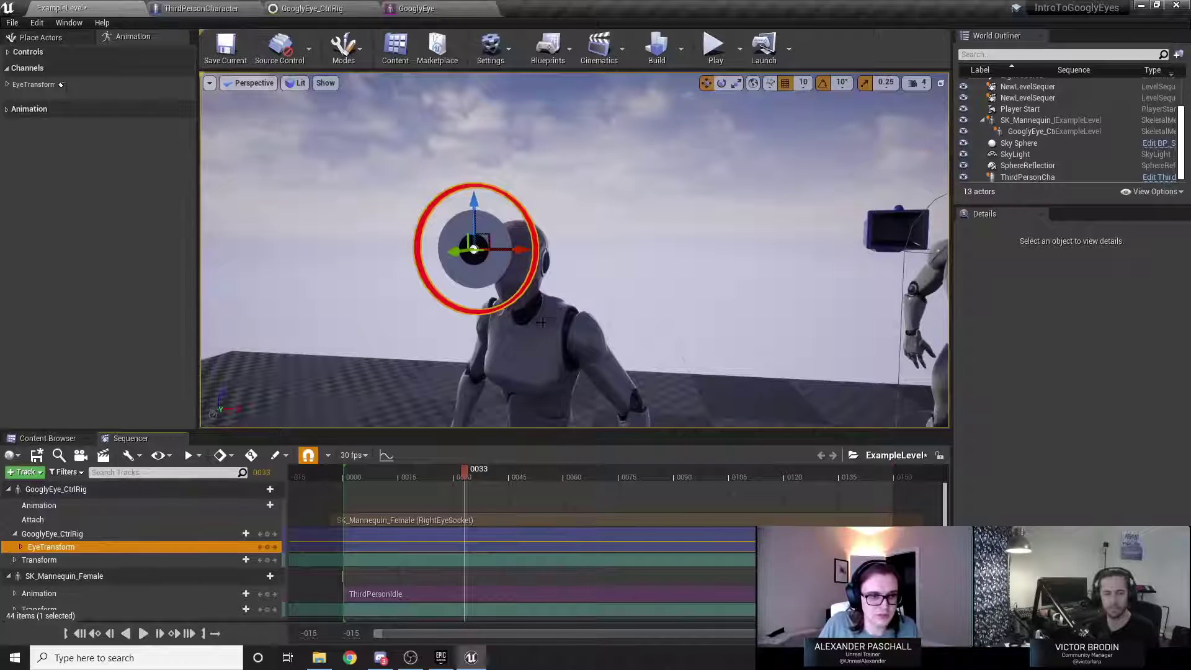
pyautogui.moveTo(472, 467); pyautogui.dragTo(354, 469)
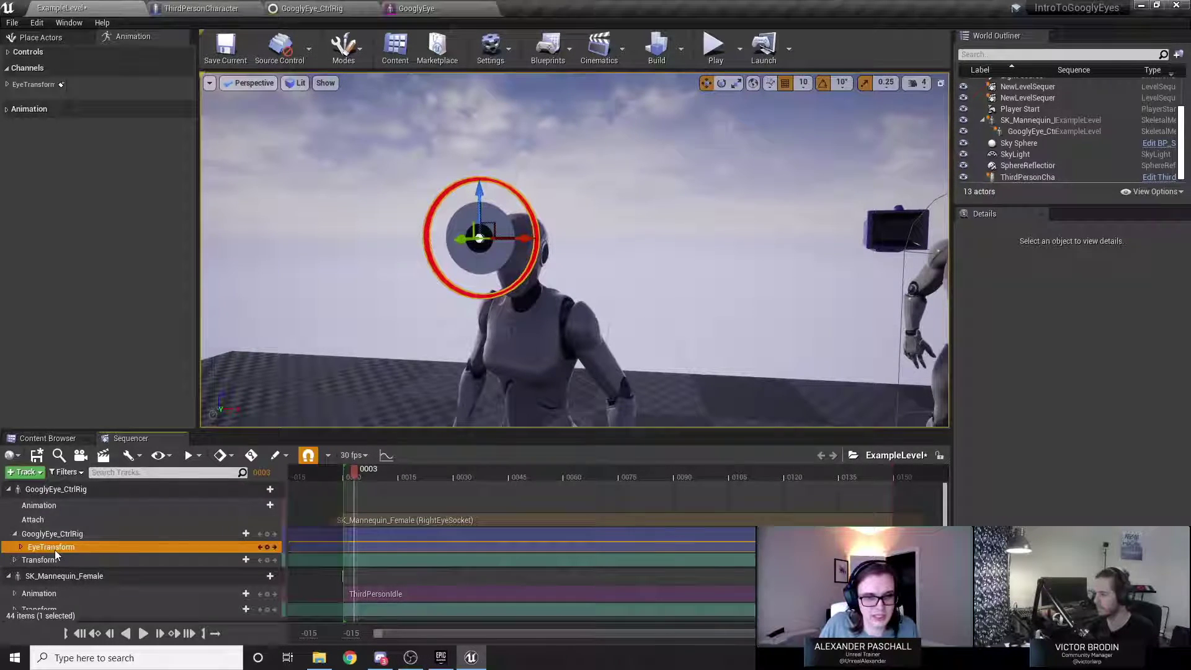
pyautogui.click(348, 476)
# Turn off grid and rotation snapping, and keyframe the EyeTransform control moved slightly down at frame 19.
pyautogui.moveTo(347, 475); pyautogui.dragTo(415, 475)
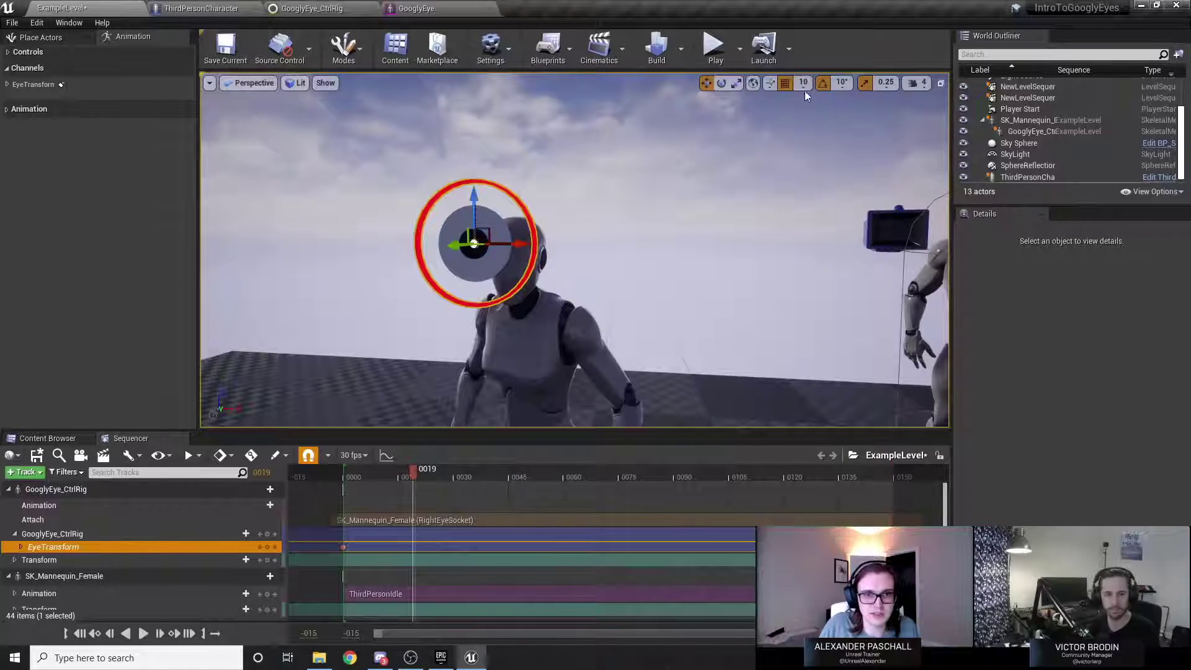
pyautogui.click(787, 84)
pyautogui.click(823, 85)
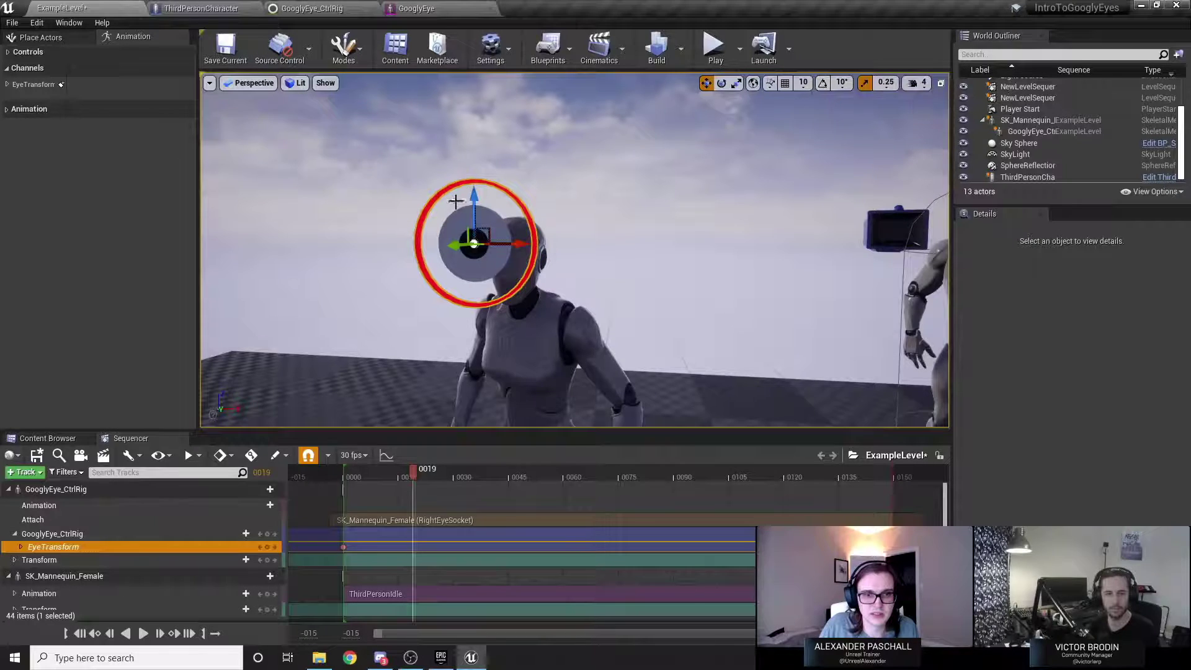
pyautogui.moveTo(474, 200); pyautogui.dragTo(476, 205)
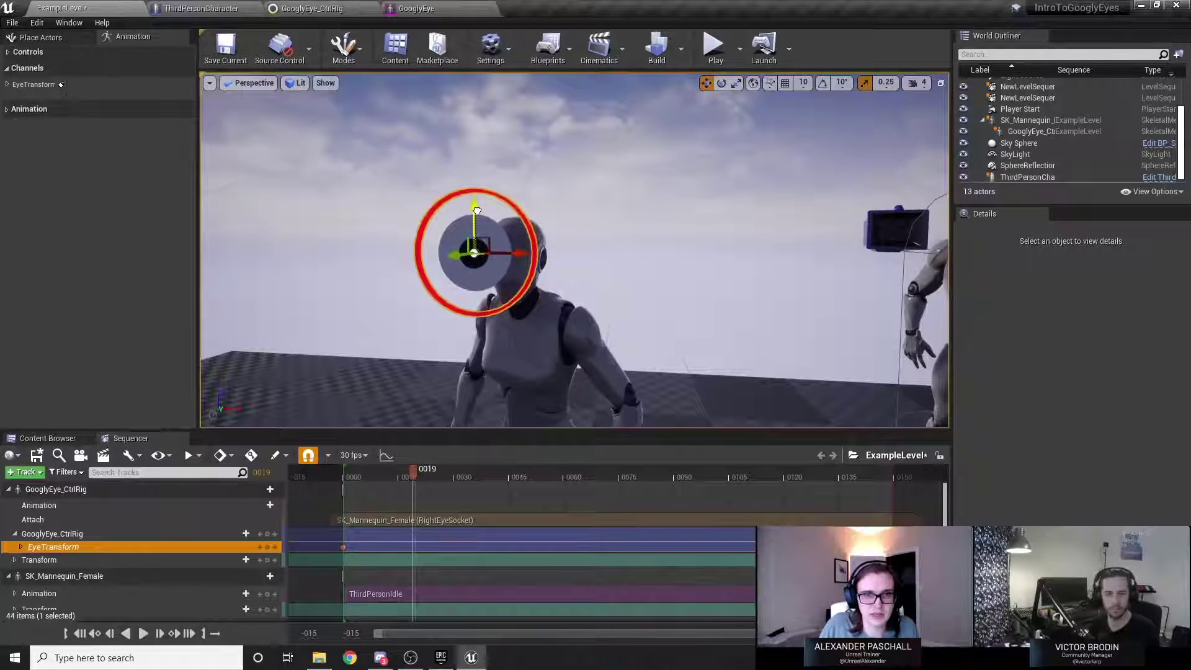
# Play and scrub the sequence to review the keyframed eye motion on top of the idle animation.
pyautogui.moveTo(414, 476); pyautogui.dragTo(371, 530)
pyautogui.press('space')
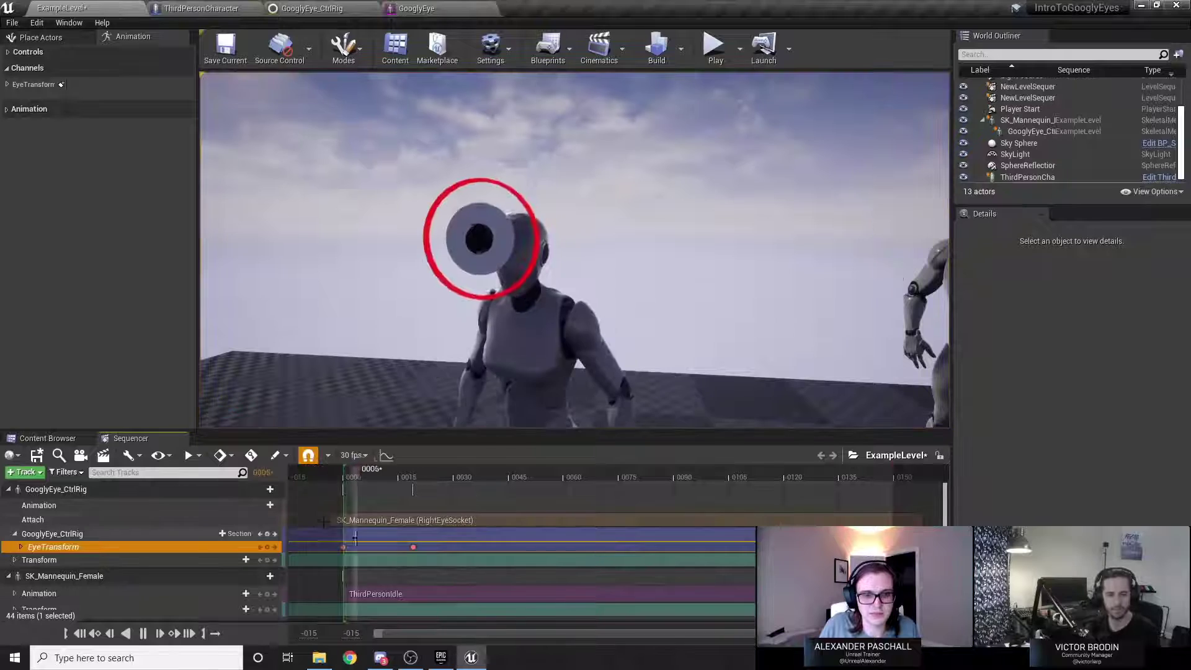
pyautogui.moveTo(463, 529); pyautogui.dragTo(419, 561)
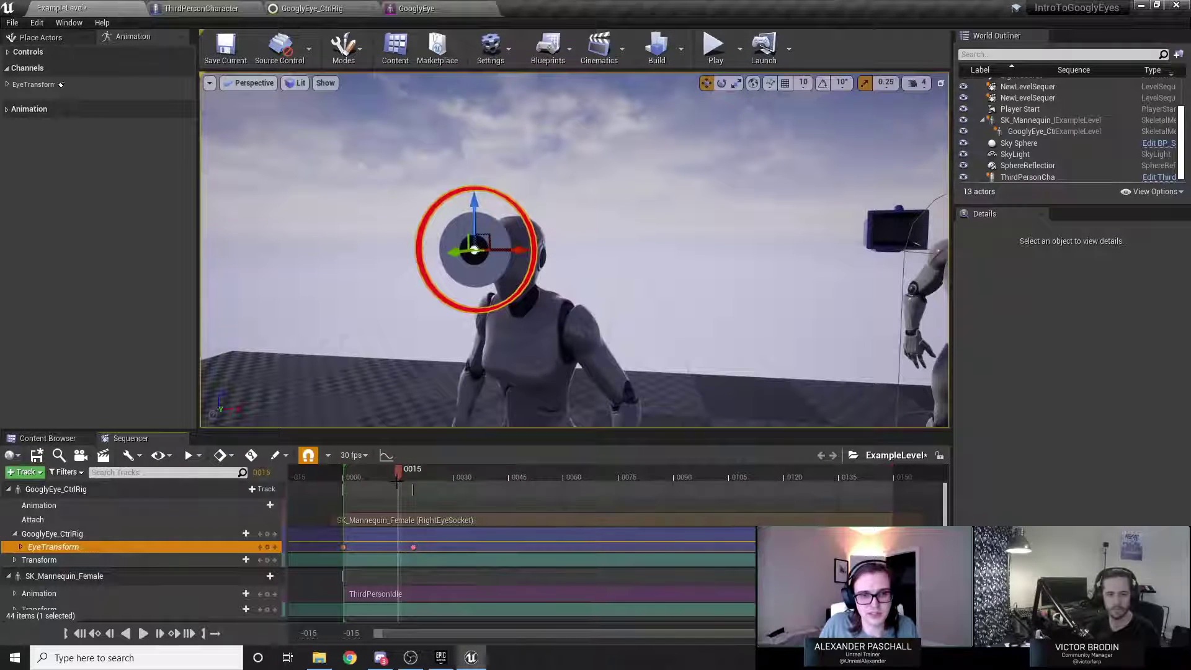
pyautogui.click(353, 472)
pyautogui.moveTo(353, 472); pyautogui.dragTo(465, 475)
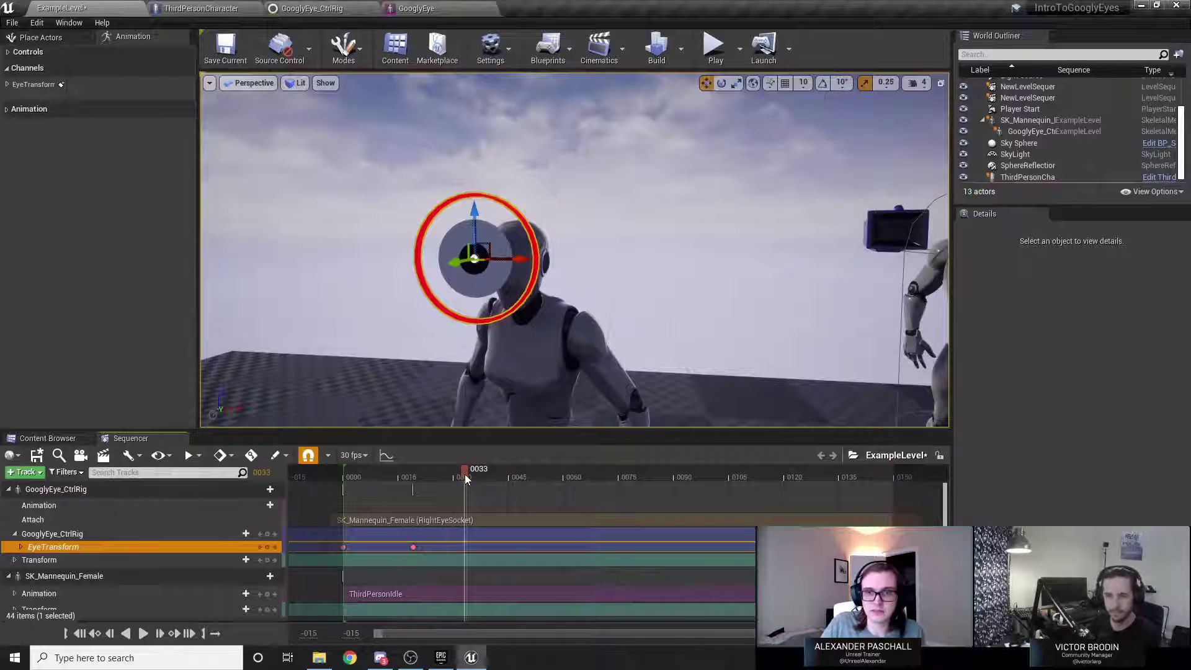
# Select the ThirdPersonCharacter actor in the level and add it to the ExampleLevel sequence.
pyautogui.scroll(-8, 470, 363)
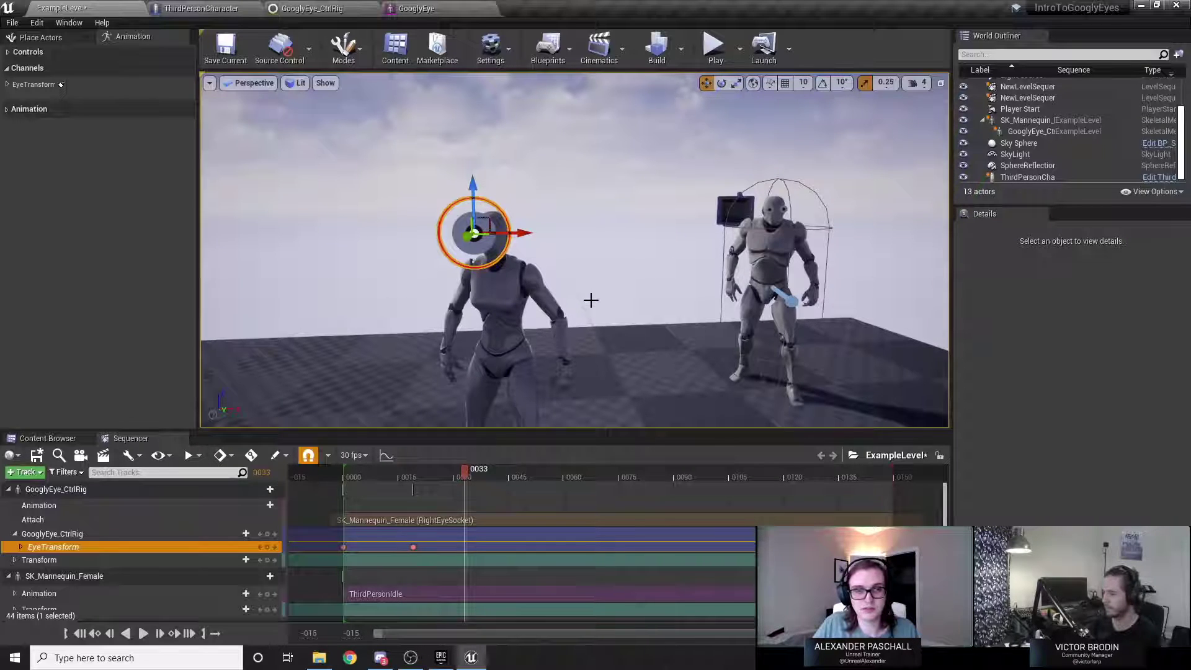
pyautogui.press('d')
pyautogui.moveTo(659, 299)
pyautogui.mouseDown(button='right')
pyautogui.moveTo(596, 307)
pyautogui.moveTo(558, 270)
pyautogui.moveTo(659, 298)
pyautogui.mouseUp(button='right')
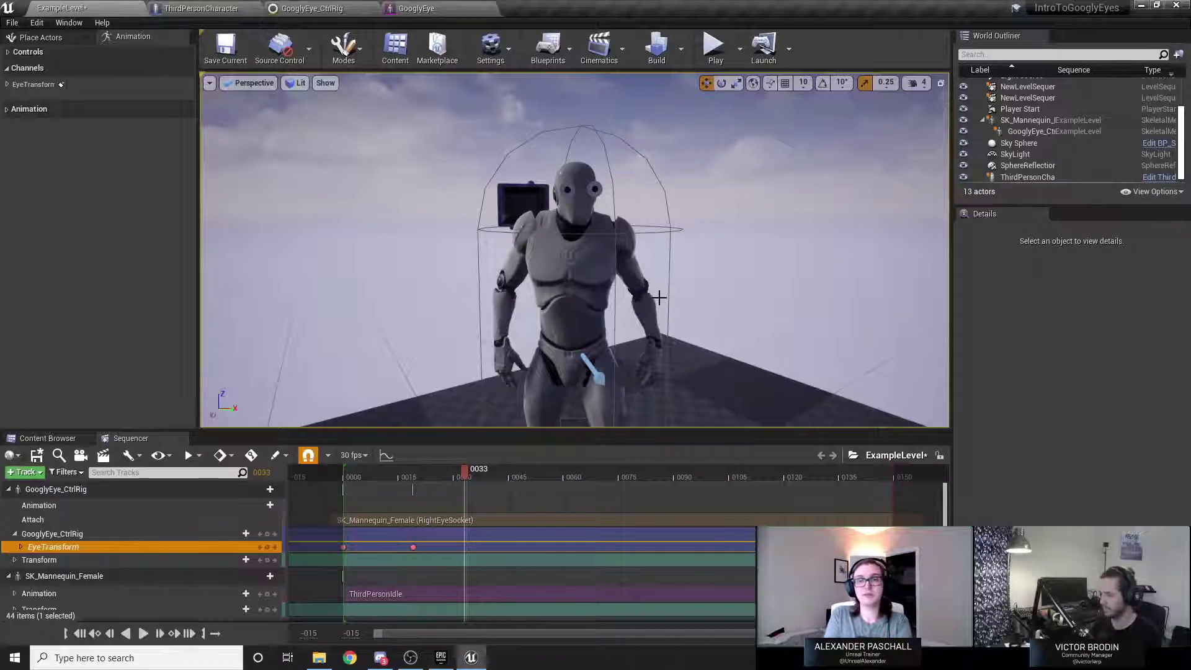
pyautogui.click(543, 280)
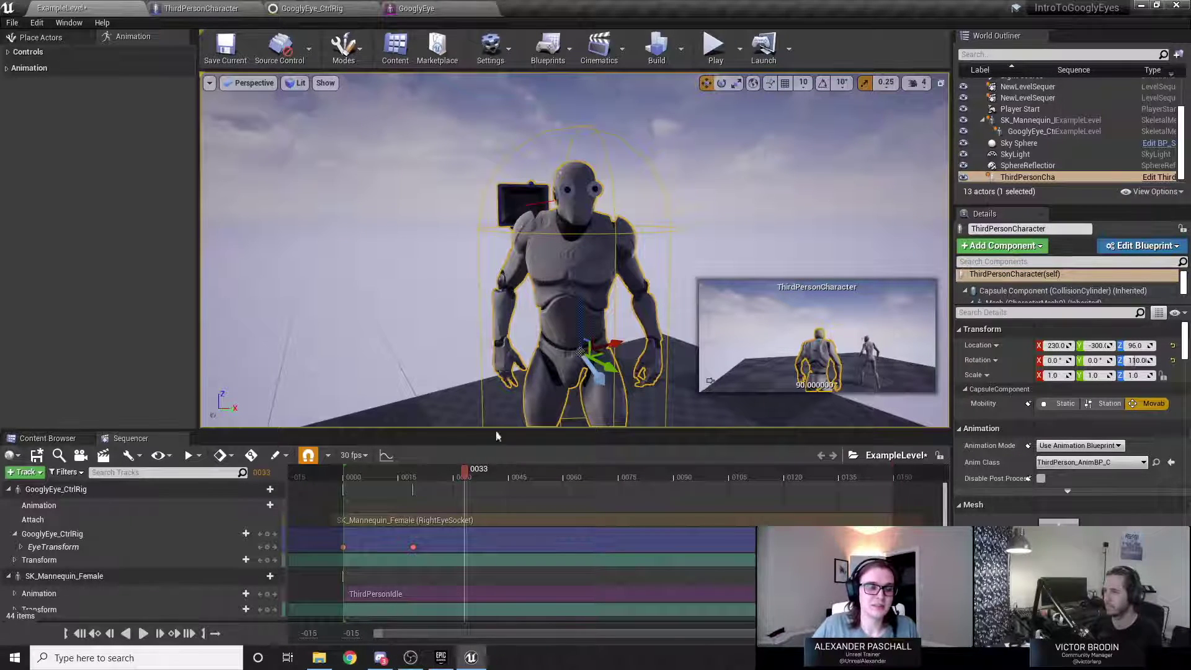
pyautogui.moveTo(468, 472); pyautogui.dragTo(494, 478)
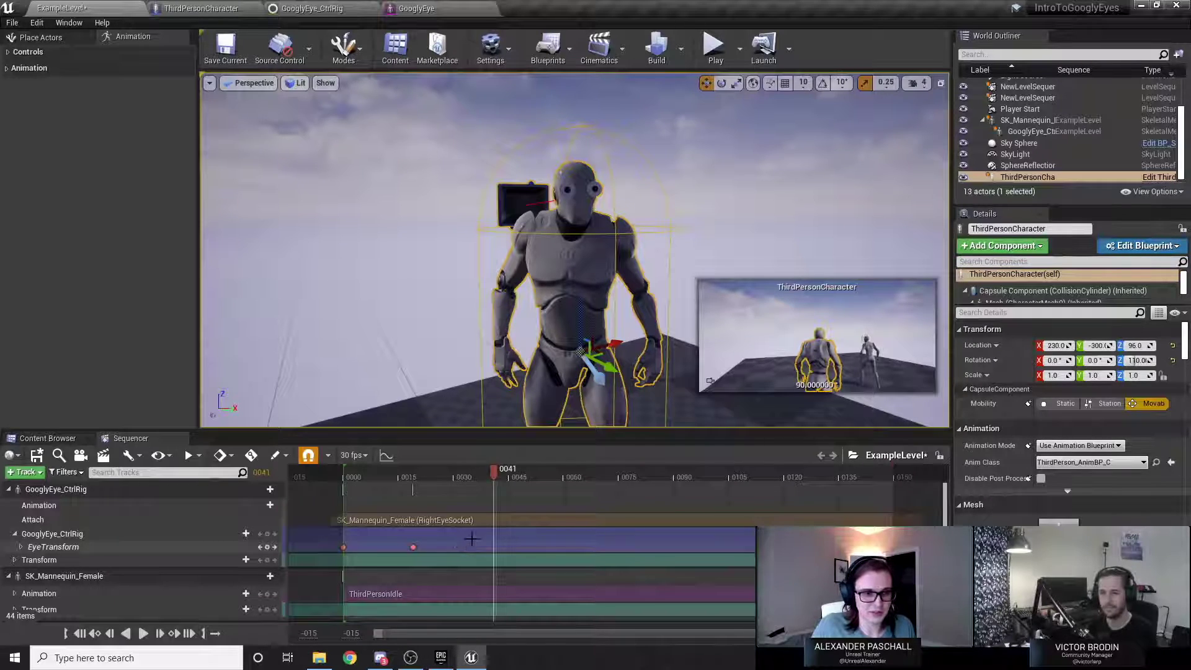
pyautogui.moveTo(488, 477); pyautogui.dragTo(486, 478)
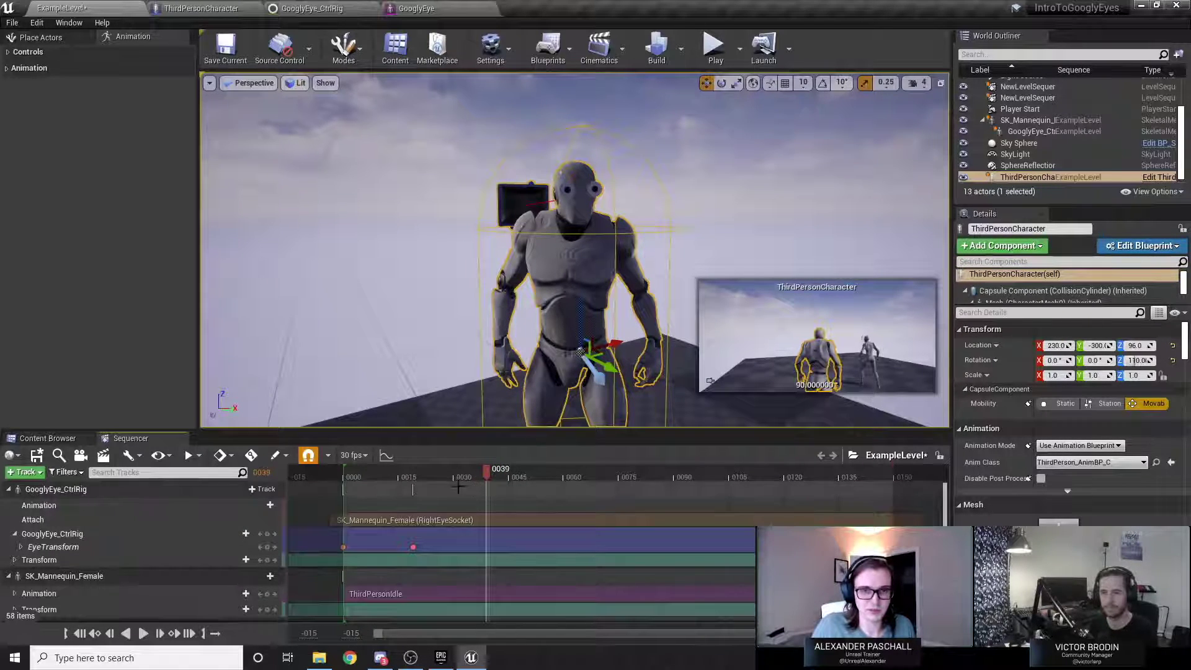
# Keyframe the EyeTransform control at frame 39 and move it up along its vertical axis there.
pyautogui.click(190, 548)
pyautogui.press('Return')
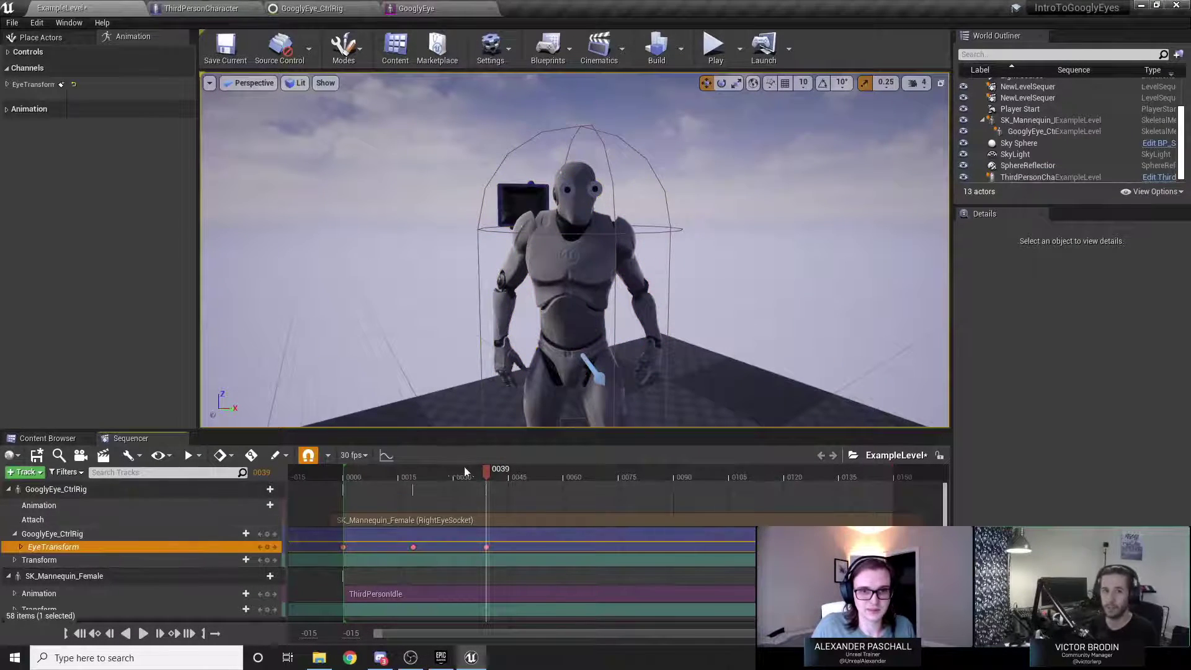
pyautogui.moveTo(487, 473); pyautogui.dragTo(447, 477)
pyautogui.moveTo(458, 372); pyautogui.dragTo(457, 340, button='right')
pyautogui.press('w')
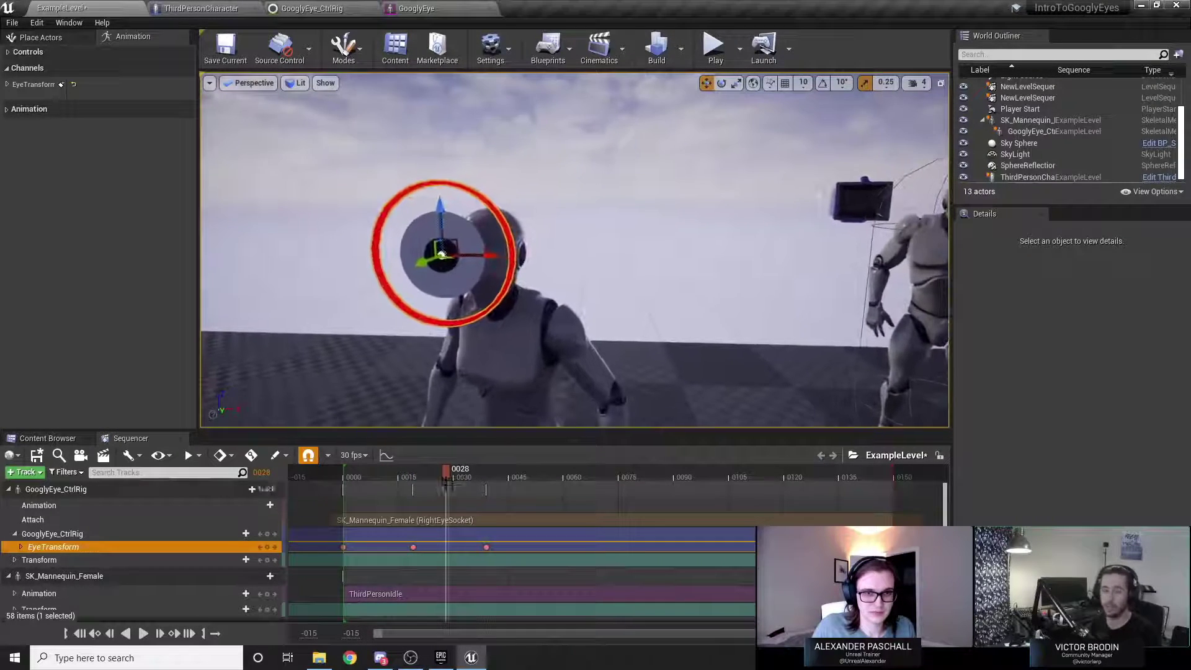
pyautogui.moveTo(447, 477); pyautogui.dragTo(488, 487)
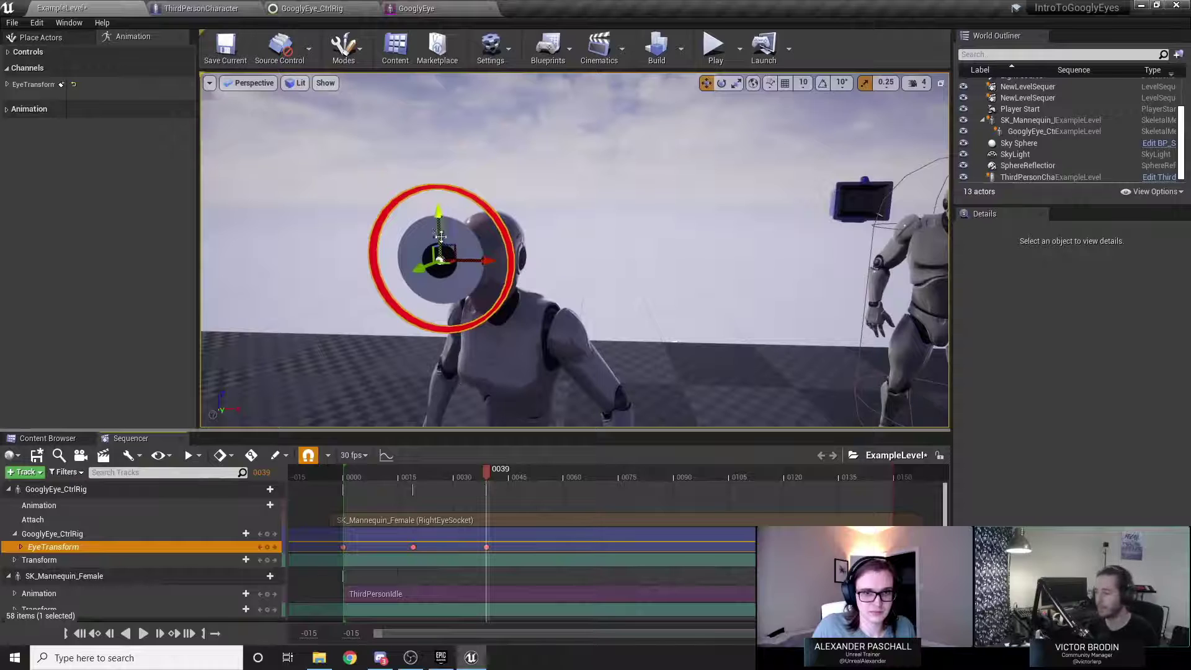
pyautogui.moveTo(441, 236); pyautogui.dragTo(436, 176)
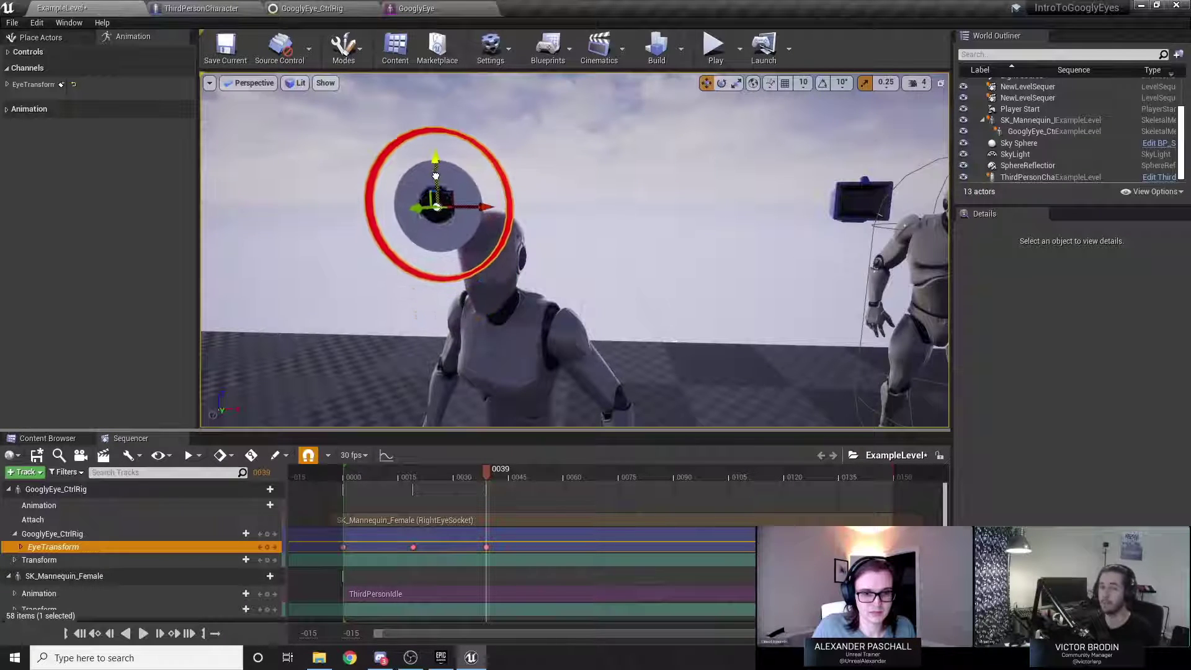
# Play and scrub the sequence from the start, and examine the Verlet node in the GooglyEye_CtrlRig graph.
pyautogui.moveTo(493, 479); pyautogui.dragTo(345, 479)
pyautogui.press('space')
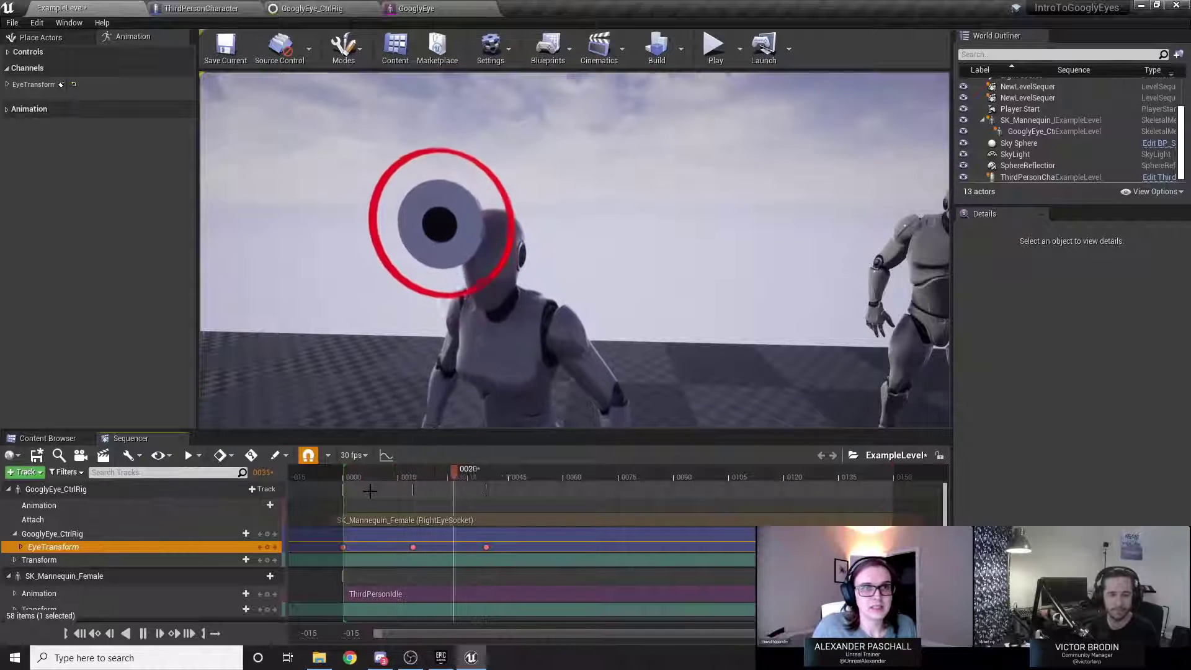
pyautogui.moveTo(441, 476); pyautogui.dragTo(378, 477)
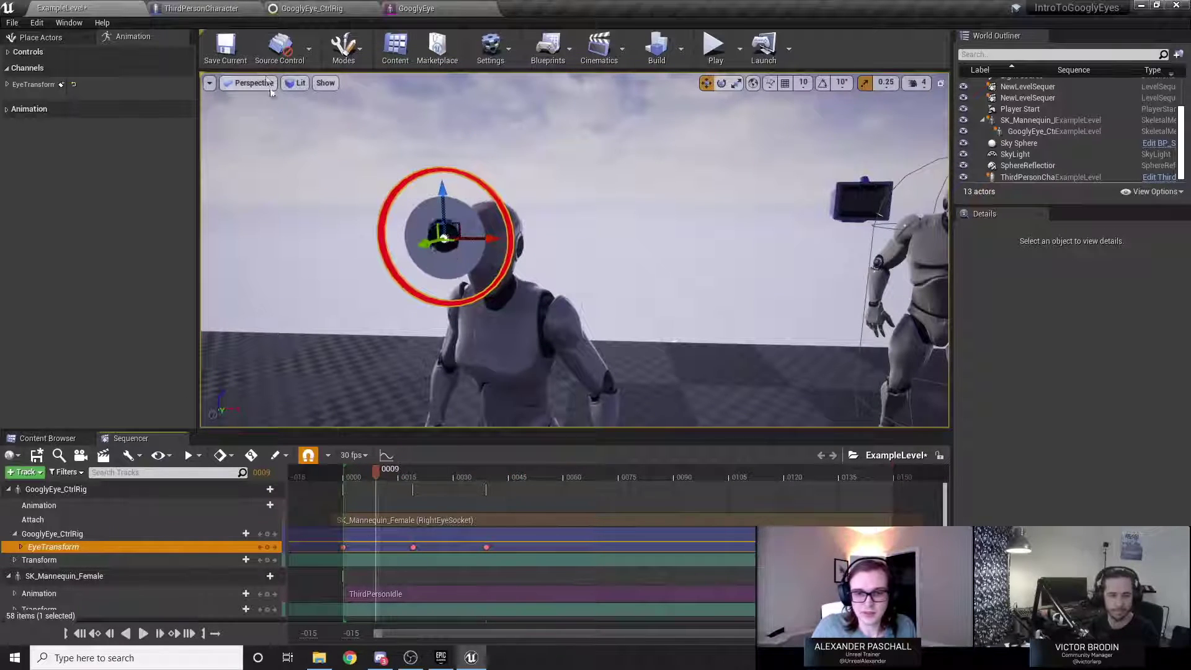
pyautogui.click(397, 8)
pyautogui.click(310, 8)
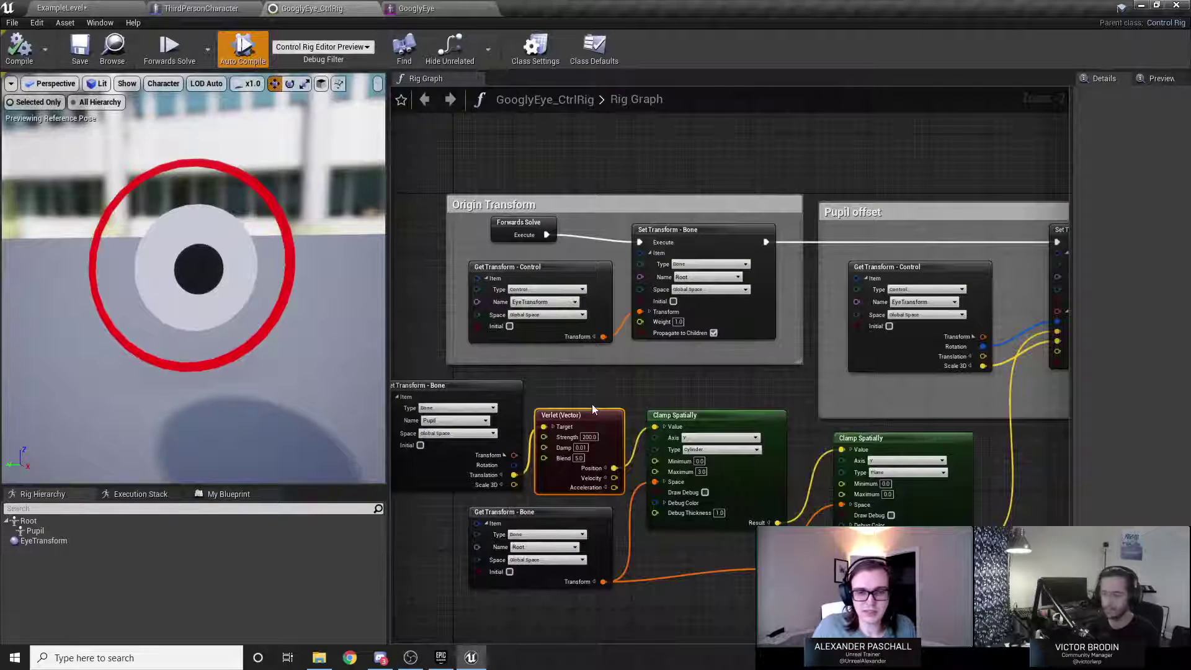
pyautogui.scroll(6, 605, 434)
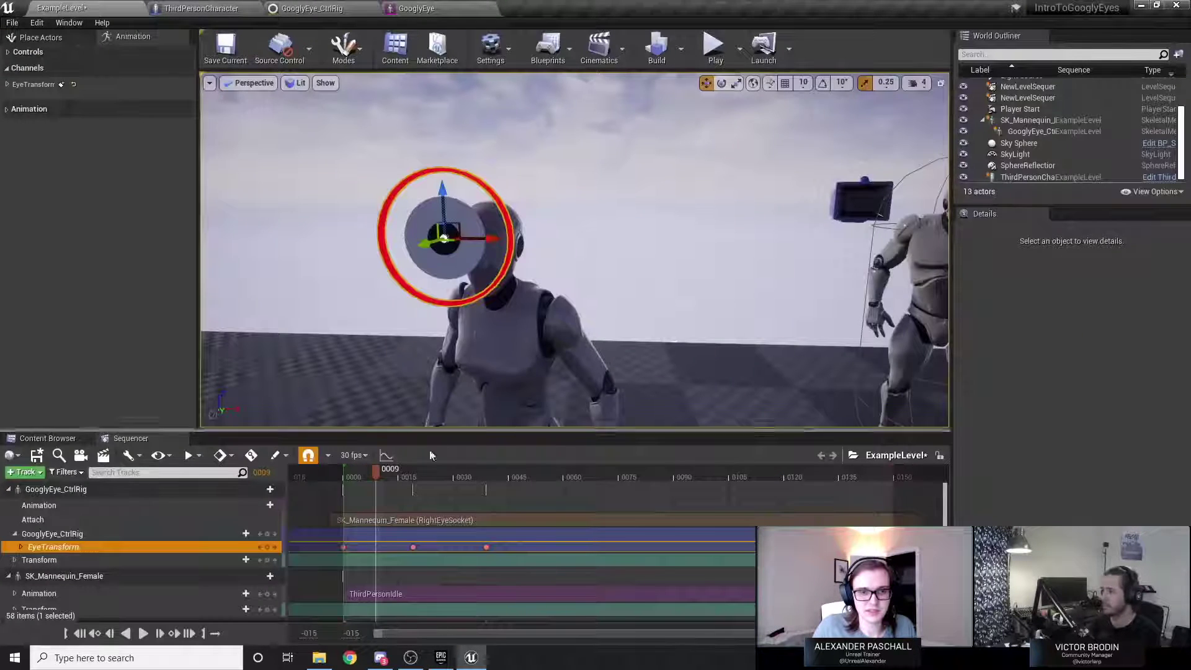
# Tighten the EyeTransform timing by removing the middle lowered keyframe and moving the raised keyframe to frame 6.
pyautogui.moveTo(376, 477)
pyautogui.mouseDown()
pyautogui.moveTo(311, 484)
pyautogui.moveTo(446, 476)
pyautogui.moveTo(388, 482)
pyautogui.moveTo(481, 488)
pyautogui.moveTo(440, 492)
pyautogui.moveTo(355, 486)
pyautogui.moveTo(515, 482)
pyautogui.moveTo(370, 479)
pyautogui.mouseUp()
pyautogui.moveTo(413, 547); pyautogui.dragTo(370, 546)
pyautogui.moveTo(486, 546); pyautogui.dragTo(398, 546)
pyautogui.moveTo(402, 476); pyautogui.dragTo(383, 479)
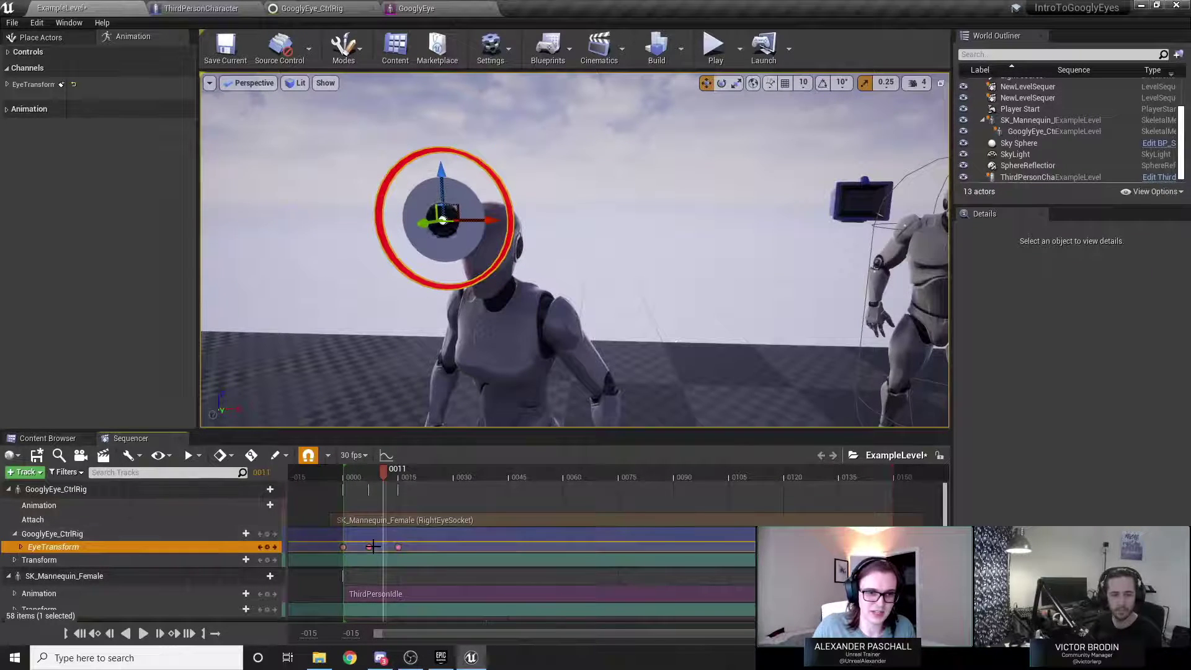
pyautogui.click(370, 476)
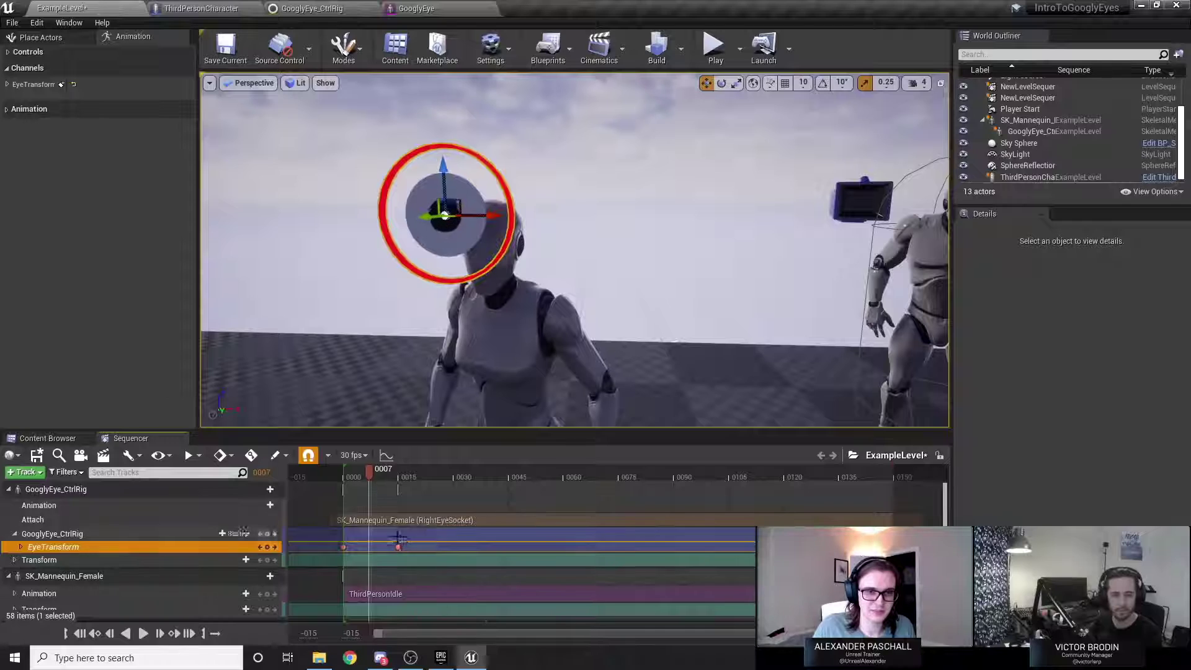
pyautogui.moveTo(398, 546); pyautogui.dragTo(365, 546)
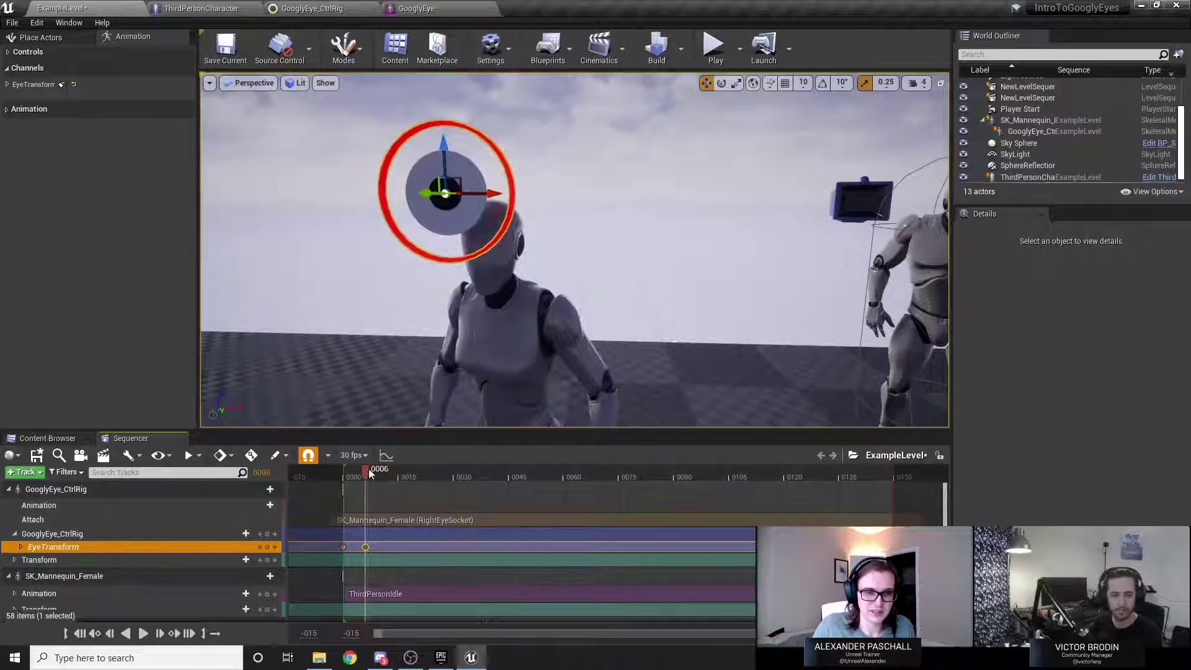
# Copy the EyeTransform keyframe from frame 0 to about frame 13 and play the quick up-and-down motion.
pyautogui.click(343, 546)
pyautogui.click(345, 474)
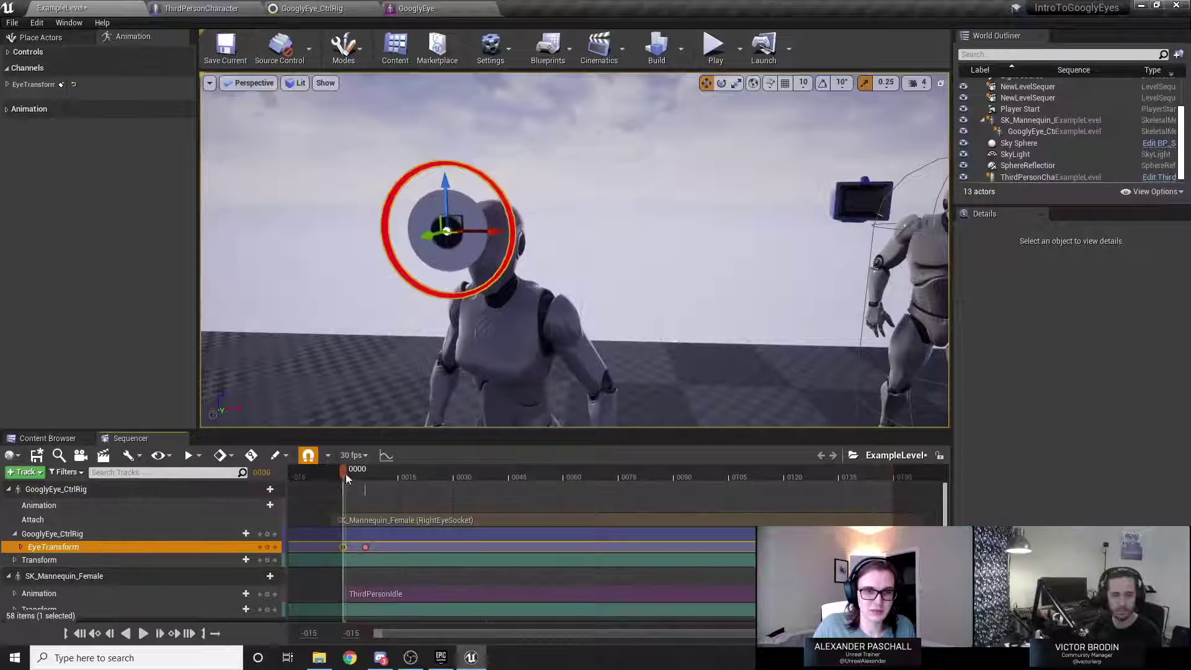
pyautogui.moveTo(345, 474)
pyautogui.mouseDown()
pyautogui.moveTo(392, 474)
pyautogui.moveTo(344, 478)
pyautogui.mouseUp()
pyautogui.hotkey('ctrl', 'v')
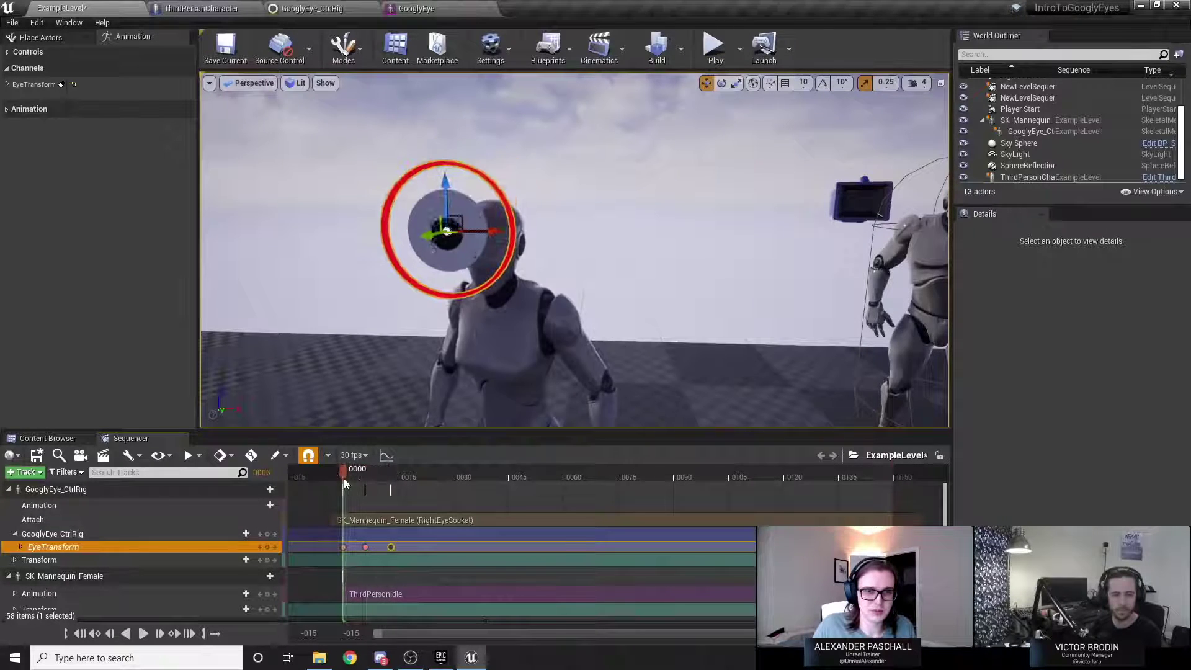
pyautogui.press('space')
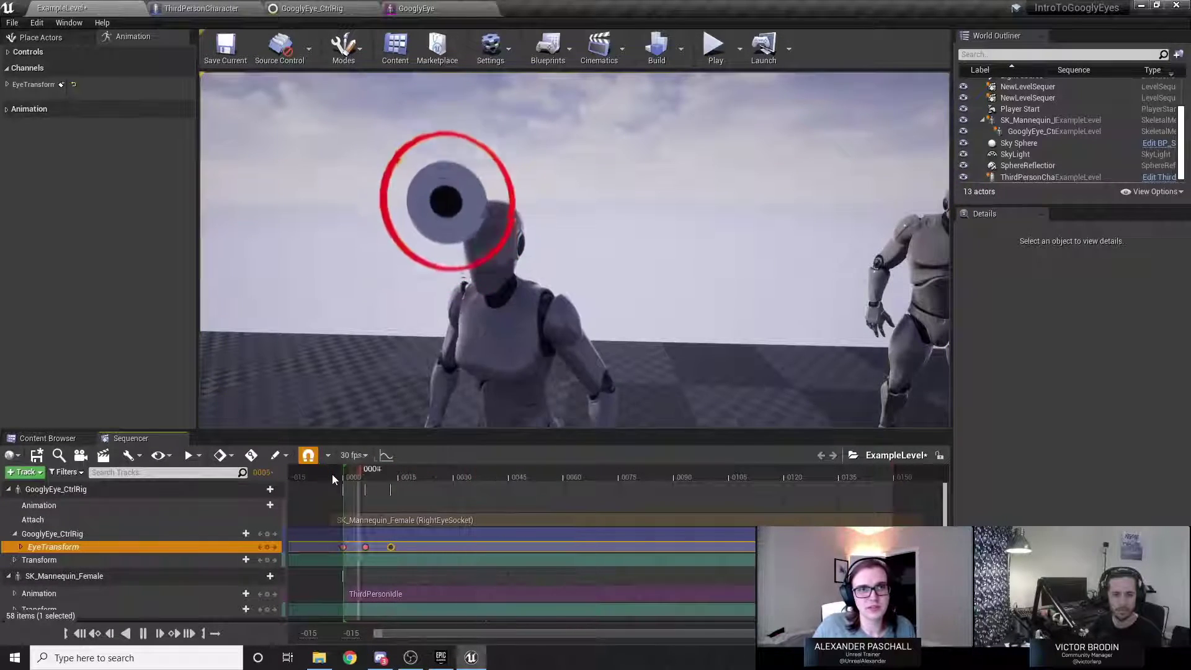
pyautogui.click(349, 475)
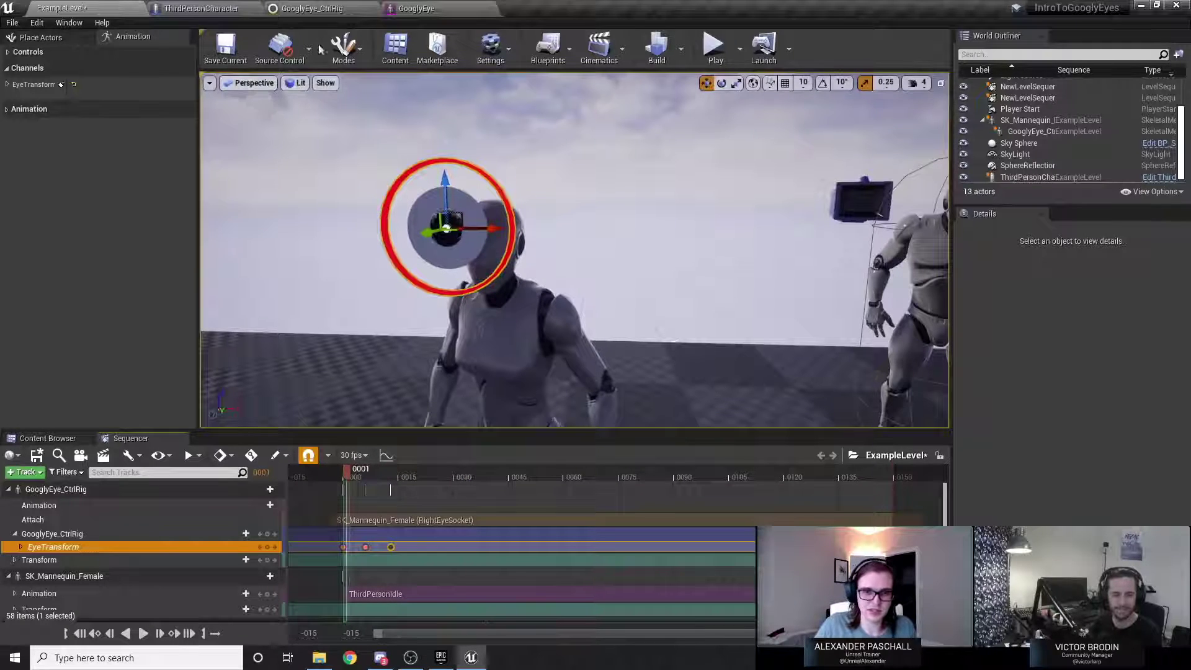
# Set the Verlet (Vector) node's Strength to 10.0 in the GooglyEye_CtrlRig graph.
pyautogui.click(310, 8)
pyautogui.click(641, 347)
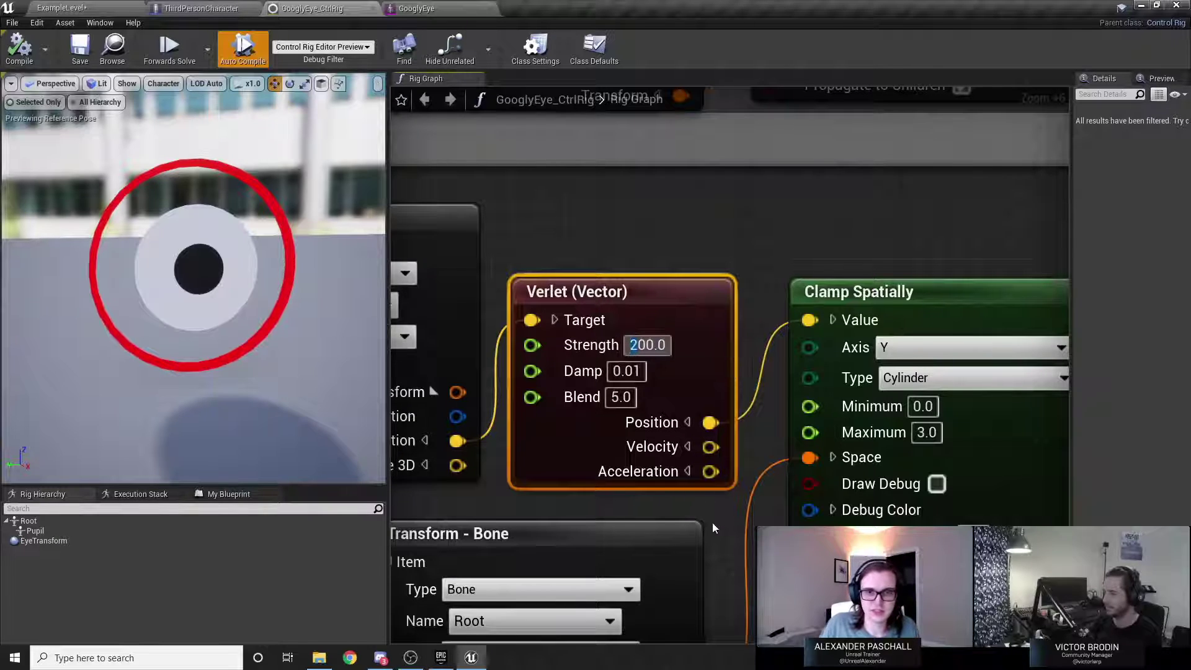
pyautogui.write('10.0')
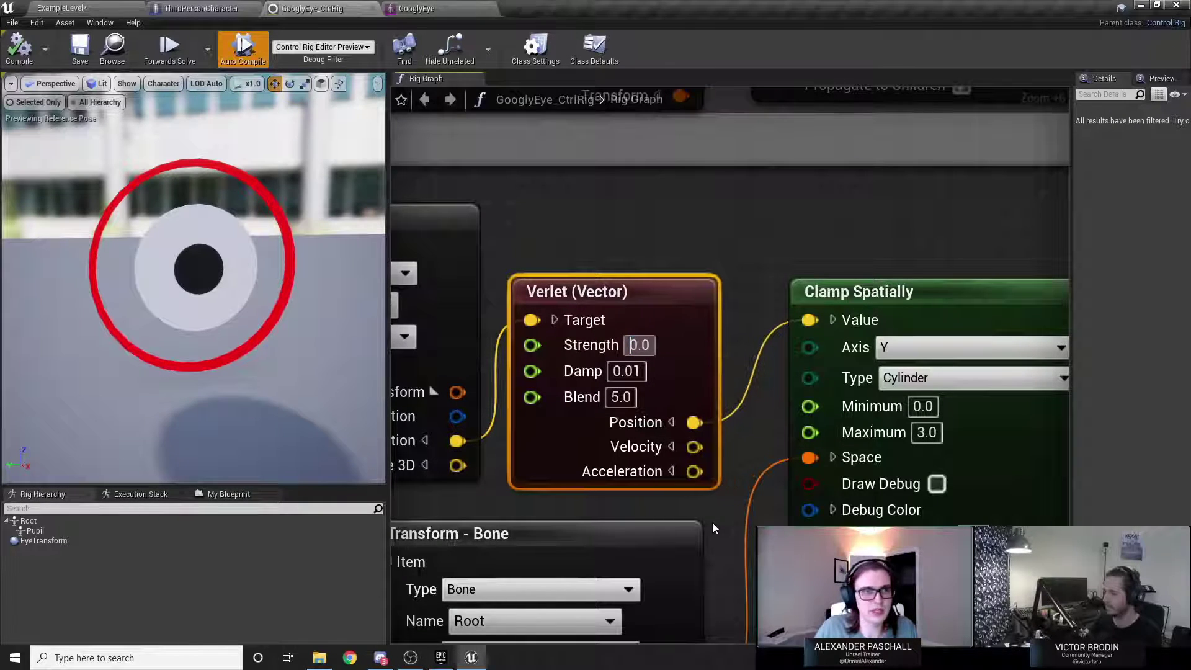
pyautogui.click(670, 253)
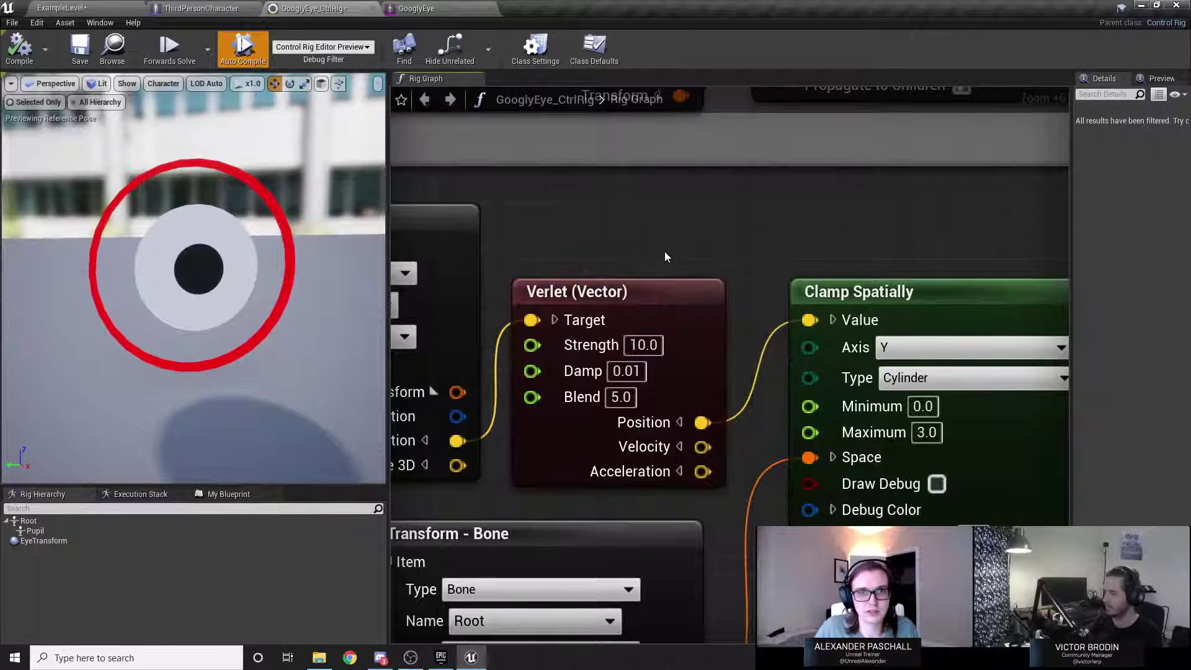
# Run and stop ExampleLevel to refresh the rig, and bring the female mannequin's eye into view.
pyautogui.click(63, 8)
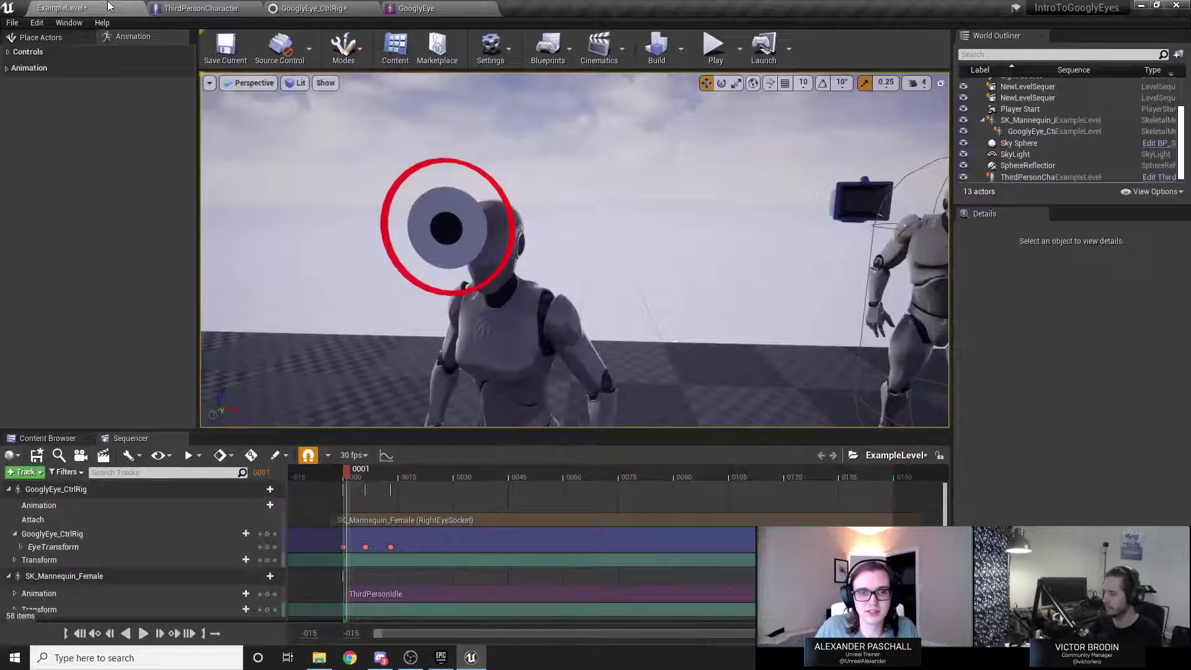
pyautogui.click(711, 51)
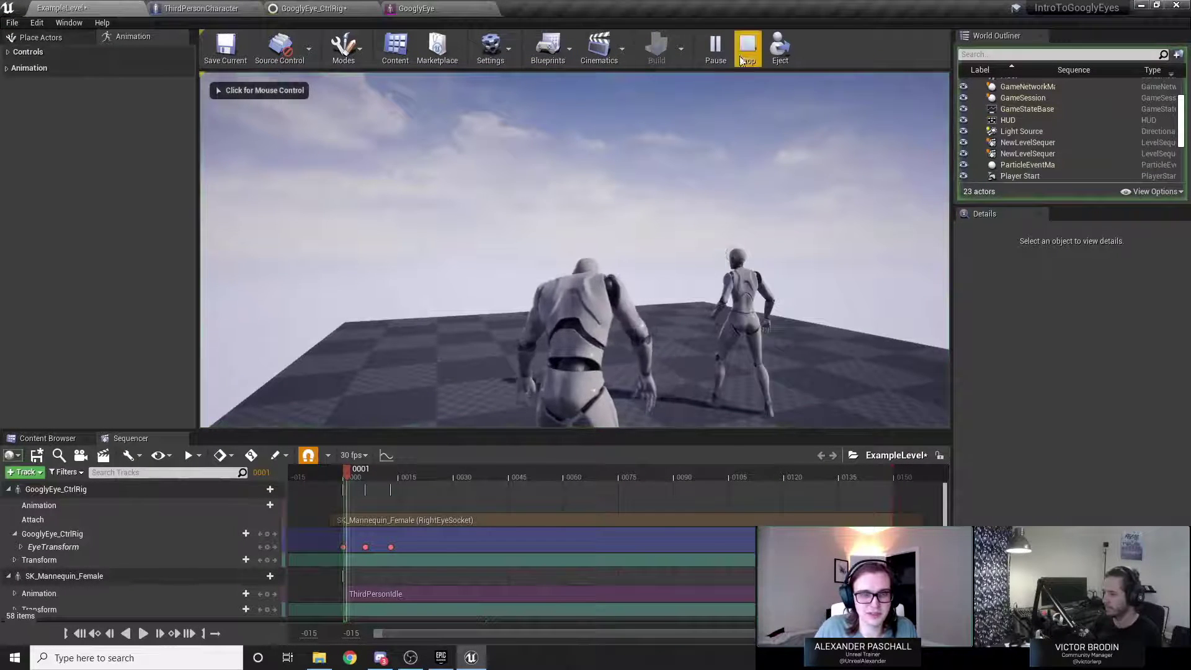
pyautogui.click(748, 49)
pyautogui.press('w')
pyautogui.moveTo(575, 250); pyautogui.dragTo(279, 250, button='right')
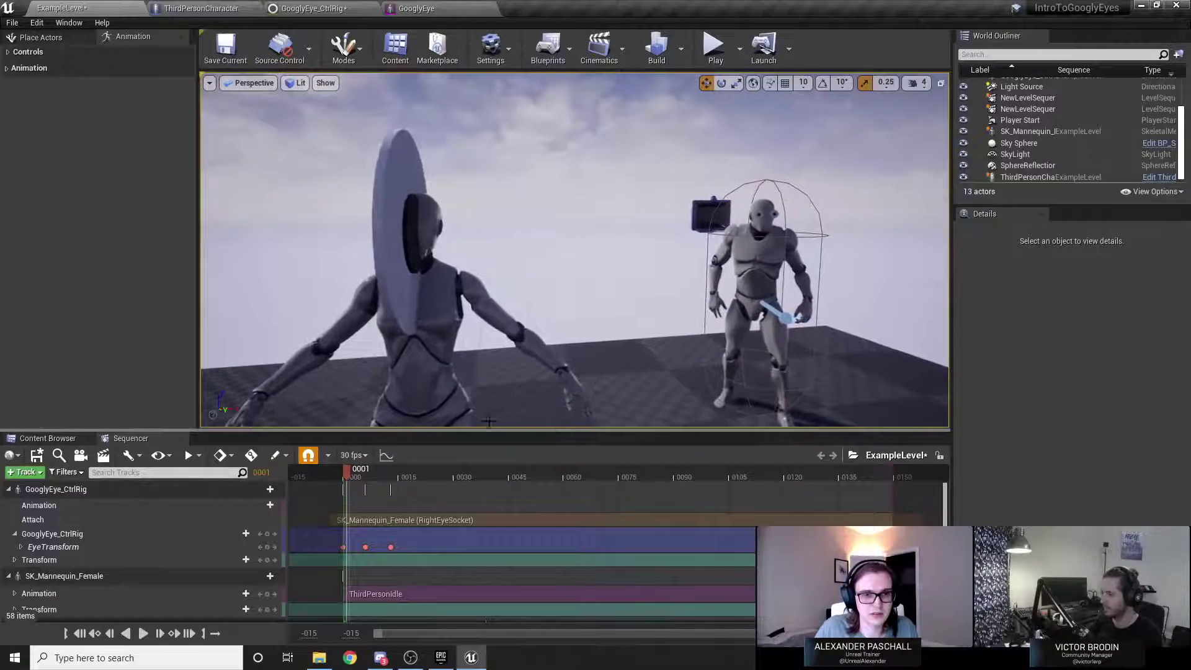
# Replay the sequence from the start several times to review the pupil's motion from close up.
pyautogui.moveTo(372, 472); pyautogui.dragTo(344, 479)
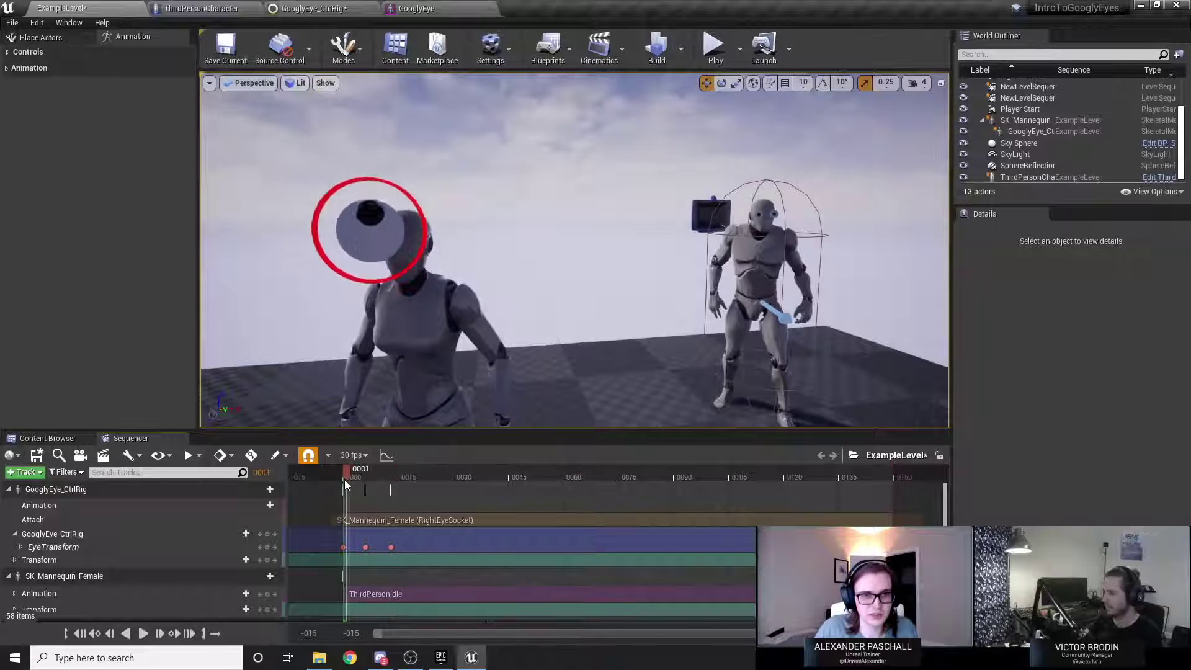
pyautogui.press('g')
pyautogui.press('space')
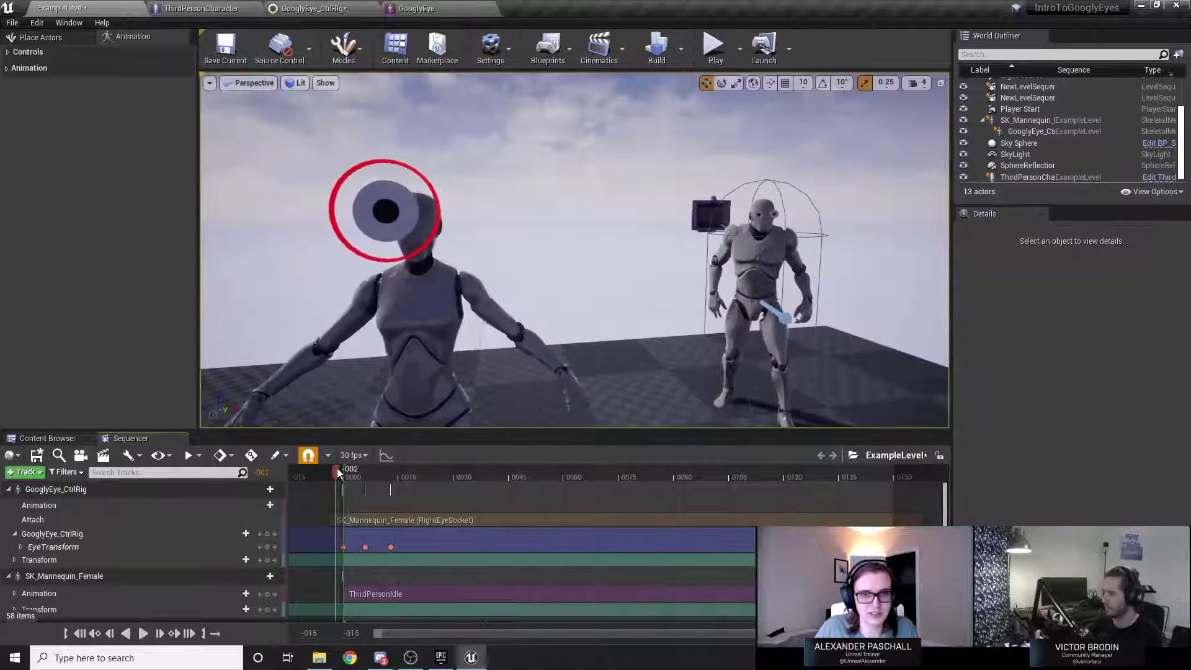
pyautogui.moveTo(481, 418); pyautogui.dragTo(481, 418, button='right')
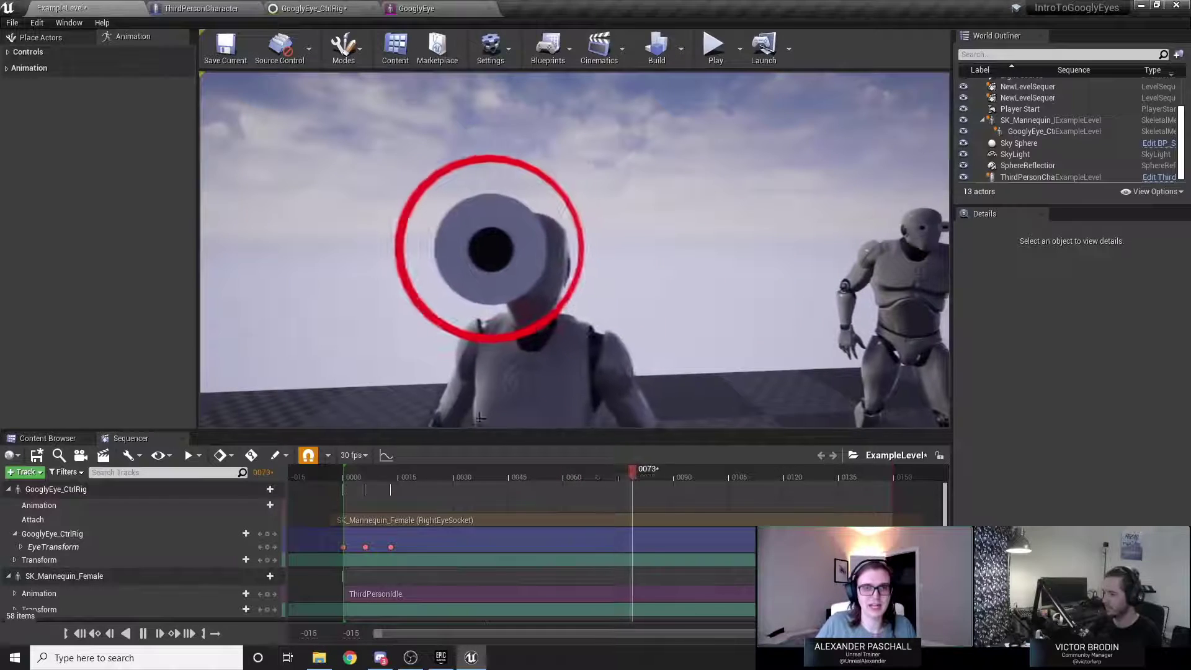
pyautogui.click(345, 471)
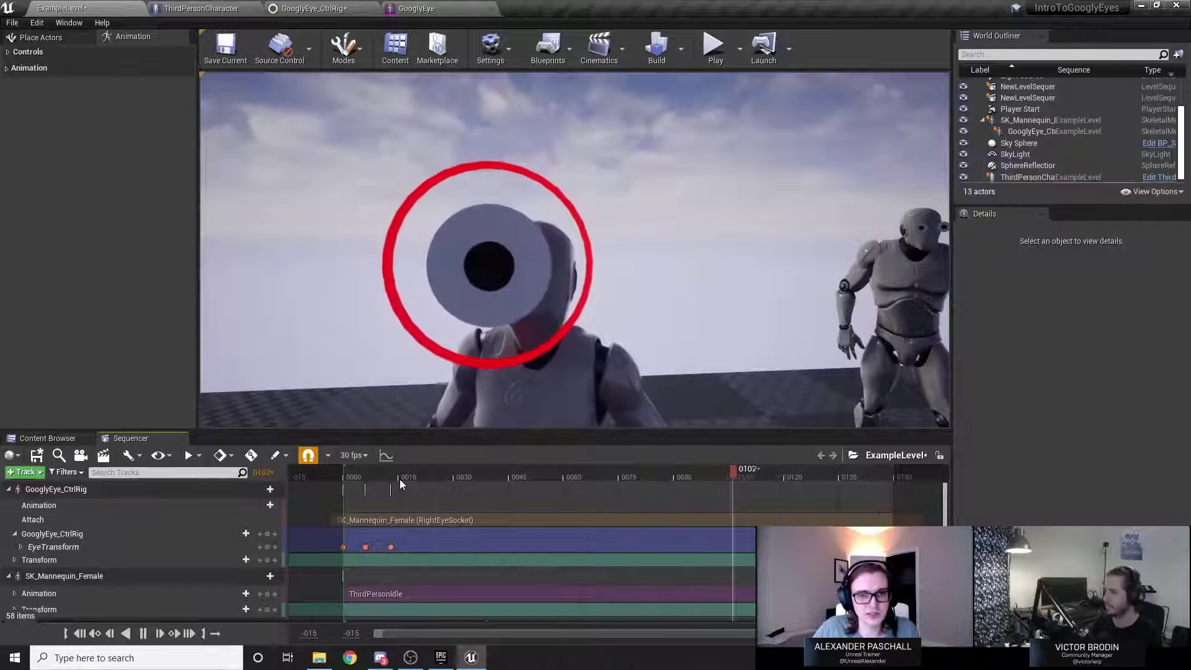
pyautogui.click(345, 471)
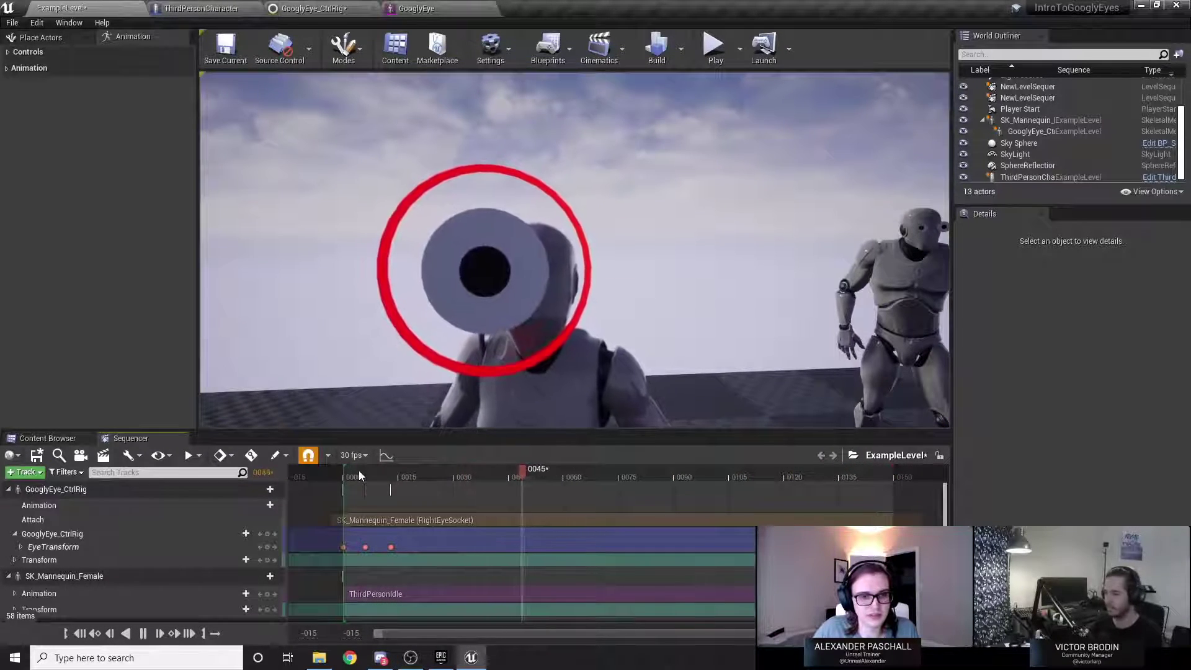
pyautogui.click(333, 471)
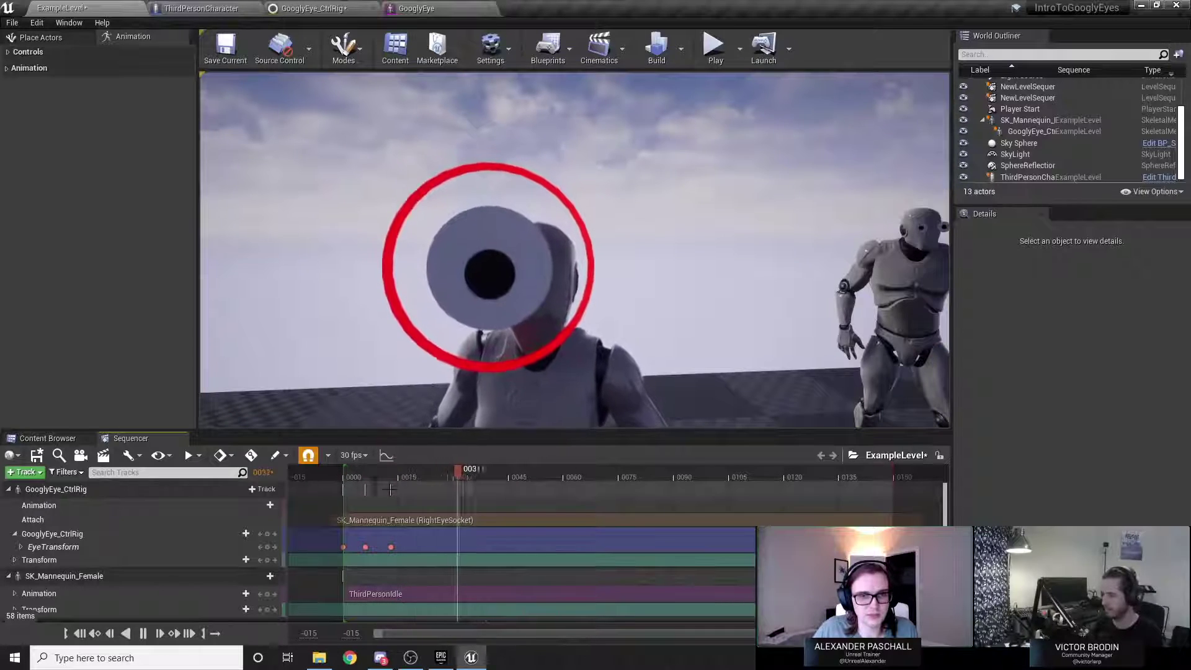
pyautogui.moveTo(406, 475); pyautogui.dragTo(335, 479)
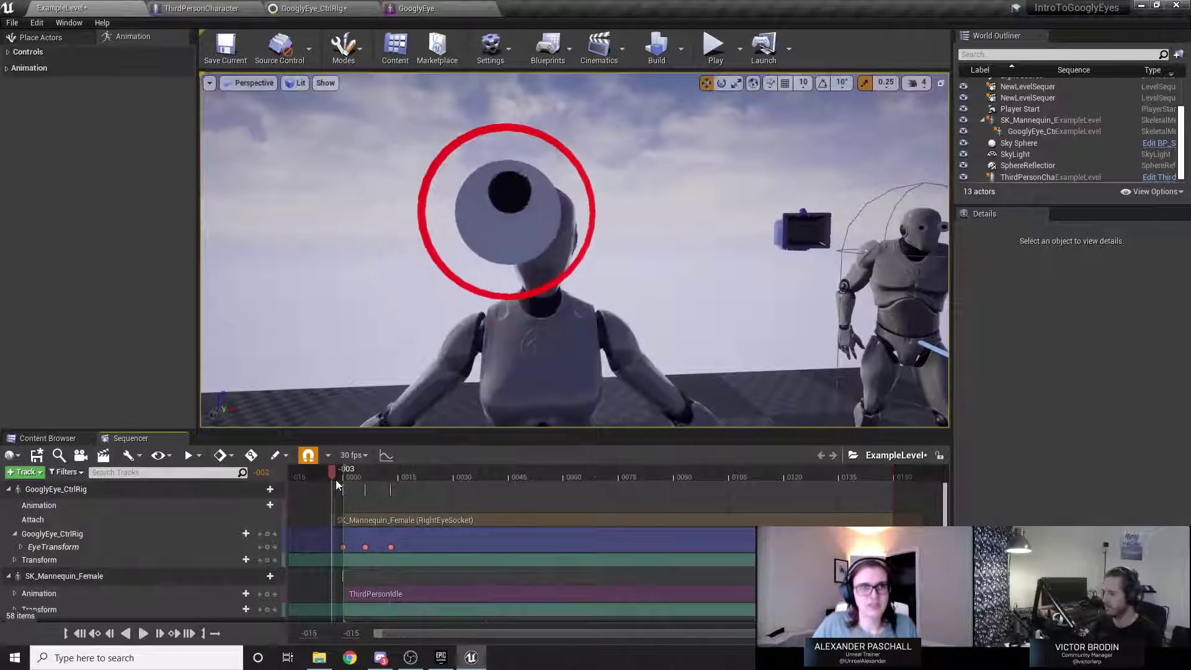
pyautogui.press('space')
pyautogui.click(438, 478)
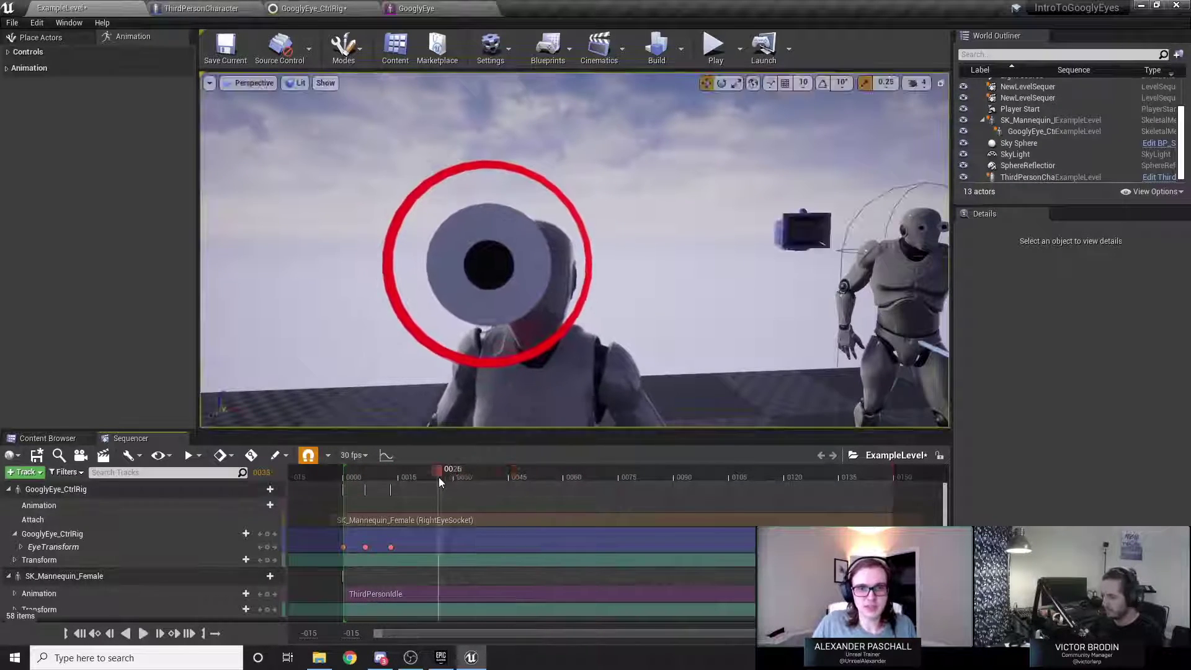
# Set the Verlet (Vector) node's Damp to 0.001 and save GooglyEye_CtrlRig.
pyautogui.click(414, 8)
pyautogui.click(354, 8)
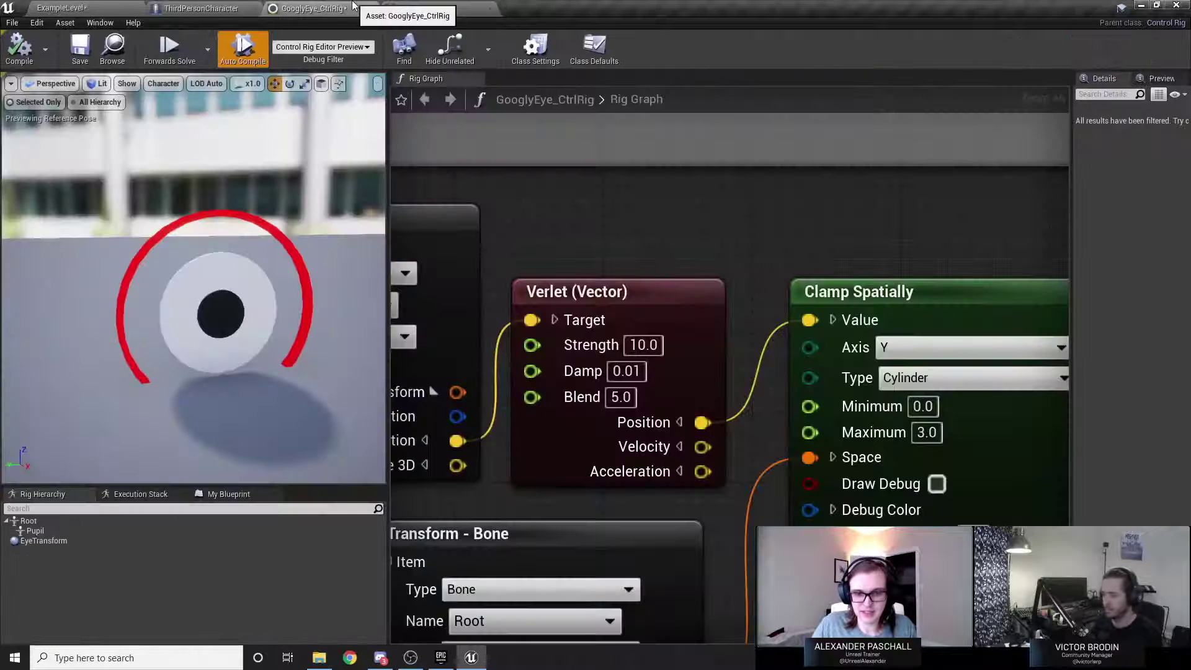
pyautogui.click(627, 371)
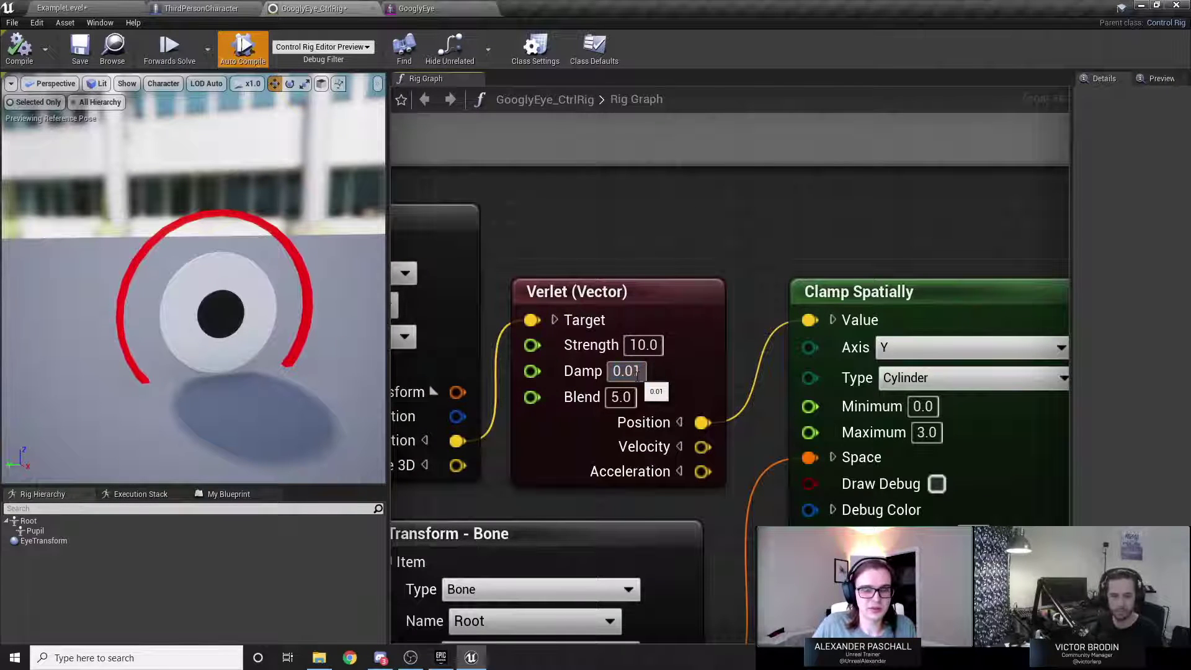
pyautogui.hotkey('ctrl', 's')
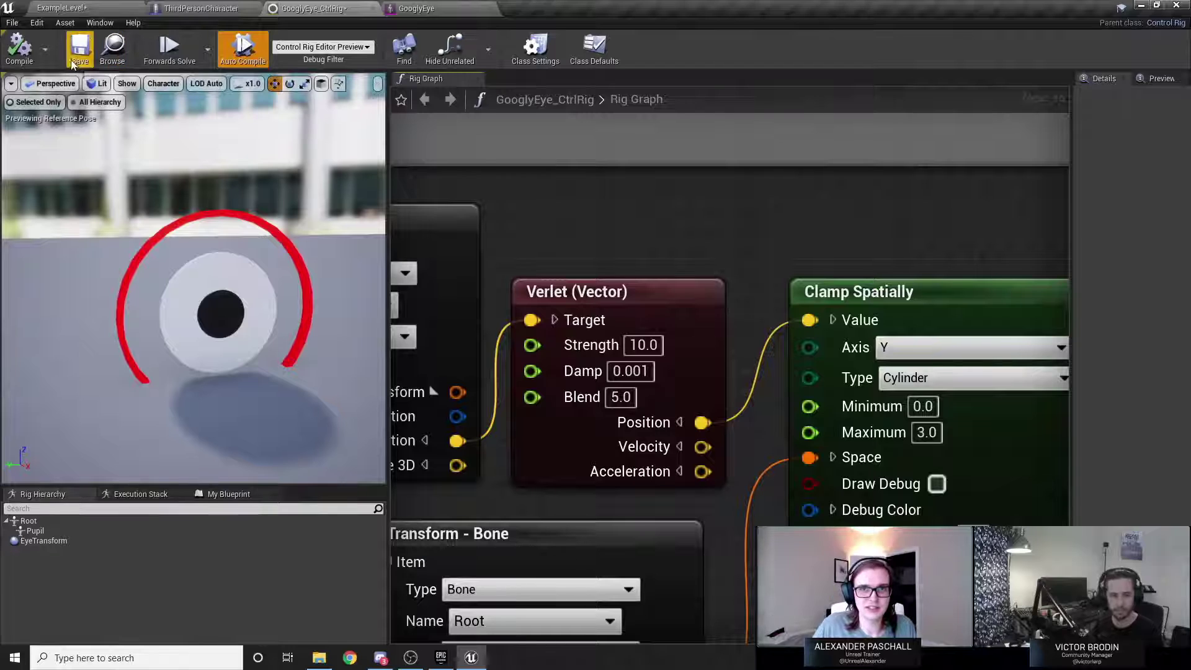
# Run and stop ExampleLevel again, and return the sequence to frame 0 with the googly eye in view.
pyautogui.click(64, 6)
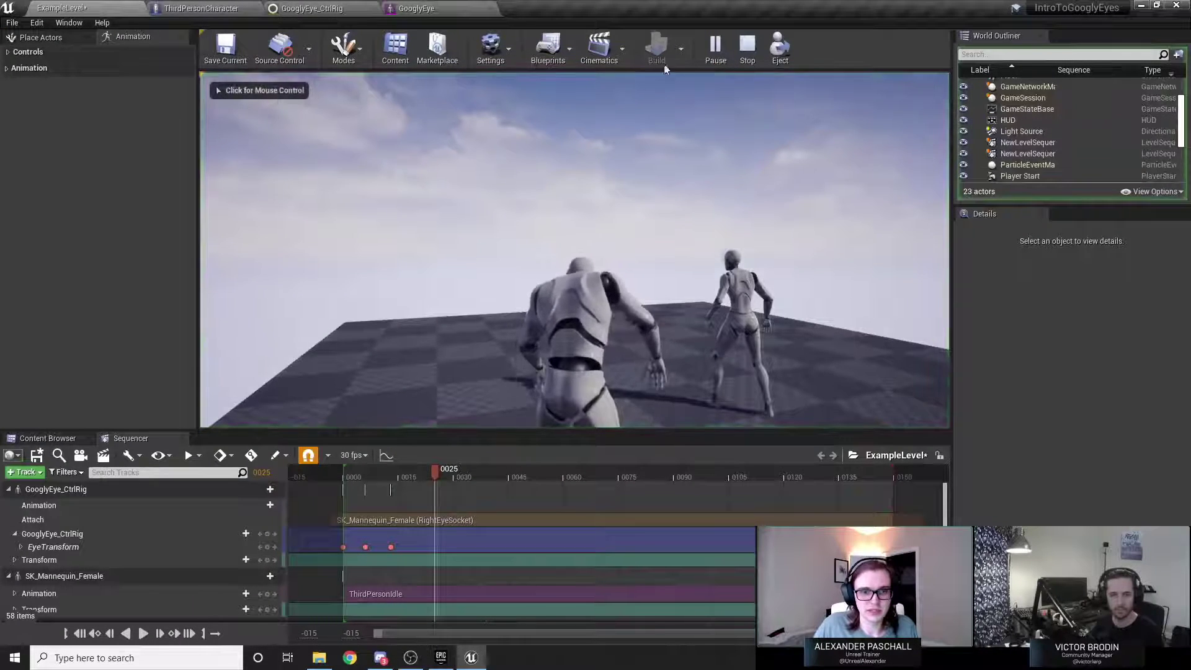
pyautogui.click(747, 47)
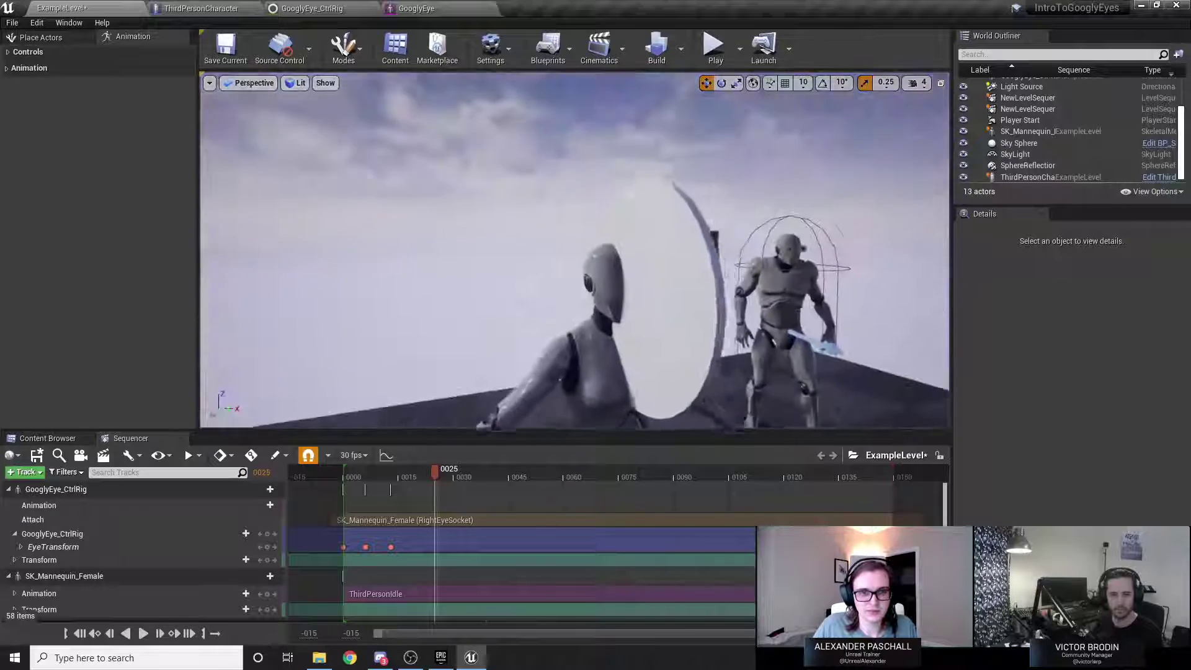
pyautogui.moveTo(435, 472); pyautogui.dragTo(345, 482)
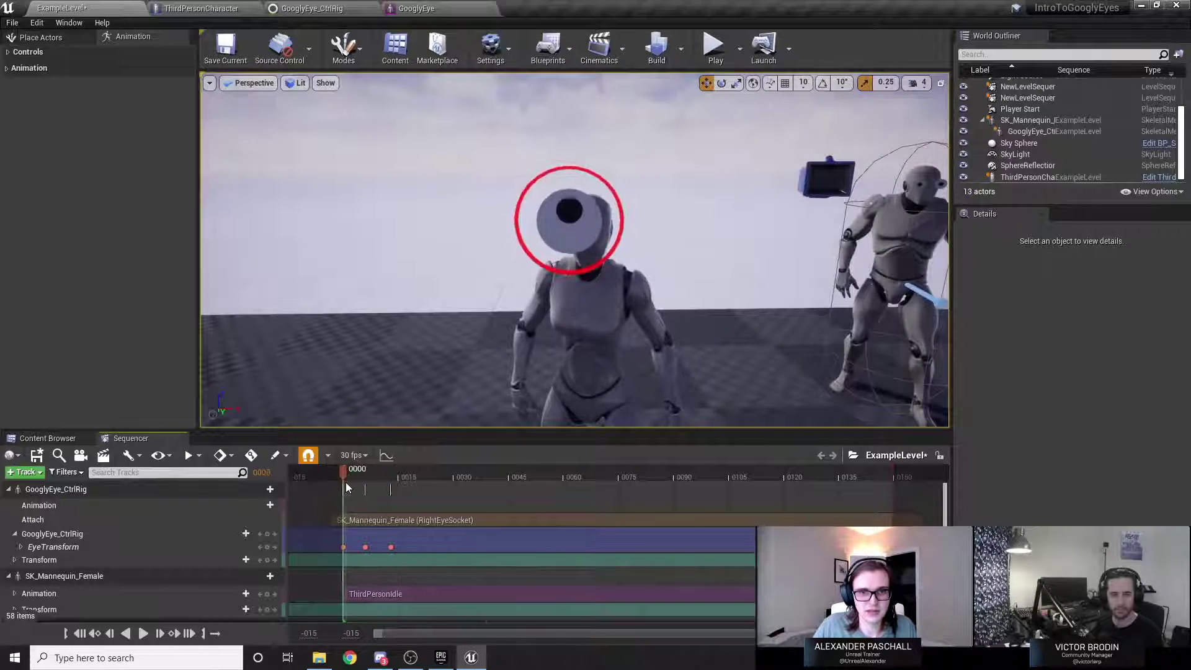
# Replay the sequence from its start to review the pupil's motion, and leave the playhead at frame 13.
pyautogui.press('space')
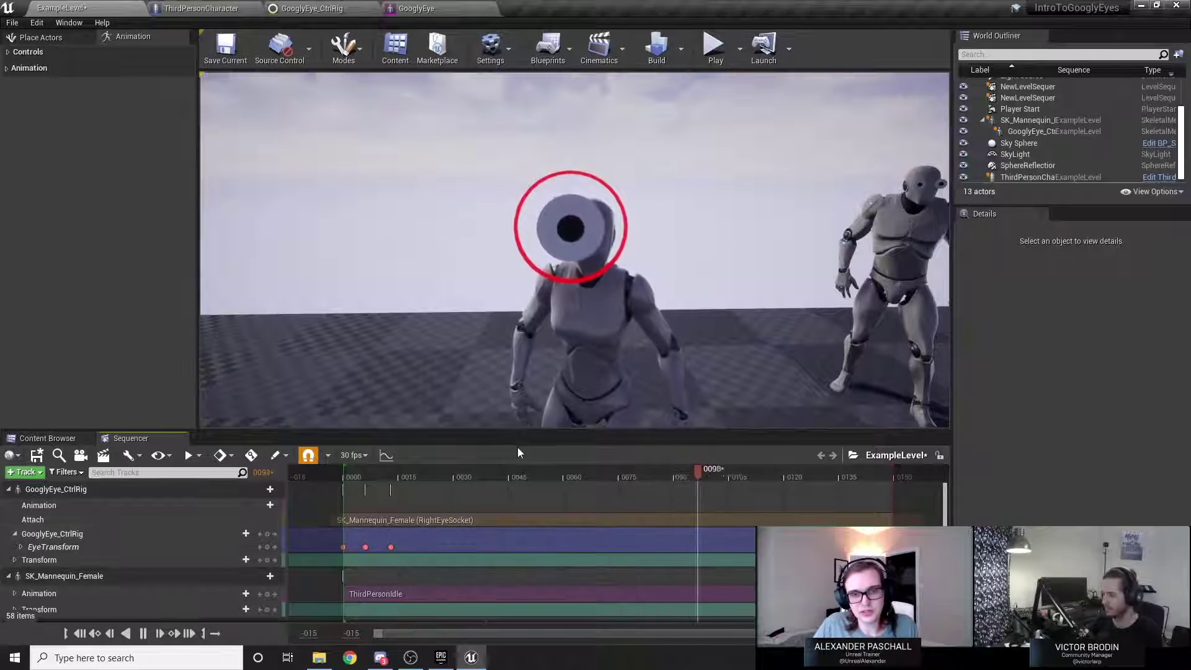
pyautogui.moveTo(404, 477); pyautogui.dragTo(362, 474)
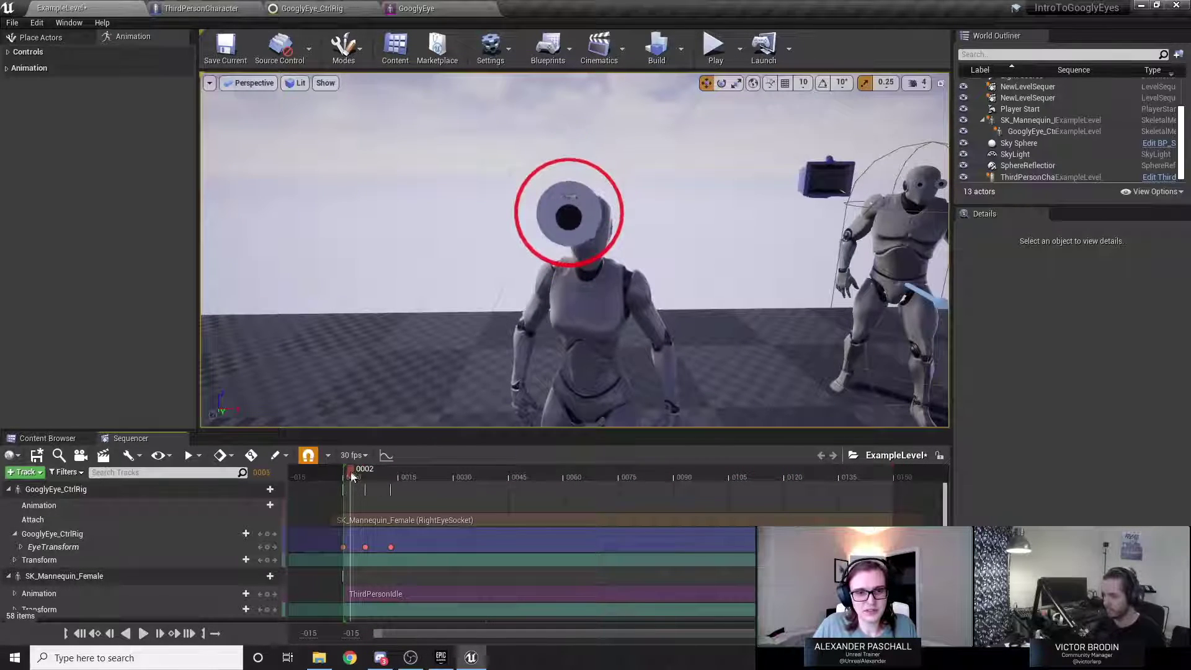
pyautogui.press('space')
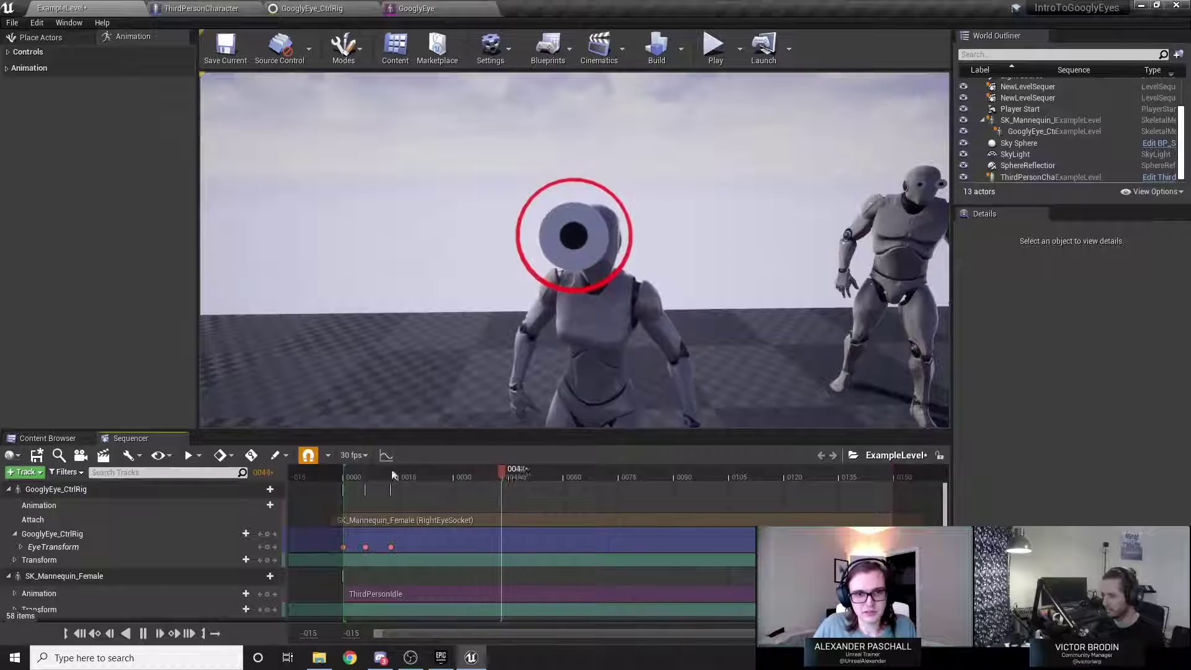
pyautogui.moveTo(411, 469)
pyautogui.mouseDown()
pyautogui.moveTo(354, 470)
pyautogui.moveTo(392, 477)
pyautogui.mouseUp()
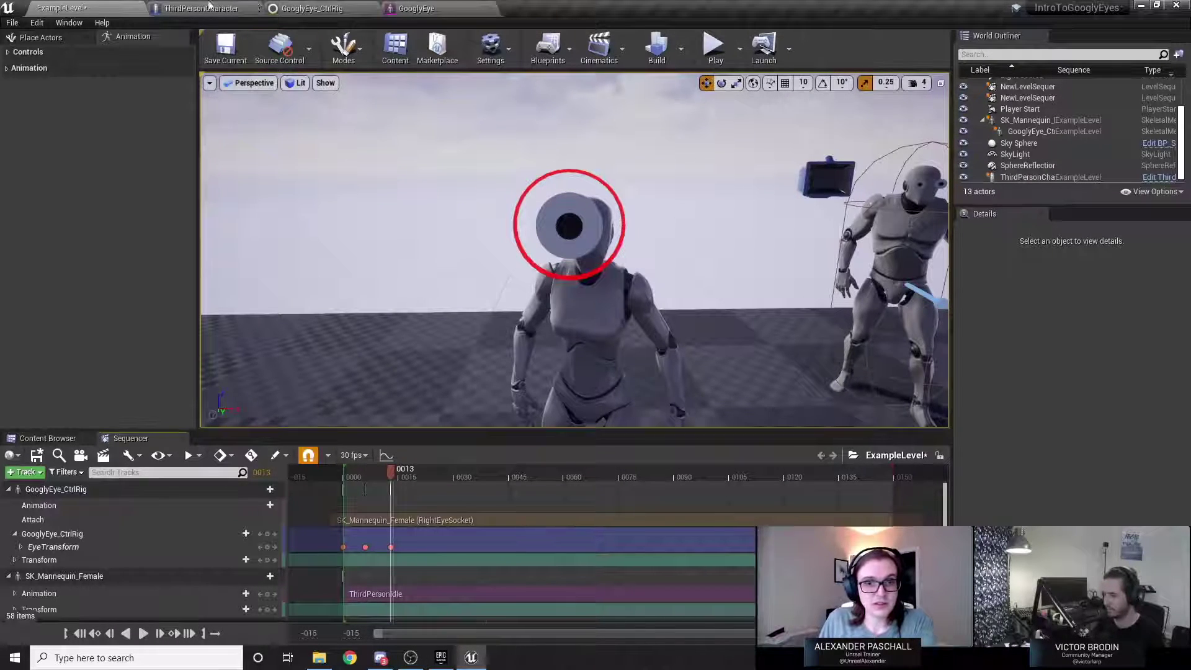
# In the GooglyEye_CtrlRig graph, move the Pupil's Get Transform - Bone node away from the Verlet (Vector) node to leave space between them.
pyautogui.click(275, 6)
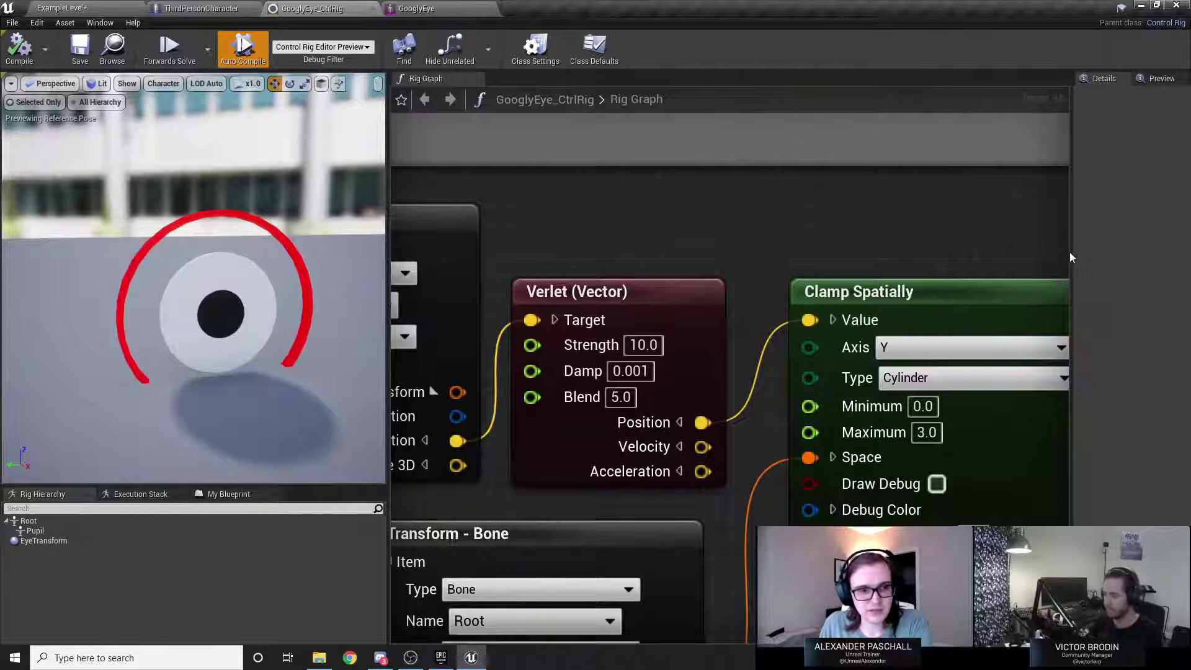
pyautogui.moveTo(1070, 249); pyautogui.dragTo(986, 247)
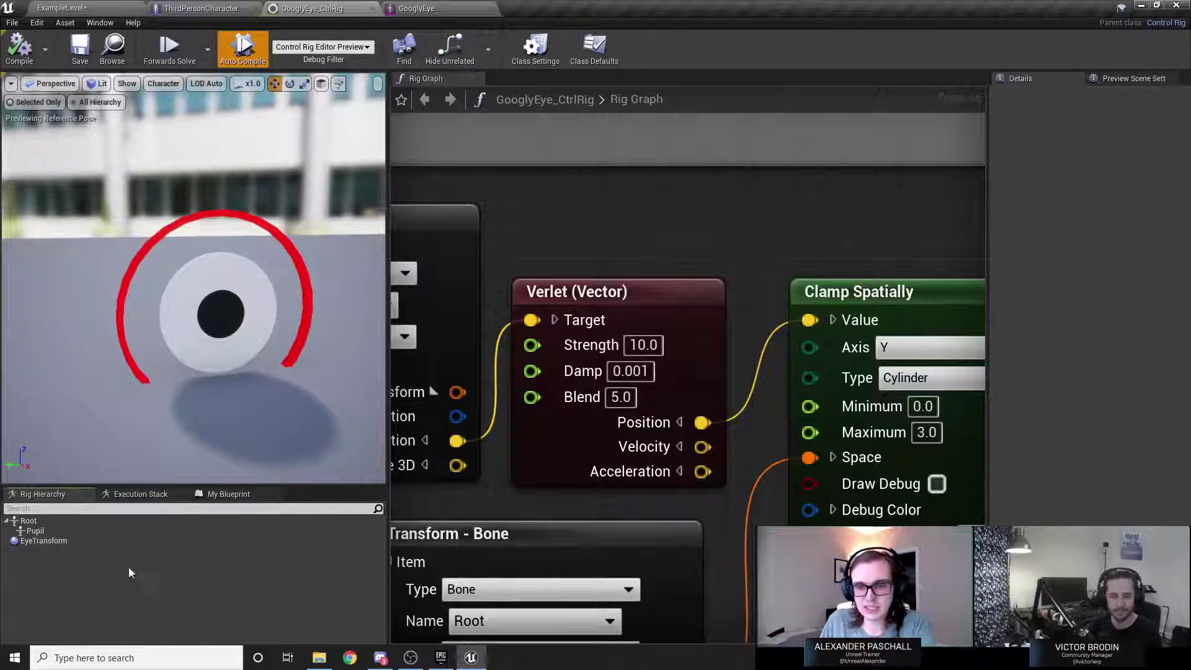
pyautogui.moveTo(615, 240); pyautogui.dragTo(863, 235, button='right')
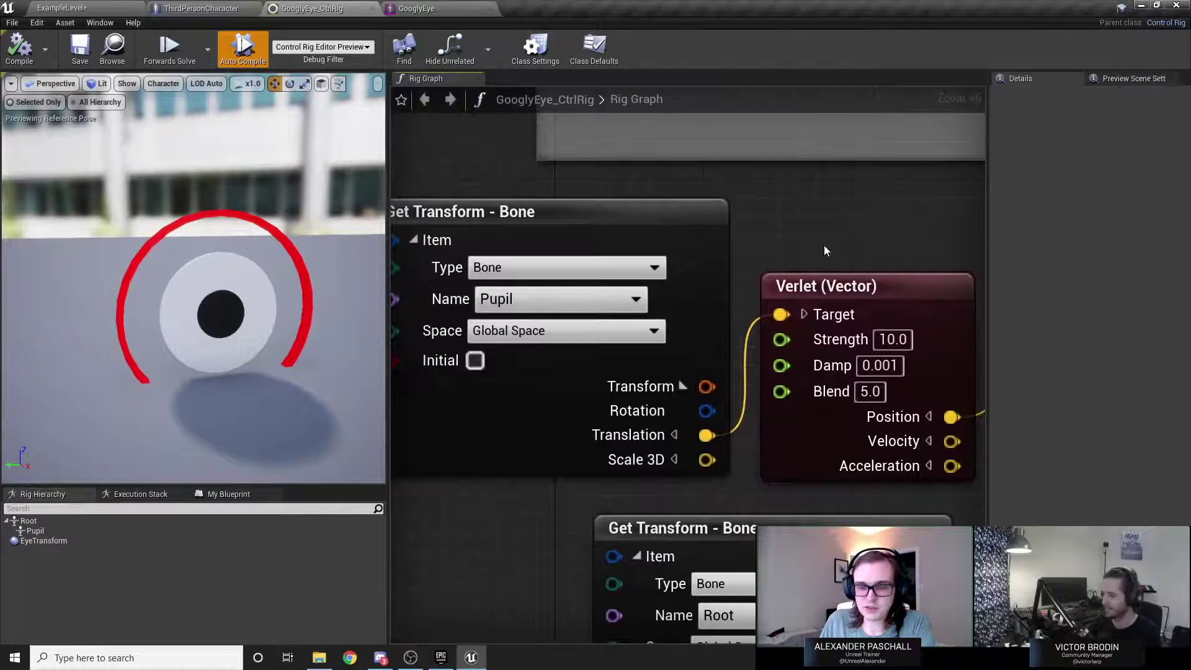
pyautogui.scroll(-2, 824, 245)
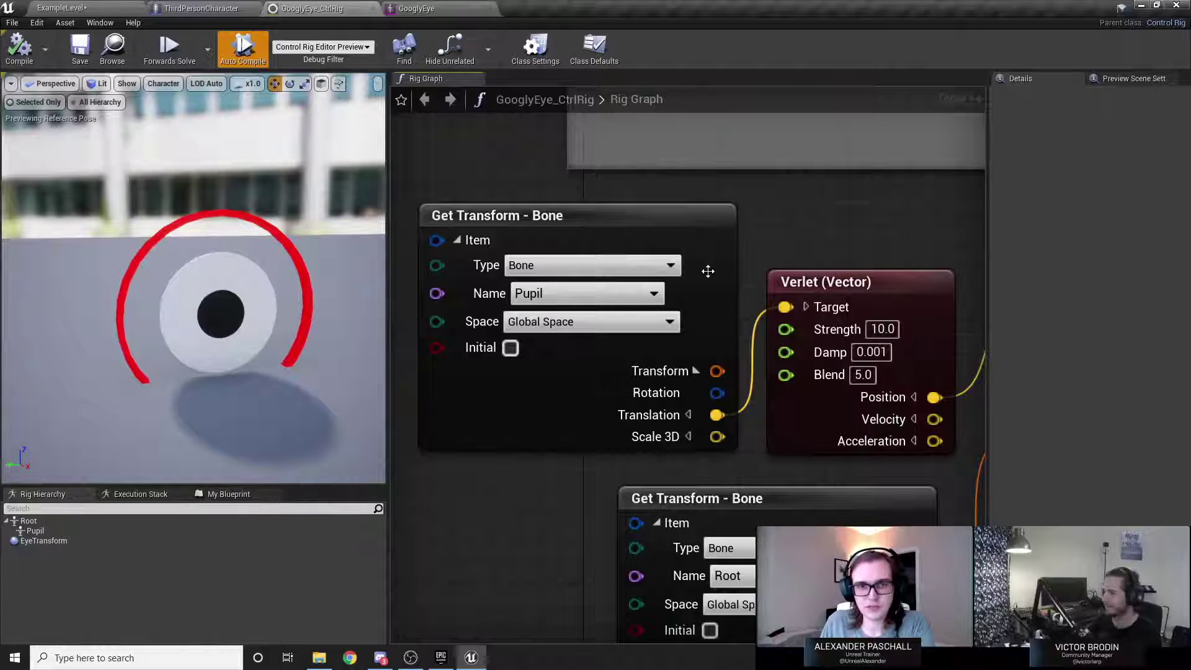
pyautogui.moveTo(708, 271); pyautogui.dragTo(504, 174)
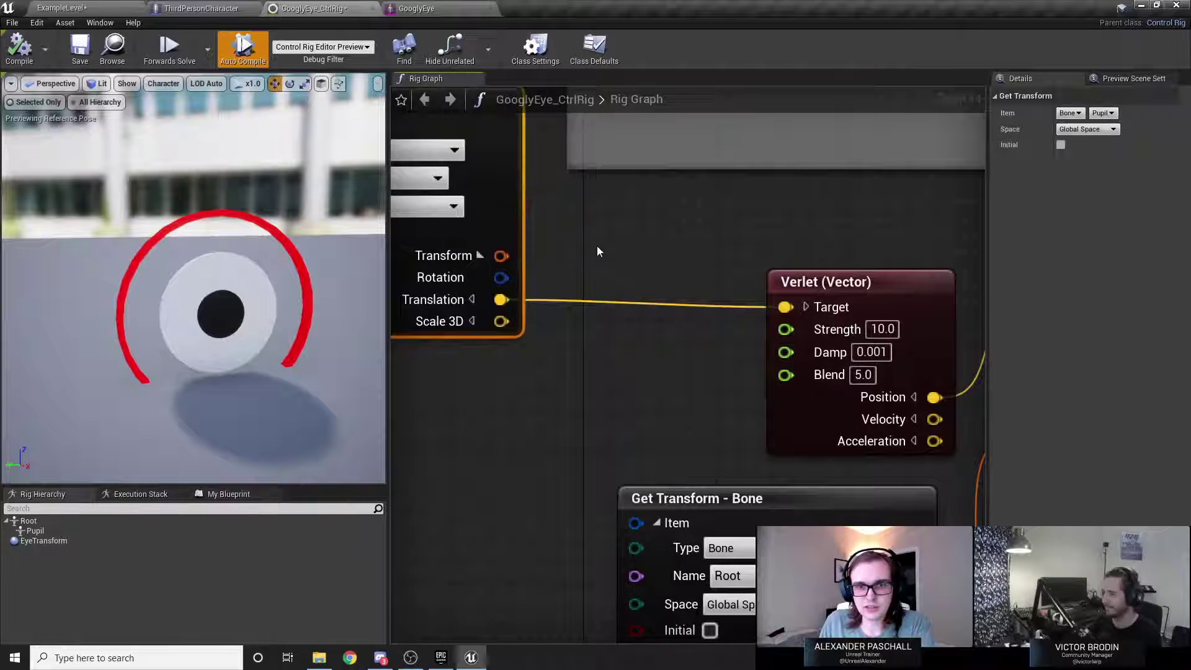
pyautogui.scroll(-3, 596, 251)
pyautogui.moveTo(597, 251); pyautogui.dragTo(672, 311, button='right')
pyautogui.moveTo(626, 281); pyautogui.dragTo(600, 231)
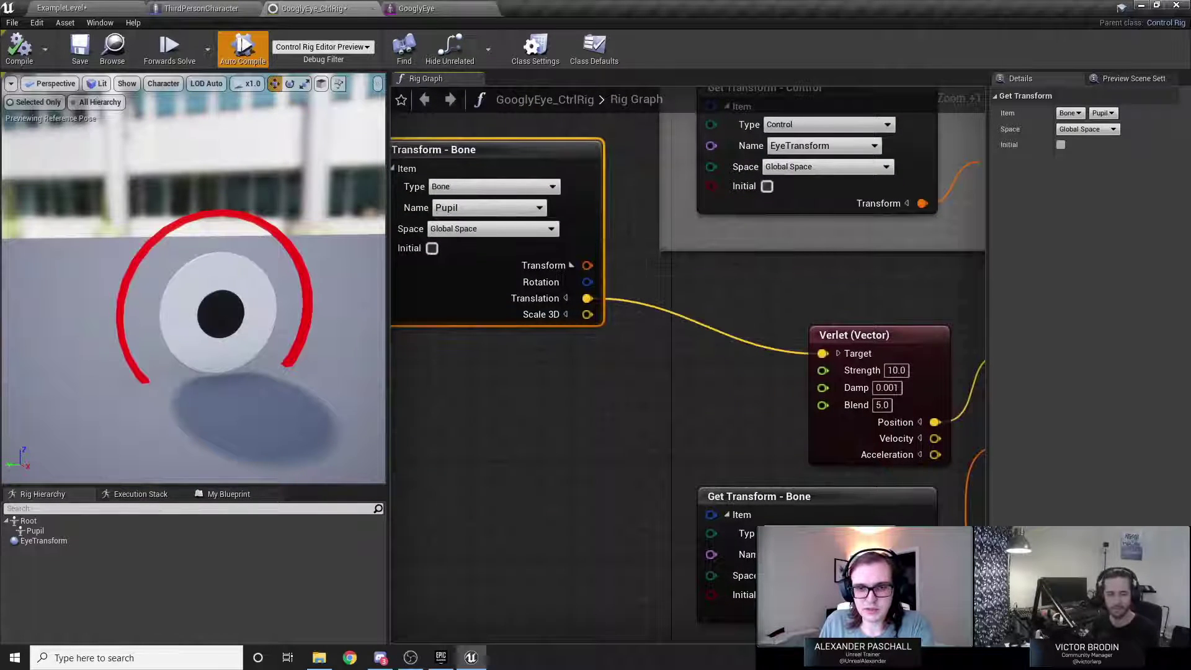
# Shift the Verlet (Vector) node slightly toward the Pupil's Get Transform node and deselect it.
pyautogui.moveTo(670, 271); pyautogui.dragTo(465, 241, button='right')
pyautogui.moveTo(779, 370); pyautogui.dragTo(716, 368)
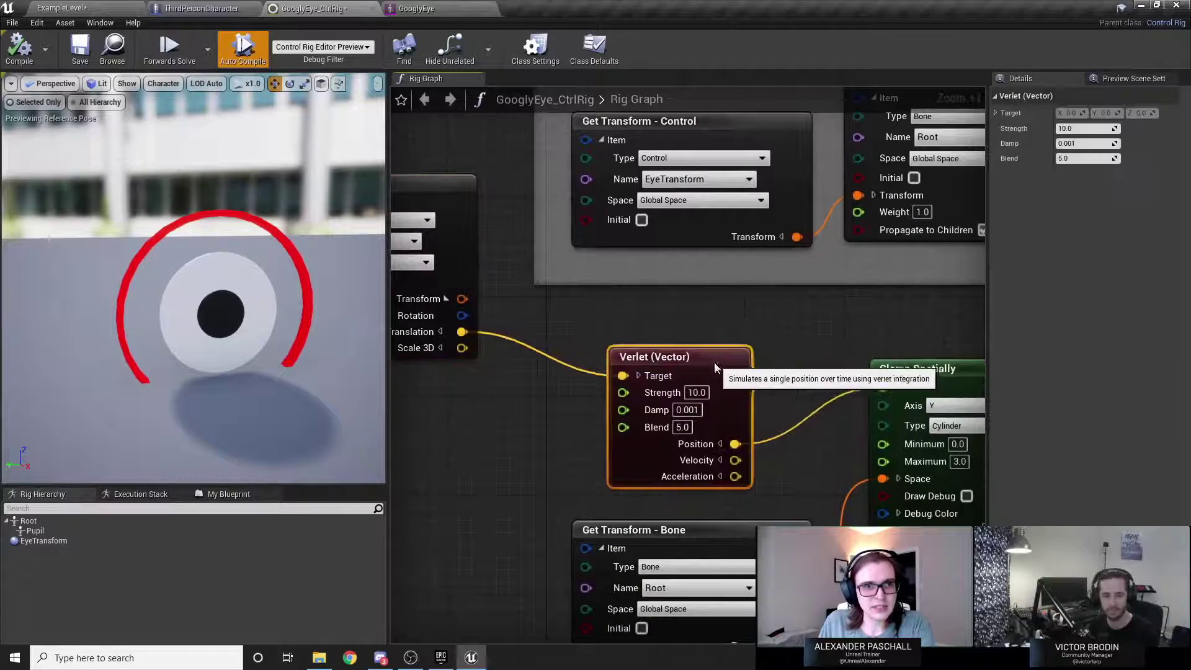
pyautogui.click(784, 319)
pyautogui.moveTo(717, 319); pyautogui.dragTo(794, 308, button='right')
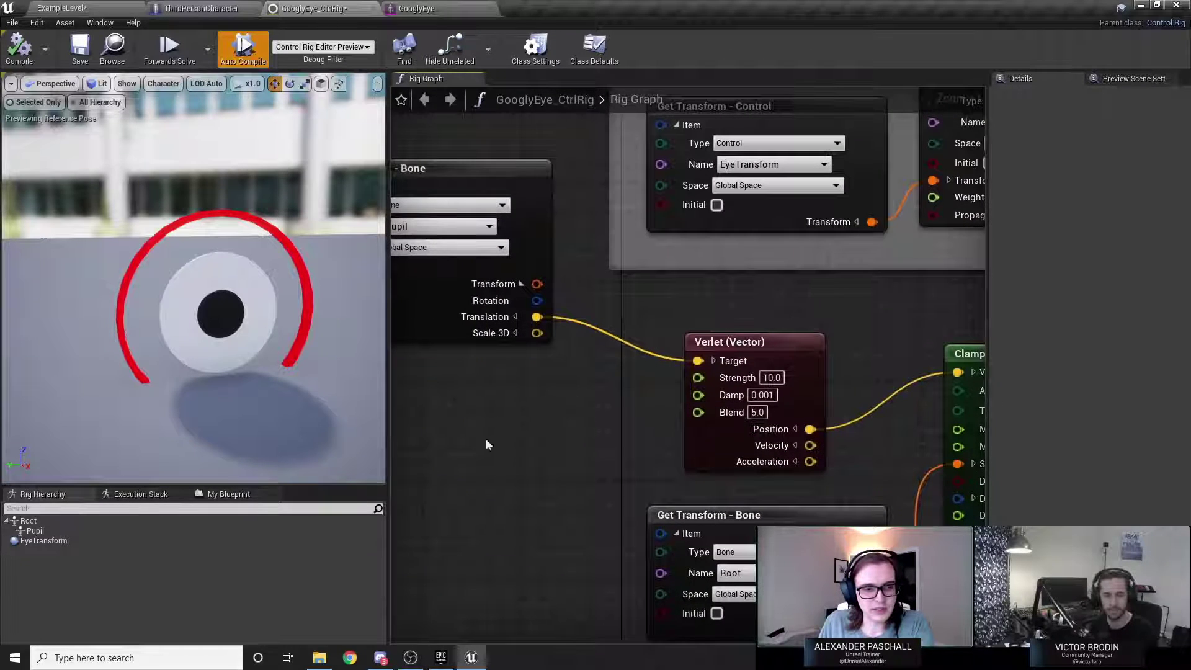
# Add a new control to the rig hierarchy and name it BounceStrength.
pyautogui.rightClick(76, 589)
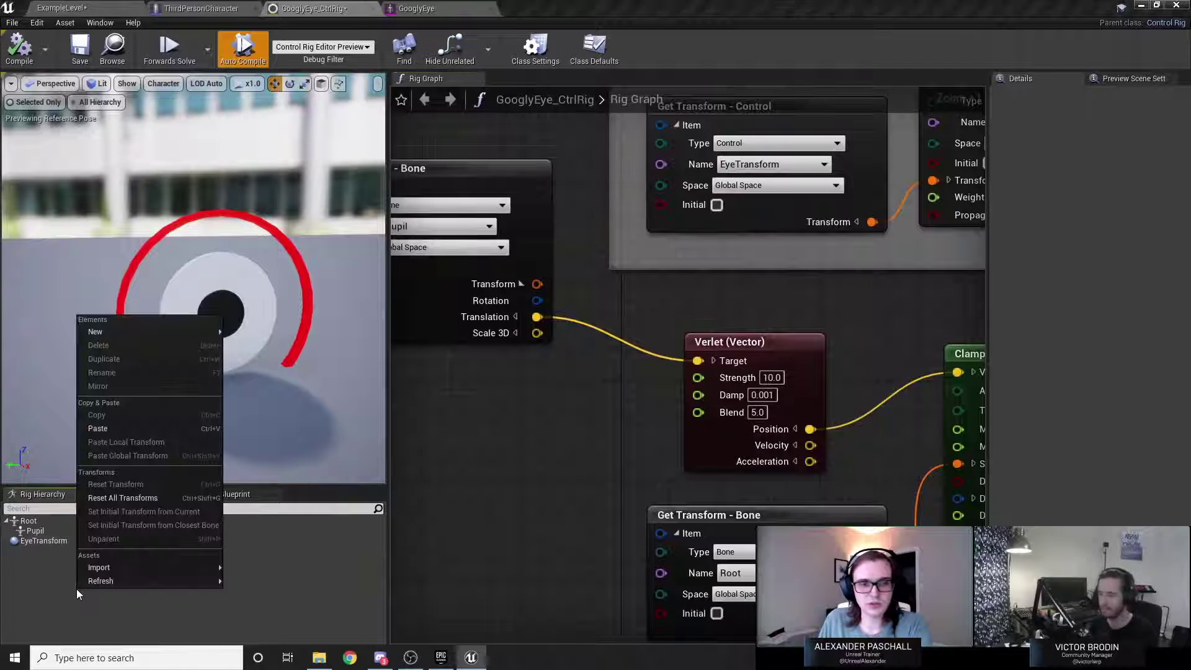
pyautogui.moveTo(111, 335)
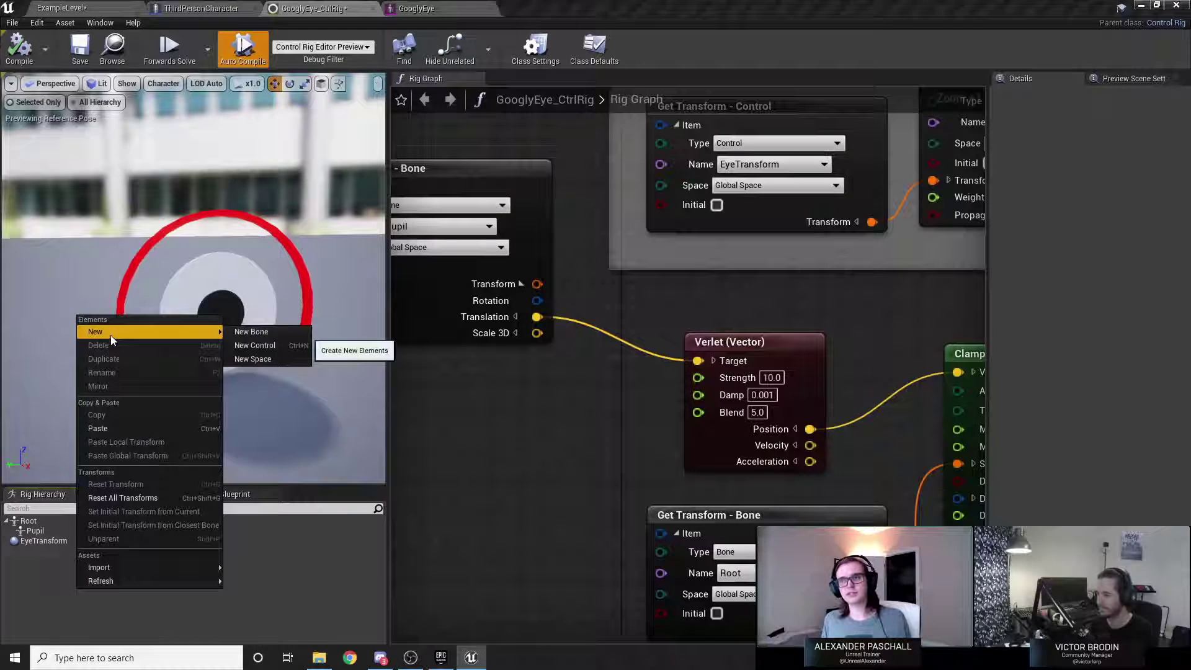
pyautogui.click(253, 349)
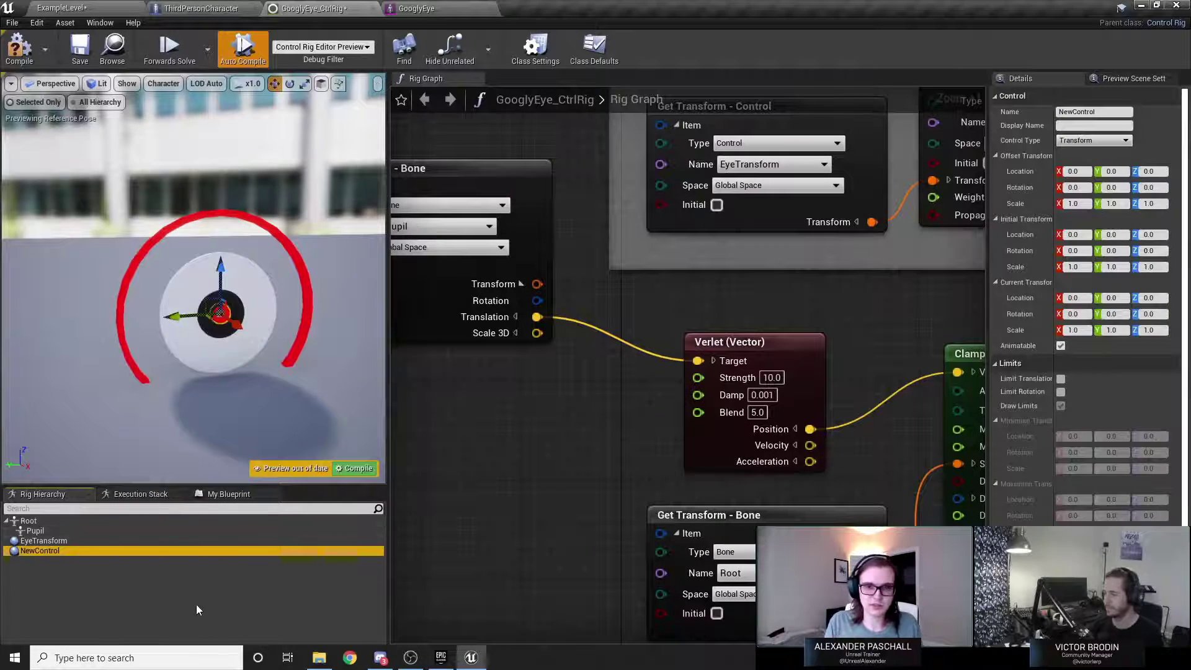
pyautogui.press('F2')
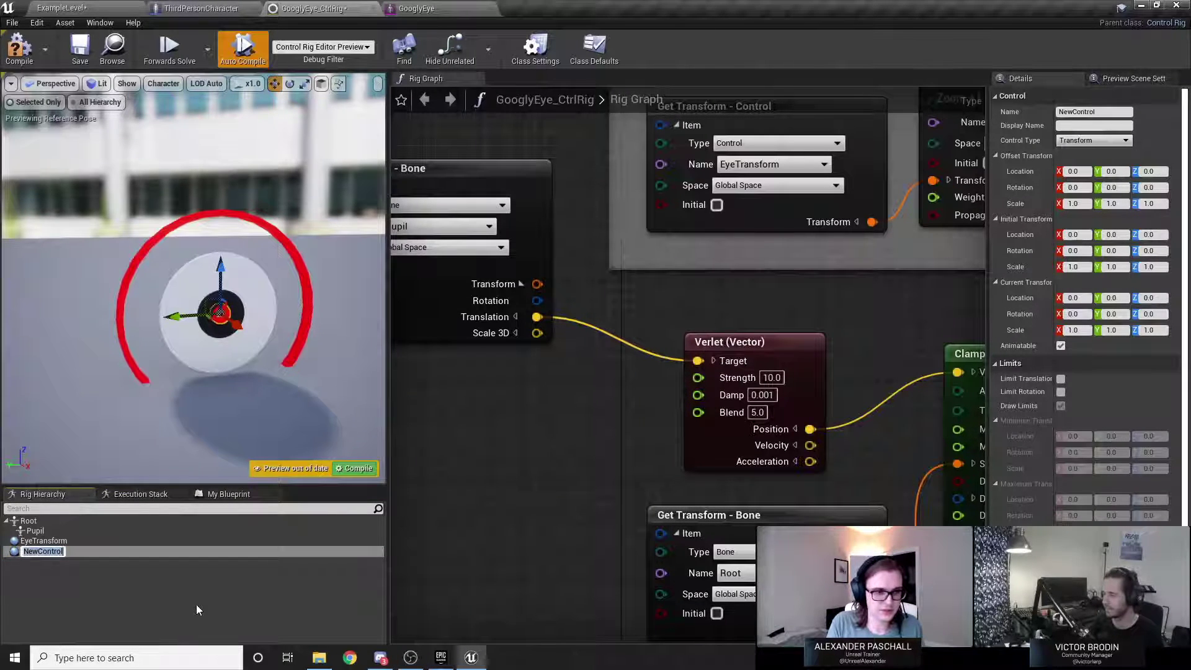
pyautogui.write('Bou')
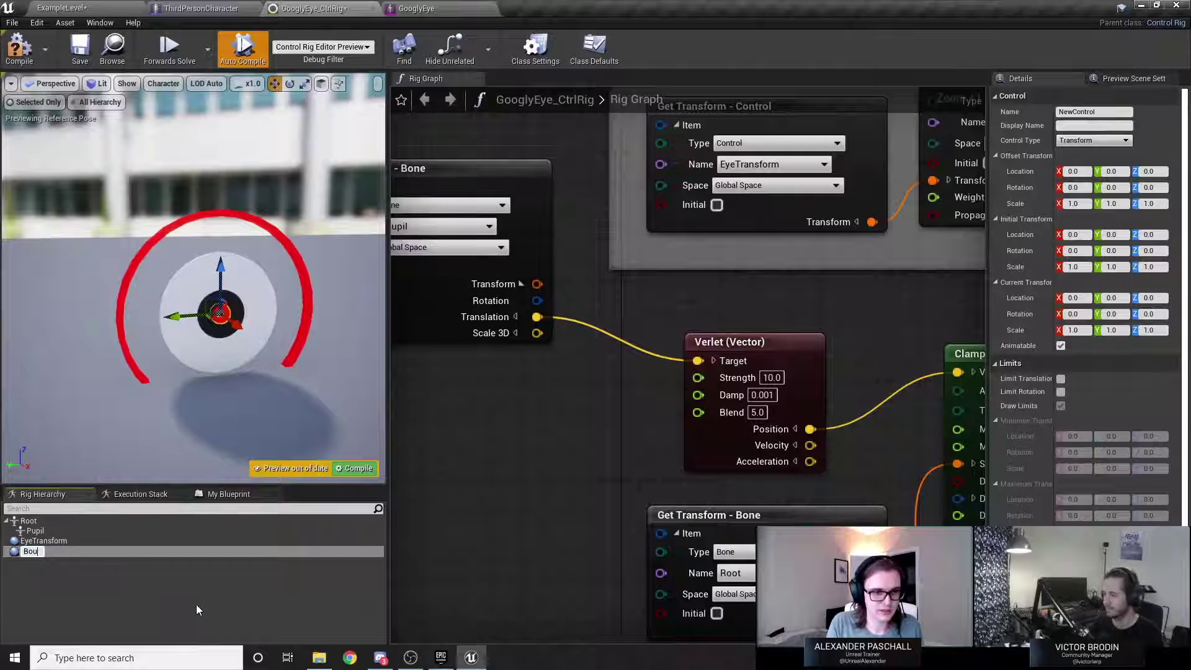
pyautogui.write('nceStre')
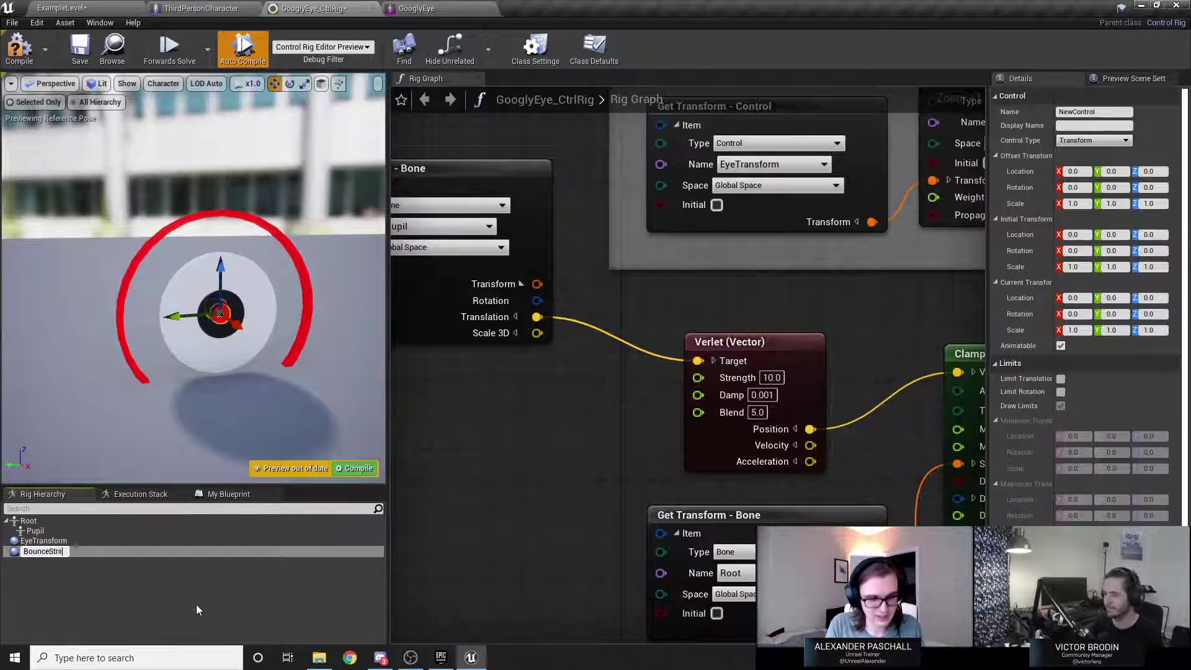
pyautogui.write('ngth')
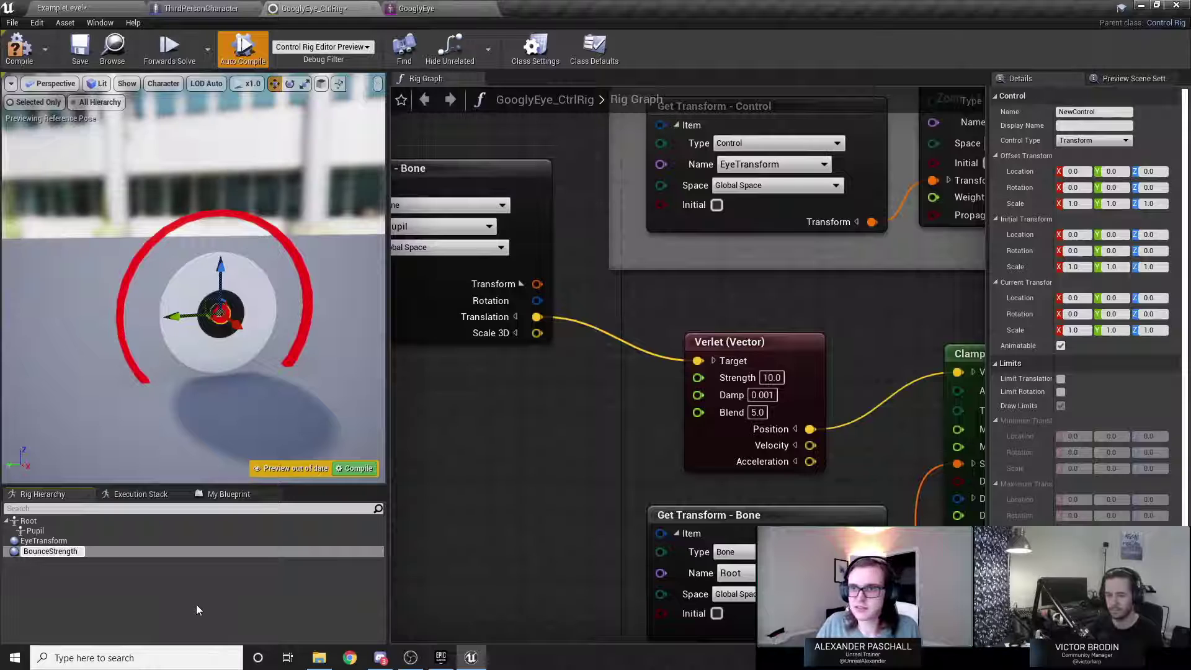
pyautogui.press('Return')
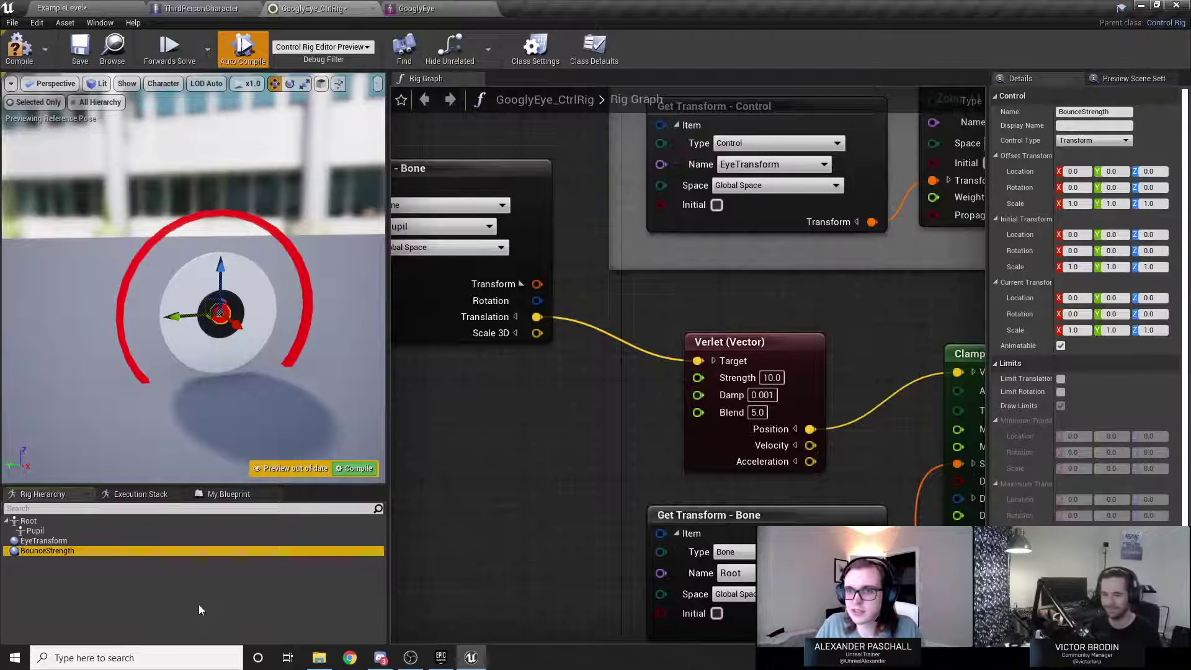
# Set BounceStrength's control type to Float and its Maximum Float limit to 300.
pyautogui.moveTo(988, 129); pyautogui.dragTo(924, 128)
pyautogui.click(1027, 142)
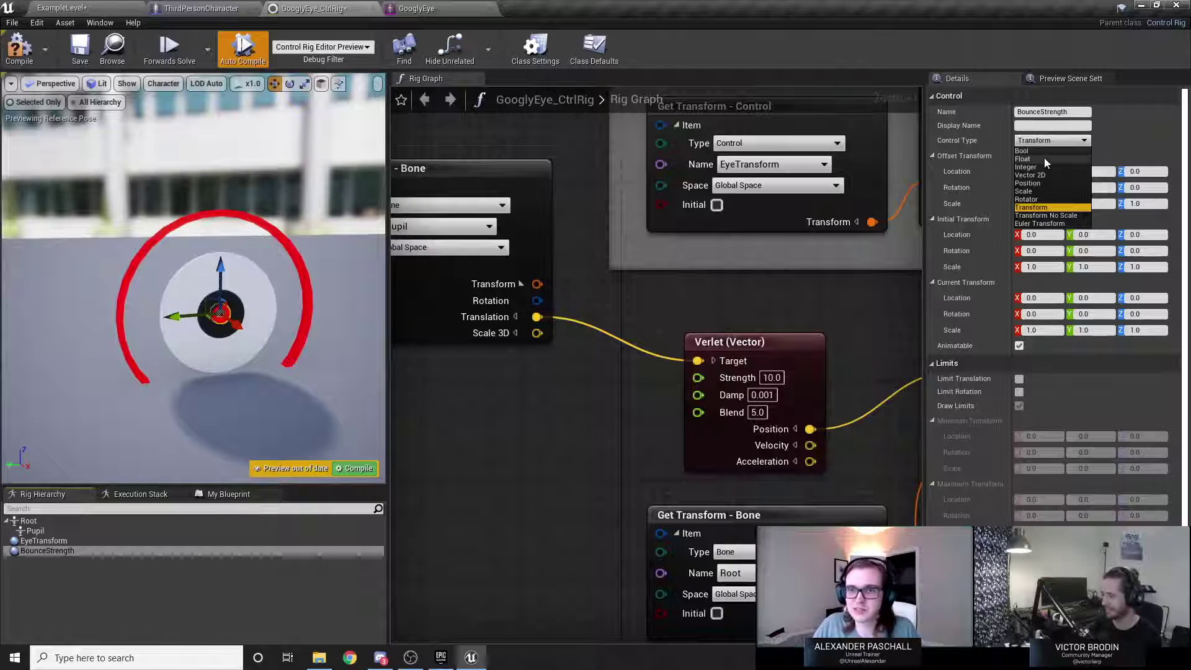
pyautogui.click(1044, 158)
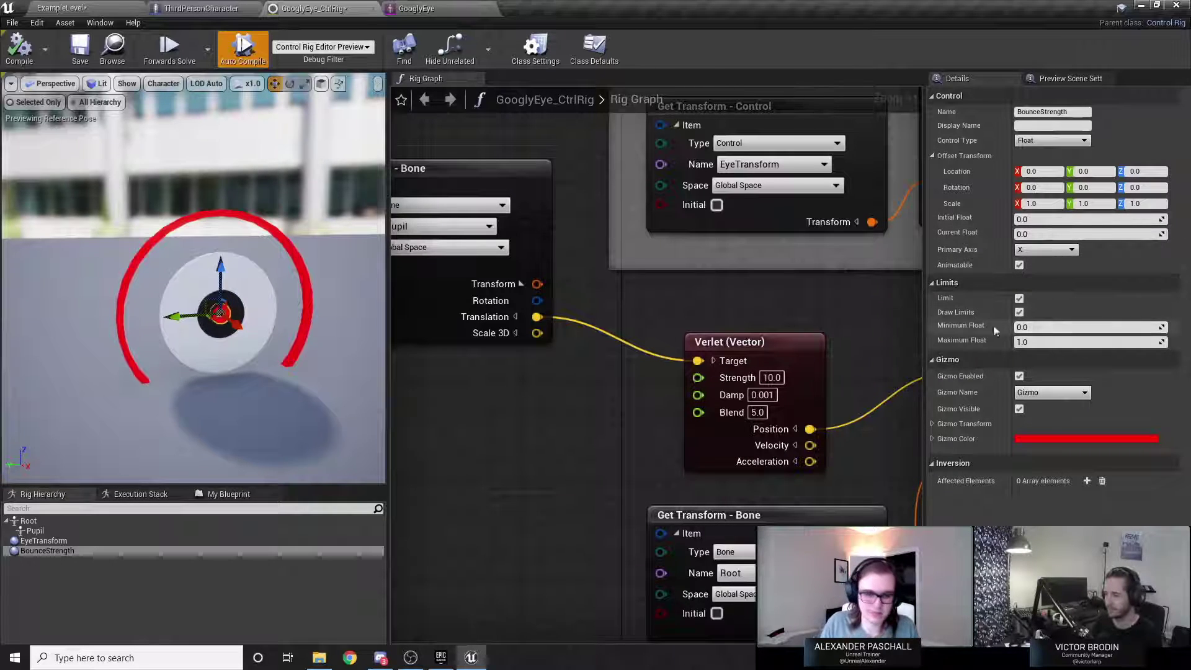
pyautogui.click(1025, 342)
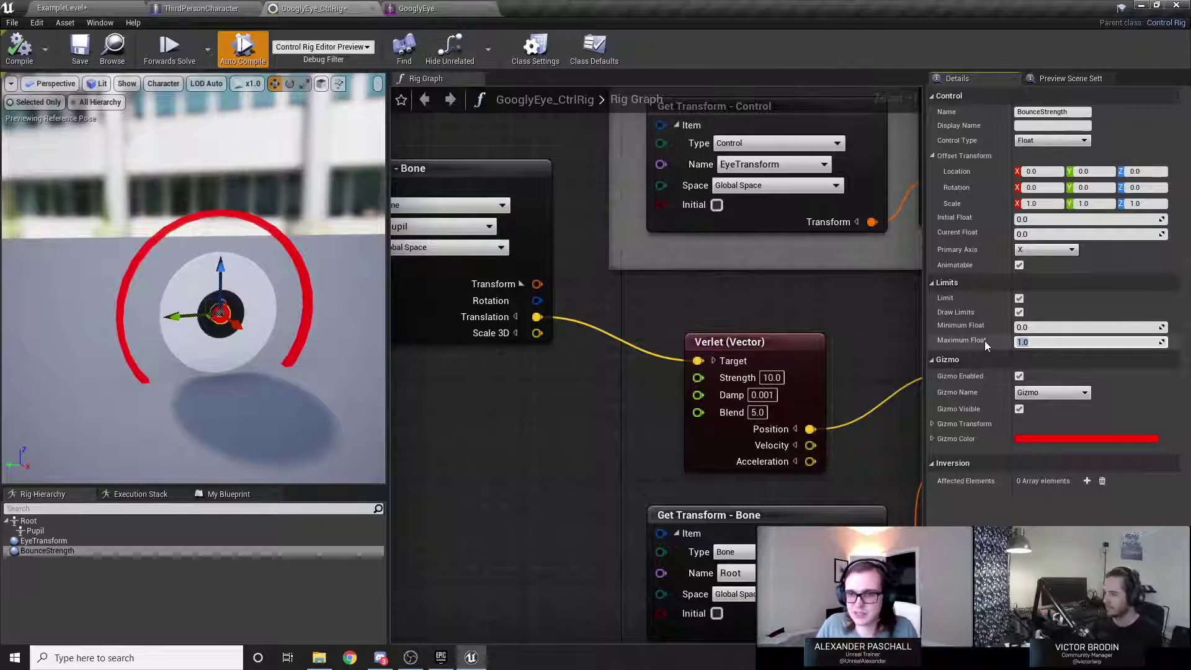
pyautogui.write('300')
pyautogui.press('Return')
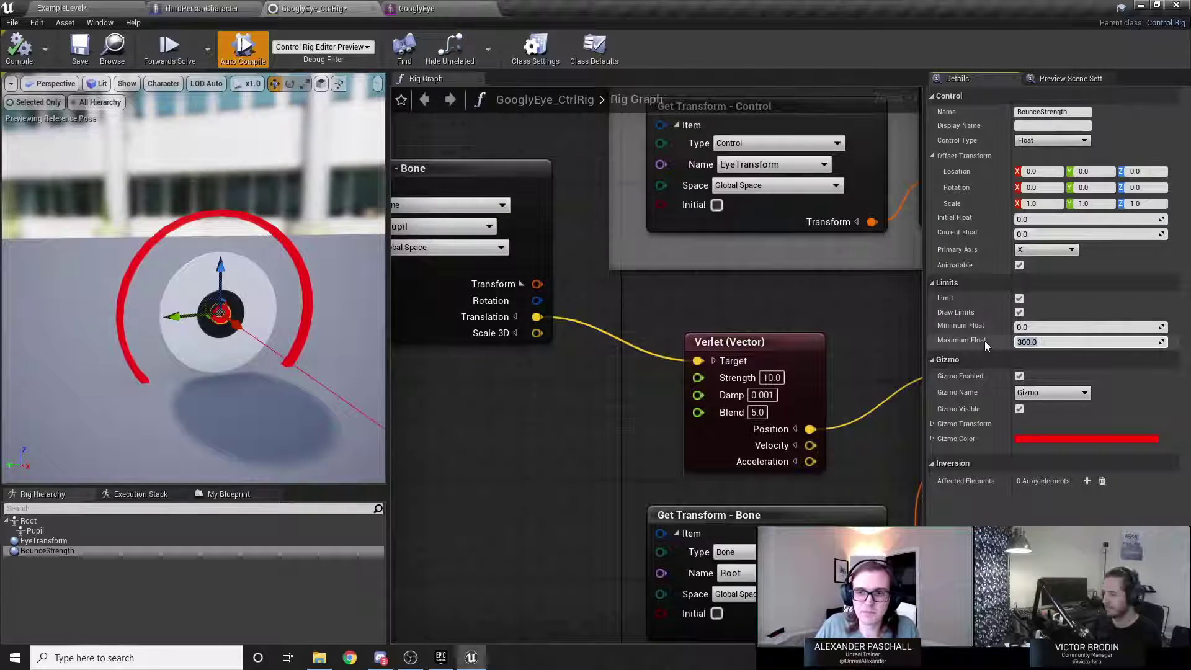
pyautogui.click(982, 340)
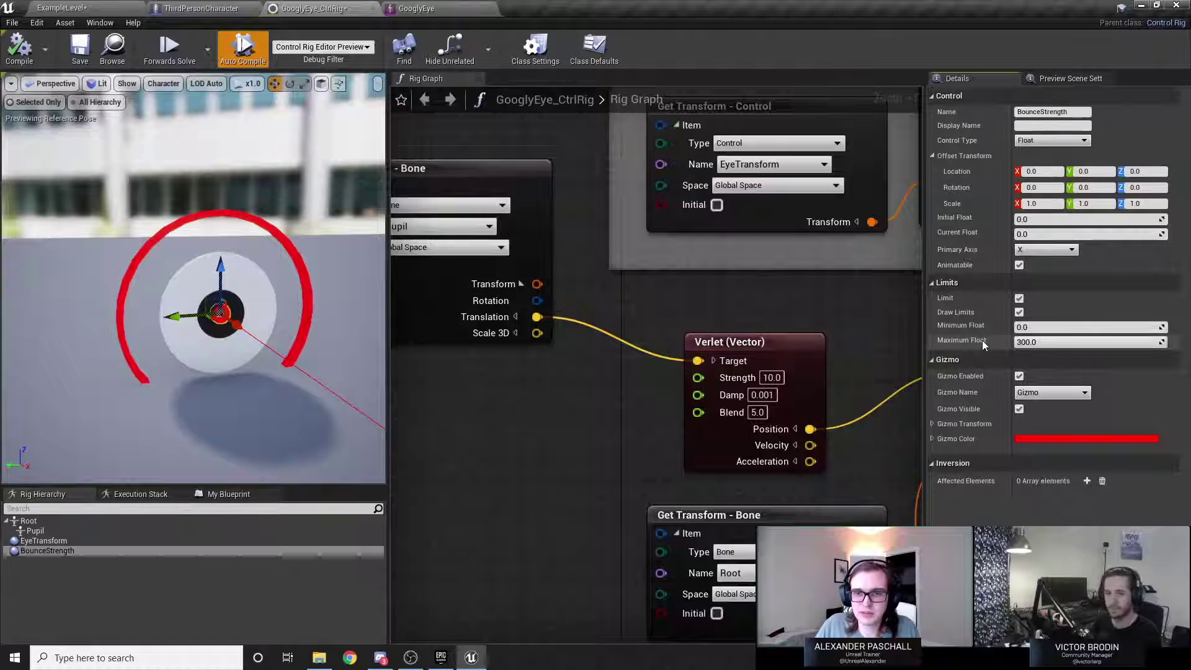
# Disable BounceStrength's gizmo, keep its control type as Float, and save GooglyEye_CtrlRig.
pyautogui.click(1020, 376)
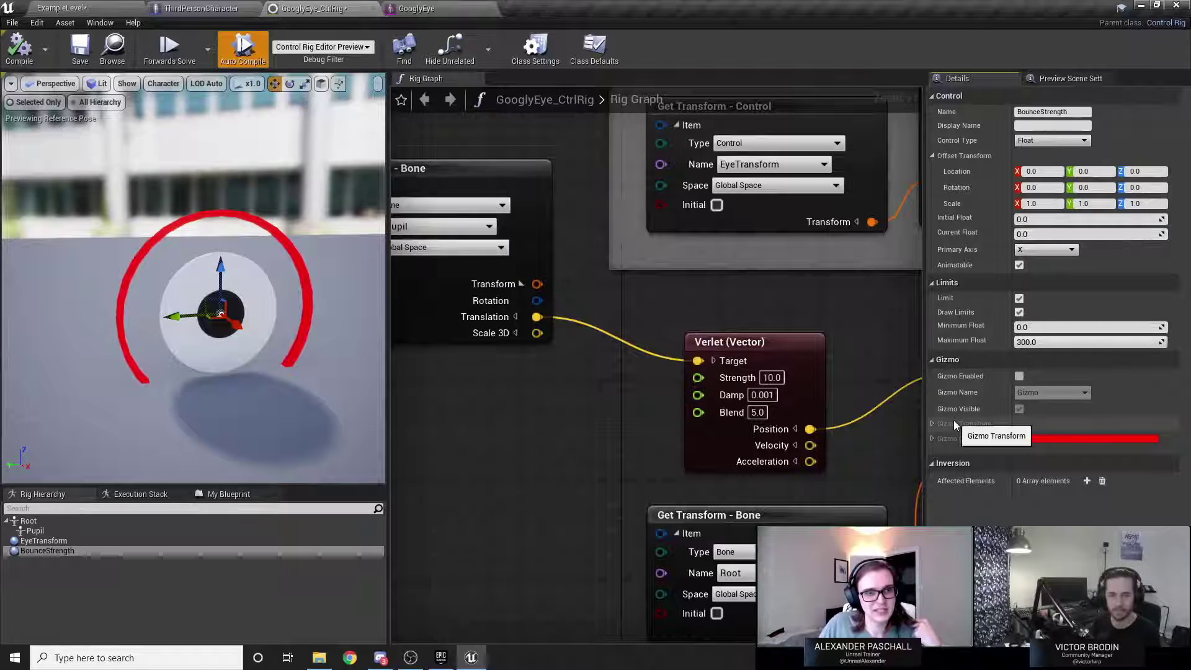
pyautogui.click(77, 50)
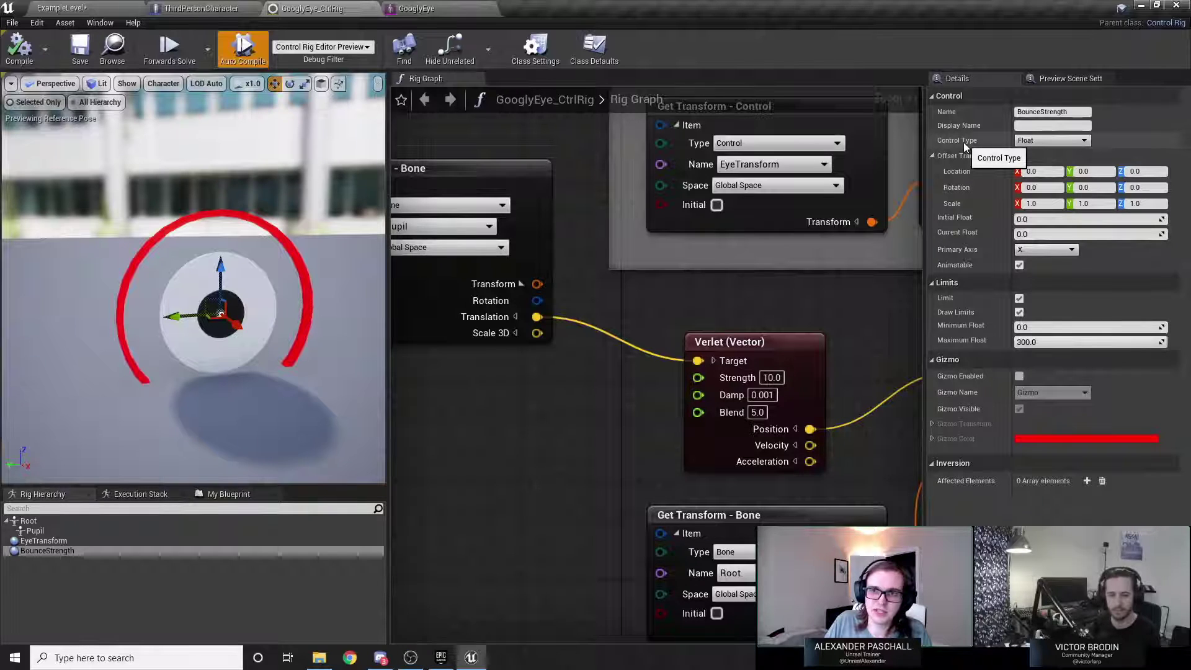
pyautogui.click(1032, 142)
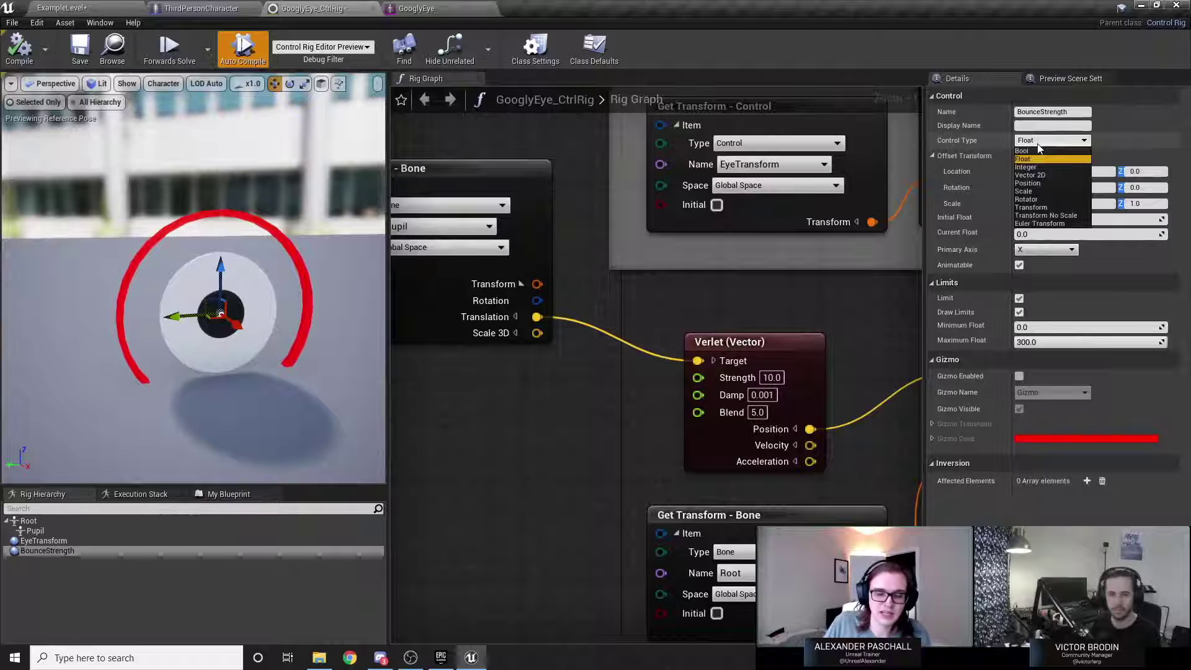
pyautogui.click(1033, 142)
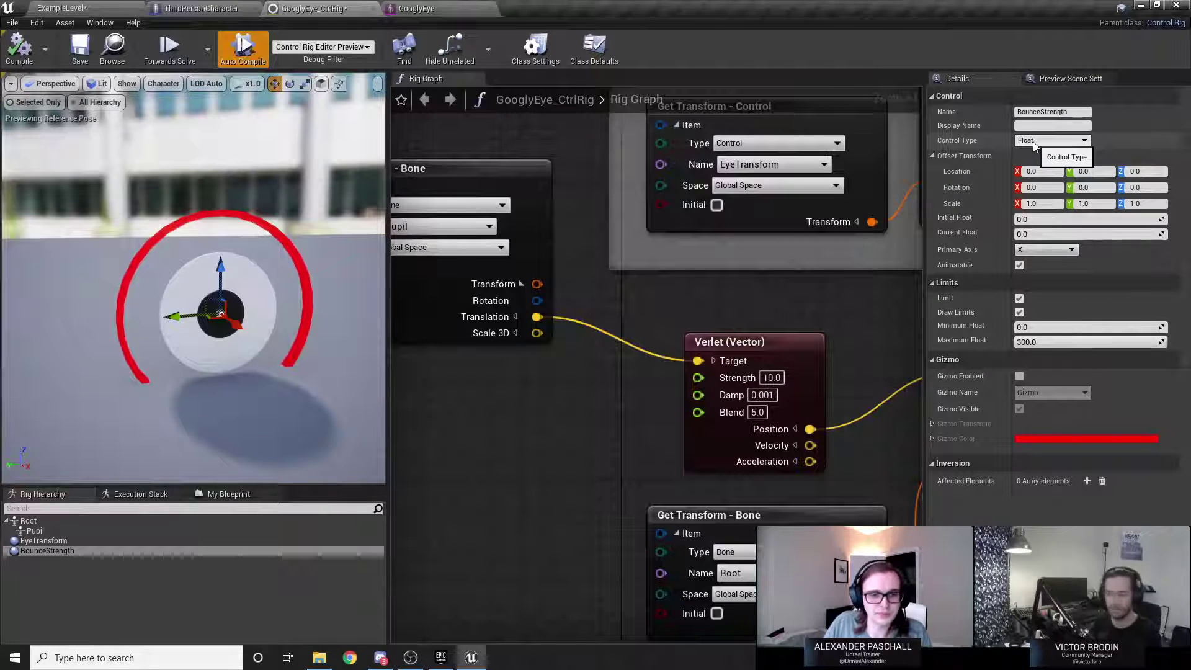
pyautogui.click(80, 58)
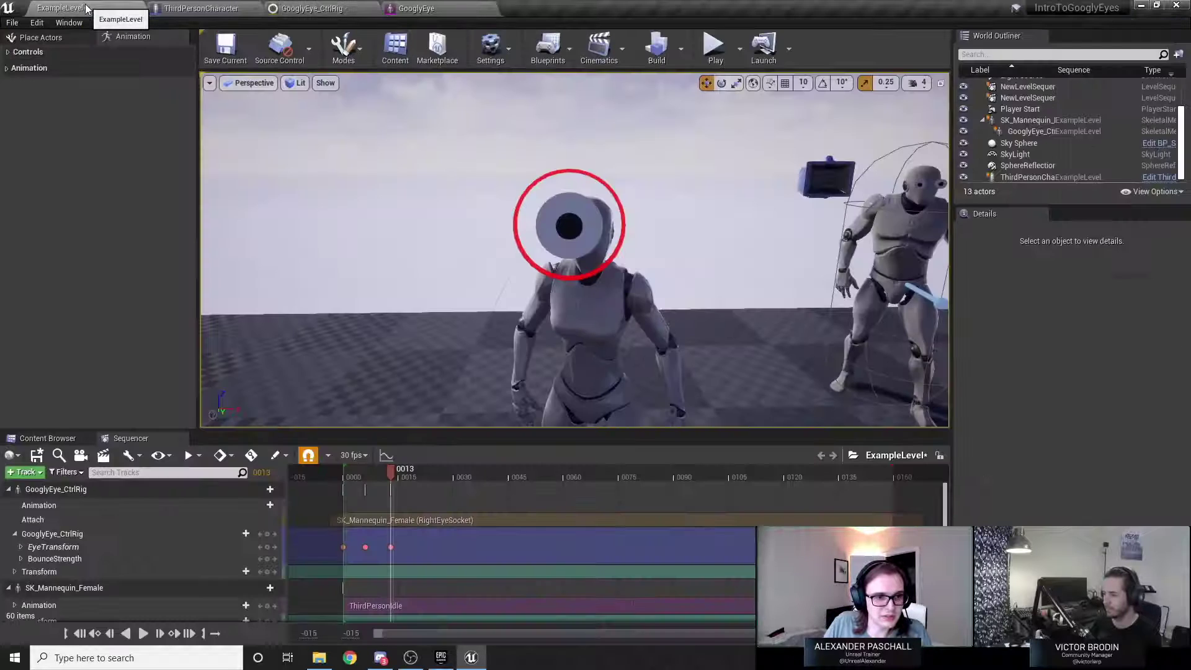
# Switch to ExampleLevel, select GooglyEye_CtrlRig's BounceStrength track in the sequence and scrub to frame 10.
pyautogui.click(61, 8)
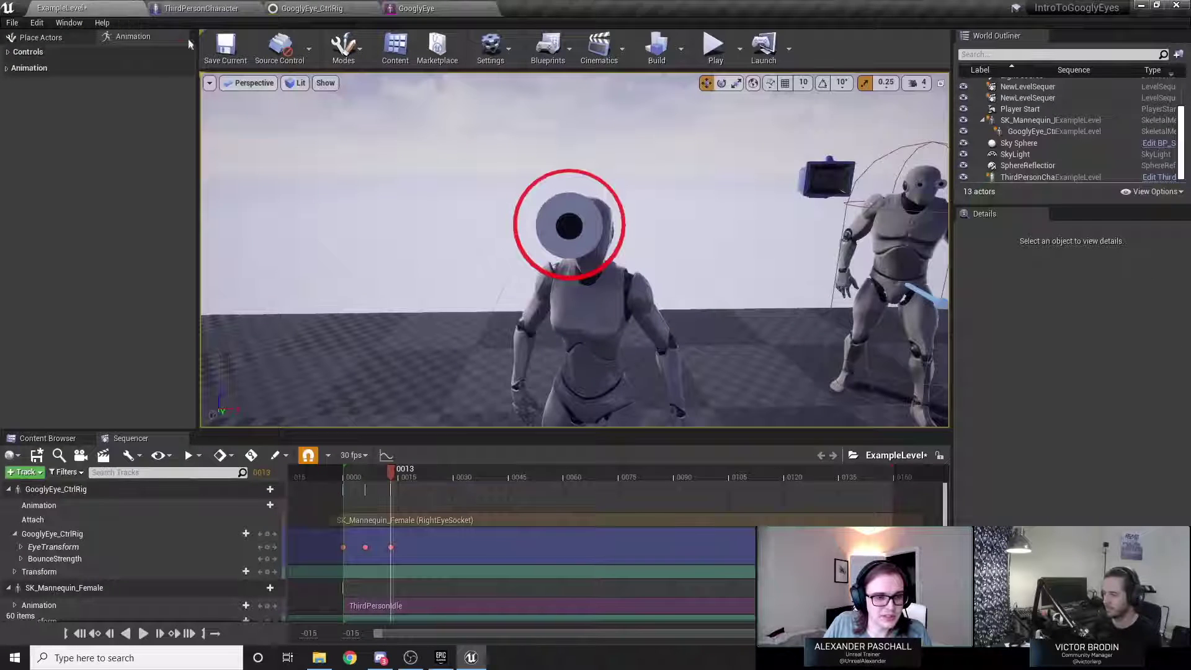
pyautogui.click(55, 560)
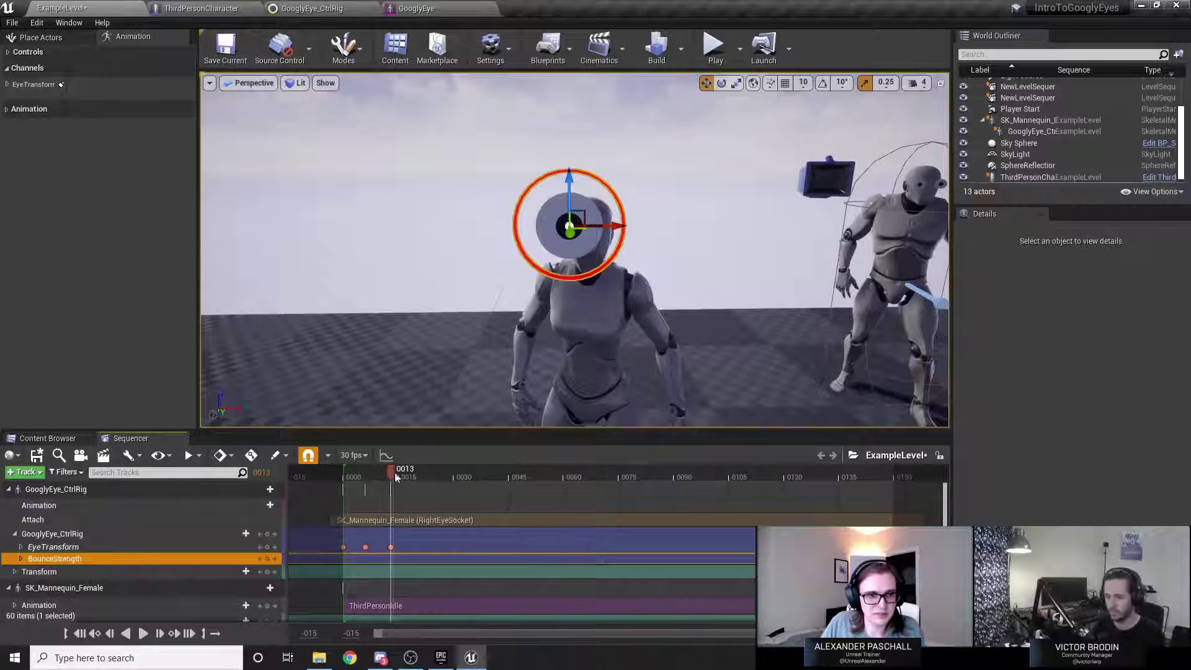
pyautogui.moveTo(396, 476)
pyautogui.mouseDown()
pyautogui.moveTo(371, 482)
pyautogui.moveTo(380, 488)
pyautogui.mouseUp()
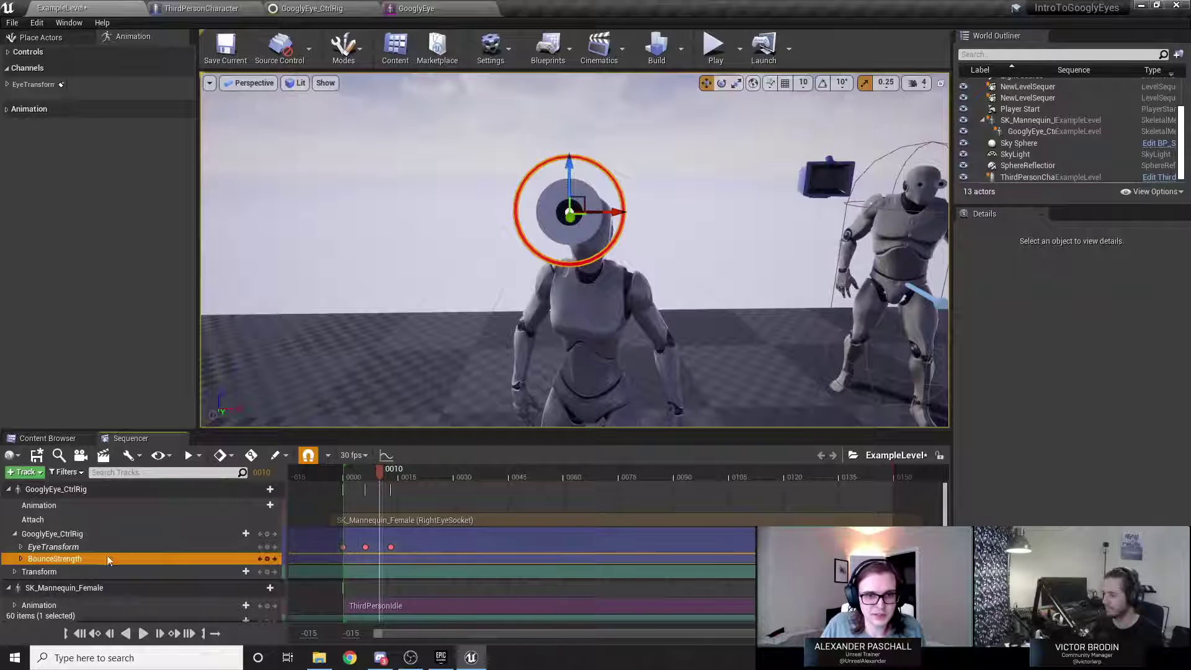
# Select the second and third EyeTransform keys and return the sequence to frame 0.
pyautogui.moveTo(379, 488)
pyautogui.mouseDown()
pyautogui.moveTo(342, 489)
pyautogui.moveTo(383, 491)
pyautogui.mouseUp()
pyautogui.moveTo(420, 558); pyautogui.dragTo(356, 539)
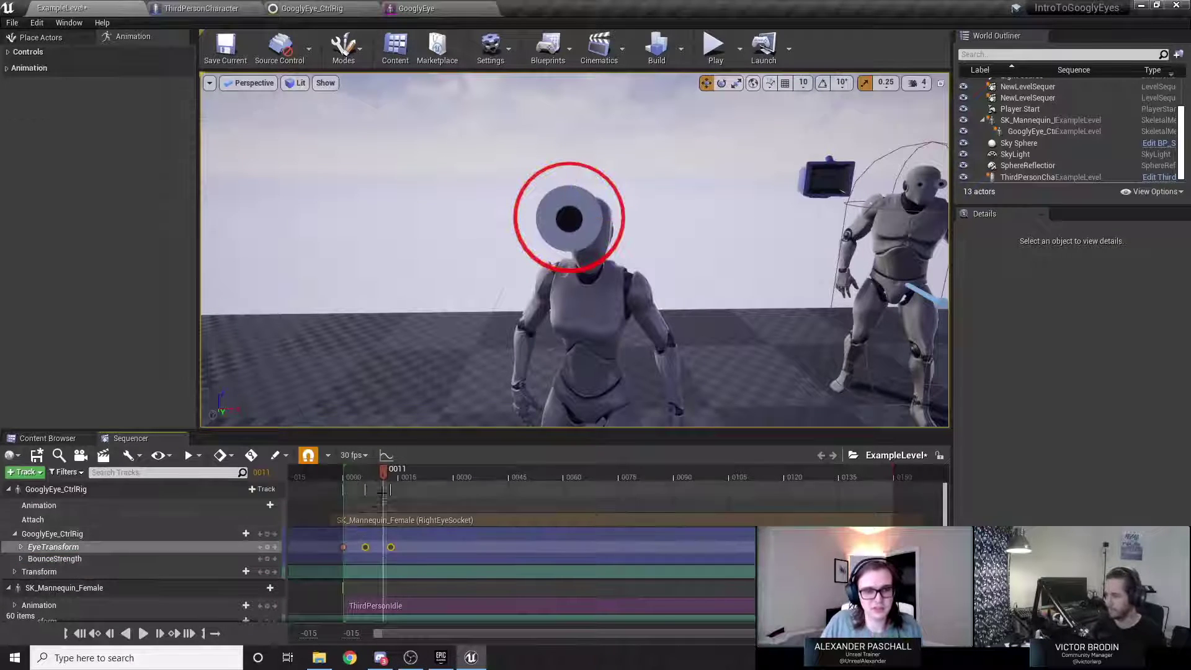
pyautogui.moveTo(383, 490); pyautogui.dragTo(347, 482)
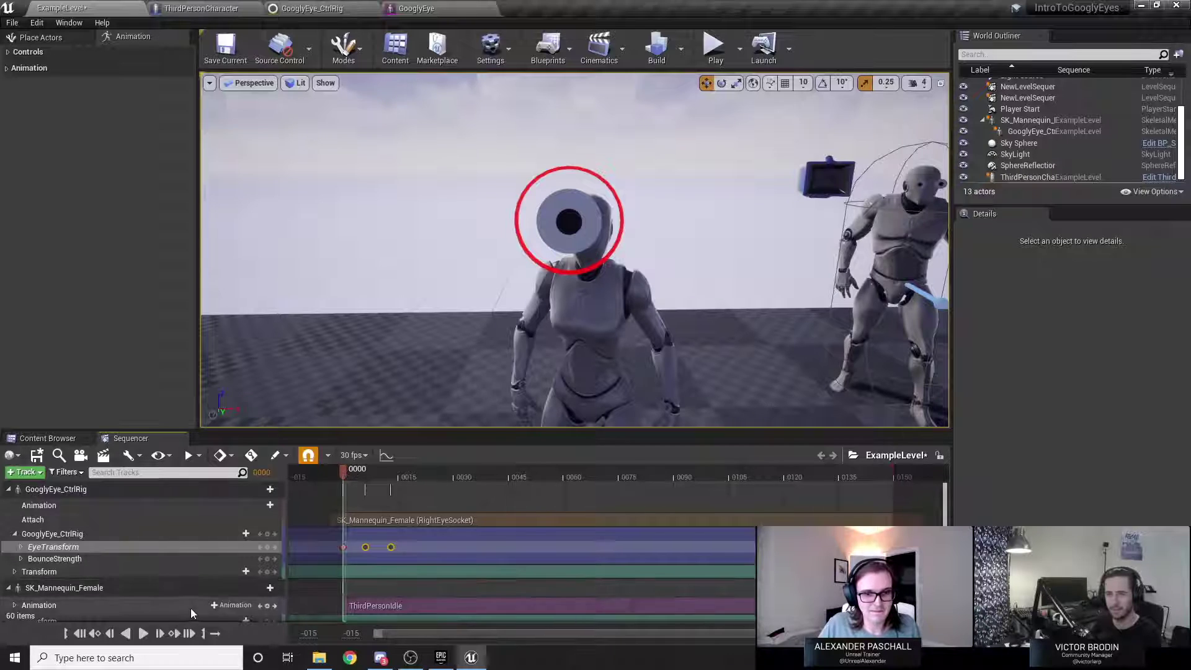
# Play the ExampleLevel sequence from its start several times to review the pupil's jiggle, and scrub back to frame 7.
pyautogui.click(141, 636)
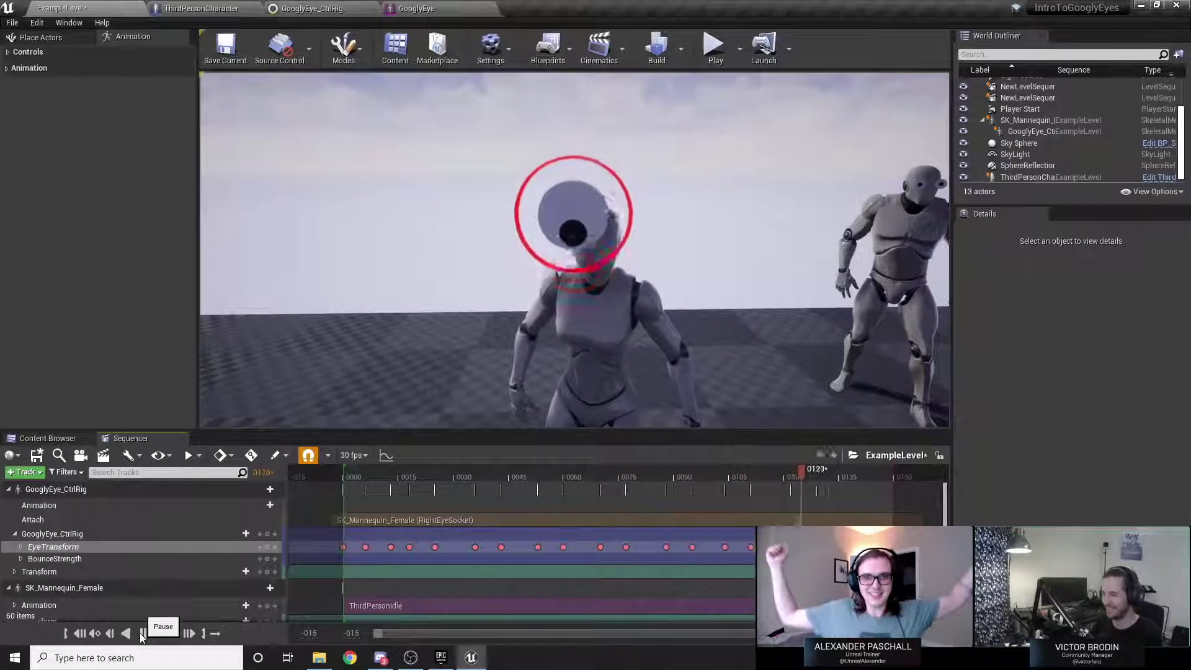
pyautogui.press('space')
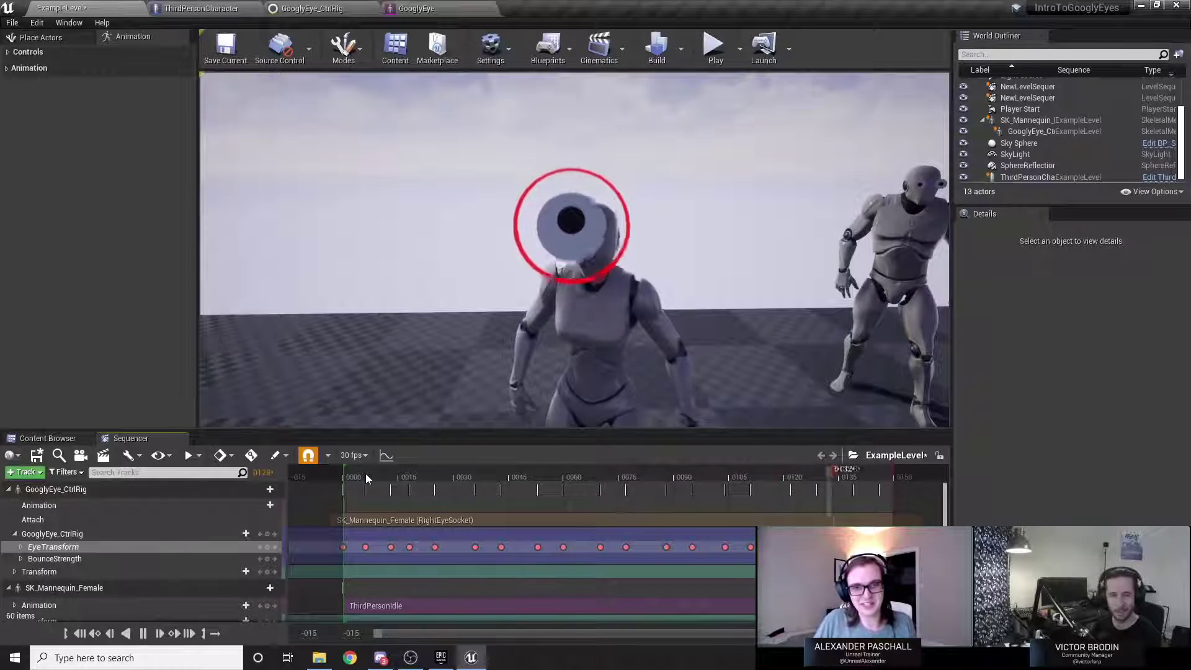
pyautogui.click(404, 475)
pyautogui.moveTo(404, 475); pyautogui.dragTo(360, 487)
pyautogui.press('space')
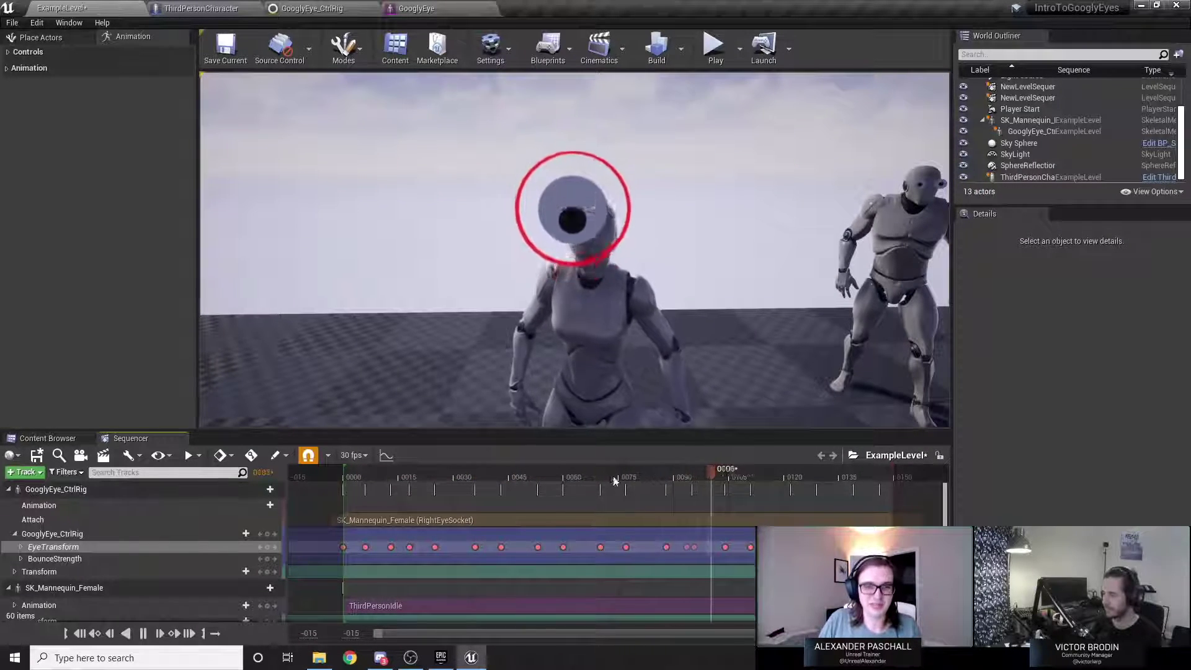
pyautogui.click(541, 470)
pyautogui.moveTo(541, 470); pyautogui.dragTo(370, 475)
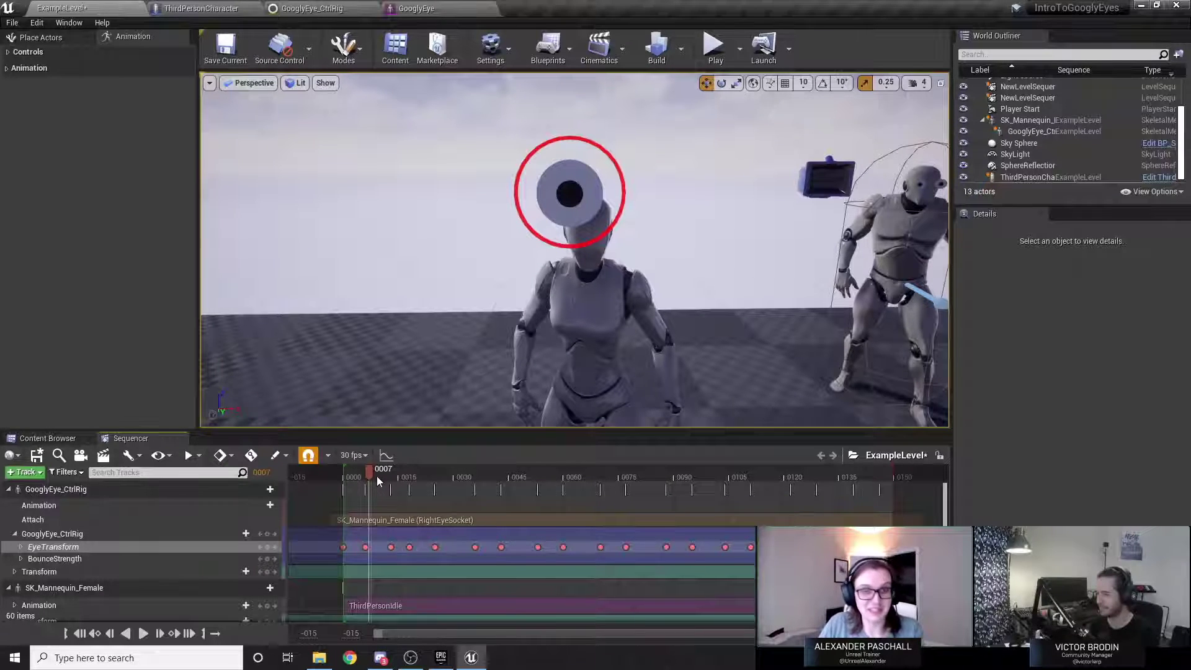
# Select GooglyEye_CtrlRig's BounceStrength track, move the playhead to frame 5 and expand the track to show its float channel.
pyautogui.click(161, 563)
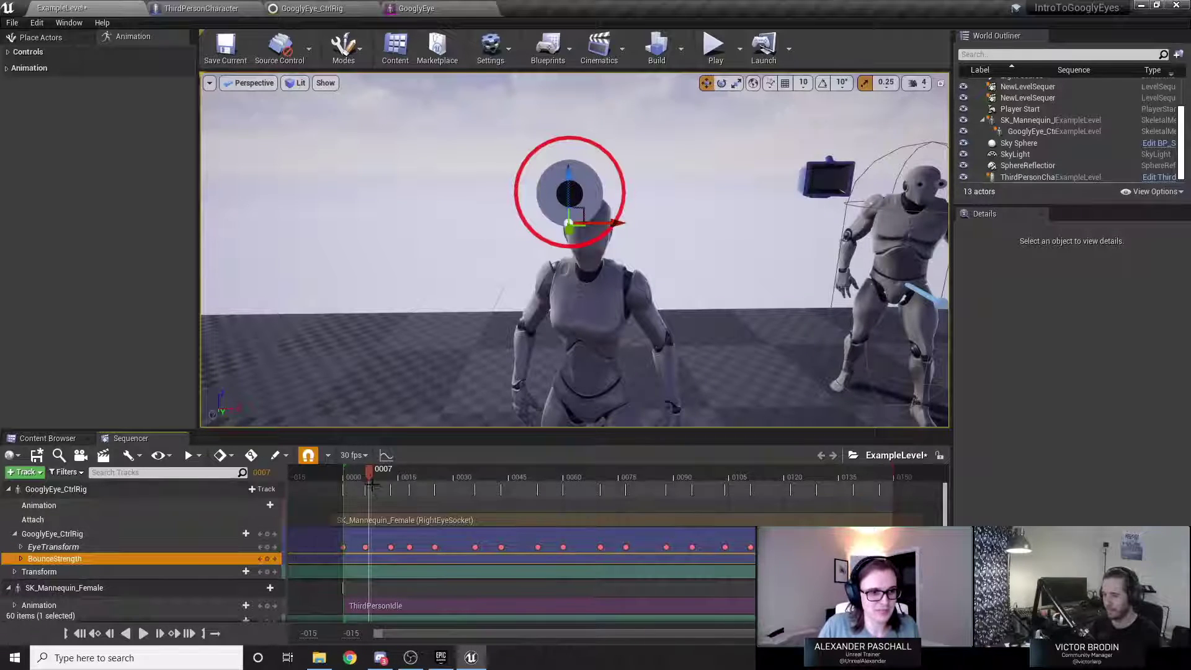
pyautogui.moveTo(368, 483); pyautogui.dragTo(364, 487)
pyautogui.click(20, 559)
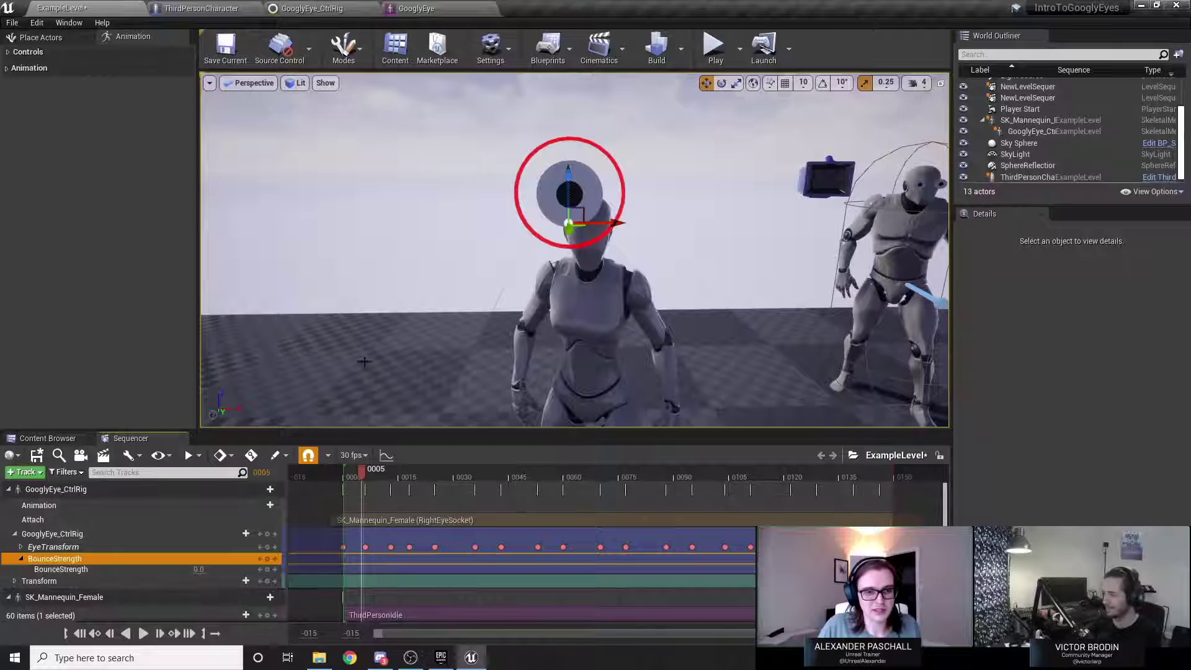
# In GooglyEye_CtrlRig's rig graph, add a Get Control node for BounceStrength near the Verlet node.
pyautogui.click(346, 8)
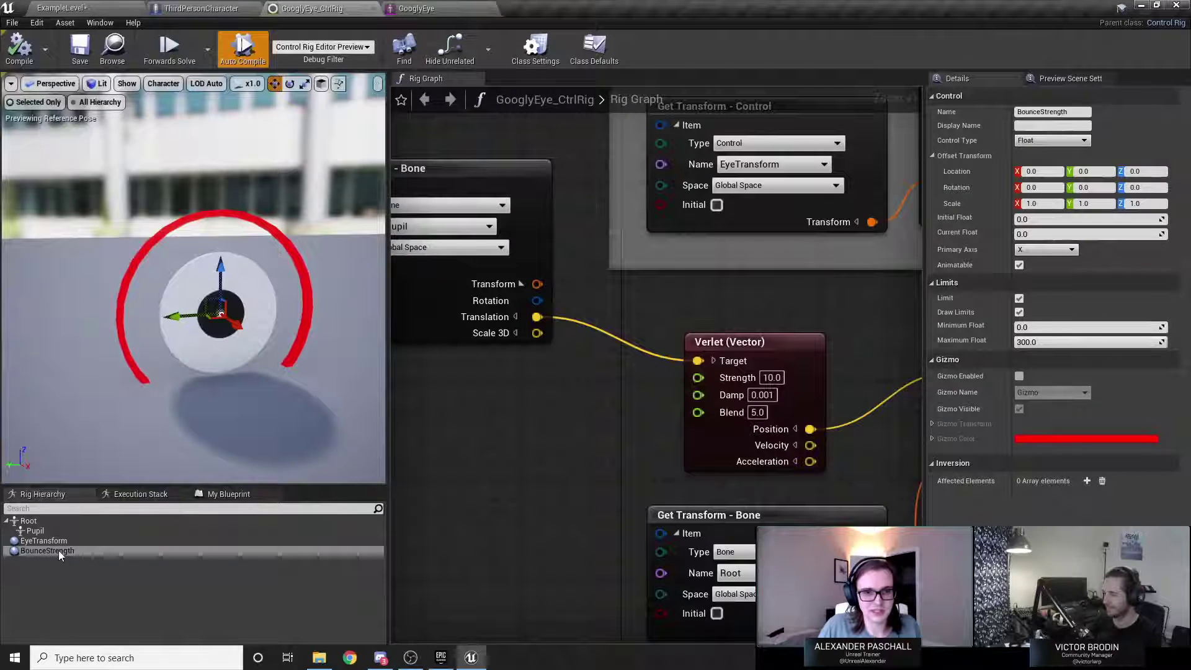
pyautogui.moveTo(58, 550); pyautogui.dragTo(419, 412)
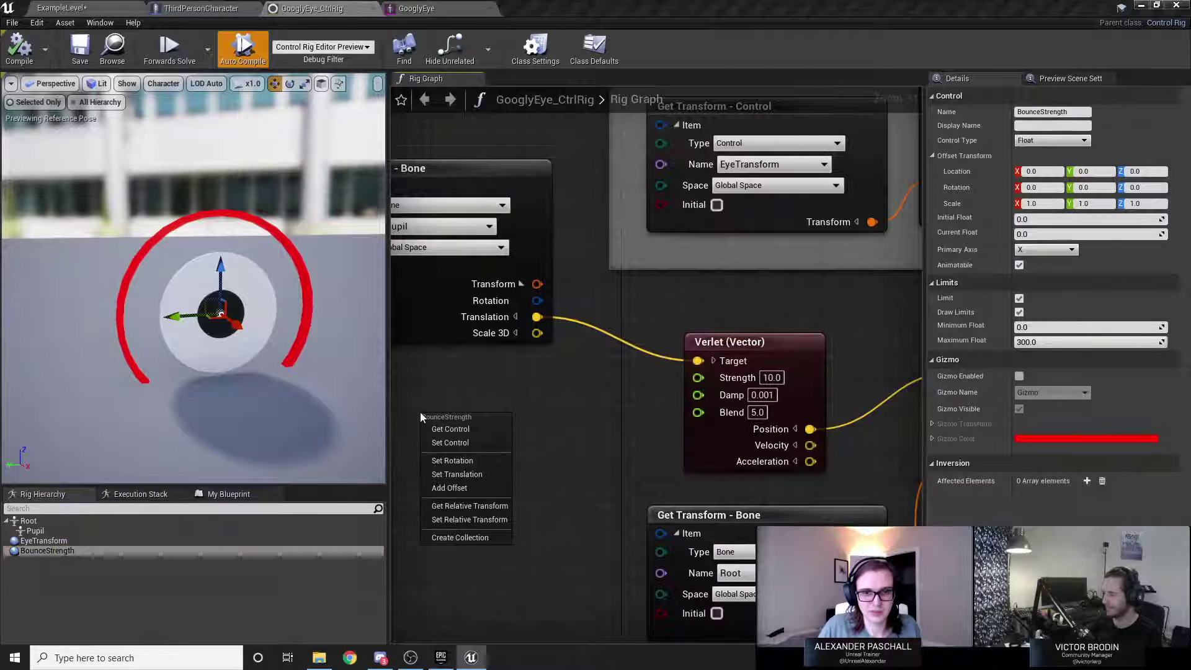
pyautogui.click(438, 430)
pyautogui.moveTo(507, 481); pyautogui.dragTo(448, 463)
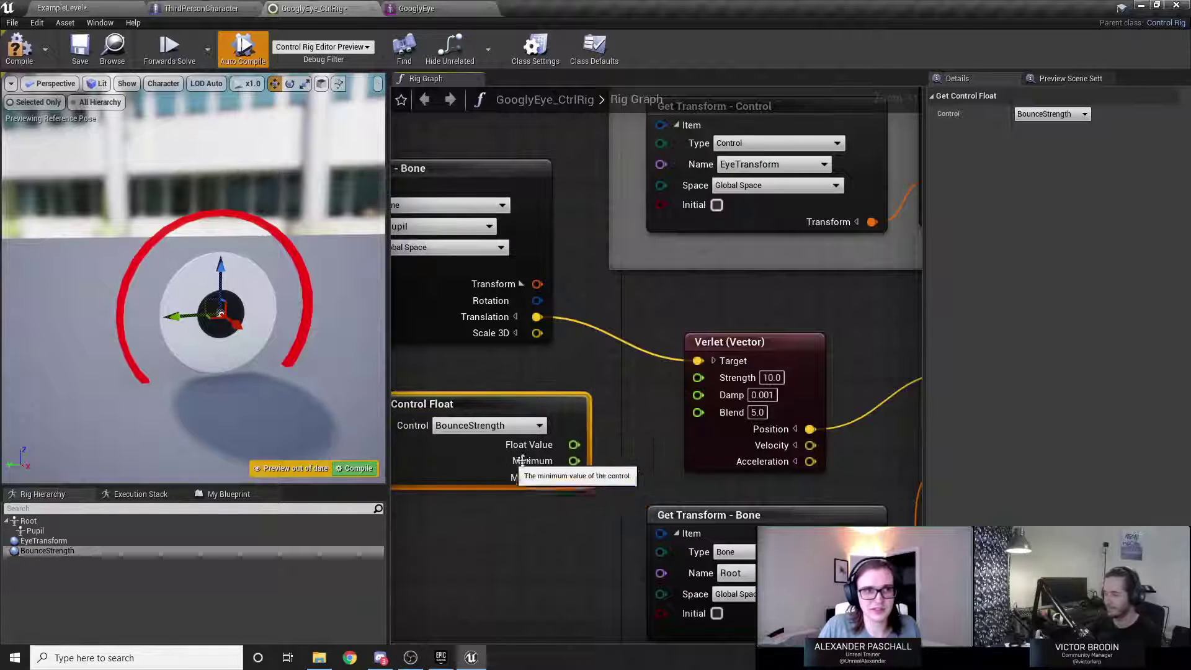
# Connect the BounceStrength node's Float Value to the Verlet node's Strength input and compile the control rig.
pyautogui.moveTo(573, 445); pyautogui.dragTo(667, 410)
pyautogui.moveTo(694, 381); pyautogui.dragTo(696, 380)
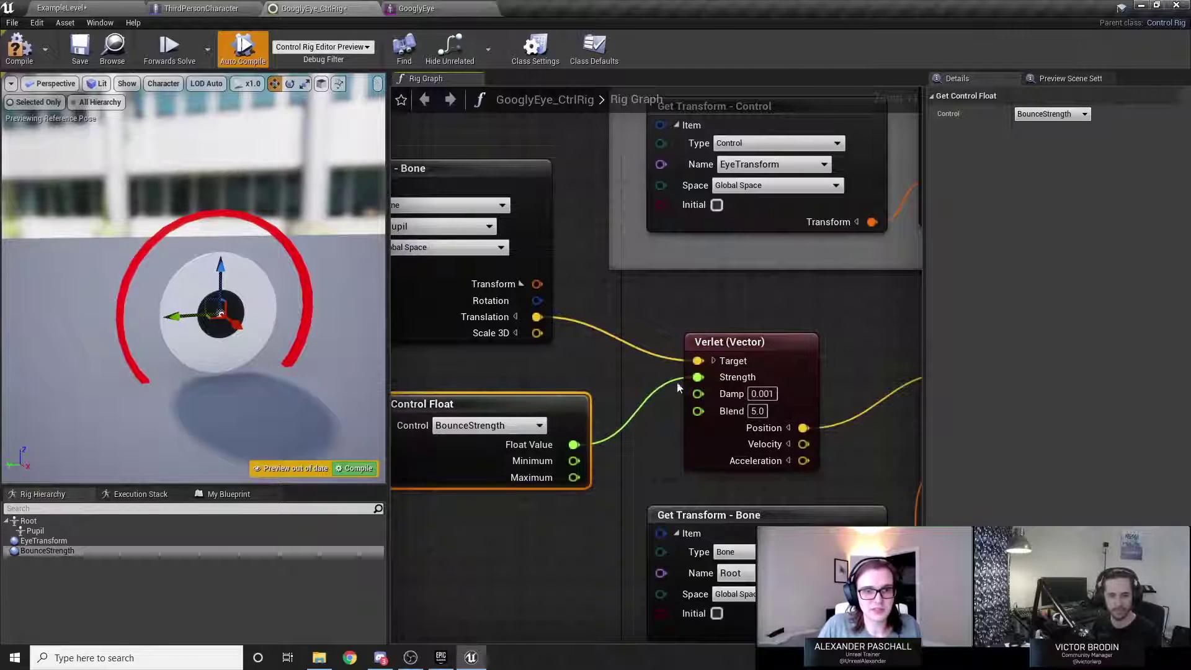
pyautogui.click(28, 57)
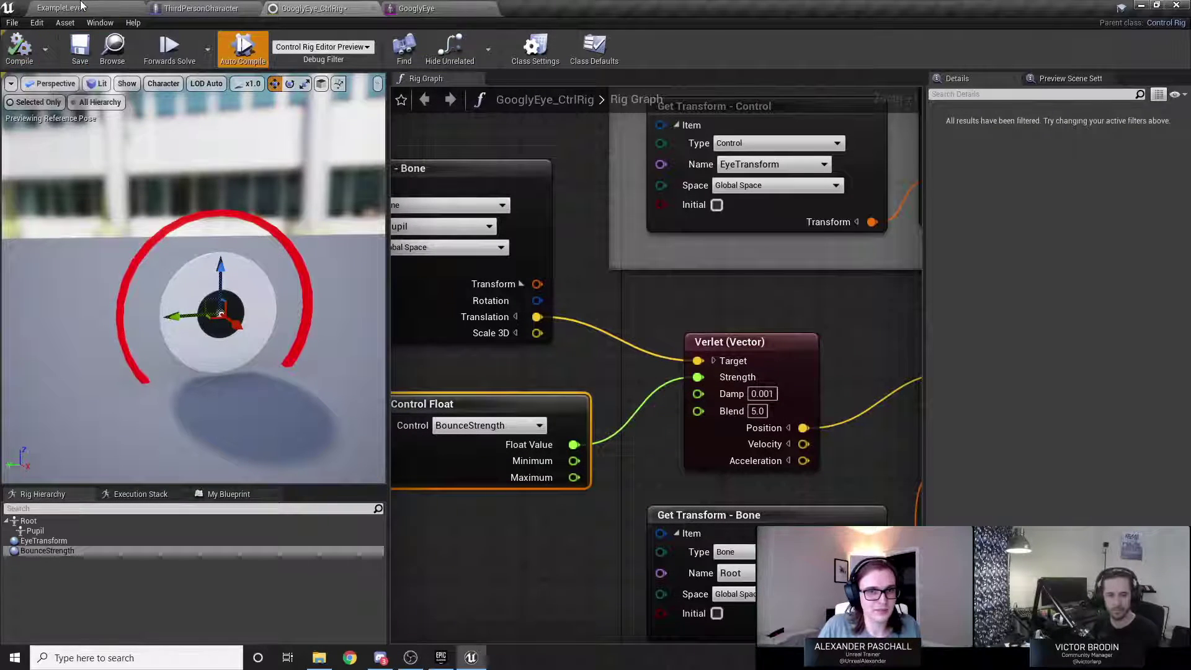
# Return to ExampleLevel, scrub to the sequence's start and play it to check the pupil with BounceStrength driving the Verlet.
pyautogui.click(60, 9)
pyautogui.moveTo(355, 471); pyautogui.dragTo(340, 470)
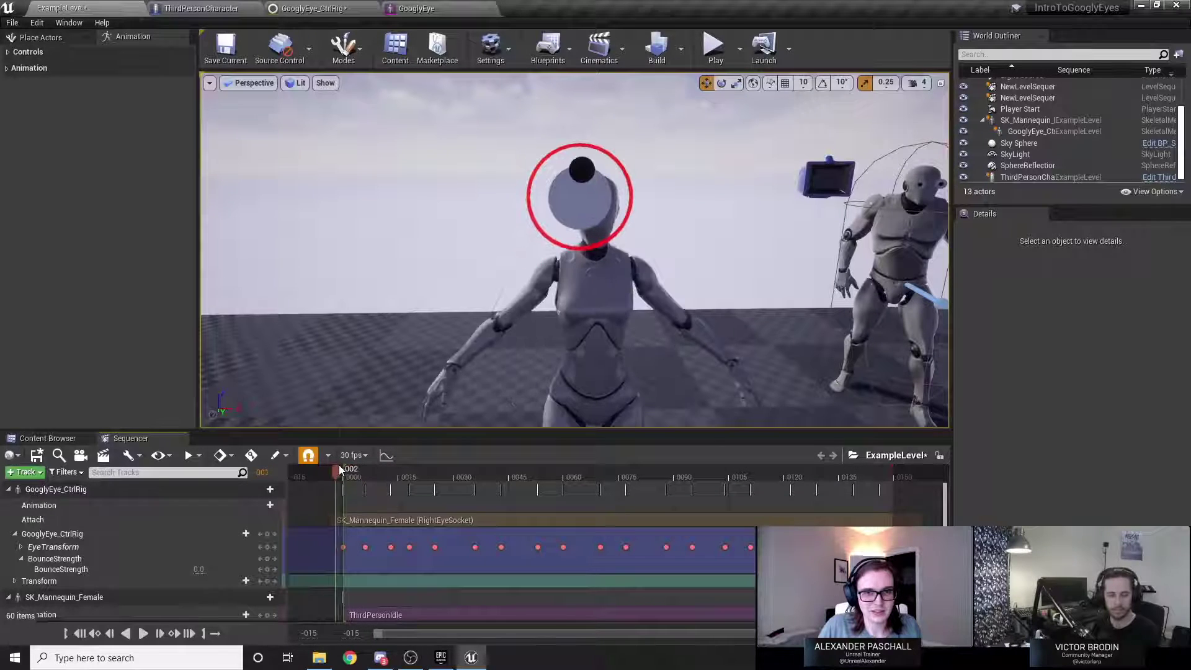
pyautogui.press('space')
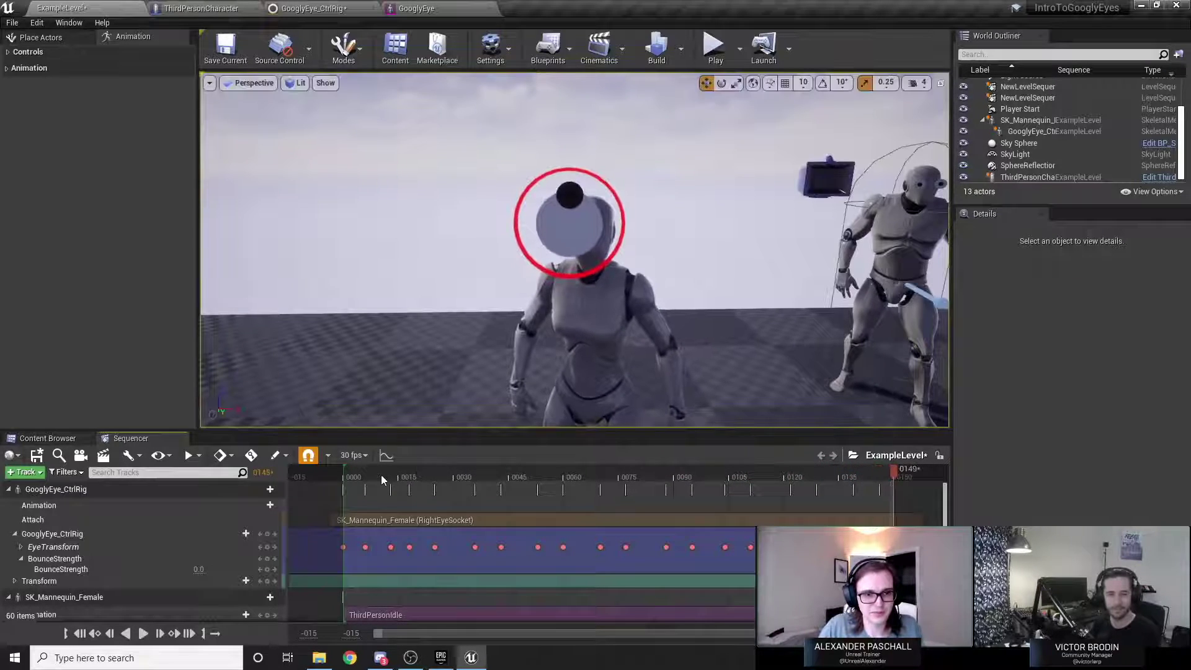
# Add BounceStrength keys with the value 0.0 at frames 0 and 25 of the sequence.
pyautogui.moveTo(374, 474); pyautogui.dragTo(343, 477)
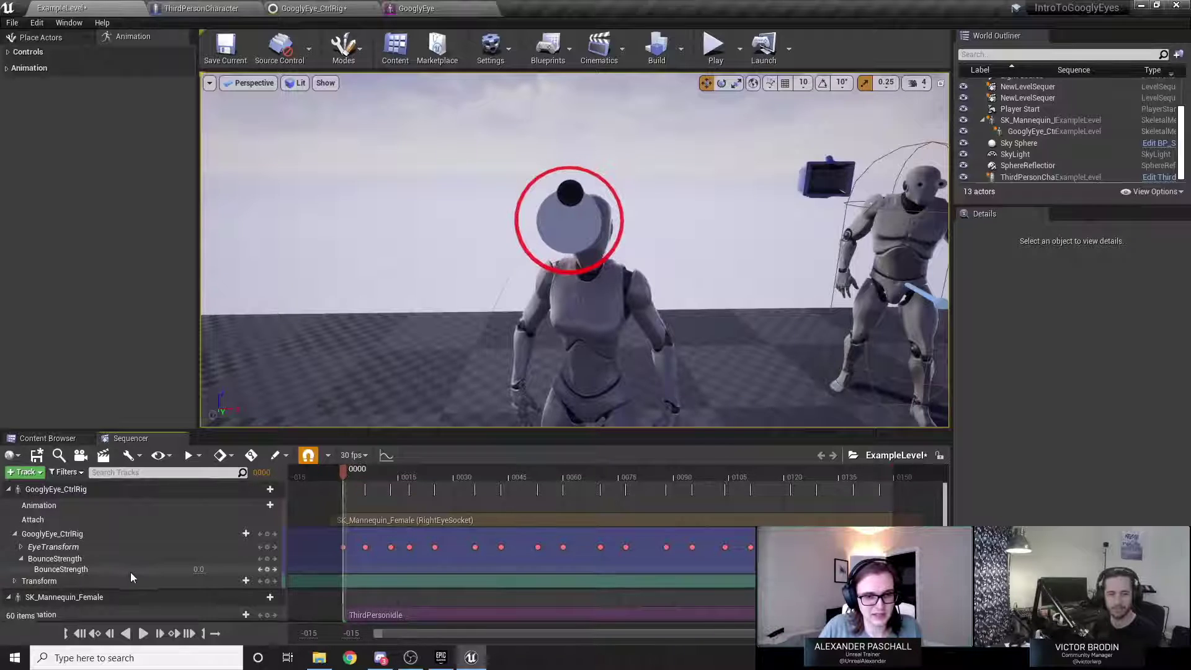
pyautogui.click(268, 570)
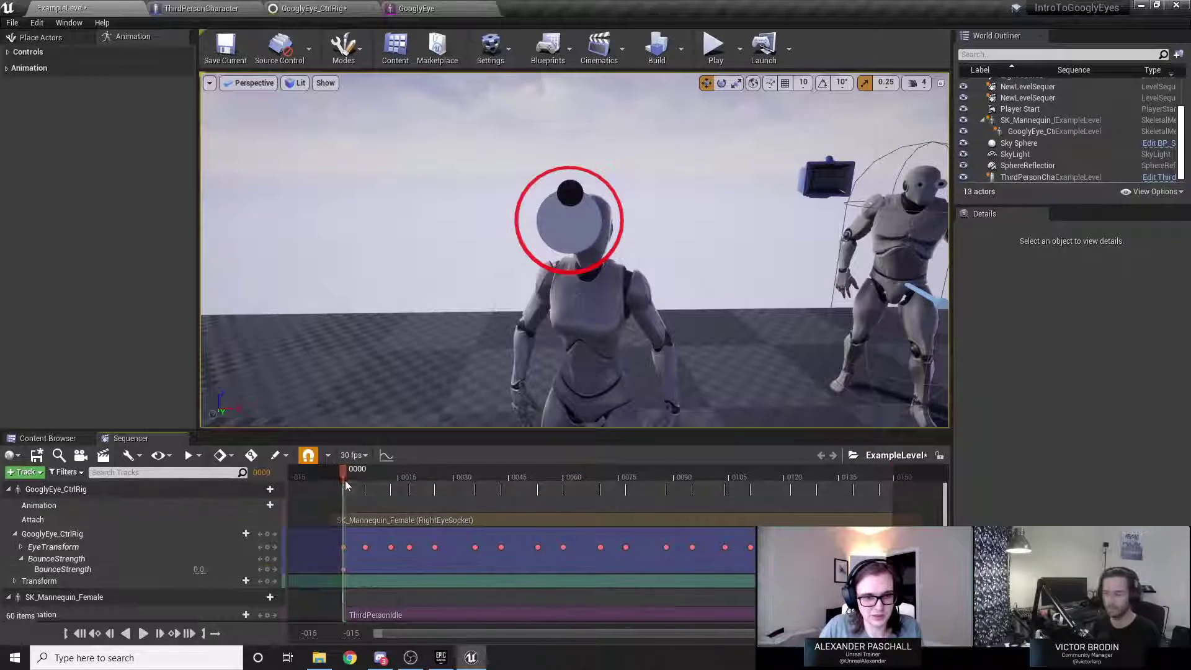
pyautogui.moveTo(344, 478); pyautogui.dragTo(439, 490)
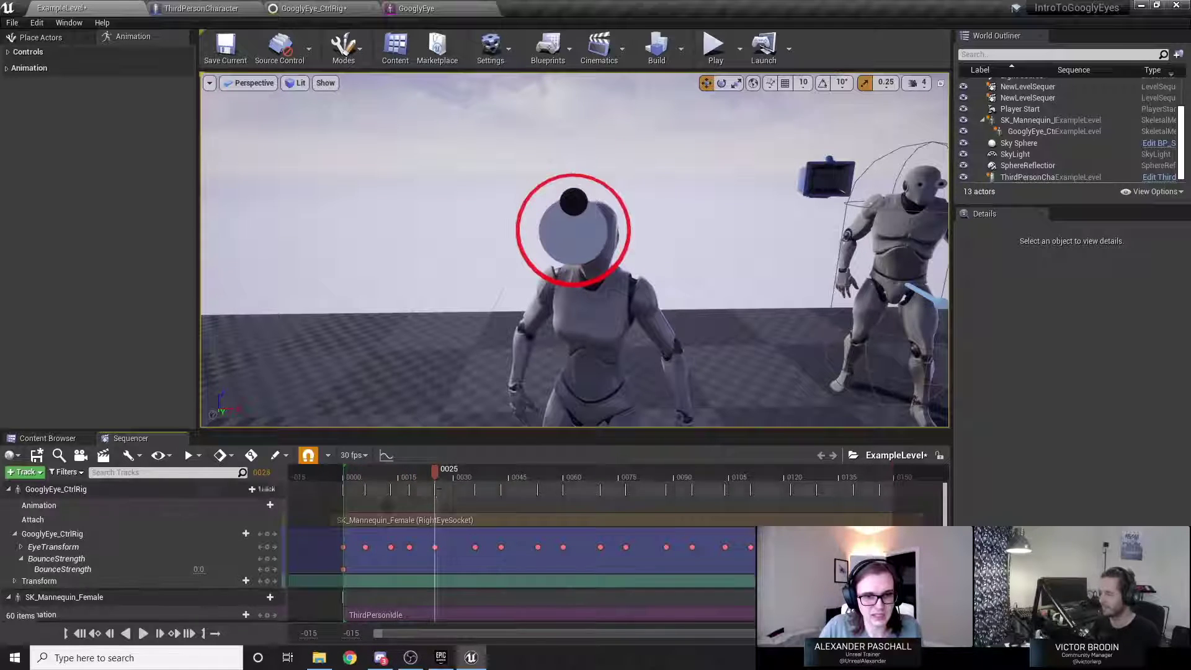
pyautogui.click(268, 570)
# Key BounceStrength at 300.0 on frame 91 of the sequence.
pyautogui.moveTo(435, 475); pyautogui.dragTo(678, 474)
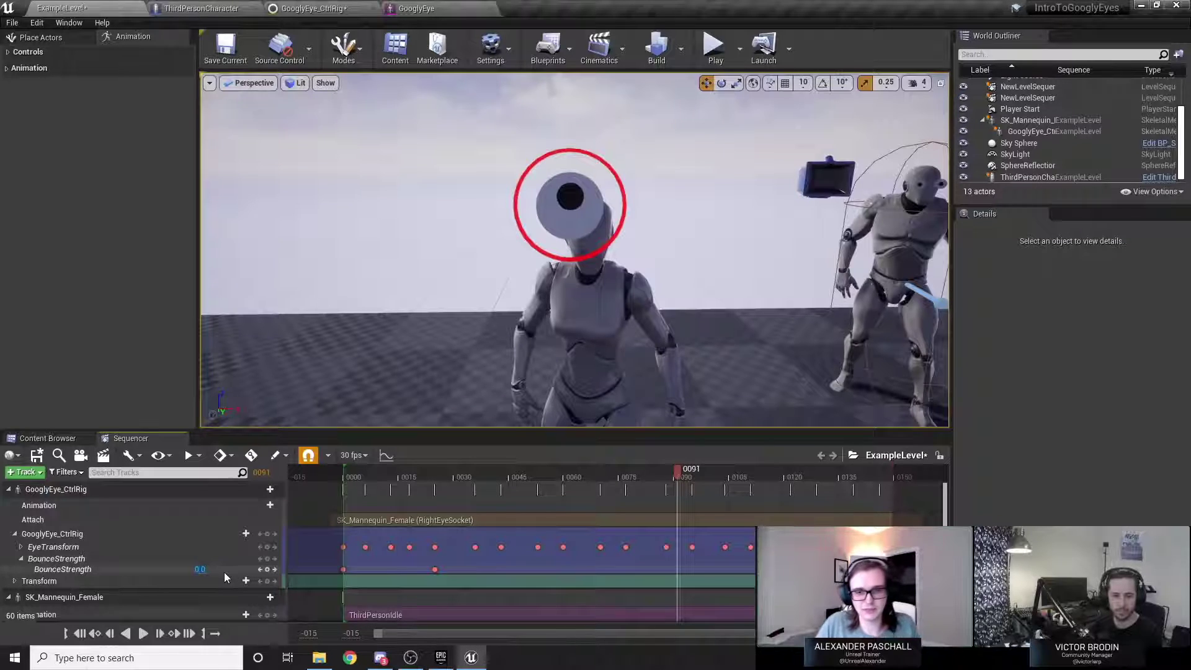
pyautogui.write('00')
pyautogui.press('Return')
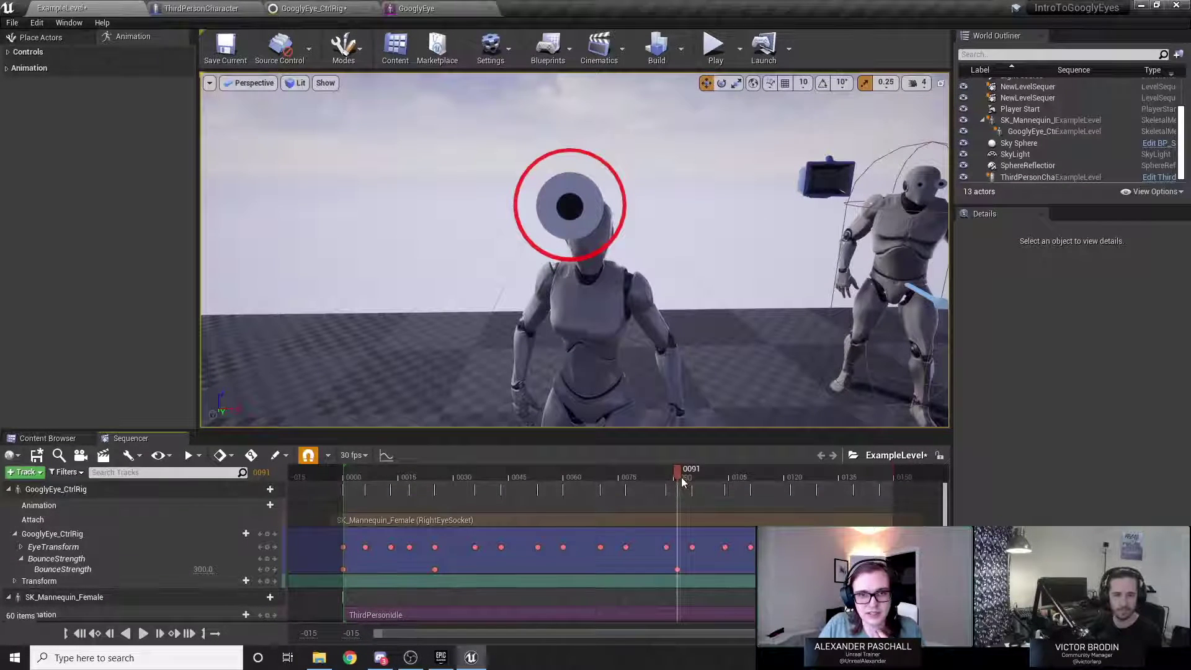
# Play the sequence repeatedly to review the animated bounce strength, and place the playhead at frame 3.
pyautogui.moveTo(680, 475); pyautogui.dragTo(439, 562)
pyautogui.press('space')
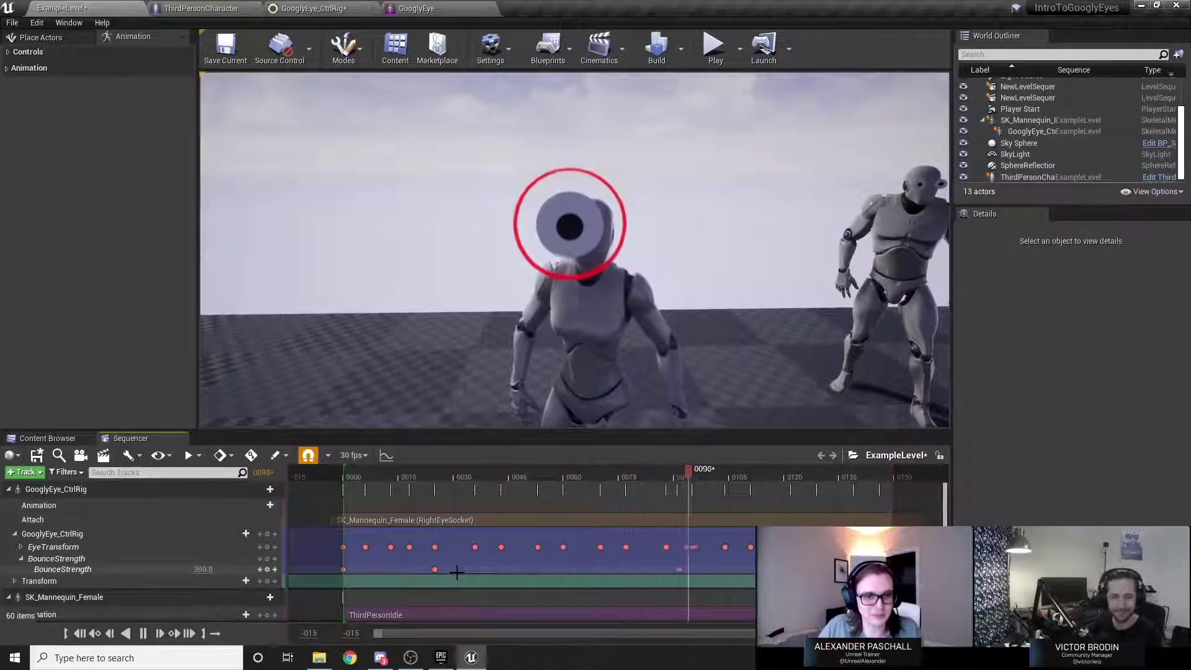
pyautogui.moveTo(397, 476); pyautogui.dragTo(356, 475)
pyautogui.press('space')
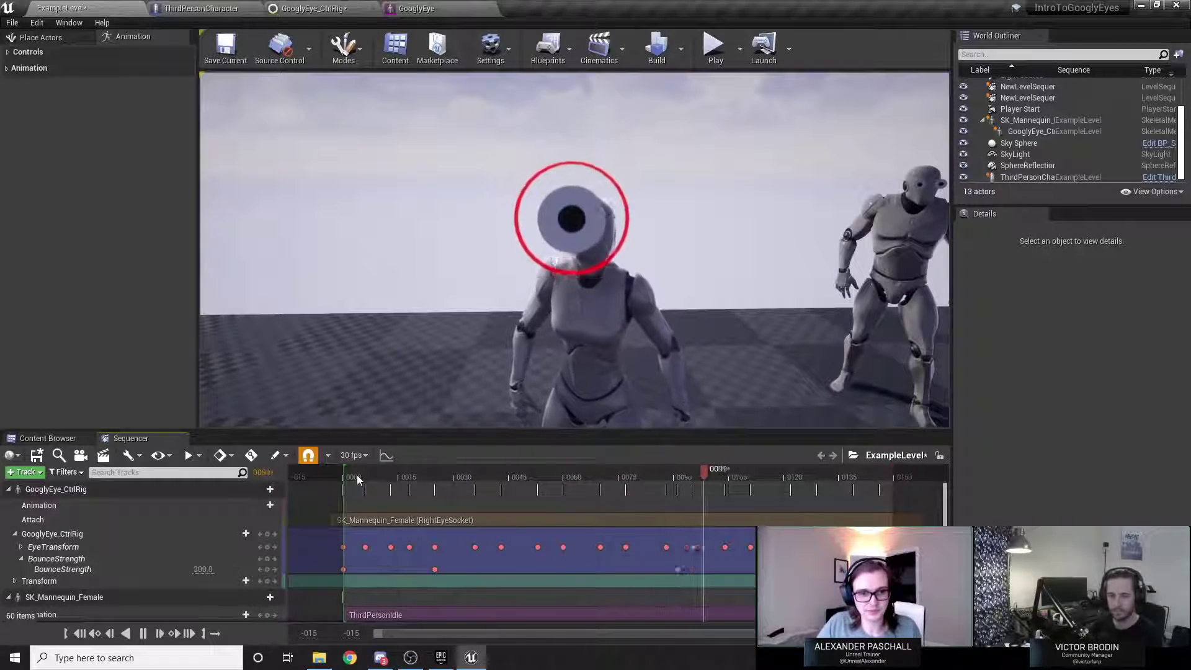
pyautogui.click(356, 474)
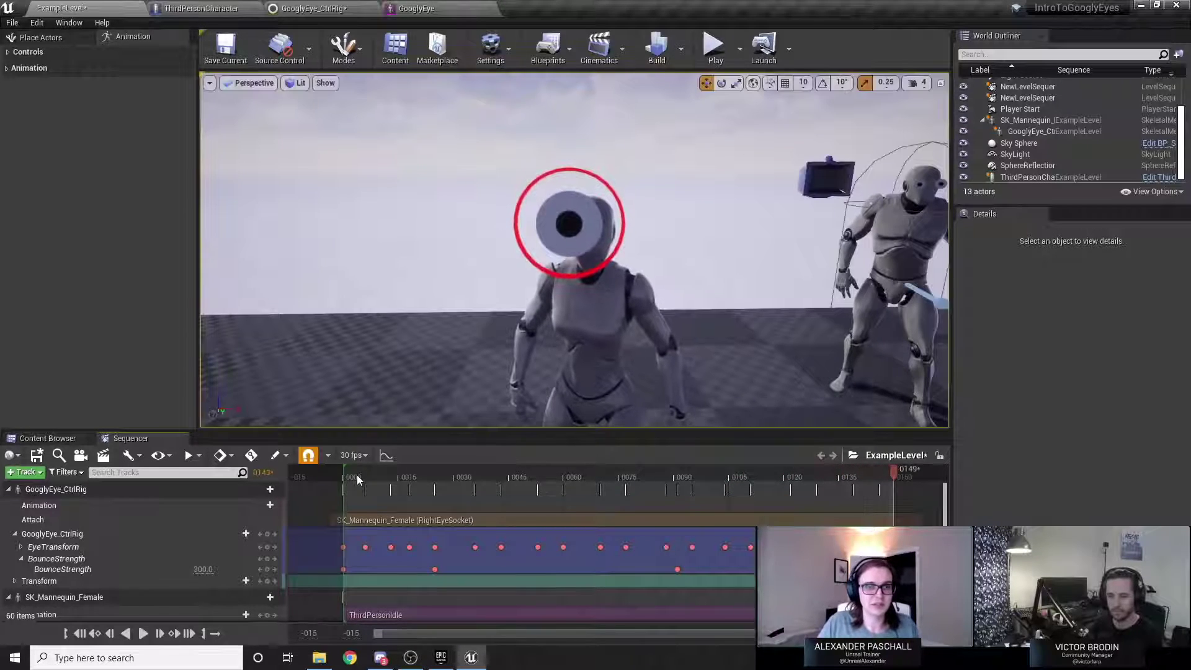
# Examine how the BounceStrength Get Control Float node feeds the Verlet node in GooglyEye_CtrlRig's rig graph.
pyautogui.click(371, 8)
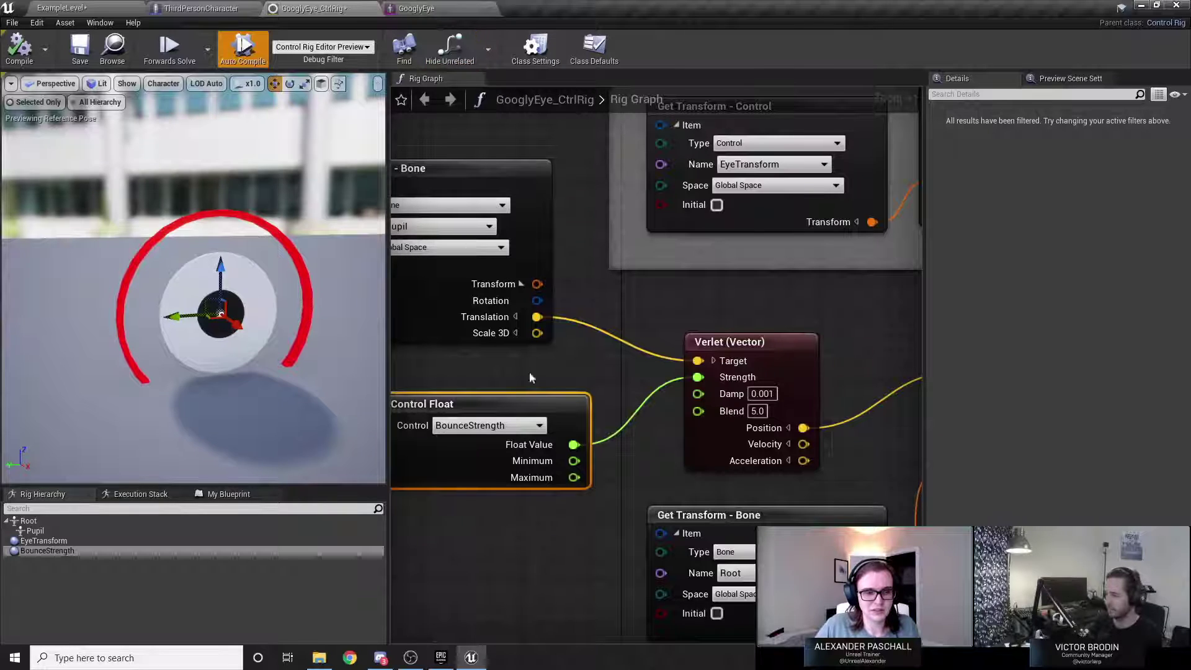
pyautogui.click(575, 367)
pyautogui.moveTo(576, 367); pyautogui.dragTo(692, 335, button='right')
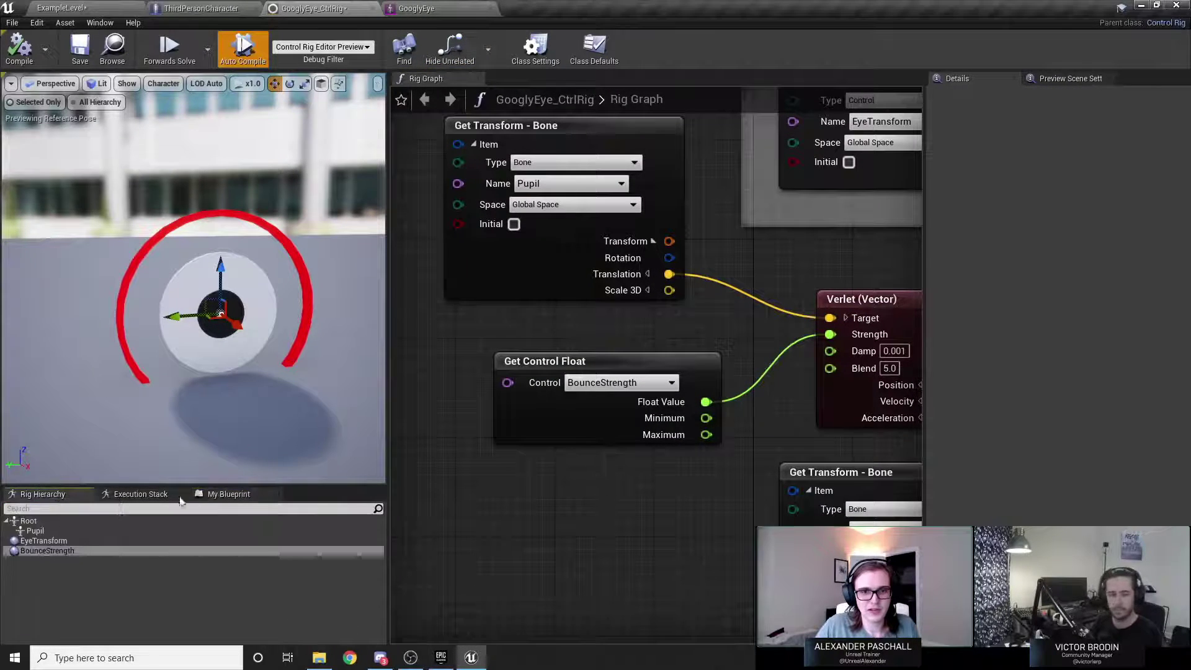
pyautogui.scroll(-3, 578, 459)
pyautogui.moveTo(669, 461); pyautogui.dragTo(588, 489, button='right')
pyautogui.scroll(1, 567, 474)
pyautogui.click(476, 452)
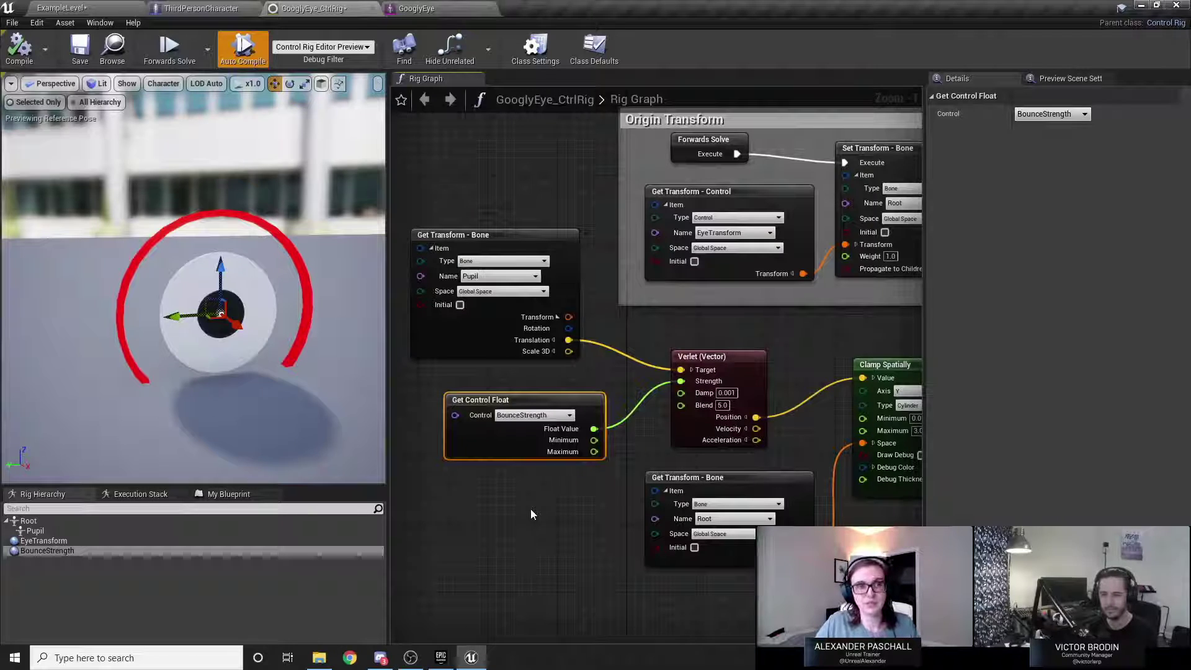
pyautogui.scroll(1, 466, 525)
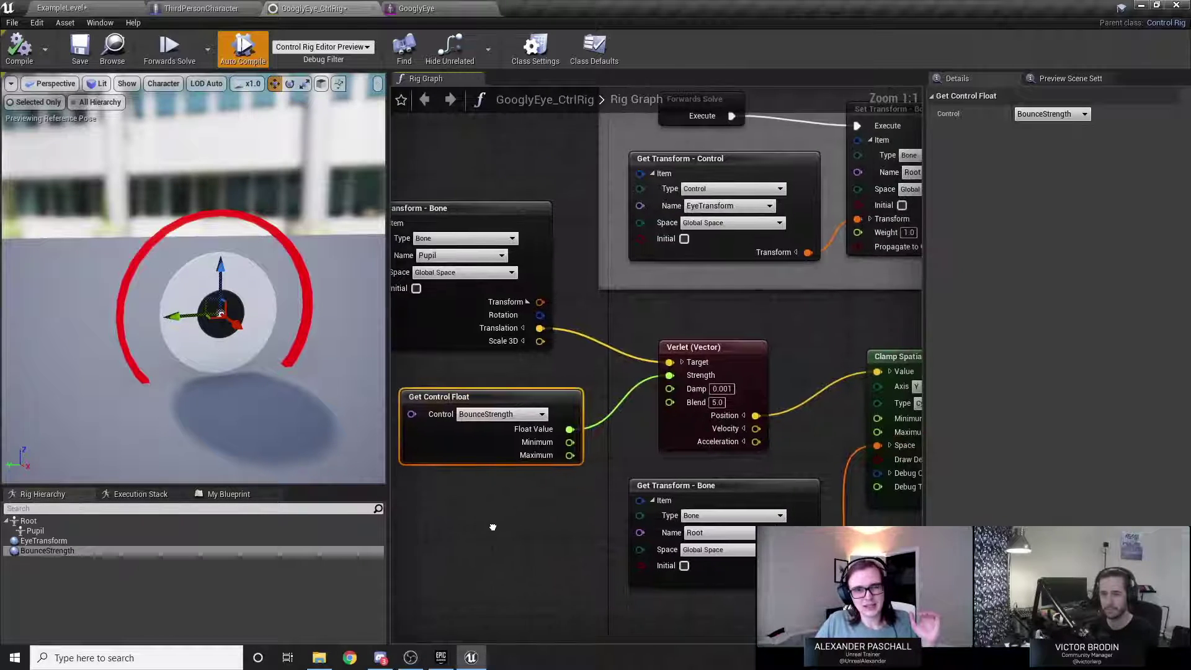
pyautogui.moveTo(466, 524); pyautogui.dragTo(423, 540, button='right')
# Return to ExampleLevel and save the current level.
pyautogui.click(109, 8)
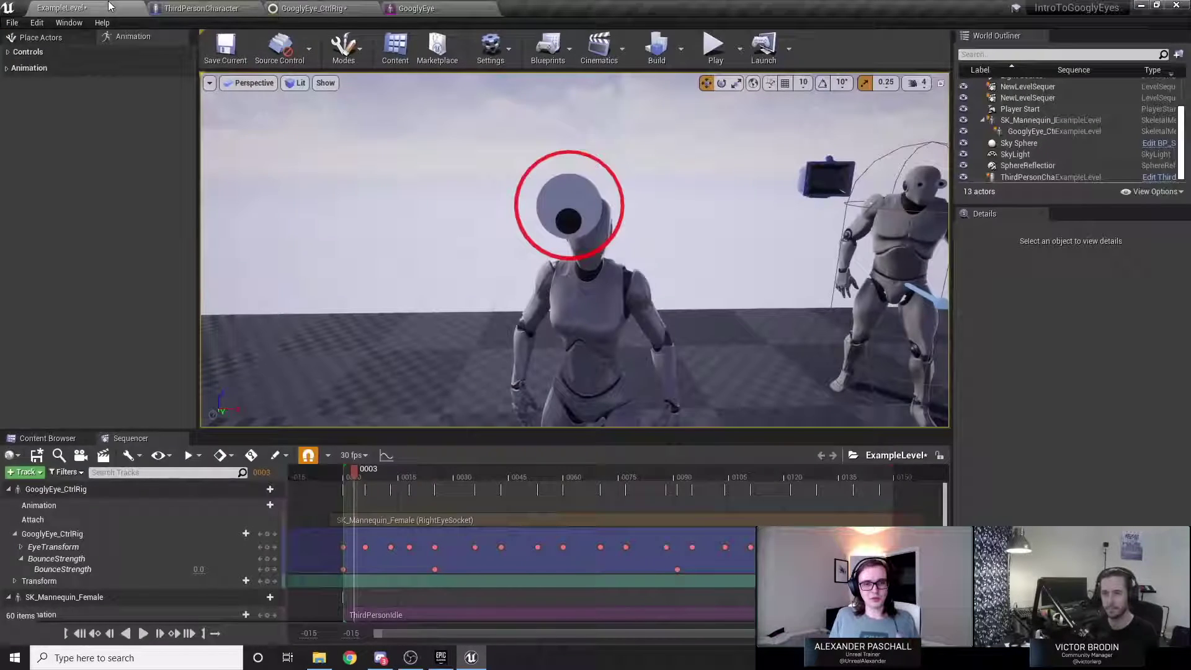
pyautogui.click(225, 50)
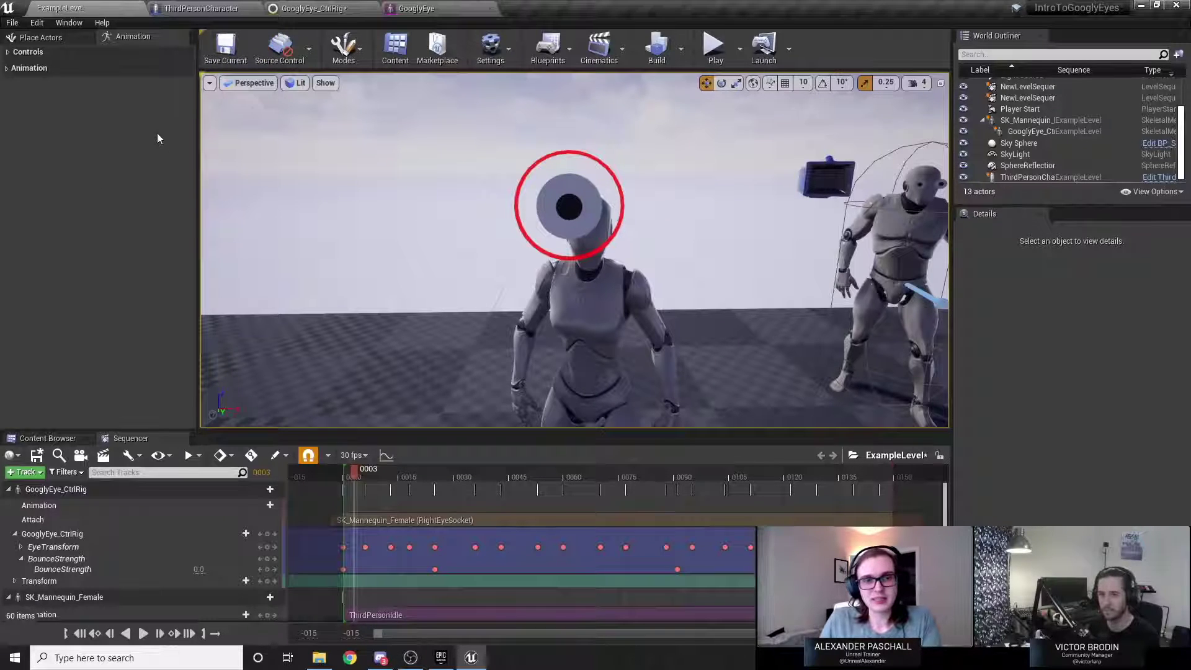
# Examine the right-eye Control Rig nodes in ThirdPersonCharacter's Construction Script and show the character's viewport.
pyautogui.click(200, 9)
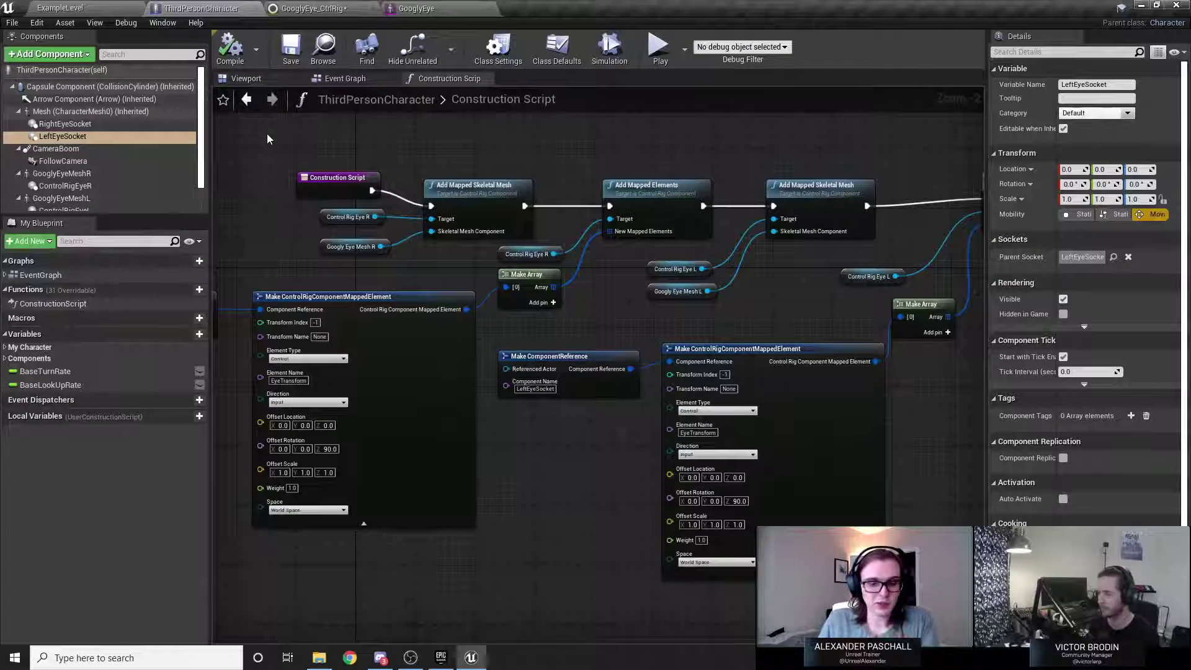
pyautogui.scroll(2, 291, 202)
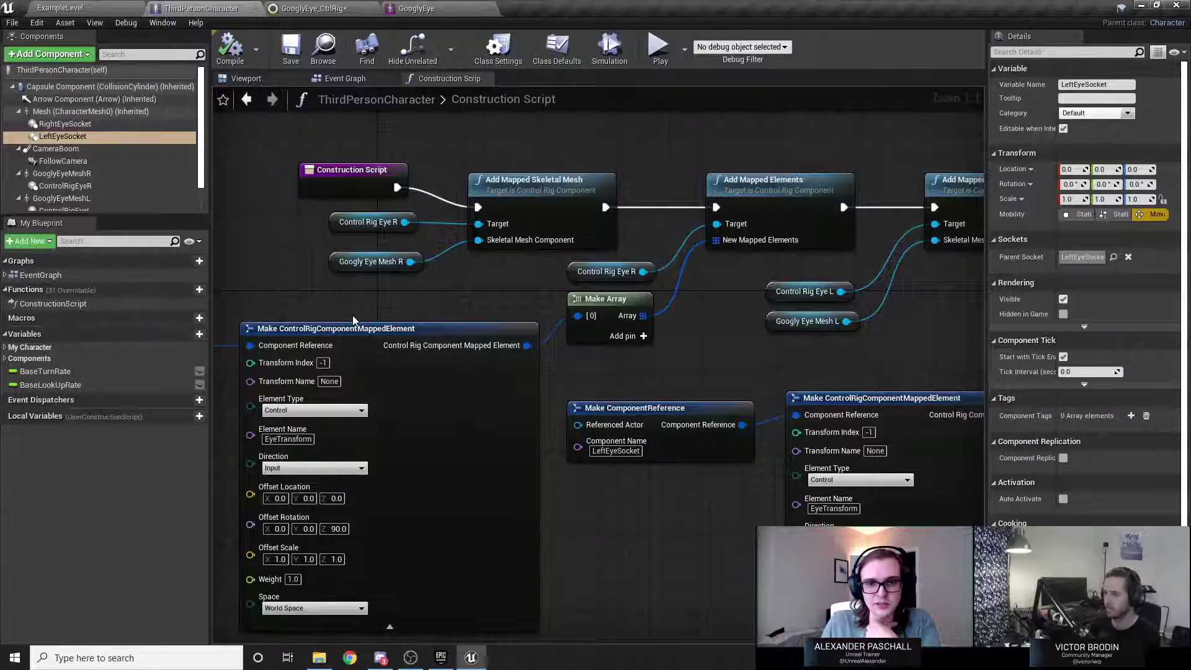
pyautogui.moveTo(372, 315); pyautogui.dragTo(672, 335, button='right')
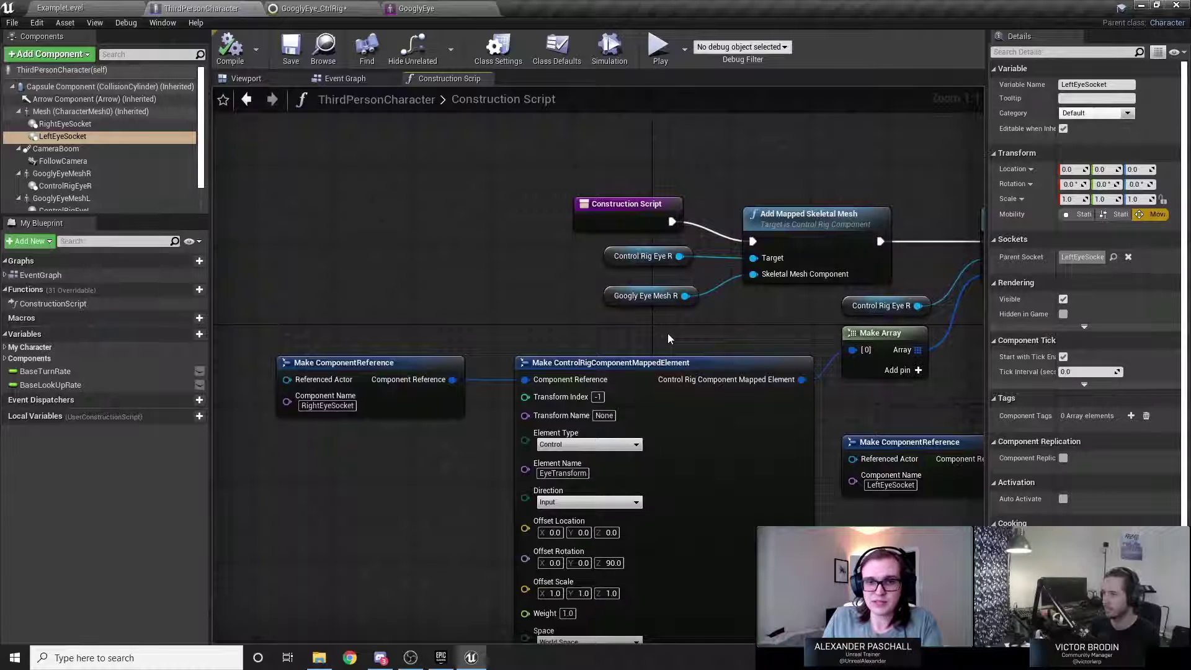
pyautogui.moveTo(765, 310); pyautogui.dragTo(634, 332, button='right')
pyautogui.moveTo(491, 347); pyautogui.dragTo(597, 270)
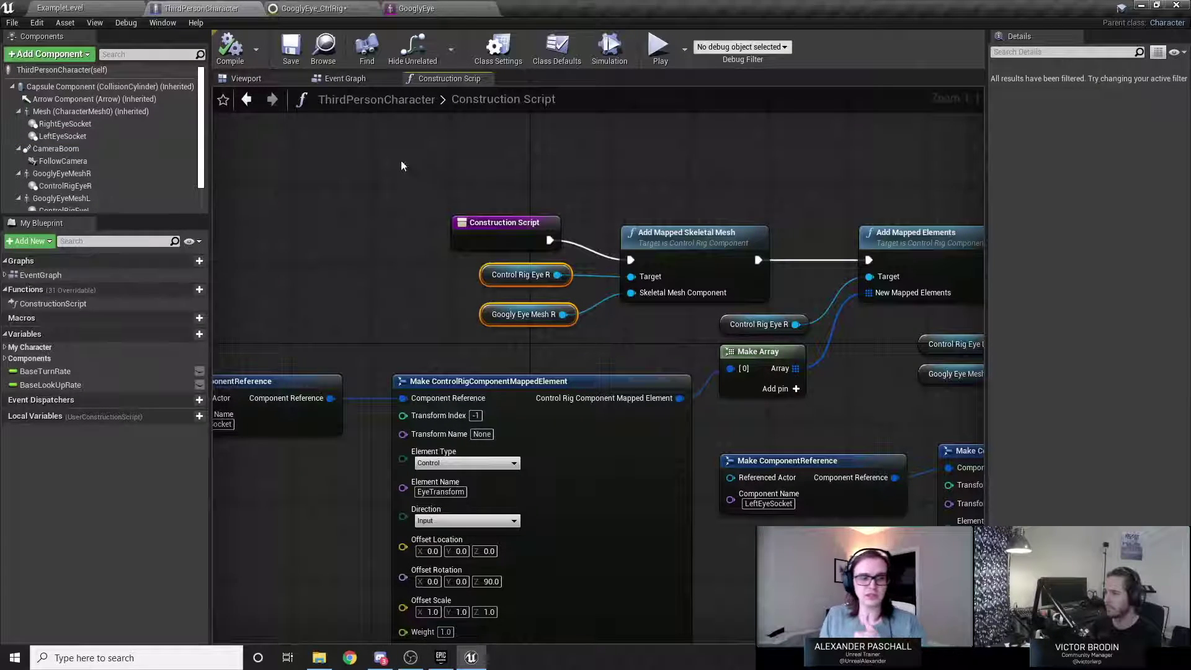
pyautogui.click(266, 79)
# Inspect the GooglyEye_CtrlRig actor and its control rig track in ExampleLevel's sequence, and return to the ThirdPersonCharacter blueprint.
pyautogui.click(60, 8)
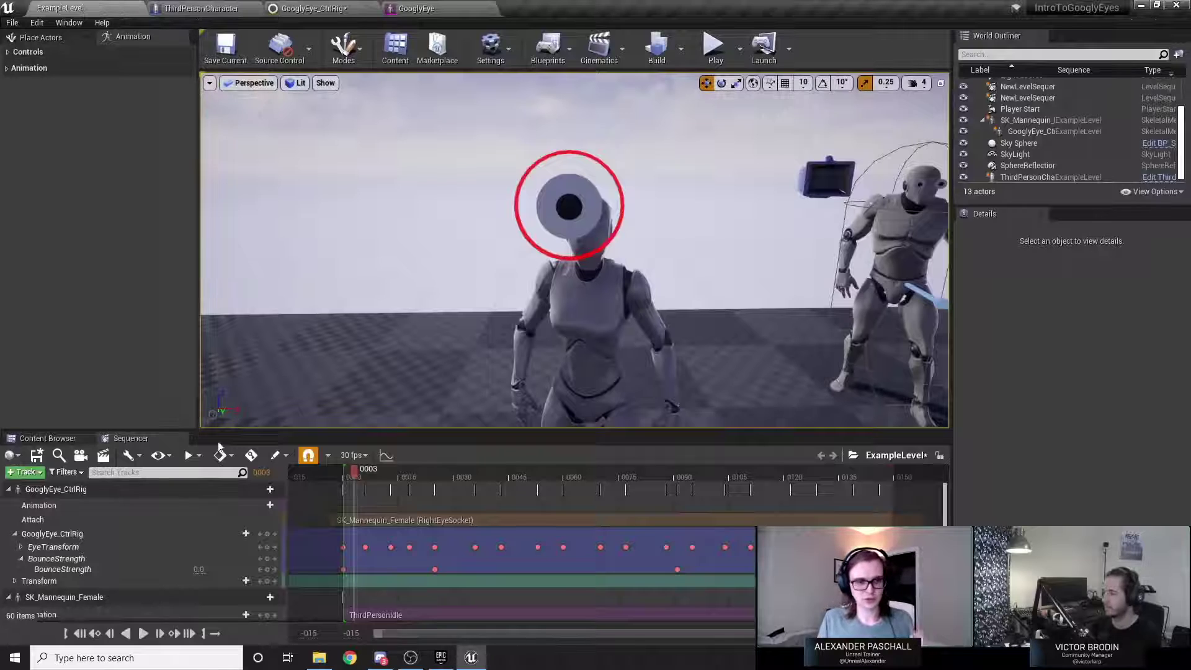
pyautogui.click(137, 487)
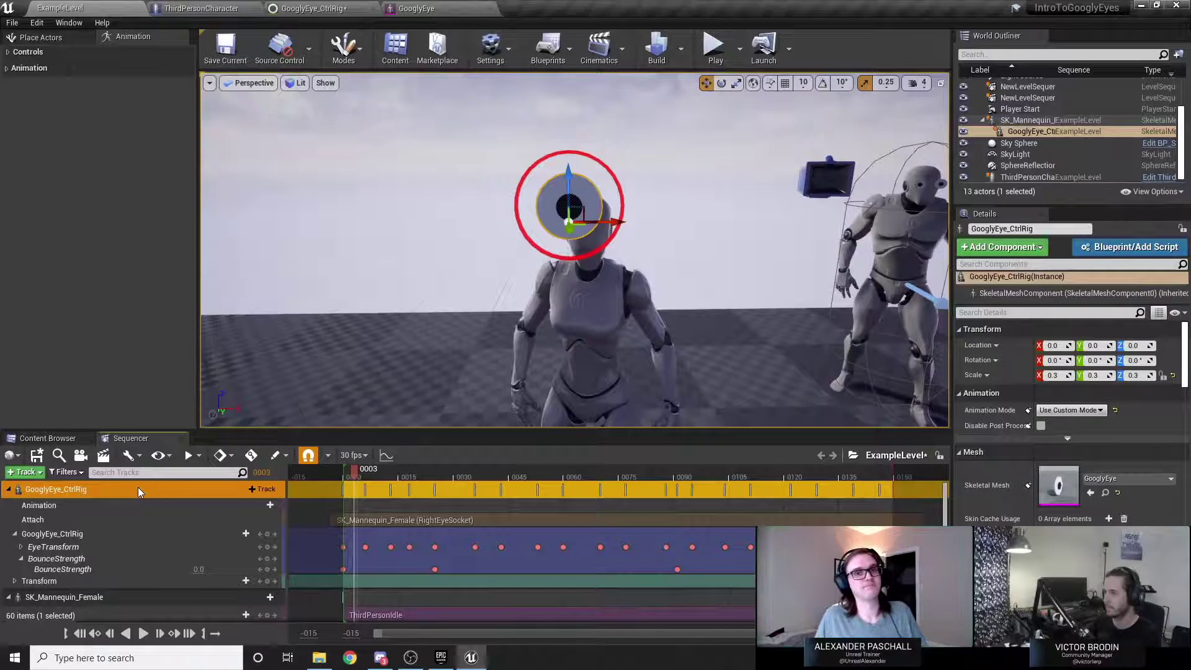
pyautogui.click(97, 532)
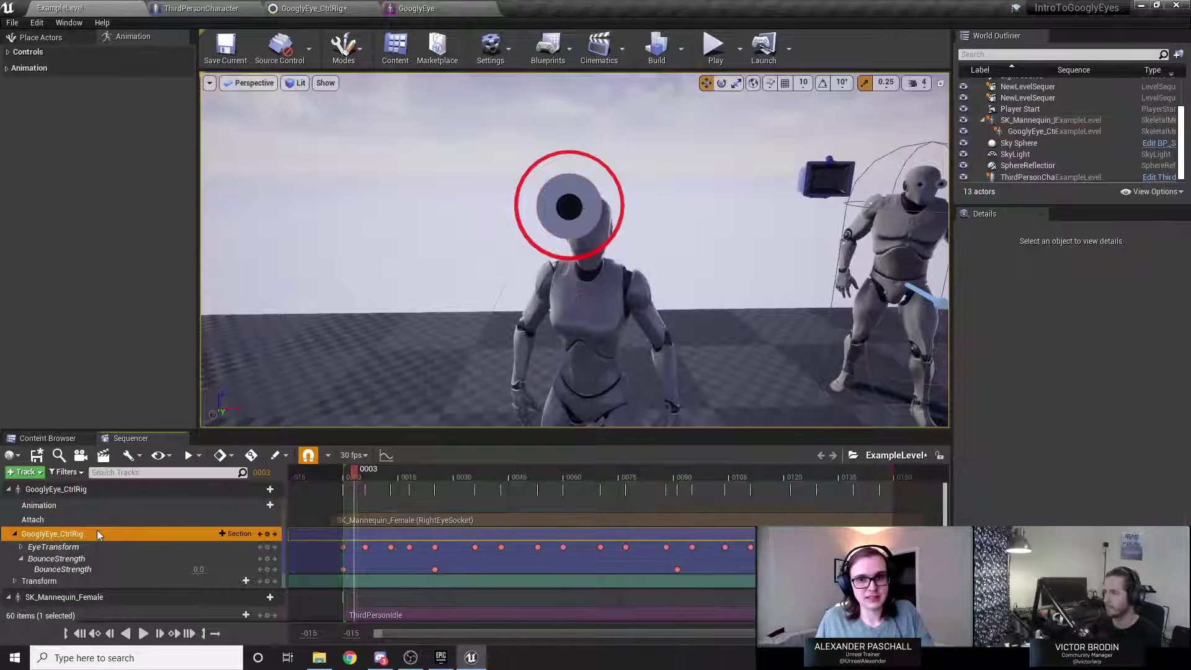
pyautogui.click(198, 8)
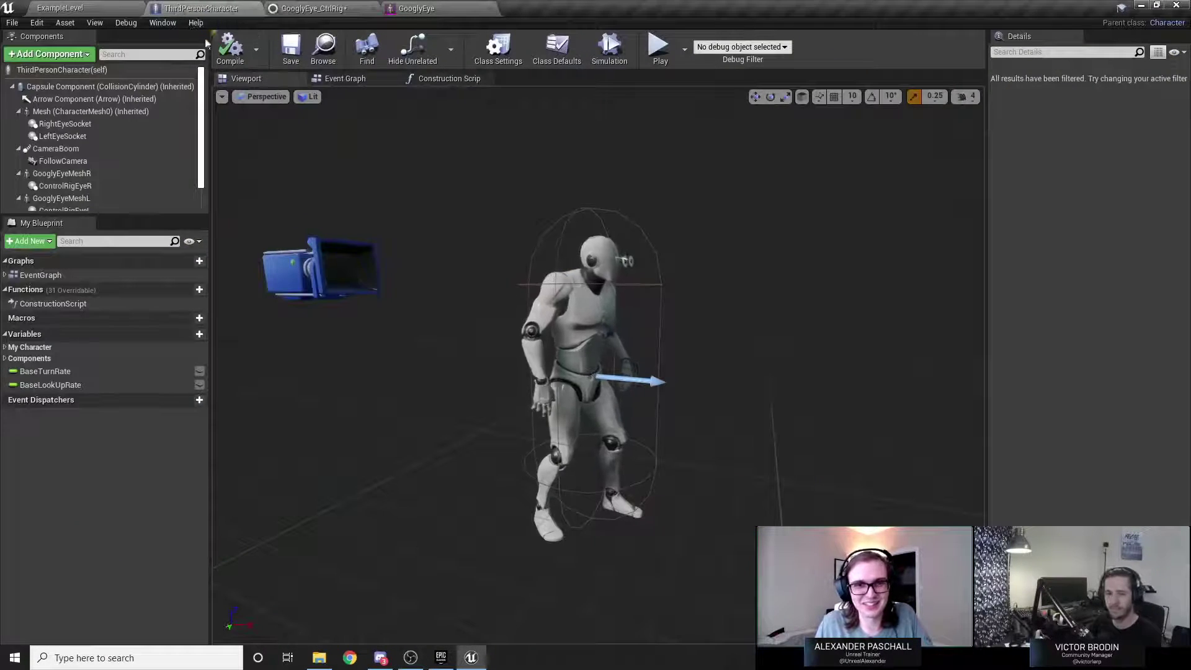
# Examine the GooglyEyeMeshR component and its ControlRigEyeR child on the ThirdPersonCharacter, with the character's head in close view.
pyautogui.press('d')
pyautogui.moveTo(500, 274)
pyautogui.mouseDown(button='right')
pyautogui.moveTo(459, 274)
pyautogui.moveTo(500, 288)
pyautogui.mouseUp(button='right')
pyautogui.press('w')
pyautogui.press('s')
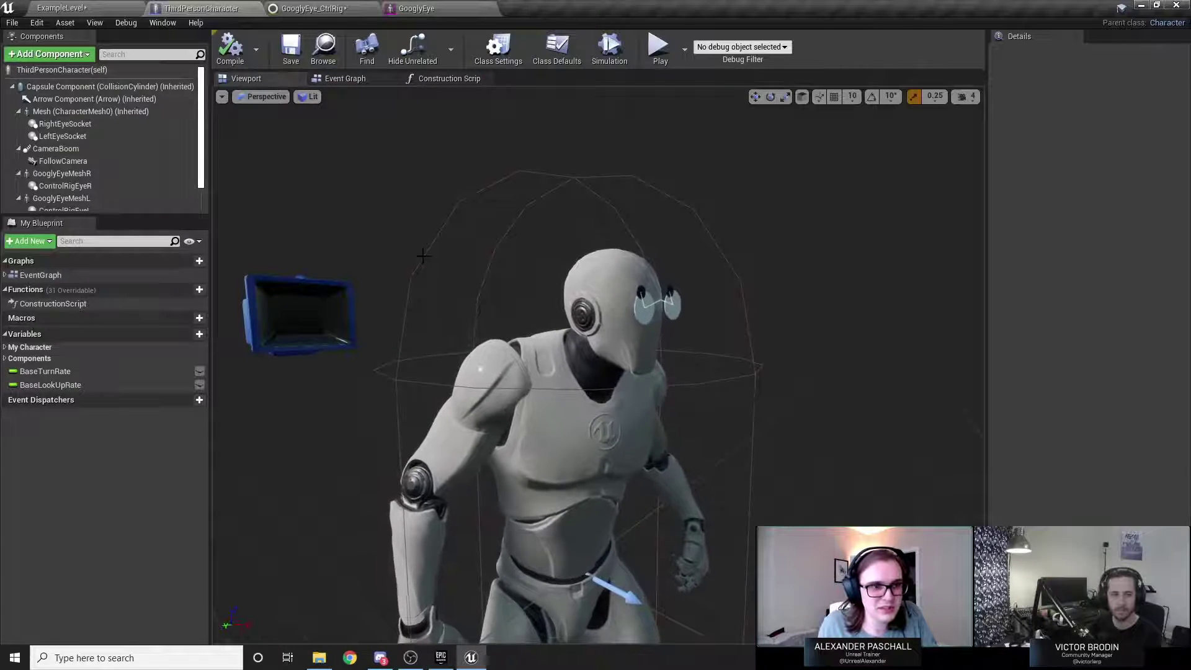
pyautogui.click(44, 176)
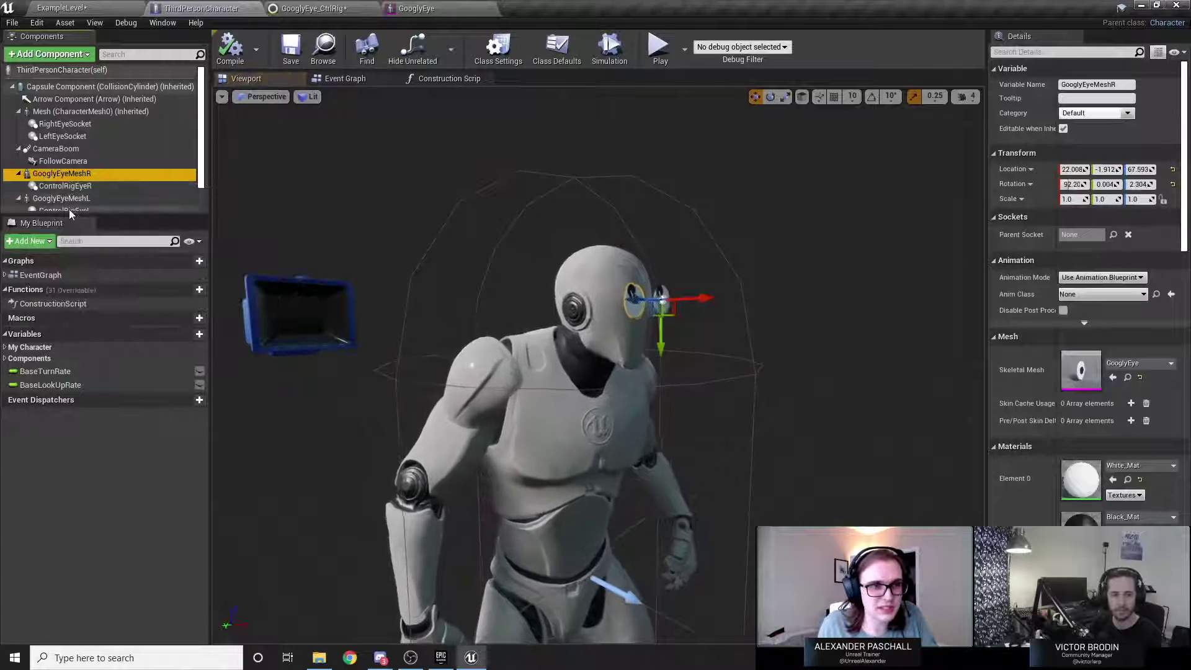
pyautogui.click(69, 199)
pyautogui.click(73, 186)
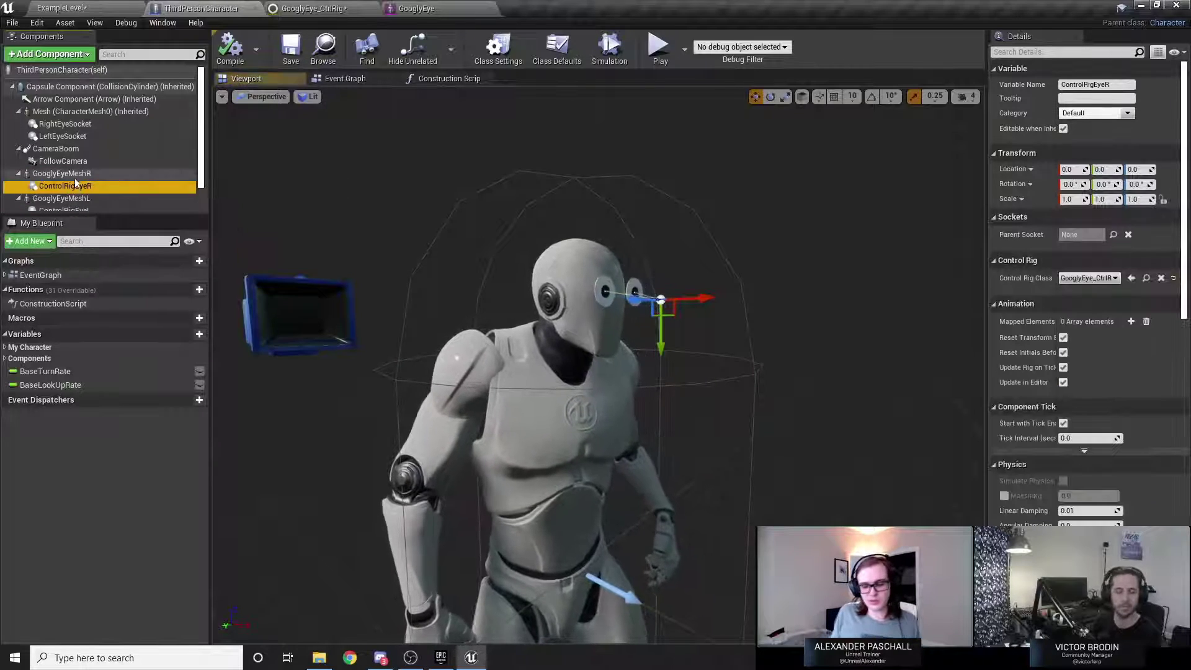
pyautogui.click(75, 176)
pyautogui.click(77, 186)
pyautogui.click(80, 177)
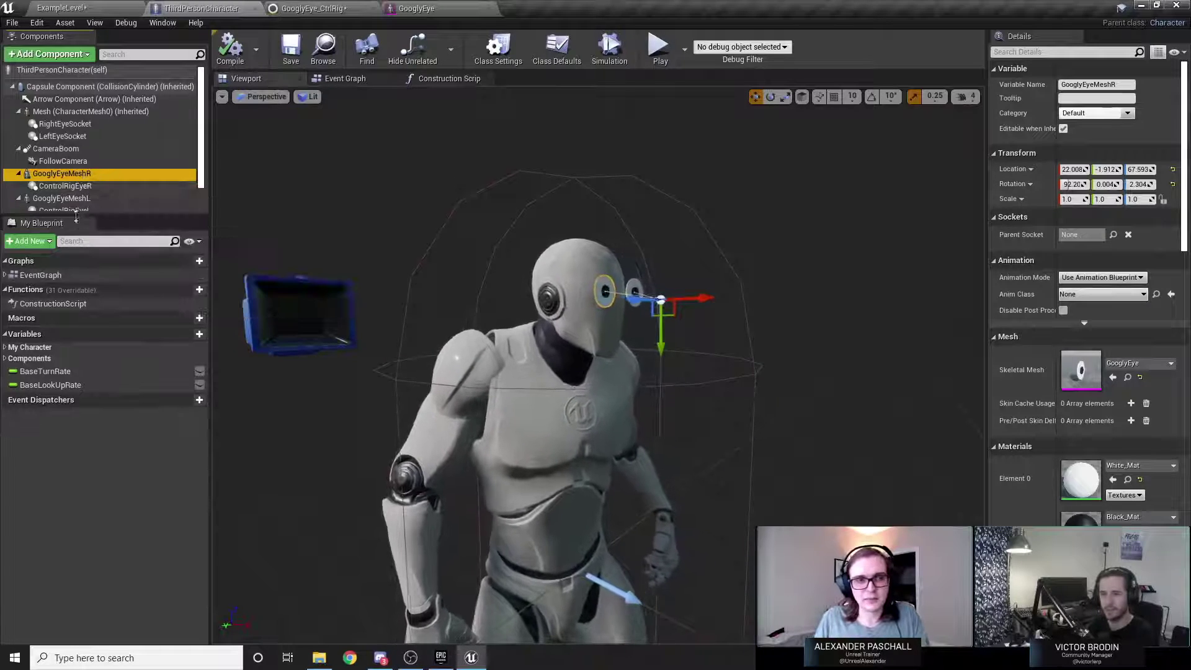
pyautogui.click(82, 186)
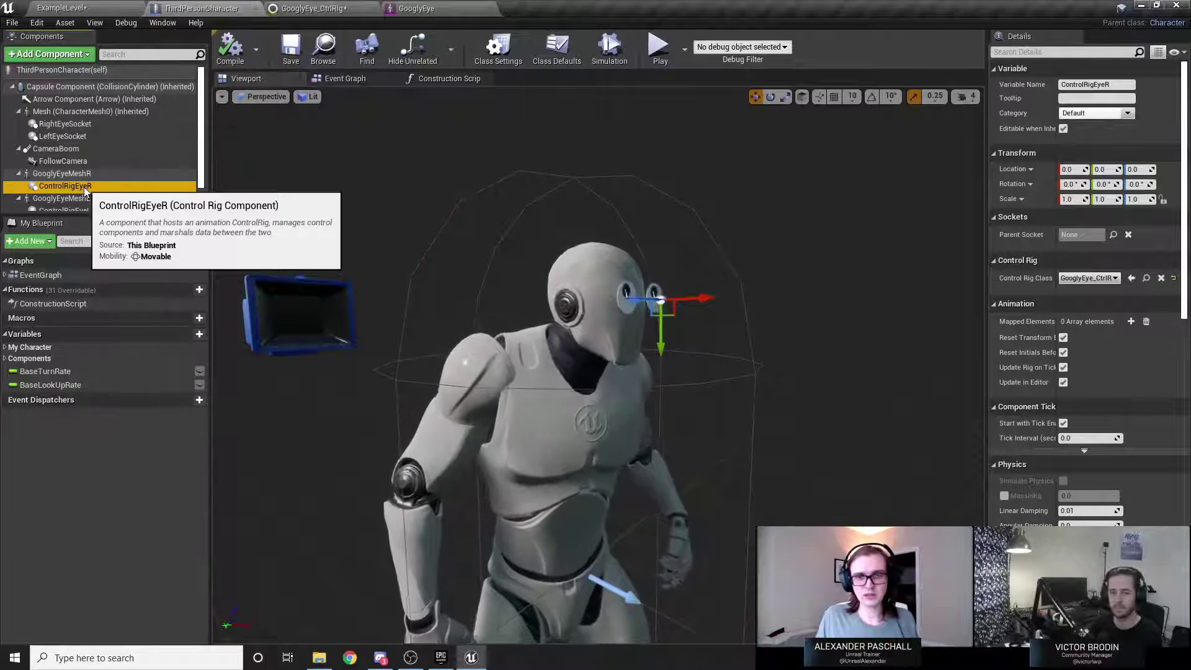
# Examine how the EyeTransform control drives the Root bone in the Origin Transform group of GooglyEye_CtrlRig's rig graph.
pyautogui.click(313, 8)
pyautogui.scroll(3, 626, 360)
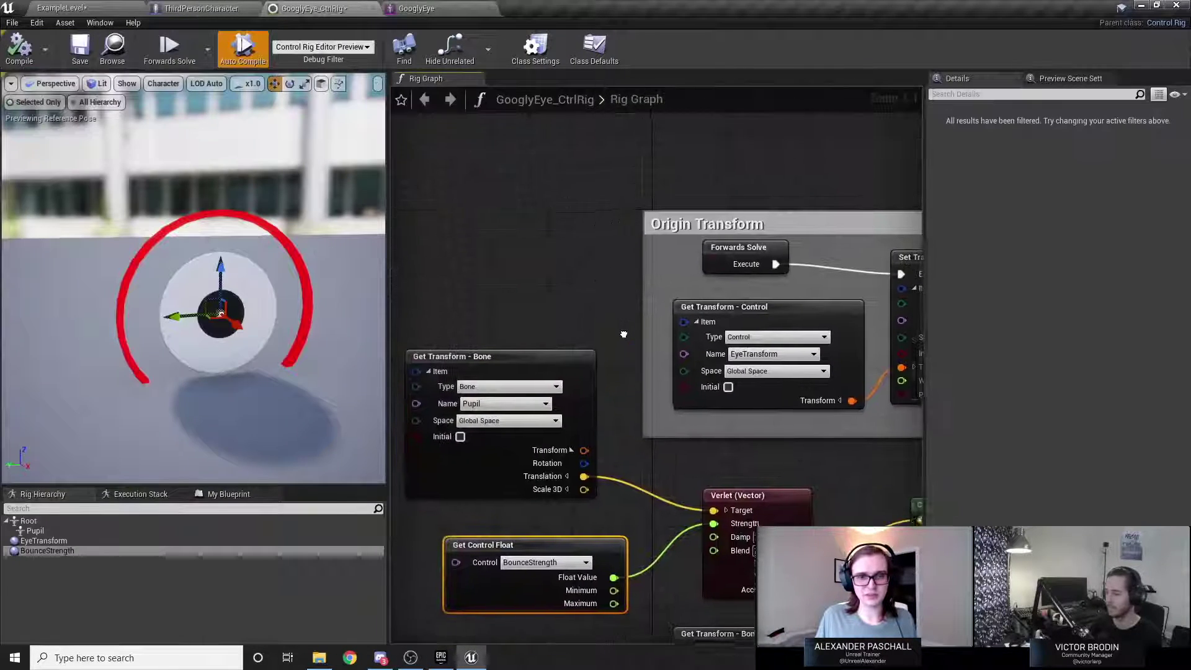
pyautogui.moveTo(626, 360); pyautogui.dragTo(497, 277, button='right')
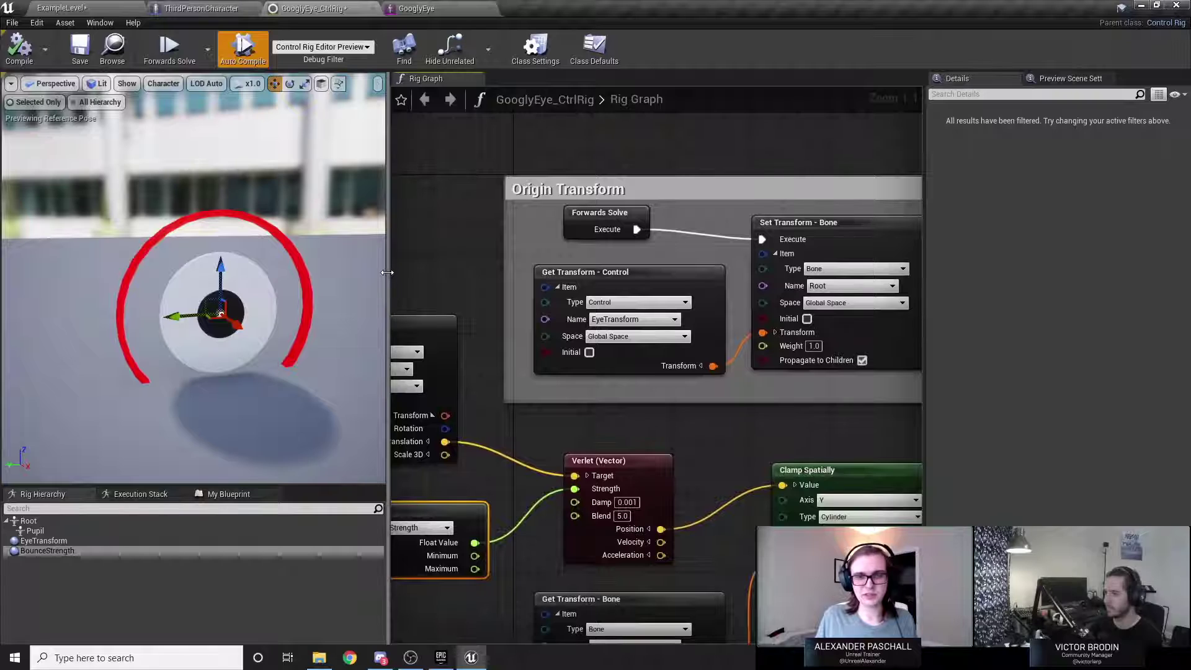
pyautogui.moveTo(390, 272); pyautogui.dragTo(260, 277)
pyautogui.scroll(-2, 346, 262)
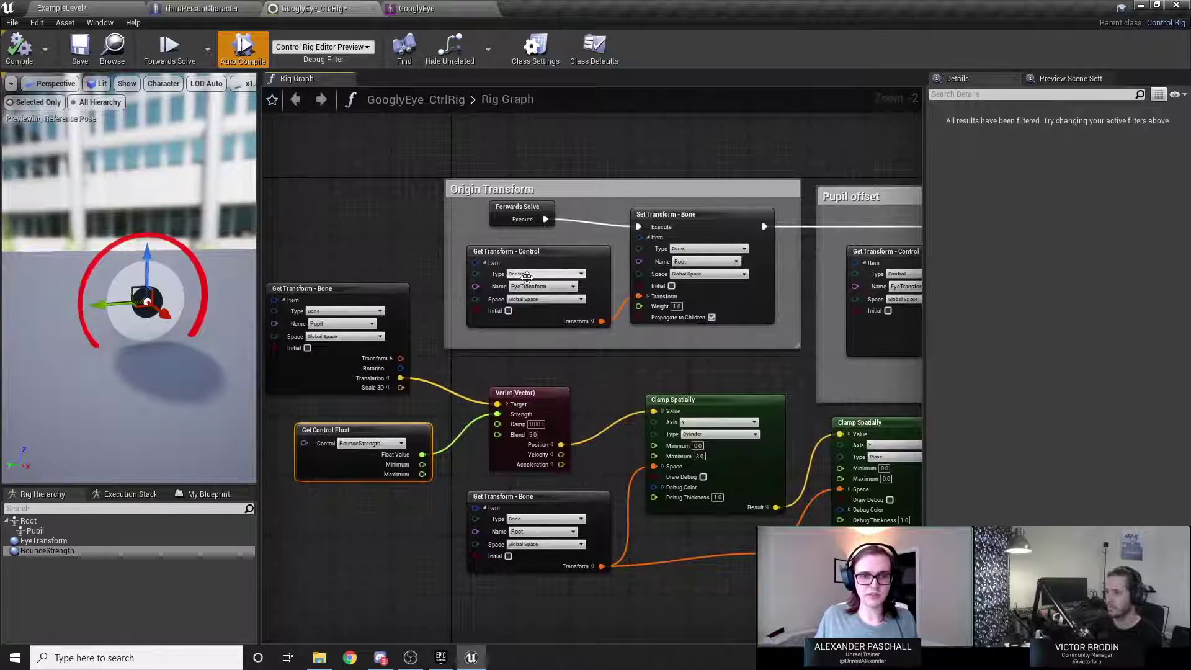
pyautogui.scroll(5, 549, 283)
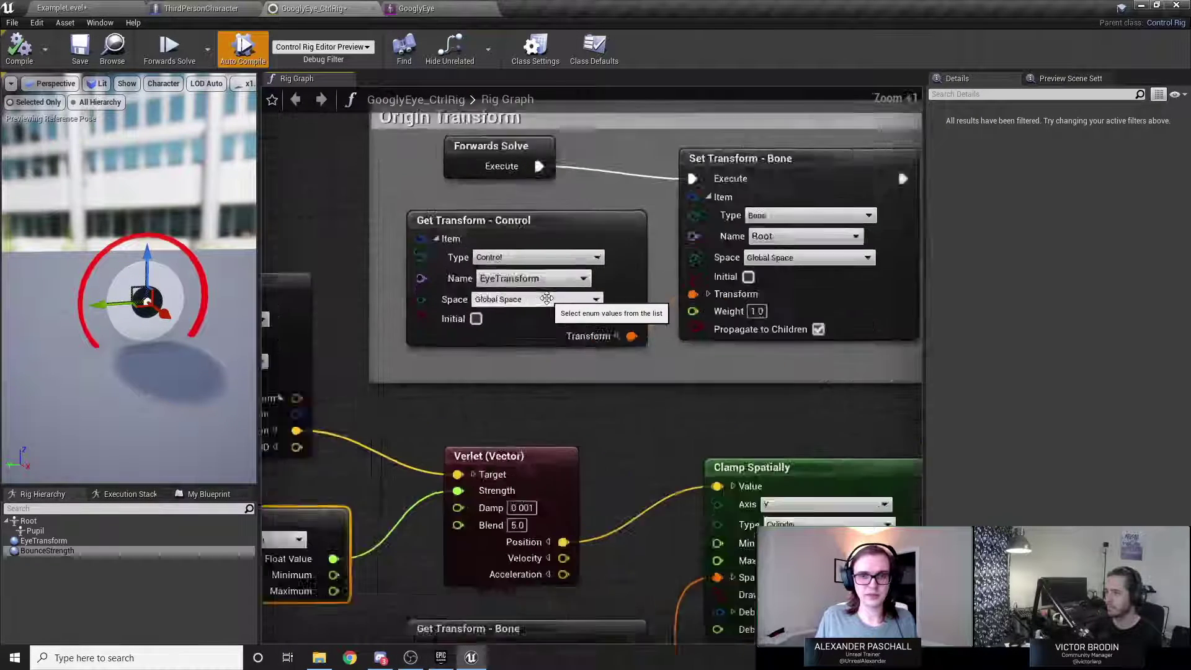
pyautogui.click(495, 265)
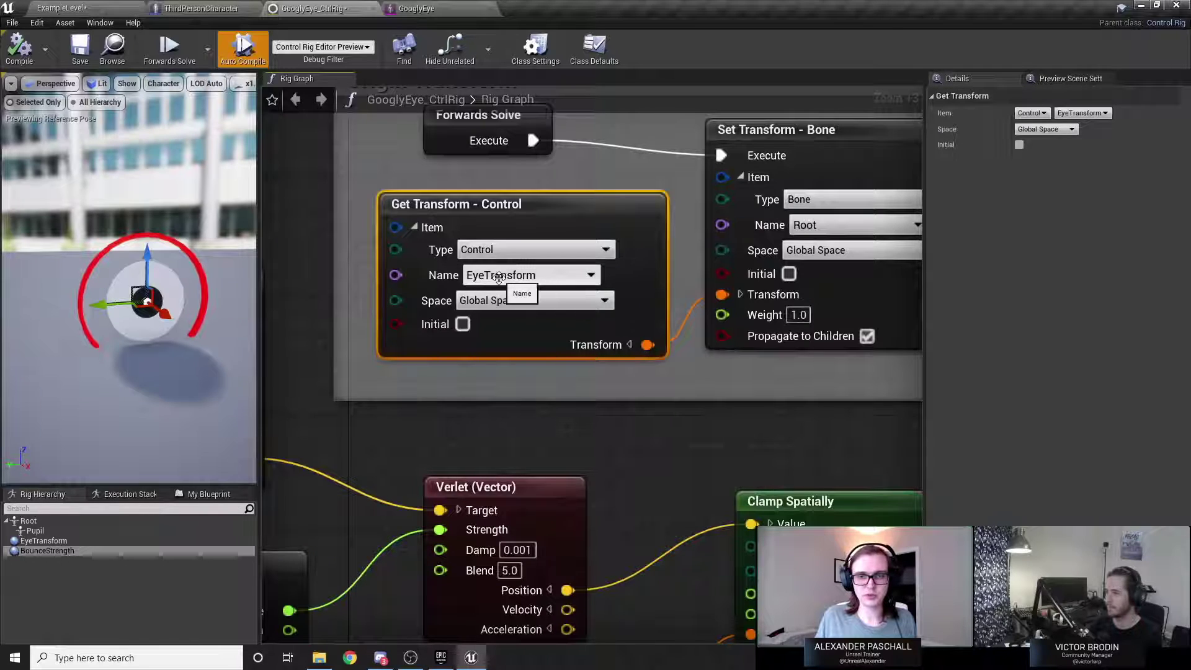
pyautogui.moveTo(676, 282); pyautogui.dragTo(466, 329, button='right')
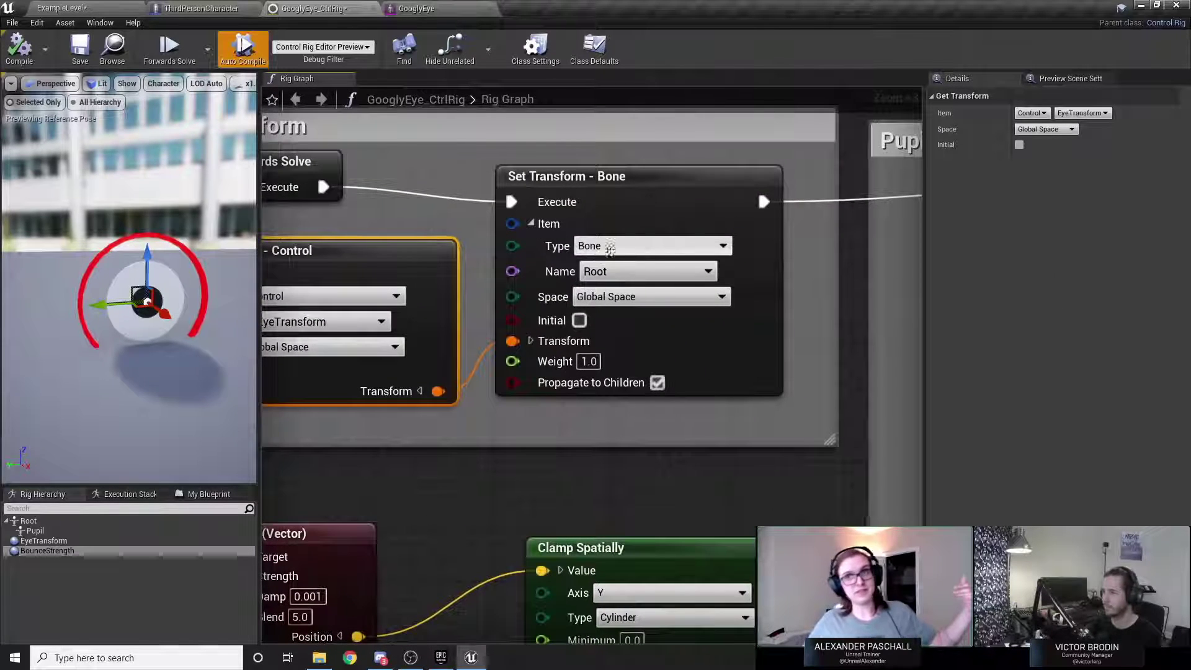
pyautogui.scroll(-3, 673, 375)
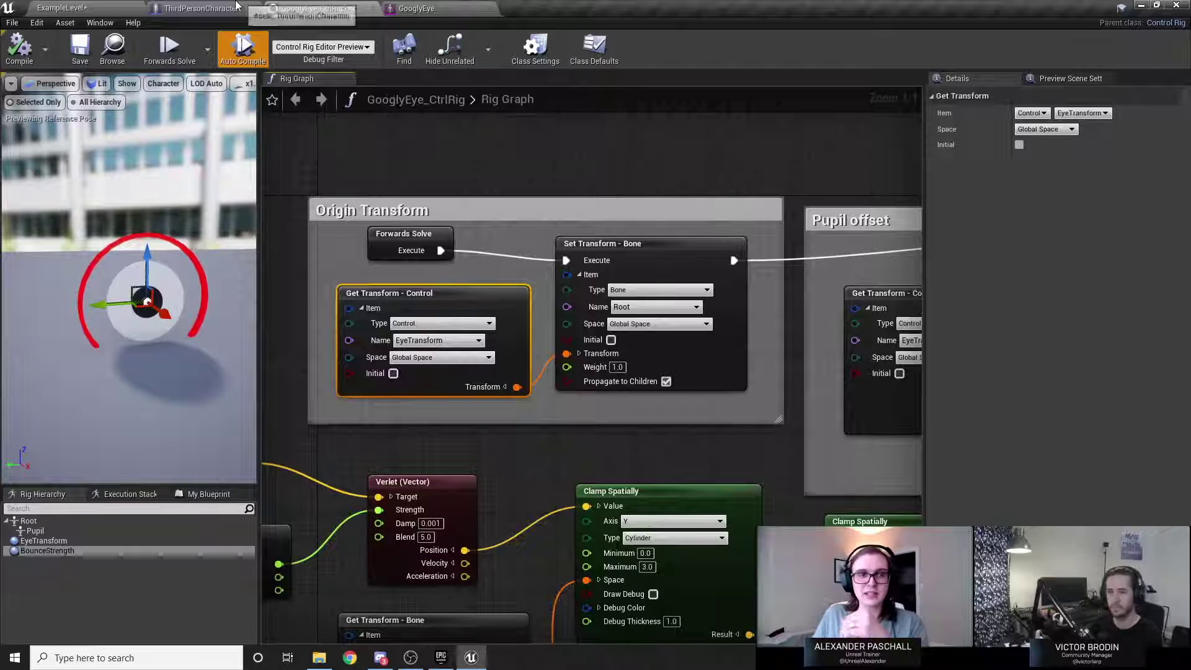
# Review ControlRigEyeR in ThirdPersonCharacter against the Origin Transform nodes in GooglyEye_CtrlRig, and return to the character blueprint.
pyautogui.click(176, 13)
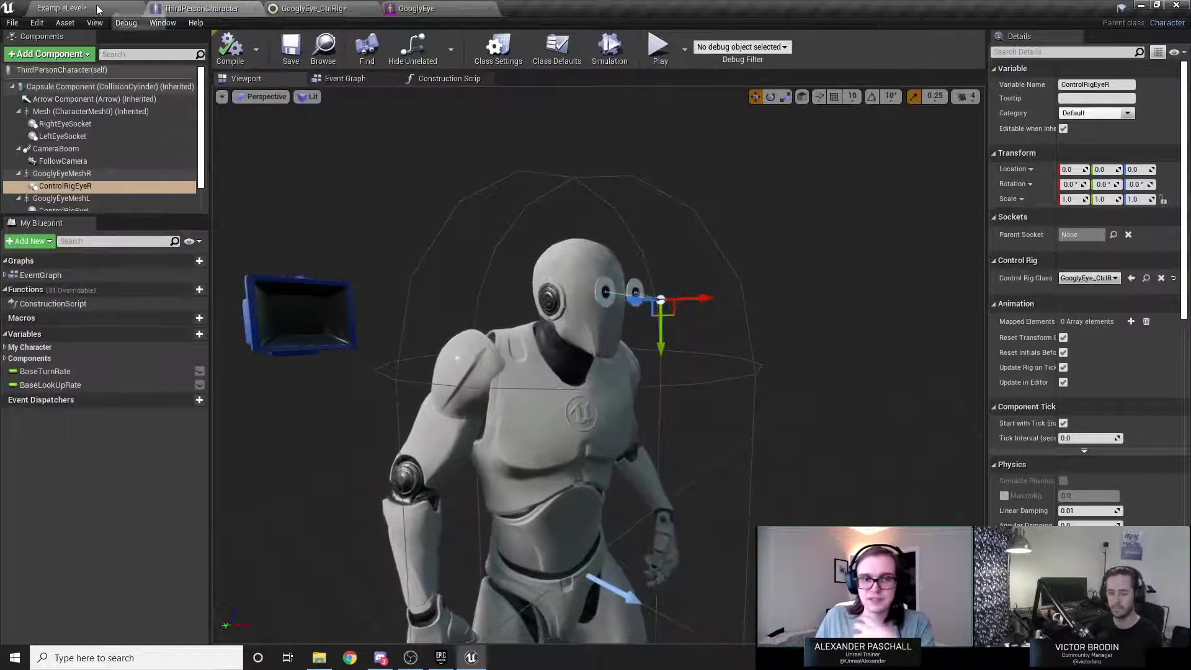
pyautogui.click(97, 175)
pyautogui.click(101, 183)
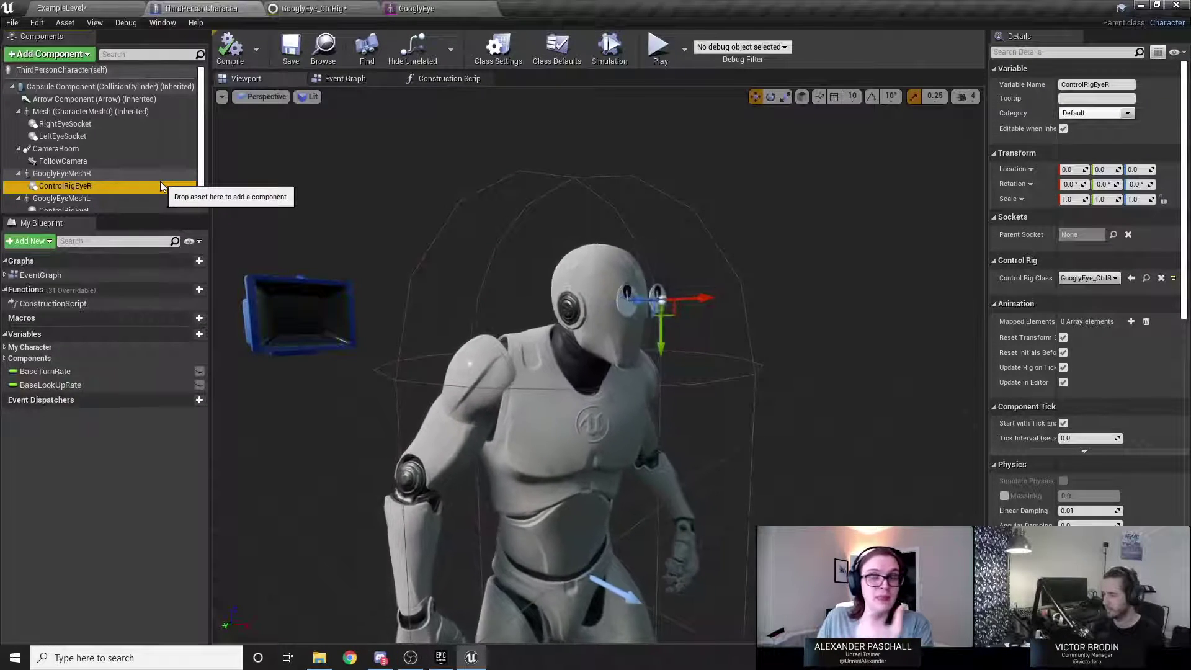
pyautogui.click(305, 13)
pyautogui.click(79, 46)
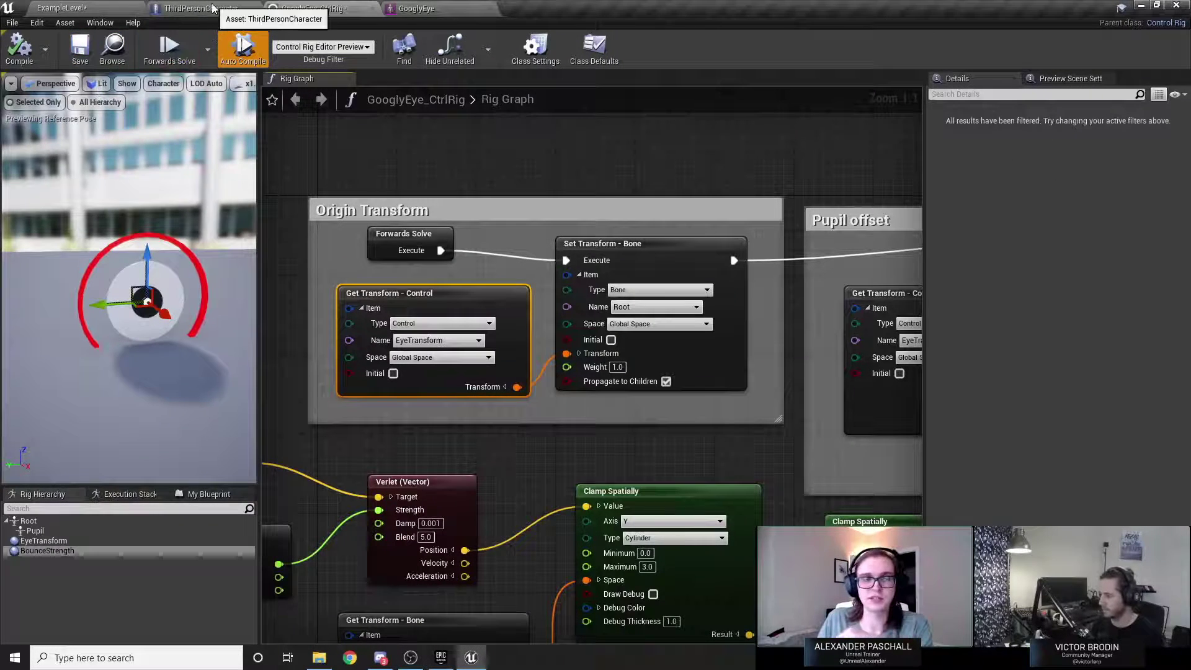
pyautogui.click(395, 124)
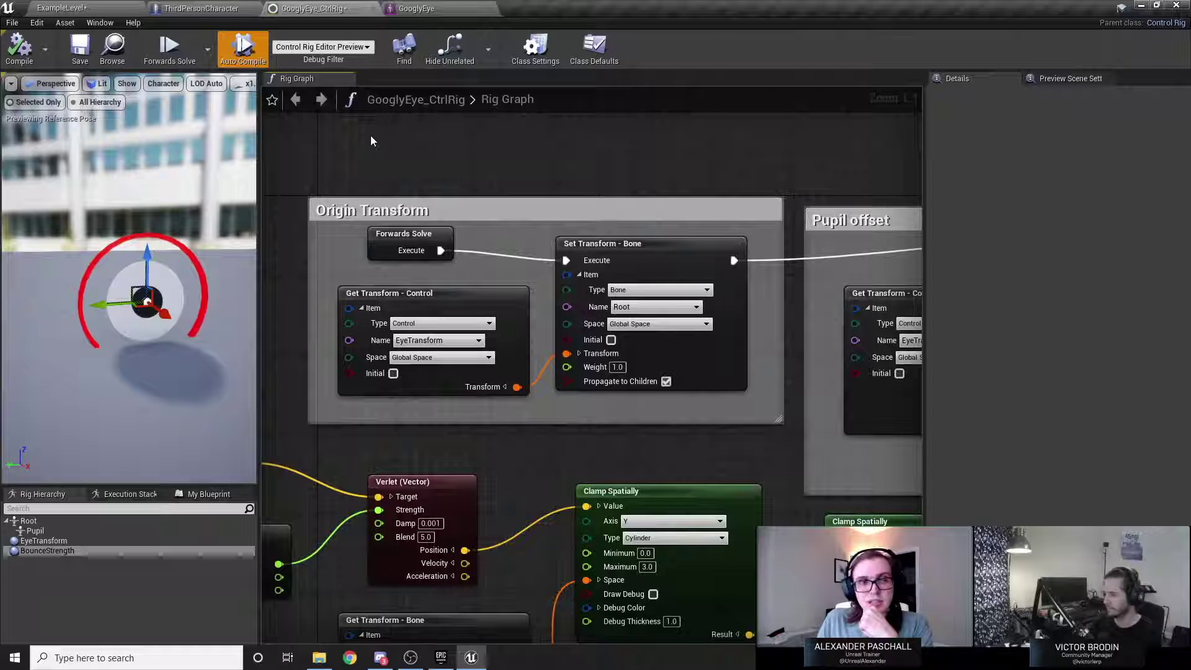
pyautogui.click(202, 8)
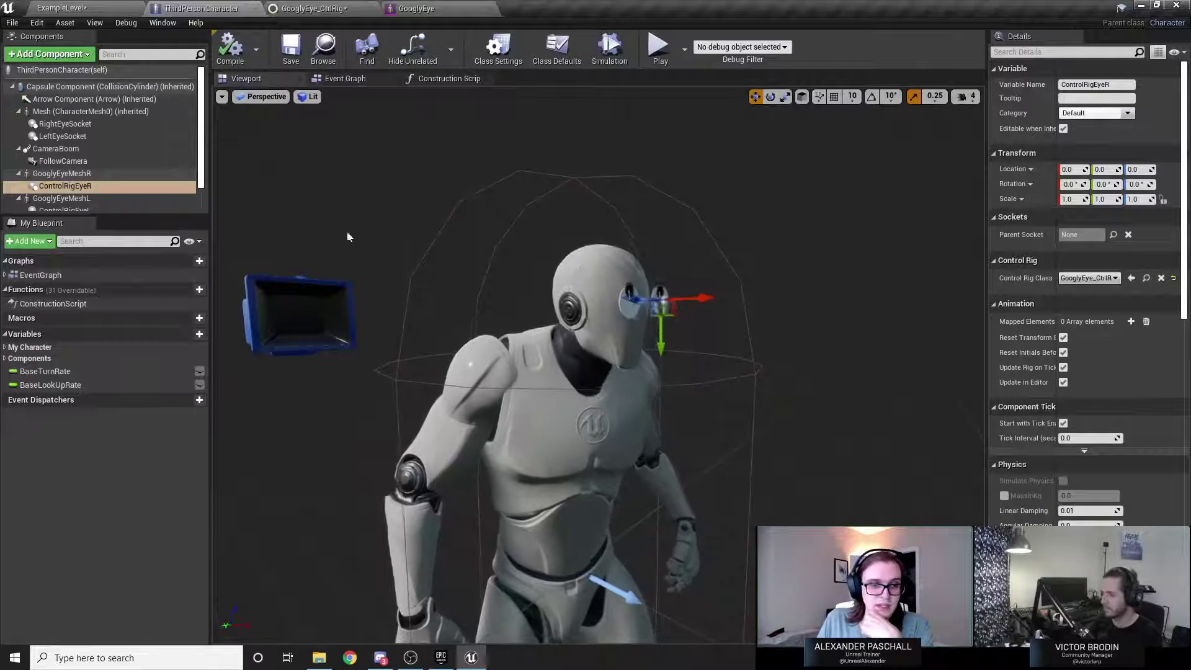
# Place the GooglyEye skeletal mesh from the Eyes folder into ExampleLevel, beside the female mannequin.
pyautogui.click(62, 8)
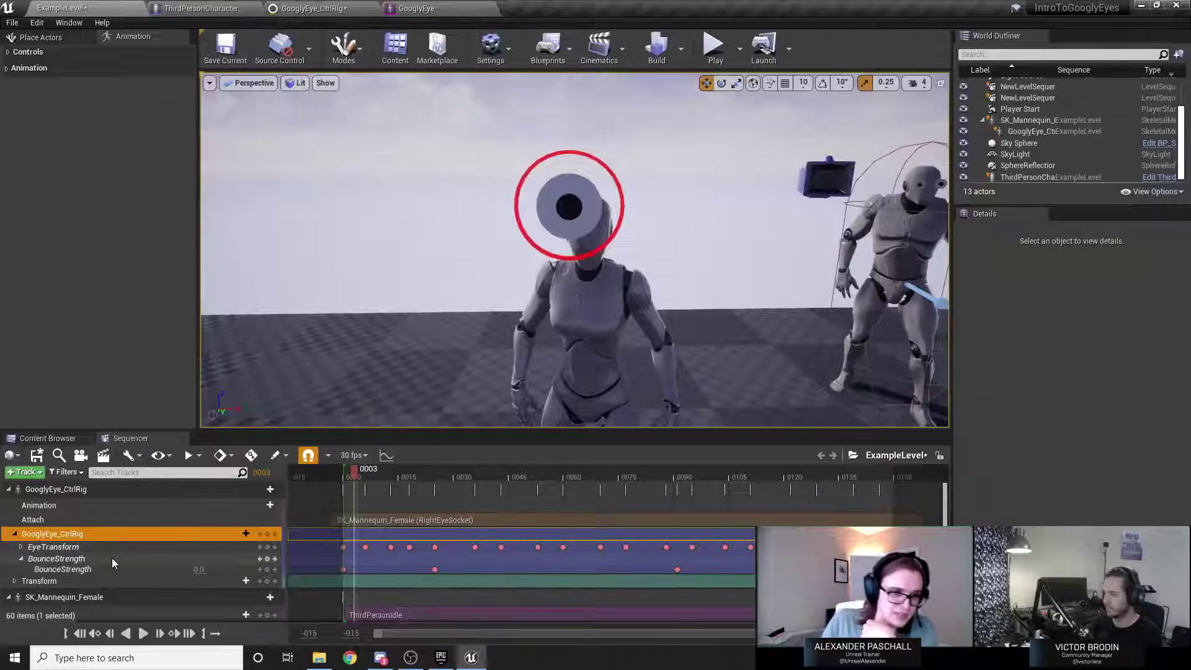
pyautogui.click(56, 439)
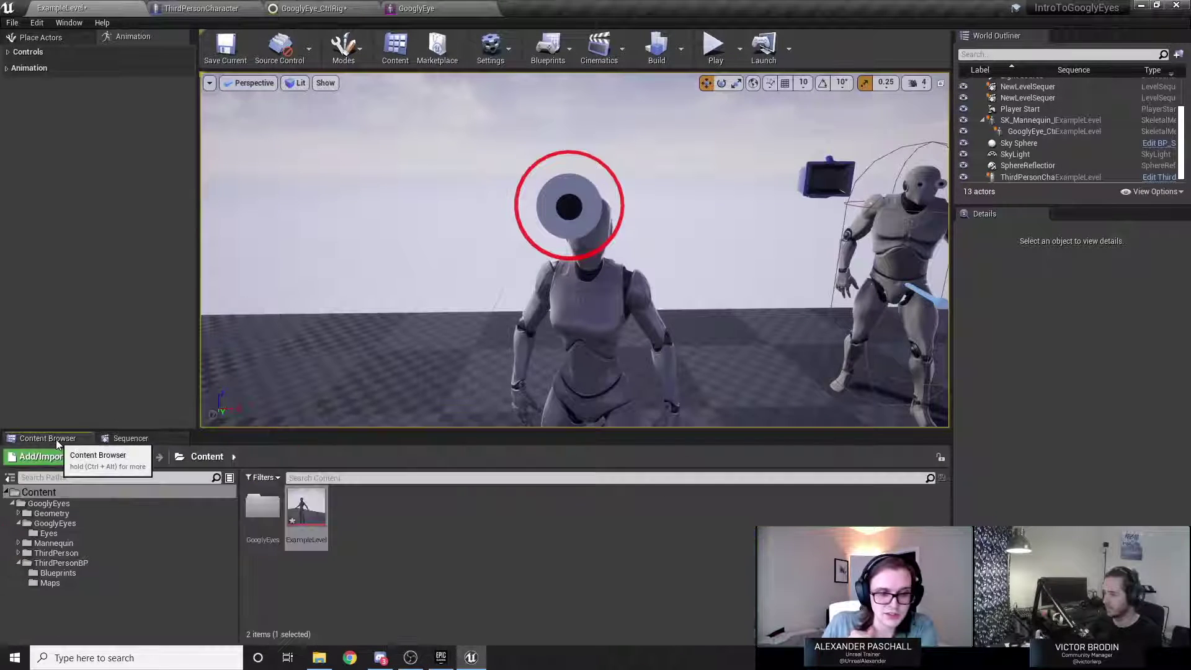
pyautogui.click(104, 523)
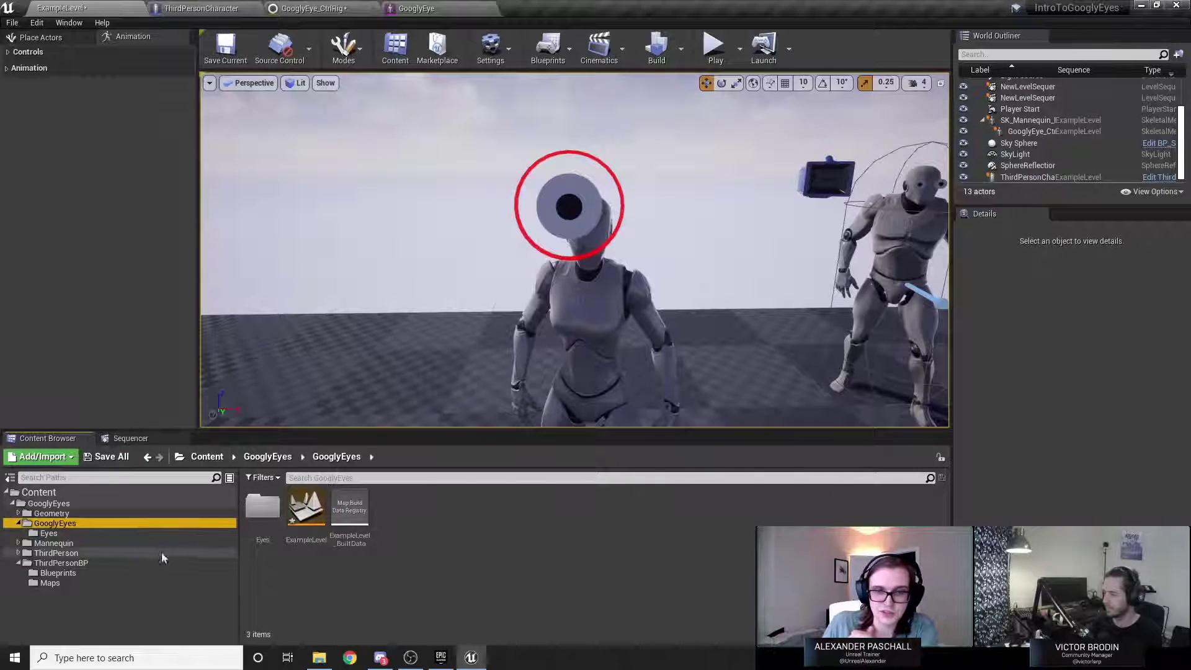
pyautogui.click(144, 534)
pyautogui.moveTo(306, 506); pyautogui.dragTo(368, 384)
pyautogui.moveTo(367, 385)
pyautogui.mouseDown(button='right')
pyautogui.moveTo(339, 375)
pyautogui.moveTo(372, 366)
pyautogui.mouseUp(button='right')
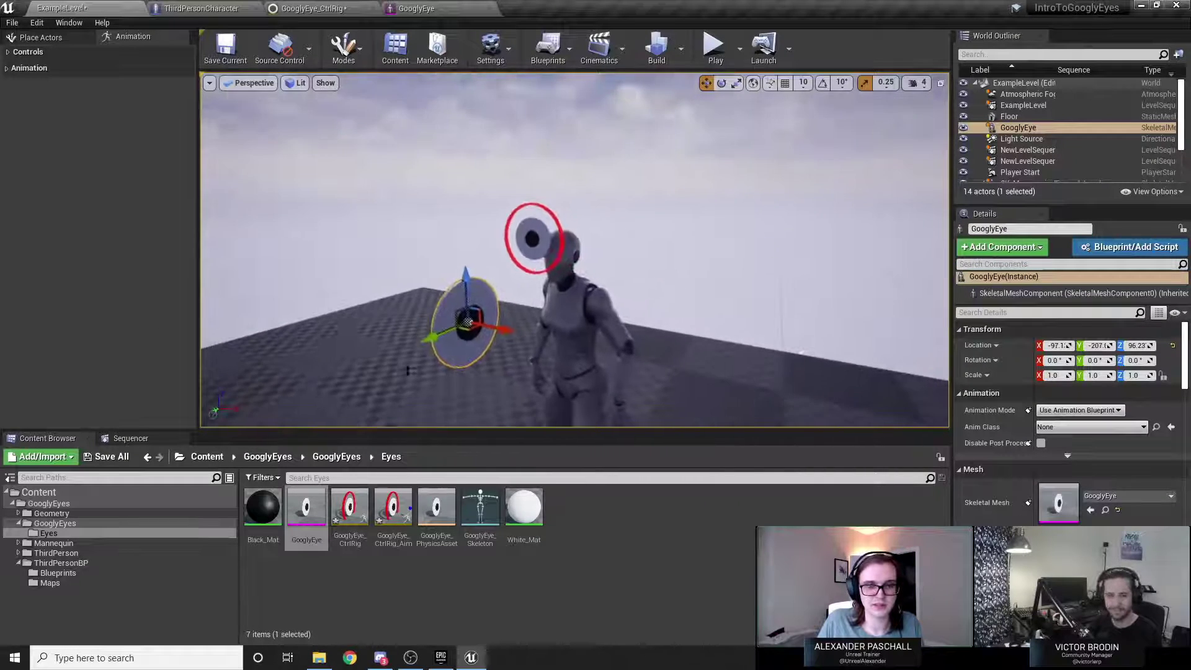
# Rotate the placed GooglyEye about 69° around Z and raise it to a Z location of about 164.
pyautogui.press('e')
pyautogui.moveTo(457, 346); pyautogui.dragTo(410, 357)
pyautogui.press('w')
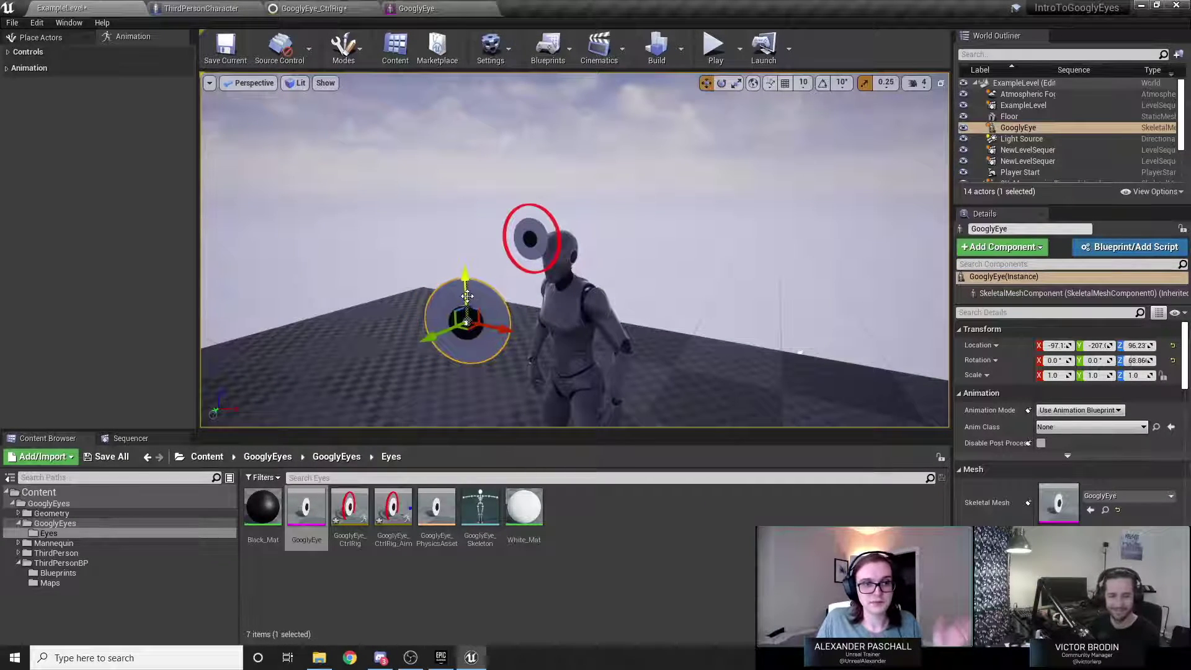
pyautogui.moveTo(466, 284); pyautogui.dragTo(461, 179)
pyautogui.moveTo(491, 245)
pyautogui.mouseDown(button='right')
pyautogui.moveTo(527, 247)
pyautogui.moveTo(475, 248)
pyautogui.mouseUp(button='right')
# Collapse the GooglyEye_CtrlRig and SK_Mannequin_Female tracks in the sequence, and rename the placed GooglyEye actor Jeff.
pyautogui.click(143, 438)
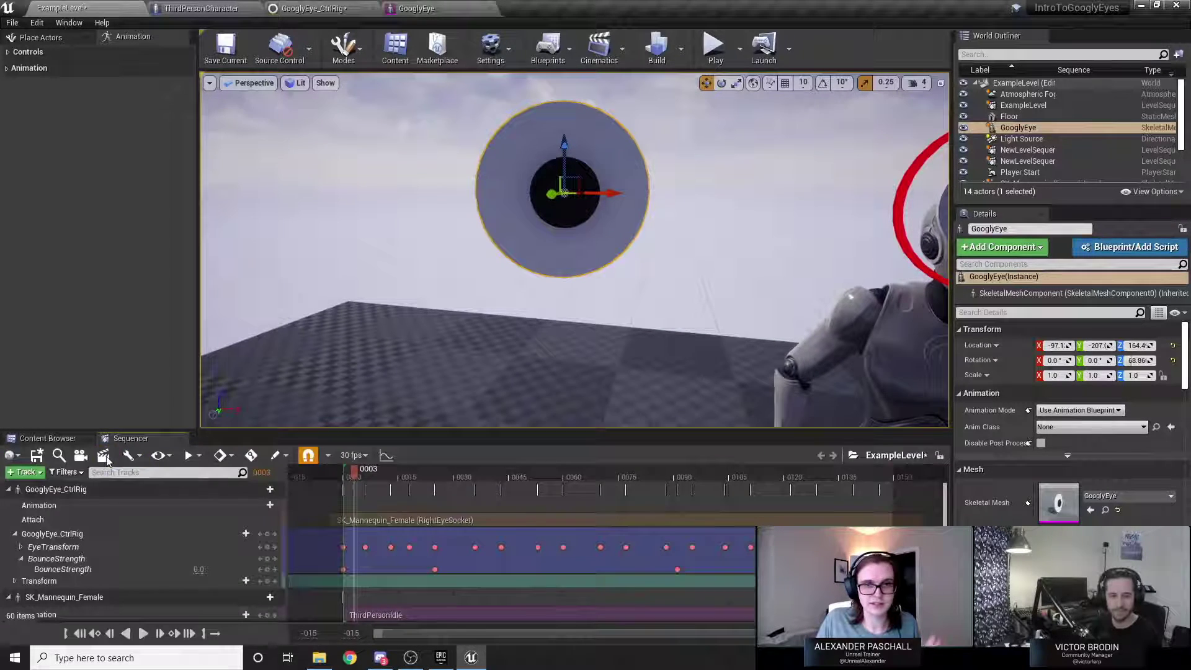
pyautogui.click(12, 491)
pyautogui.click(9, 507)
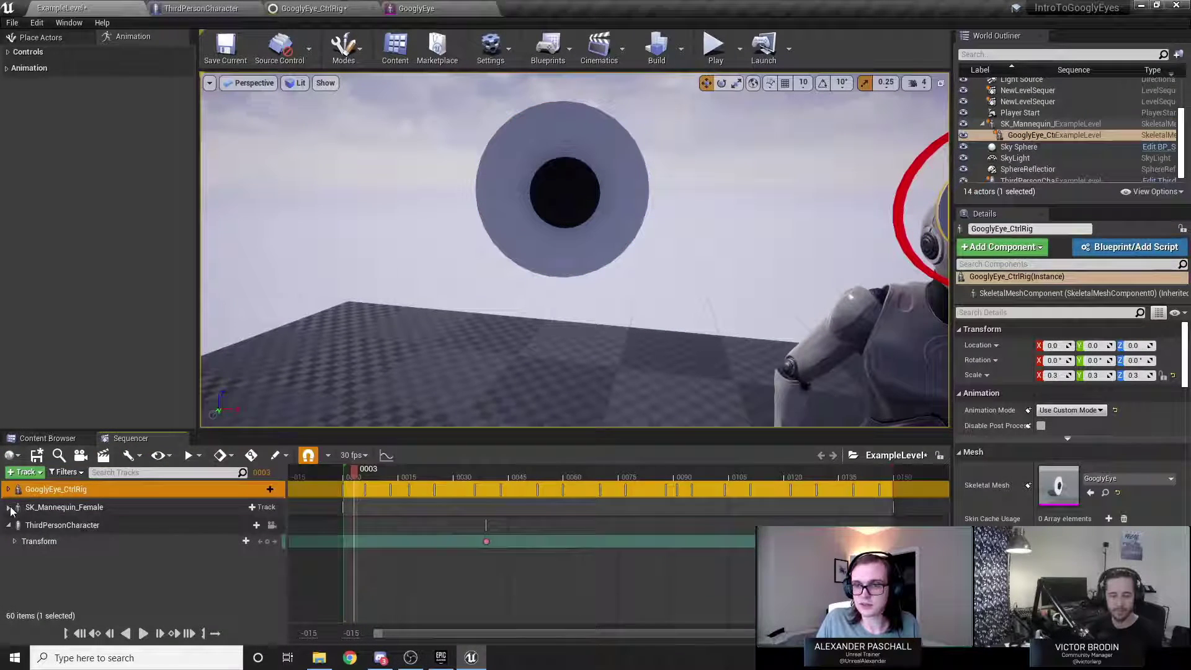
pyautogui.click(464, 238)
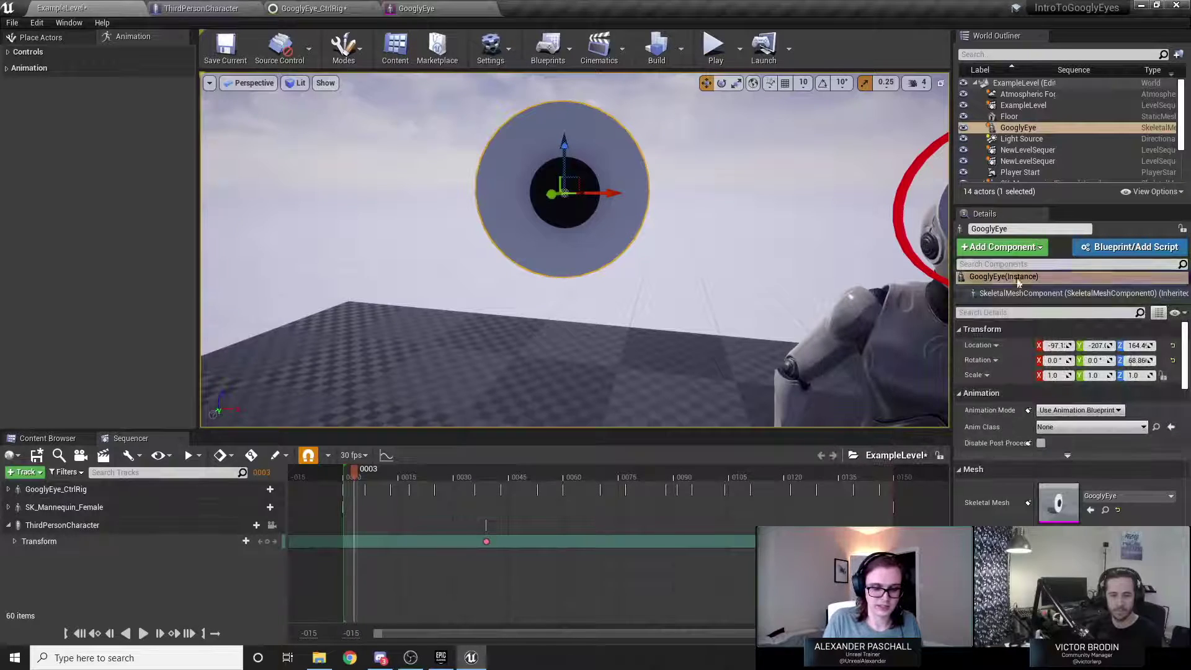
pyautogui.click(1008, 229)
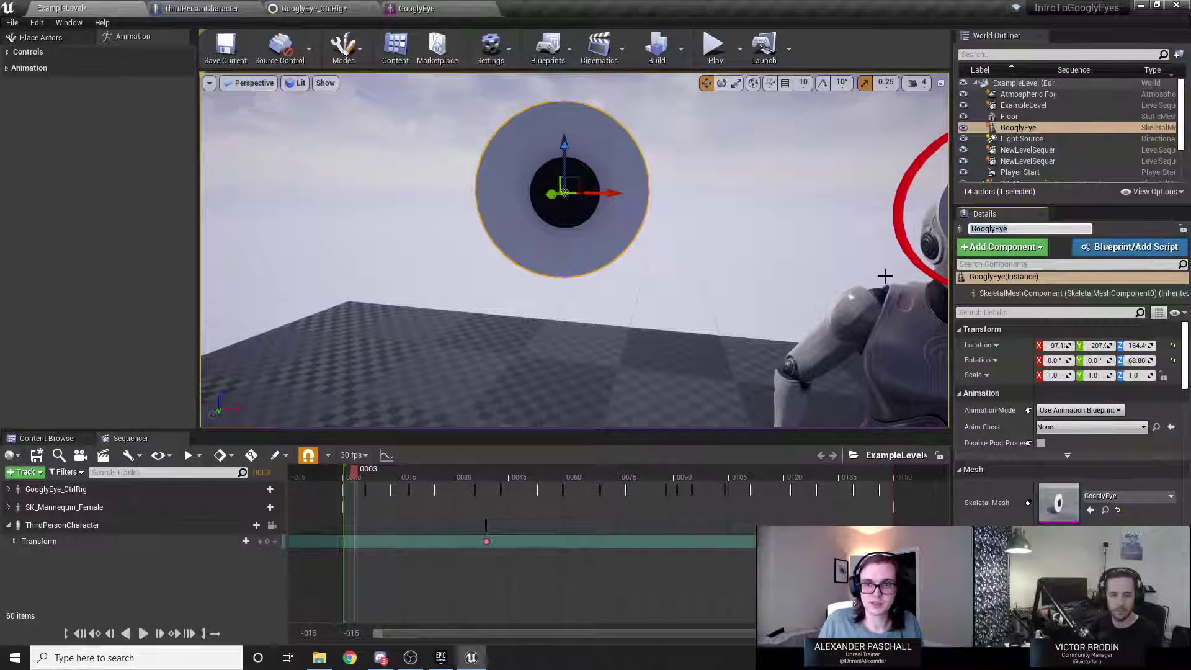
pyautogui.write('Jeff')
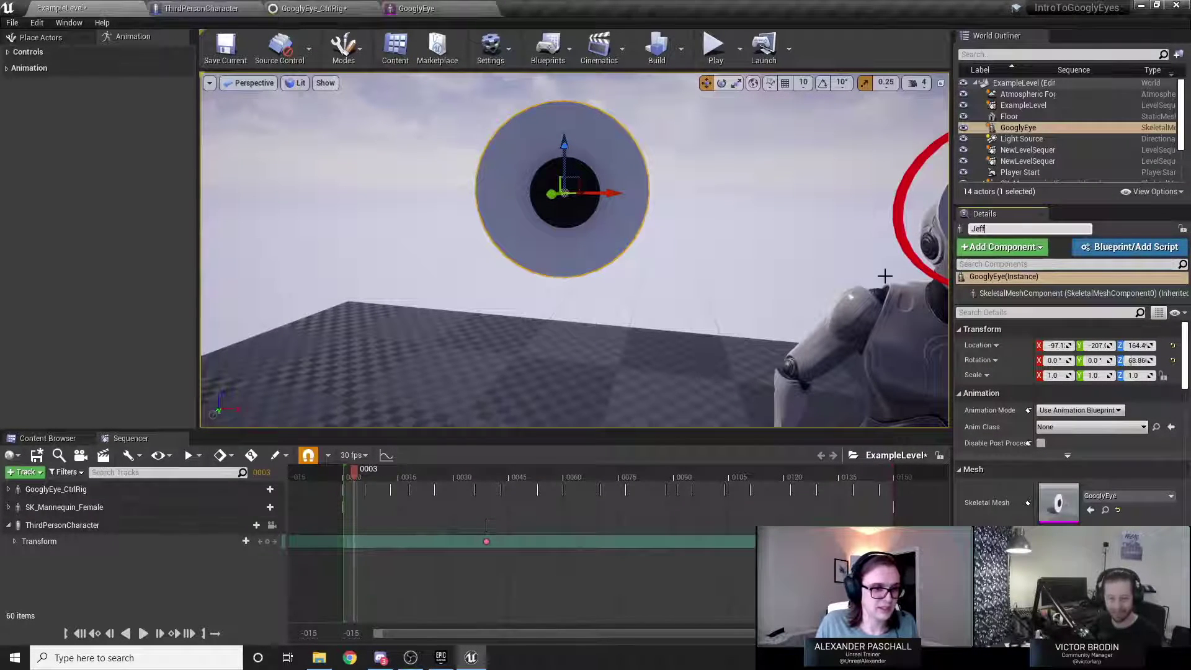
pyautogui.press('Return')
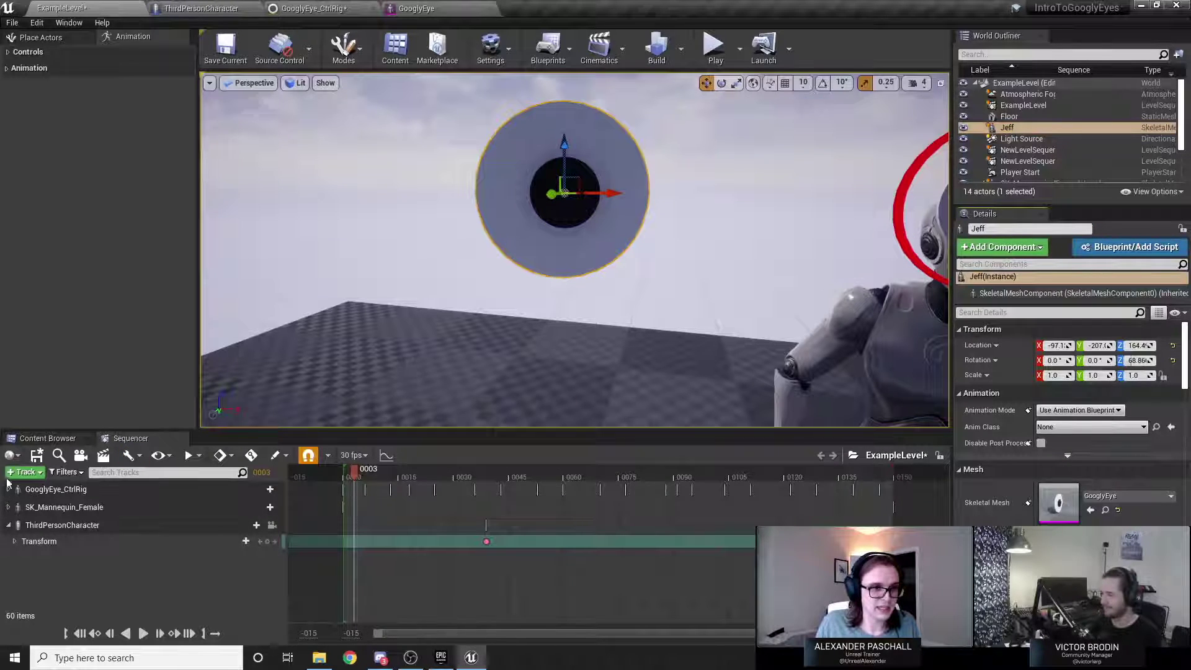
# Collapse the ThirdPersonCharacter track and add the Jeff actor to the level sequence.
pyautogui.click(9, 527)
pyautogui.click(24, 472)
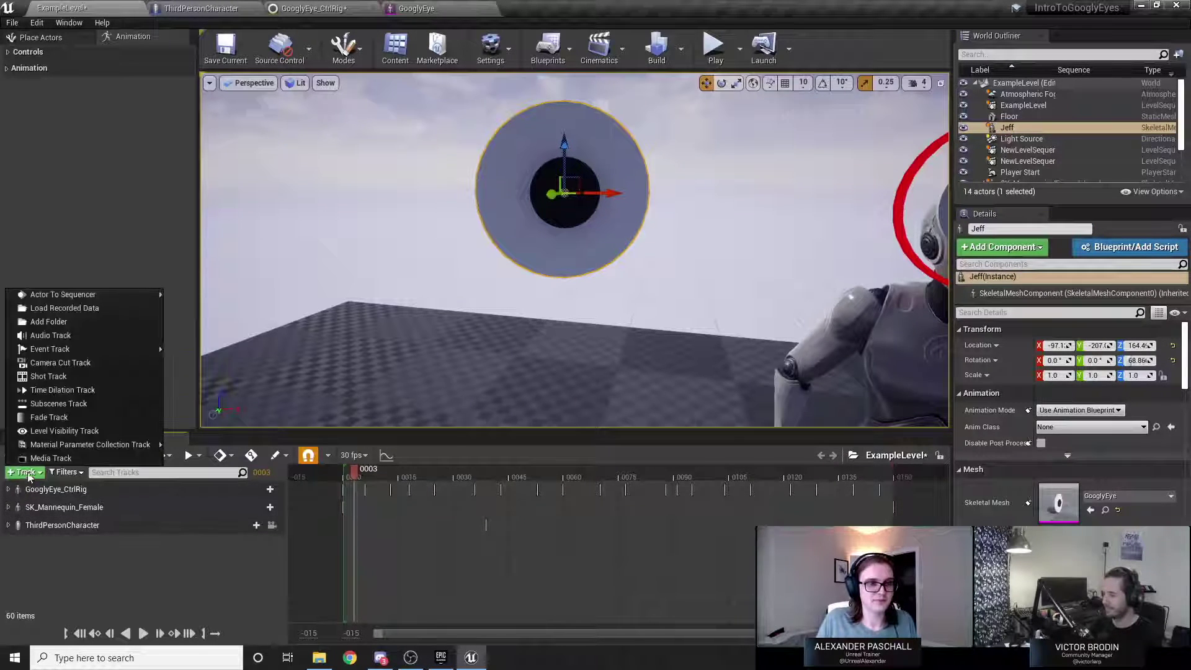
pyautogui.moveTo(124, 295)
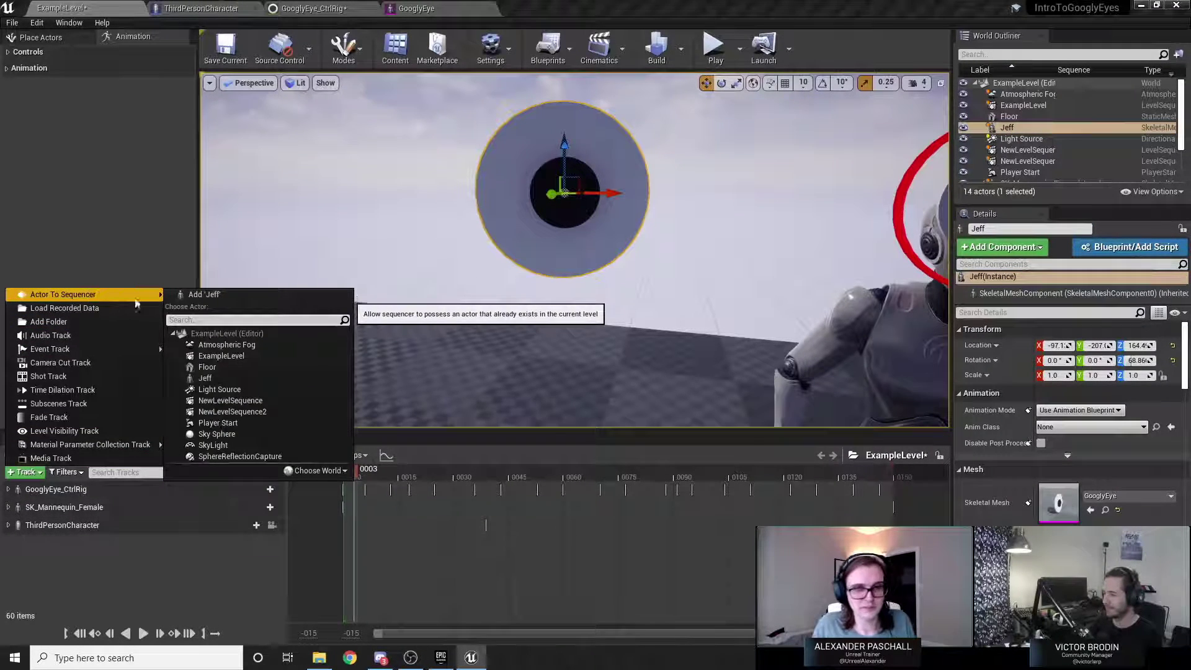
pyautogui.click(227, 296)
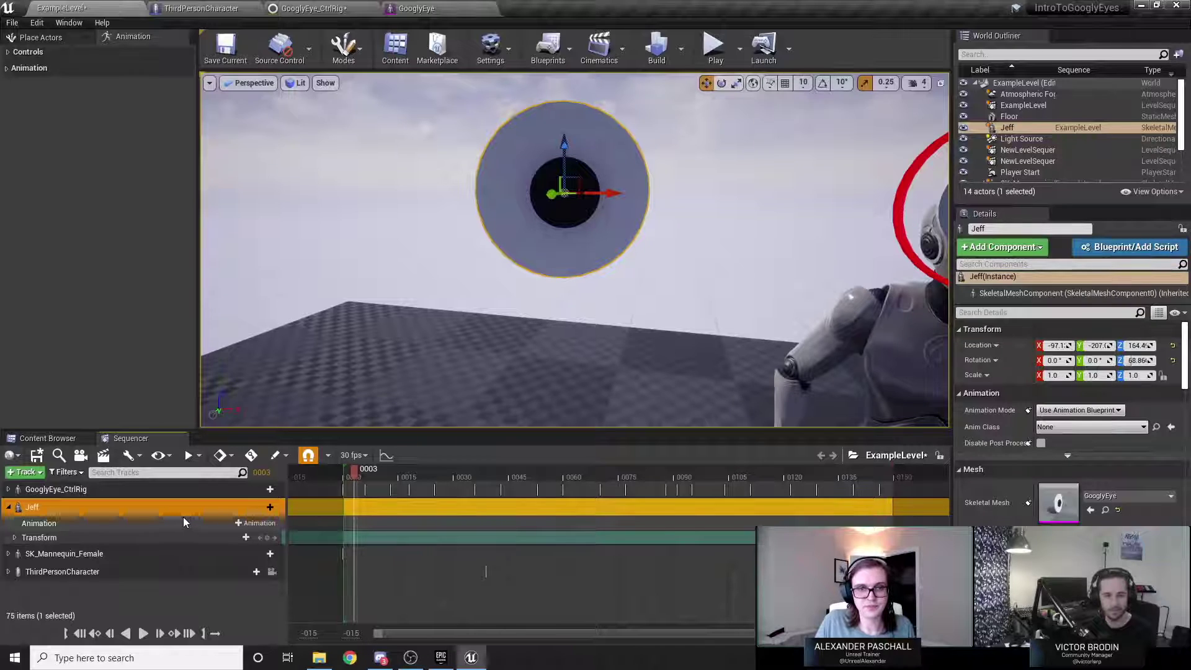
# Select the Jeff actor and check which asset-based Control Rigs can be added to its sequence track.
pyautogui.moveTo(682, 347); pyautogui.dragTo(737, 332, button='right')
pyautogui.click(785, 242)
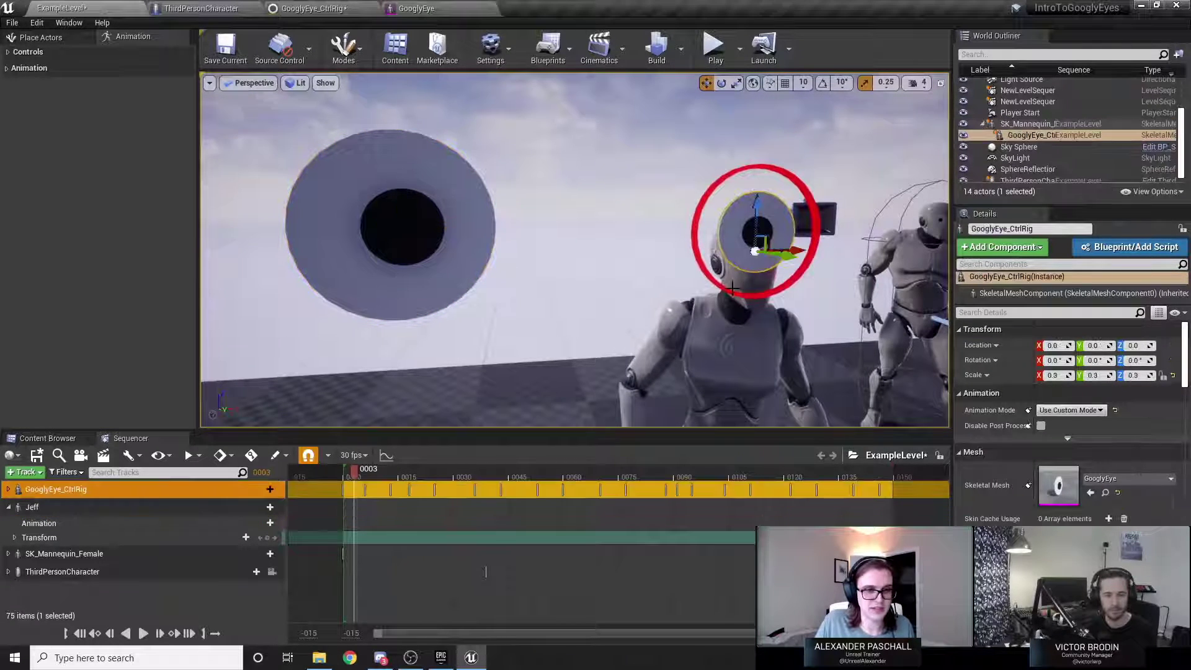
pyautogui.click(477, 265)
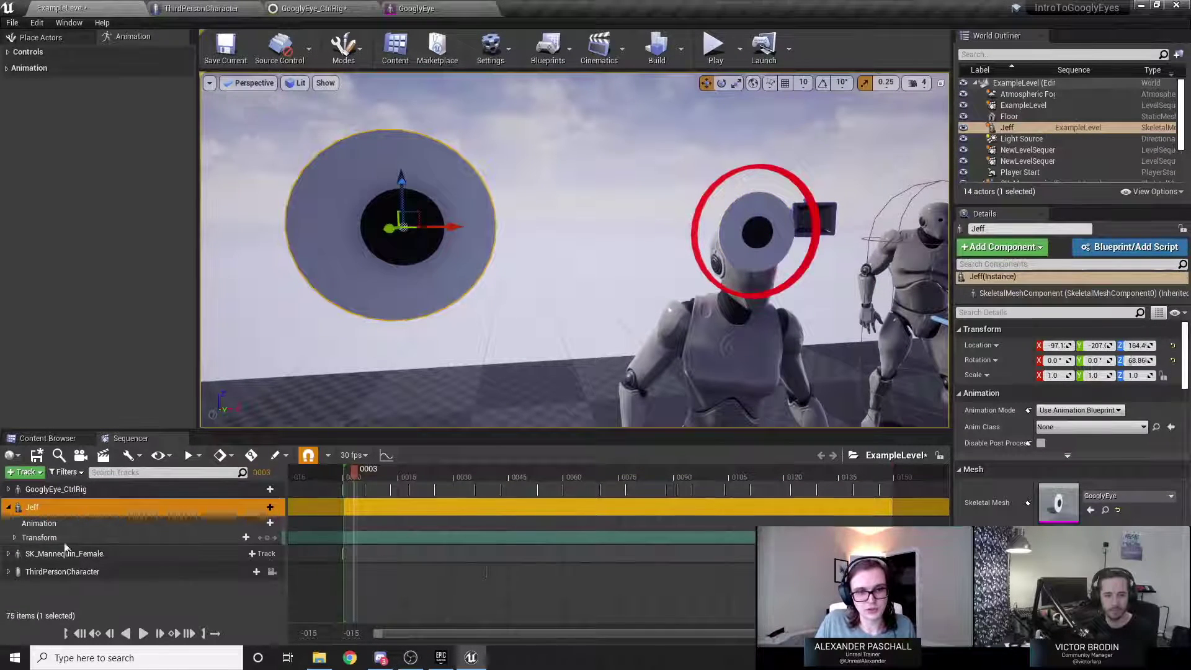
pyautogui.click(264, 507)
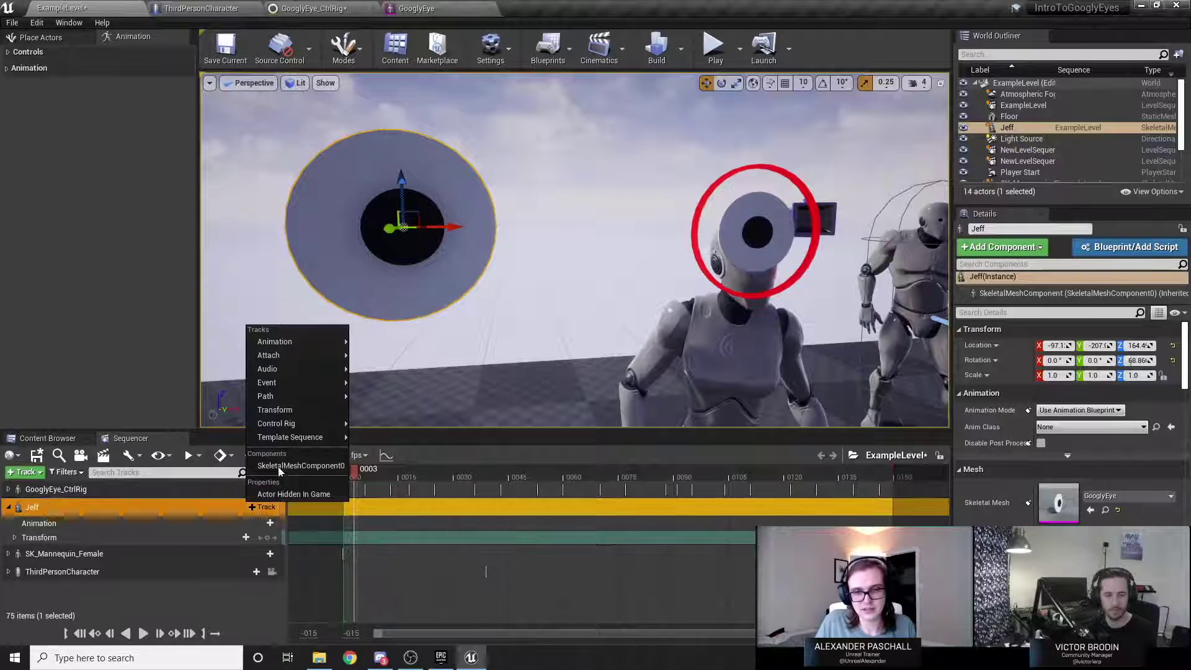
pyautogui.moveTo(304, 423)
pyautogui.moveTo(434, 465)
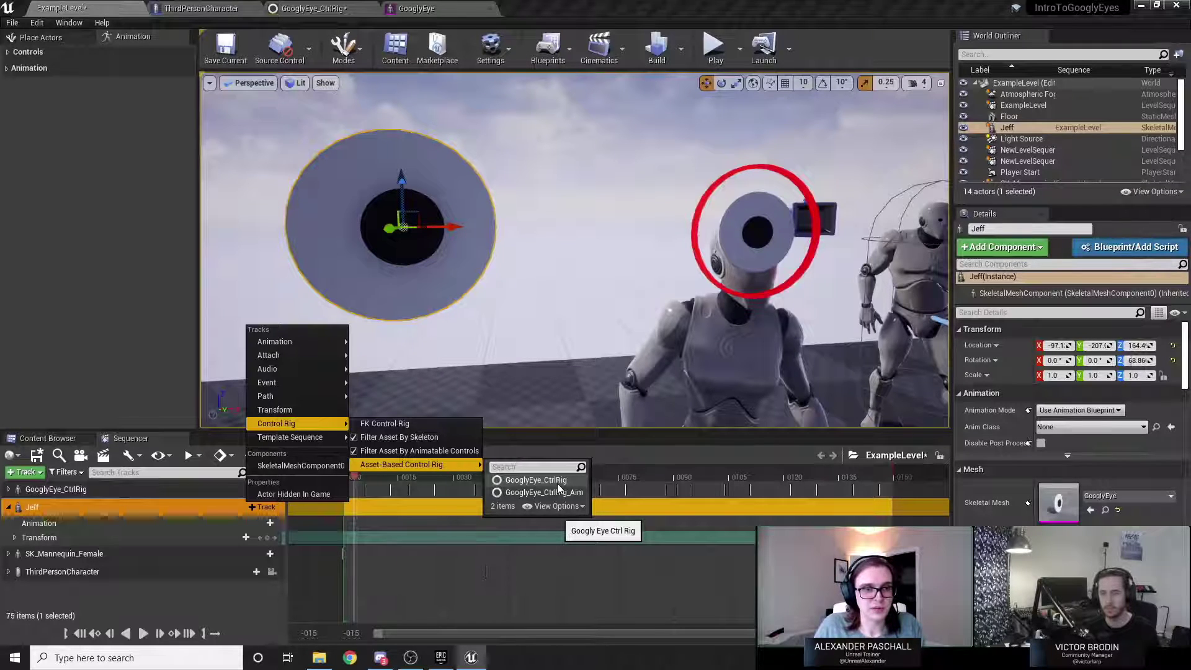
pyautogui.click(176, 514)
# Examine the gizmo settings of the EyeTransform control in GooglyEye_CtrlRig, including its expanded gizmo transform.
pyautogui.click(331, 7)
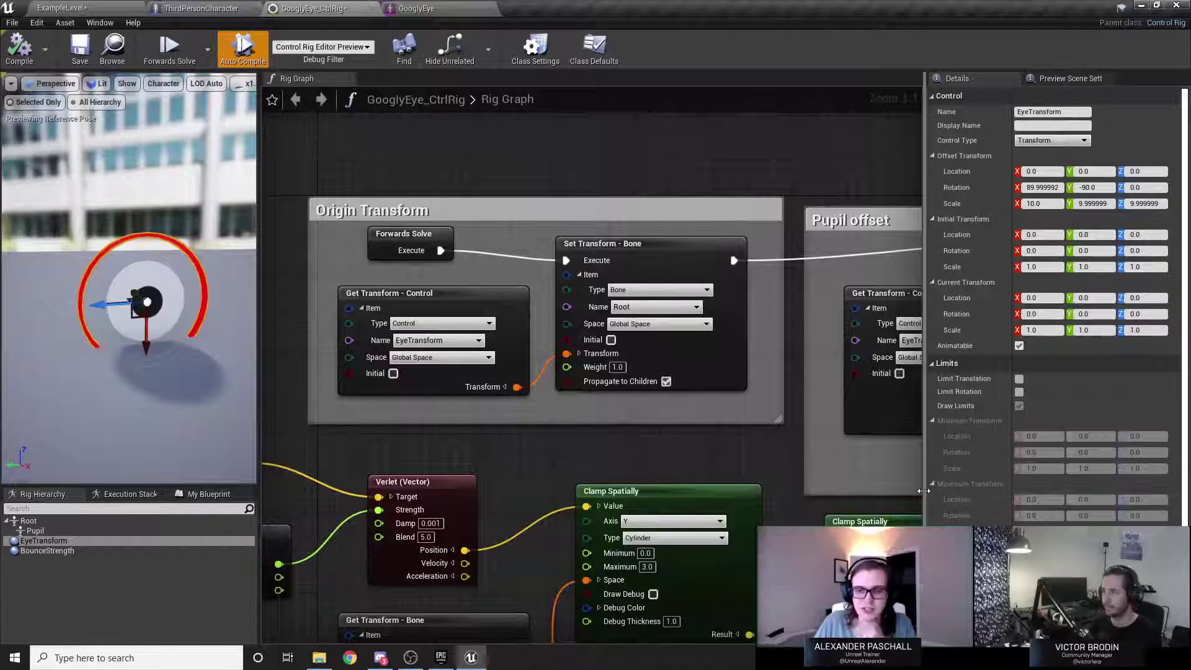
pyautogui.moveTo(926, 434); pyautogui.dragTo(869, 490)
pyautogui.scroll(-2, 907, 500)
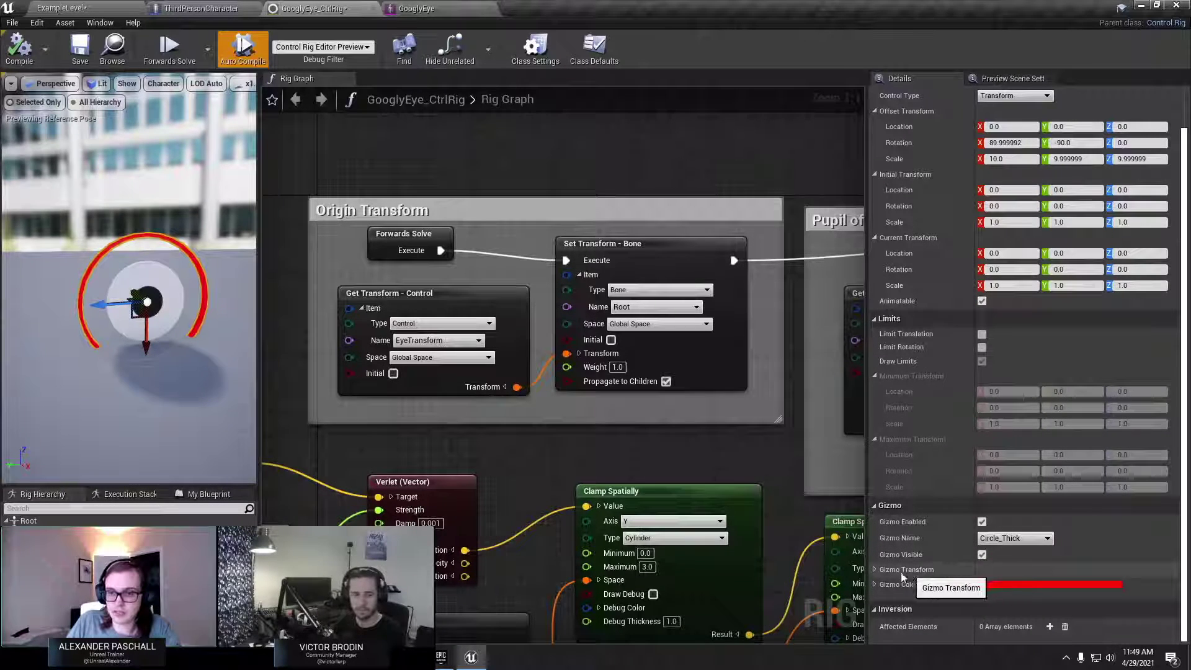
pyautogui.click(875, 570)
pyautogui.scroll(-2, 893, 562)
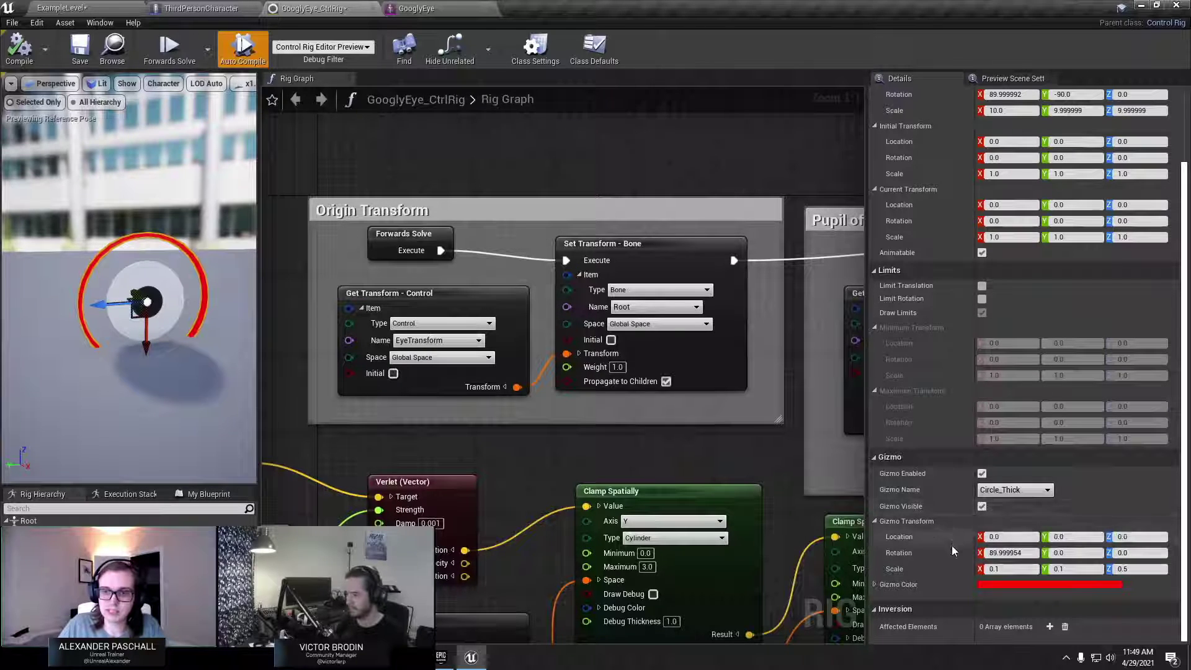
pyautogui.click(1027, 554)
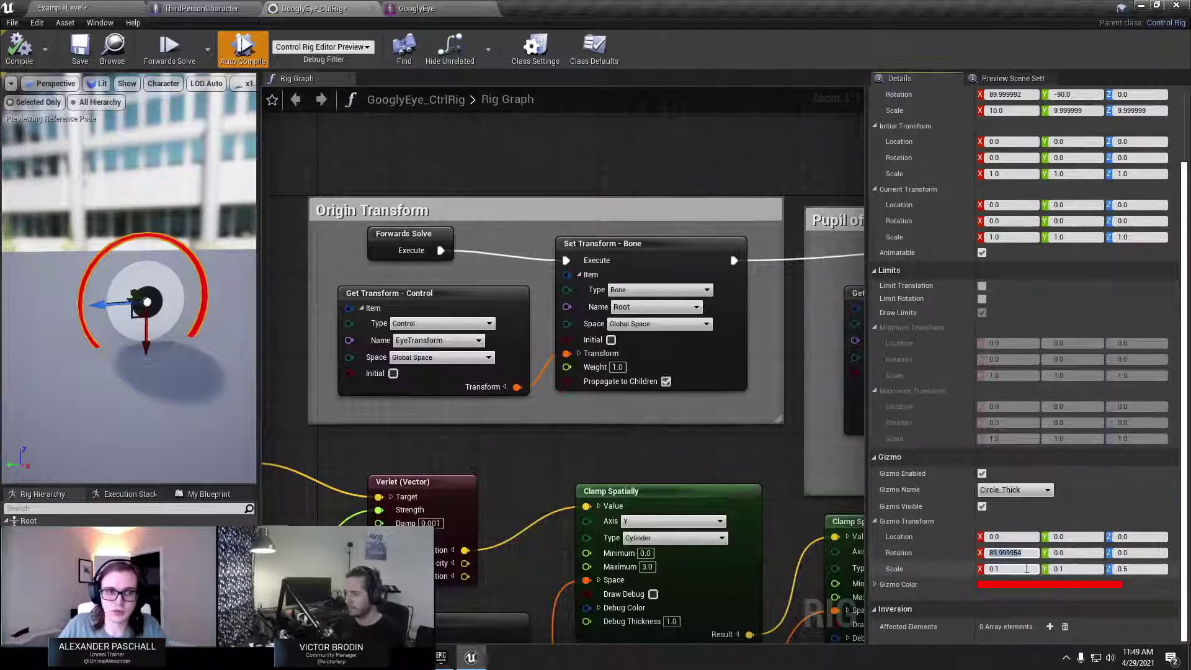
pyautogui.click(1016, 554)
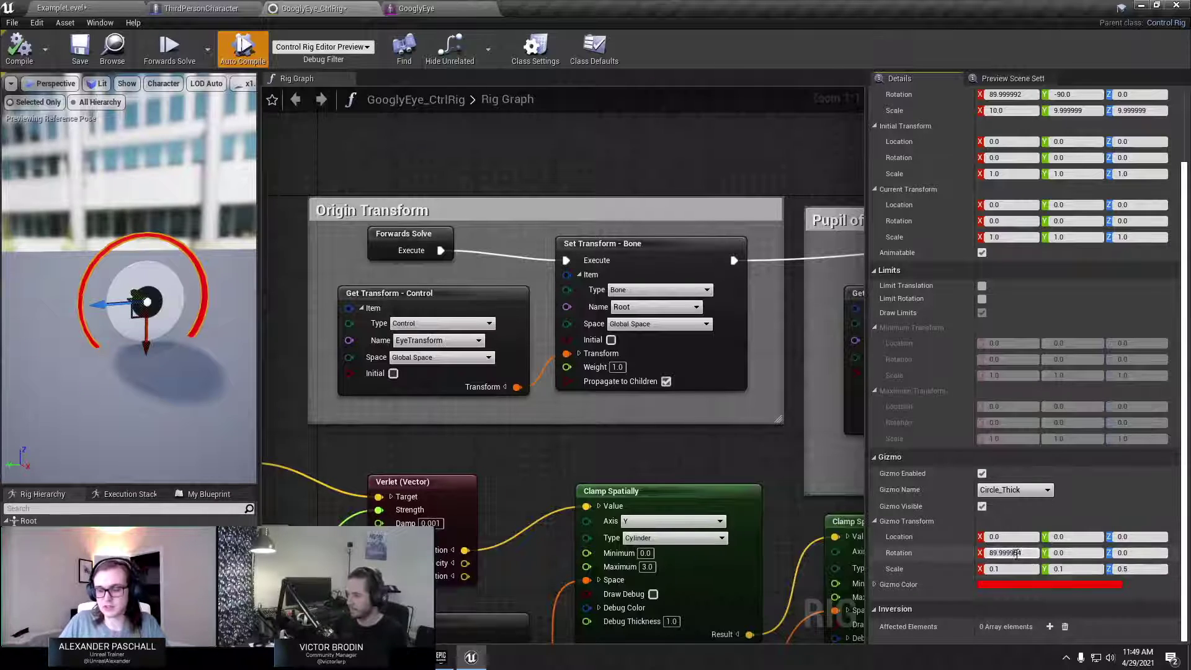
pyautogui.doubleClick(1016, 553)
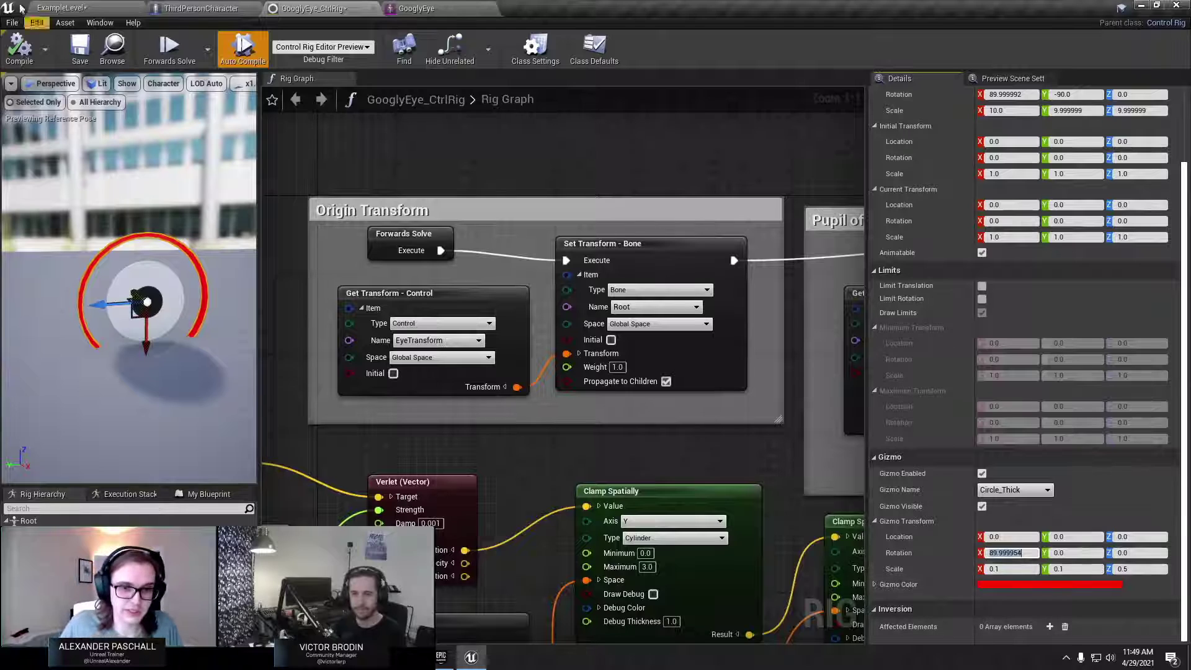
# Check the animation asset types that can be created in ExampleLevel's Eyes folder for the Control Rig Gizmo Library.
pyautogui.click(44, 8)
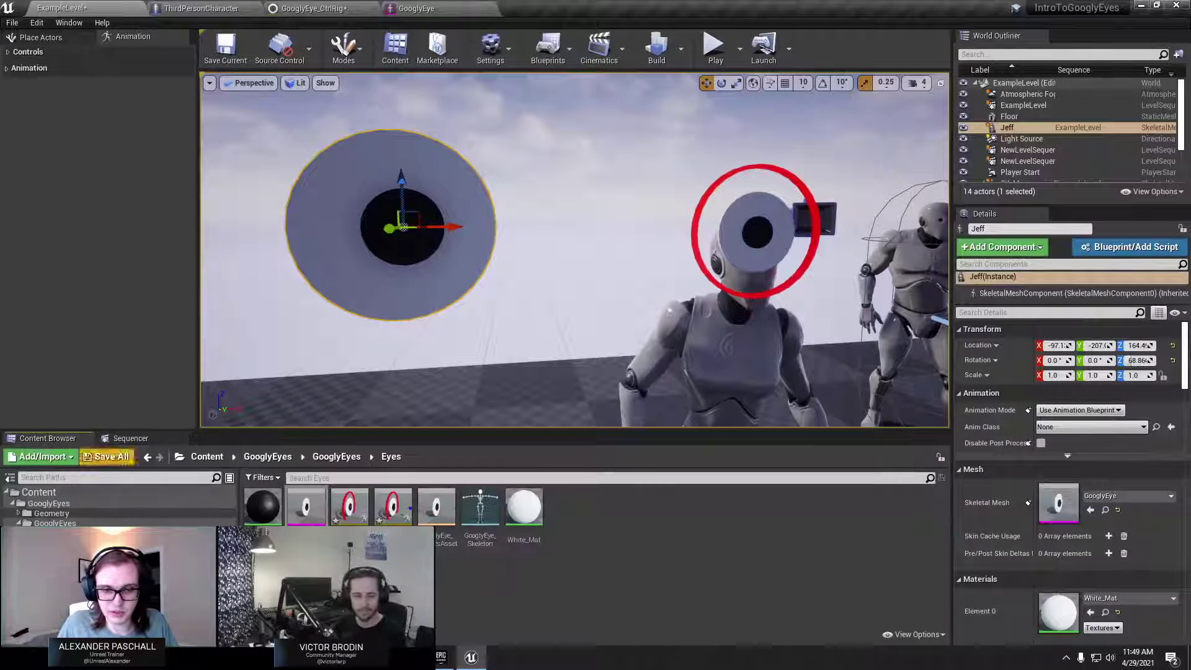
pyautogui.rightClick(467, 628)
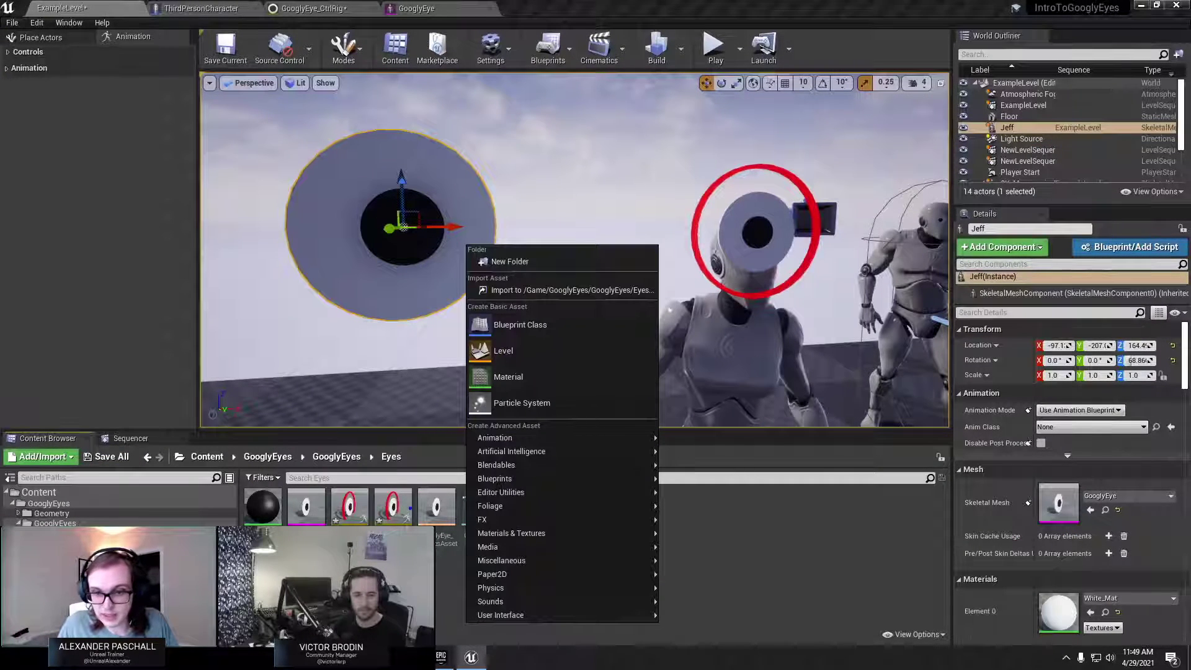
pyautogui.moveTo(639, 434)
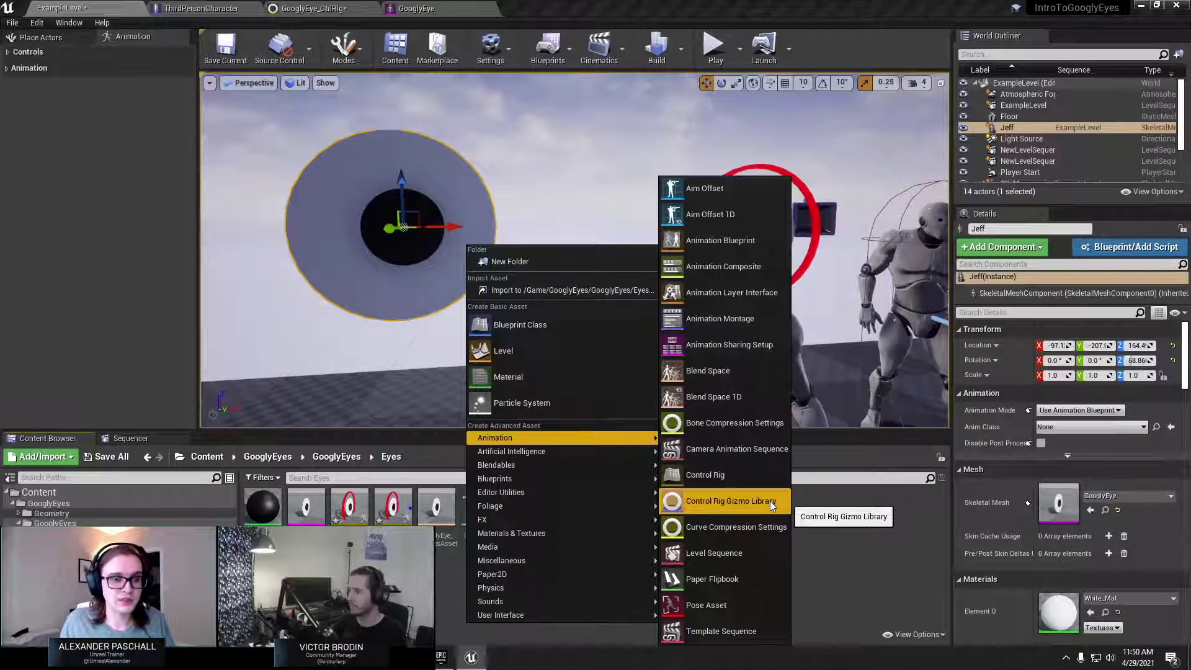
pyautogui.click(331, 35)
# Inspect the EyeTransform circle gizmo up close in an enlarged GooglyEye_CtrlRig preview.
pyautogui.click(308, 8)
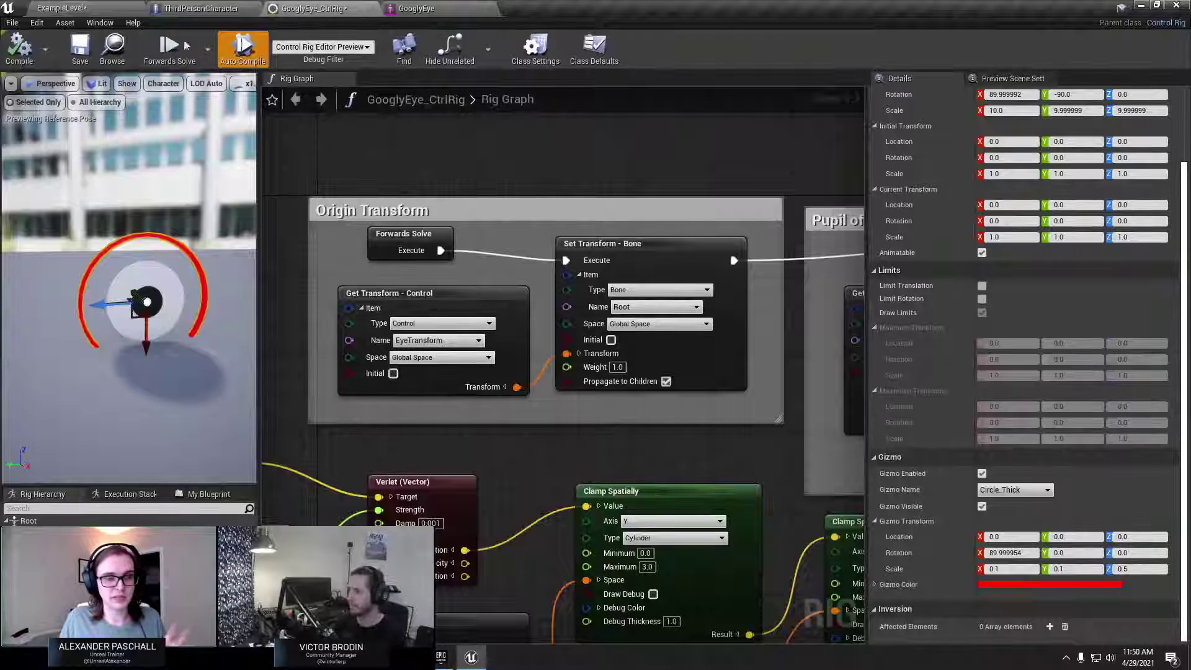
pyautogui.scroll(3, 133, 265)
pyautogui.scroll(-3, 133, 265)
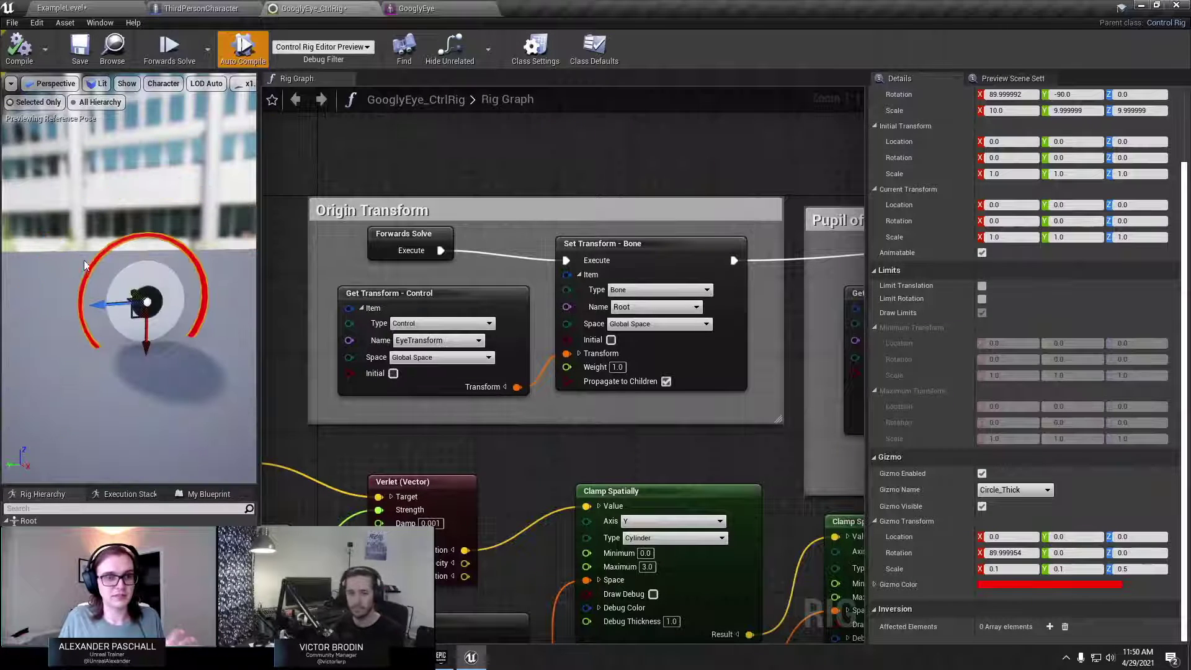
pyautogui.scroll(3, 131, 264)
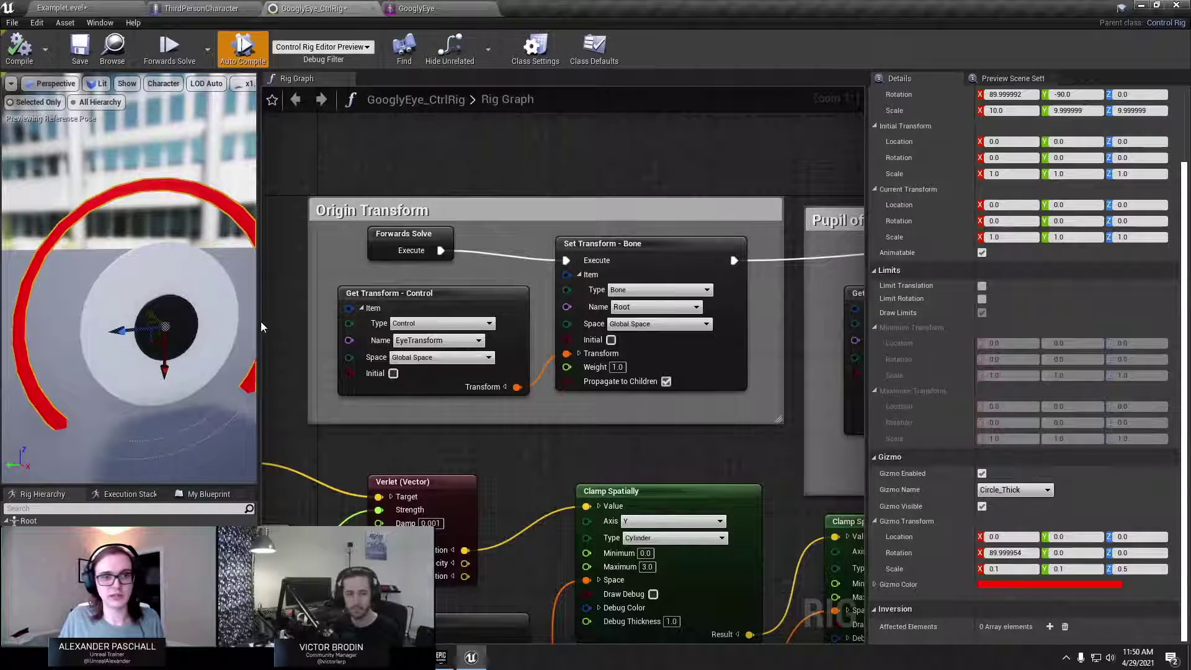
pyautogui.moveTo(261, 321); pyautogui.dragTo(375, 319)
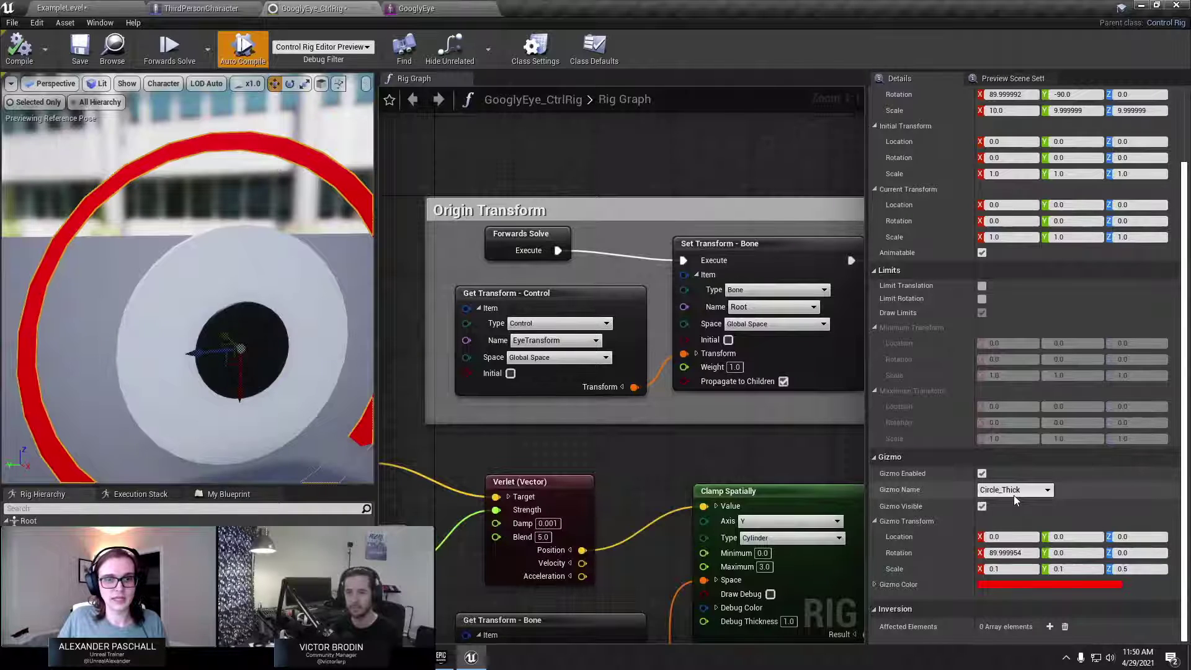
# Create a Control Rig Gizmo Library asset with the default name in the Eyes folder and open it.
pyautogui.click(62, 8)
pyautogui.rightClick(608, 534)
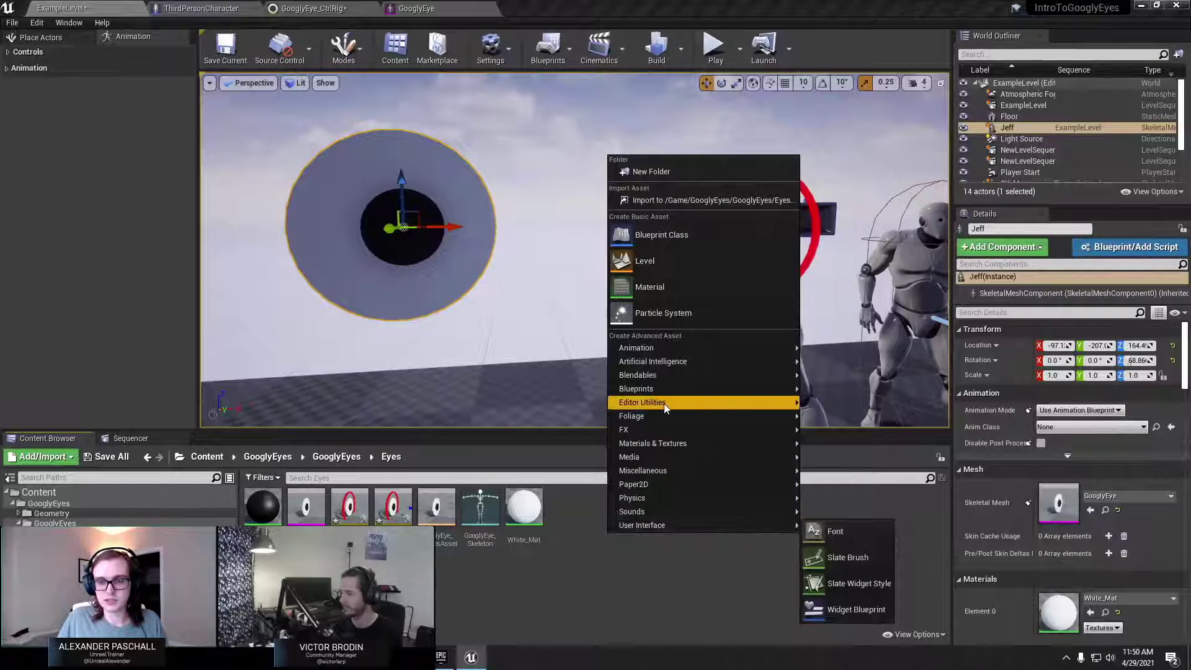
pyautogui.moveTo(780, 353)
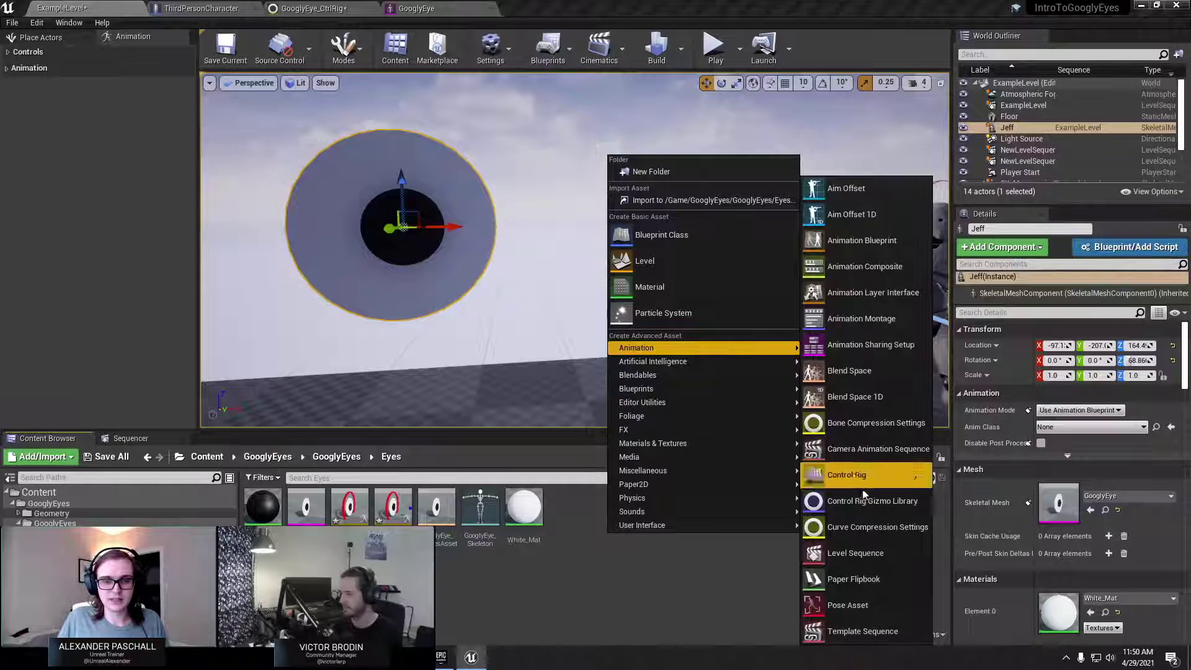
pyautogui.click(850, 504)
pyautogui.press('Return')
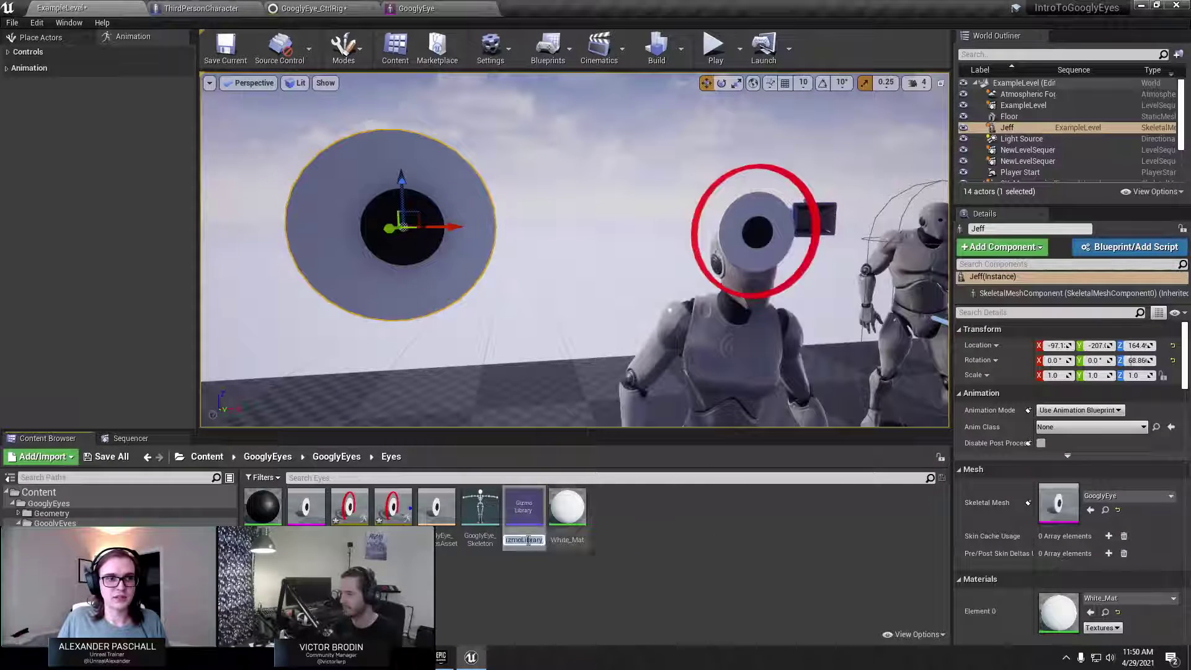
pyautogui.doubleClick(523, 505)
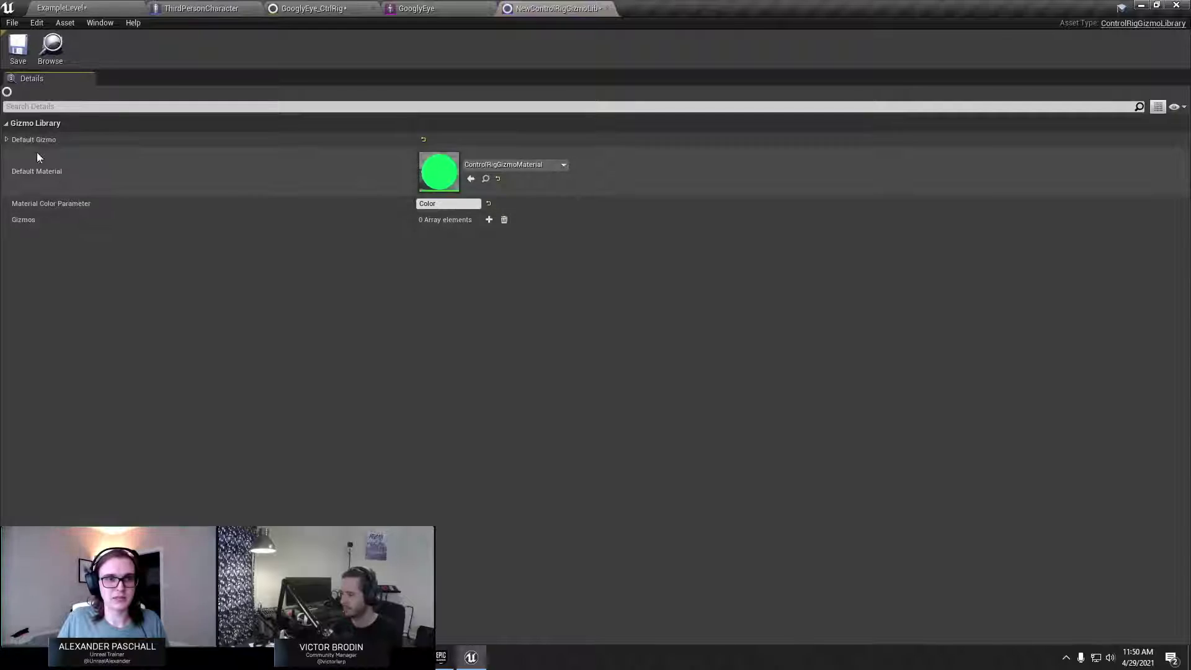
# Expand the library's default gizmo settings, add three gizmo entries to the Gizmos array, and expand each entry.
pyautogui.click(34, 140)
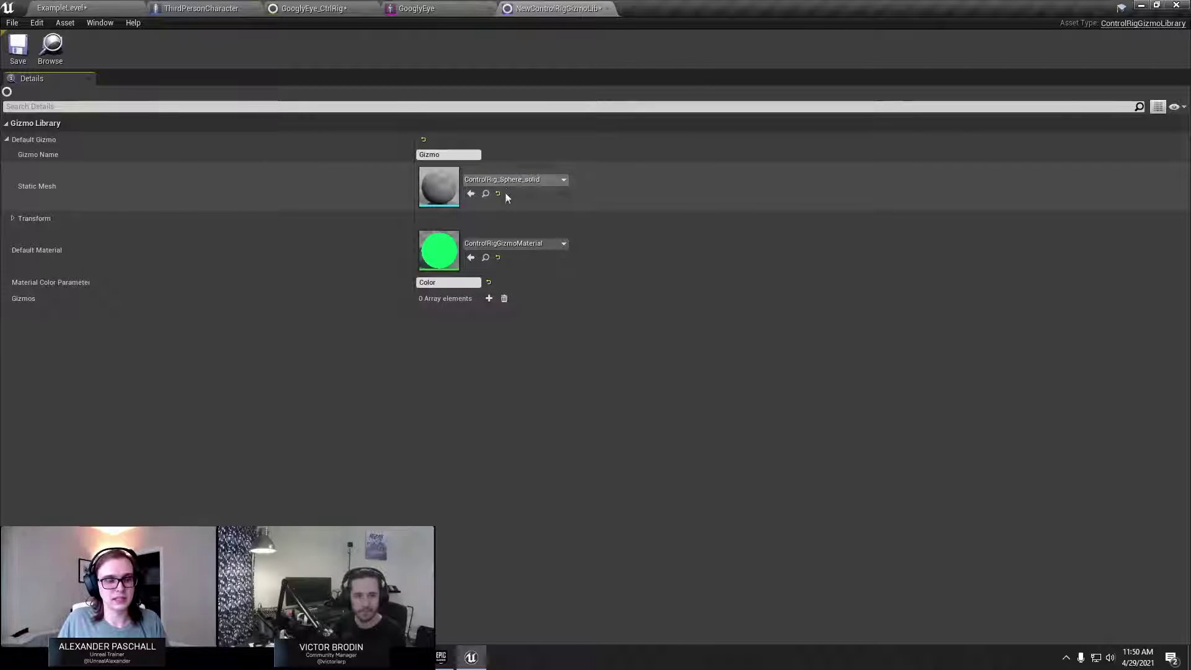
pyautogui.click(489, 298)
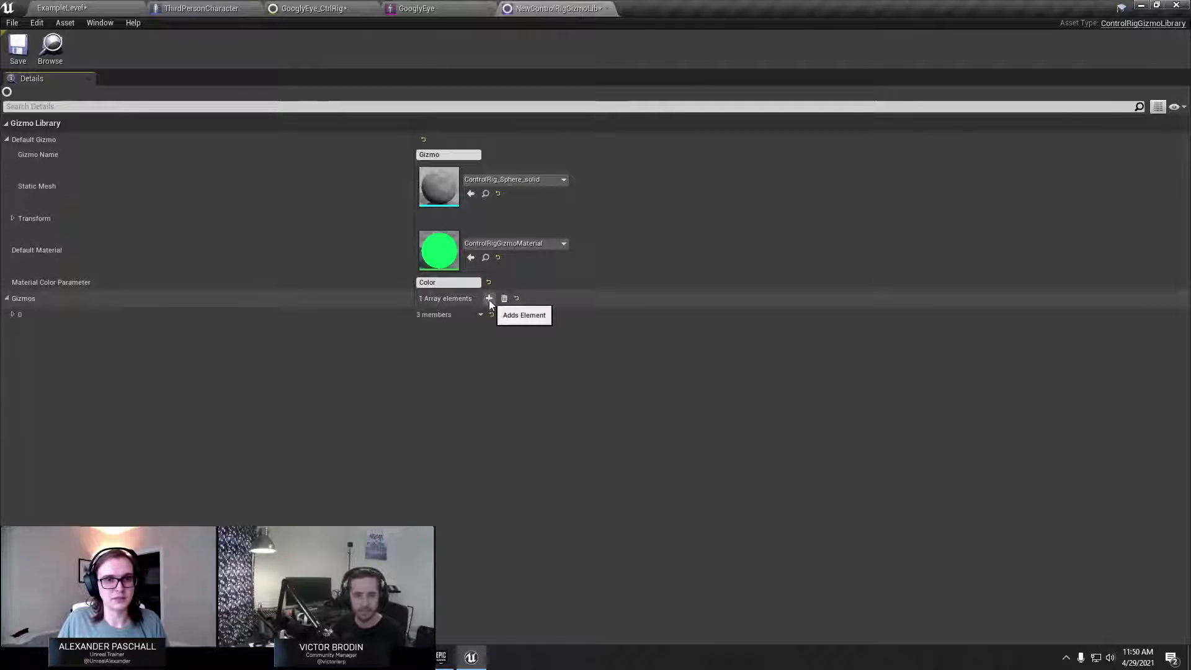
pyautogui.click(12, 314)
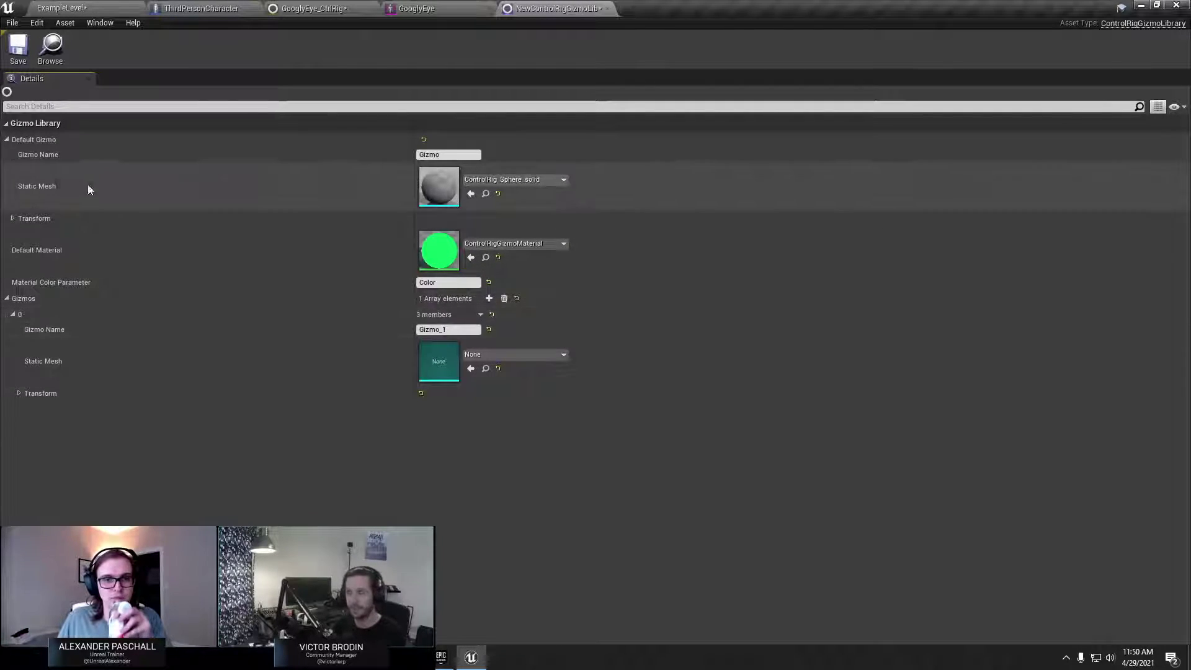
pyautogui.click(489, 298)
pyautogui.click(489, 299)
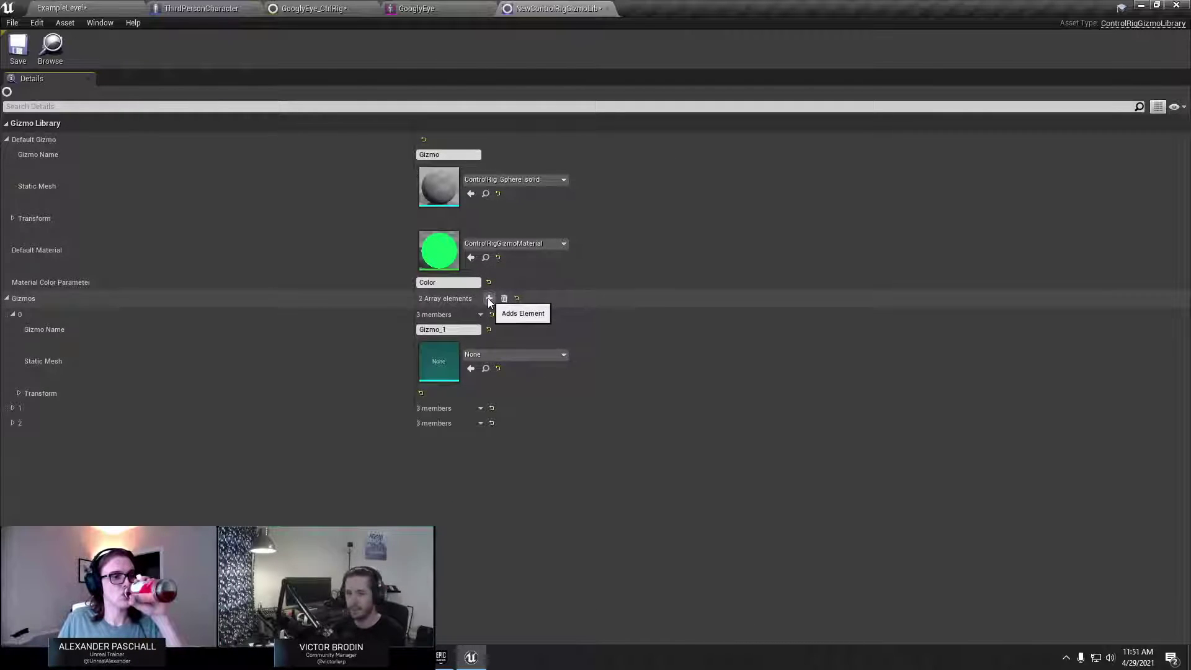
pyautogui.click(13, 423)
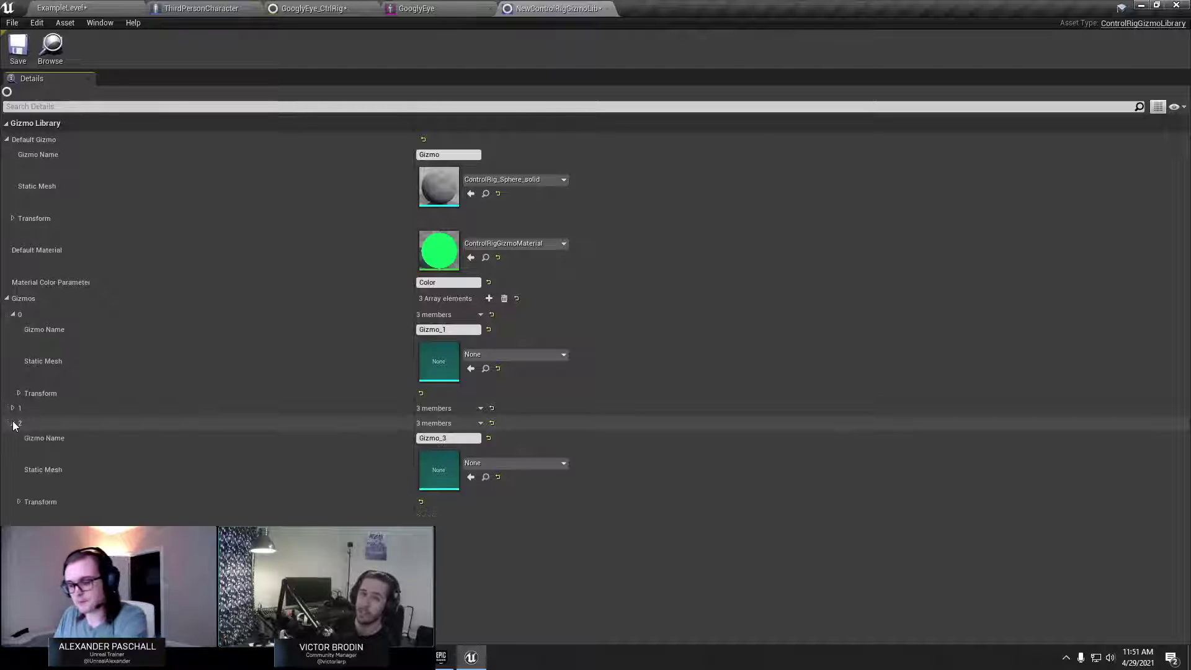
pyautogui.click(13, 408)
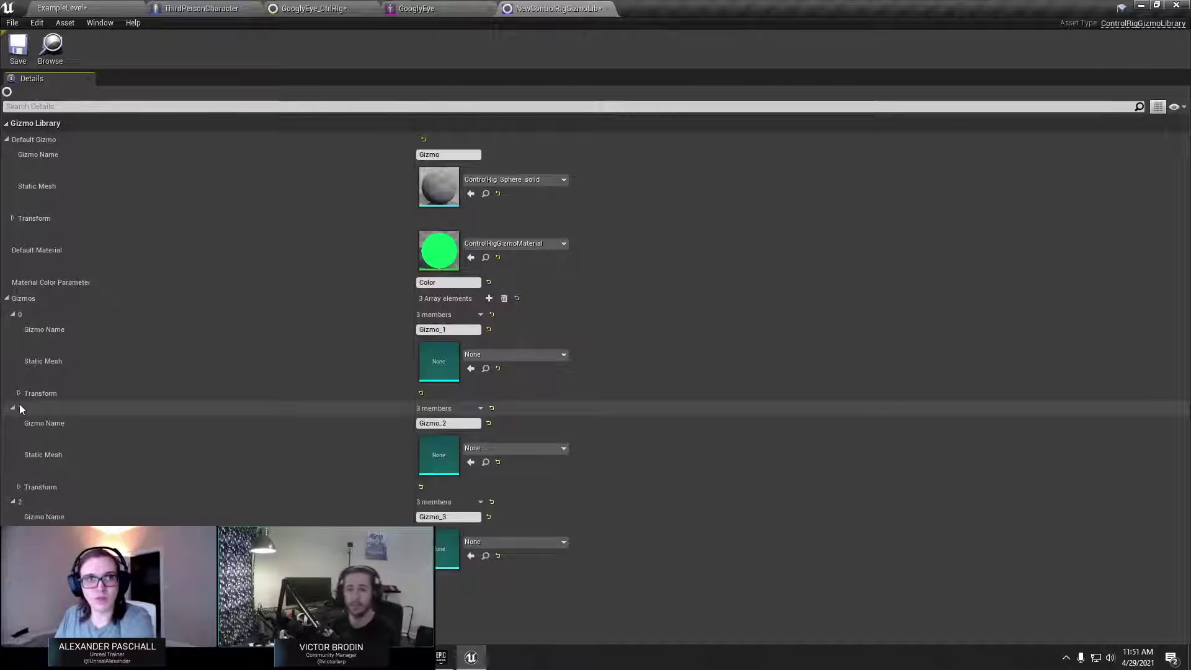
# Browse the gizmo shapes available for the EyeTransform control in GooglyEye_CtrlRig without changing it, and return to ExampleLevel.
pyautogui.click(61, 8)
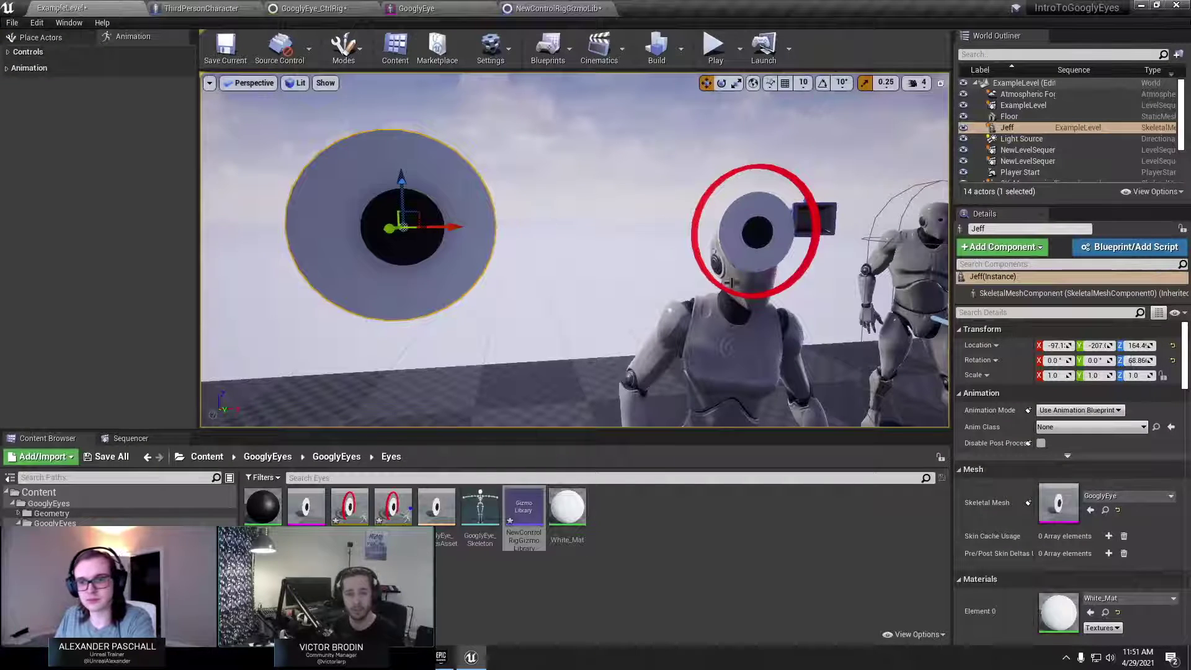
pyautogui.click(263, 3)
pyautogui.click(300, 5)
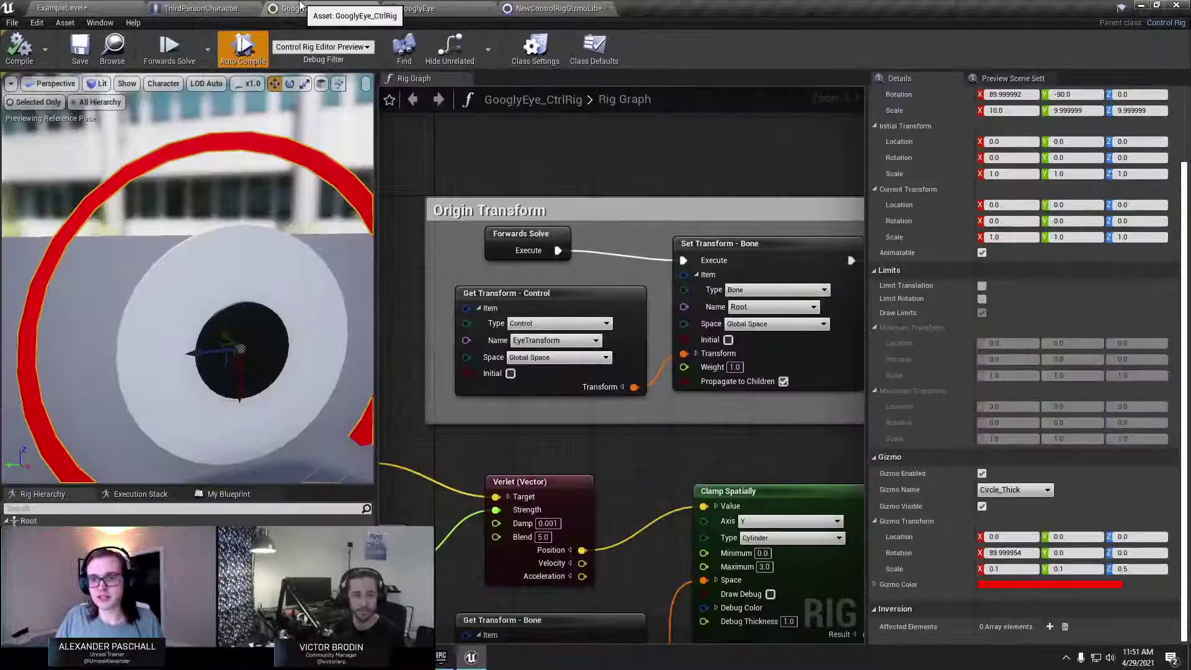
pyautogui.click(1015, 489)
pyautogui.scroll(-2, 1008, 381)
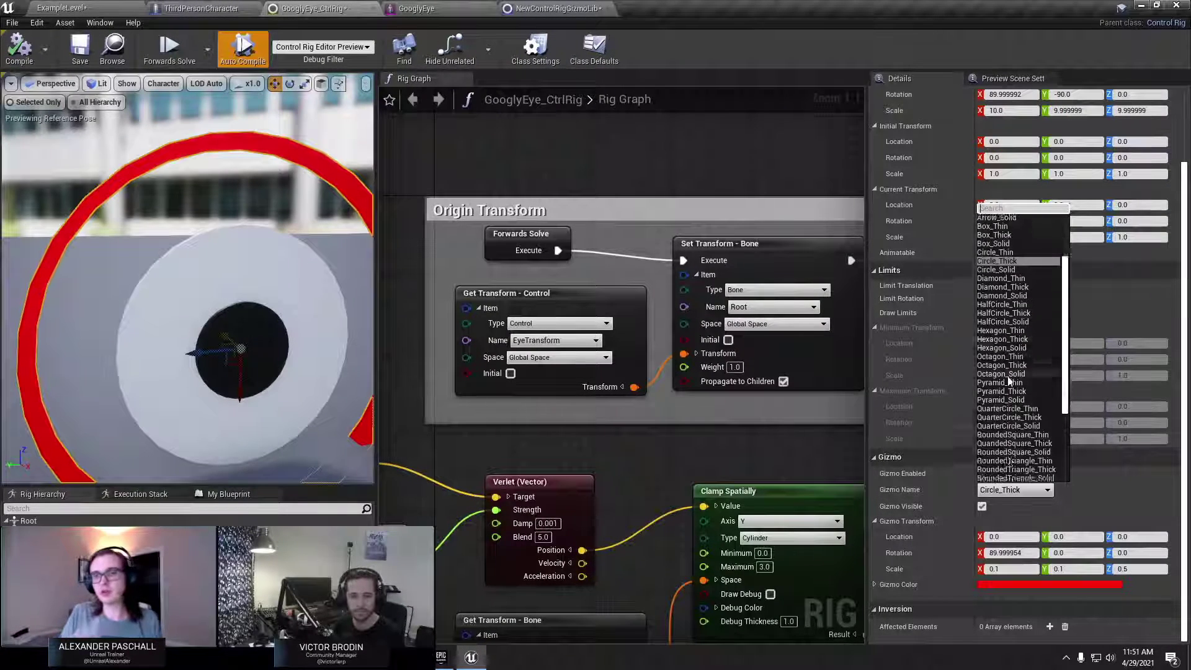
pyautogui.scroll(3, 1008, 382)
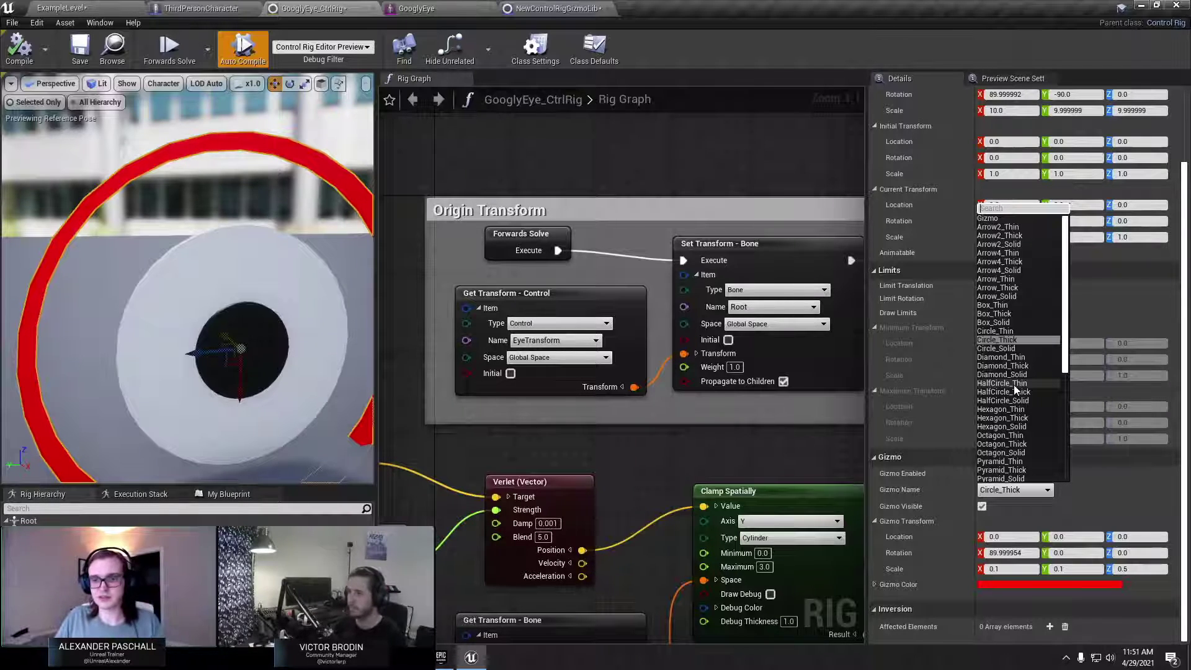
pyautogui.scroll(-6, 1023, 428)
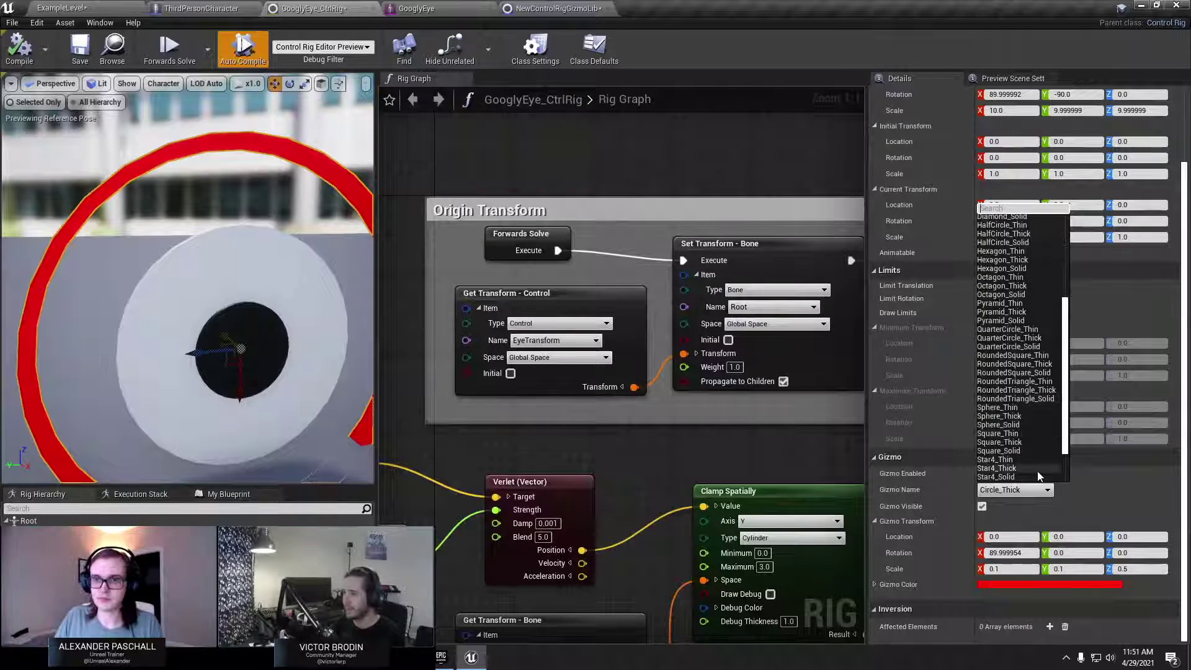
pyautogui.scroll(6, 1038, 476)
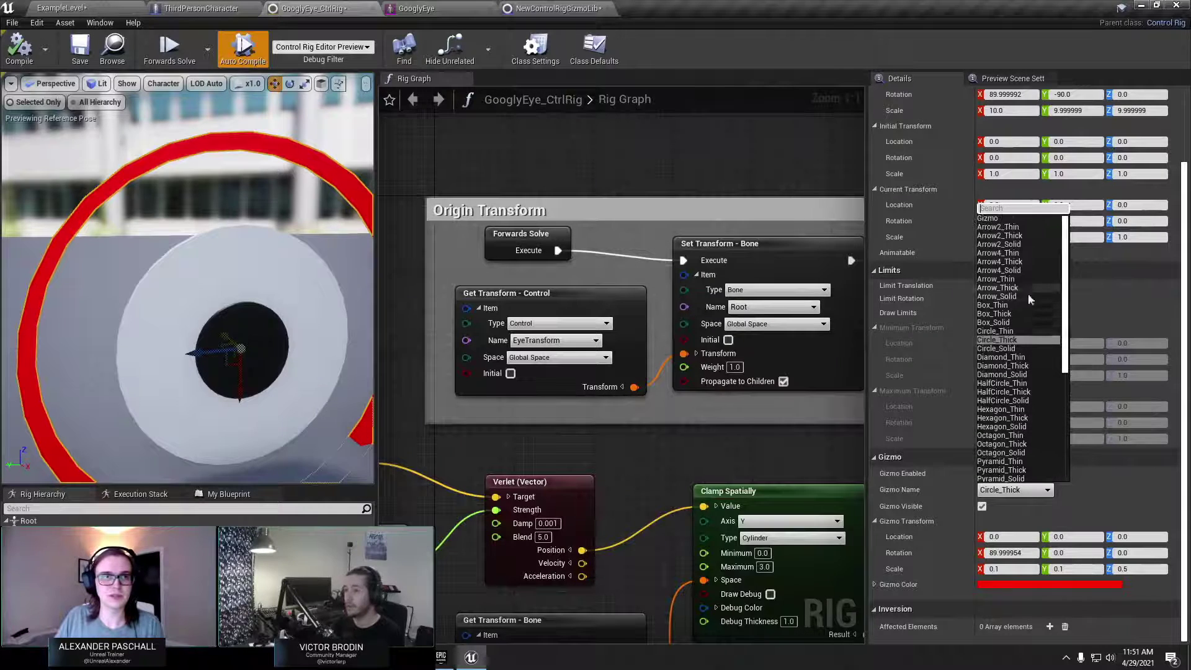
pyautogui.click(864, 34)
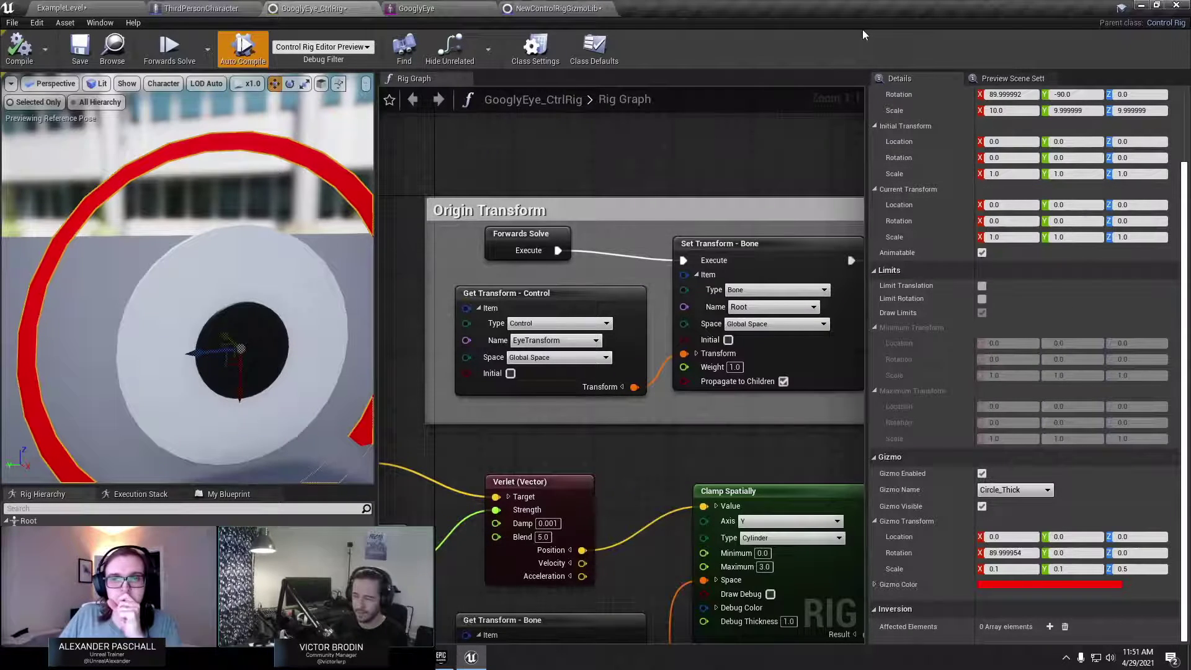
pyautogui.click(78, 5)
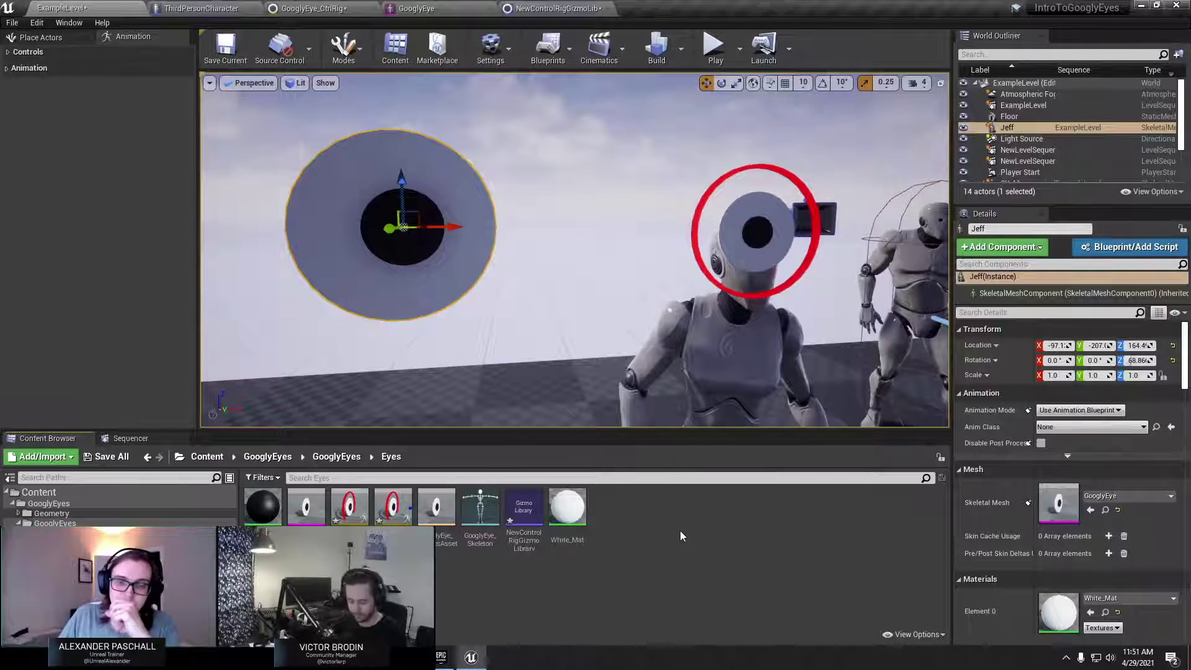
# Examine the Verlet (Vector) node in the GooglyEye_CtrlRig graph and the types of new elements available in the rig hierarchy.
pyautogui.click(314, 8)
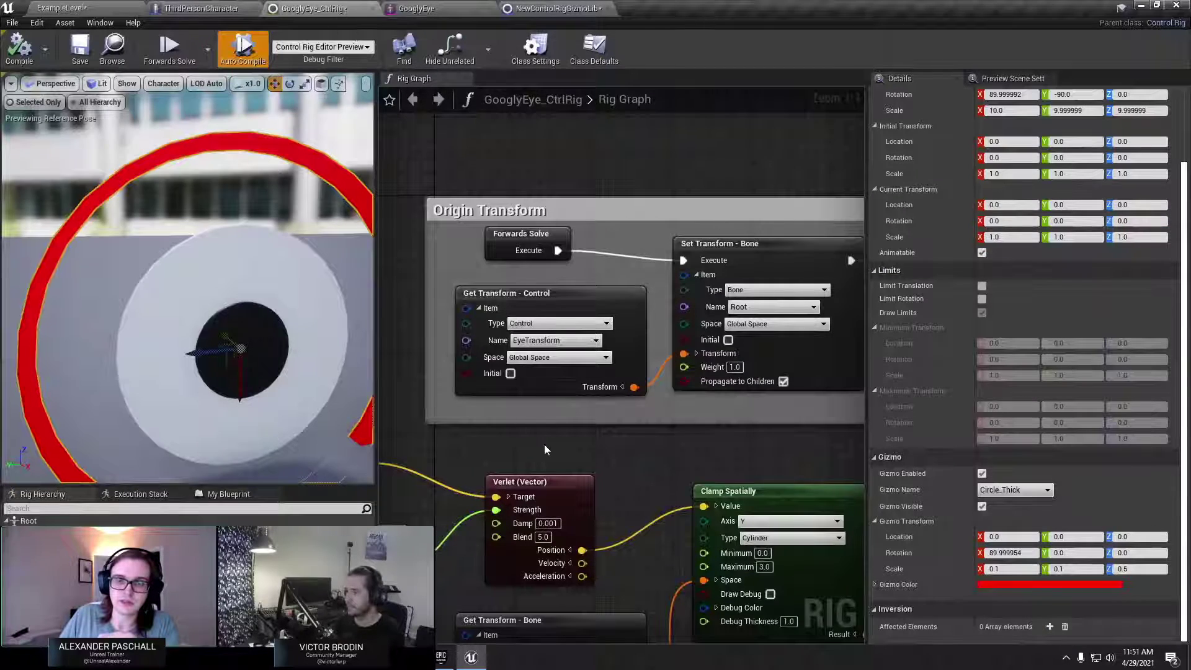
pyautogui.moveTo(545, 445); pyautogui.dragTo(615, 313, button='right')
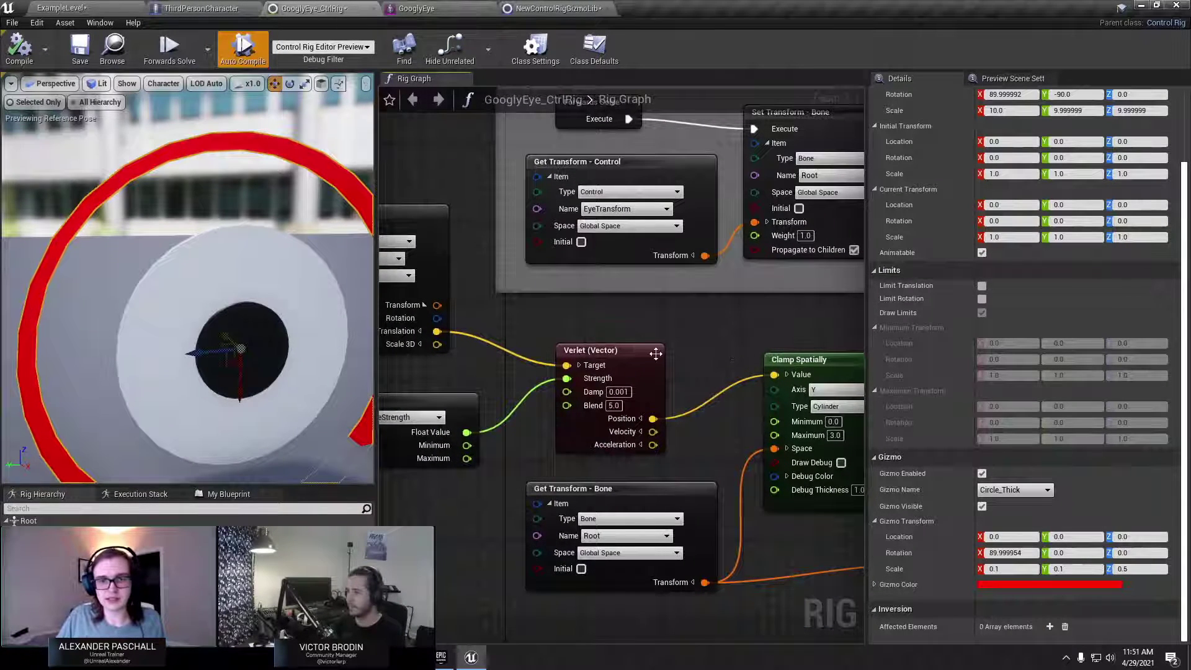
pyautogui.scroll(1, 723, 354)
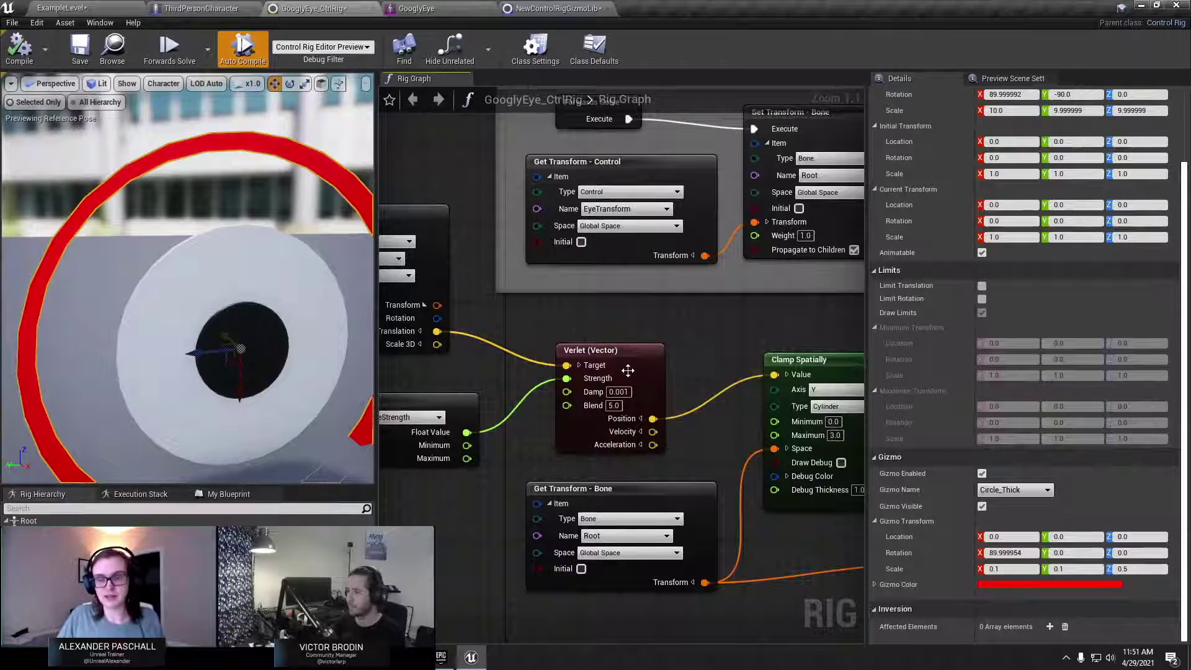
pyautogui.scroll(5, 648, 370)
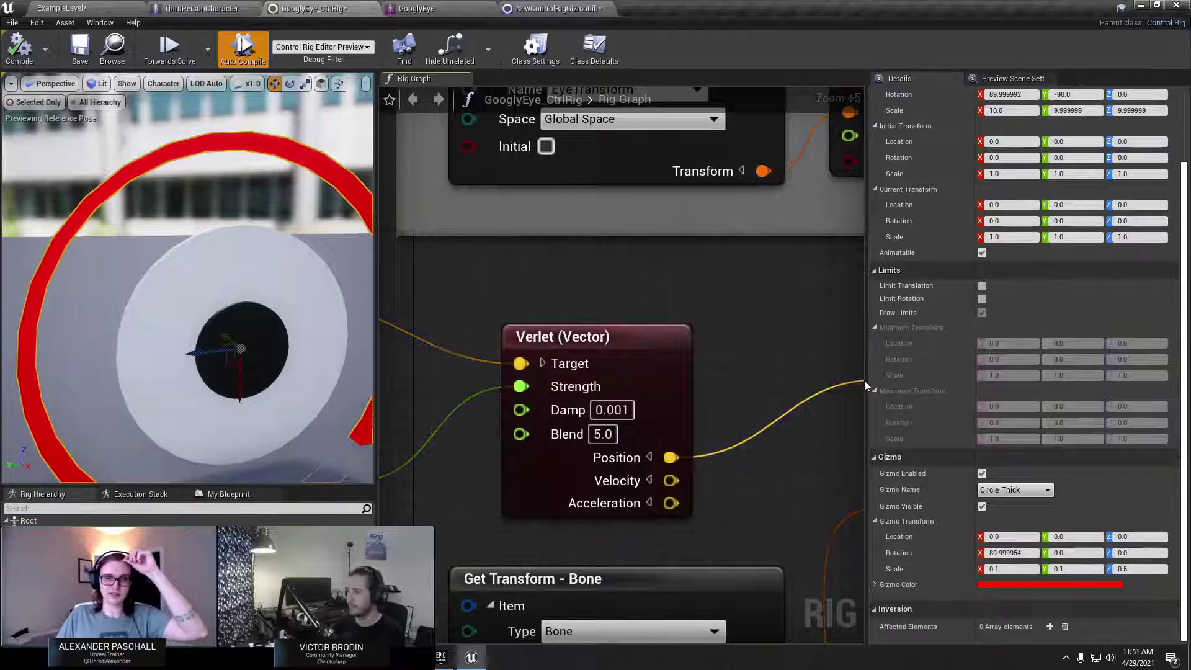
pyautogui.moveTo(867, 380); pyautogui.dragTo(897, 372)
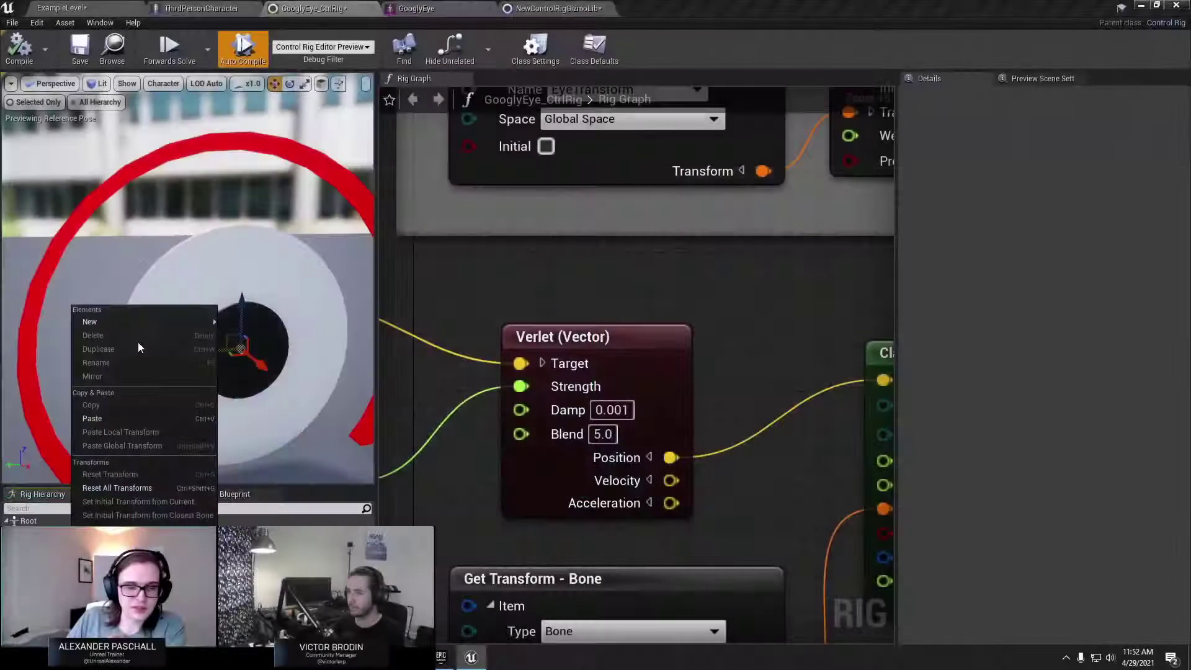
pyautogui.moveTo(143, 322)
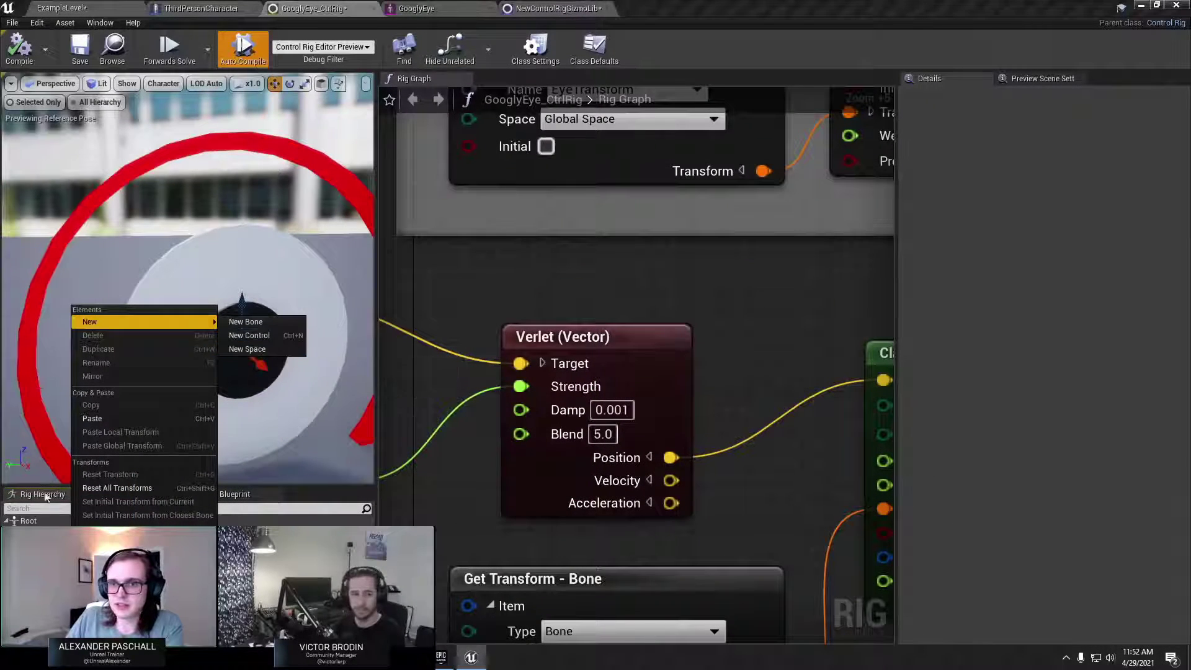
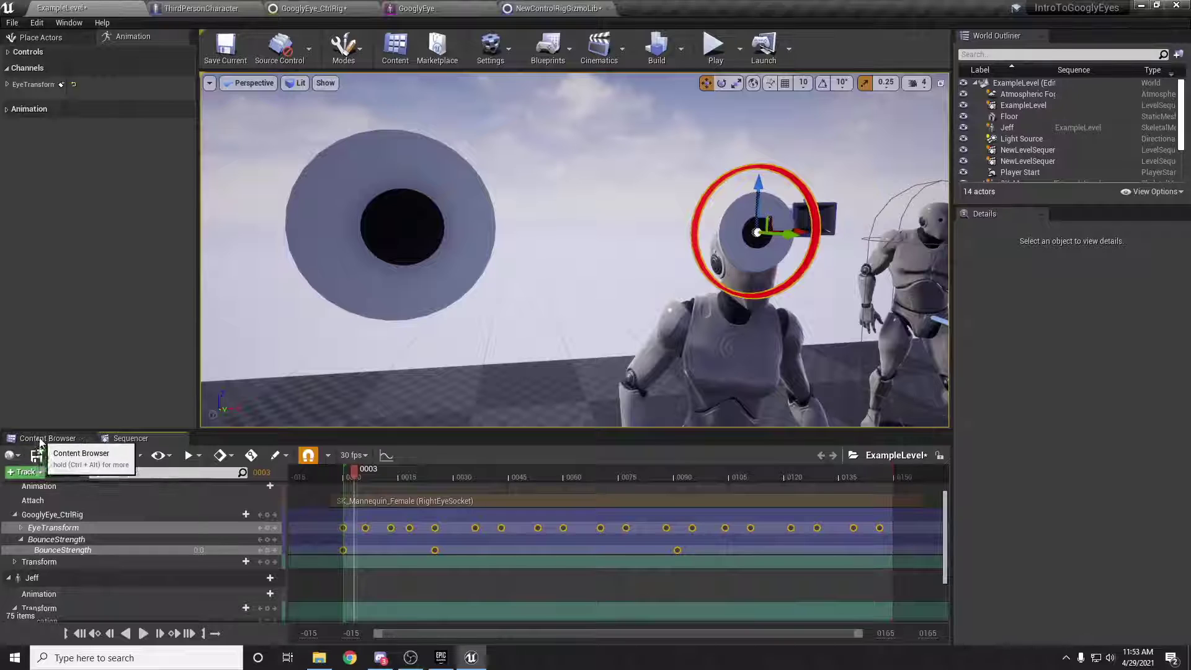
# Find the Migrate action for the ExampleLevel sequence in the Content folder without migrating the asset.
pyautogui.click(48, 438)
pyautogui.click(49, 496)
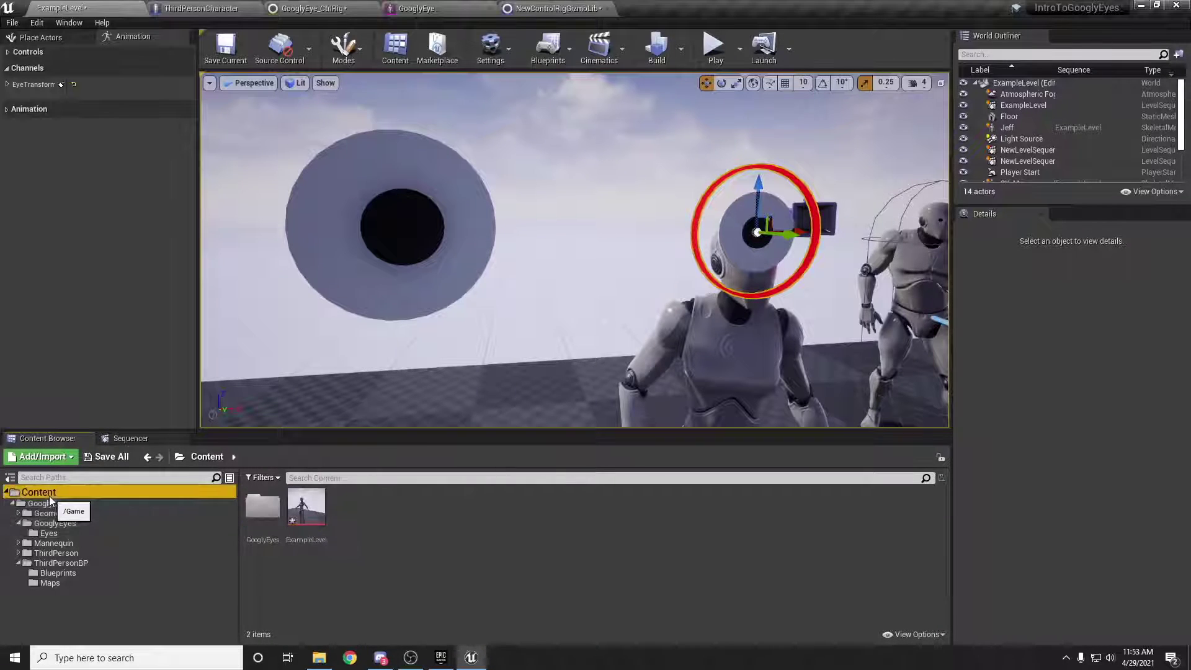
pyautogui.rightClick(307, 510)
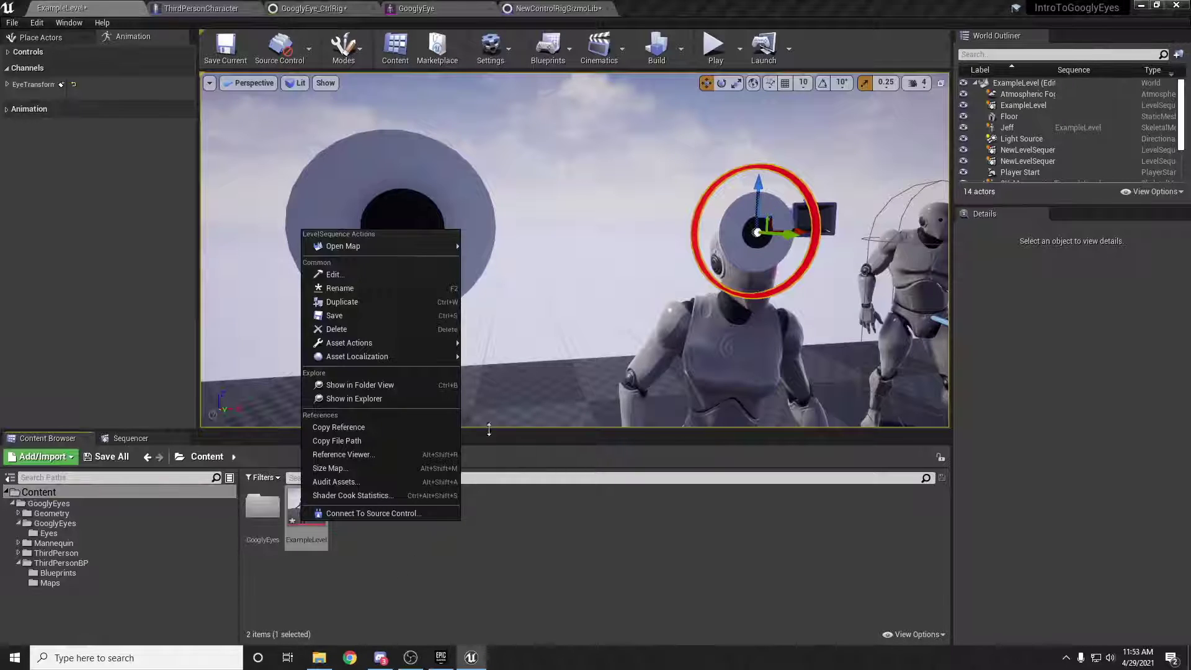
pyautogui.moveTo(448, 356)
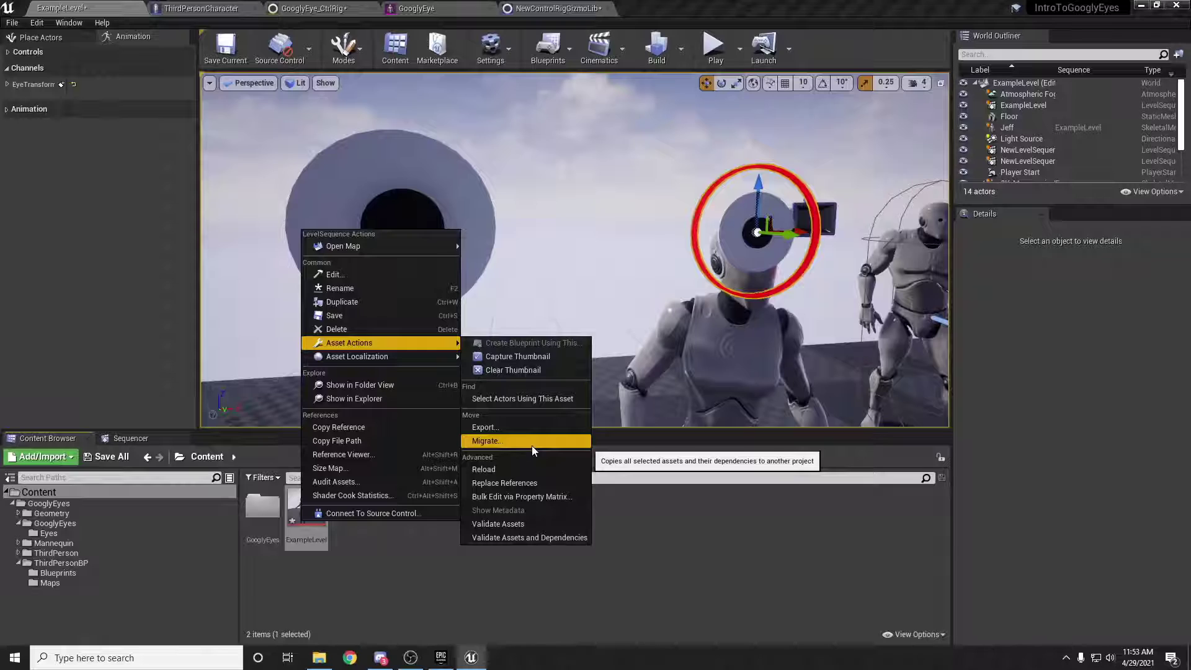
pyautogui.click(1071, 367)
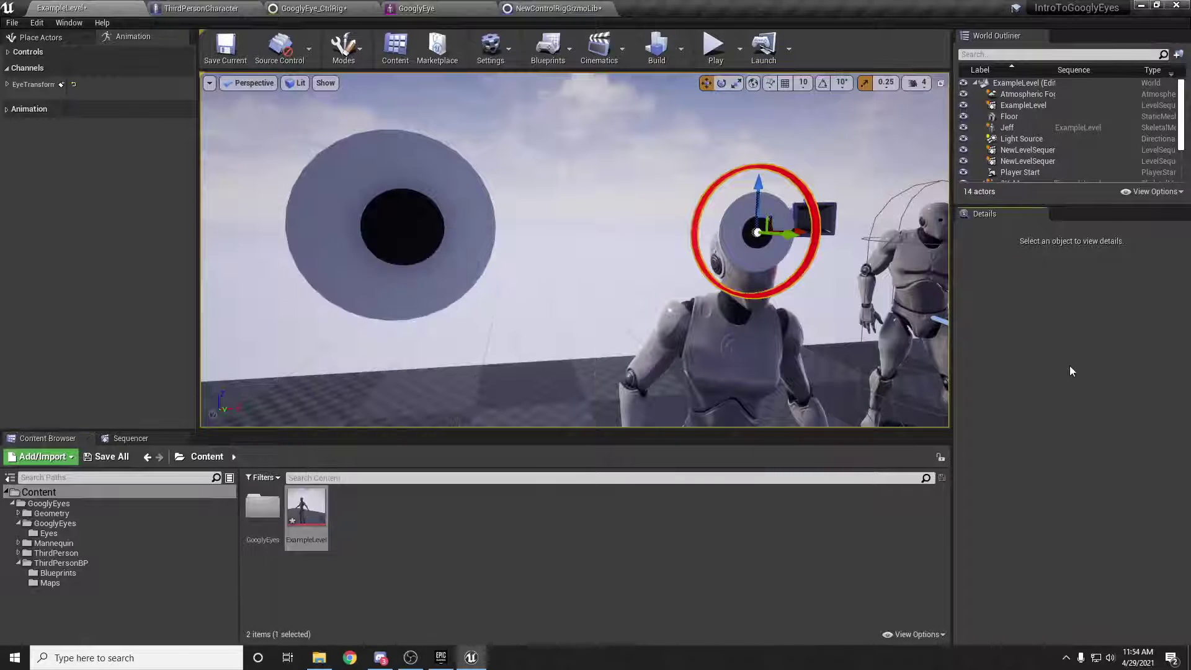
# Minimize the open windows, create a text document with the default name on the desktop, open it in Notepad, and close it.
pyautogui.click(1140, 7)
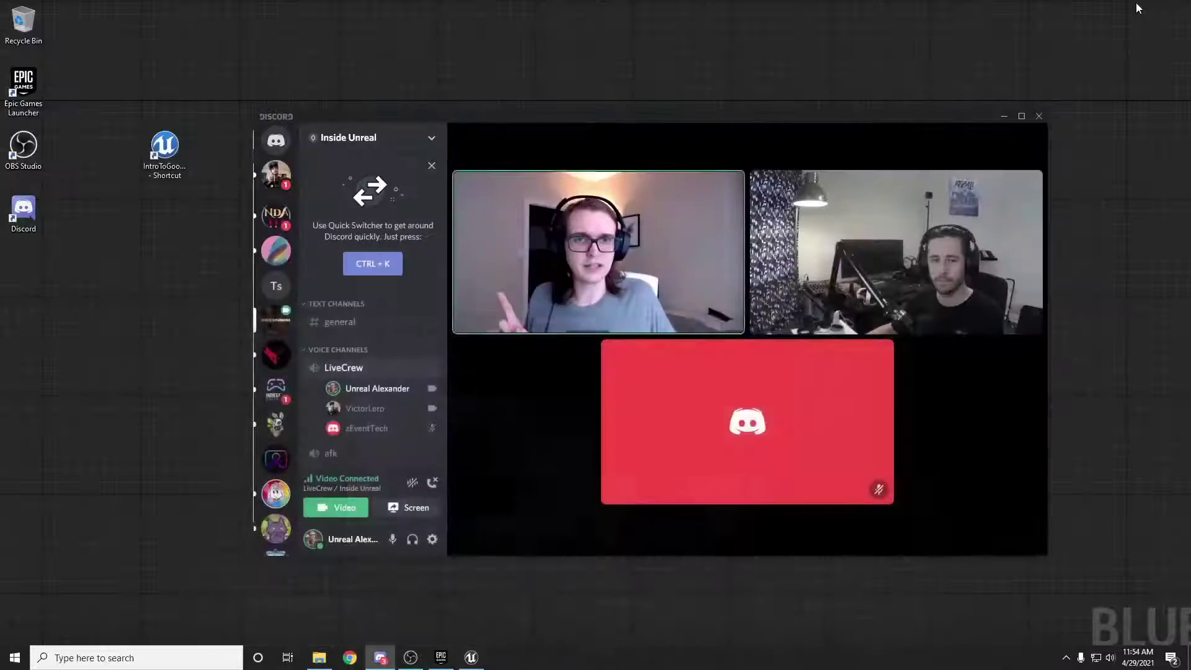
pyautogui.click(1005, 117)
pyautogui.click(869, 138)
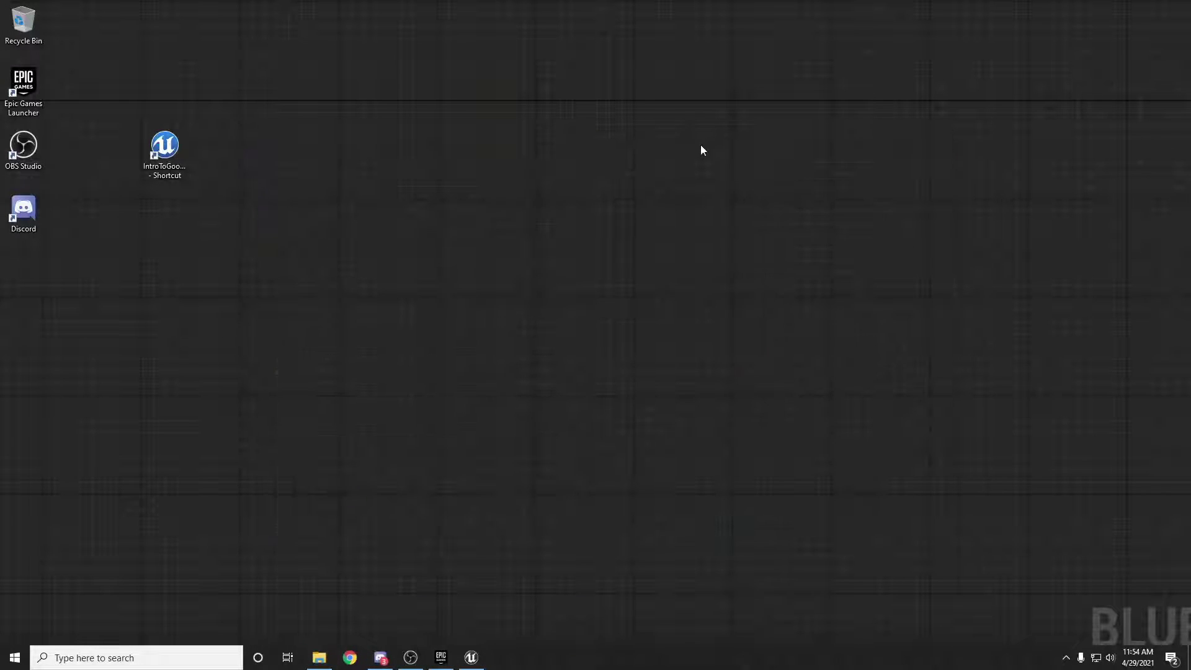
pyautogui.rightClick(701, 150)
pyautogui.moveTo(784, 263)
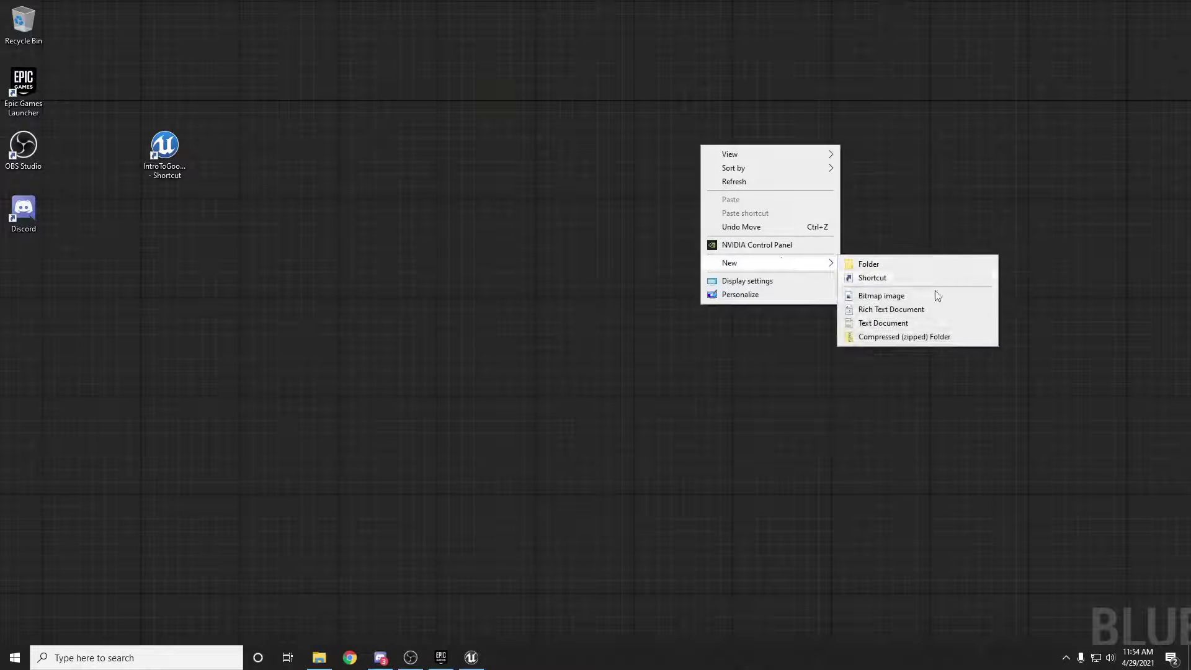
pyautogui.click(869, 322)
pyautogui.click(735, 146)
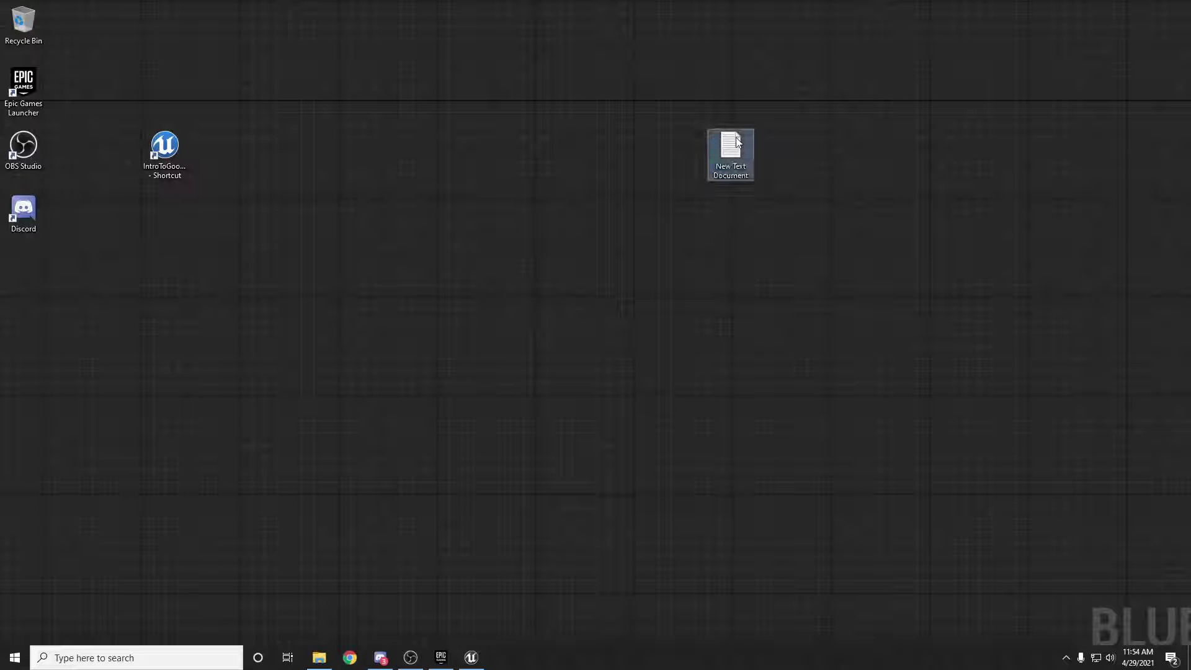
pyautogui.doubleClick(734, 163)
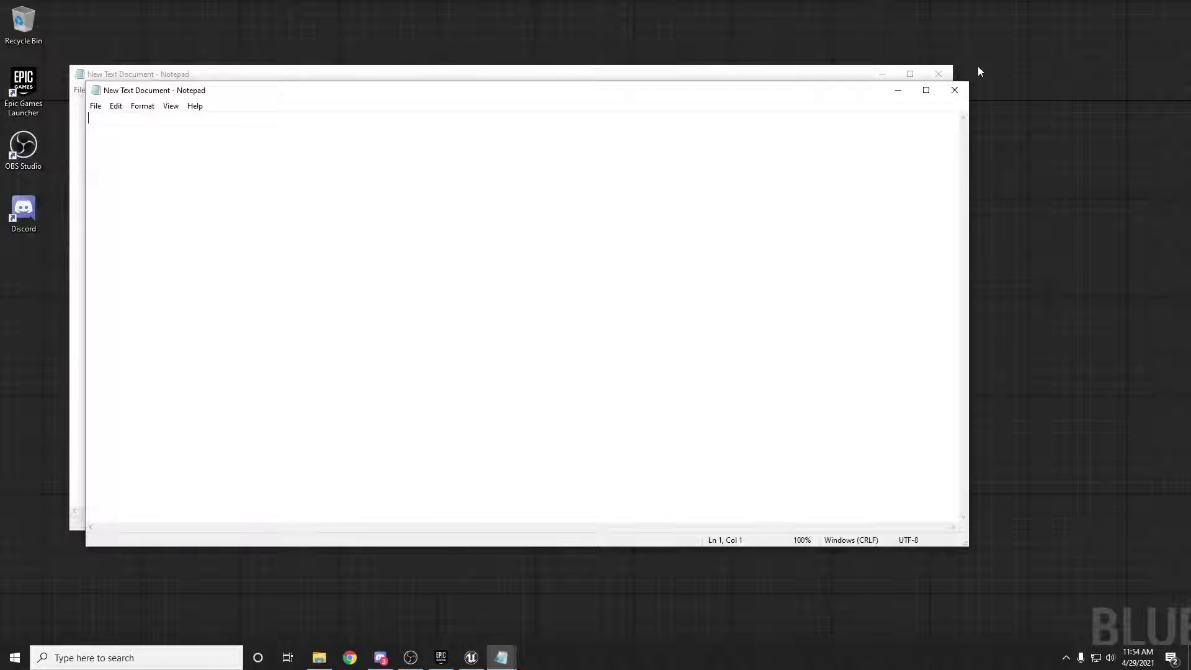
pyautogui.click(956, 92)
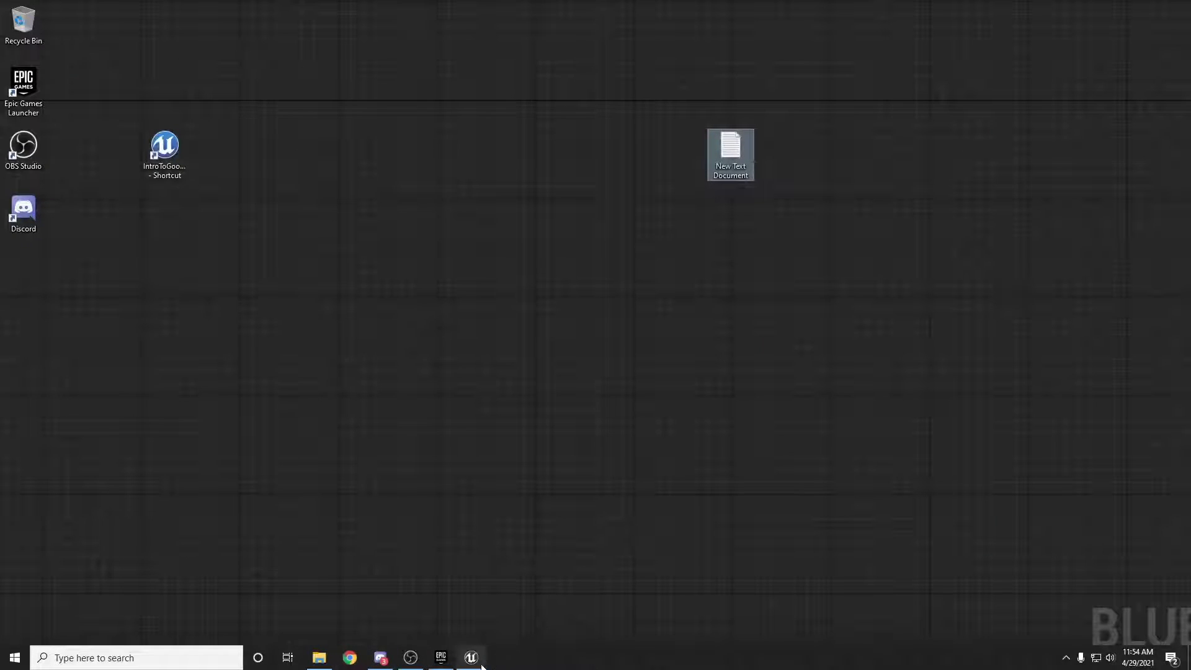
# Switch back to Unreal Editor, show the ExampleLevel sequence in Sequencer, and deselect the EyeTransform control.
pyautogui.click(479, 663)
pyautogui.click(127, 439)
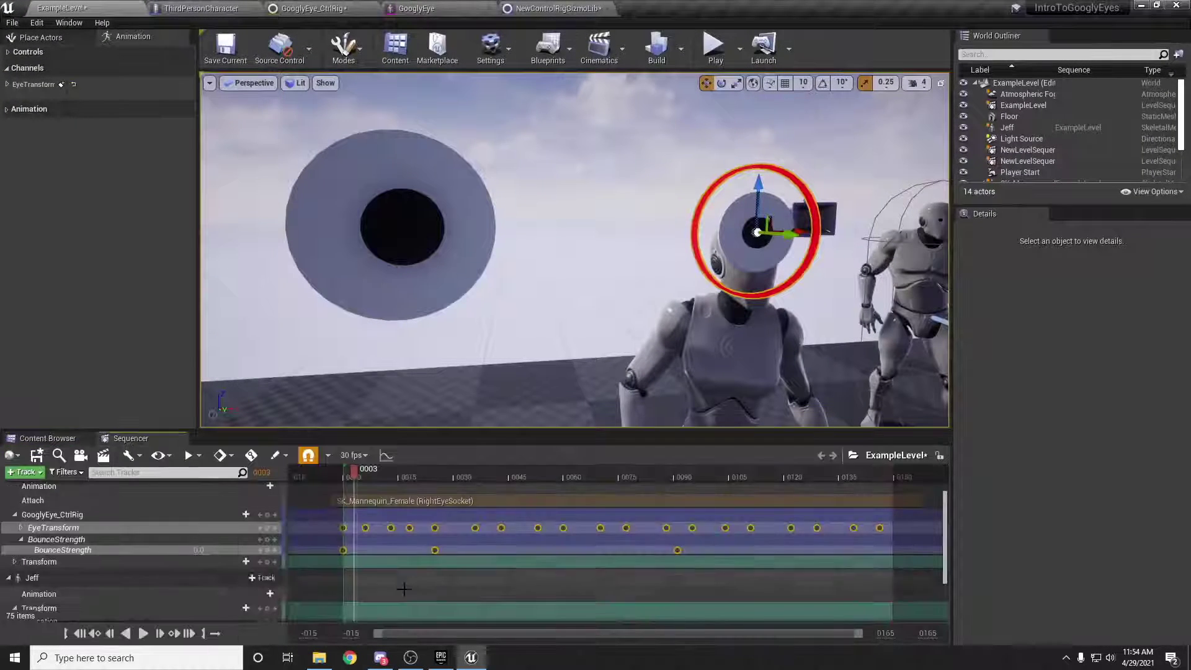
pyautogui.click(412, 540)
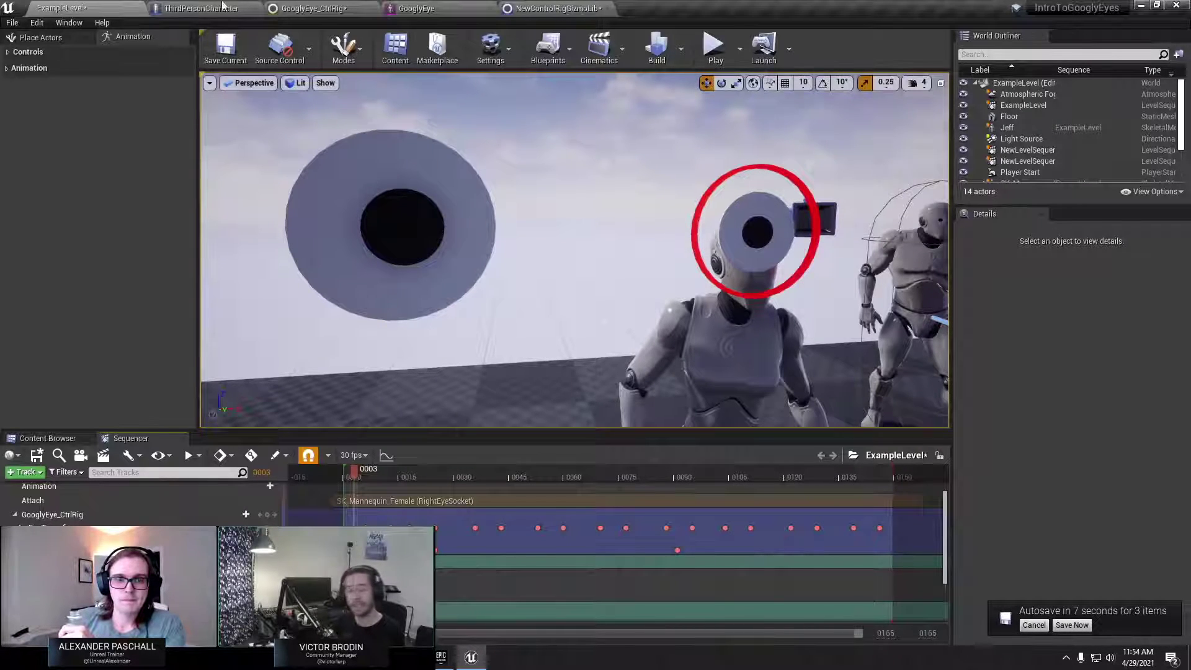
# Close the gizmo library editor and show the Verlet and Clamp Spatially nodes in the GooglyEye_CtrlRig graph.
pyautogui.click(549, 7)
pyautogui.click(416, 8)
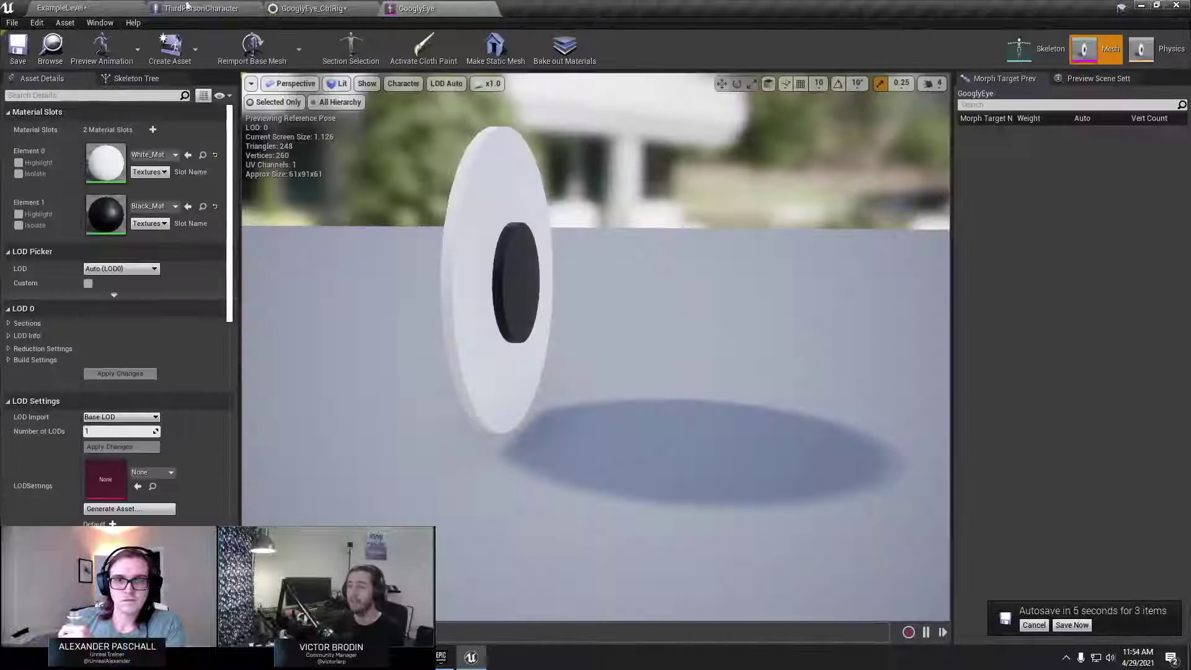
pyautogui.click(201, 8)
pyautogui.click(304, 8)
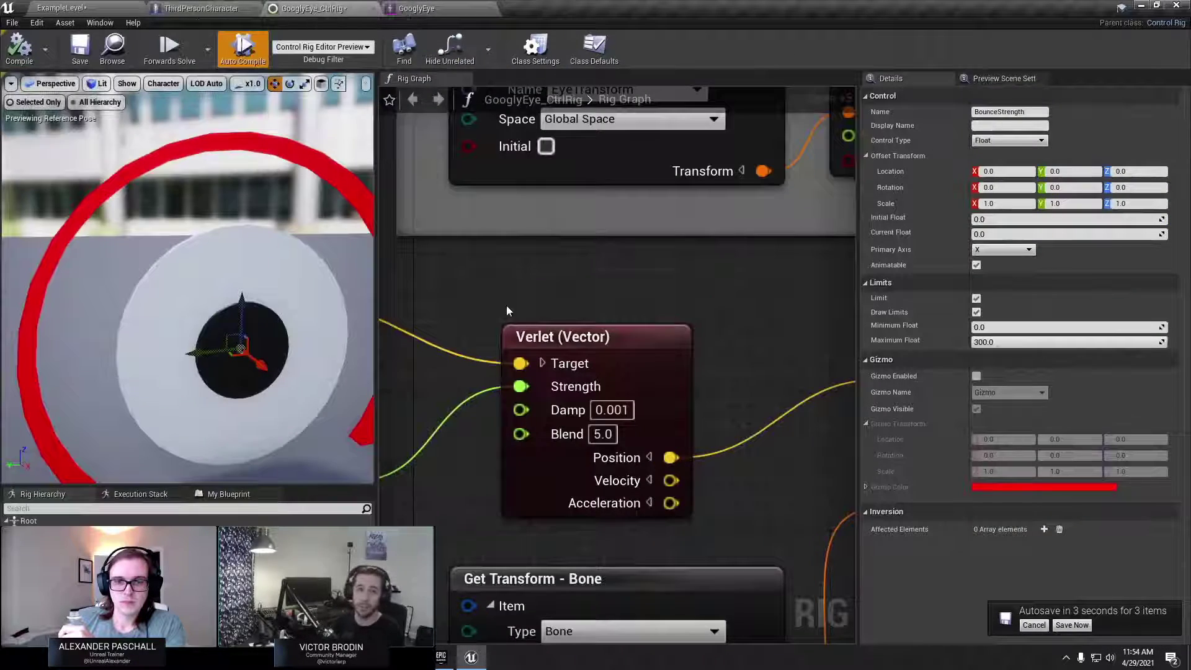
pyautogui.scroll(-4, 522, 269)
pyautogui.moveTo(533, 211); pyautogui.dragTo(536, 114, button='right')
pyautogui.scroll(-1, 553, 222)
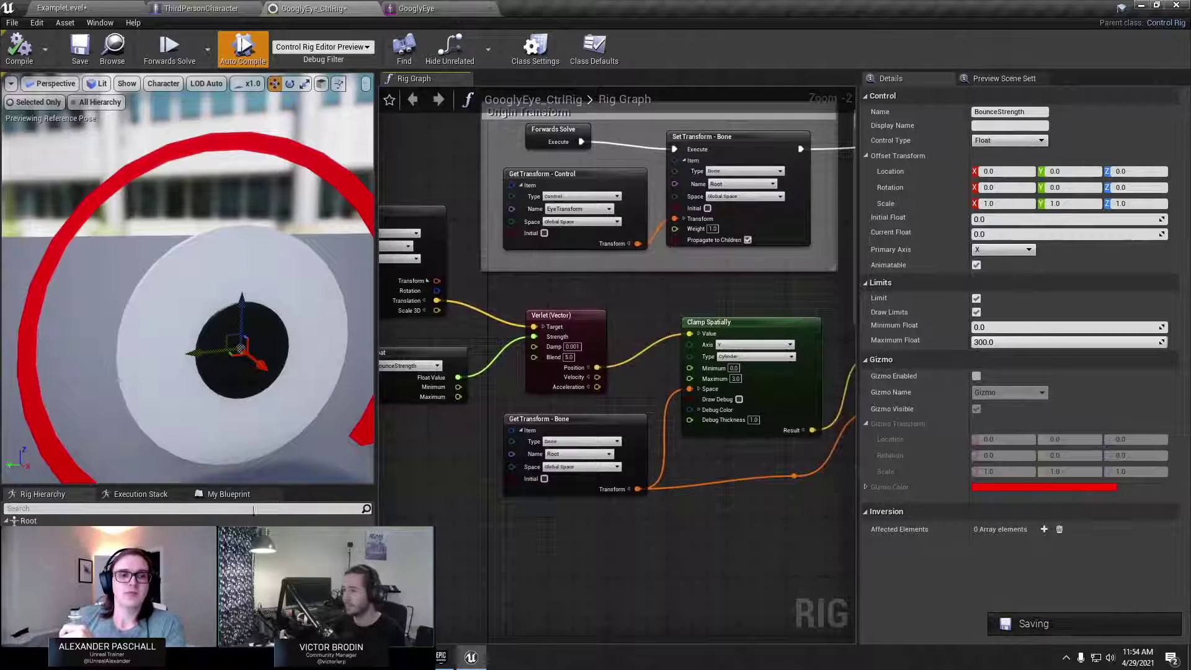
# Check the control rig's graphs and variables in an enlarged list and look at what can be added there.
pyautogui.click(228, 494)
pyautogui.moveTo(223, 486); pyautogui.dragTo(223, 372)
pyautogui.scroll(-3, 223, 279)
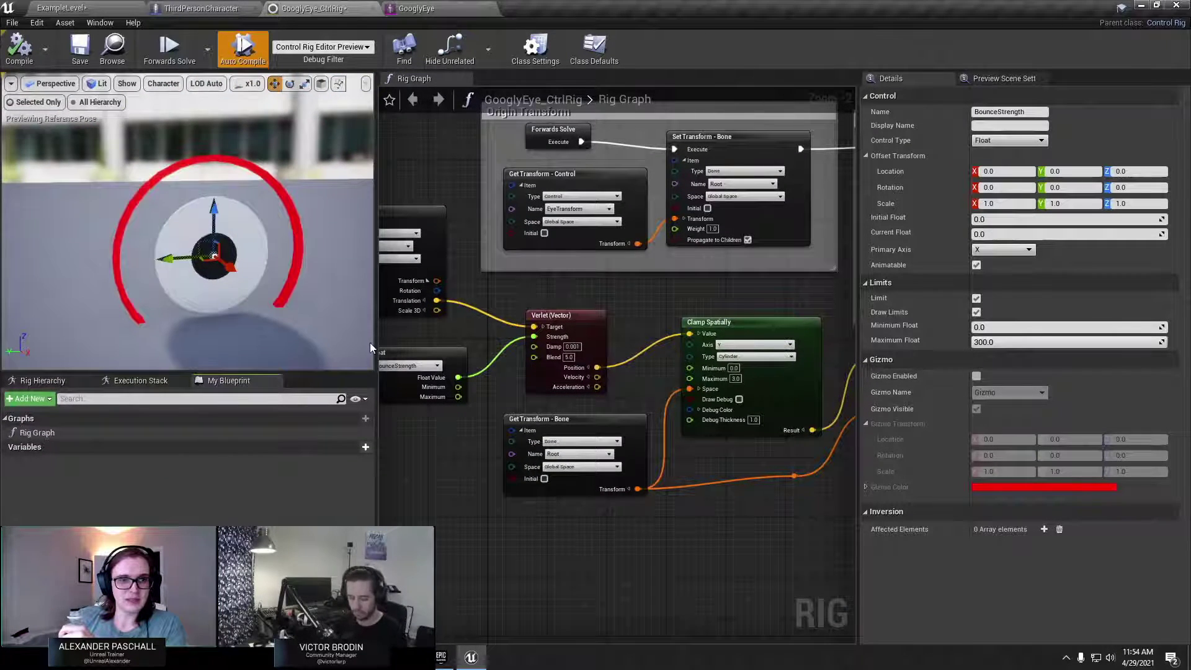
pyautogui.moveTo(374, 343); pyautogui.dragTo(420, 340)
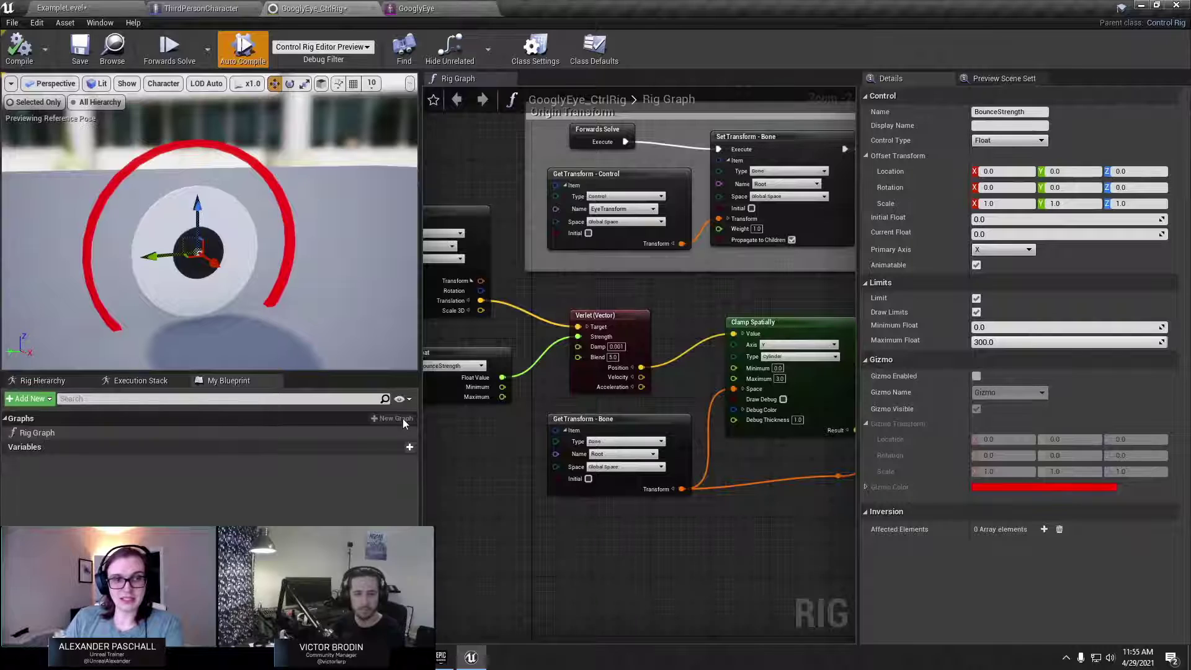
pyautogui.click(149, 434)
pyautogui.rightClick(147, 426)
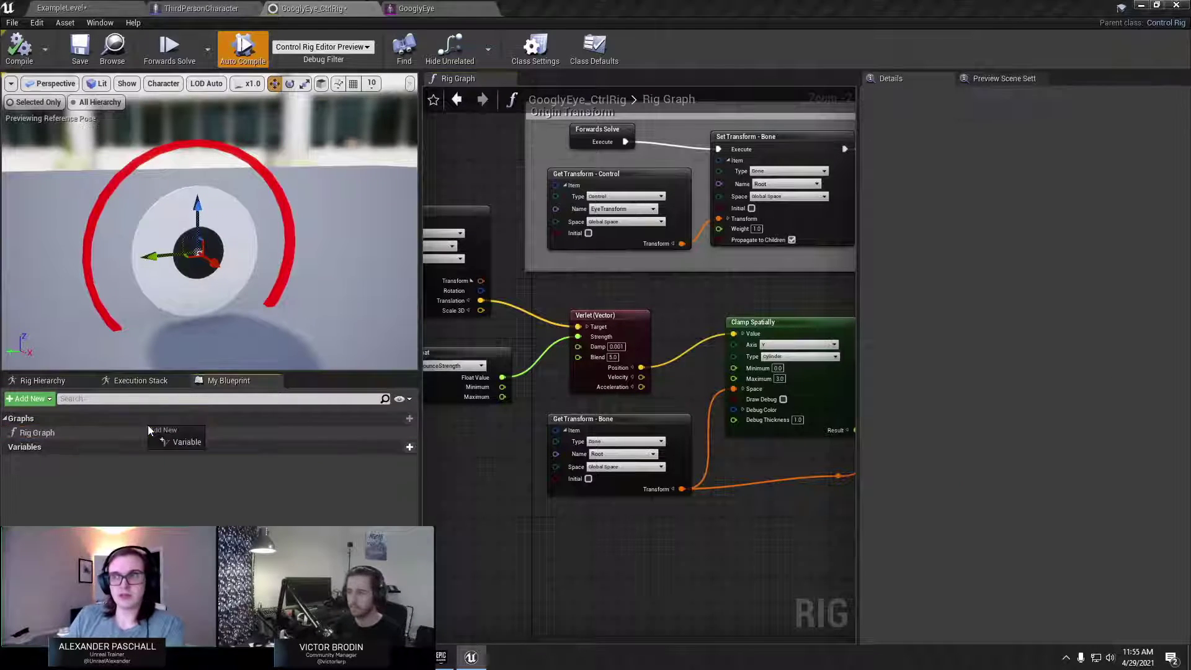
pyautogui.rightClick(128, 422)
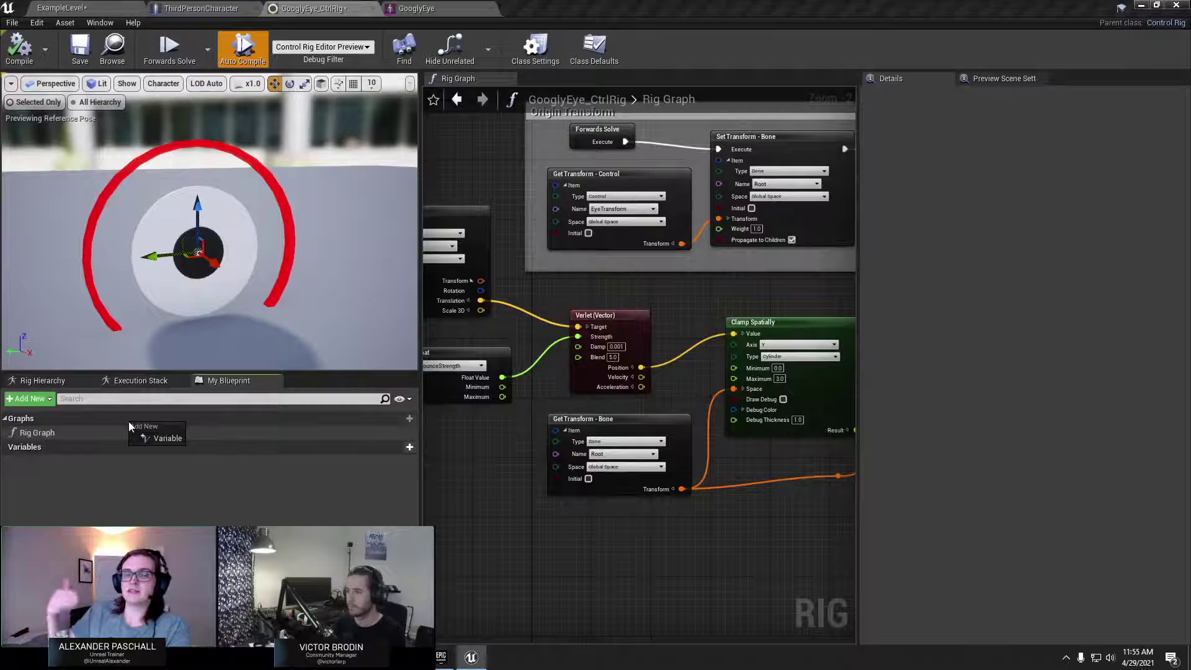
pyautogui.click(84, 506)
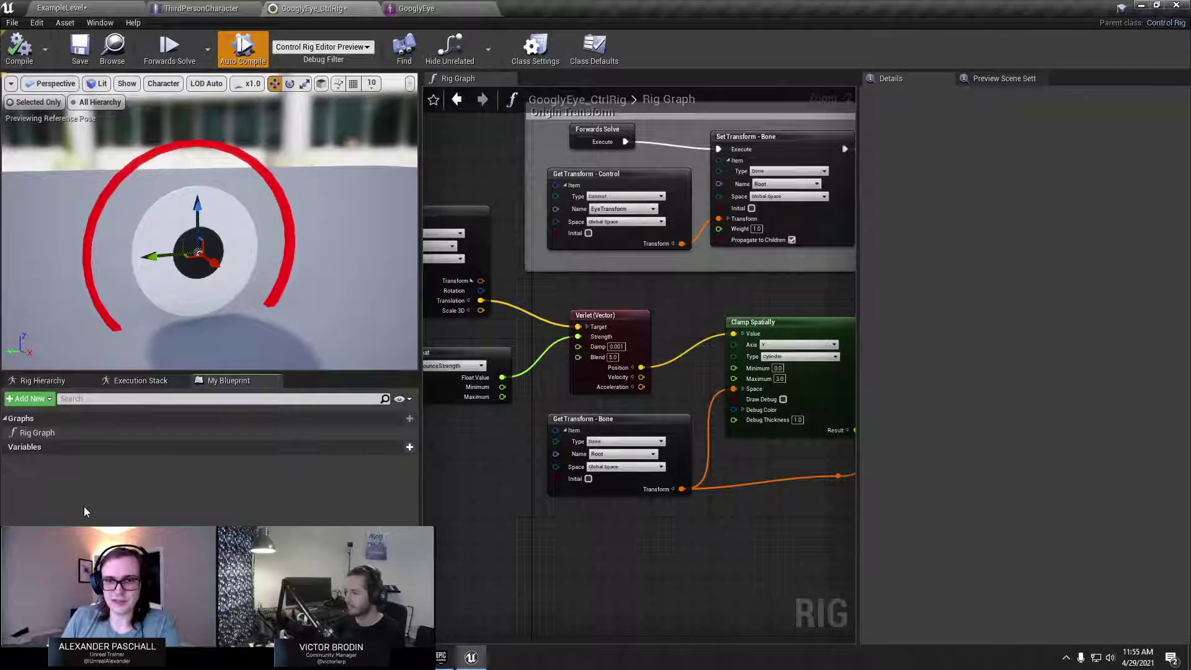
# Select the nodes beneath the Origin Transform and Pupil offset comments, check the actions available for them, and clear the selection.
pyautogui.scroll(-3, 472, 527)
pyautogui.moveTo(442, 537); pyautogui.dragTo(769, 375)
pyautogui.rightClick(758, 397)
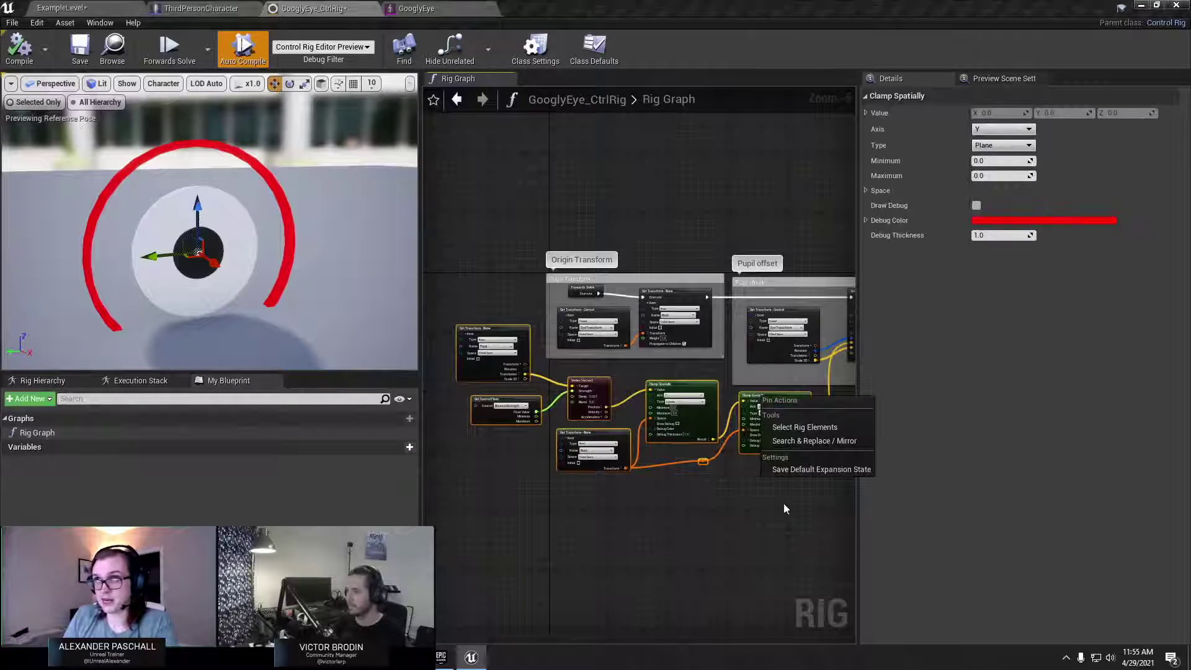
pyautogui.click(623, 558)
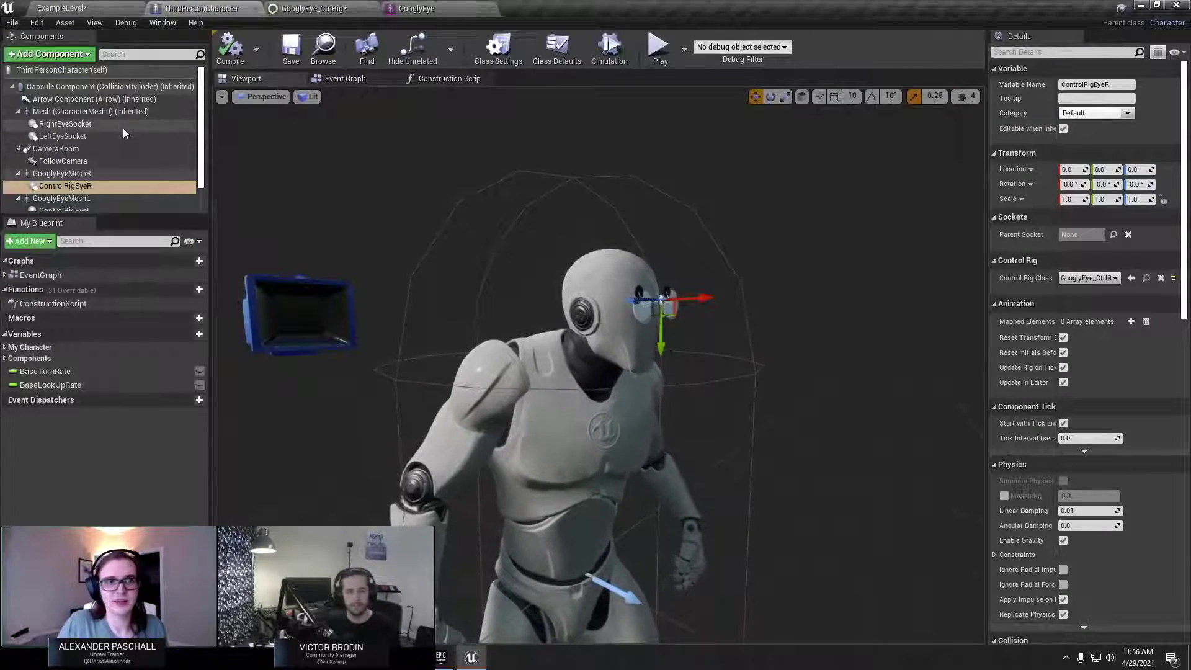
# Inspect the RightEyeSocket component in ThirdPersonCharacter and the pupil offset and clamp nodes in a widened GooglyEye_CtrlRig graph.
pyautogui.click(123, 127)
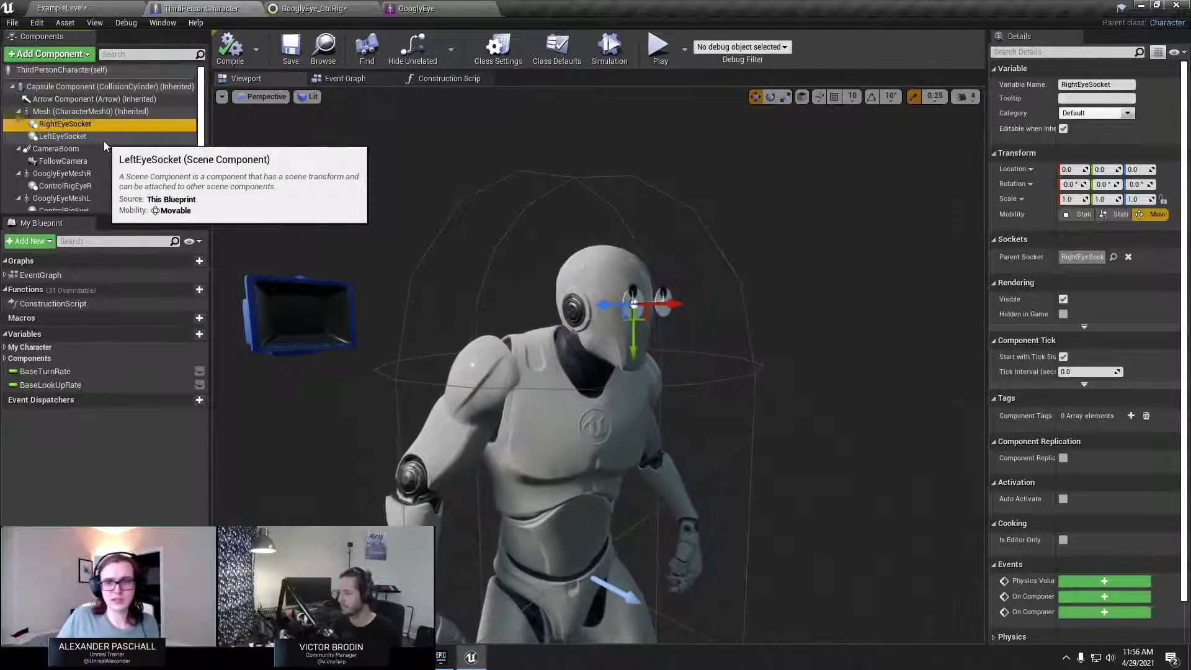
pyautogui.click(313, 8)
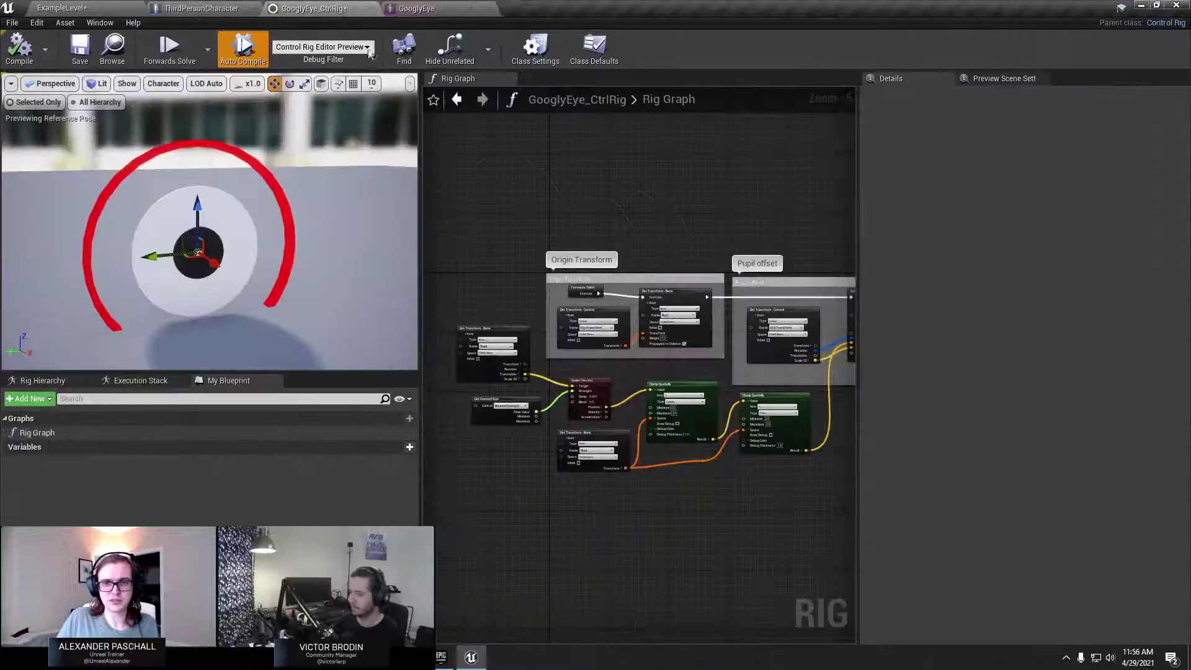
pyautogui.moveTo(858, 463); pyautogui.dragTo(935, 459)
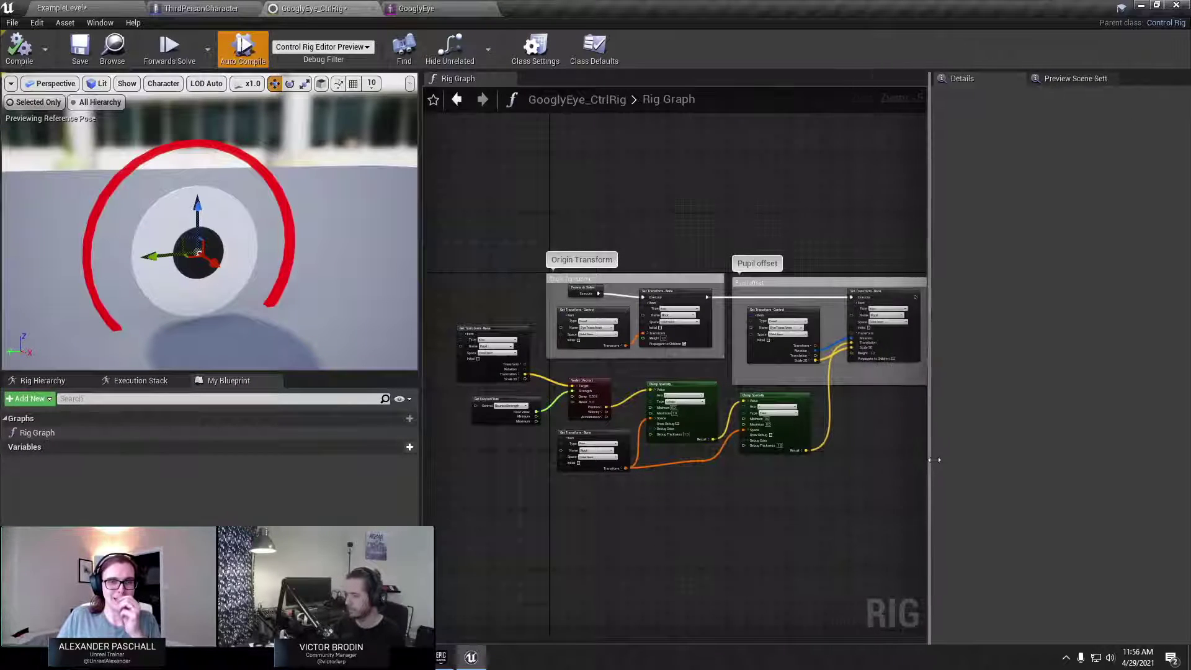
pyautogui.scroll(2, 841, 407)
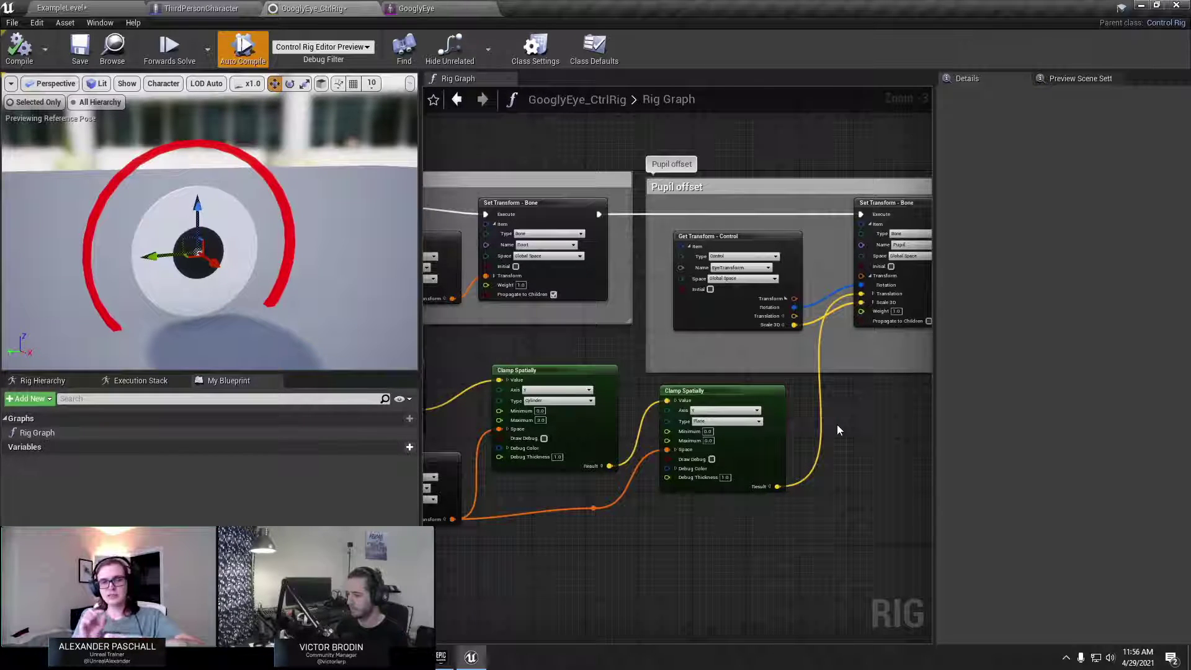
pyautogui.click(198, 7)
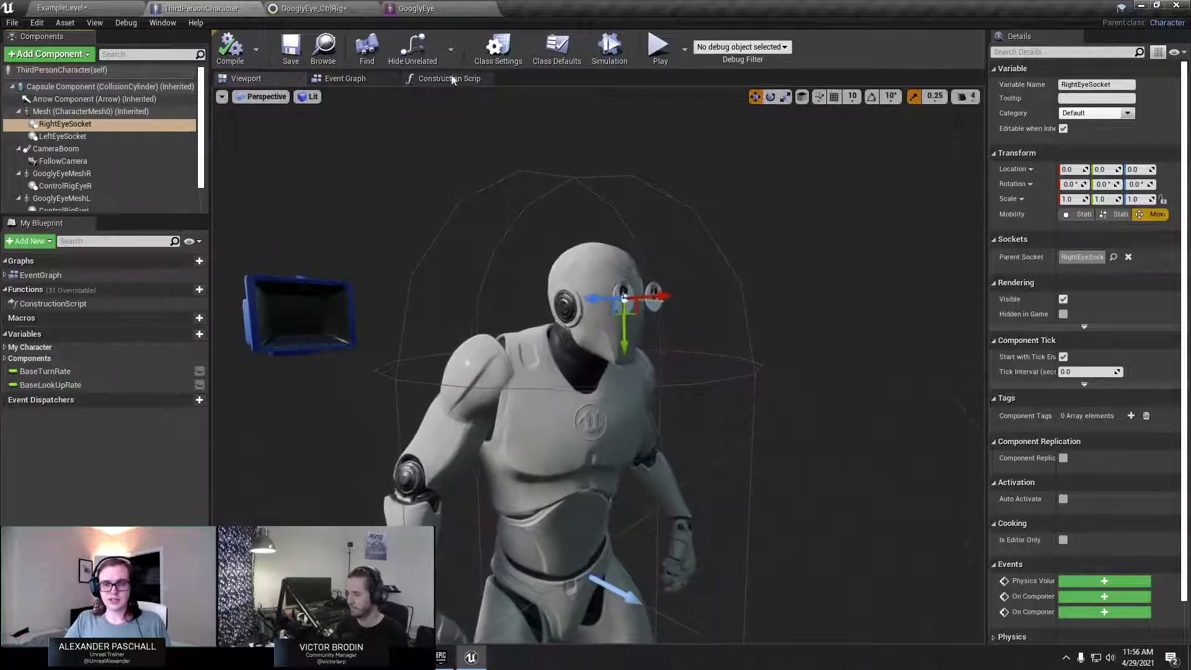
pyautogui.click(313, 8)
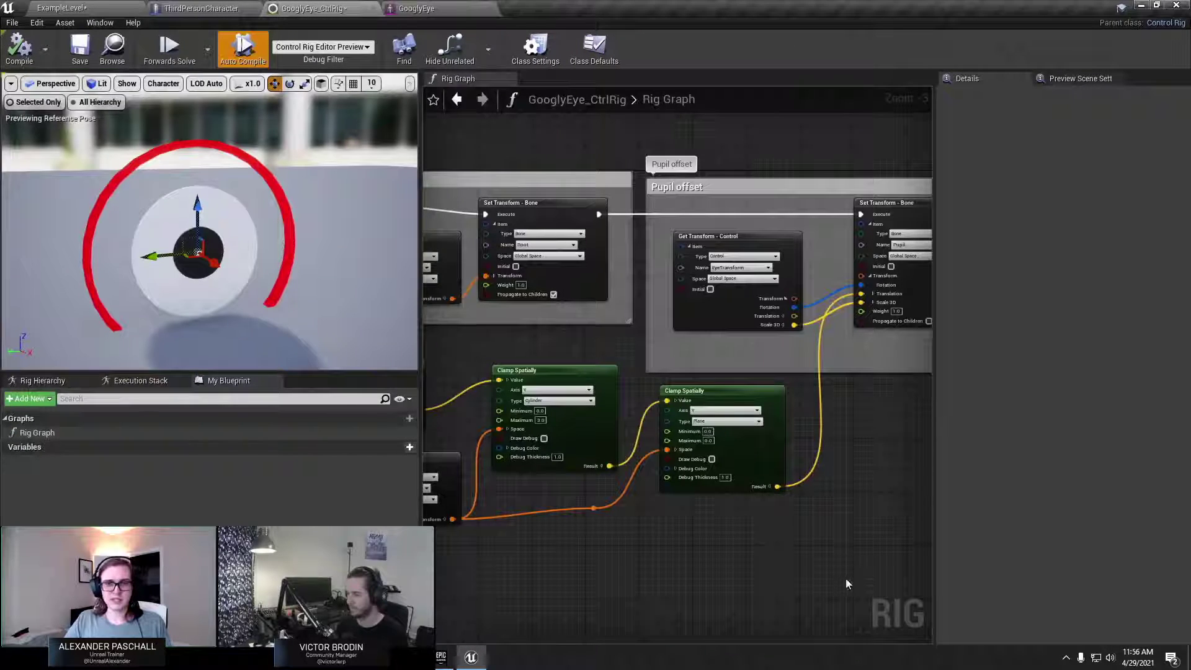
# Add a Branch node to the rig graph in the space above the Verlet and Clamp Spatially nodes.
pyautogui.moveTo(735, 548); pyautogui.dragTo(933, 525, button='right')
pyautogui.scroll(3, 633, 404)
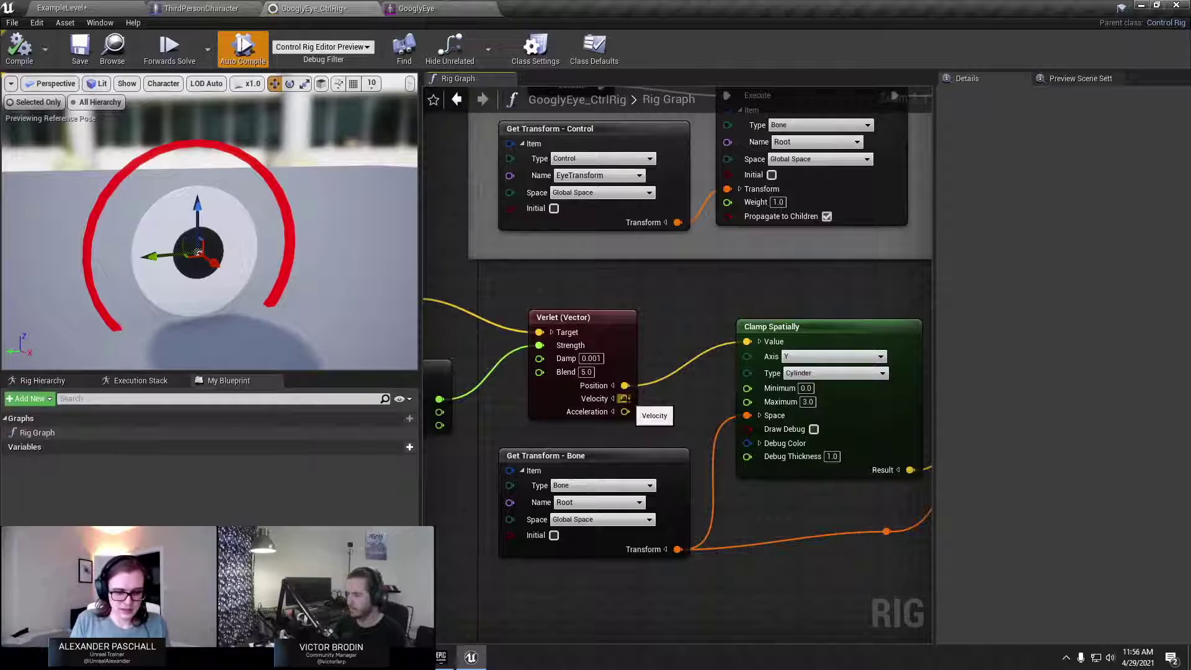
pyautogui.rightClick(675, 289)
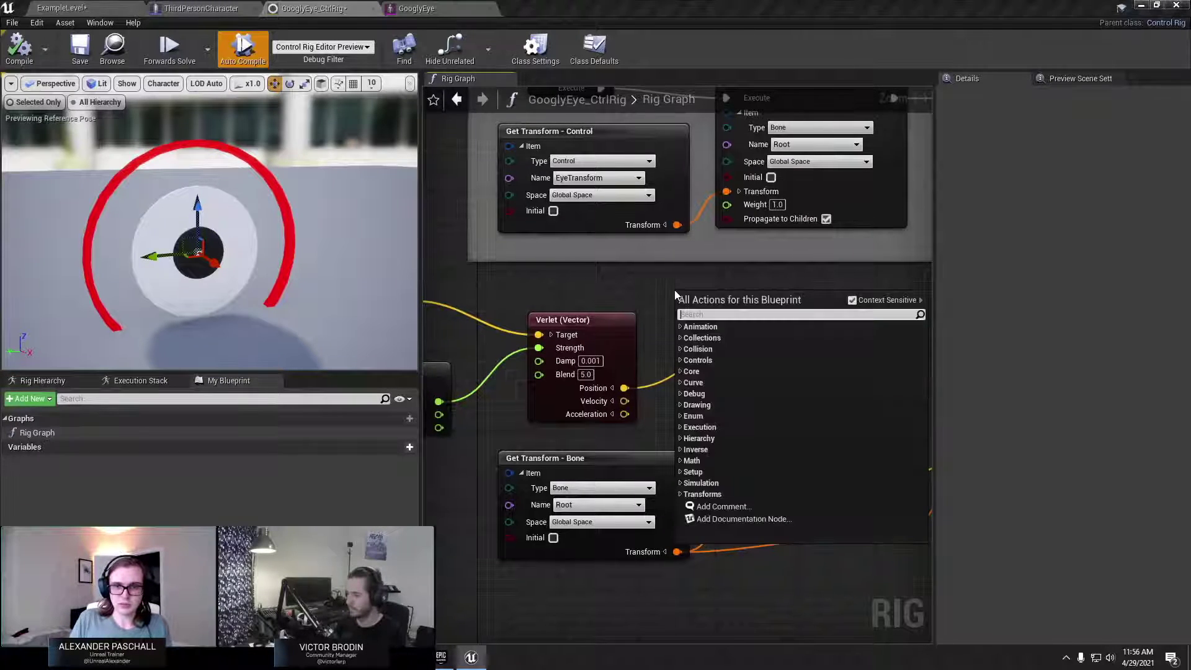
pyautogui.write('branch')
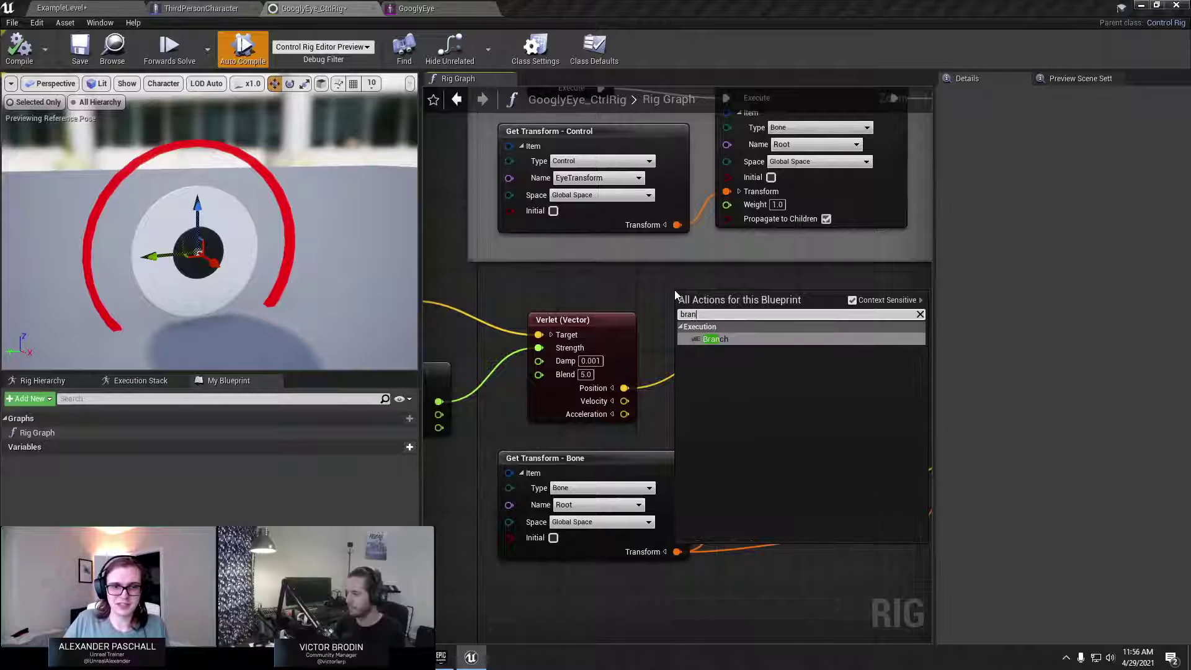
pyautogui.press('Return')
pyautogui.moveTo(676, 295); pyautogui.dragTo(483, 331, button='right')
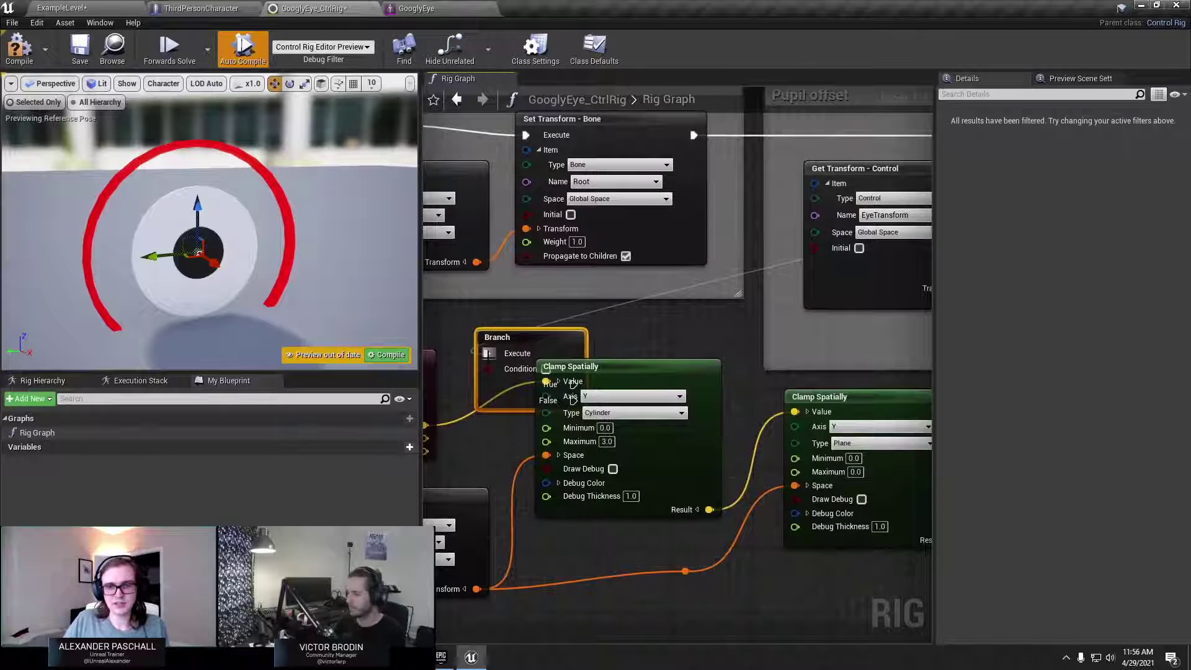
# Shift the Verlet (Vector) node away from Clamp Spatially and place the Branch node in the gap between them.
pyautogui.moveTo(497, 337); pyautogui.dragTo(459, 316)
pyautogui.moveTo(459, 316); pyautogui.dragTo(614, 308, button='right')
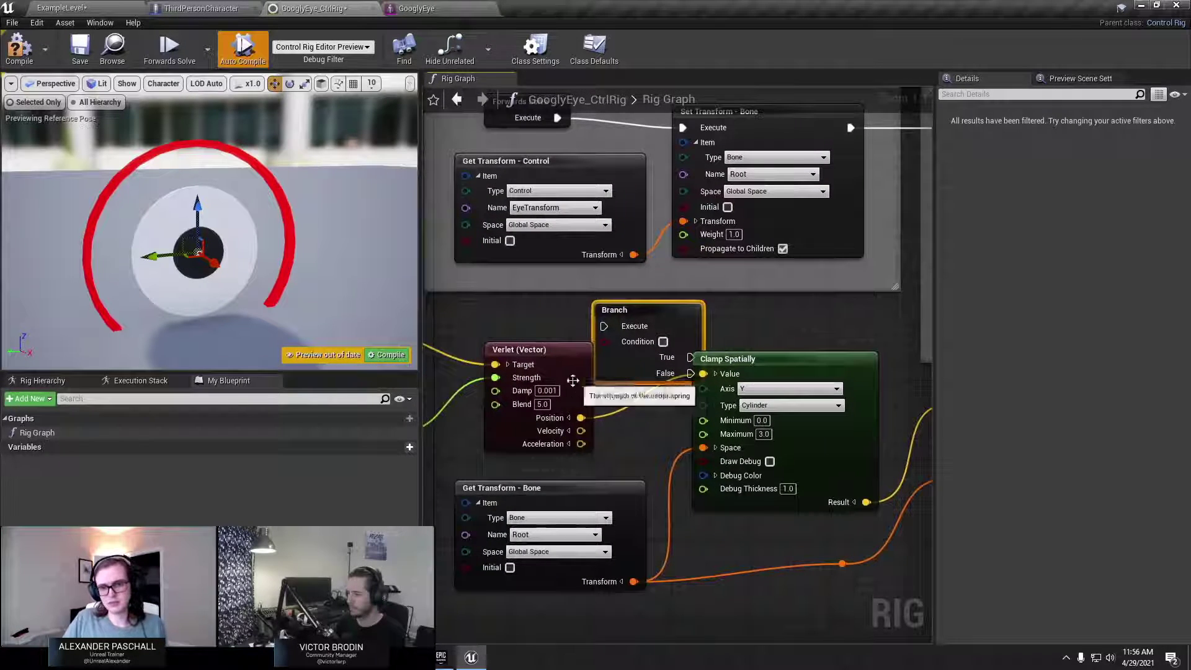
pyautogui.moveTo(572, 381); pyautogui.dragTo(523, 371)
pyautogui.moveTo(629, 353); pyautogui.dragTo(589, 383)
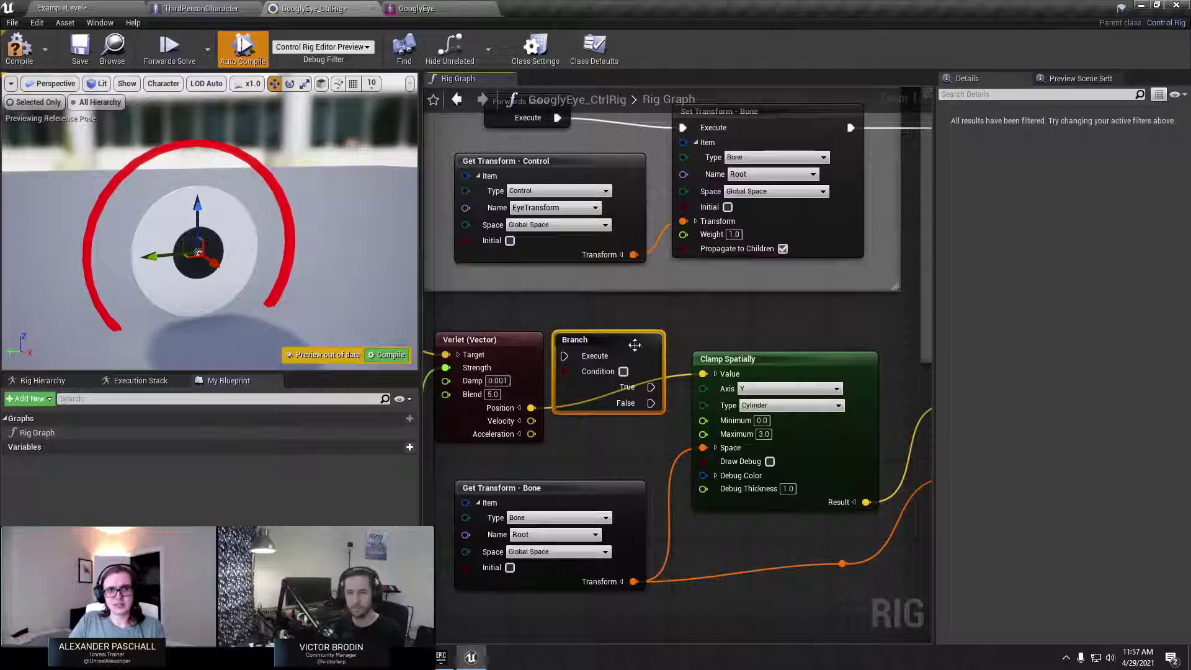
# Delete the Branch node from the rig graph and compile the control rig.
pyautogui.press('Delete')
pyautogui.click(19, 48)
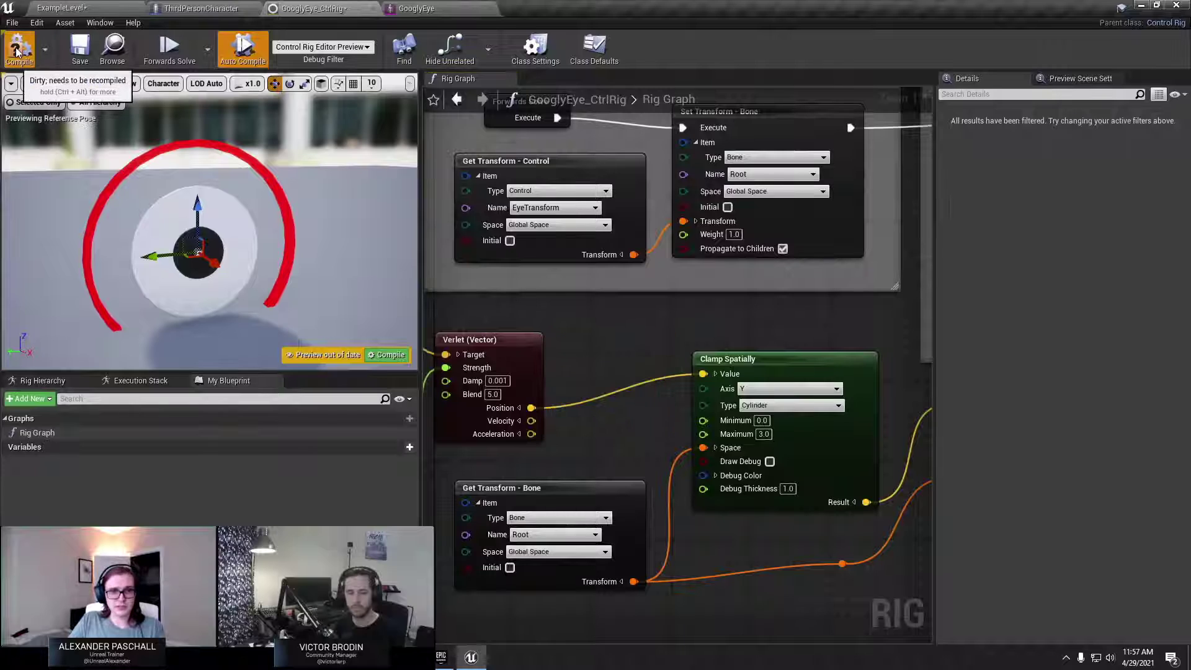